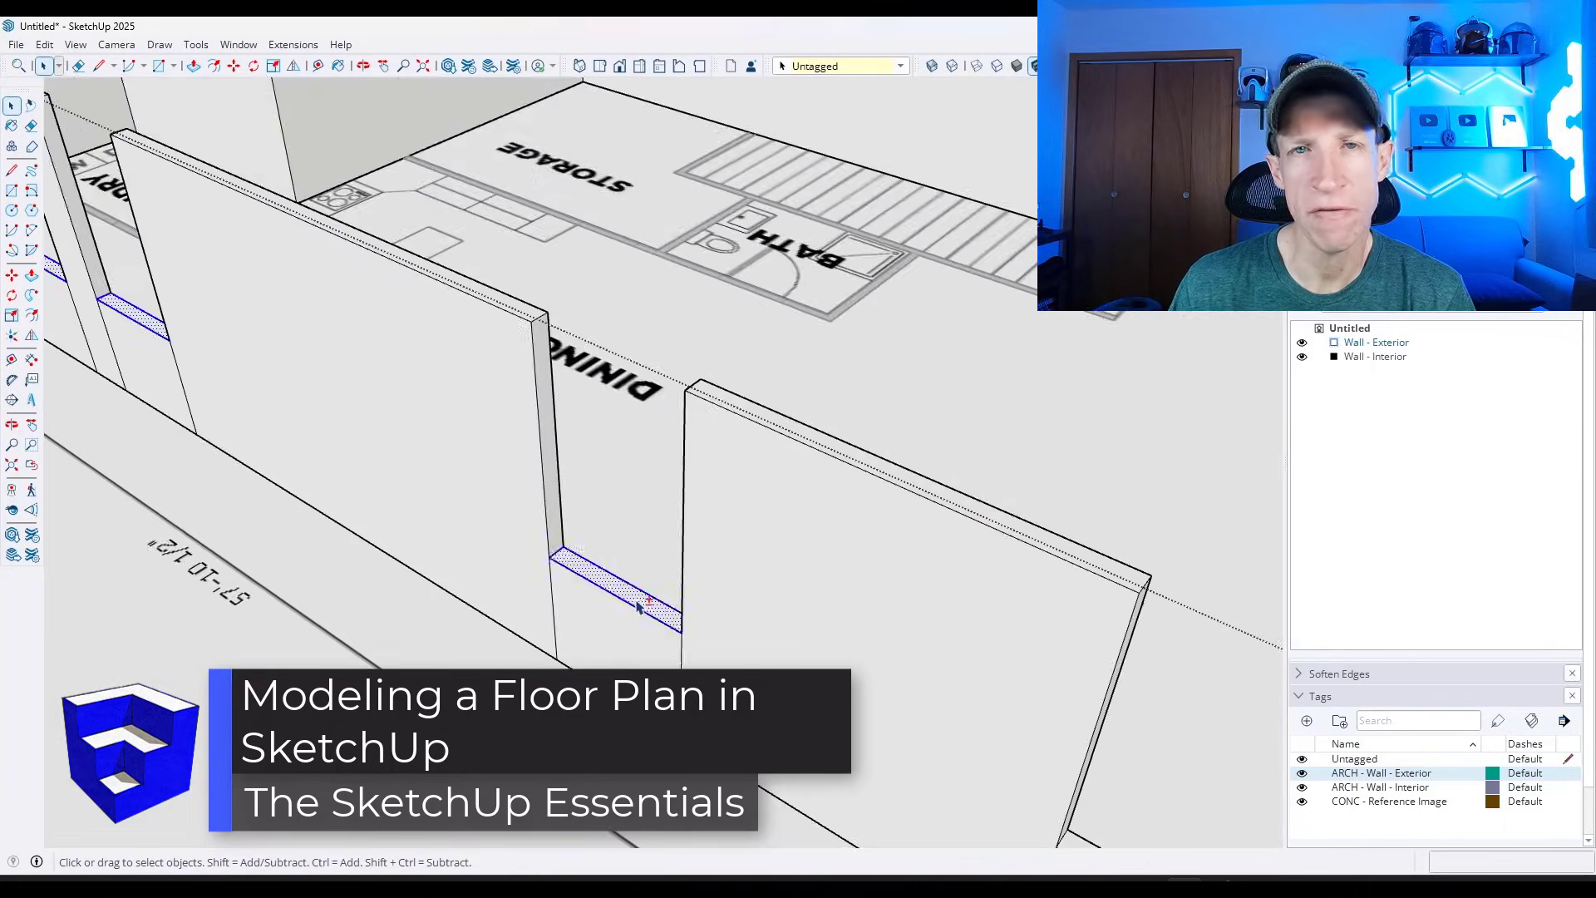
{"action": "left_click", "coordinate": [945, 447], "text": "shift"}
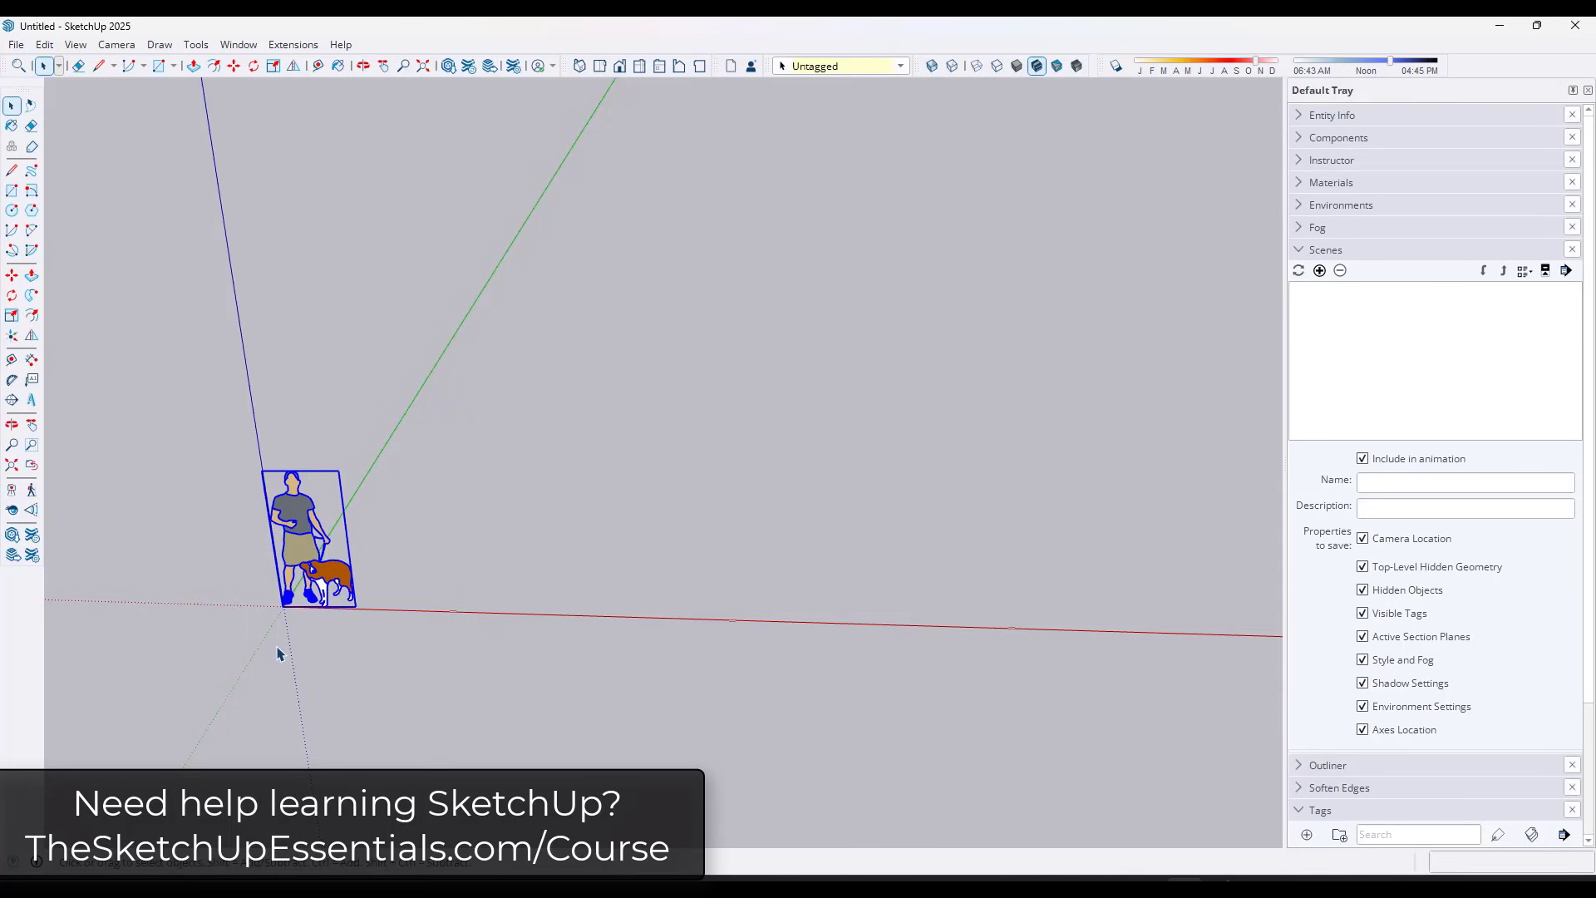
Delete the default scale figure of the person with the dog at the origin
{"action": "key", "text": "Delete"}
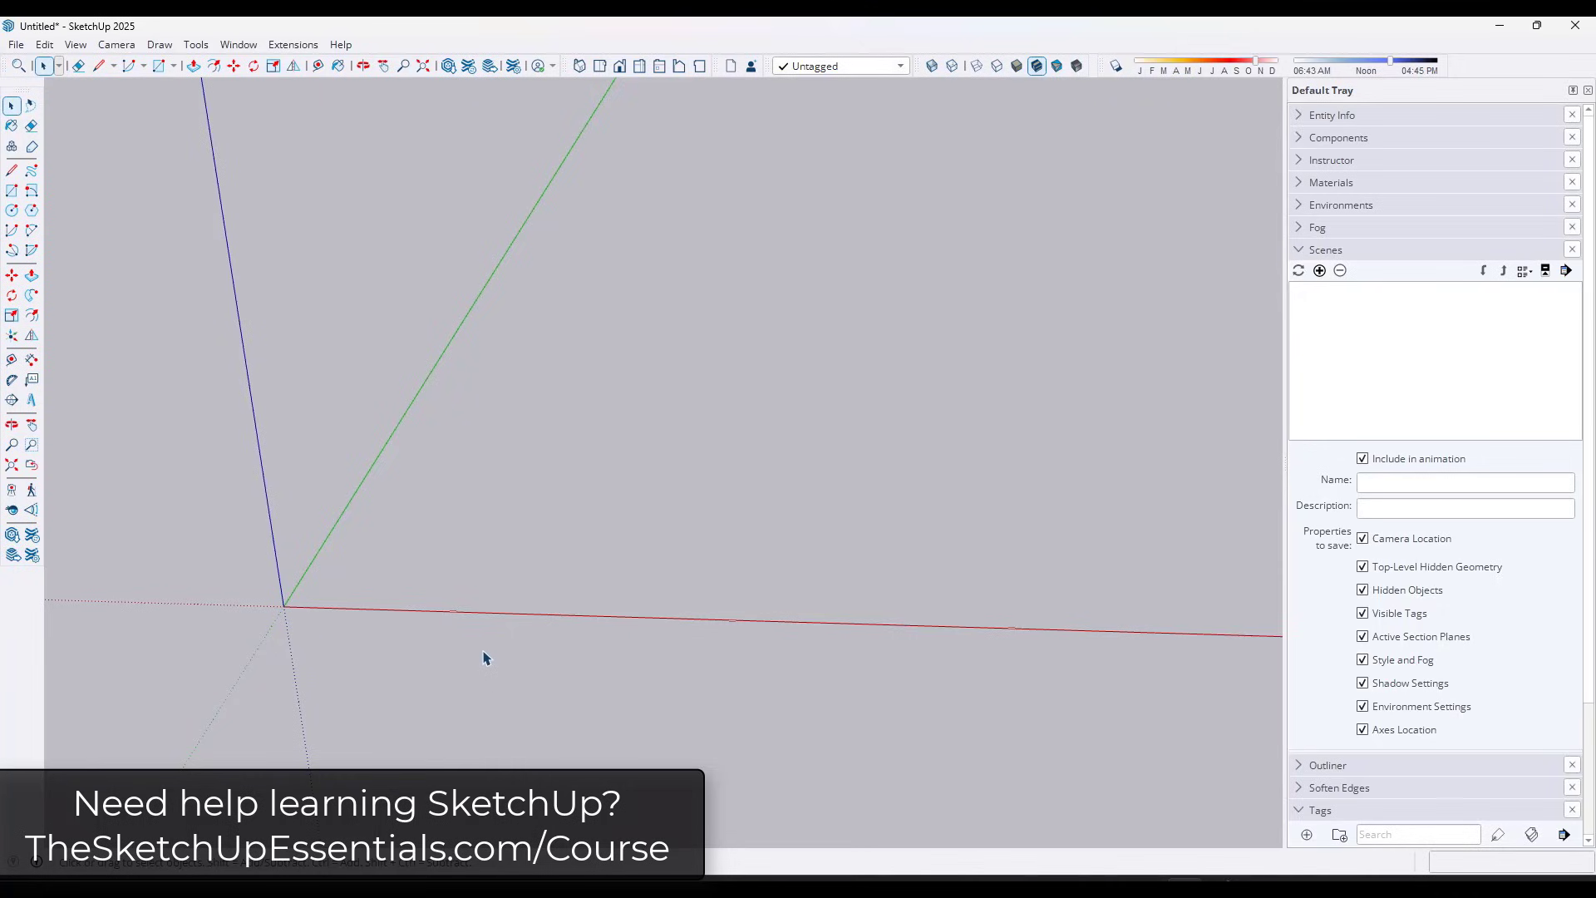
{"action": "middle_click_drag", "start_coordinate": [487, 658], "coordinate": [473, 489]}
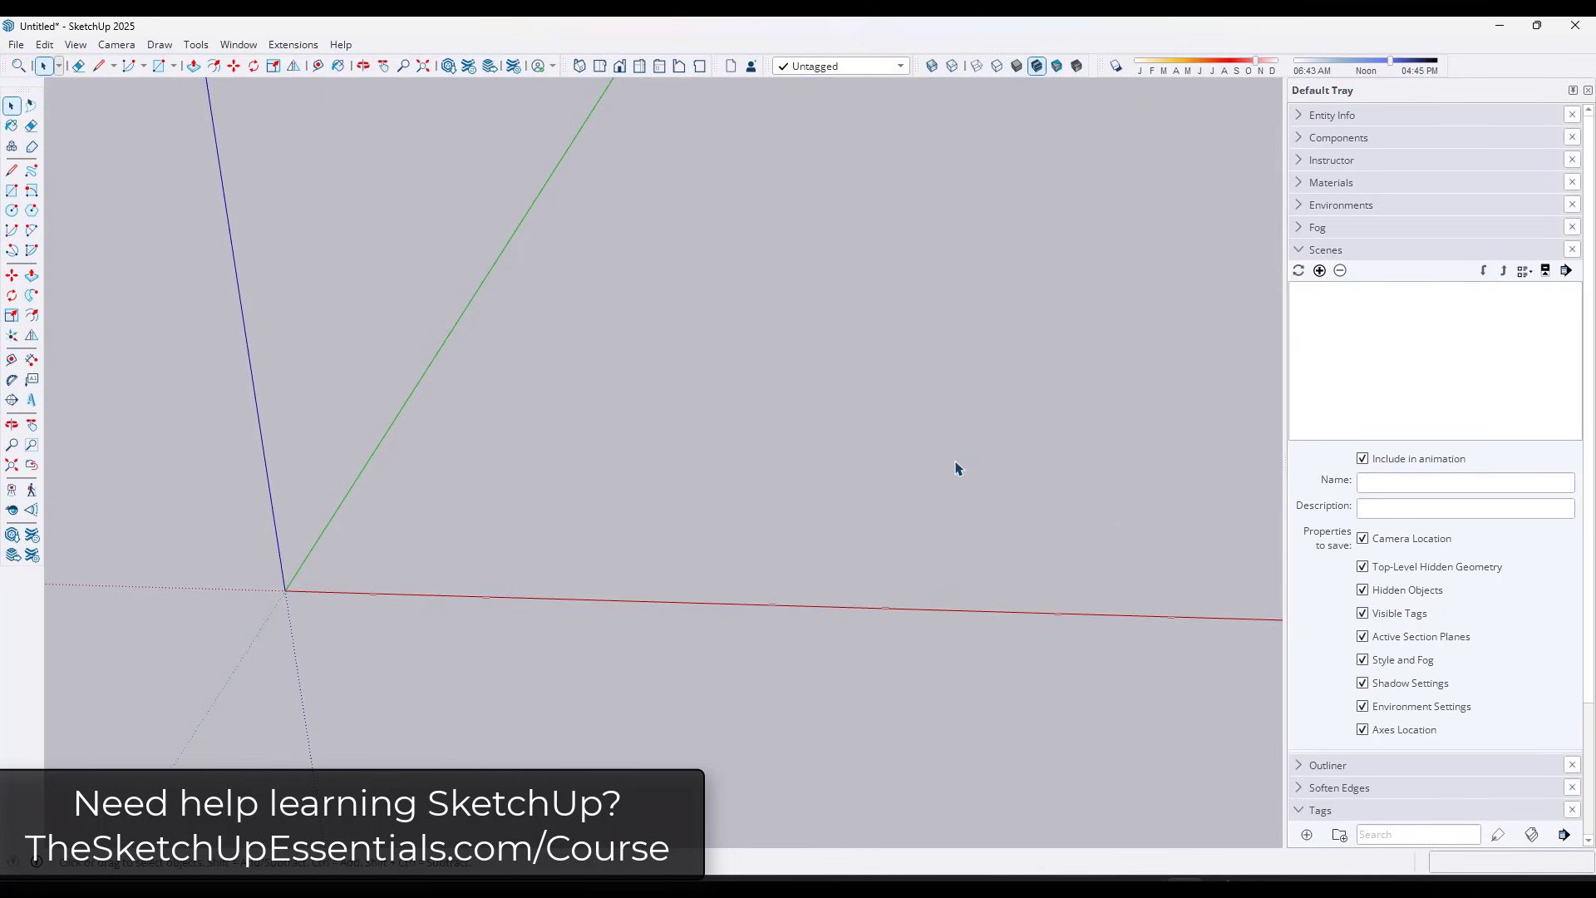
Import "The SketchUp Essentials Example Floor Plan For Download" from the Floor Plan Image folder, using it as an Image
{"action": "left_click", "coordinate": [16, 47]}
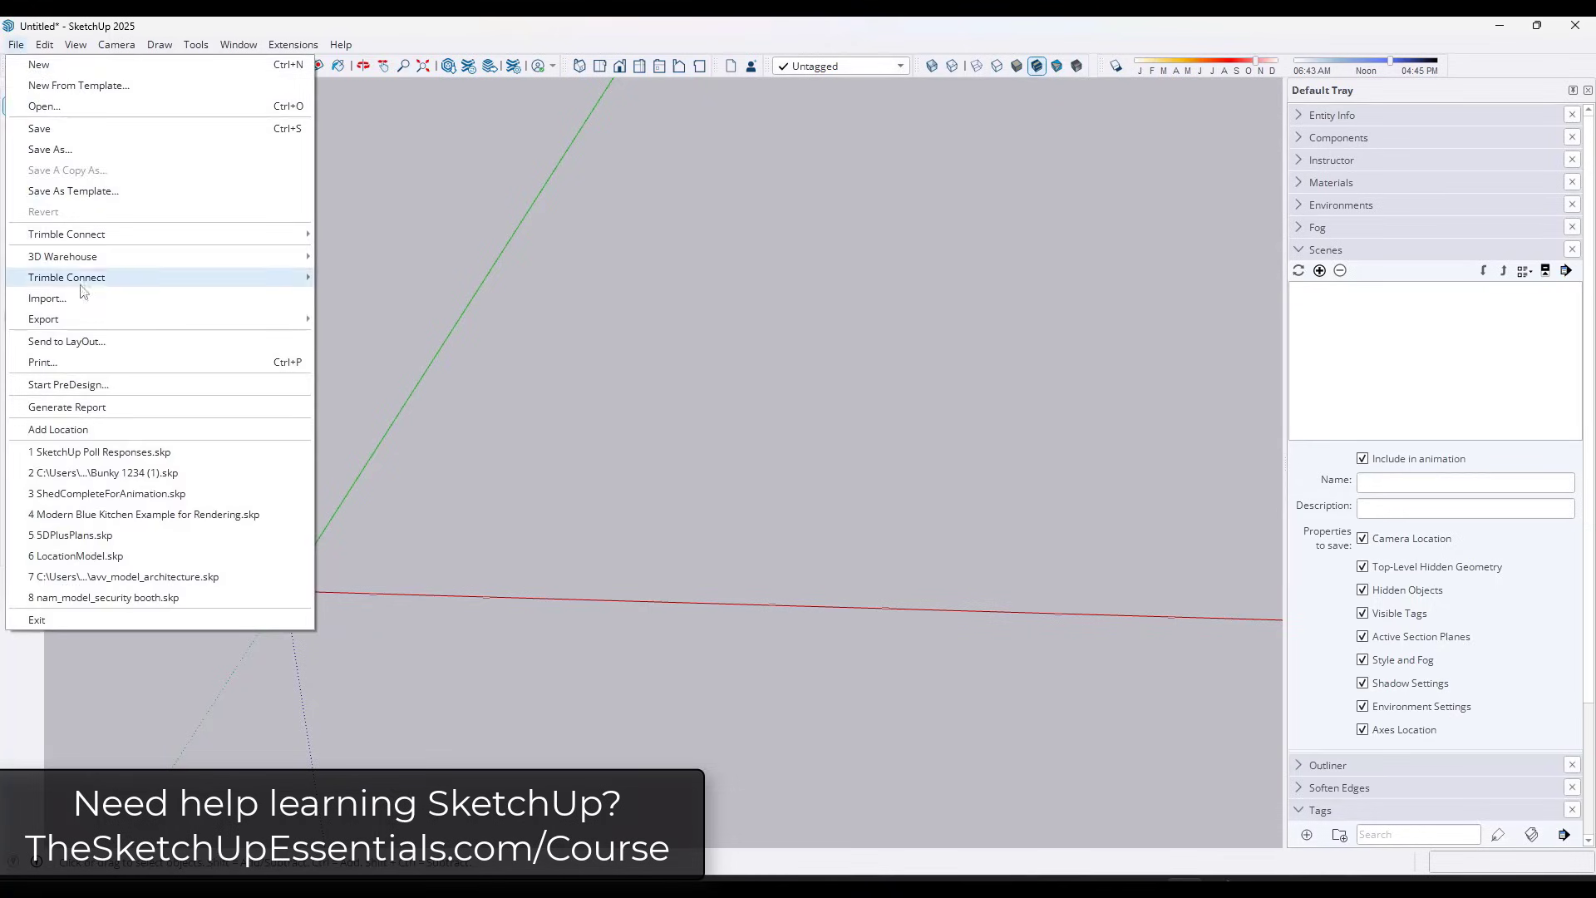
{"action": "left_click", "coordinate": [86, 299]}
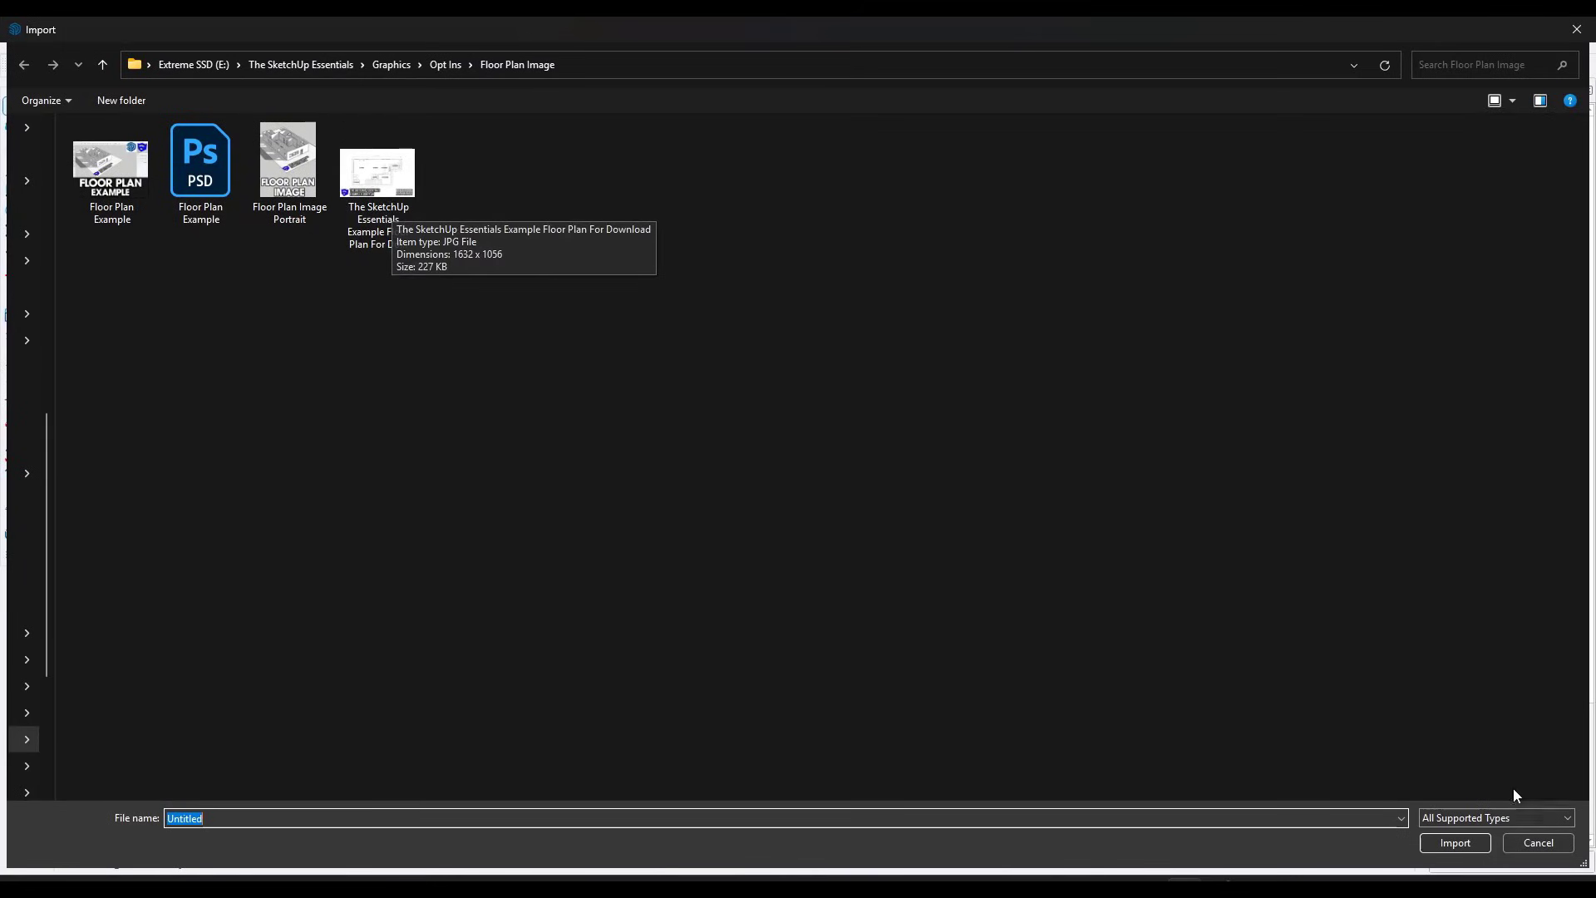
{"action": "left_click", "coordinate": [1518, 817]}
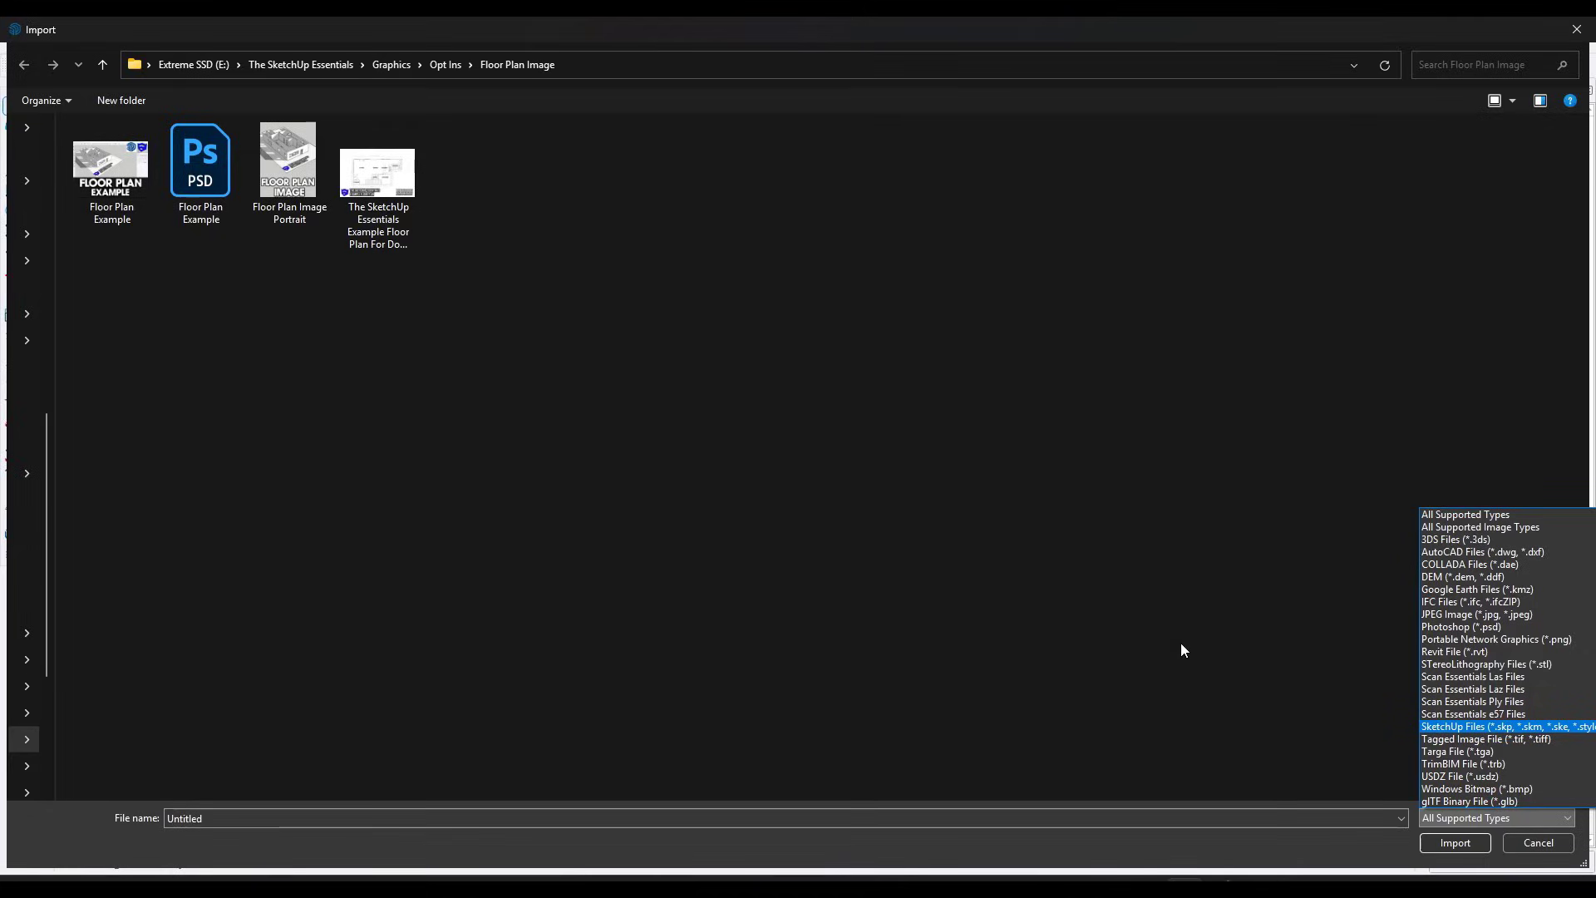
{"action": "left_click", "coordinate": [1218, 659]}
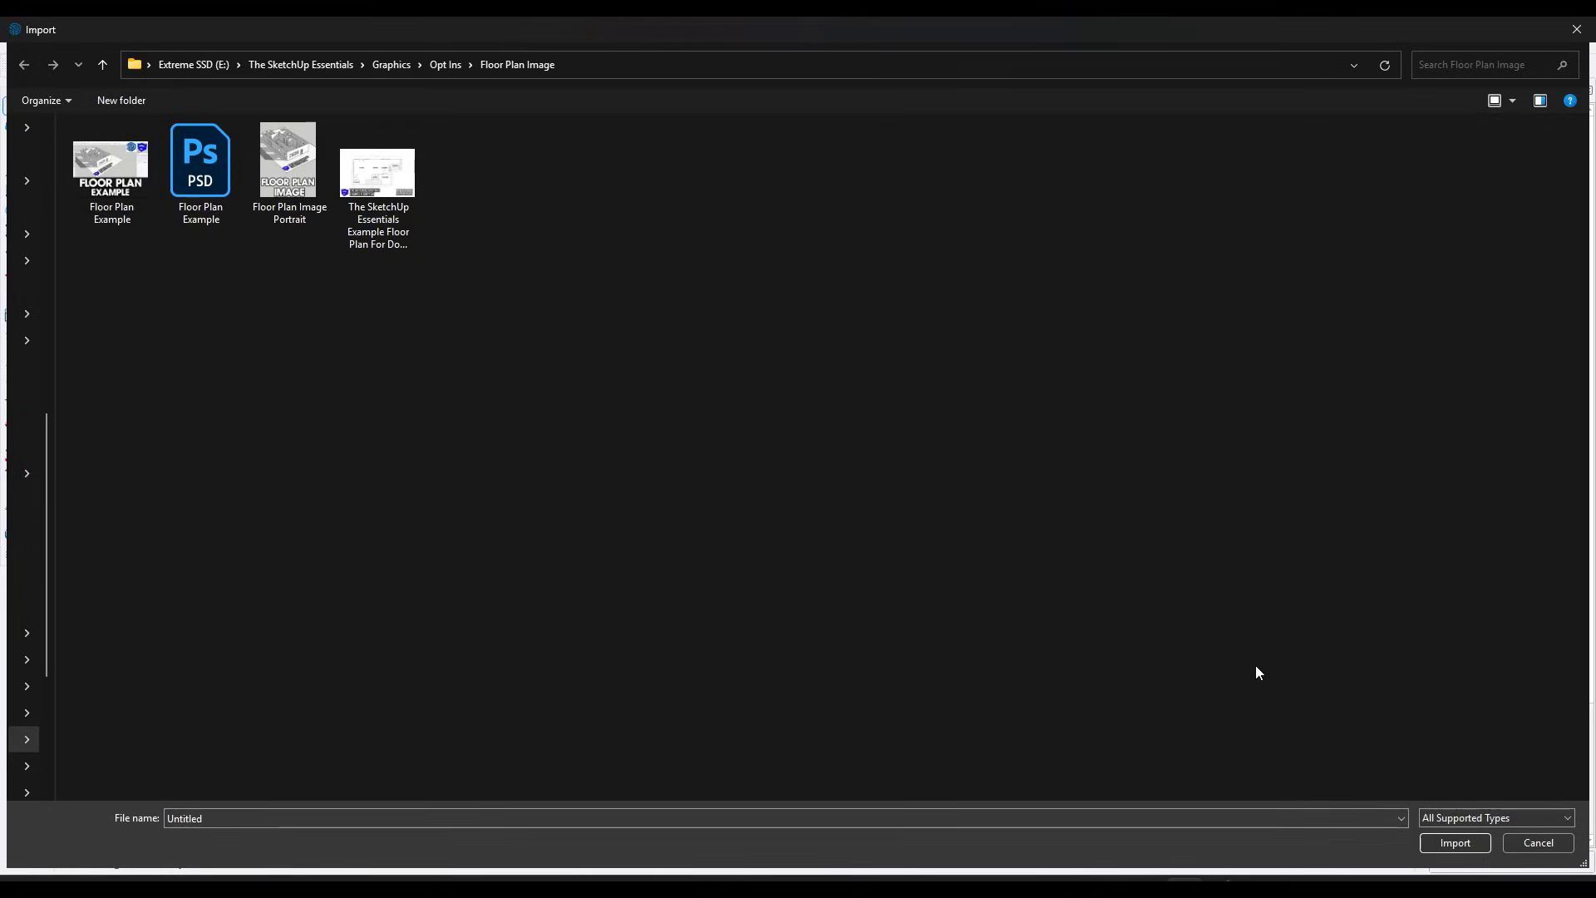
{"action": "left_click", "coordinate": [376, 196]}
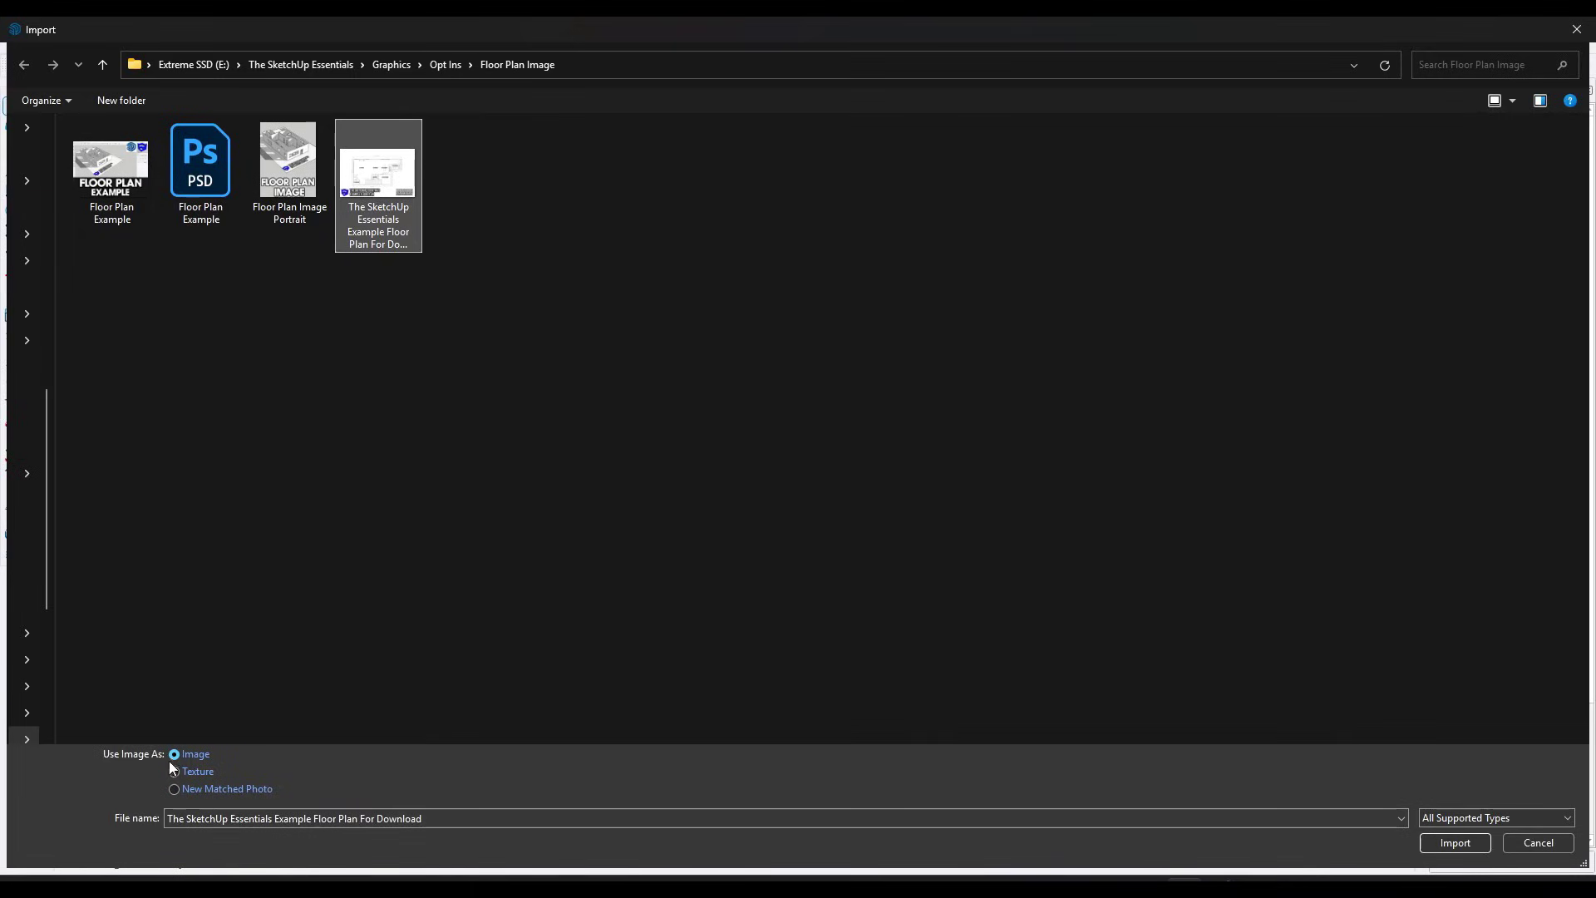
{"action": "left_click", "coordinate": [1456, 842]}
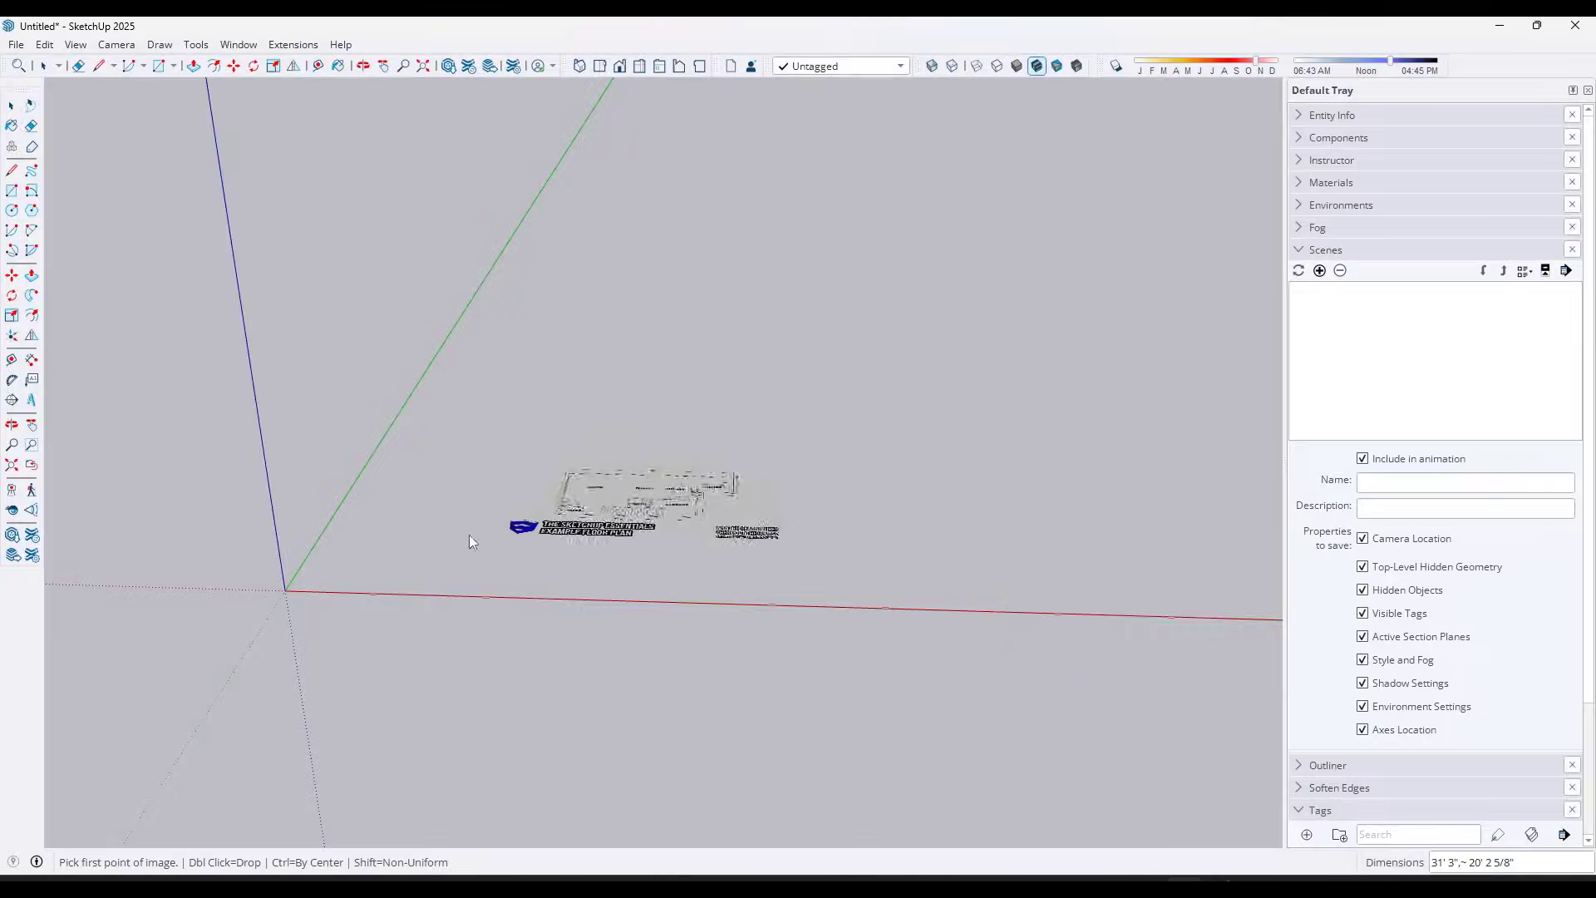
Place the floor plan image flat on the ground with its corner at the origin, about 72 feet wide
{"action": "left_click", "coordinate": [286, 591]}
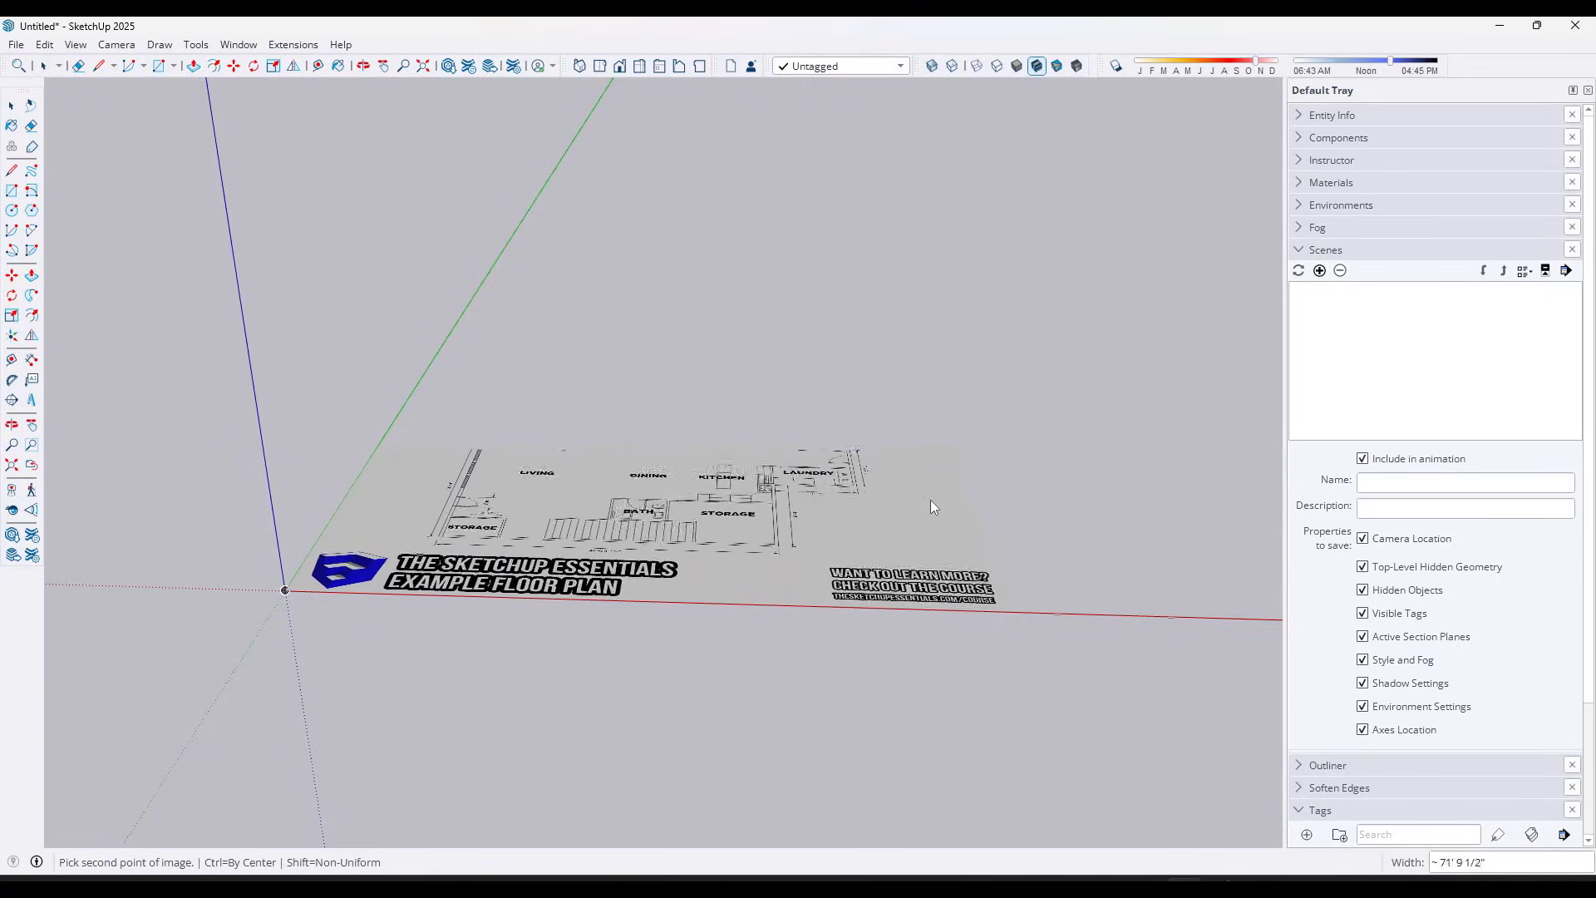
{"action": "left_click", "coordinate": [960, 493]}
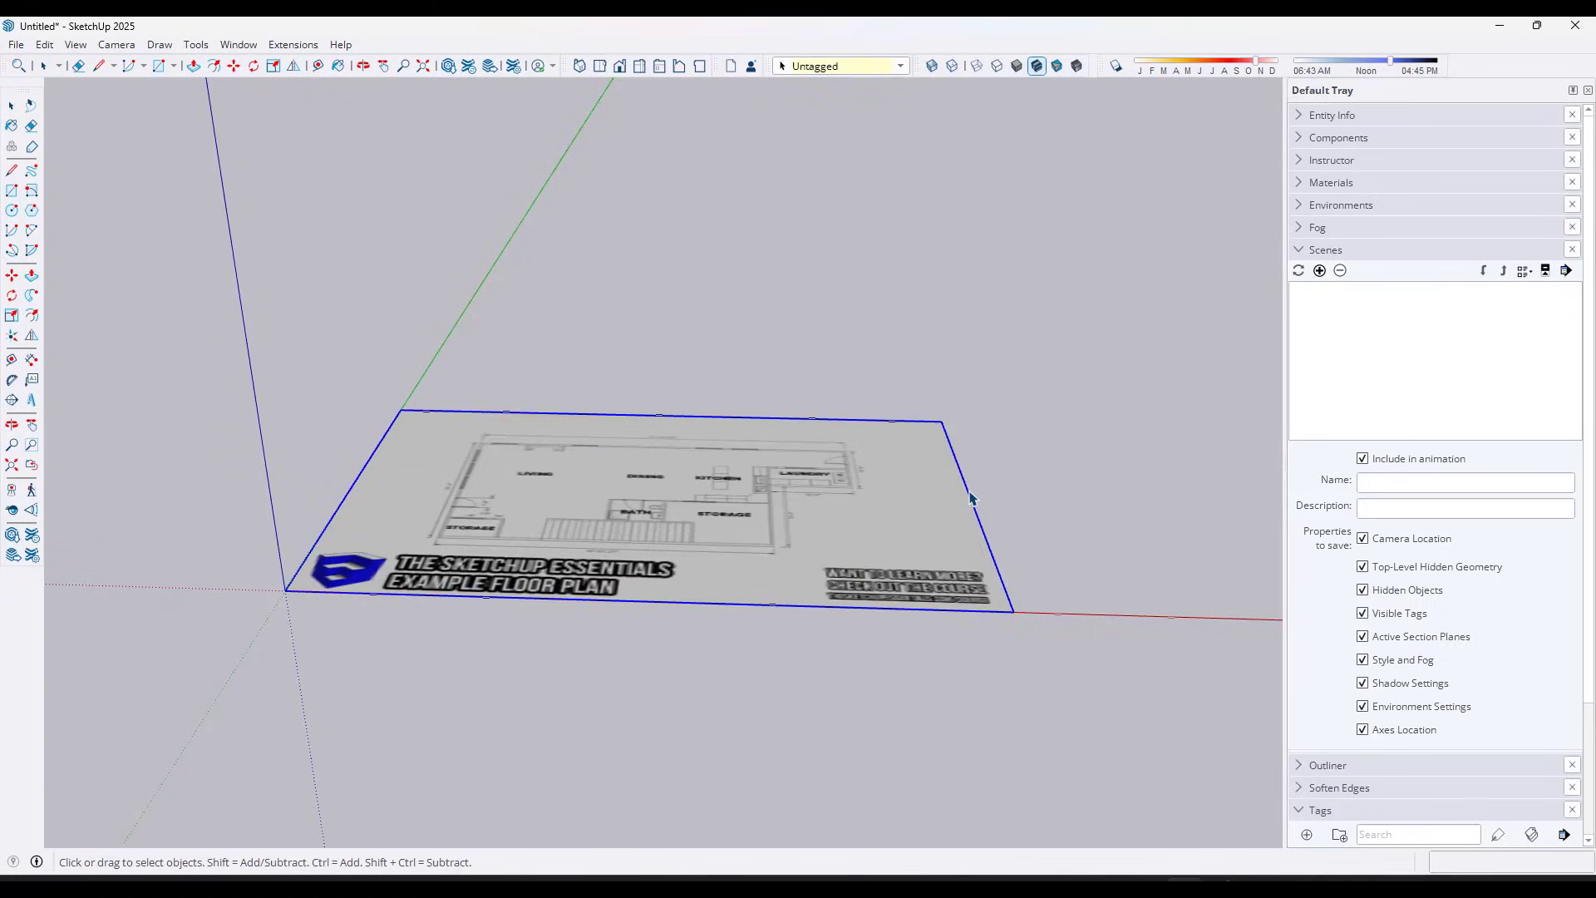
{"action": "middle_click_drag", "start_coordinate": [687, 421], "coordinate": [674, 640]}
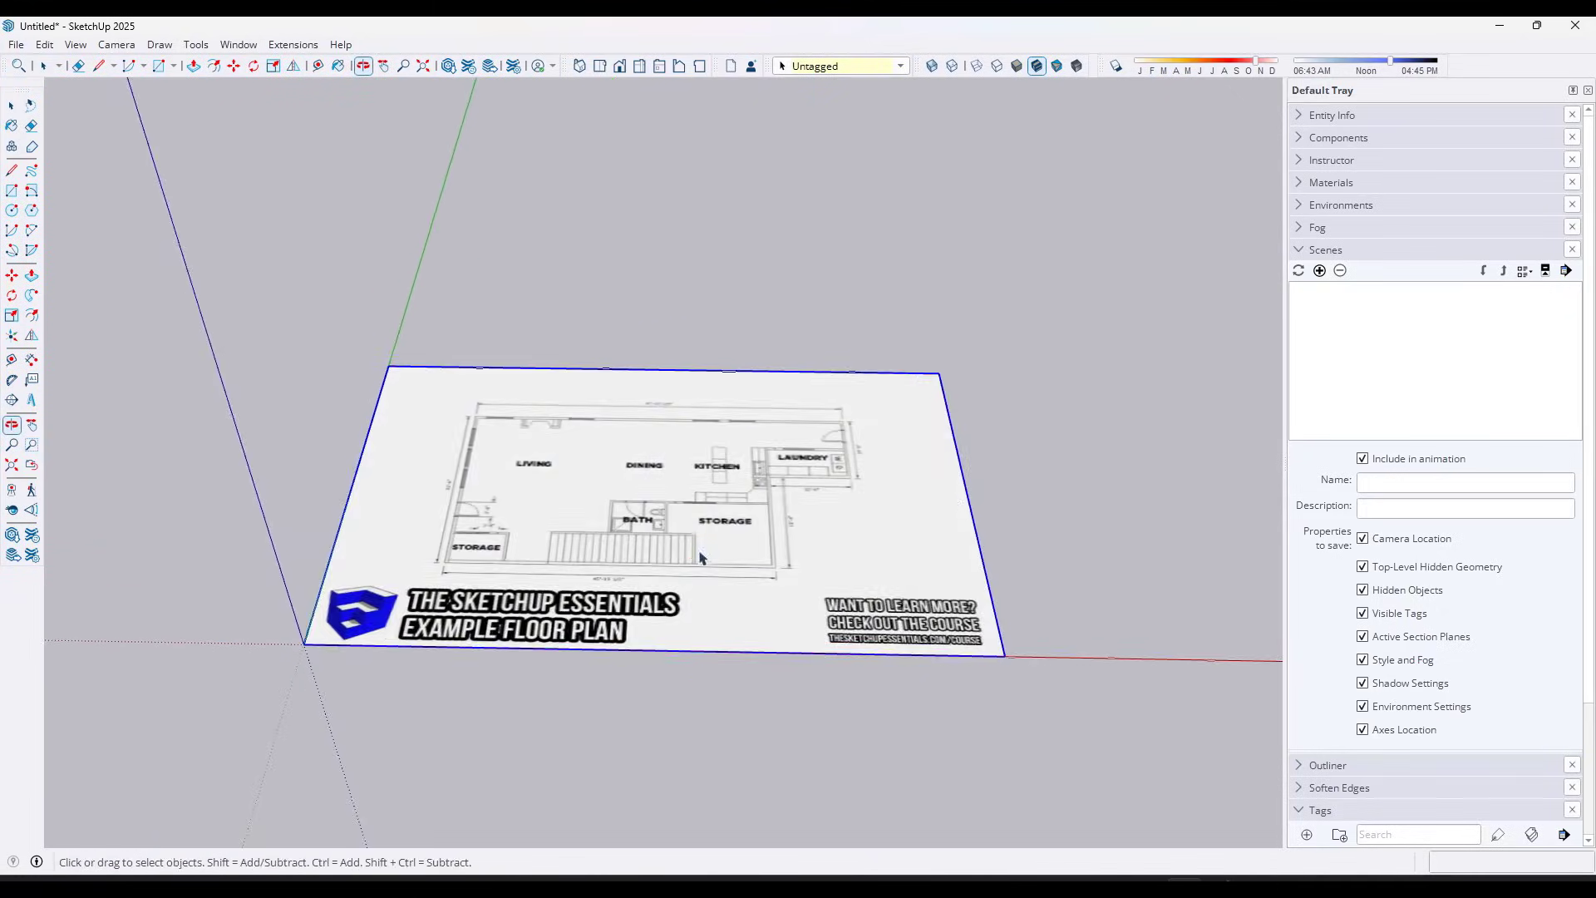
Collapse the scene settings and switch to the standard Top view of the floor plan
{"action": "left_click", "coordinate": [1302, 252]}
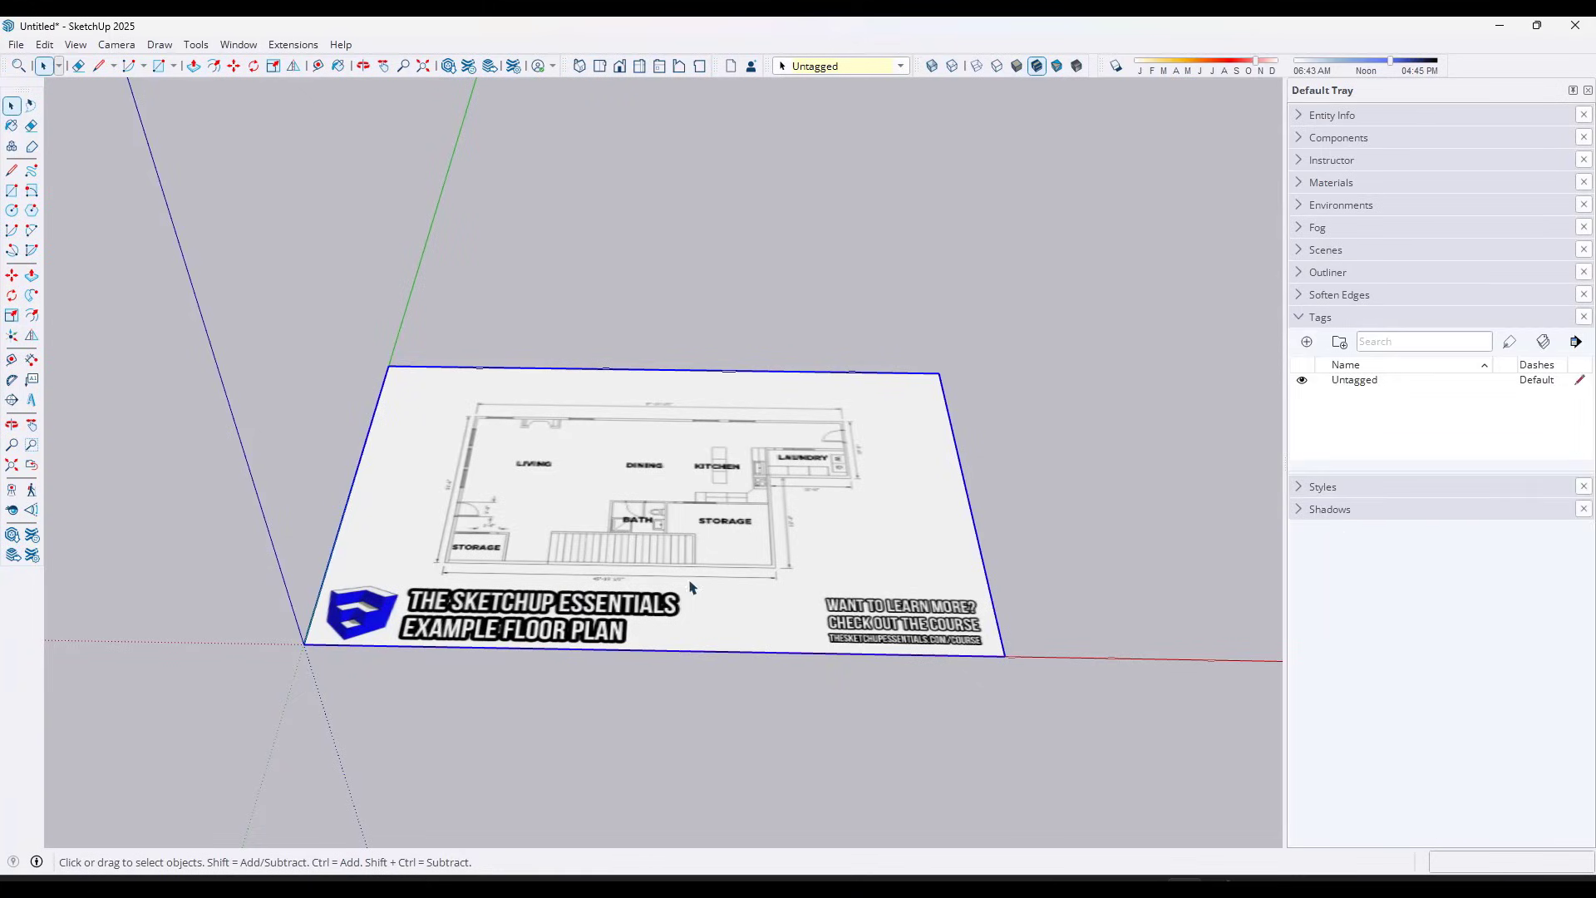
{"action": "left_click", "coordinate": [601, 68]}
{"action": "scroll", "coordinate": [484, 582], "scroll_direction": "up", "scroll_amount": 1}
{"action": "key", "text": "l"}
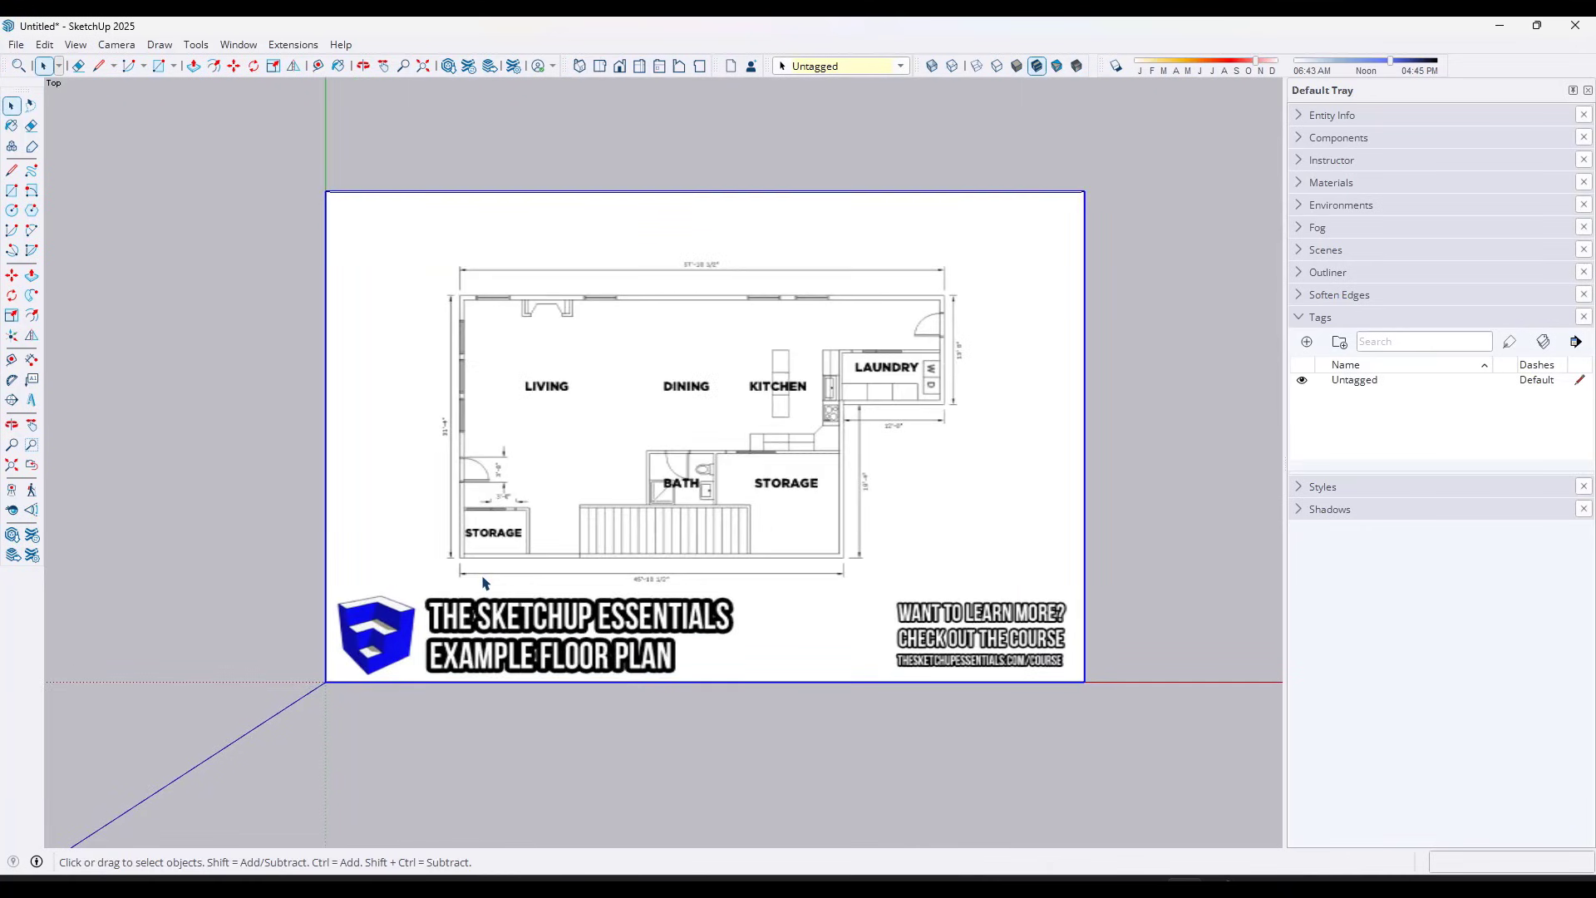
{"action": "scroll", "coordinate": [481, 549], "scroll_direction": "up", "scroll_amount": 6}
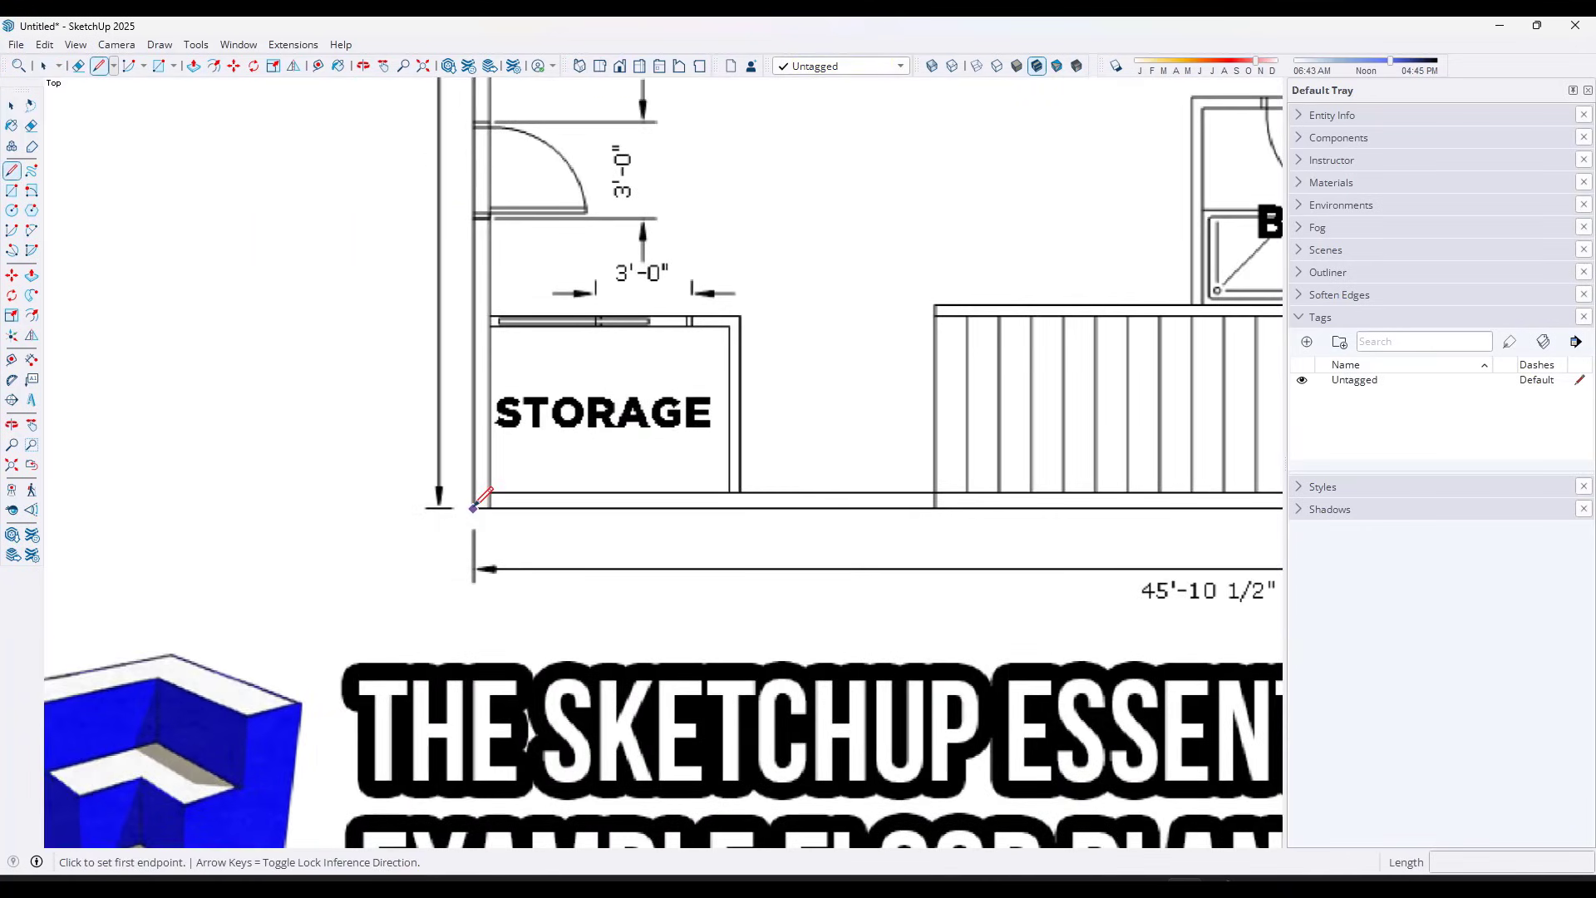
{"action": "left_click", "coordinate": [475, 509]}
{"action": "scroll", "coordinate": [475, 509], "scroll_direction": "down", "scroll_amount": 2}
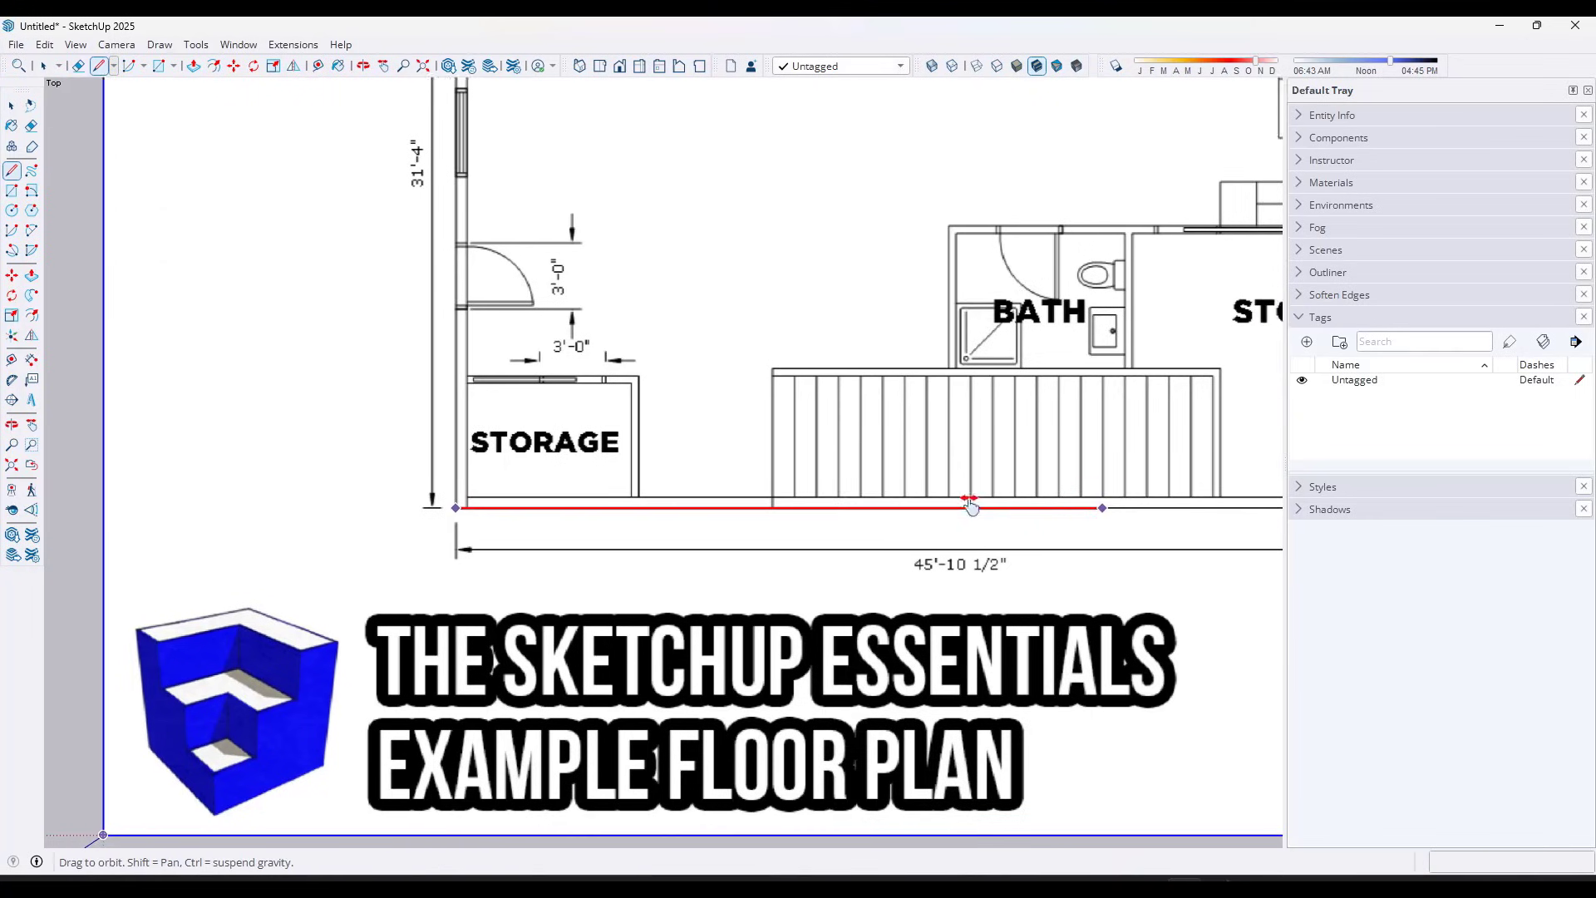
{"action": "middle_click_drag", "start_coordinate": [1248, 511], "coordinate": [724, 511], "text": "shift"}
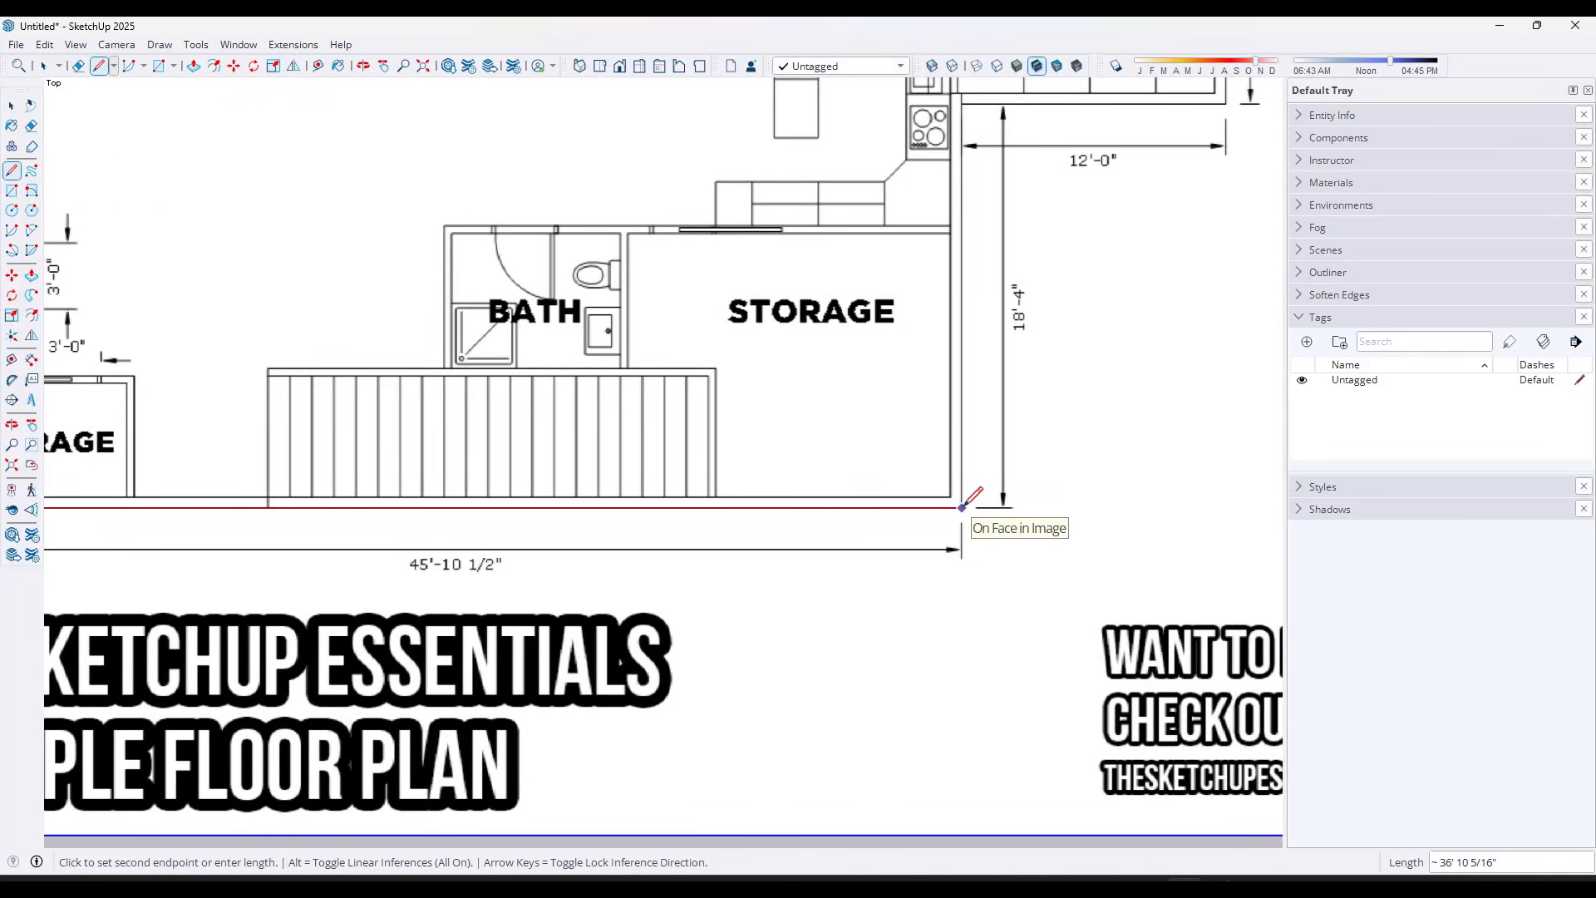
{"action": "left_click", "coordinate": [963, 507]}
{"action": "key", "text": "space"}
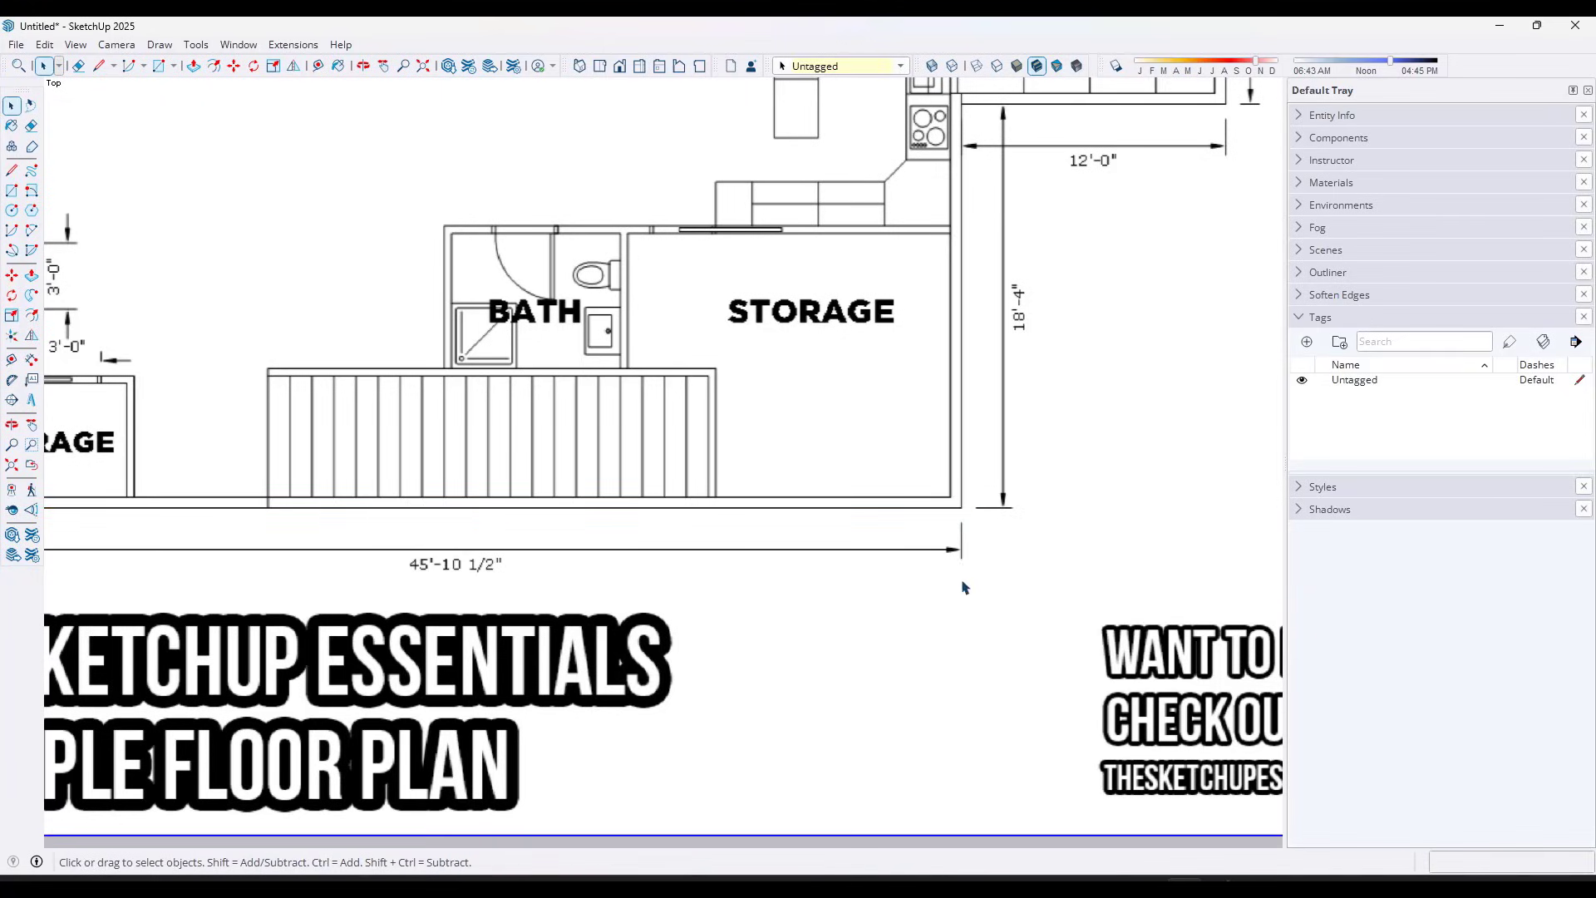
{"action": "scroll", "coordinate": [989, 586], "scroll_direction": "down", "scroll_amount": 2}
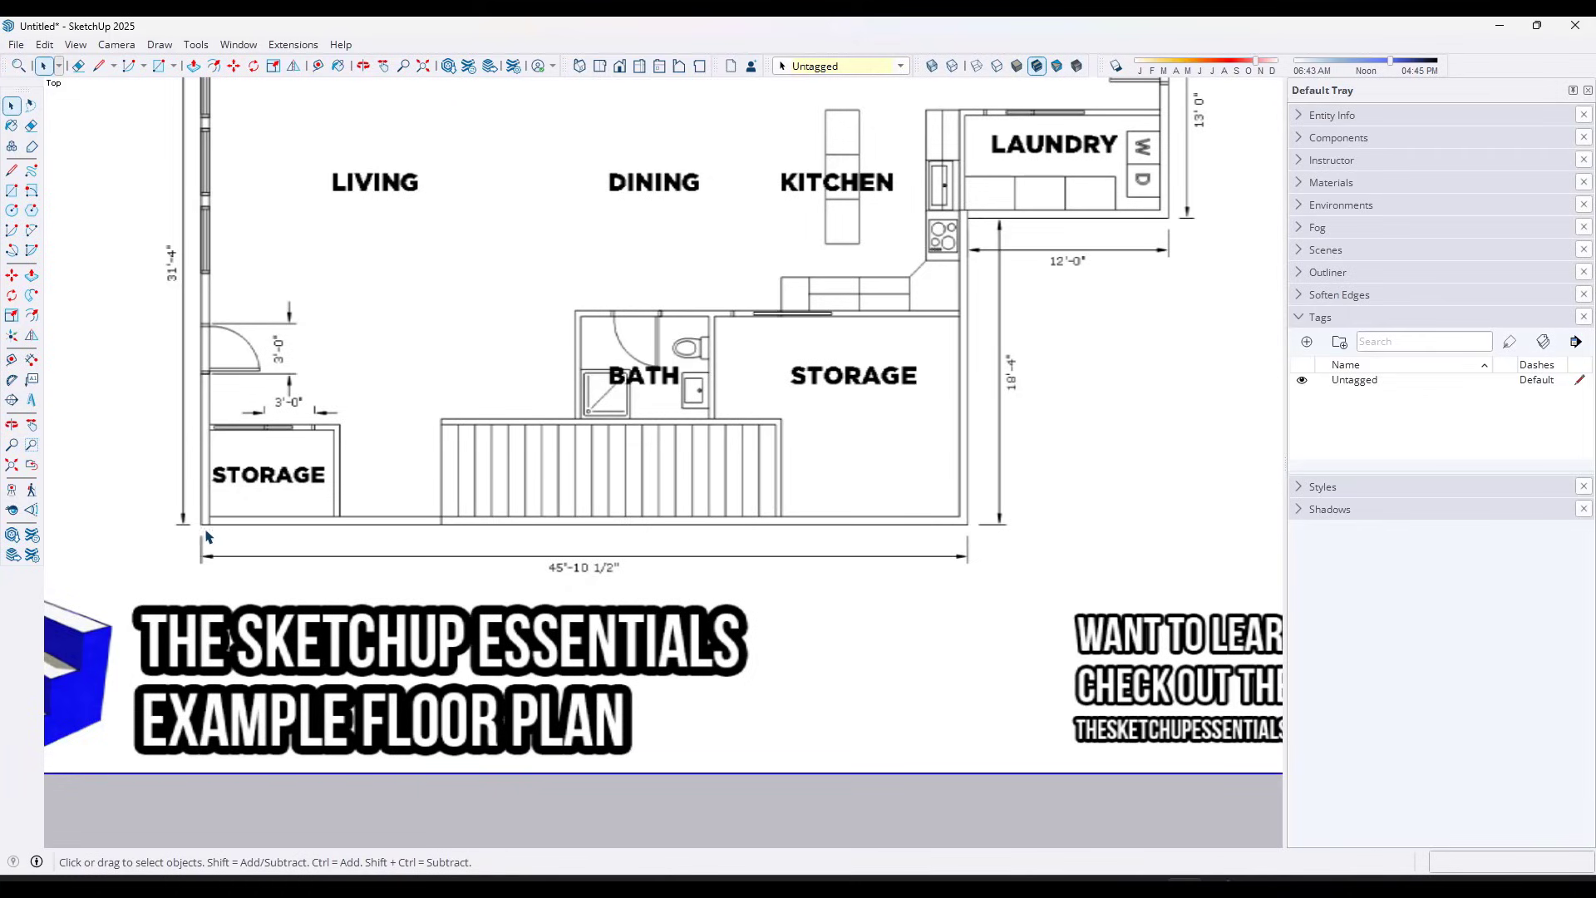
Draw a reference line about 36' 10" long along the outer edge of the plan's lower exterior wall, from corner to corner
{"action": "key", "text": "l"}
{"action": "scroll", "coordinate": [209, 532], "scroll_direction": "up", "scroll_amount": 10}
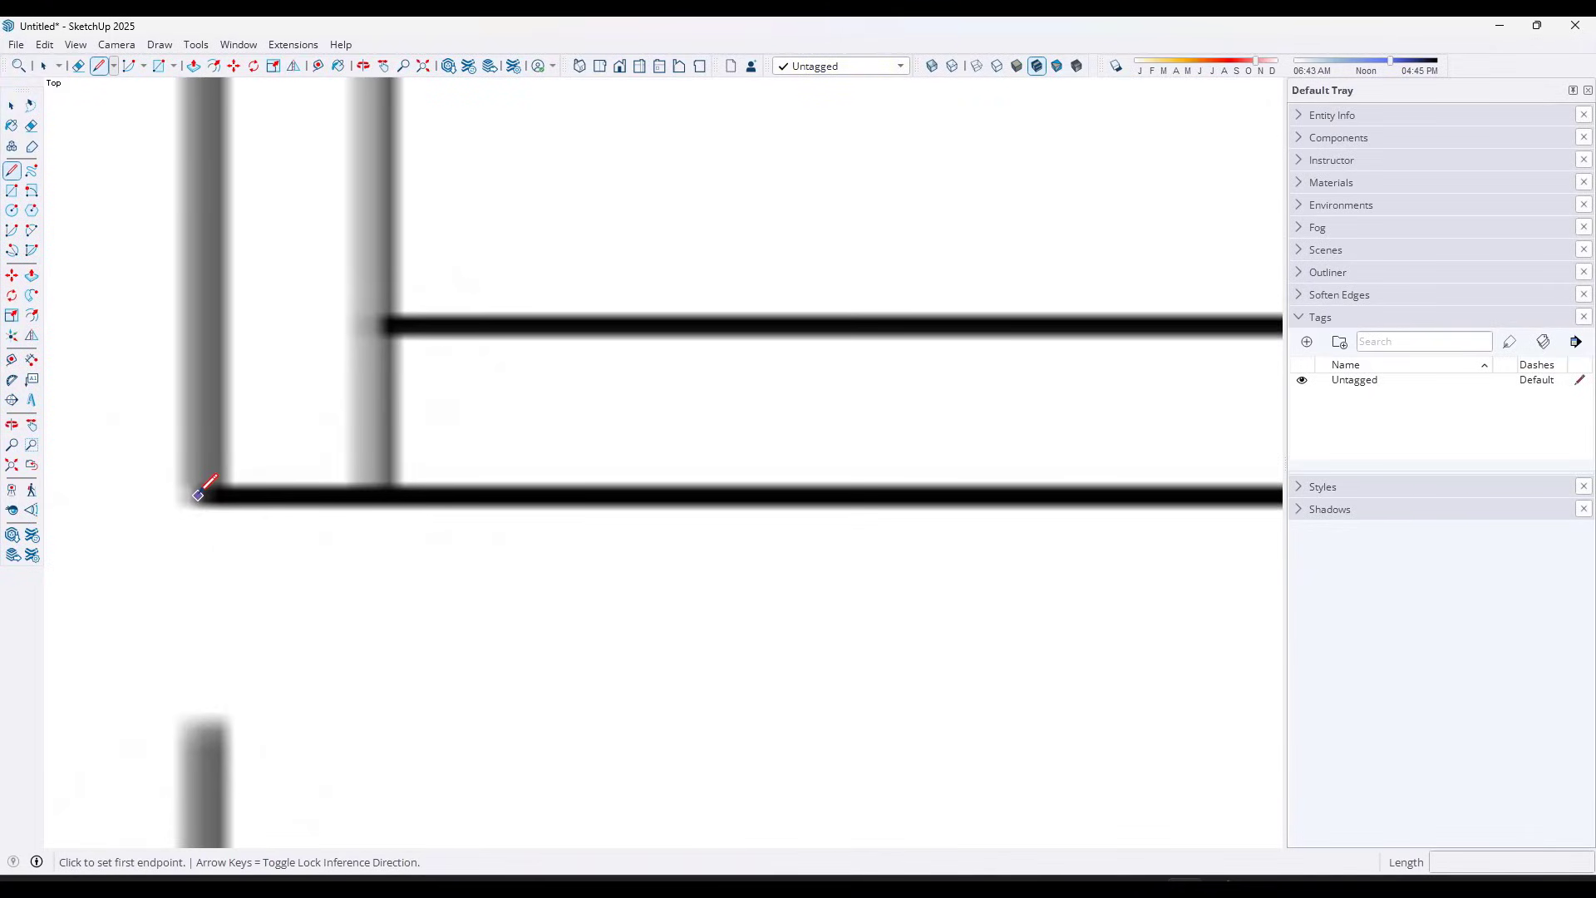
{"action": "left_click", "coordinate": [193, 494]}
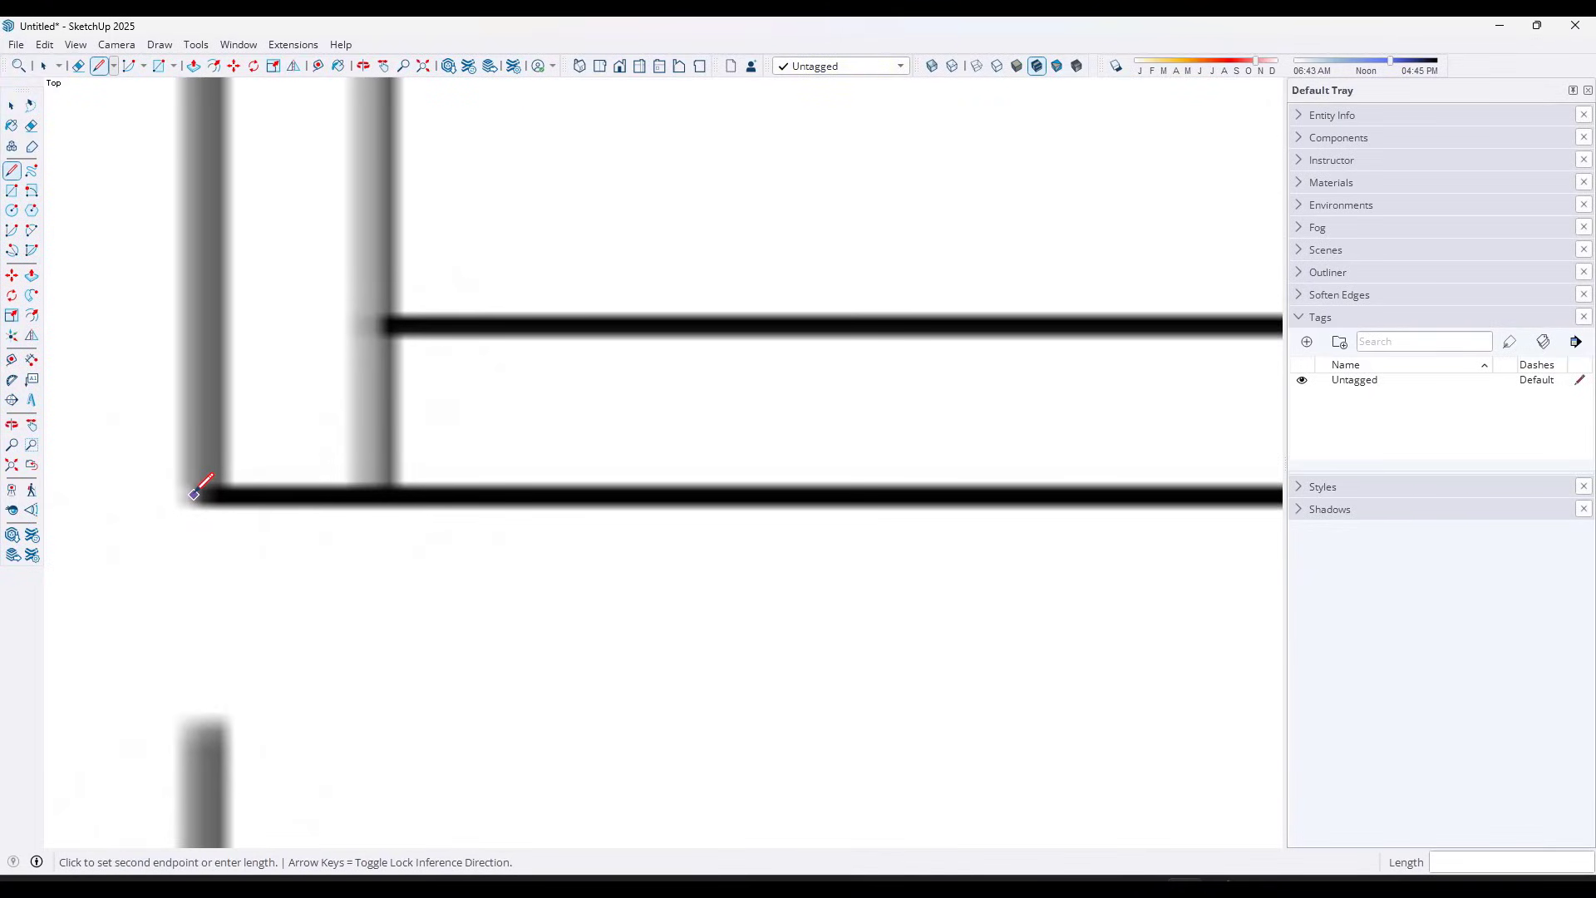
{"action": "scroll", "coordinate": [194, 494], "scroll_direction": "down", "scroll_amount": 5}
{"action": "scroll", "coordinate": [513, 483], "scroll_direction": "down", "scroll_amount": 4}
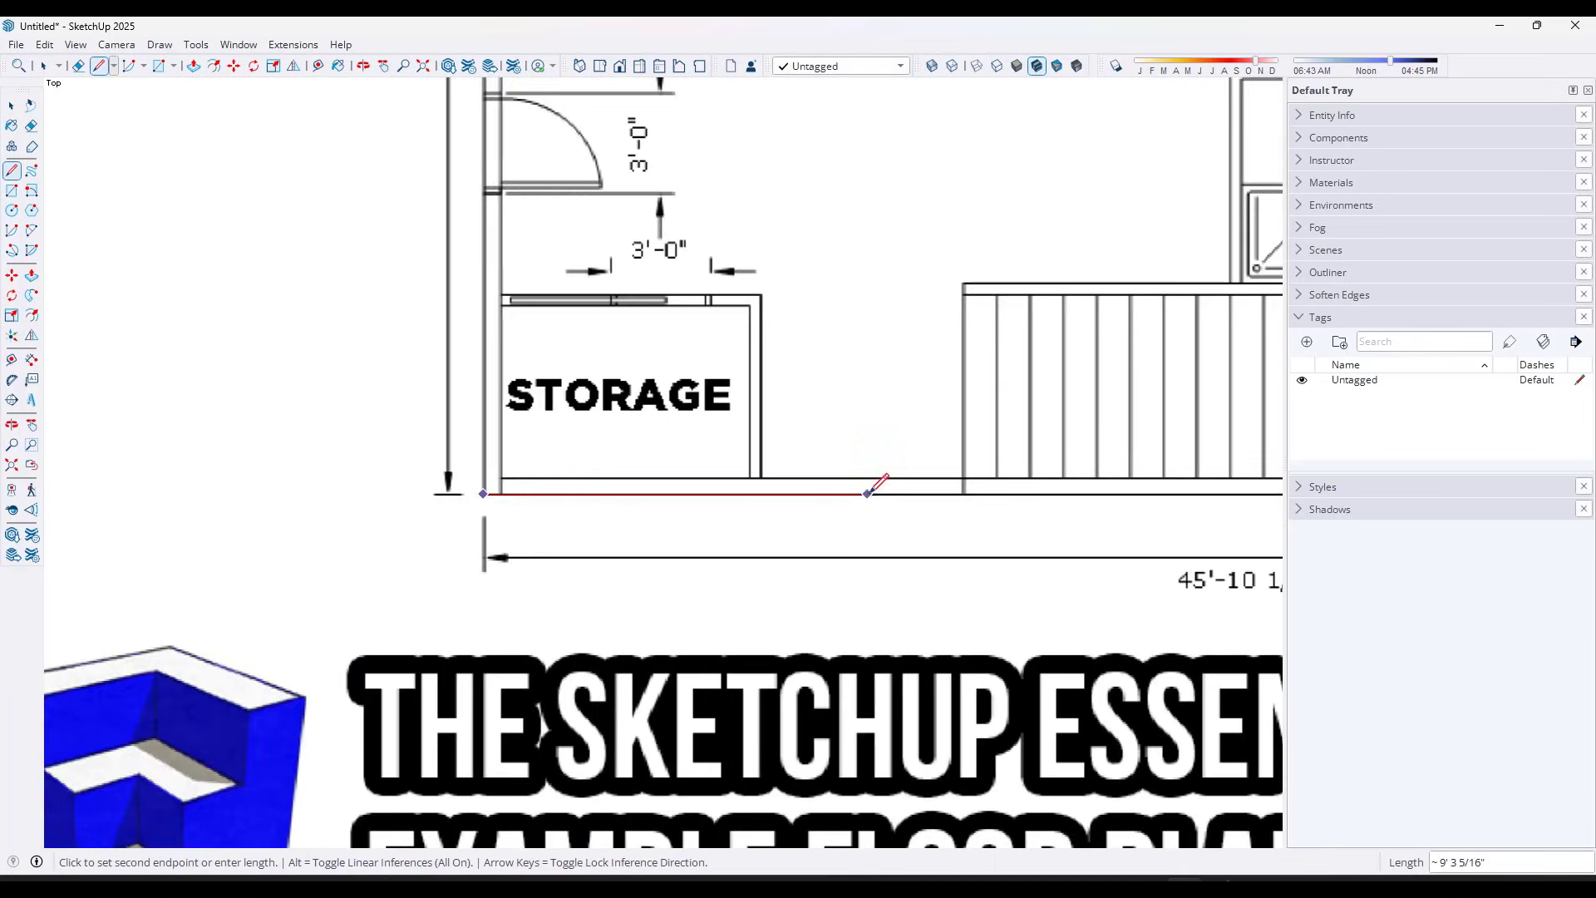
{"action": "middle_click_drag", "start_coordinate": [1016, 466], "coordinate": [266, 467], "text": "shift"}
{"action": "scroll", "coordinate": [918, 489], "scroll_direction": "up", "scroll_amount": 10}
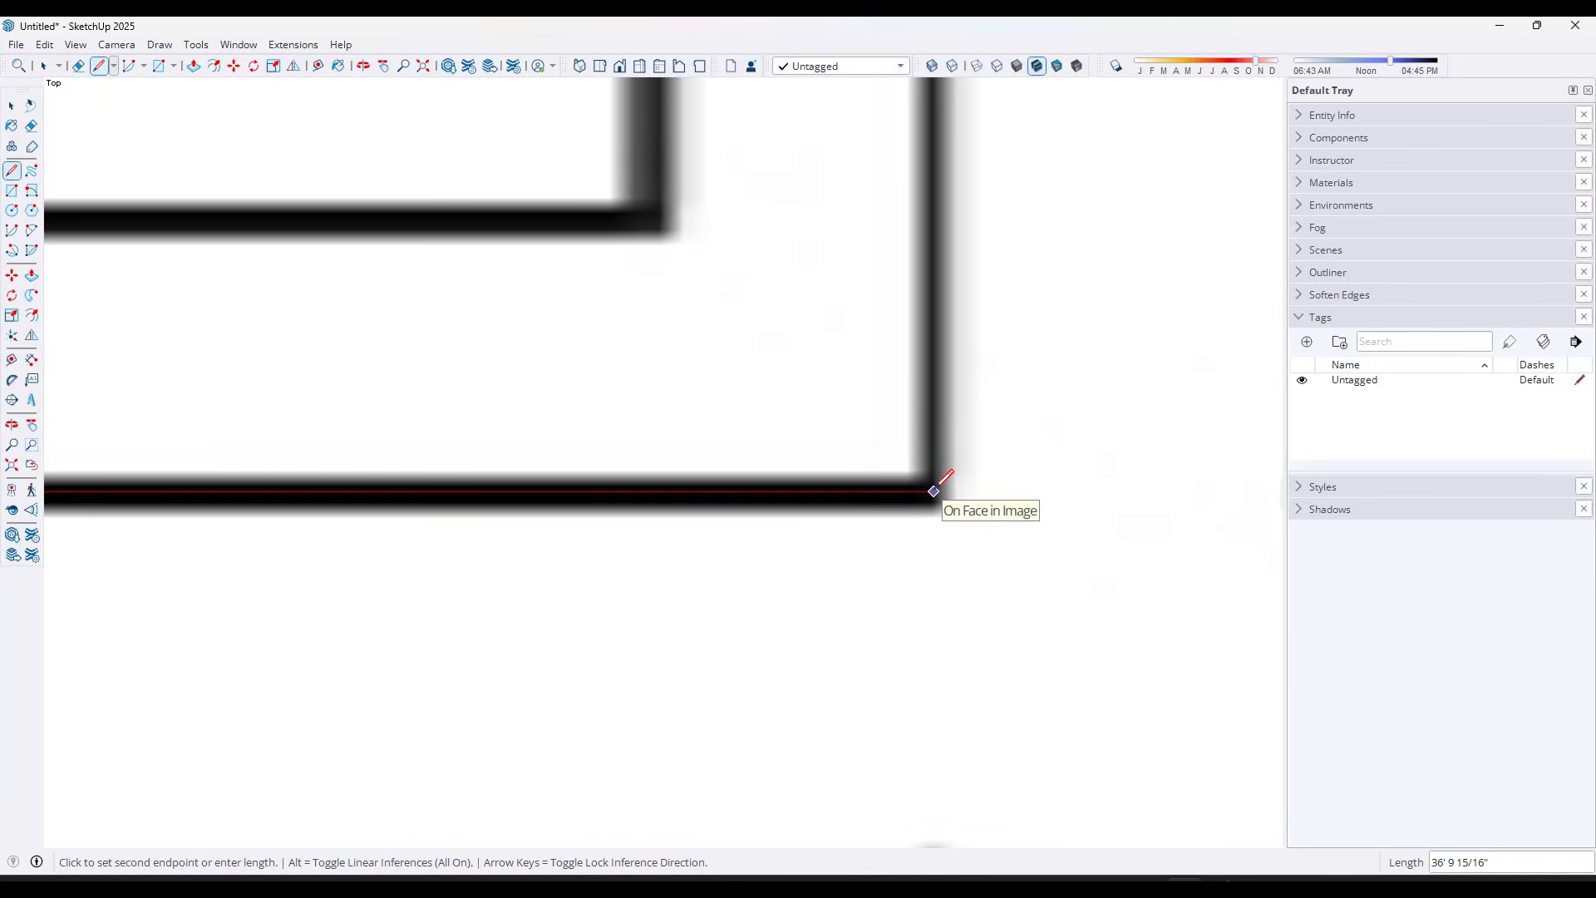
{"action": "left_click", "coordinate": [934, 491]}
{"action": "key", "text": "space"}
{"action": "scroll", "coordinate": [938, 489], "scroll_direction": "down", "scroll_amount": 5}
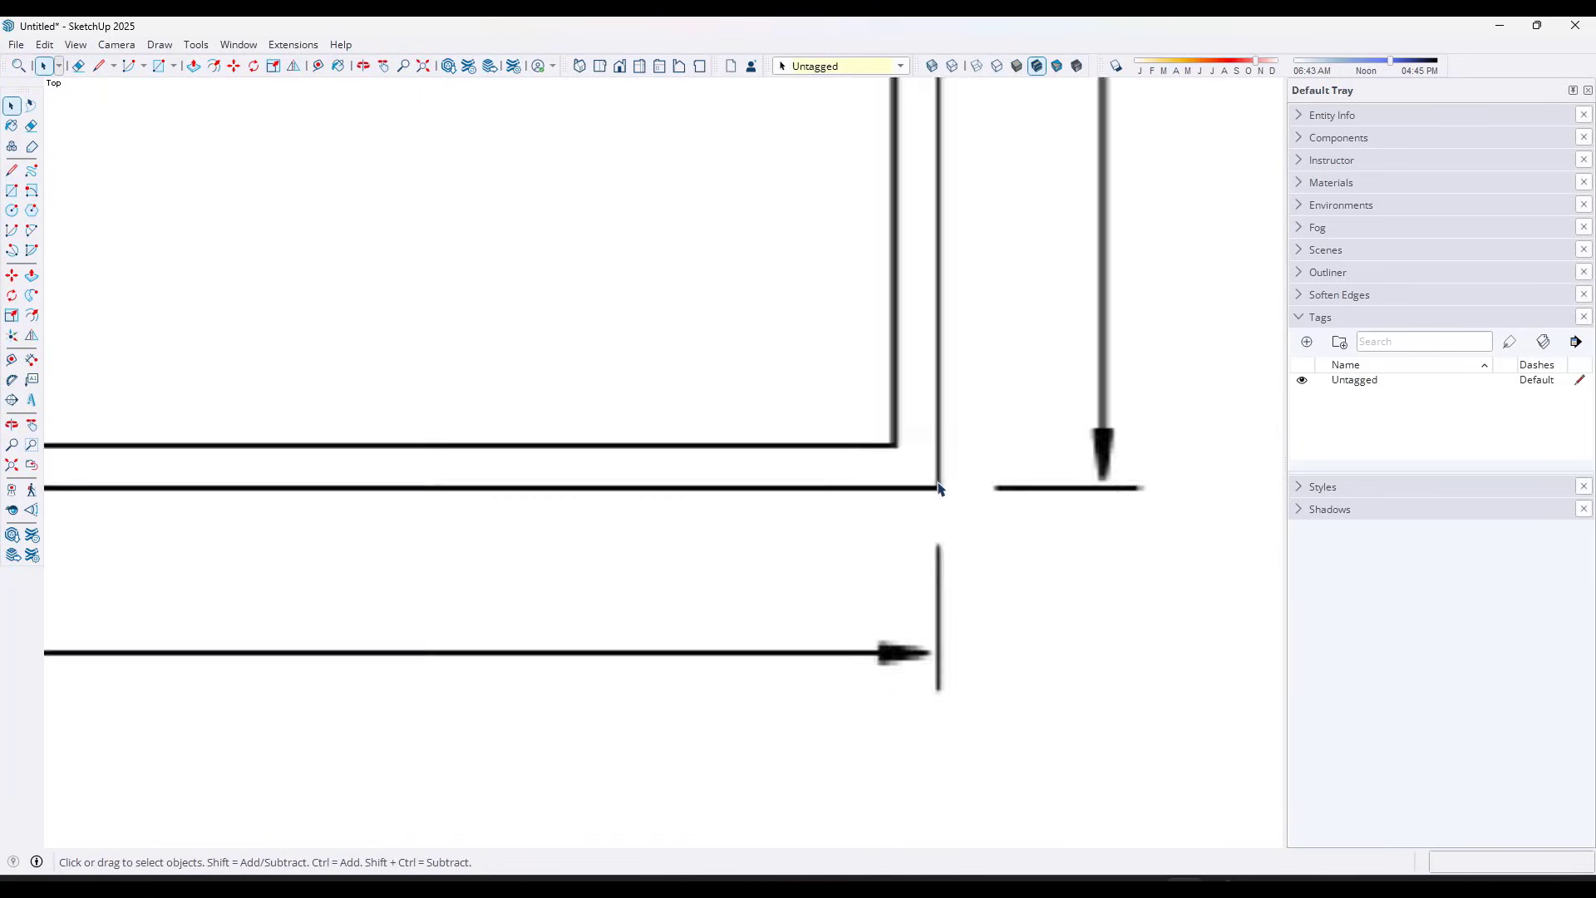
{"action": "scroll", "coordinate": [938, 489], "scroll_direction": "down", "scroll_amount": 3}
{"action": "scroll", "coordinate": [859, 463], "scroll_direction": "down", "scroll_amount": 3}
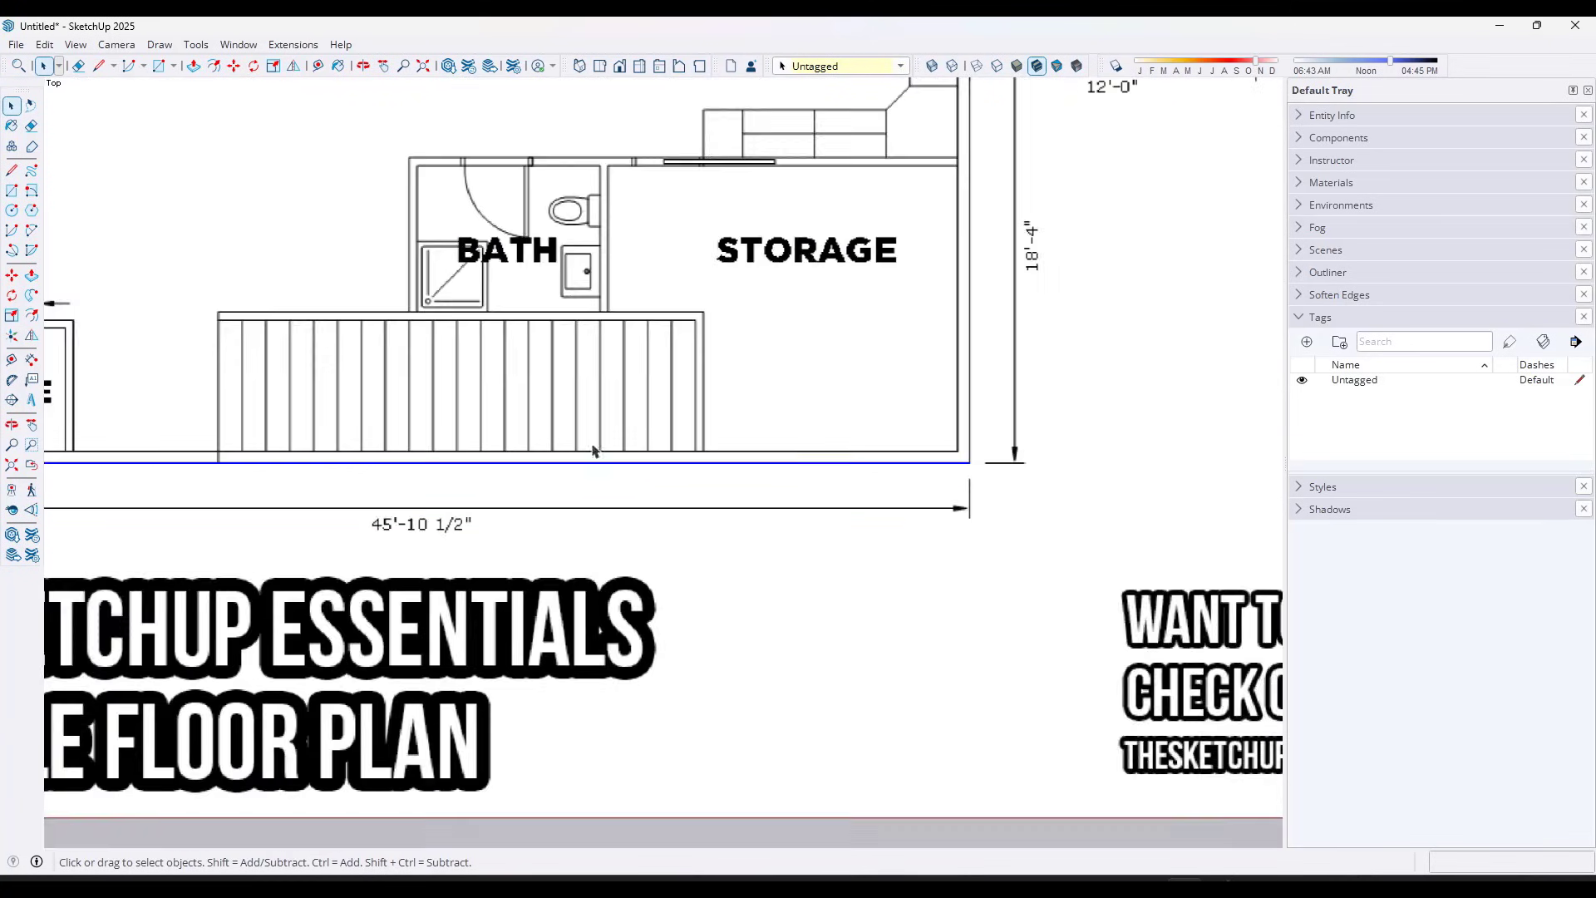
{"action": "scroll", "coordinate": [532, 424], "scroll_direction": "down", "scroll_amount": 2}
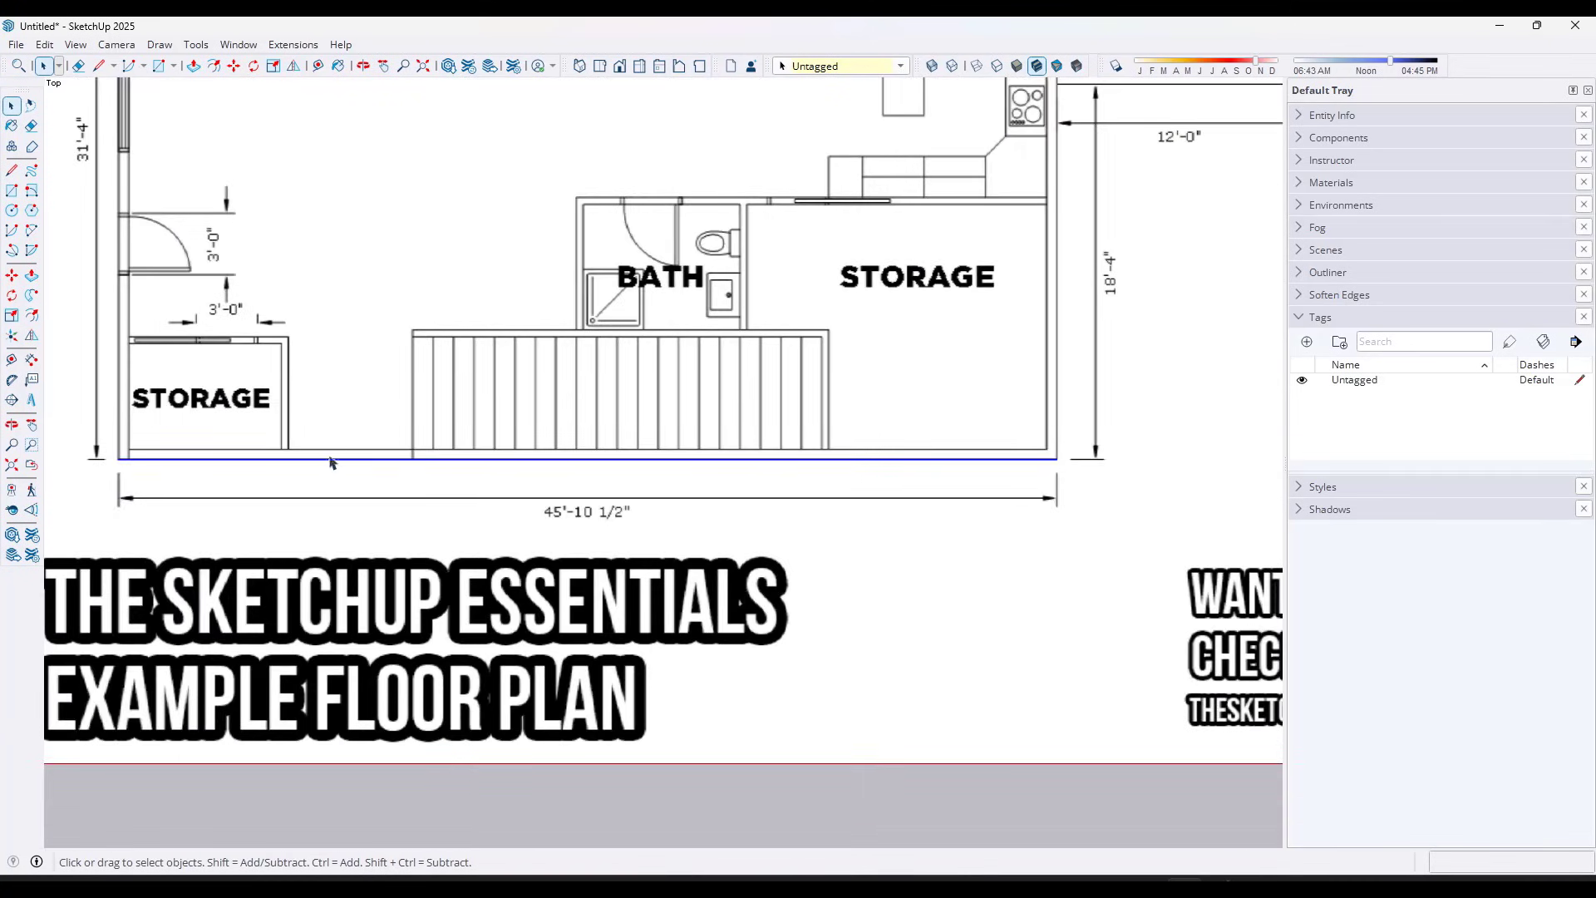
Measure the reference line along the lower exterior wall from end to end with the Tape Measure
{"action": "left_click", "coordinate": [12, 361]}
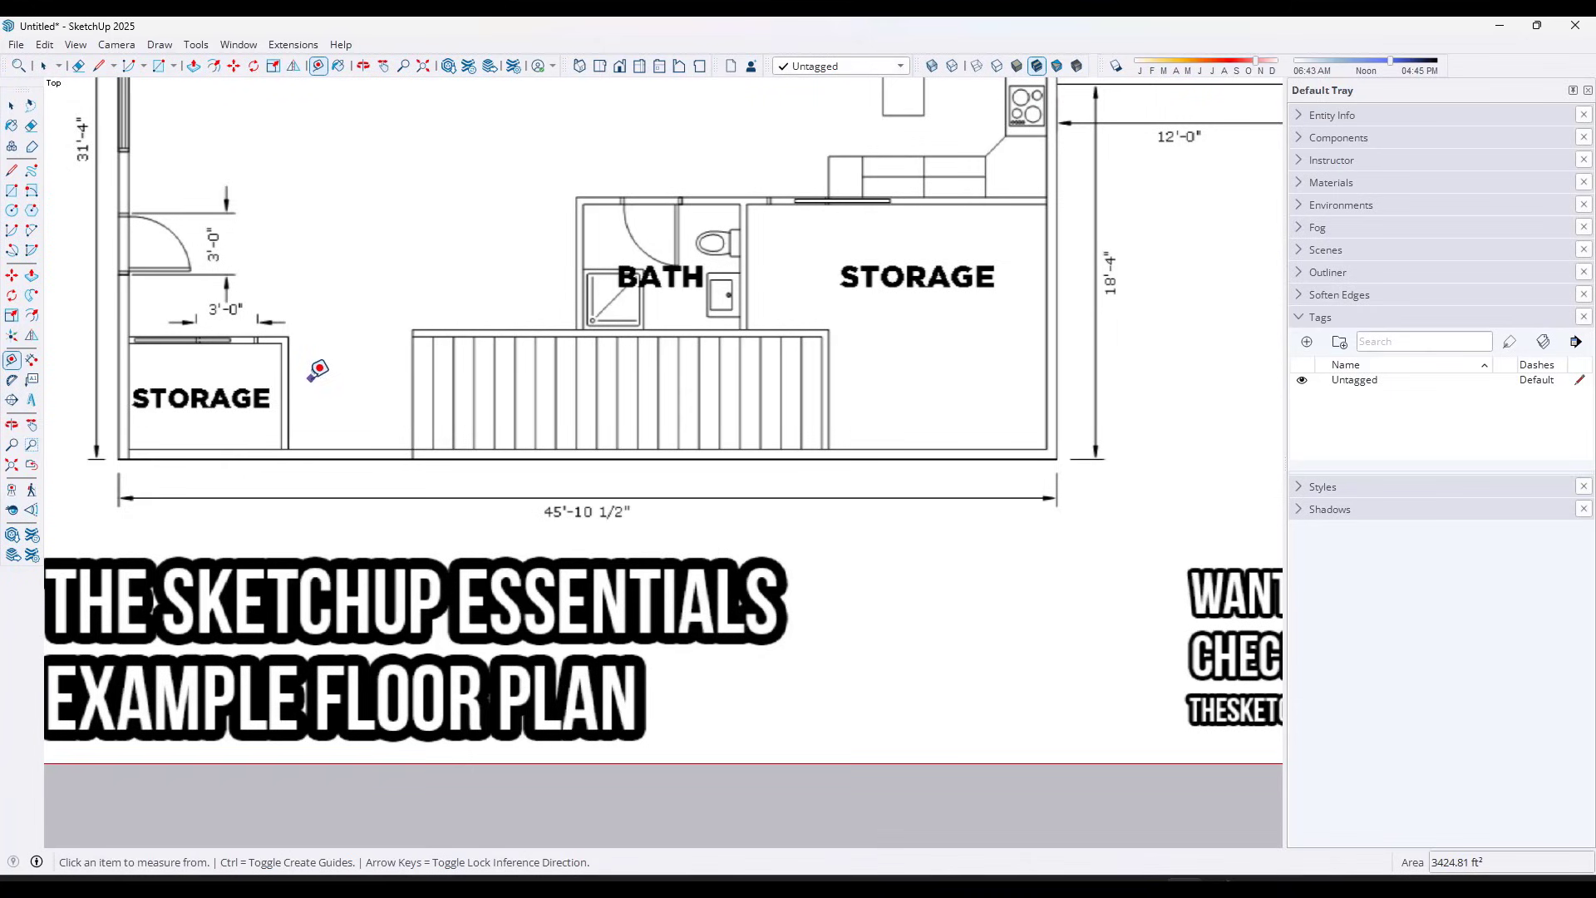
{"action": "left_click", "coordinate": [120, 456]}
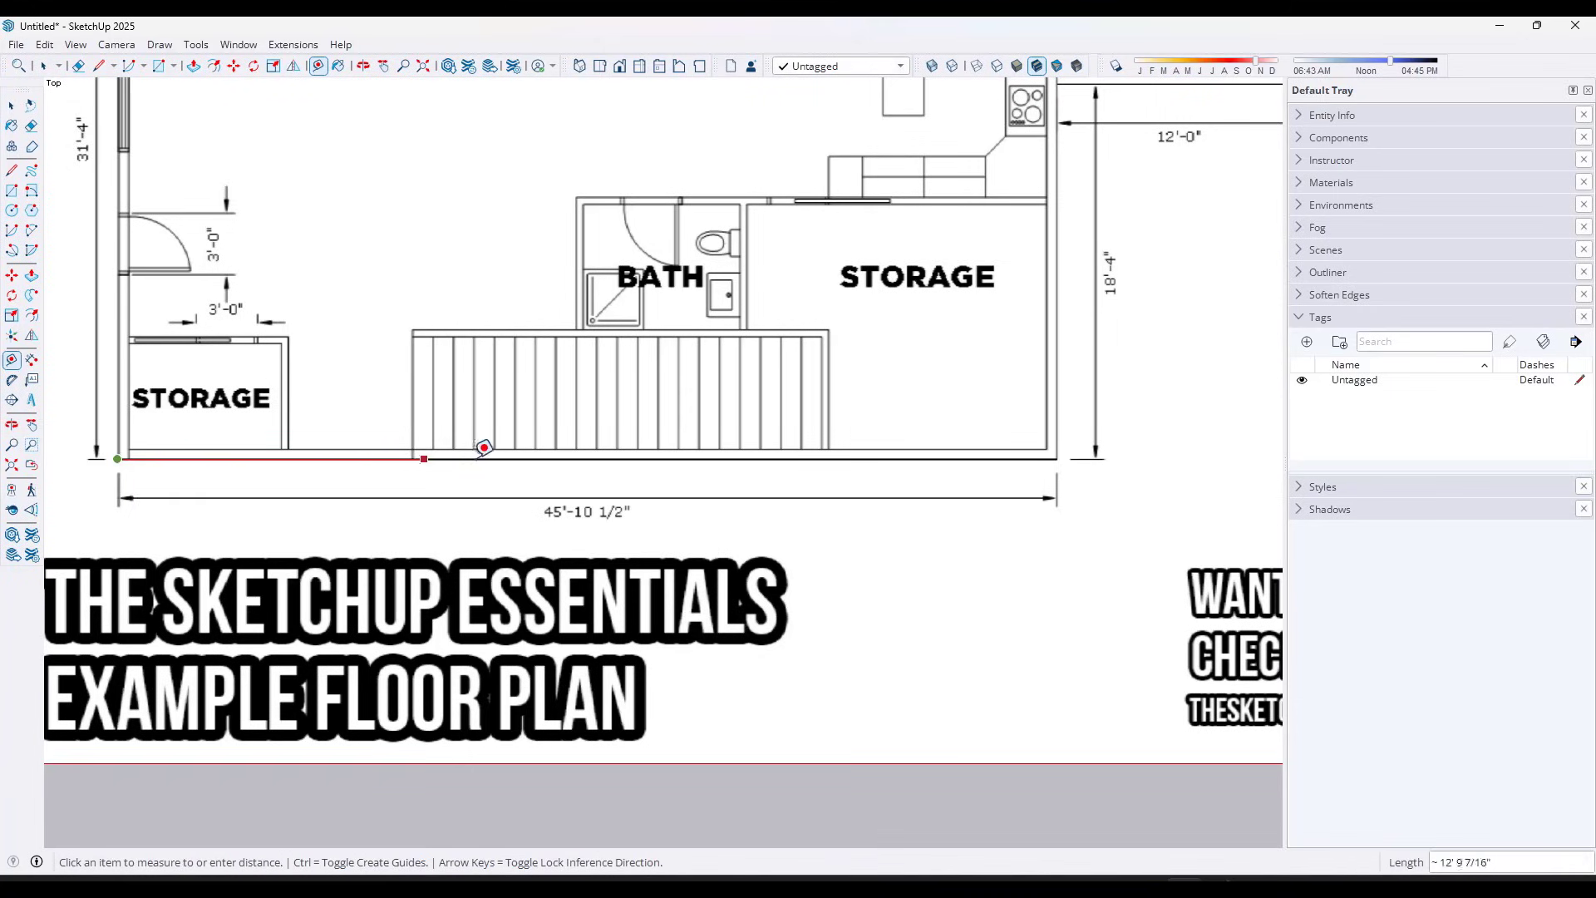
{"action": "left_click", "coordinate": [1057, 458]}
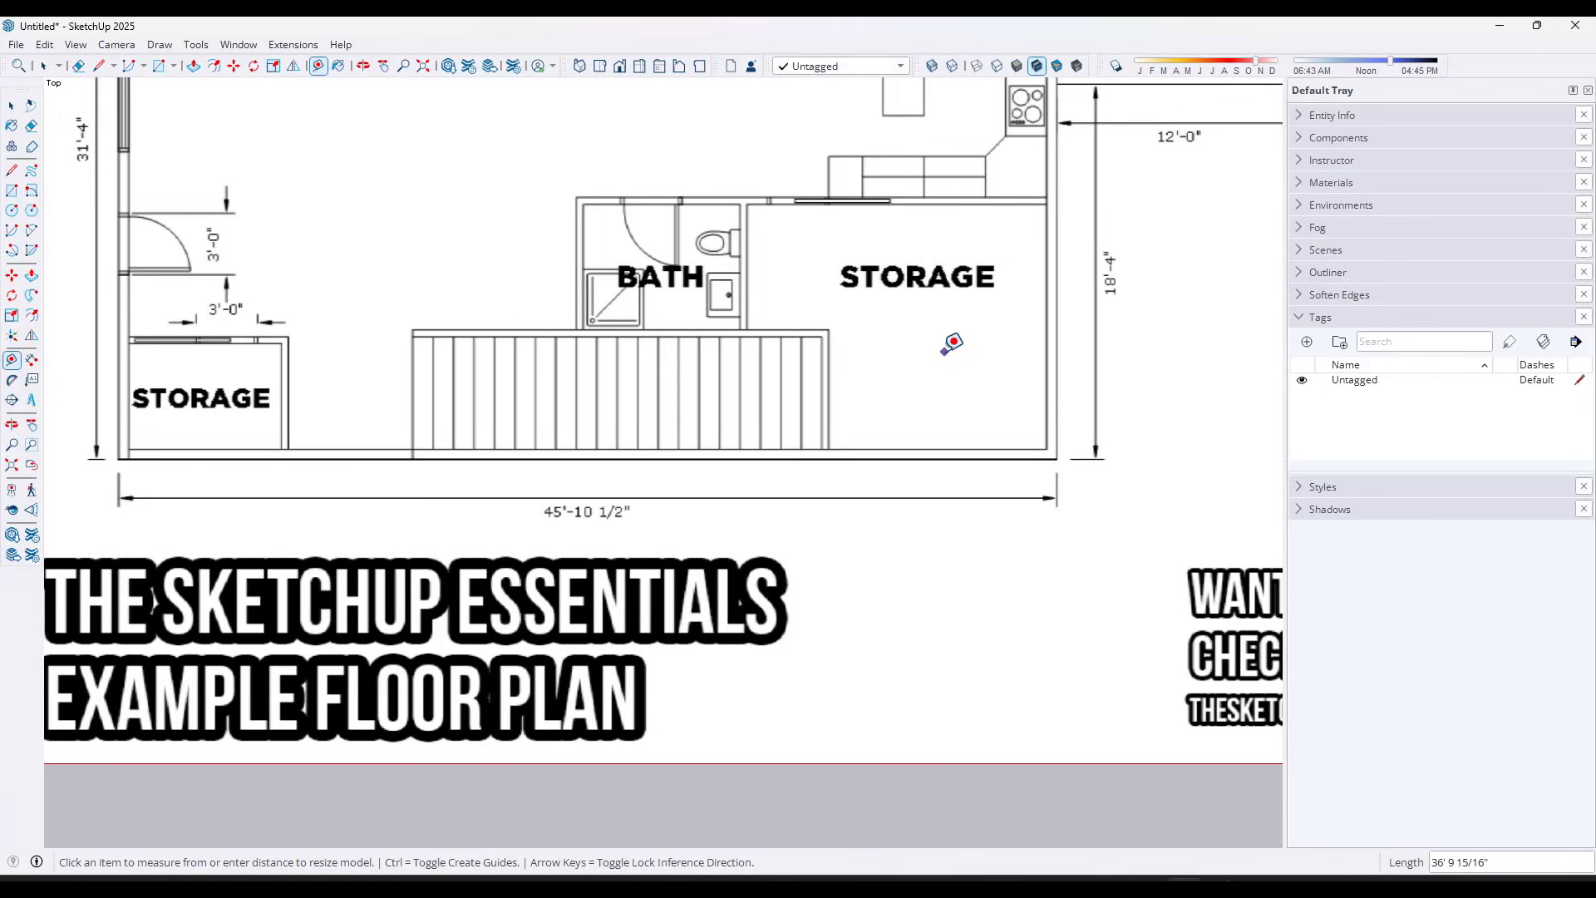
Rescale the whole model with the Tape Measure by setting the lower wall reference line's length to 45'10.5"
{"action": "left_click", "coordinate": [118, 459]}
{"action": "left_click", "coordinate": [1081, 447]}
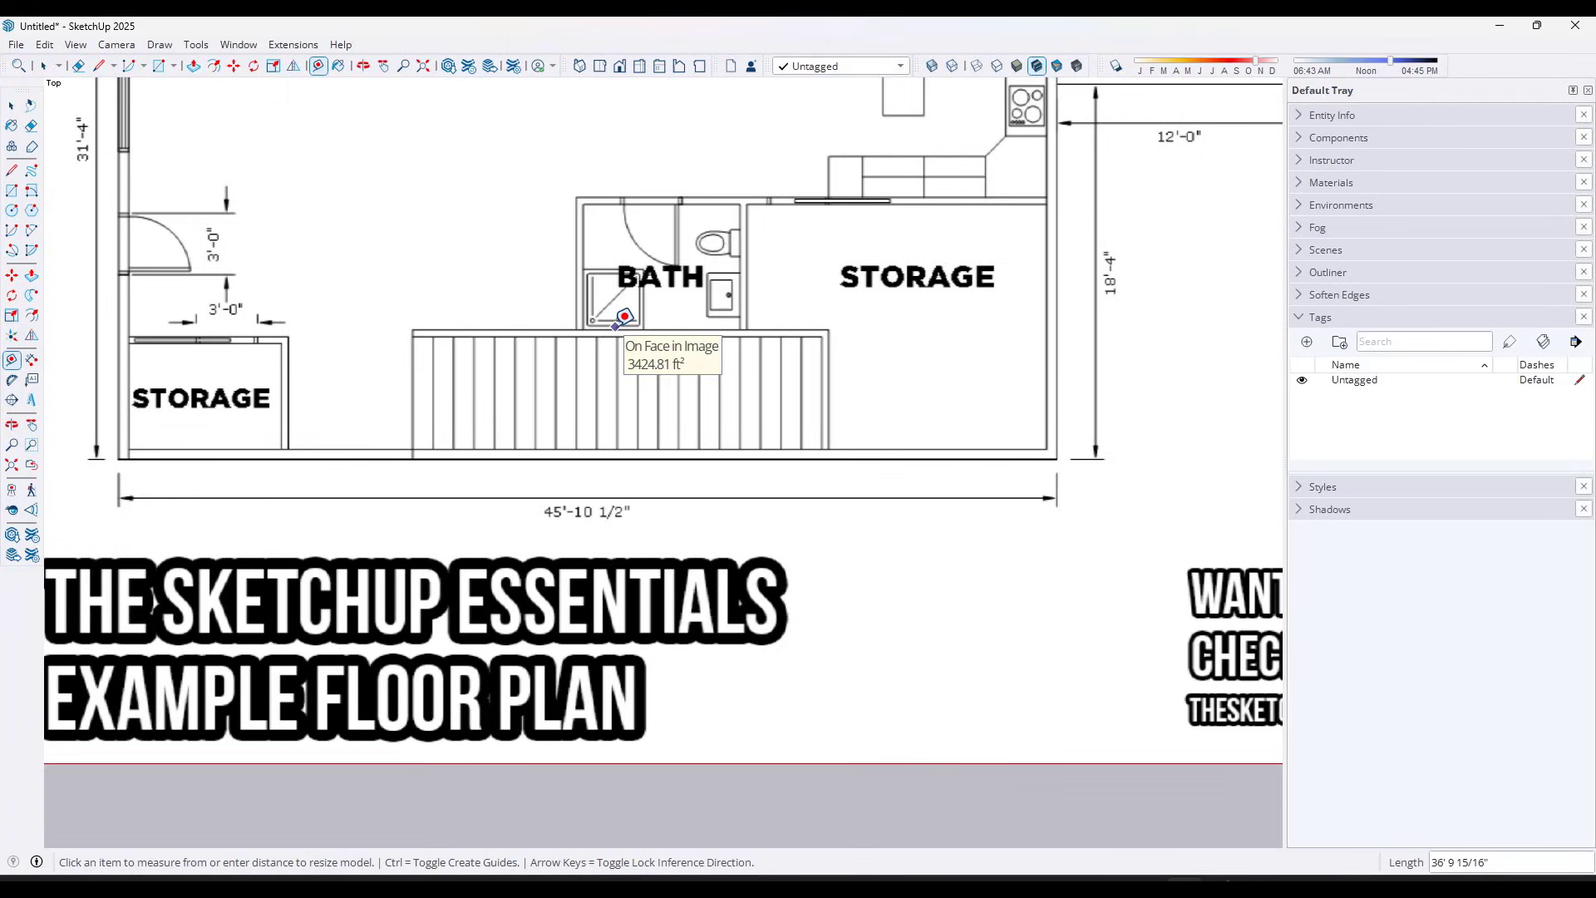
{"action": "type", "text": "45'10.5"}
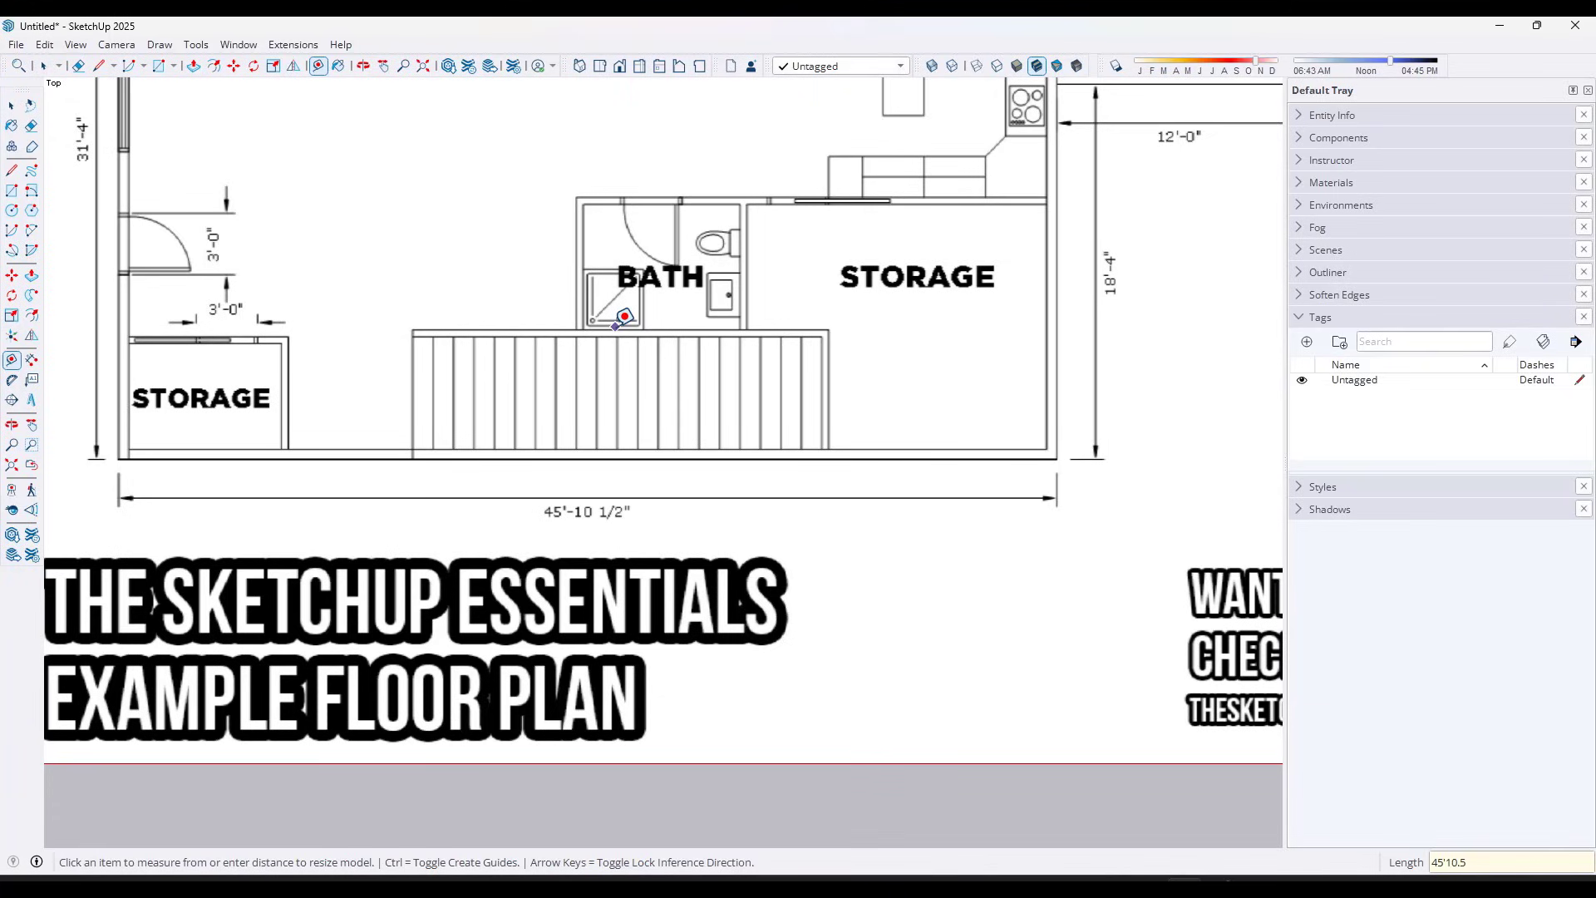
{"action": "key", "text": "Return"}
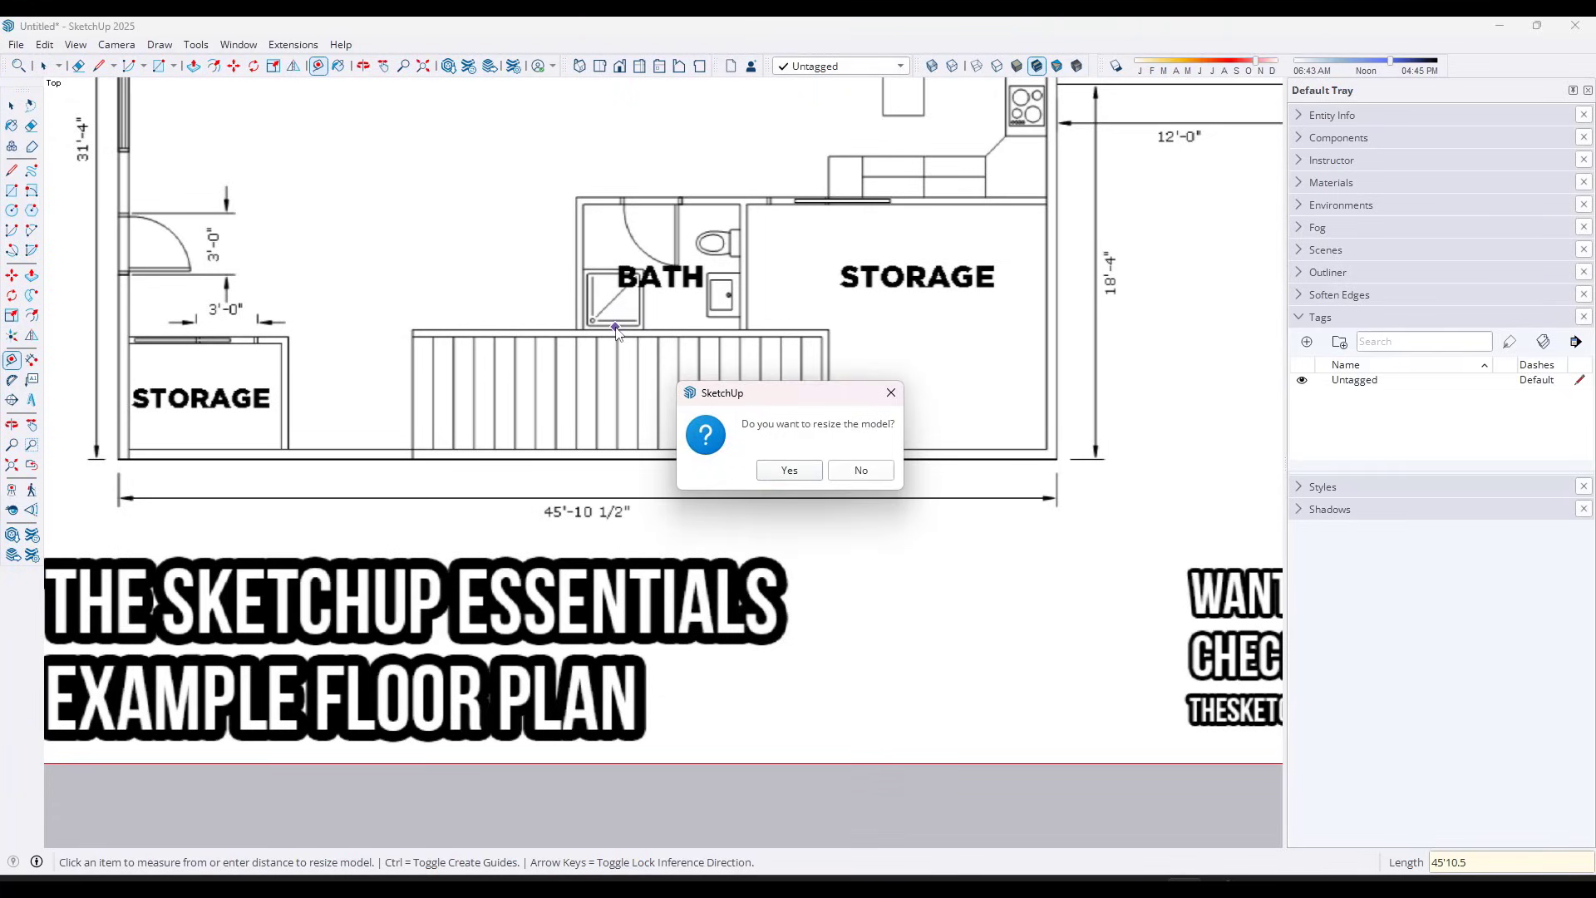
{"action": "left_click", "coordinate": [786, 472]}
{"action": "scroll", "coordinate": [503, 514], "scroll_direction": "down", "scroll_amount": 3}
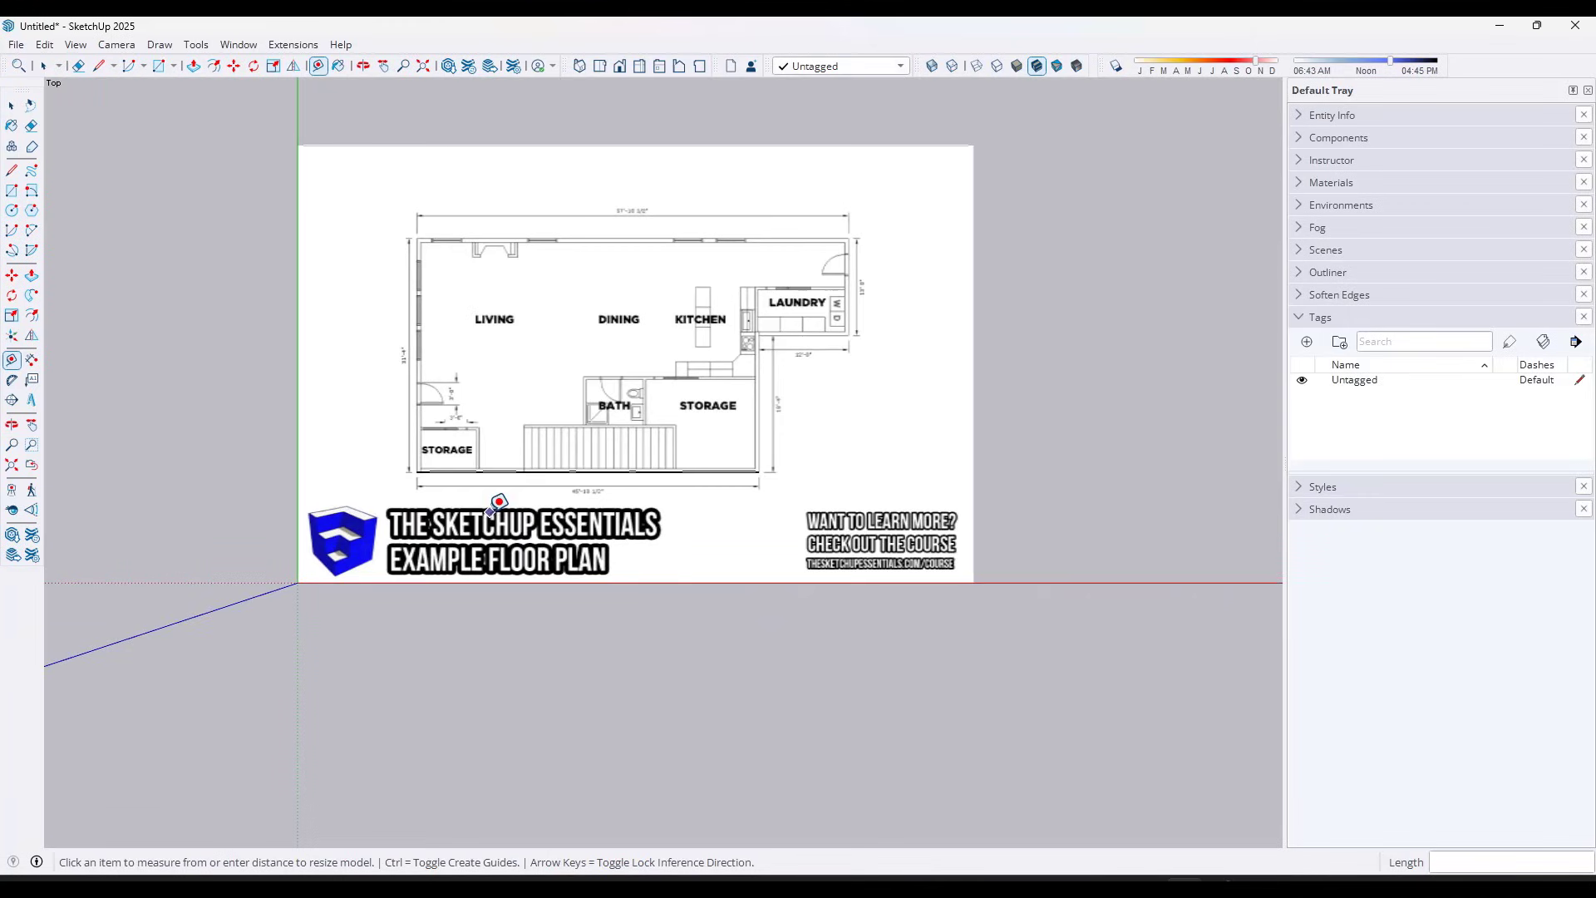
{"action": "scroll", "coordinate": [517, 358], "scroll_direction": "up", "scroll_amount": 2}
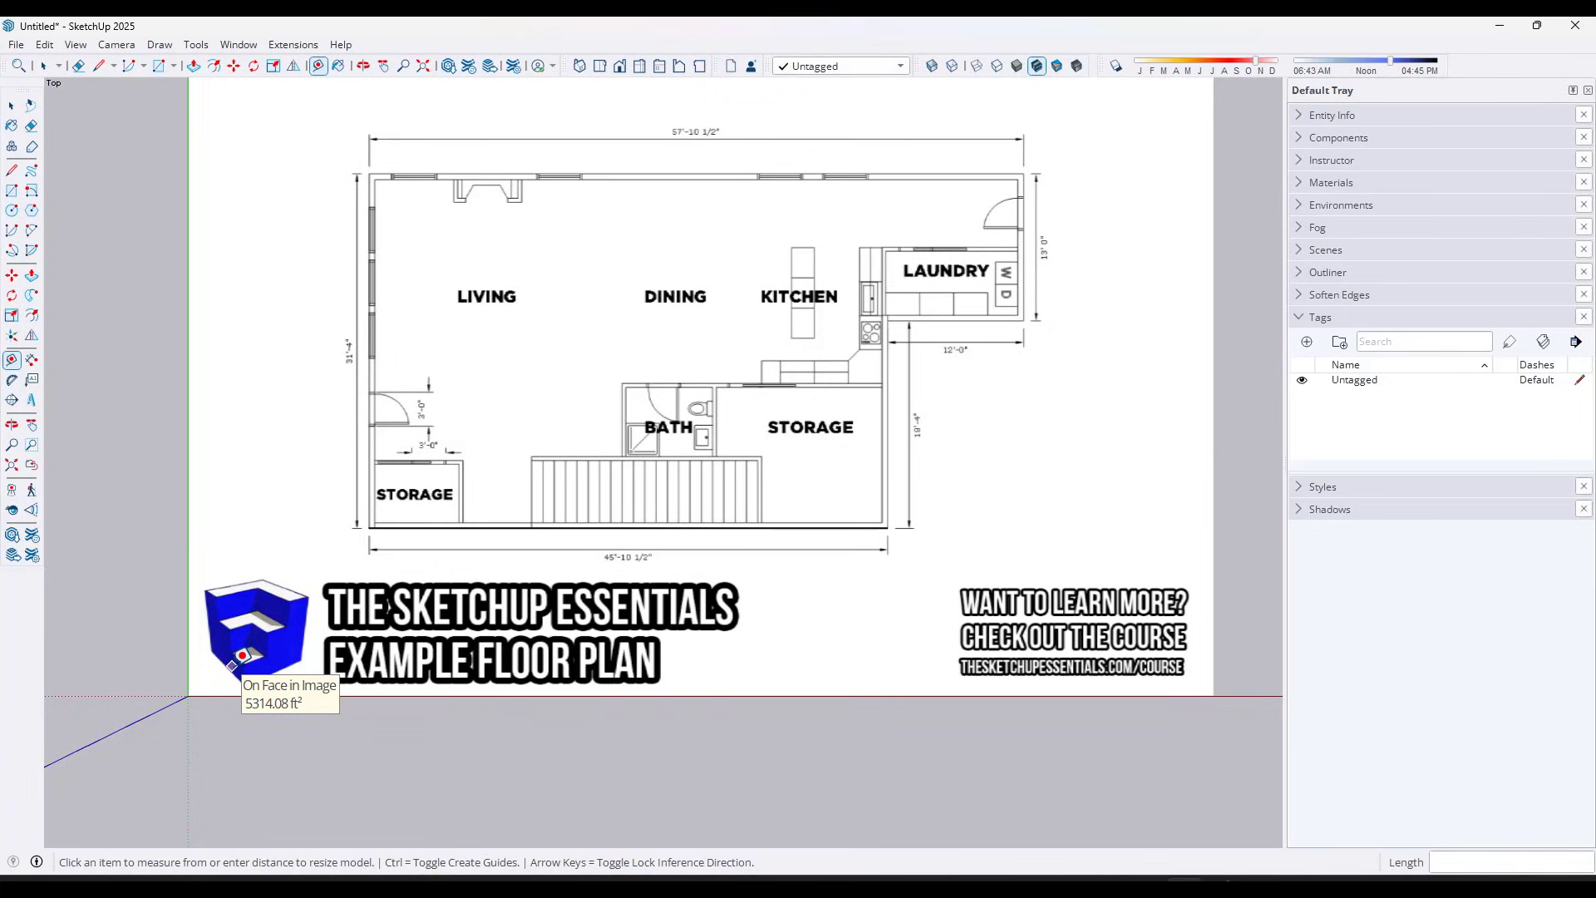
{"action": "scroll", "coordinate": [200, 678], "scroll_direction": "down", "scroll_amount": 2}
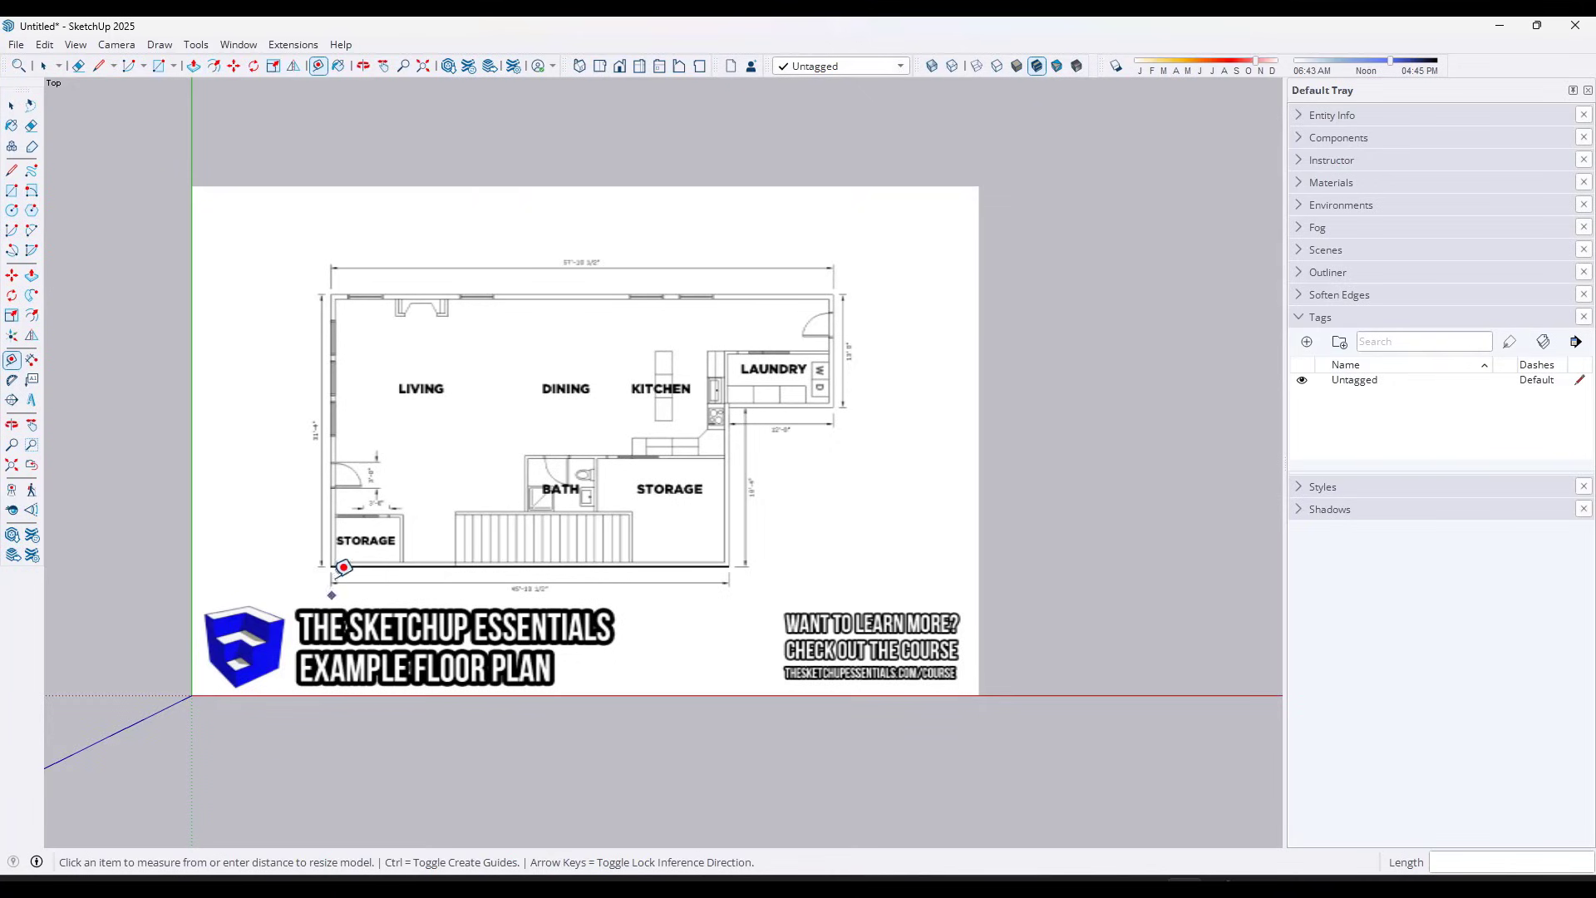
Retrace the reference line along the lower exterior wall from corner to corner with the Line tool
{"action": "key", "text": "l"}
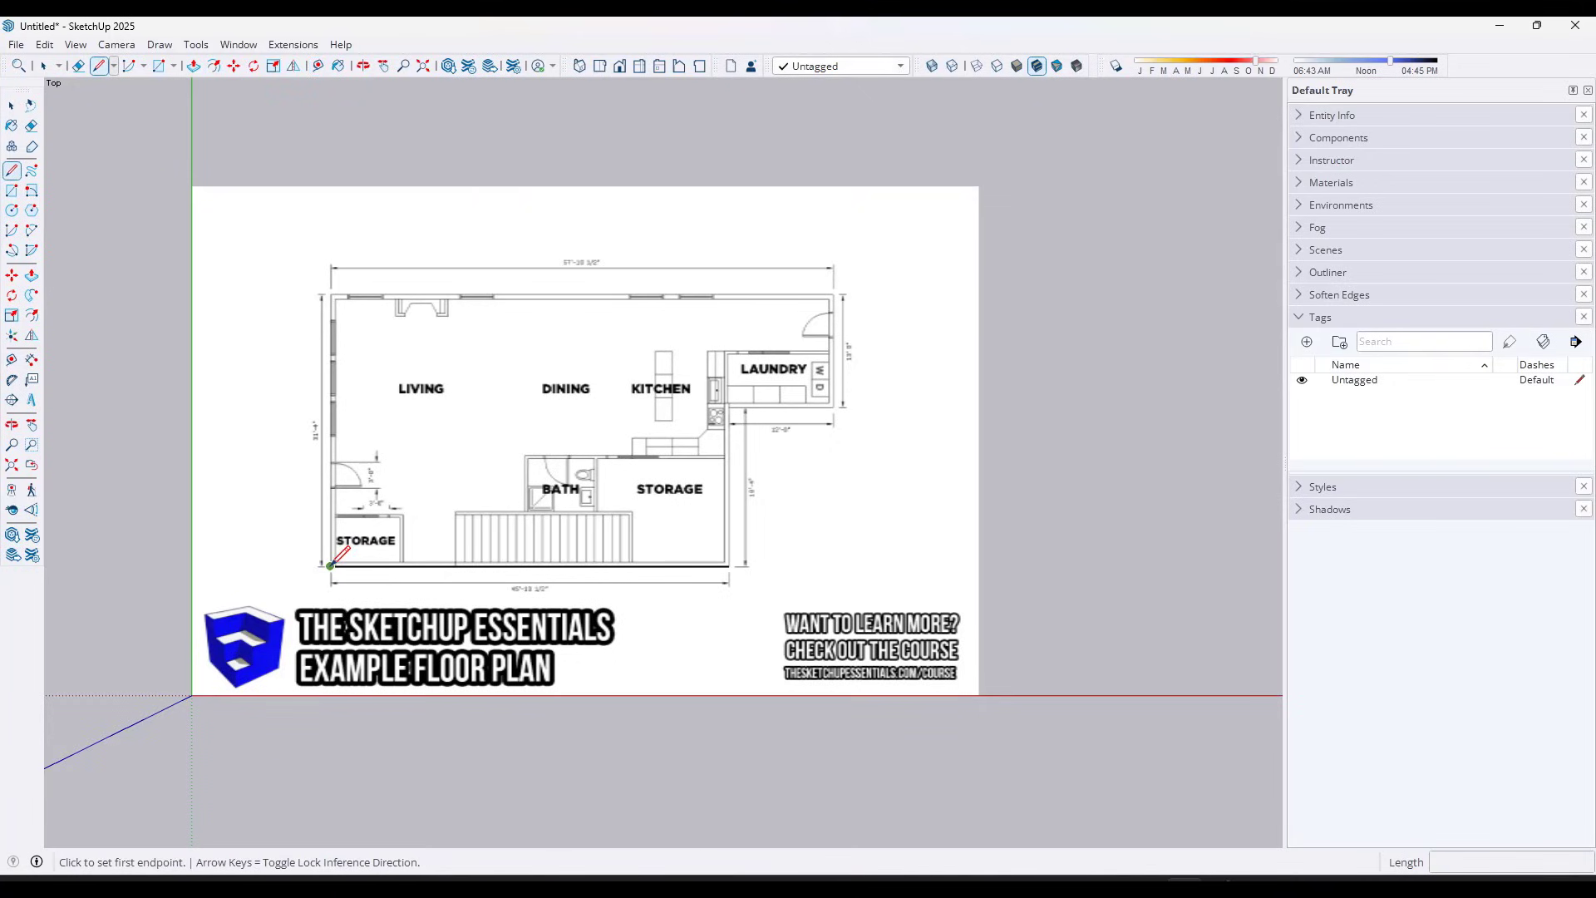
{"action": "left_click", "coordinate": [330, 566]}
{"action": "scroll", "coordinate": [728, 565], "scroll_direction": "up", "scroll_amount": 2}
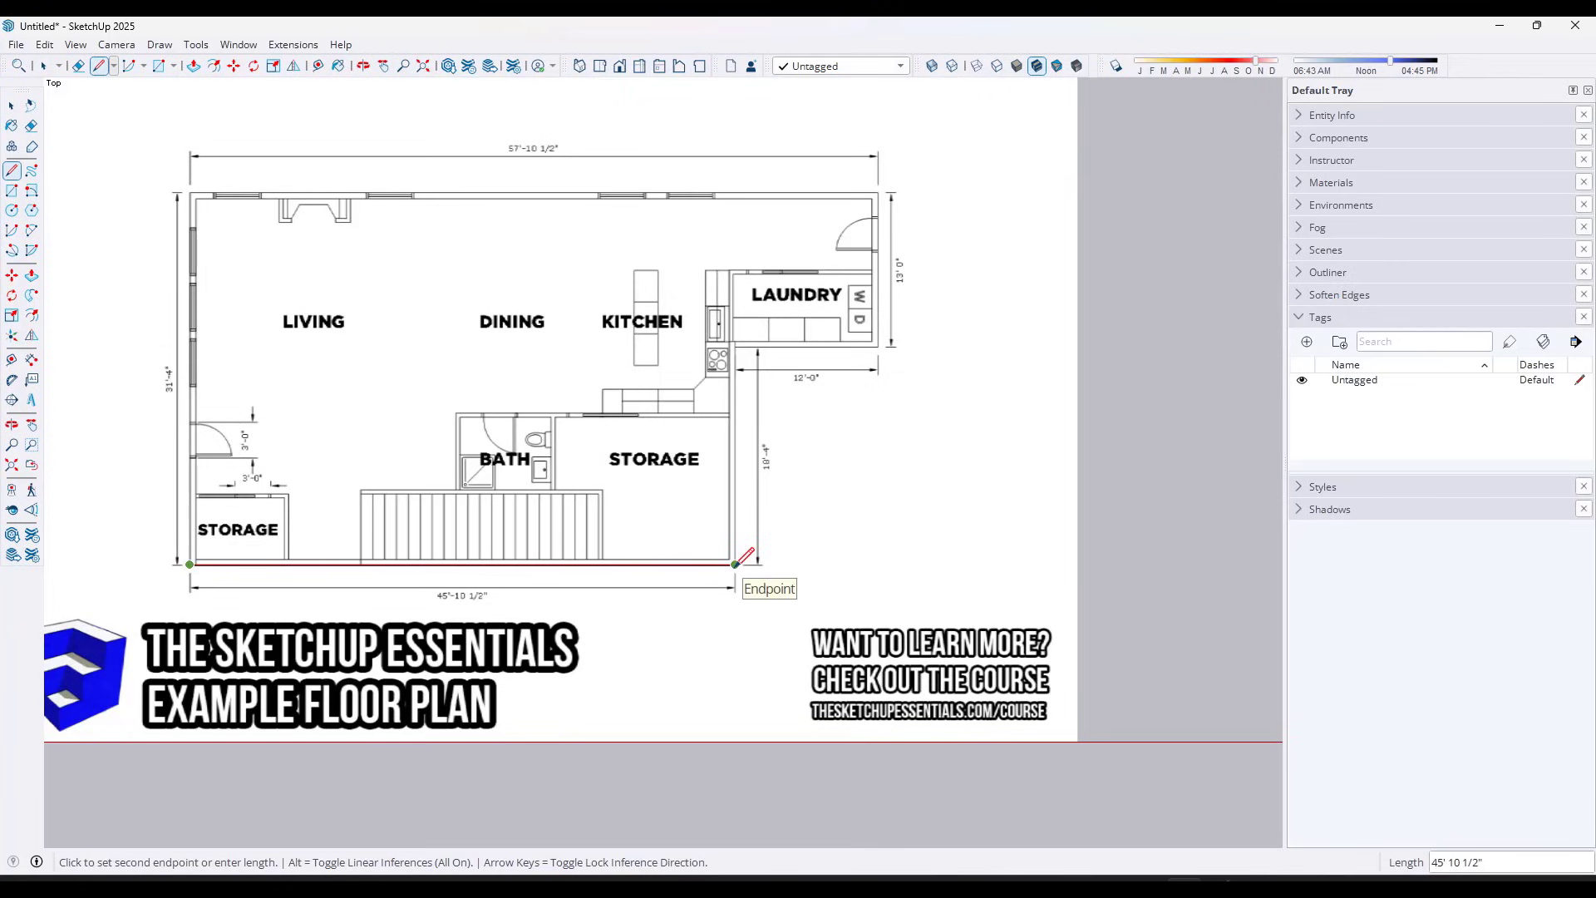
{"action": "scroll", "coordinate": [735, 563], "scroll_direction": "up", "scroll_amount": 2}
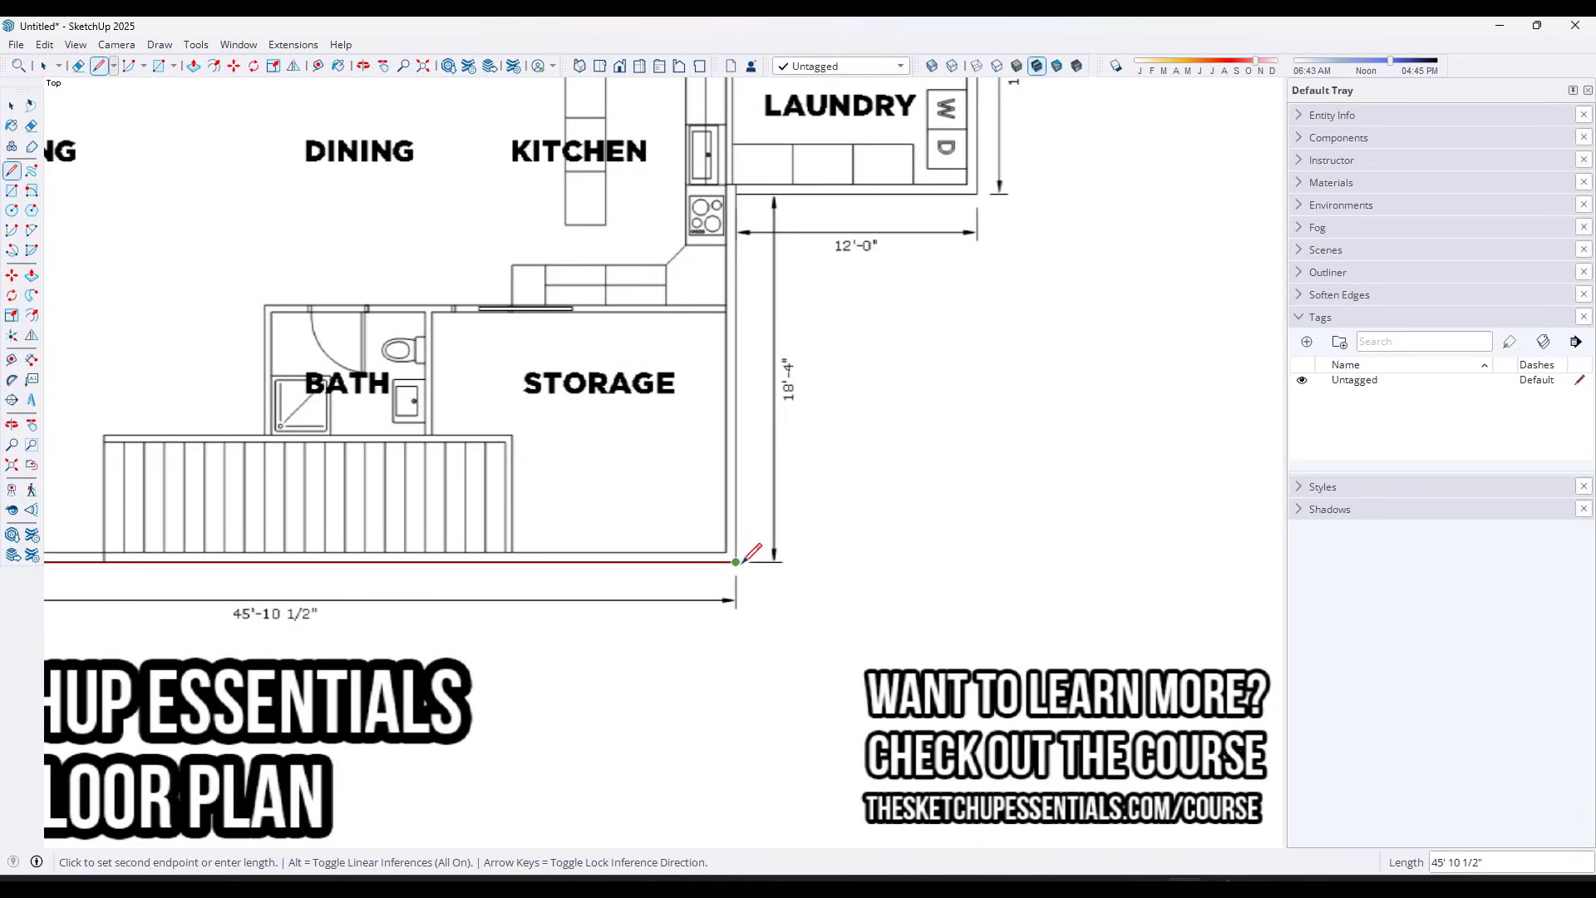
{"action": "left_click", "coordinate": [736, 562]}
{"action": "key", "text": "space"}
{"action": "scroll", "coordinate": [761, 553], "scroll_direction": "down", "scroll_amount": 3}
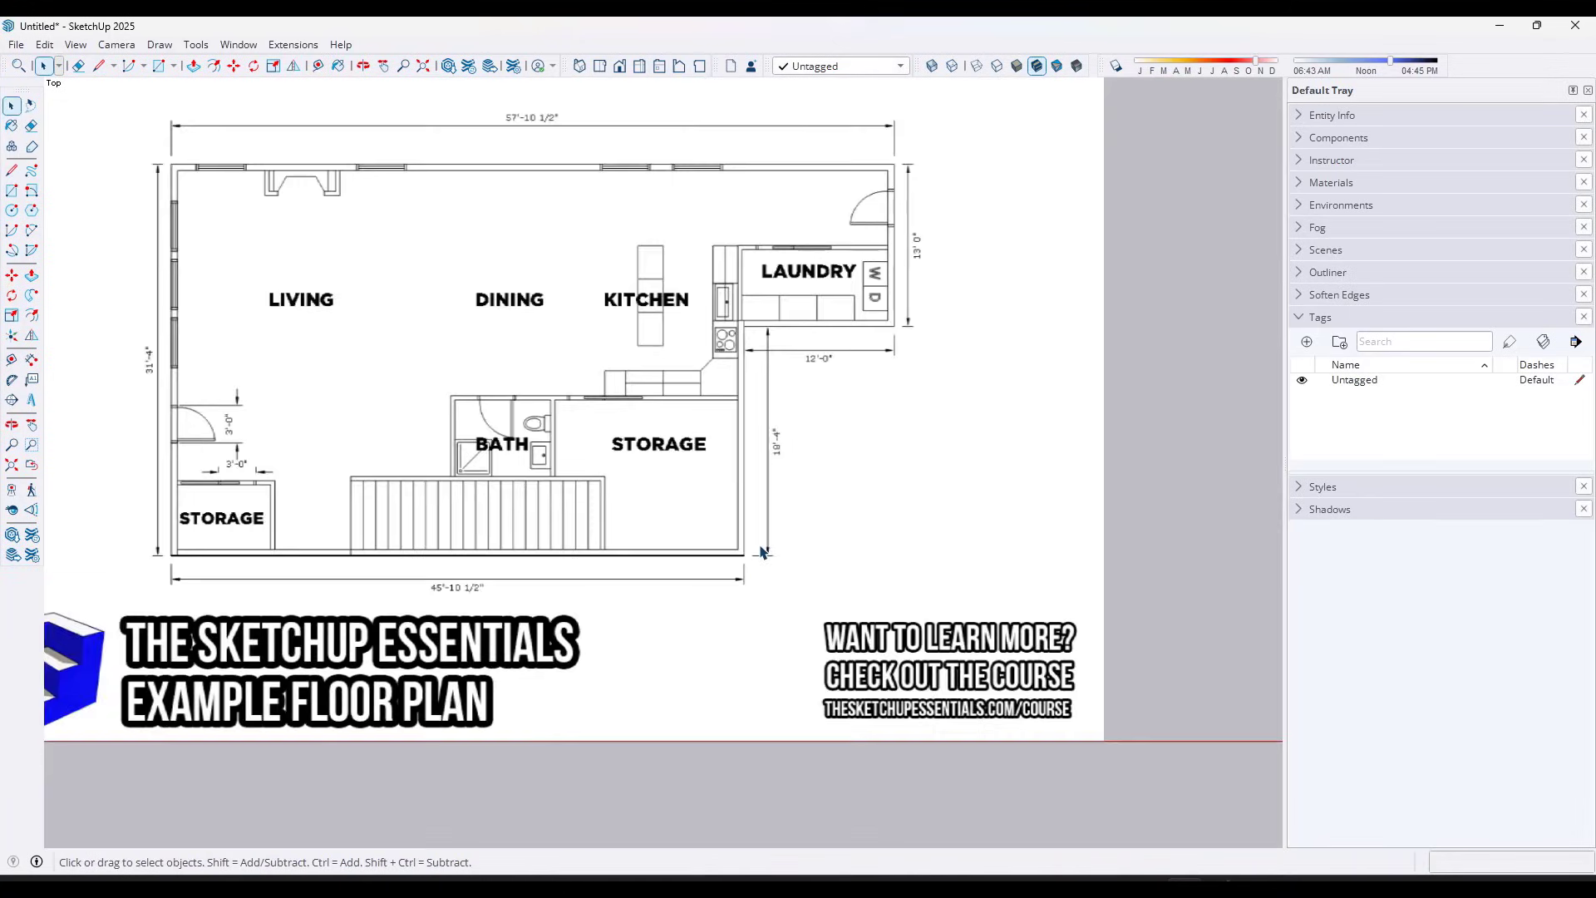
Create a tag named CONC - Reference Image for the selected floor plan image and try to assign the image to it
{"action": "left_click", "coordinate": [925, 456]}
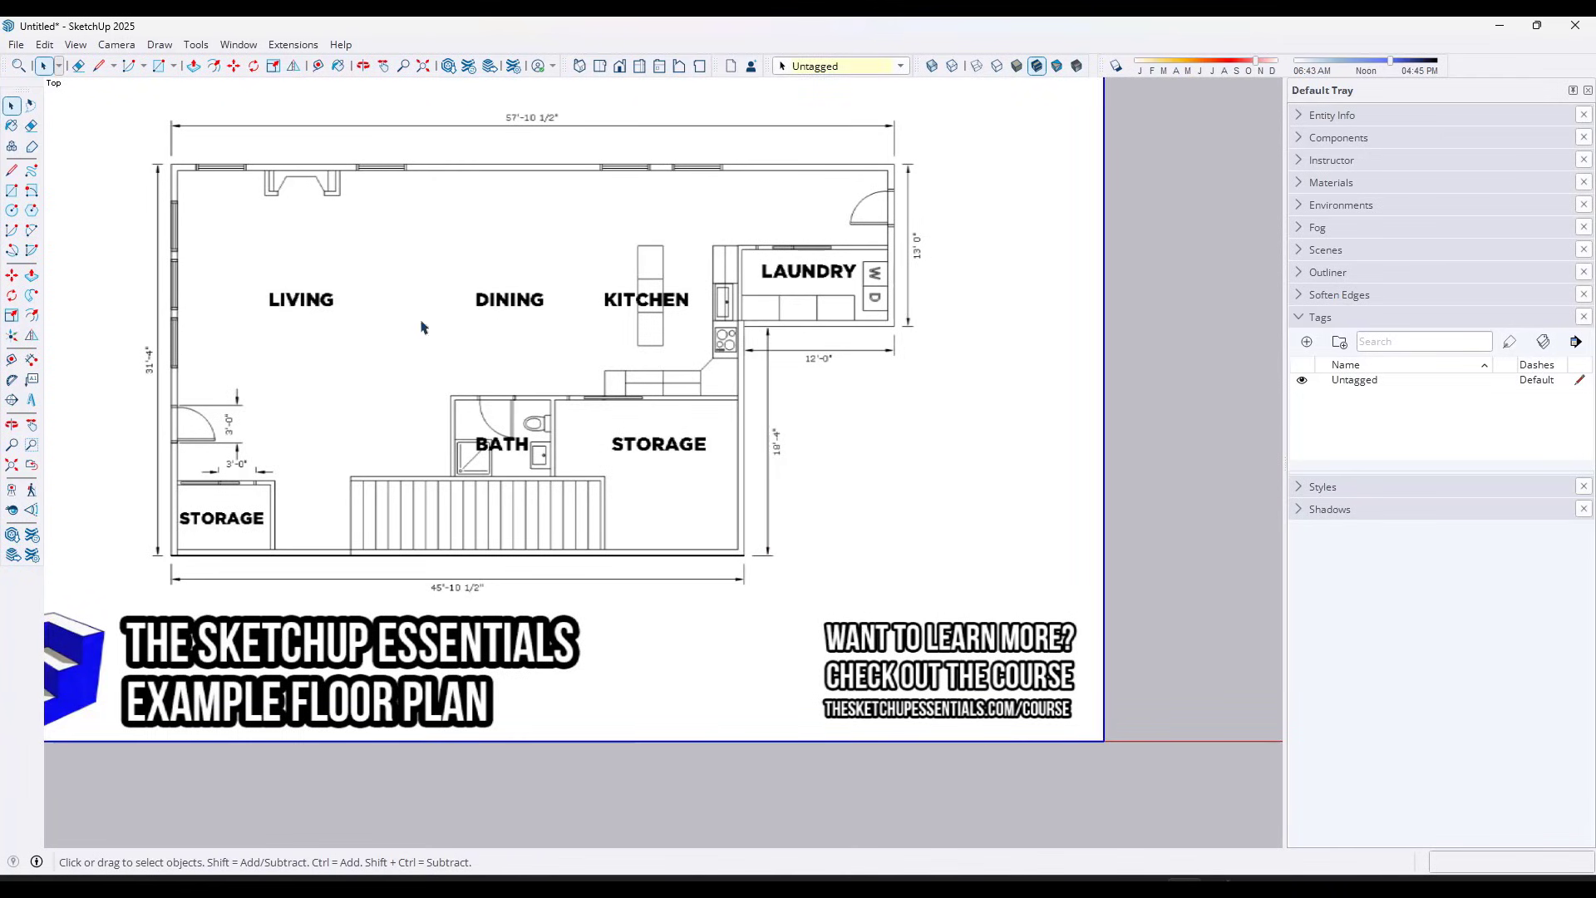
{"action": "left_click", "coordinate": [1309, 344]}
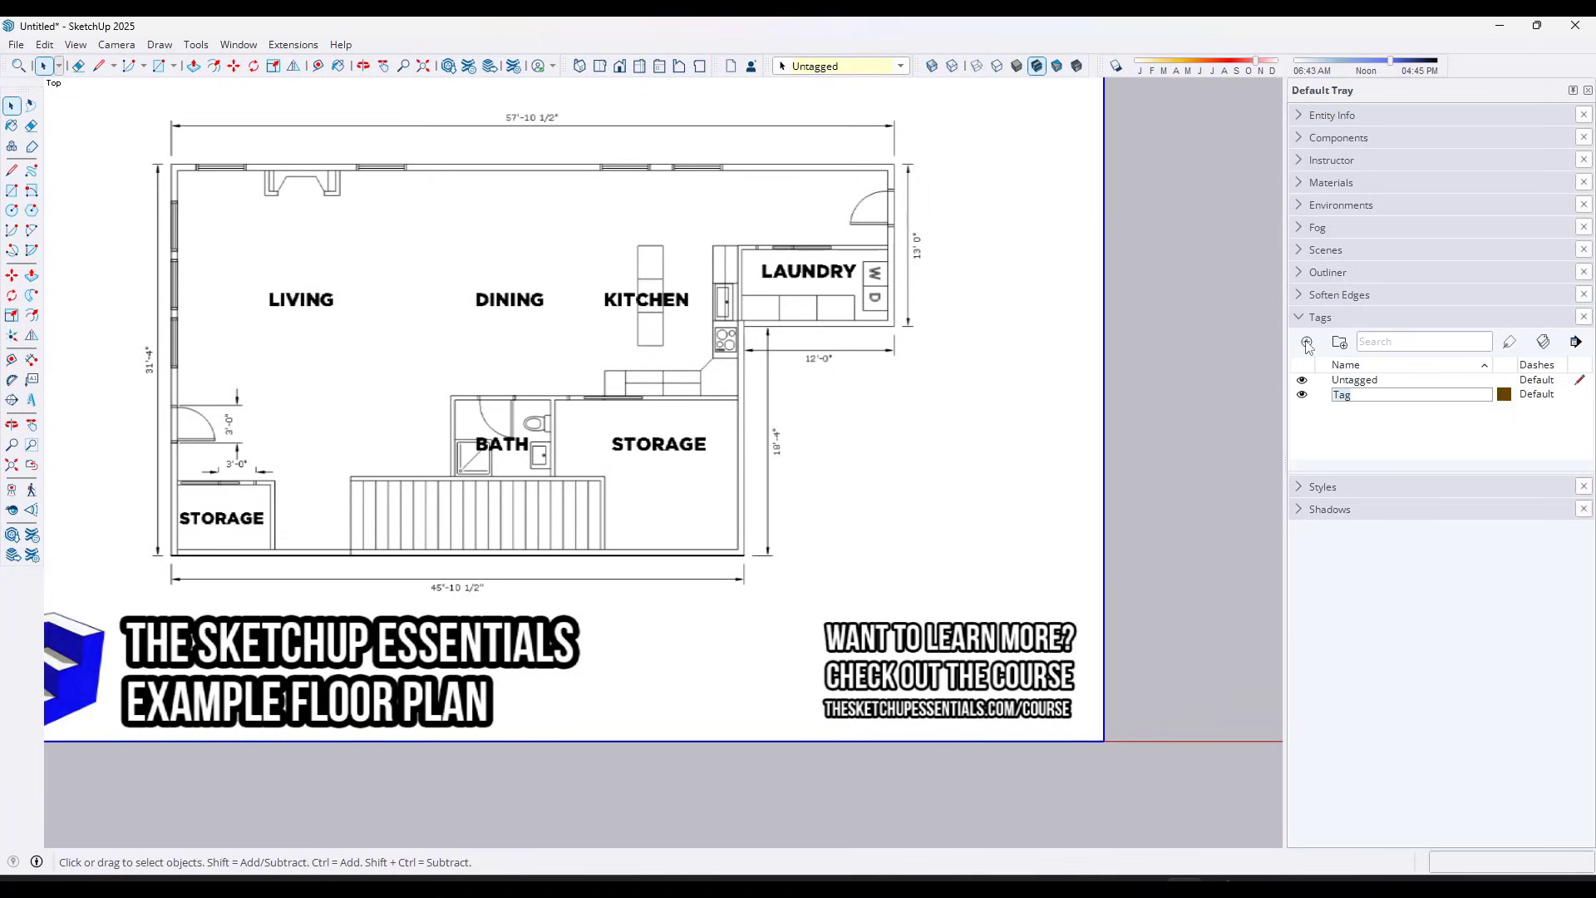
{"action": "type", "text": "CONC"}
{"action": "type", "text": "- Reference Image"}
{"action": "key", "text": "Return"}
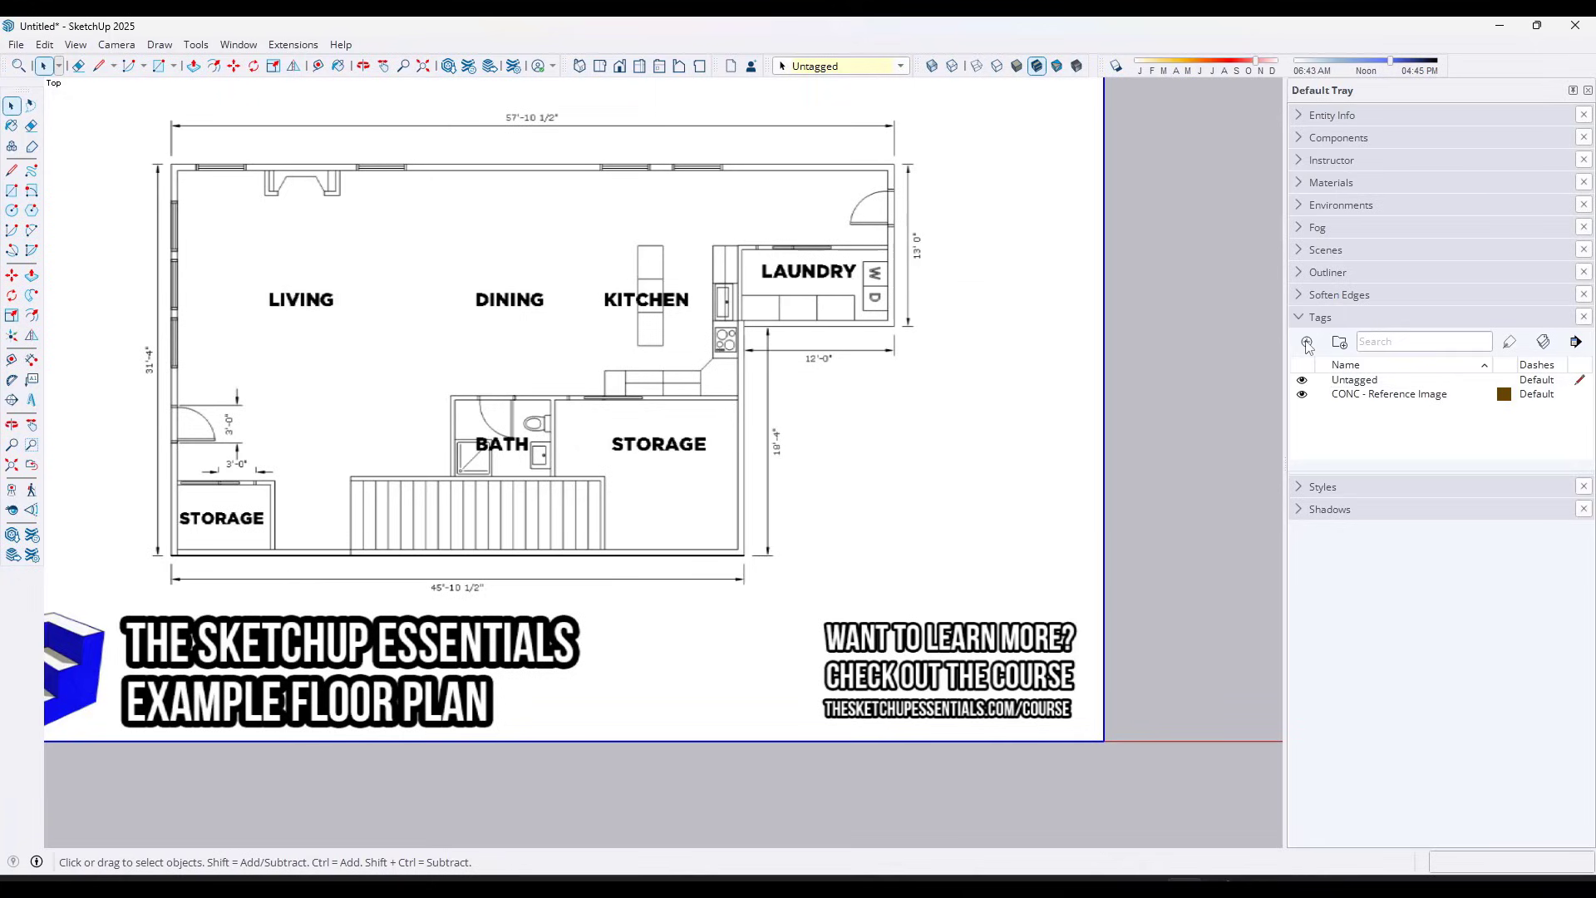
{"action": "left_click", "coordinate": [828, 67]}
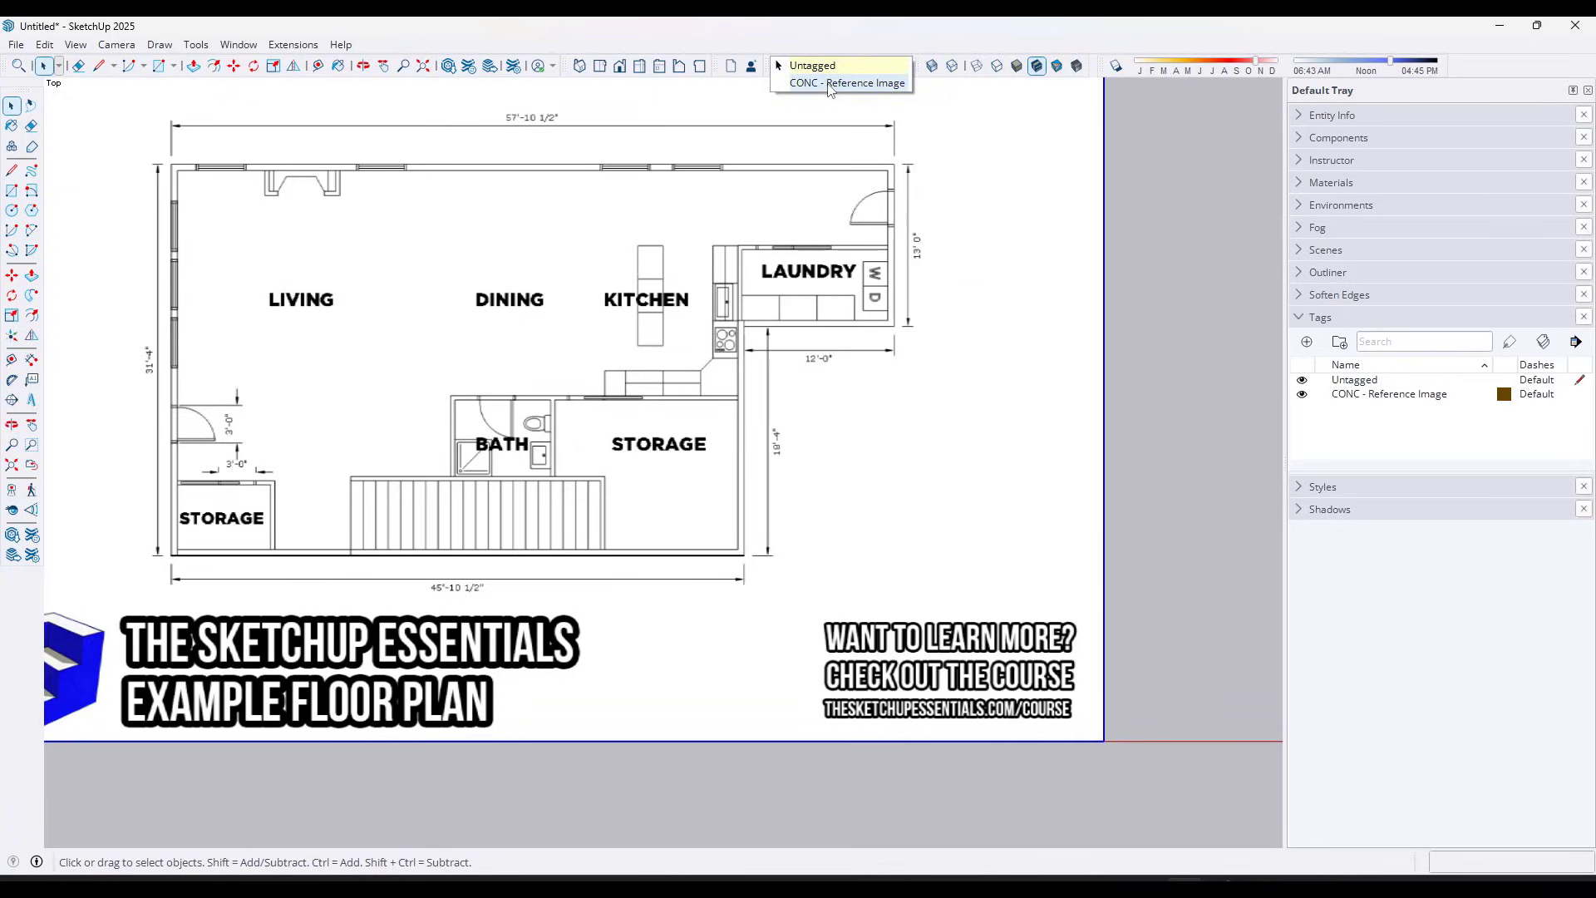
{"action": "key", "text": "Escape"}
Toggle the visibility of the CONC - Reference Image tag off and on to check that it controls the floor plan image
{"action": "left_click", "coordinate": [1302, 394]}
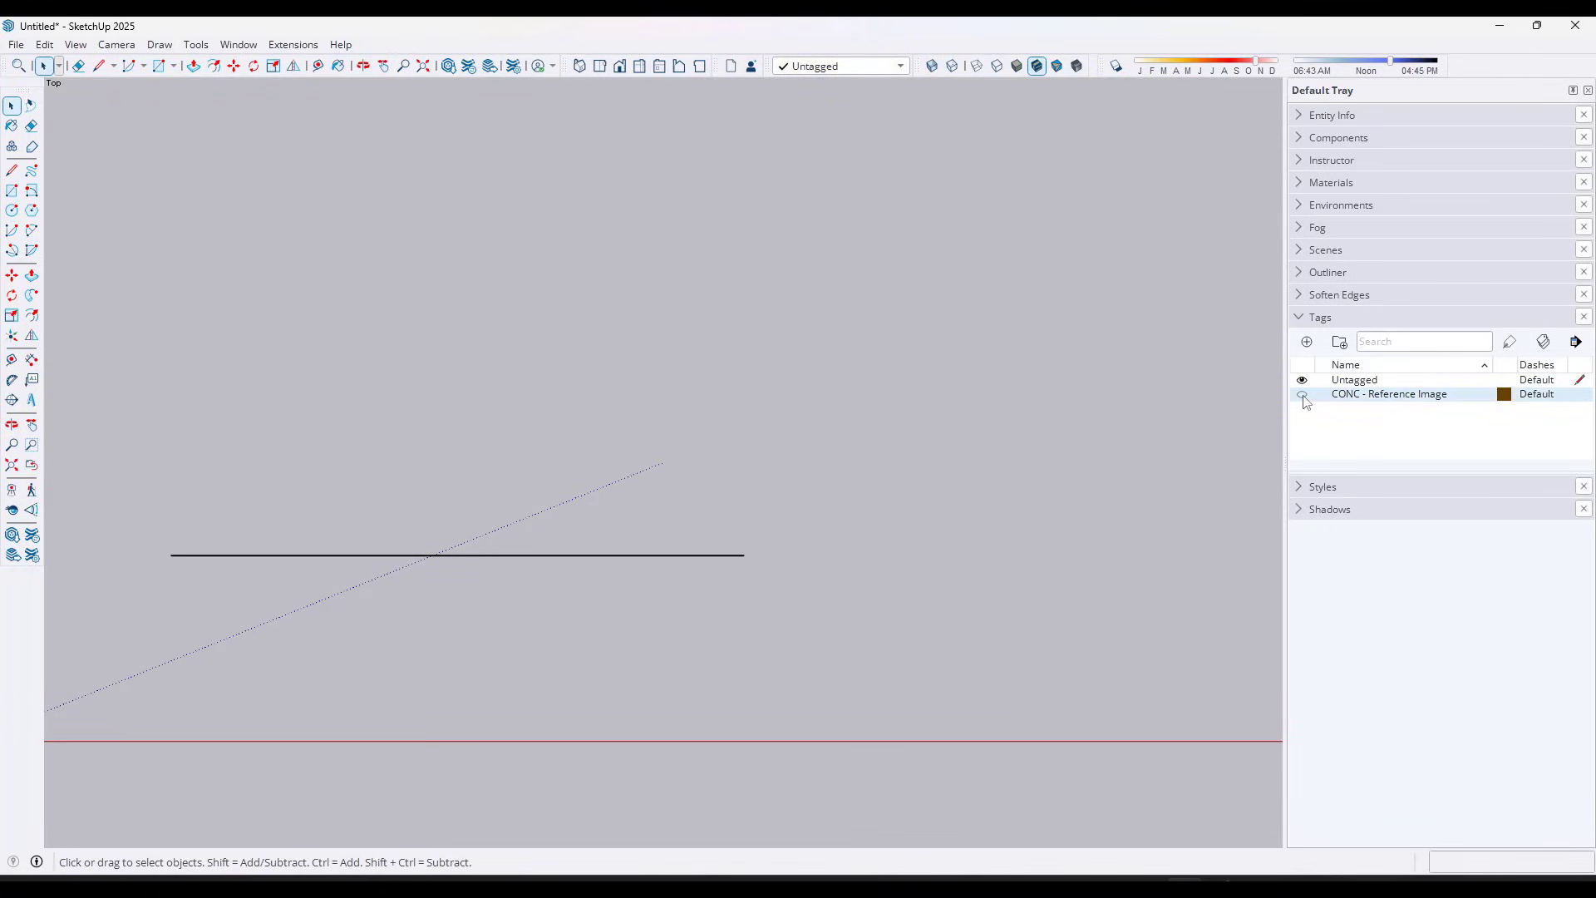
{"action": "left_click", "coordinate": [1302, 394]}
{"action": "left_click", "coordinate": [1302, 394]}
{"action": "left_click", "coordinate": [1302, 394]}
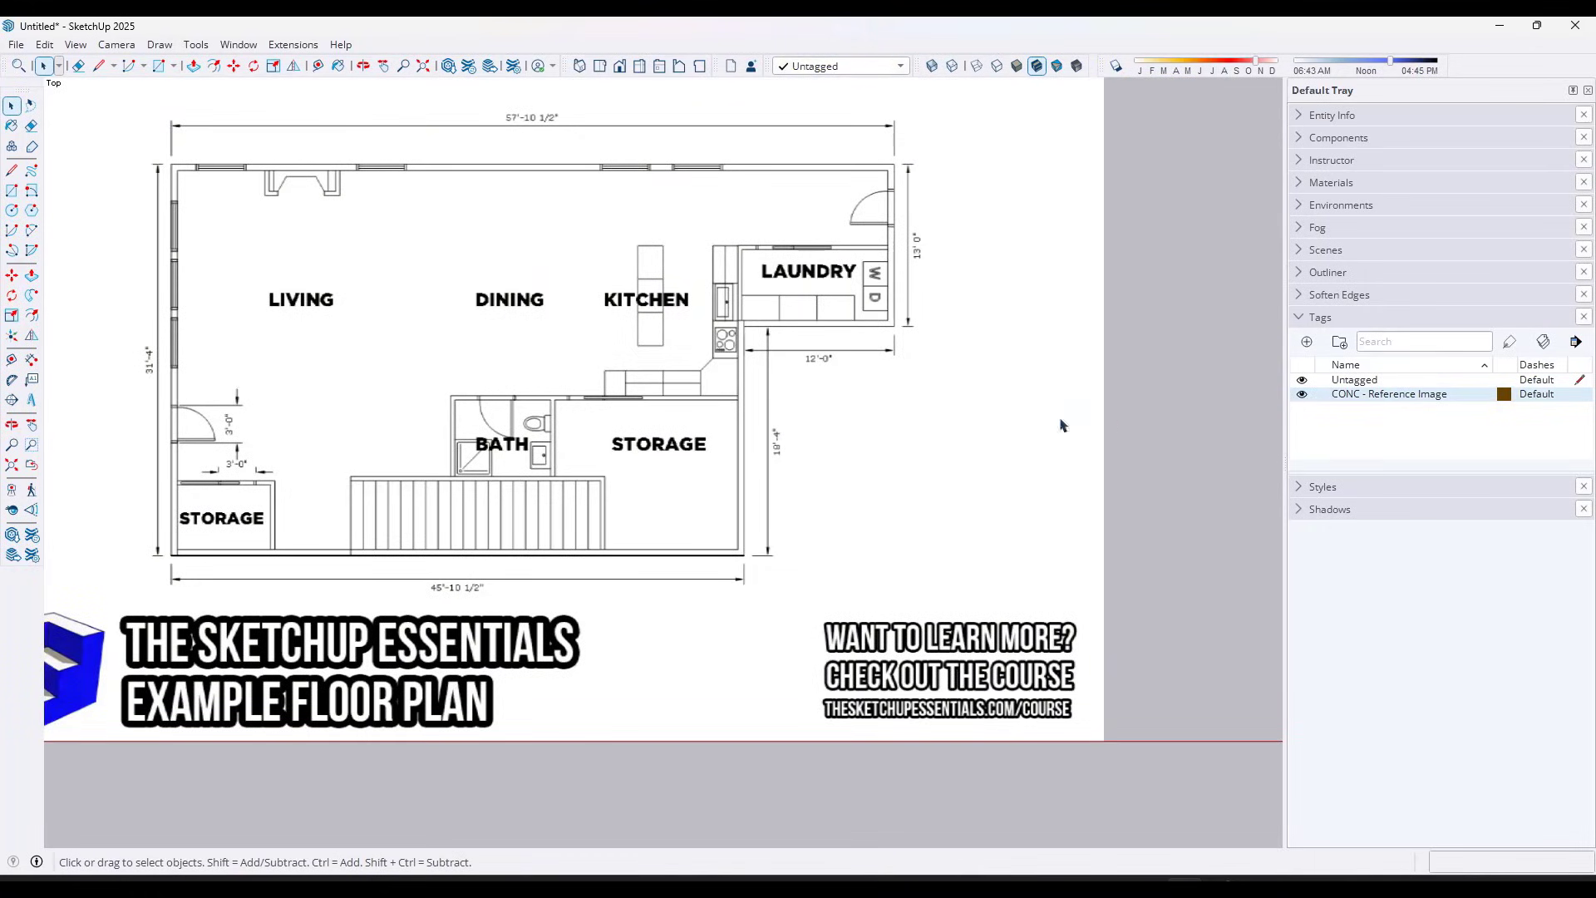
{"action": "left_click", "coordinate": [1302, 395]}
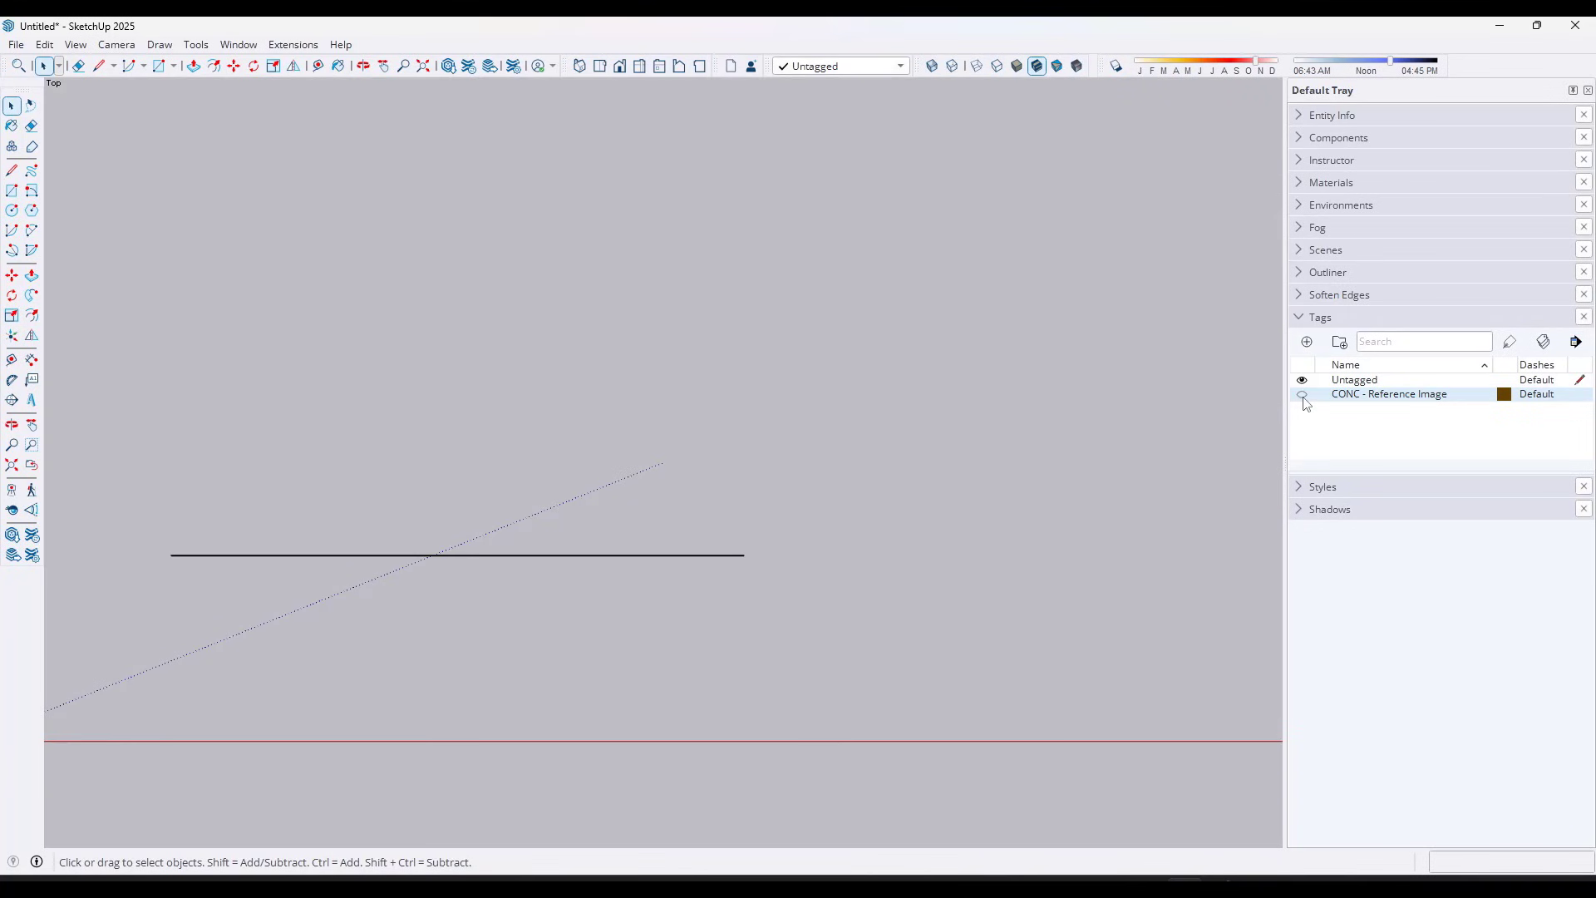
{"action": "left_click", "coordinate": [1302, 395]}
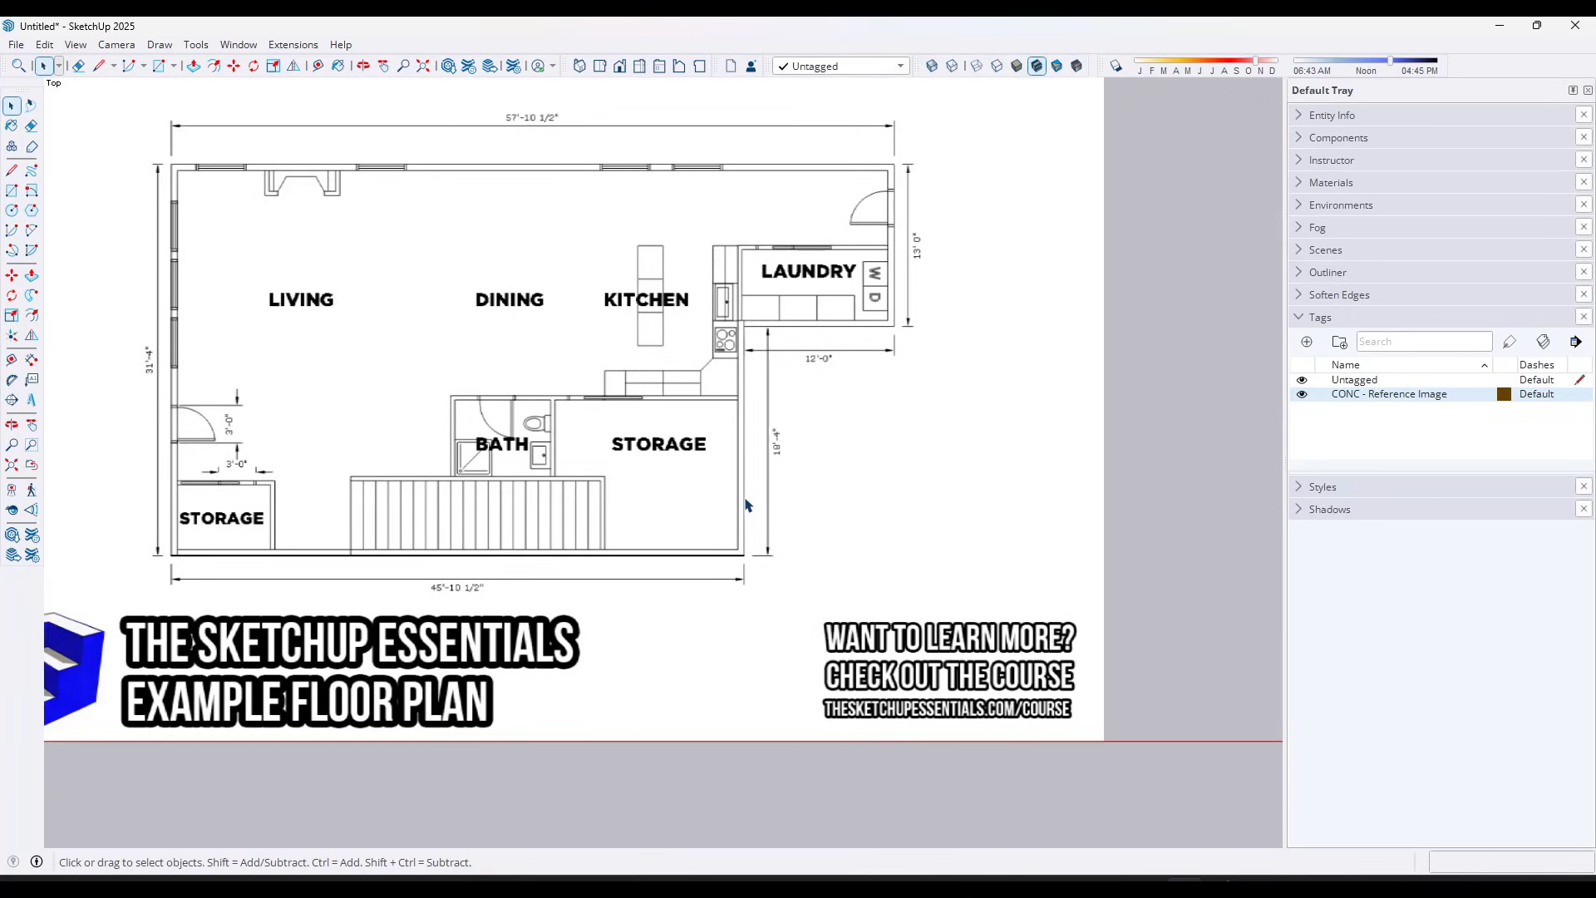
Draw an 18'4" line from the lower wall's end up the exterior wall beside the storage room to the laundry corner
{"action": "key", "text": "l"}
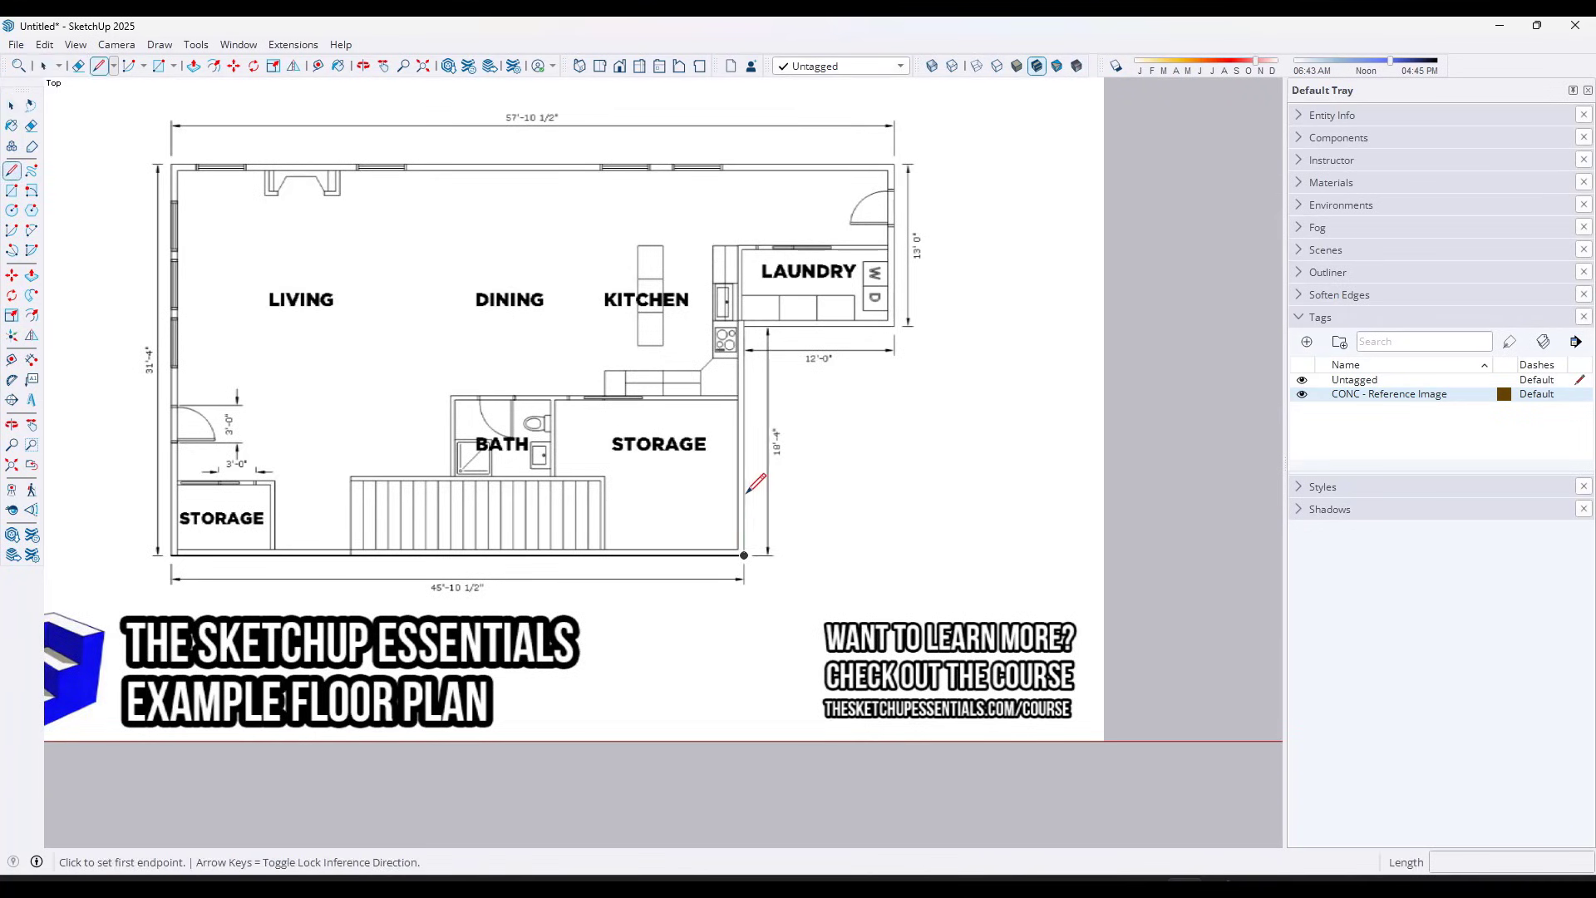
{"action": "left_click", "coordinate": [745, 555]}
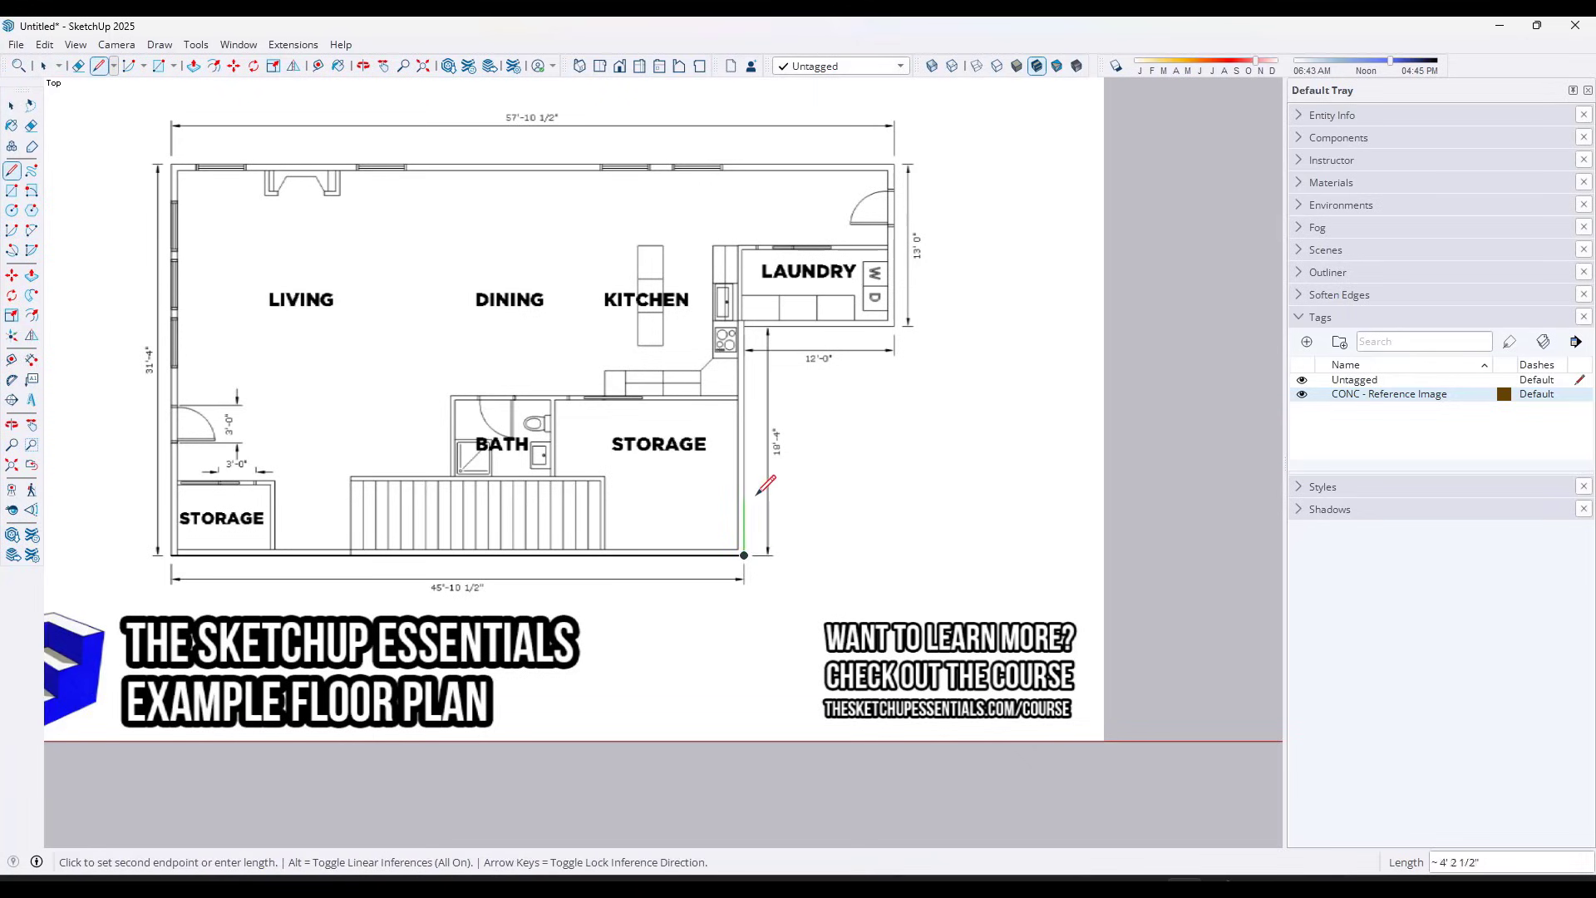
{"action": "scroll", "coordinate": [747, 379], "scroll_direction": "up", "scroll_amount": 2}
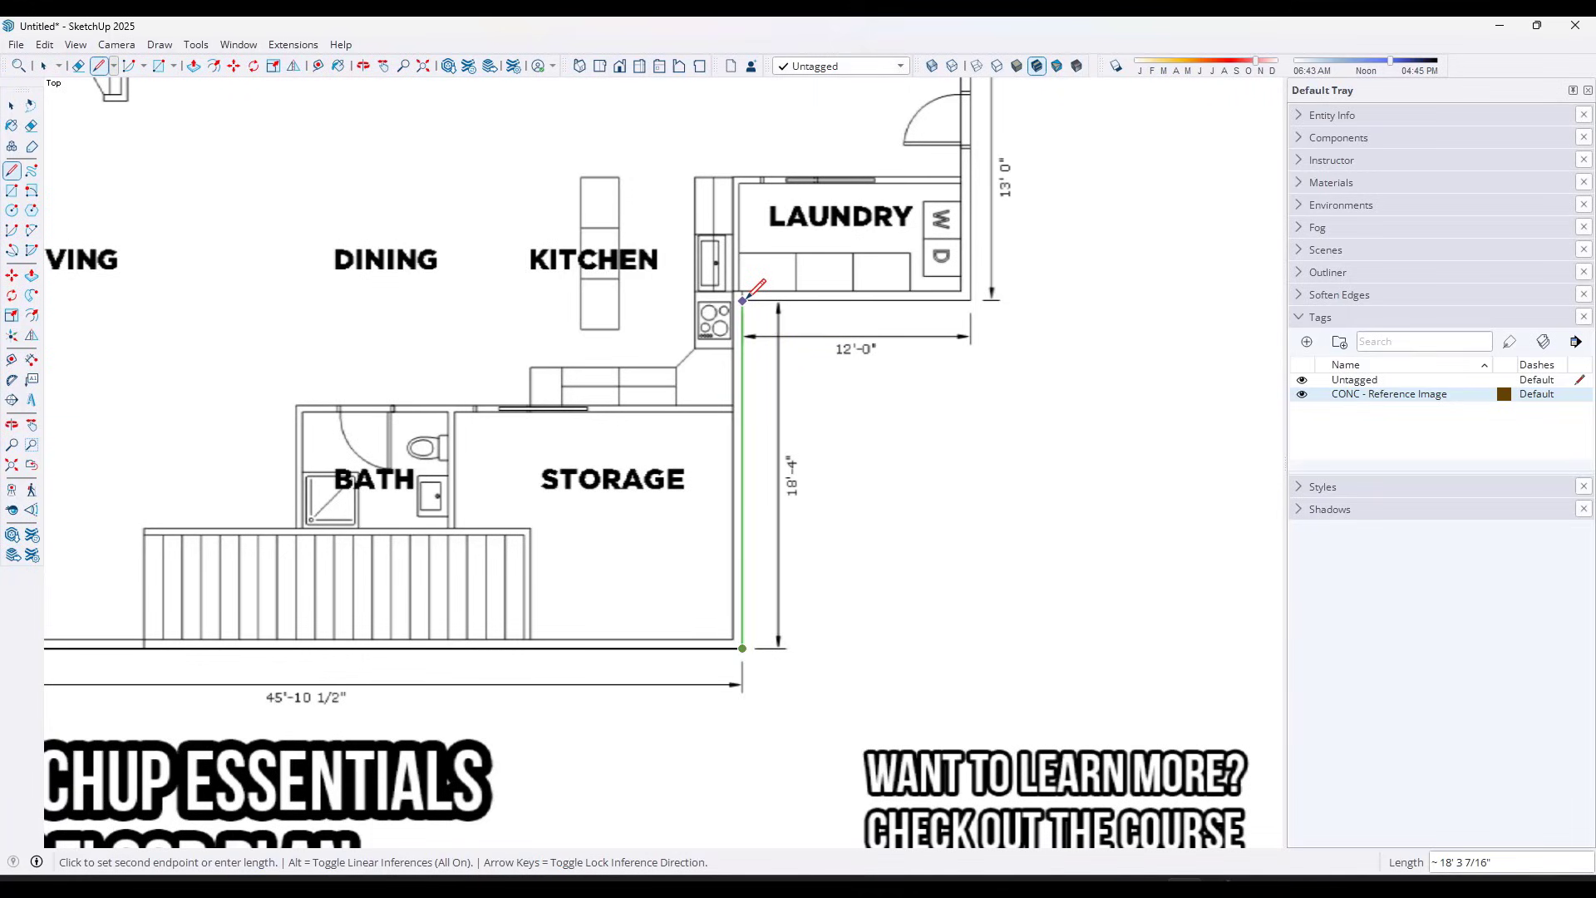
{"action": "scroll", "coordinate": [743, 299], "scroll_direction": "up", "scroll_amount": 6}
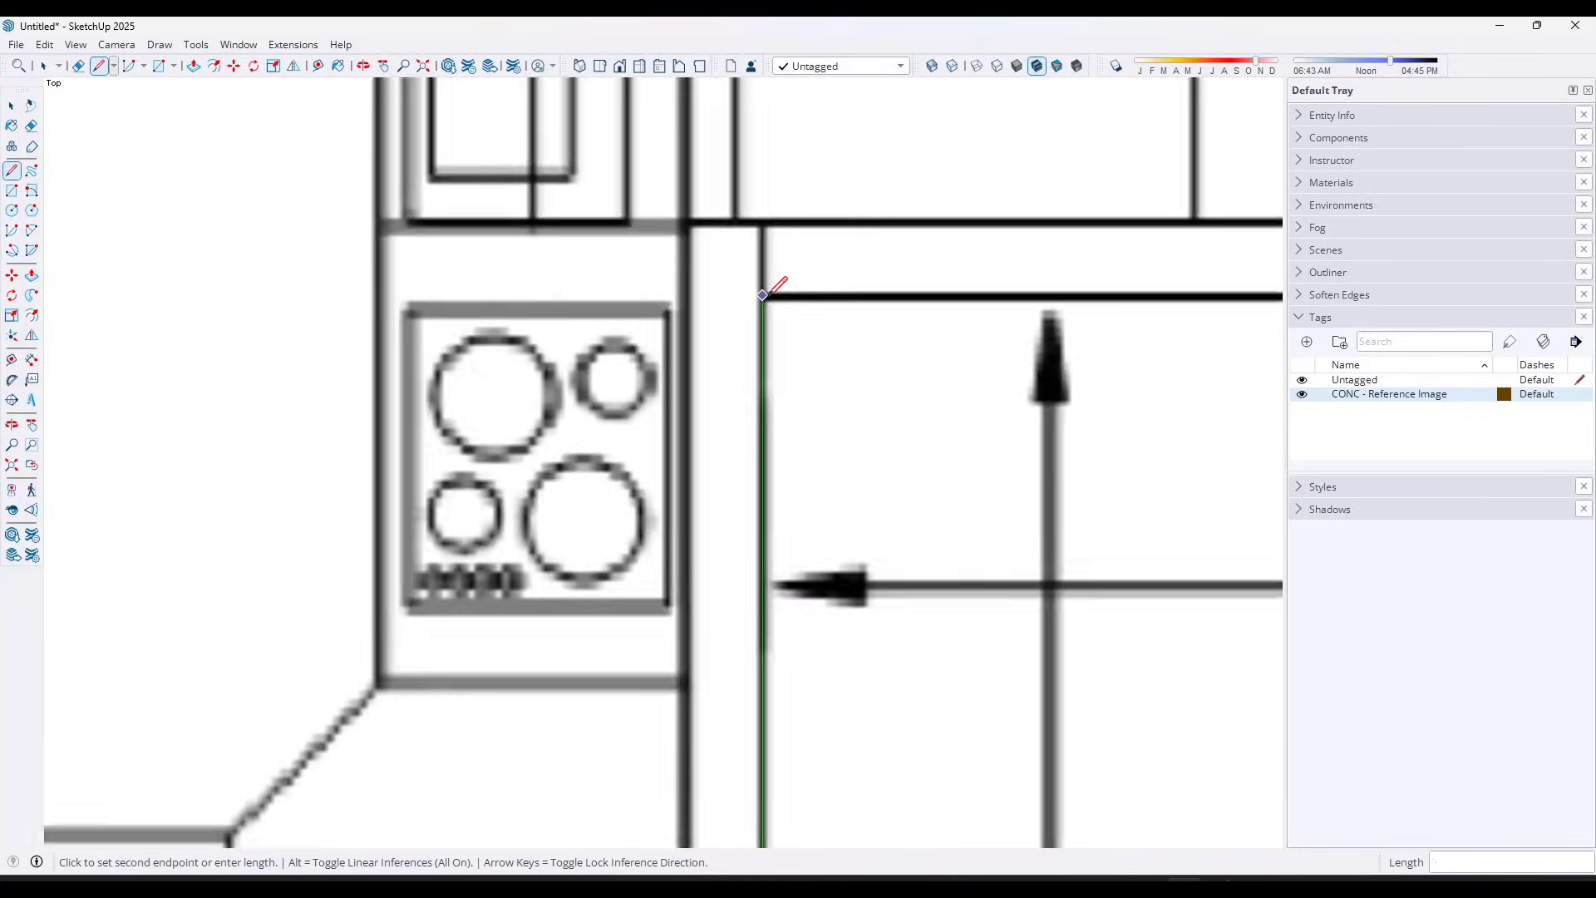
{"action": "scroll", "coordinate": [764, 295], "scroll_direction": "up", "scroll_amount": 2}
{"action": "scroll", "coordinate": [761, 298], "scroll_direction": "down", "scroll_amount": 5}
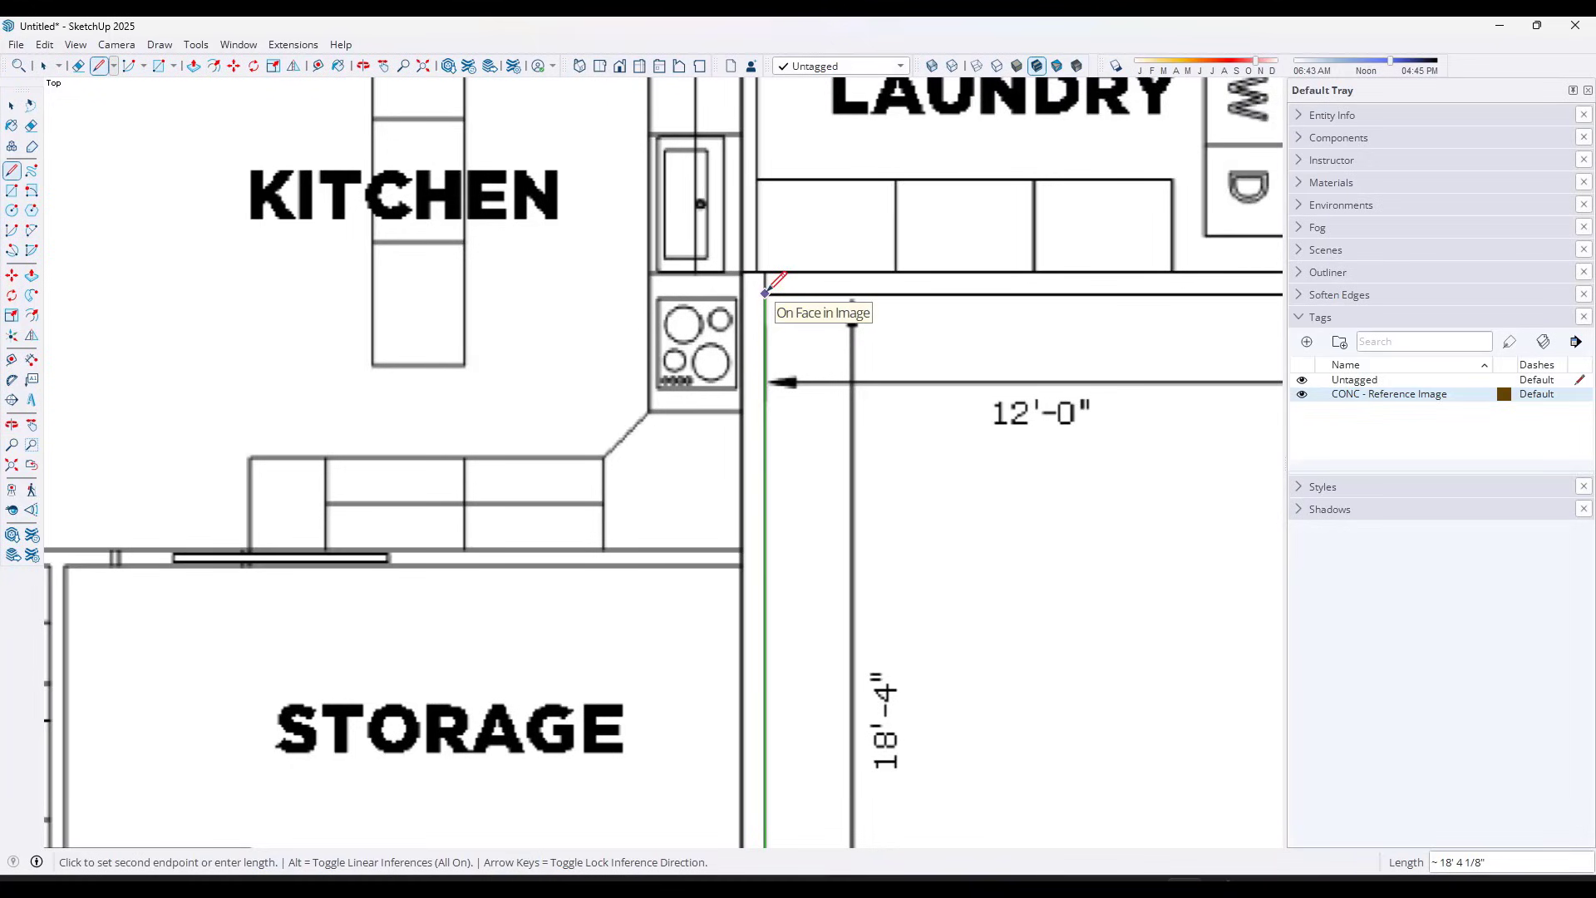
{"action": "type", "text": "18'4"}
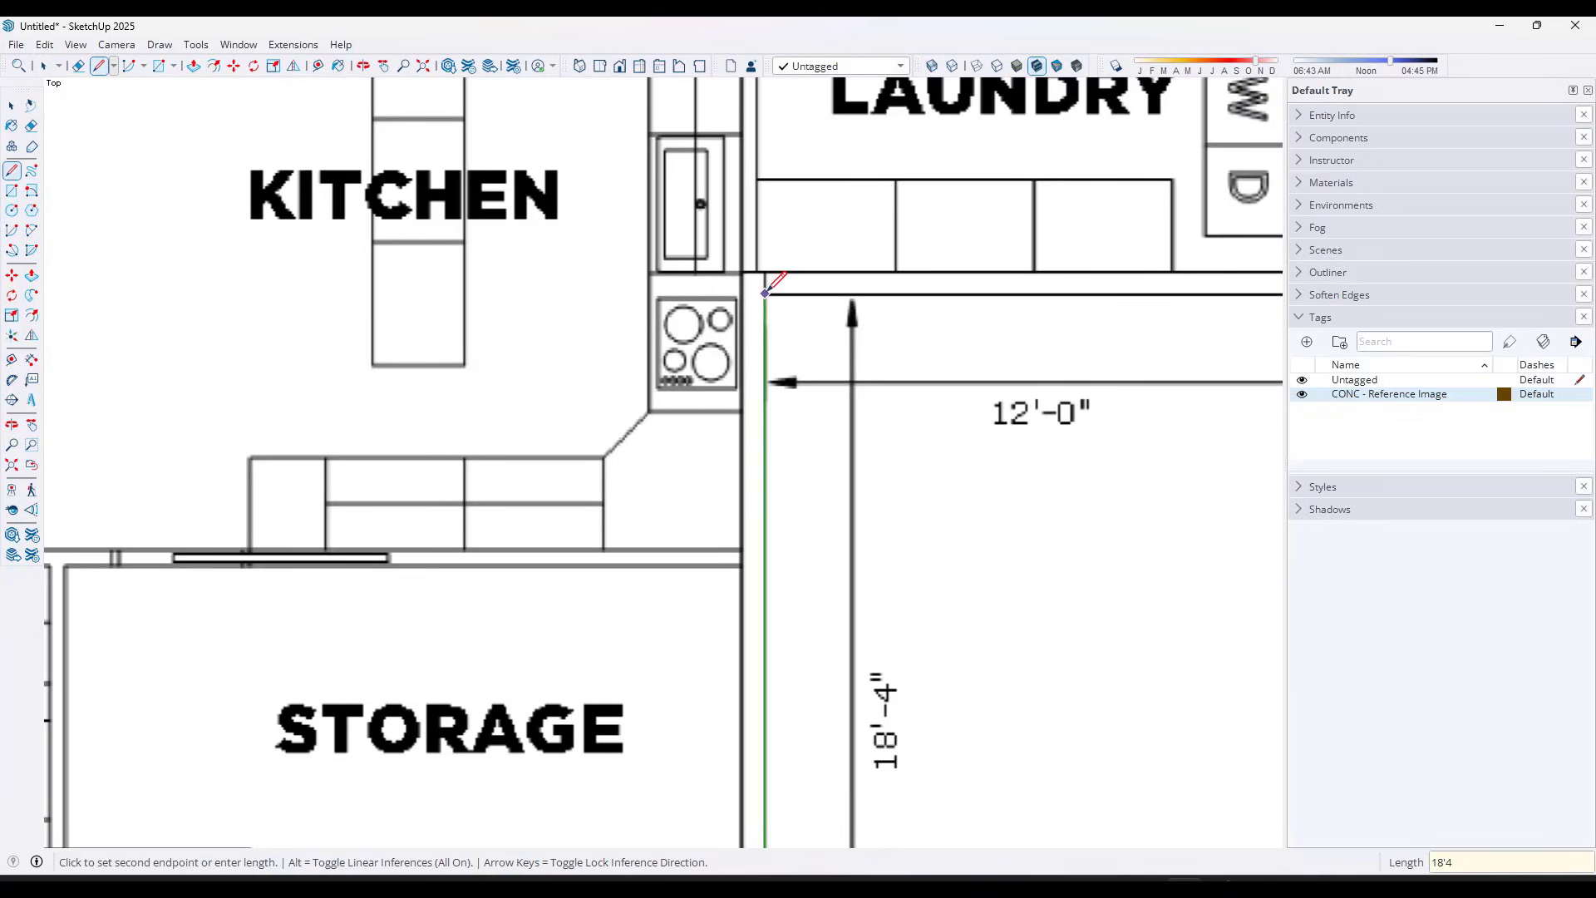
{"action": "key", "text": "Return"}
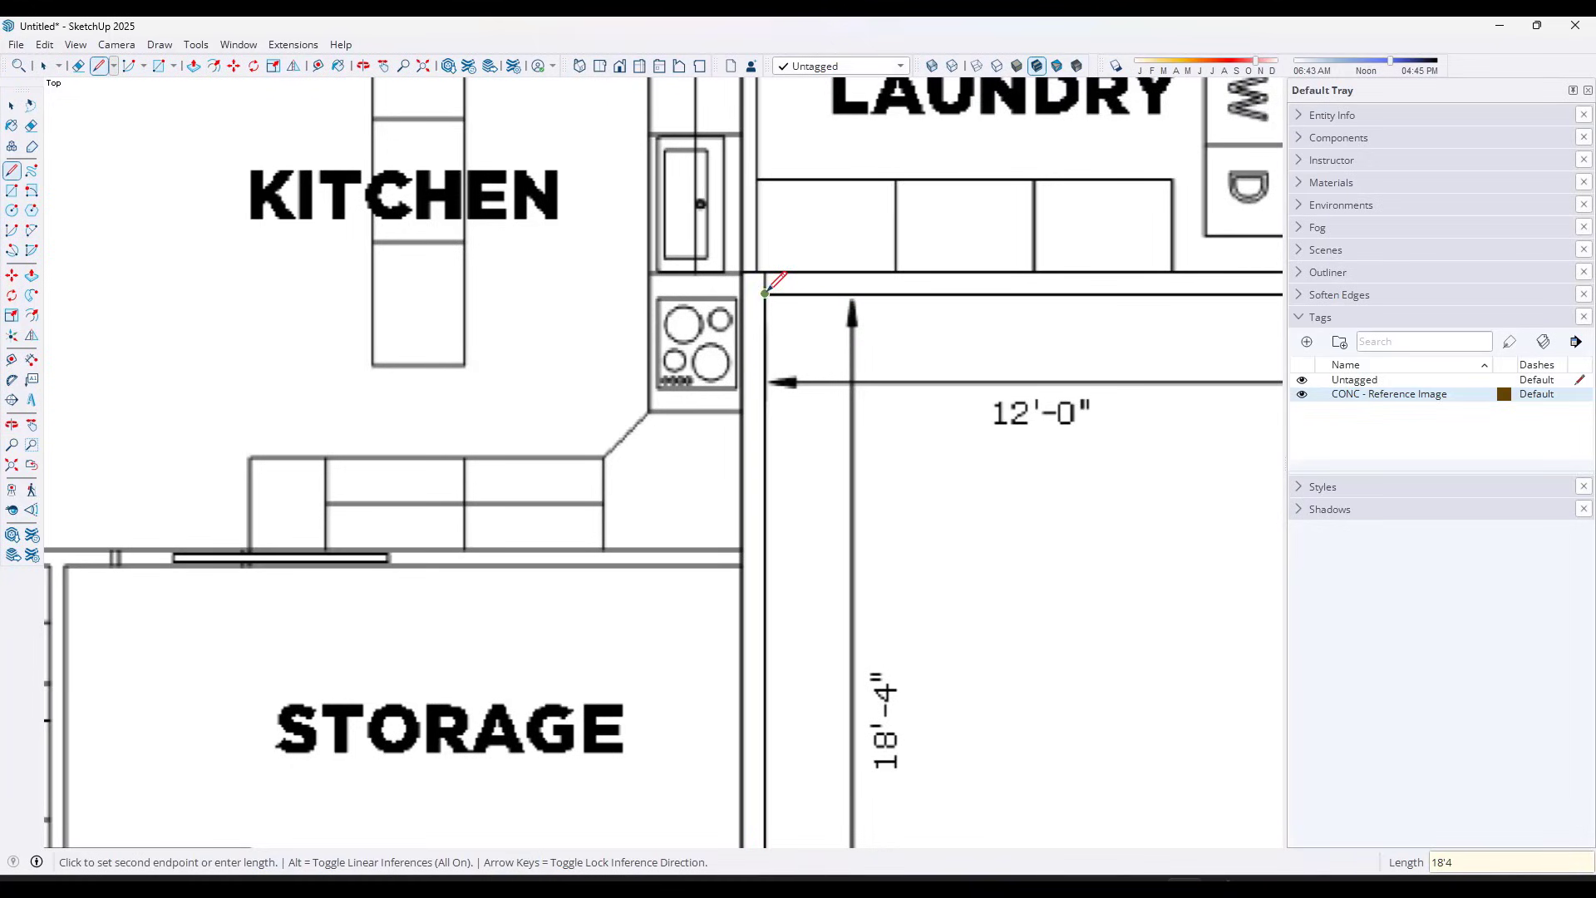
Continue the outline 12' along the laundry's lower exterior wall and 13' up the outer wall to the plan's upper corner
{"action": "middle_click_drag", "start_coordinate": [857, 308], "coordinate": [534, 339], "text": "shift"}
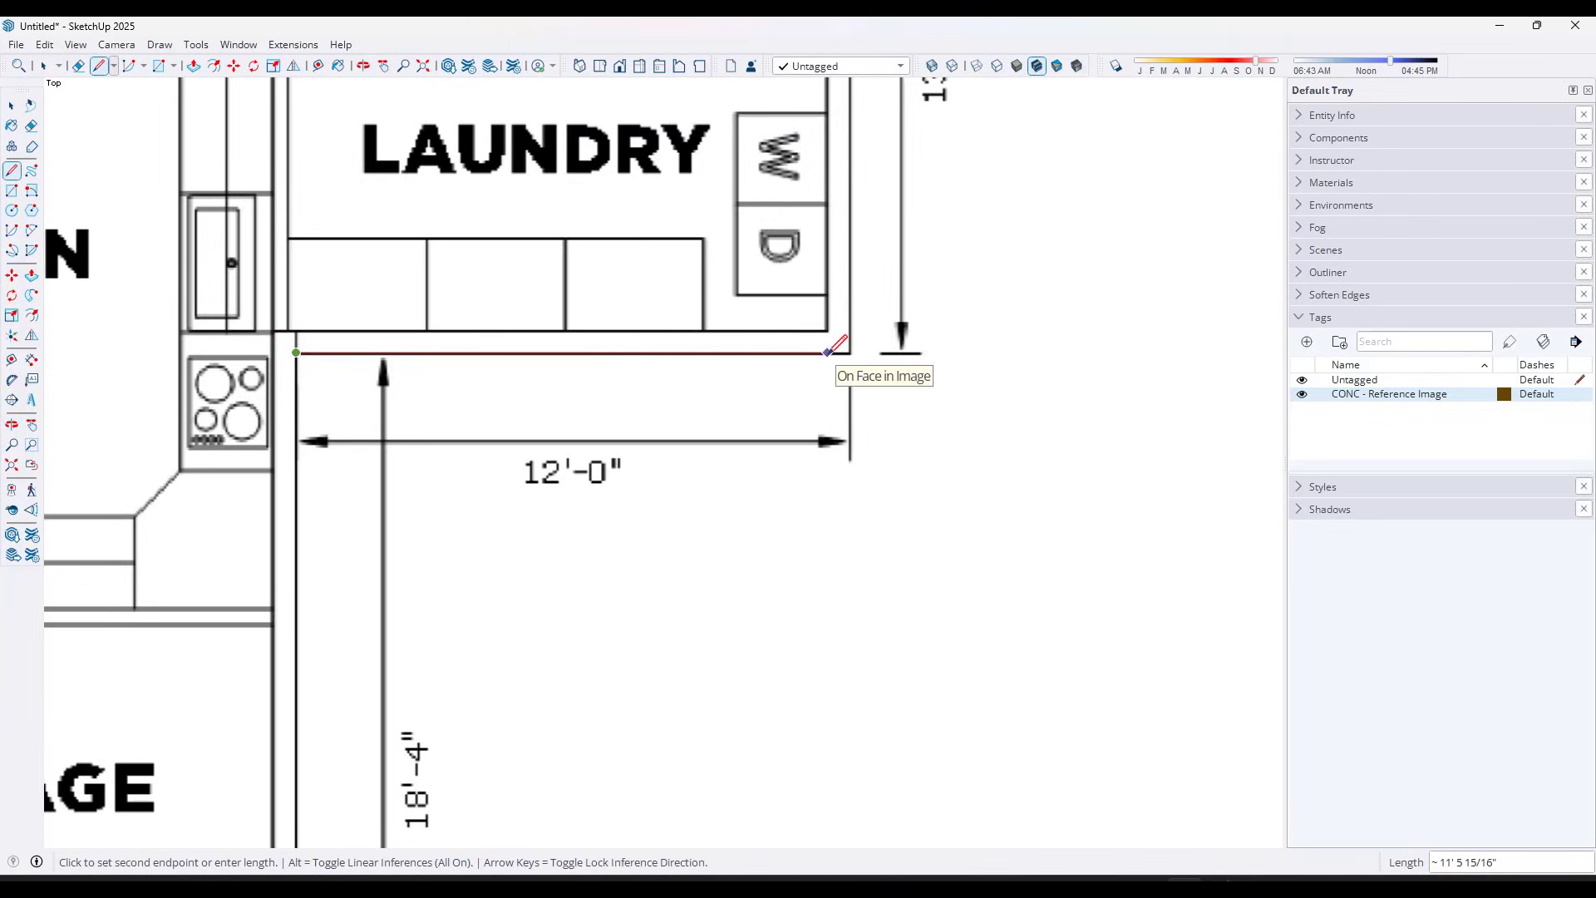
{"action": "type", "text": "12"}
{"action": "key", "text": "Return"}
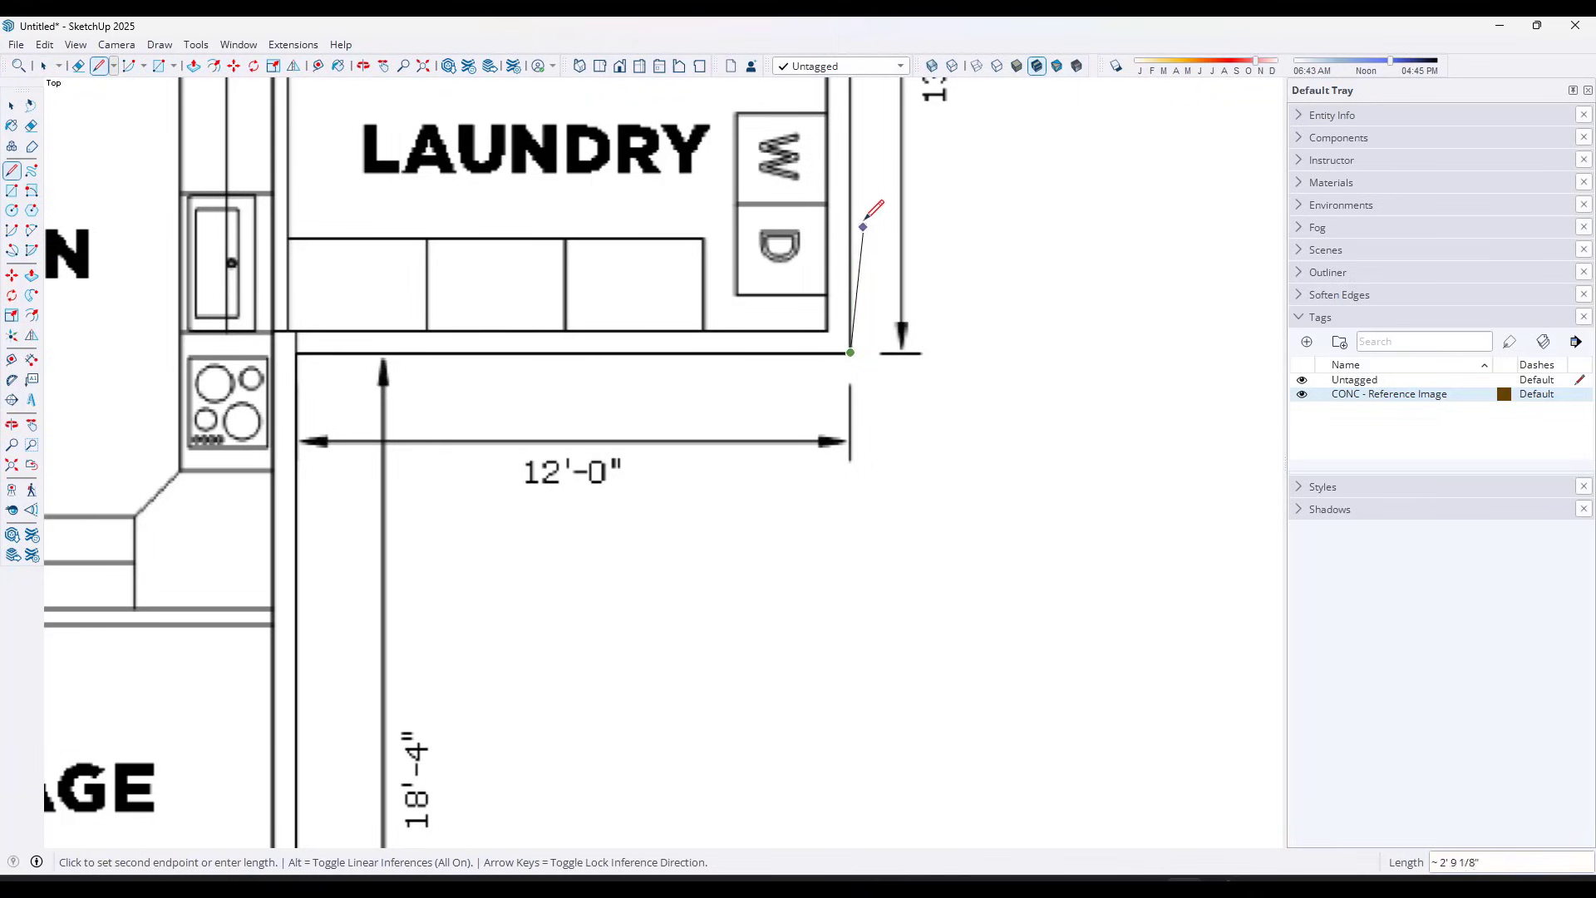
{"action": "mouse_move", "coordinate": [866, 222]}
{"action": "middle_mouse_down", "text": "shift"}
{"action": "mouse_move", "coordinate": [874, 660]}
{"action": "mouse_move", "coordinate": [892, 749]}
{"action": "middle_mouse_up", "text": "shift"}
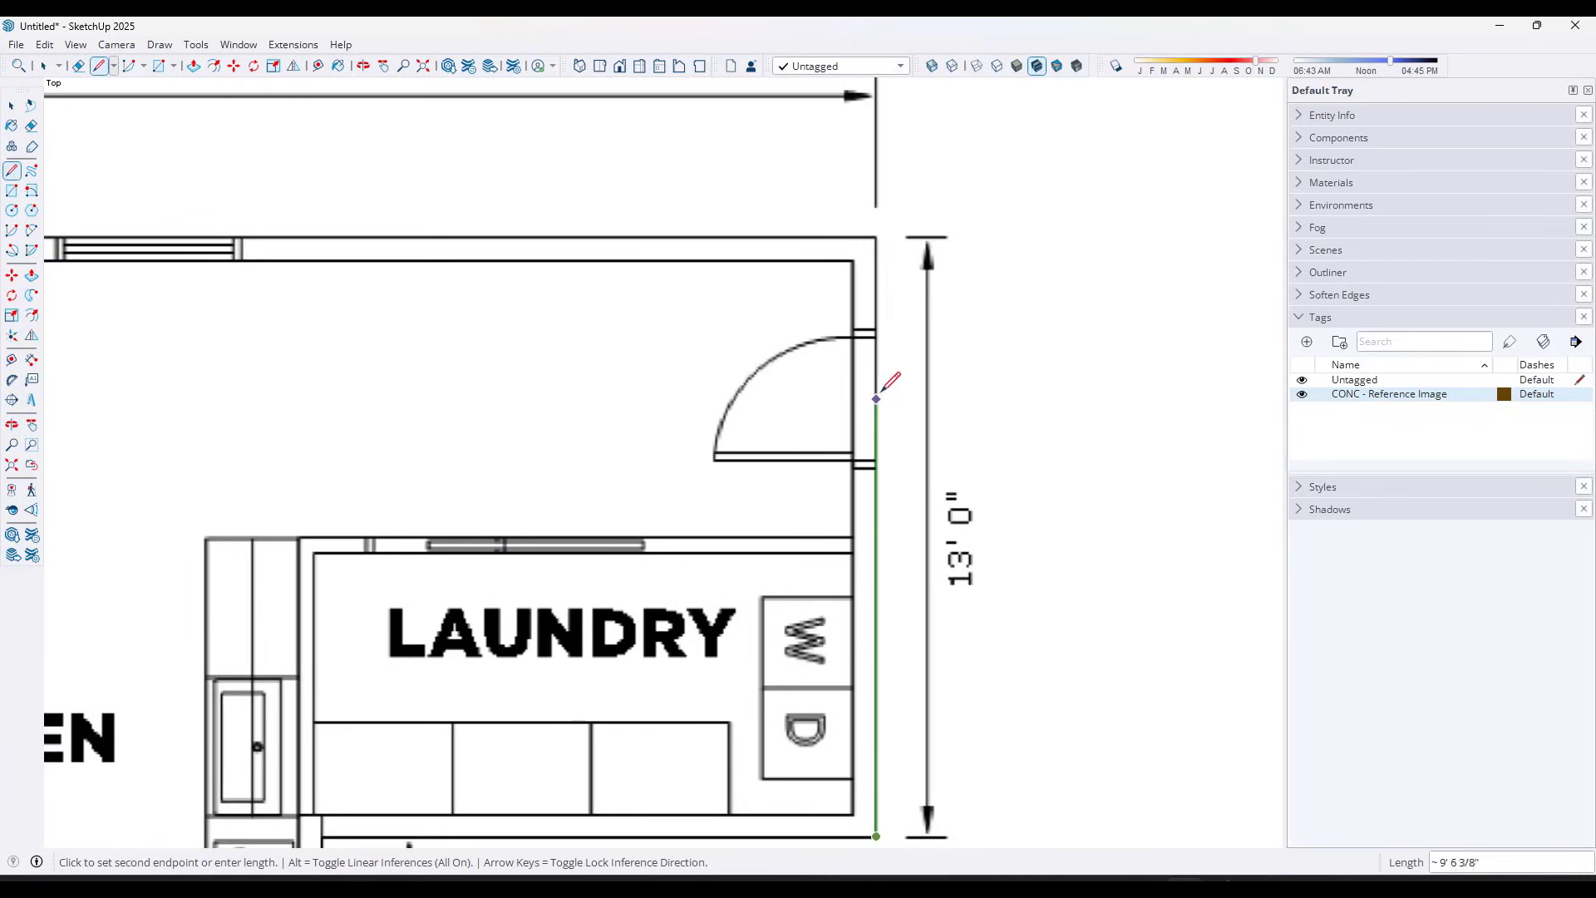
{"action": "type", "text": "13"}
{"action": "key", "text": "Return"}
{"action": "scroll", "coordinate": [890, 366], "scroll_direction": "down", "scroll_amount": 5}
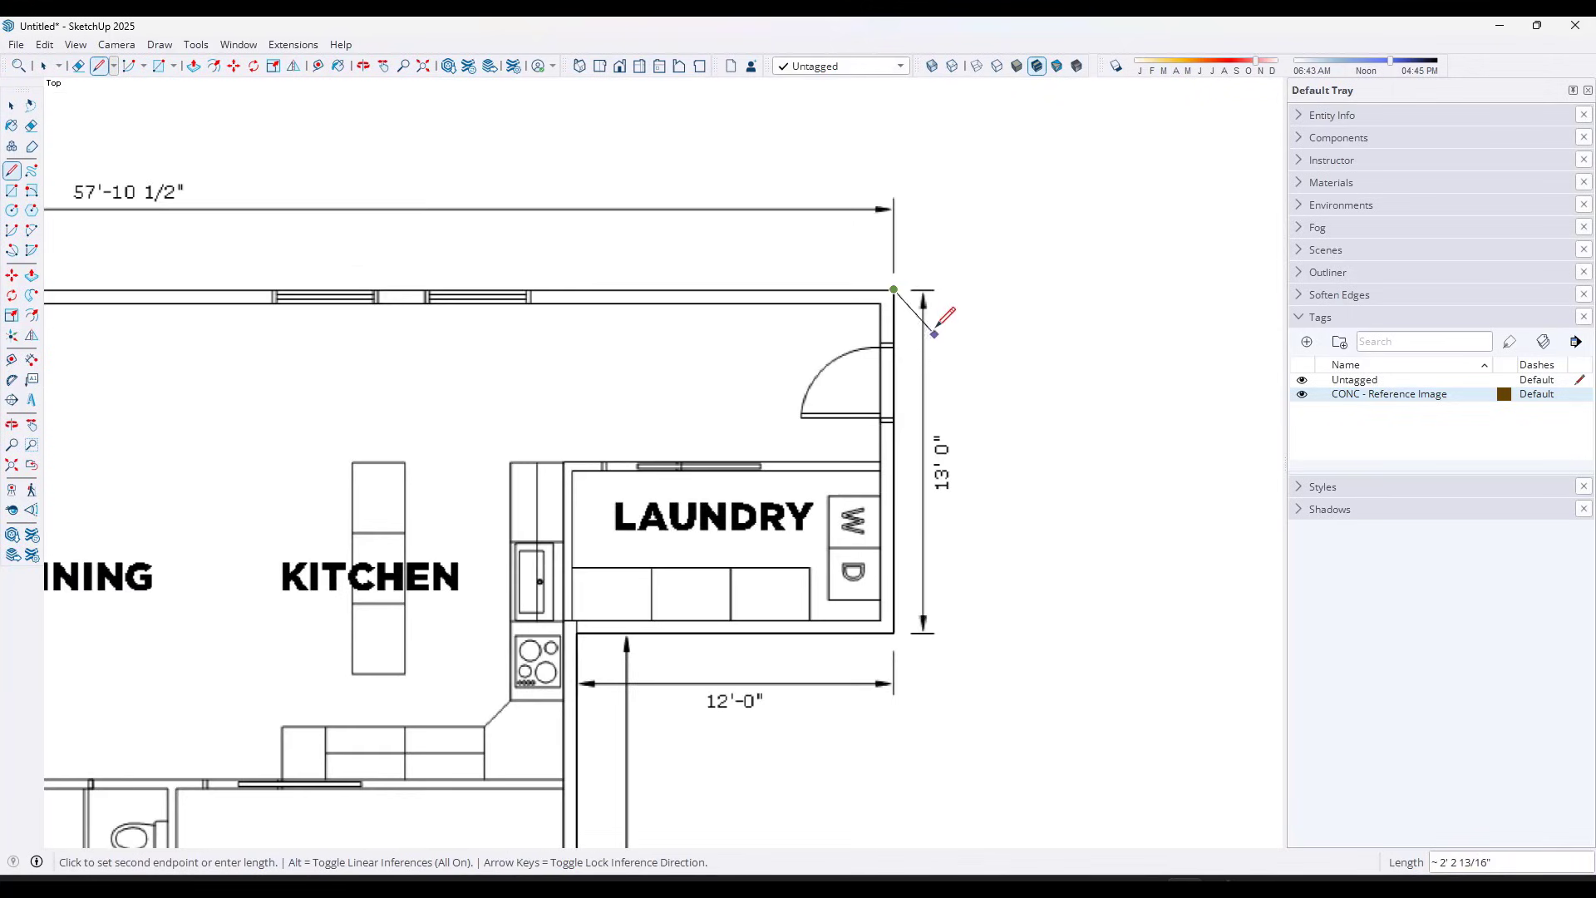
Close the exterior outline with lines along the full upper wall and down the 31' 4" wall beside the living room
{"action": "middle_click_drag", "start_coordinate": [657, 302], "coordinate": [919, 261], "text": "shift"}
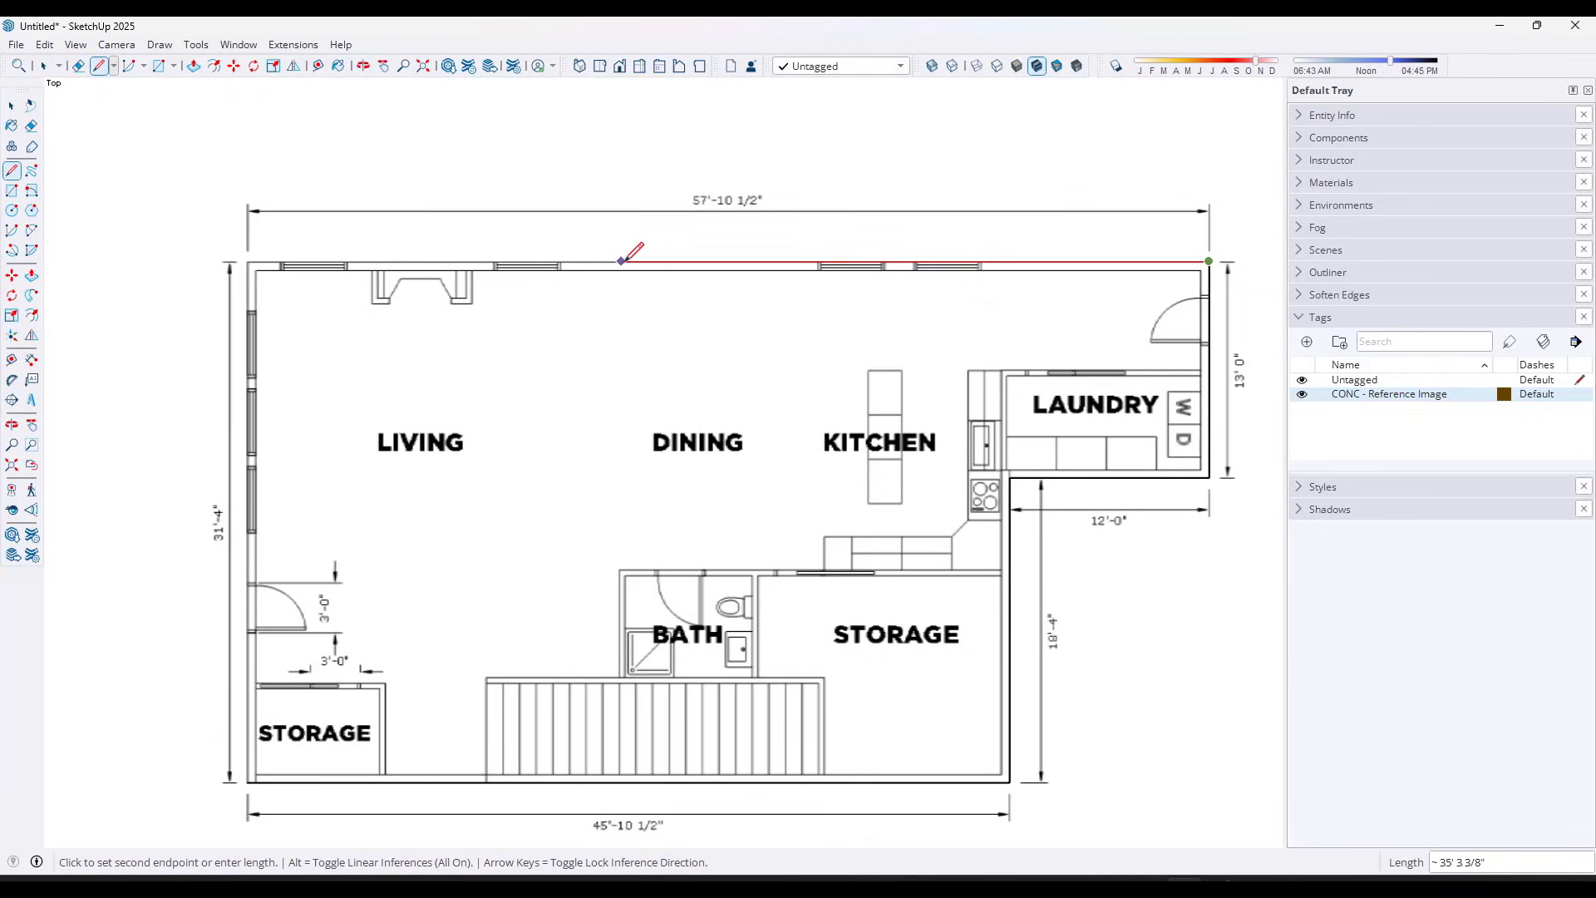
{"action": "key", "text": "space"}
{"action": "key", "text": "l"}
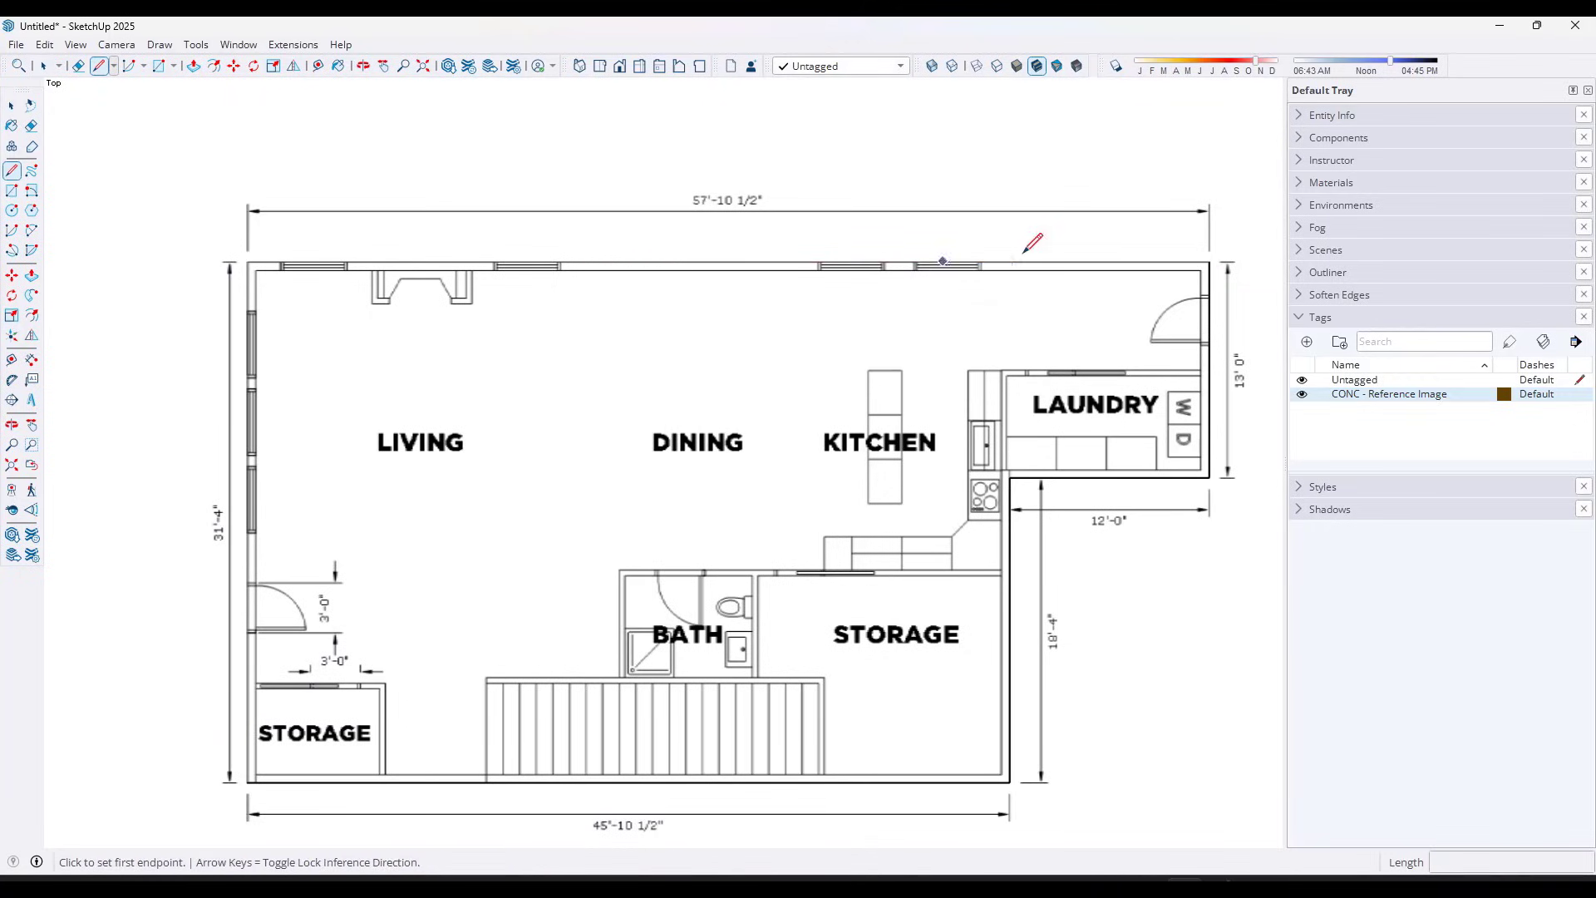
{"action": "left_click", "coordinate": [1209, 261]}
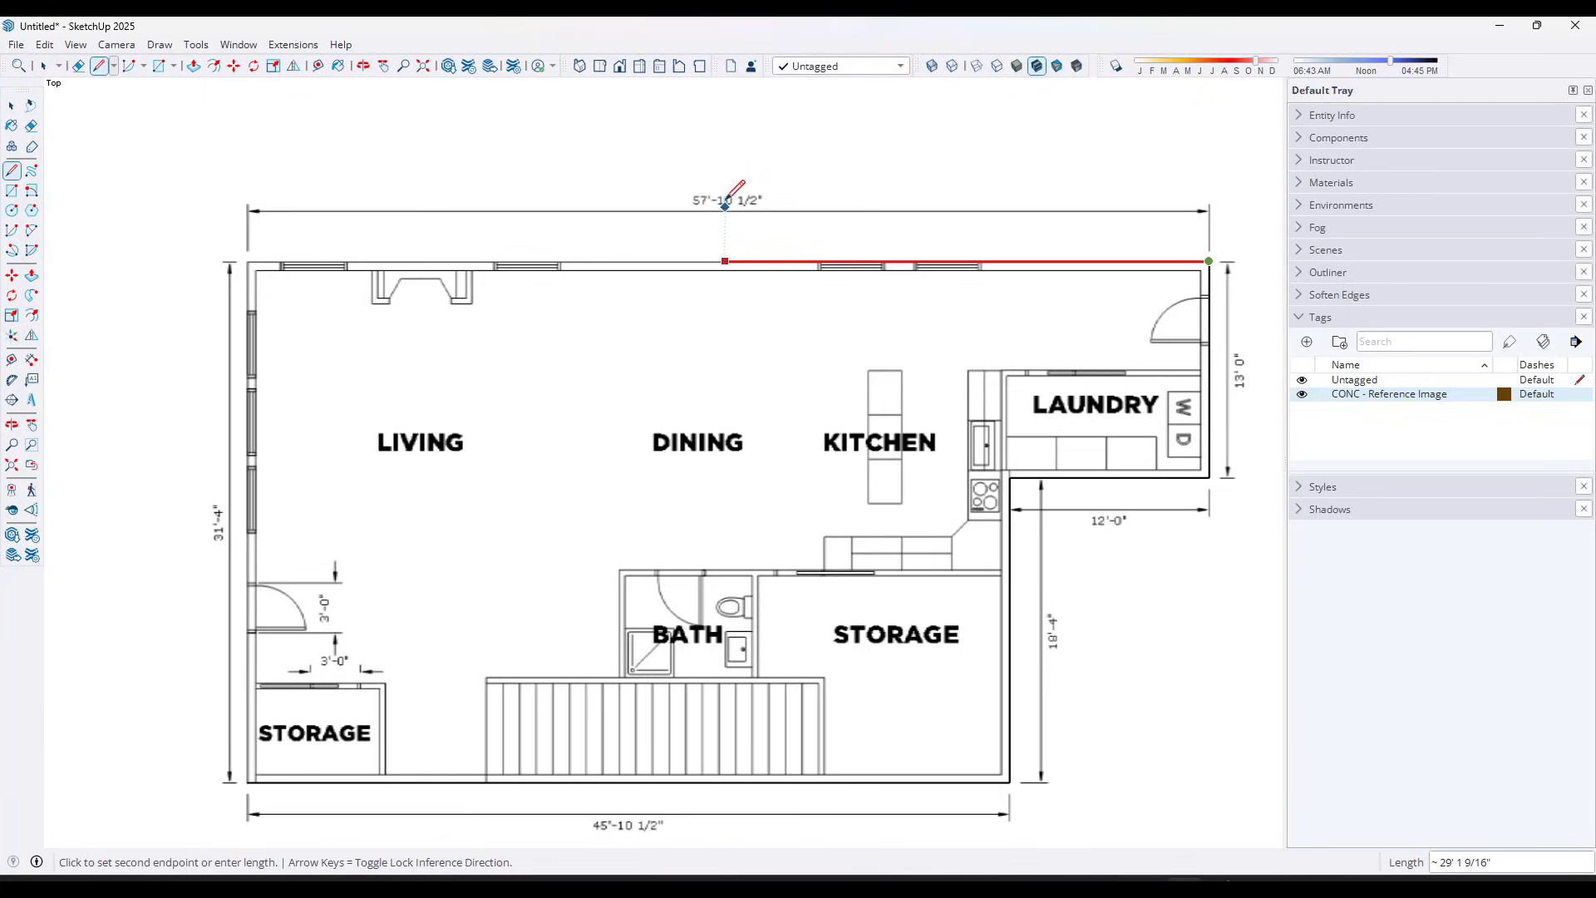
{"action": "left_click", "coordinate": [247, 780]}
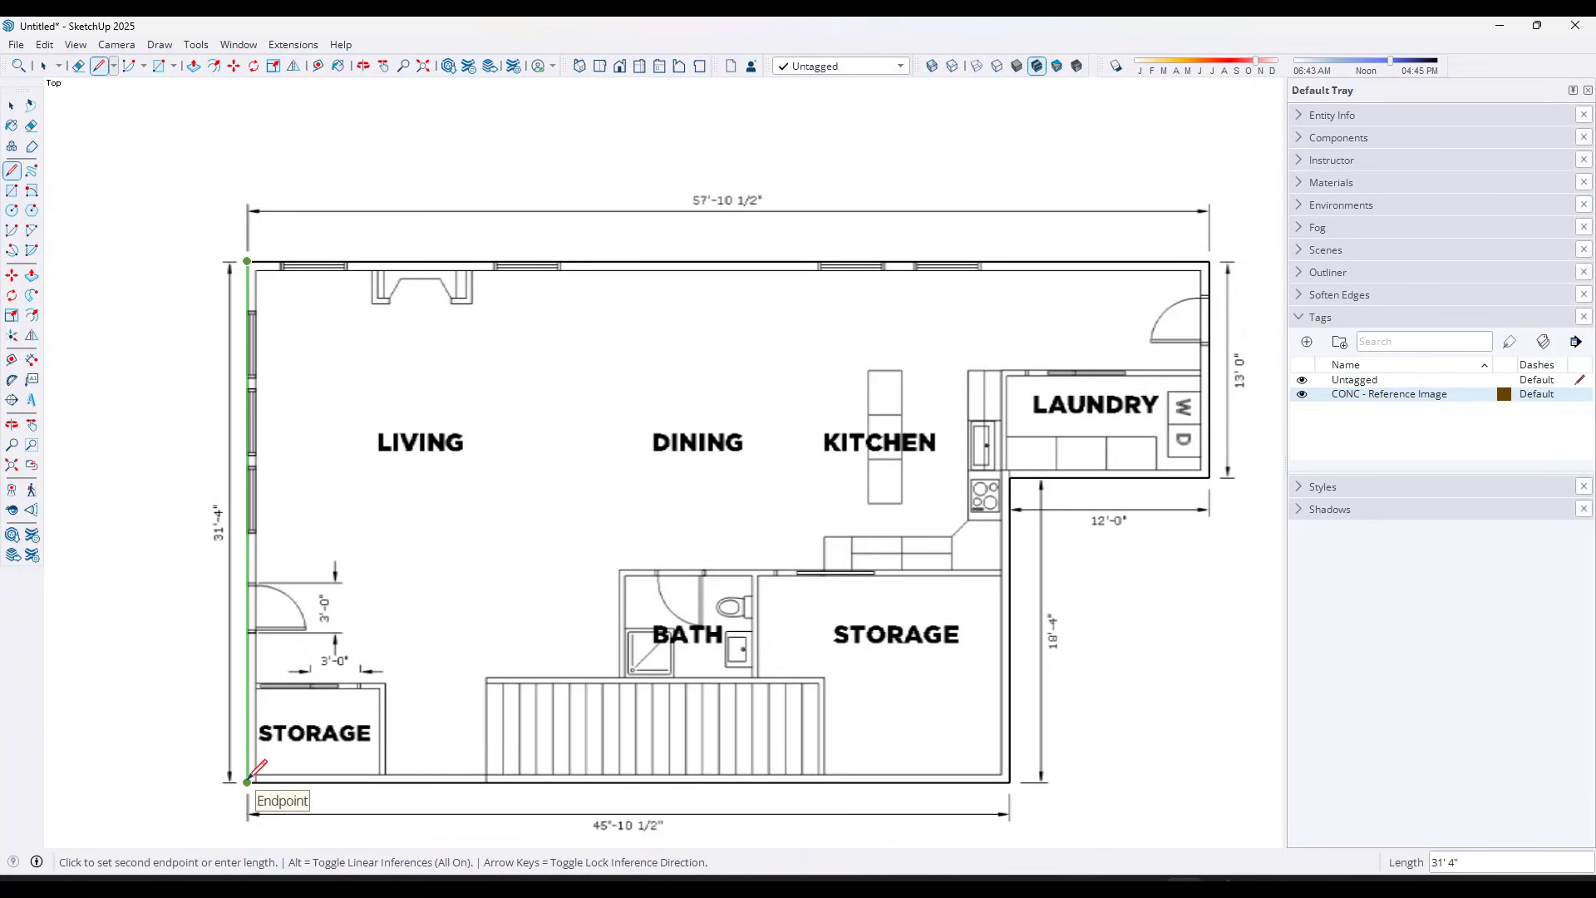
{"action": "left_click", "coordinate": [247, 780]}
{"action": "key", "text": "space"}
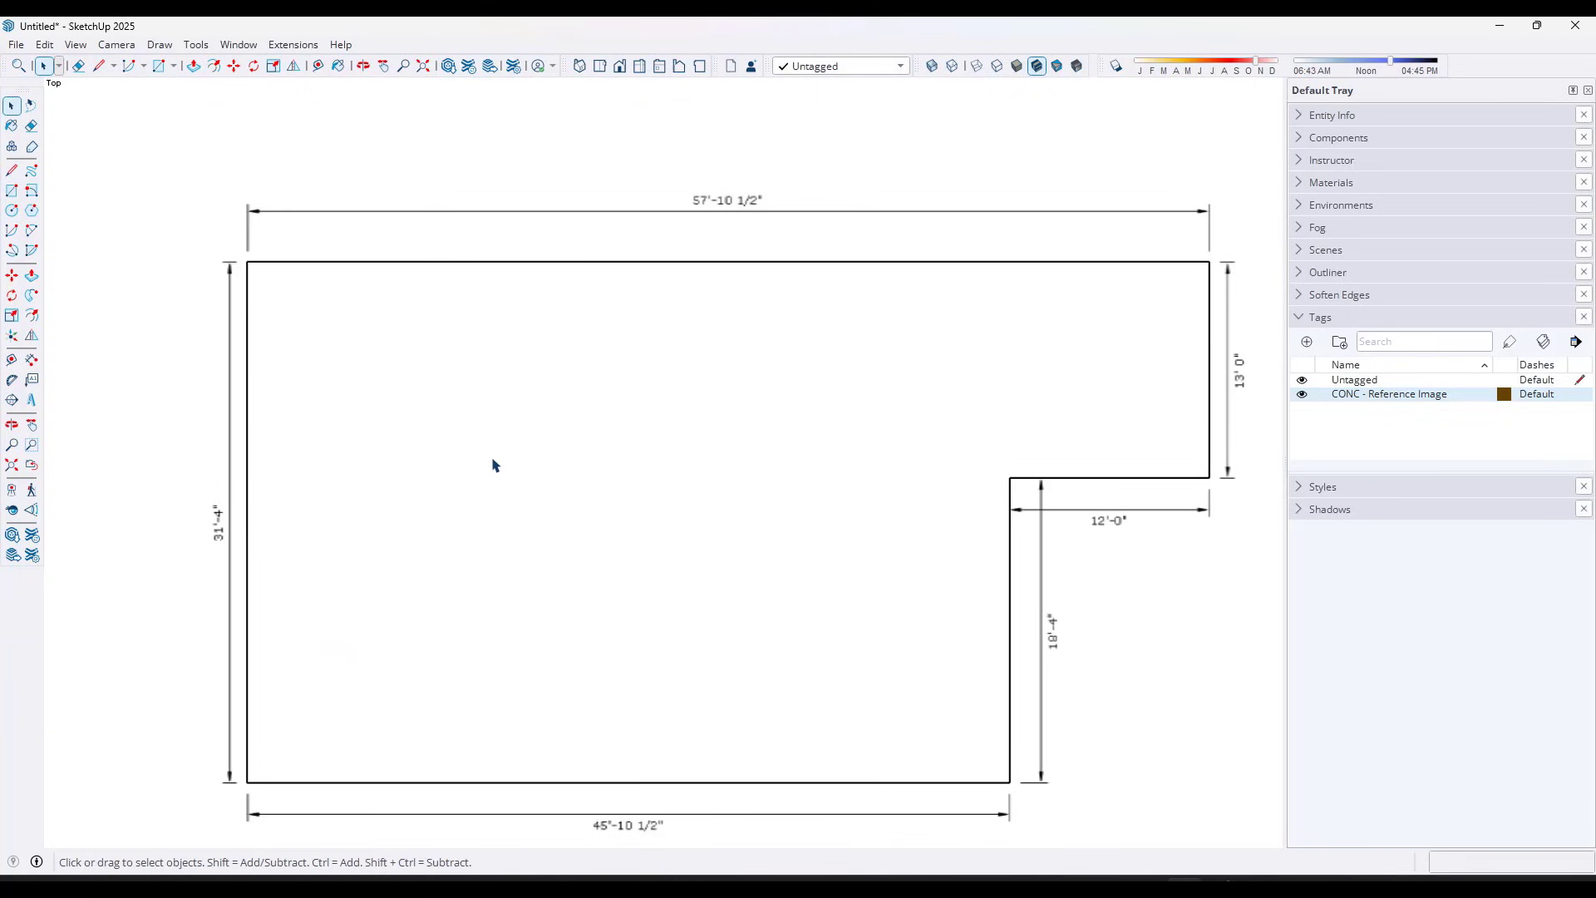
Remove the face enclosed by the exterior wall outline, keeping its edges over the floor plan
{"action": "left_click", "coordinate": [494, 466]}
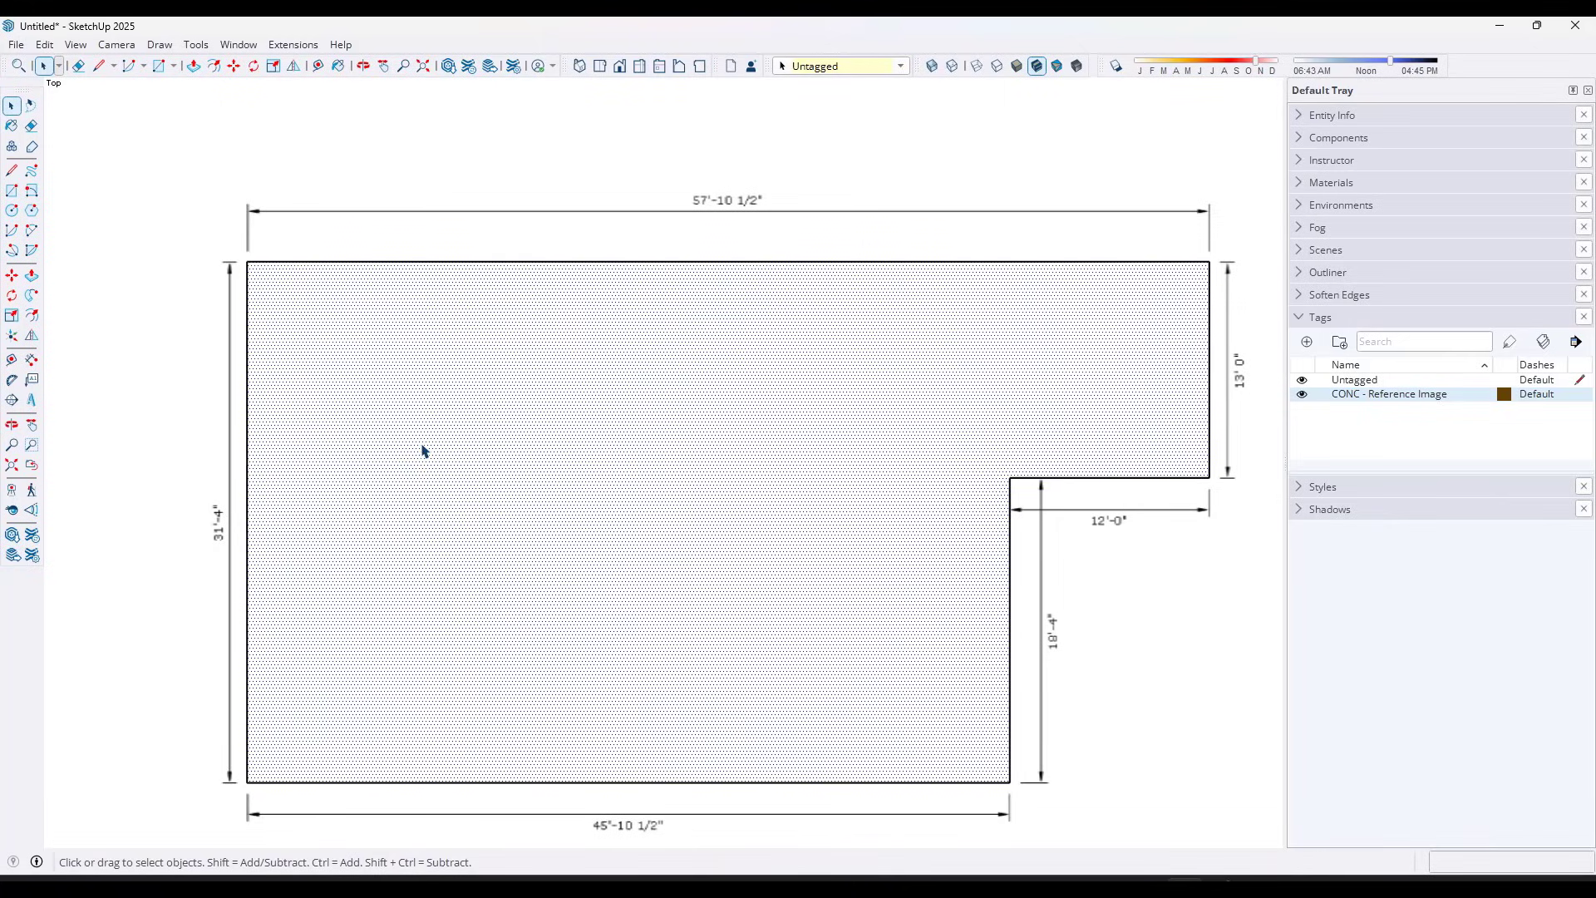
{"action": "key", "text": "ctrl+t"}
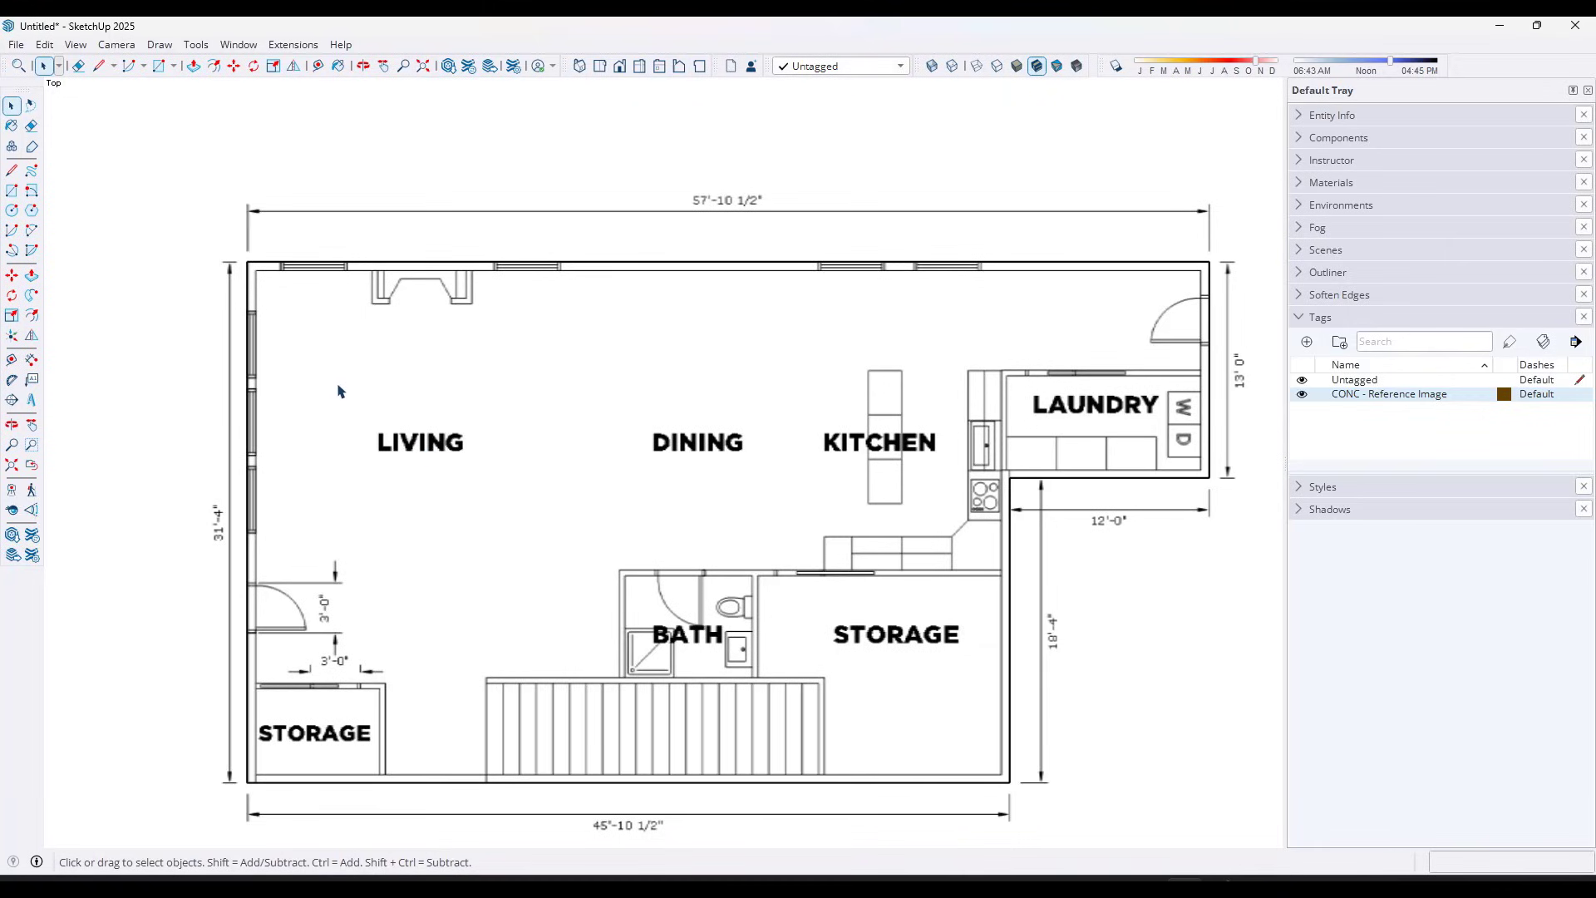
Measure the thickness of the laundry's lower exterior wall at the inner corner with the Tape Measure
{"action": "scroll", "coordinate": [1024, 488], "scroll_direction": "up", "scroll_amount": 5}
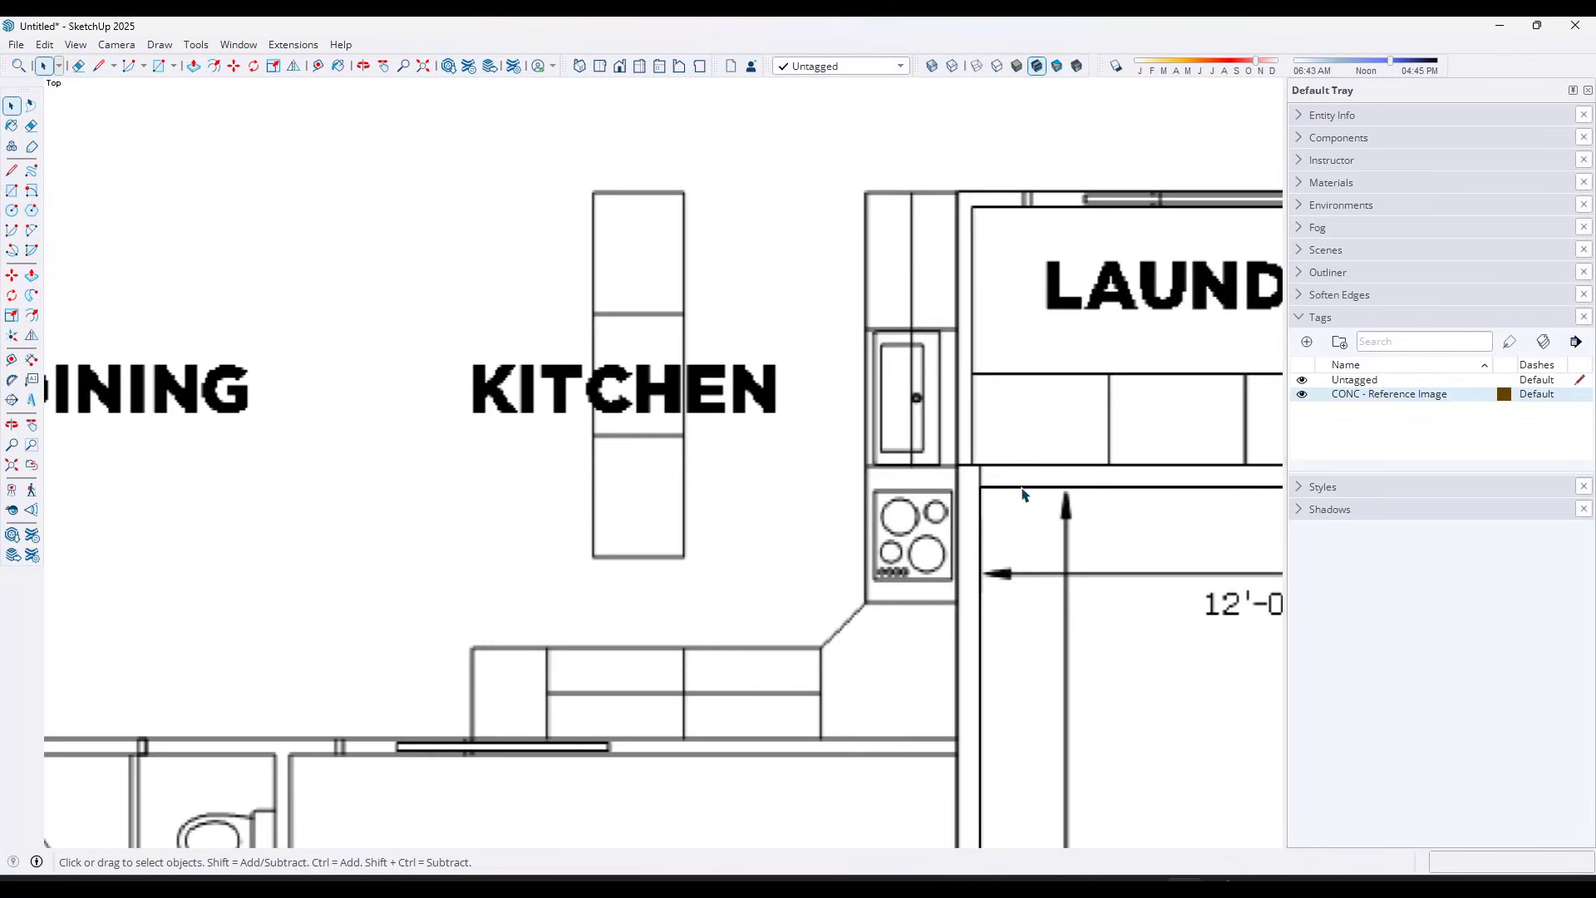
{"action": "left_click", "coordinate": [12, 359]}
{"action": "scroll", "coordinate": [973, 470], "scroll_direction": "up", "scroll_amount": 3}
{"action": "left_click", "coordinate": [966, 484]}
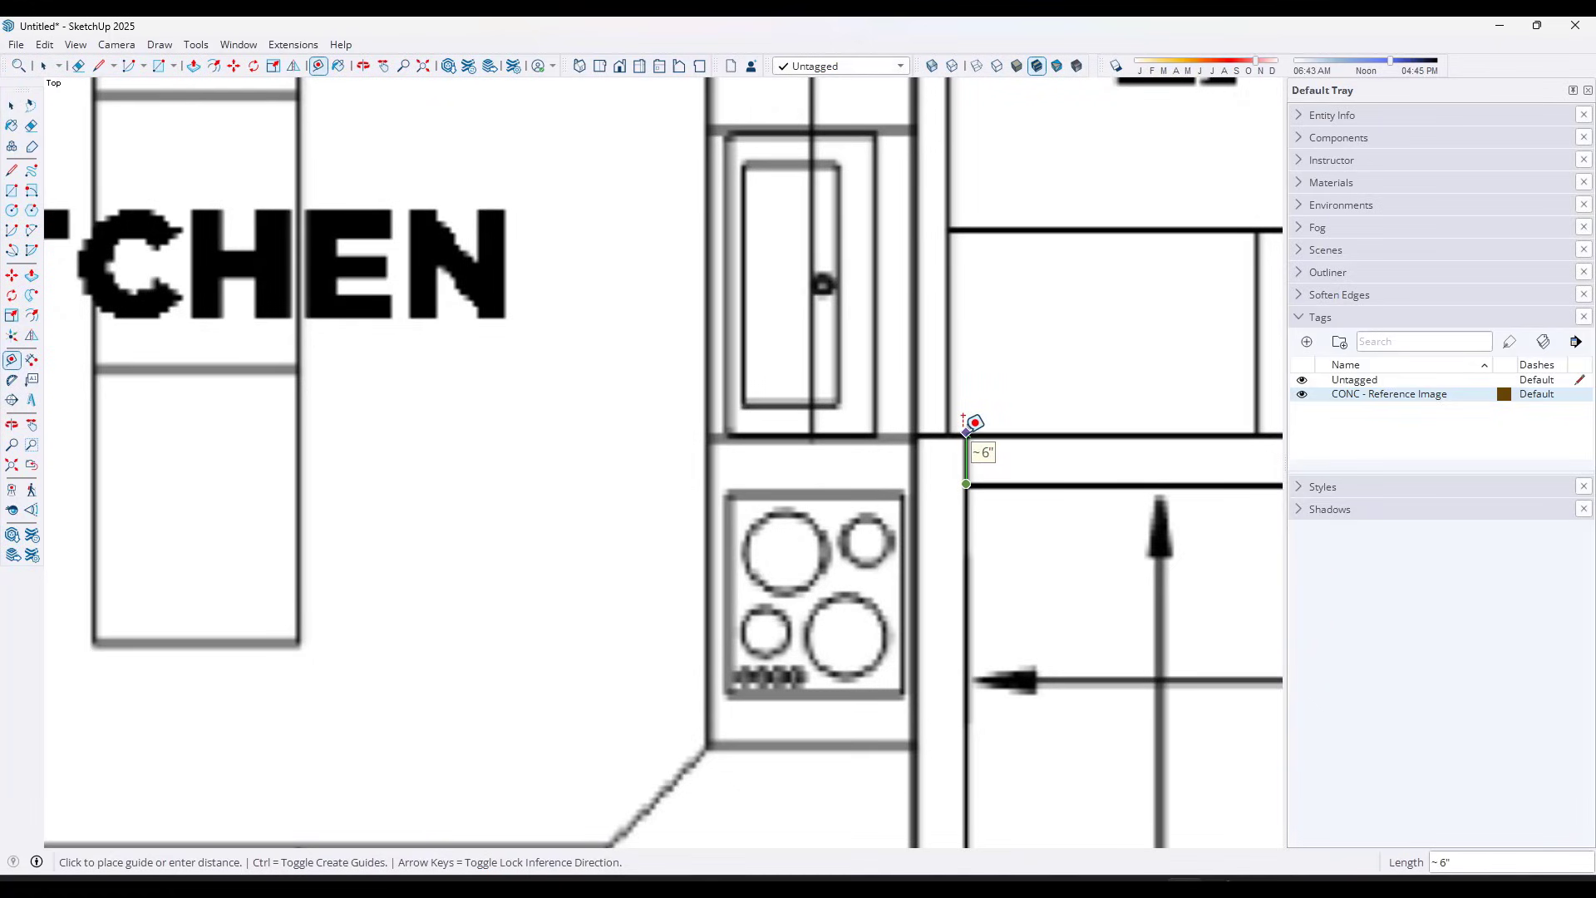
{"action": "key", "text": "space"}
{"action": "scroll", "coordinate": [984, 460], "scroll_direction": "down", "scroll_amount": 8}
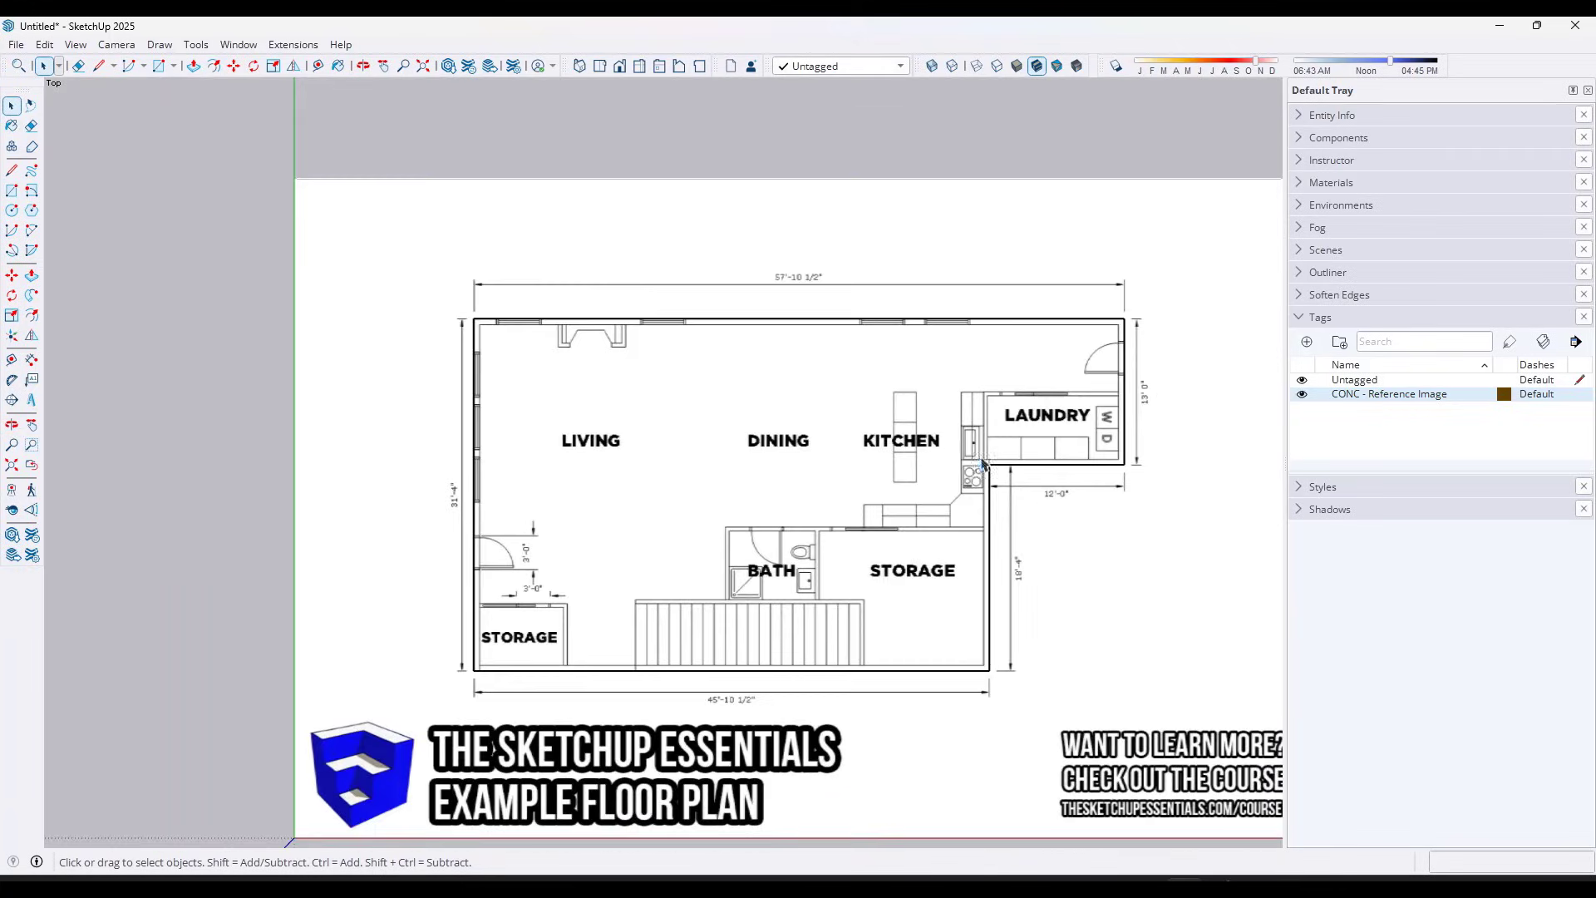
{"action": "left_click_drag", "start_coordinate": [389, 251], "coordinate": [1211, 726]}
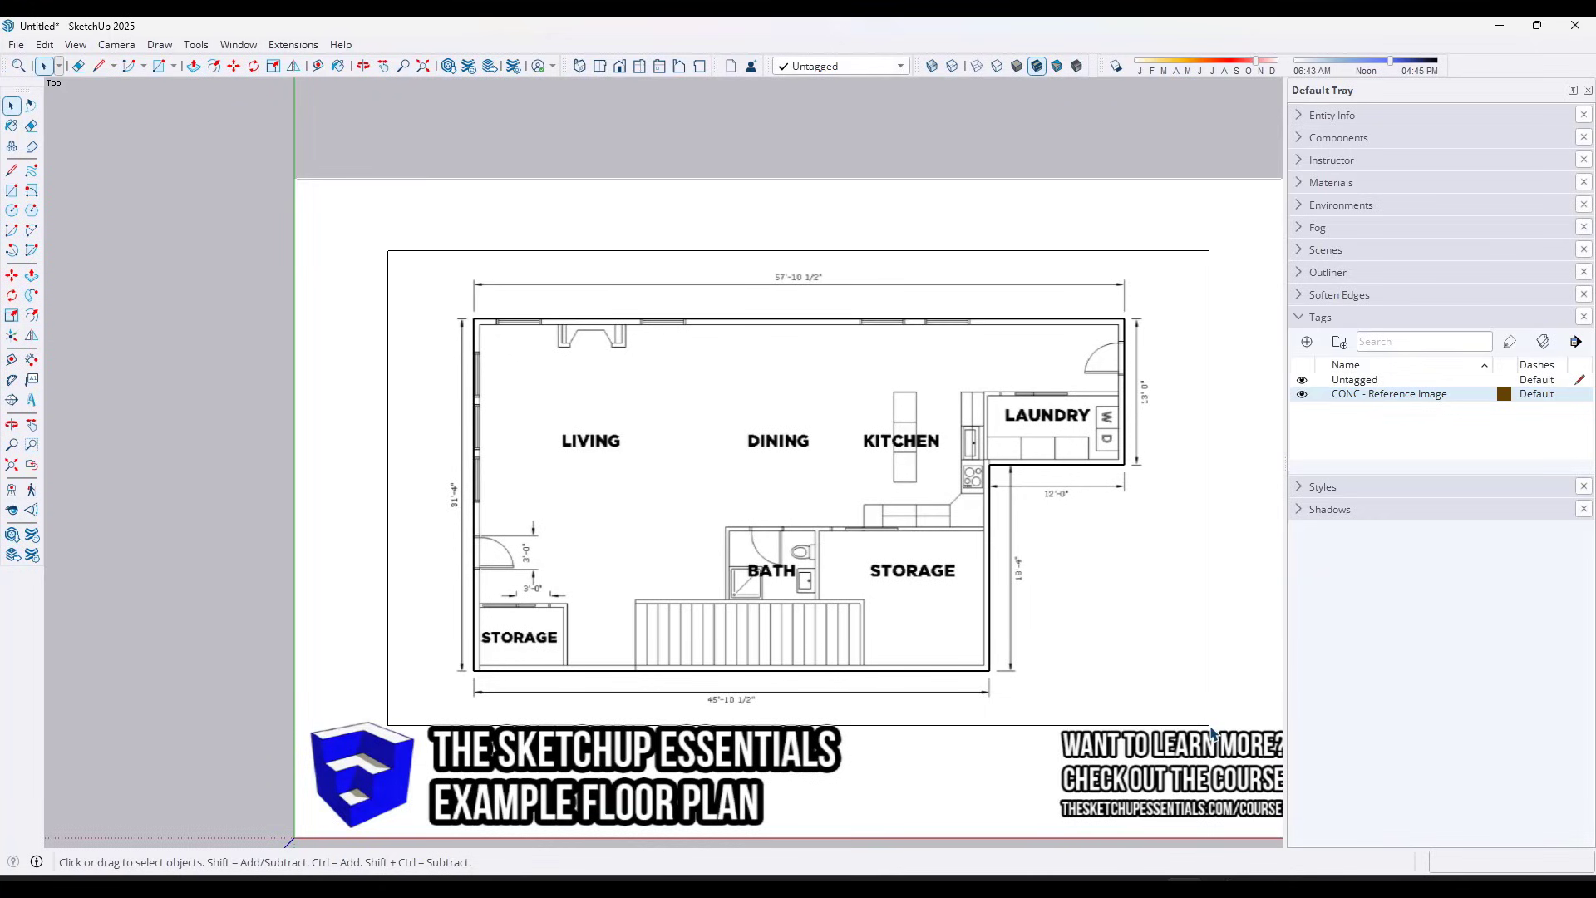
{"action": "left_click_drag", "start_coordinate": [1210, 726], "coordinate": [1211, 726]}
{"action": "left_click_drag", "start_coordinate": [1184, 239], "coordinate": [387, 742]}
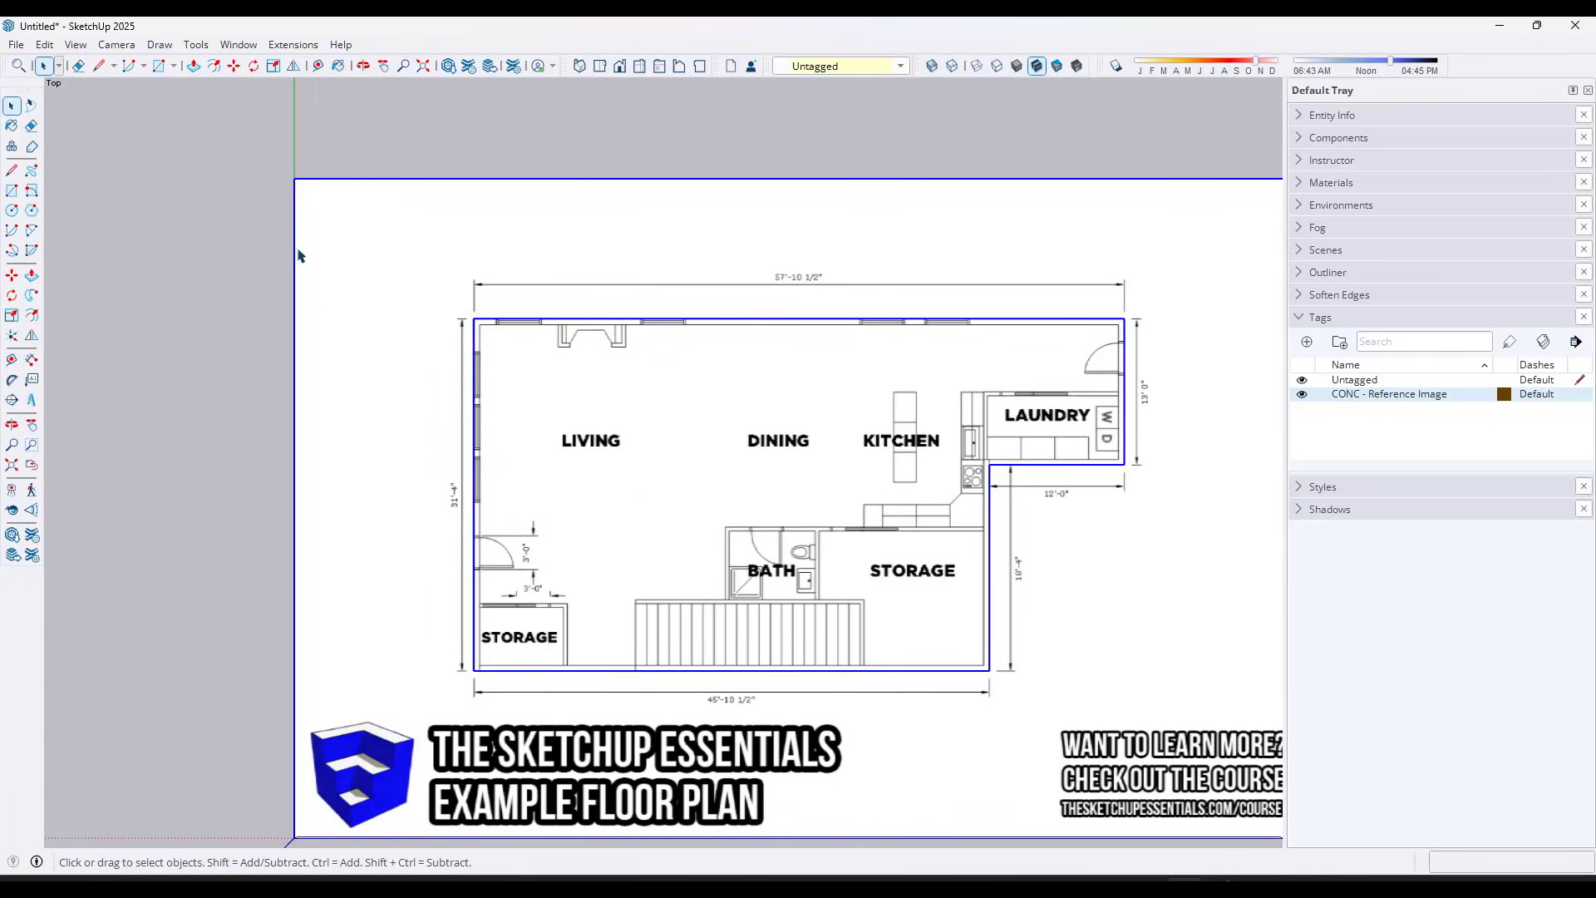
Select the whole exterior wall outline without the reference image and offset it 6" inward
{"action": "left_click_drag", "start_coordinate": [364, 259], "coordinate": [1207, 692]}
{"action": "key", "text": "f"}
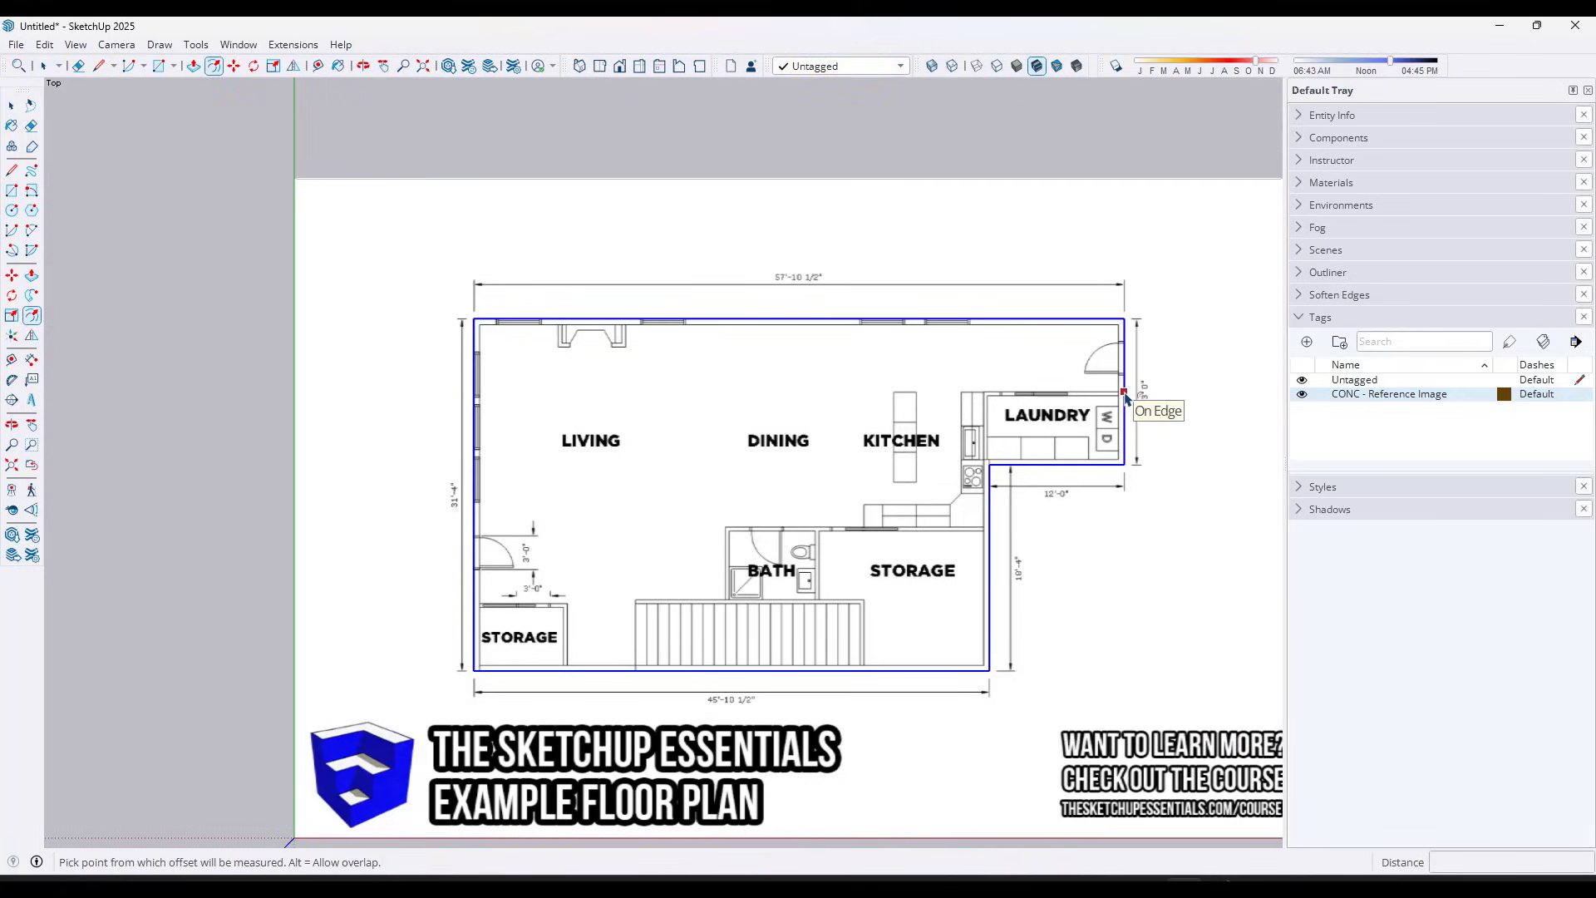
{"action": "left_click", "coordinate": [480, 408]}
{"action": "scroll", "coordinate": [481, 408], "scroll_direction": "up", "scroll_amount": 3}
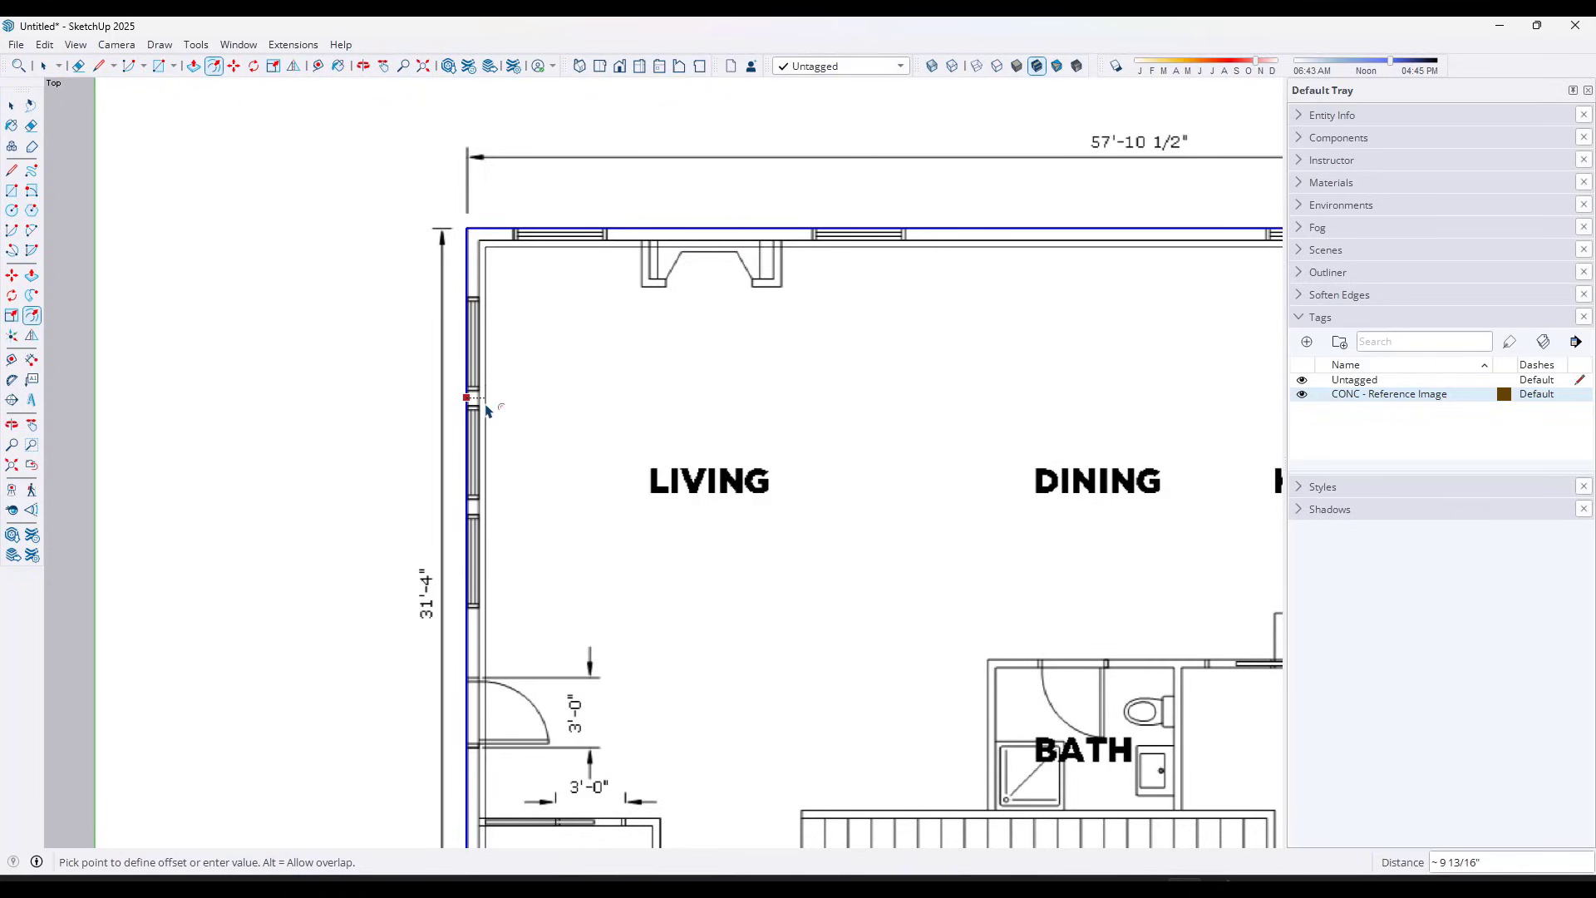
{"action": "type", "text": "6"}
{"action": "key", "text": "Return"}
Delete the face enclosed by the inner wall outline, keeping its edges over the floor plan
{"action": "key", "text": "space"}
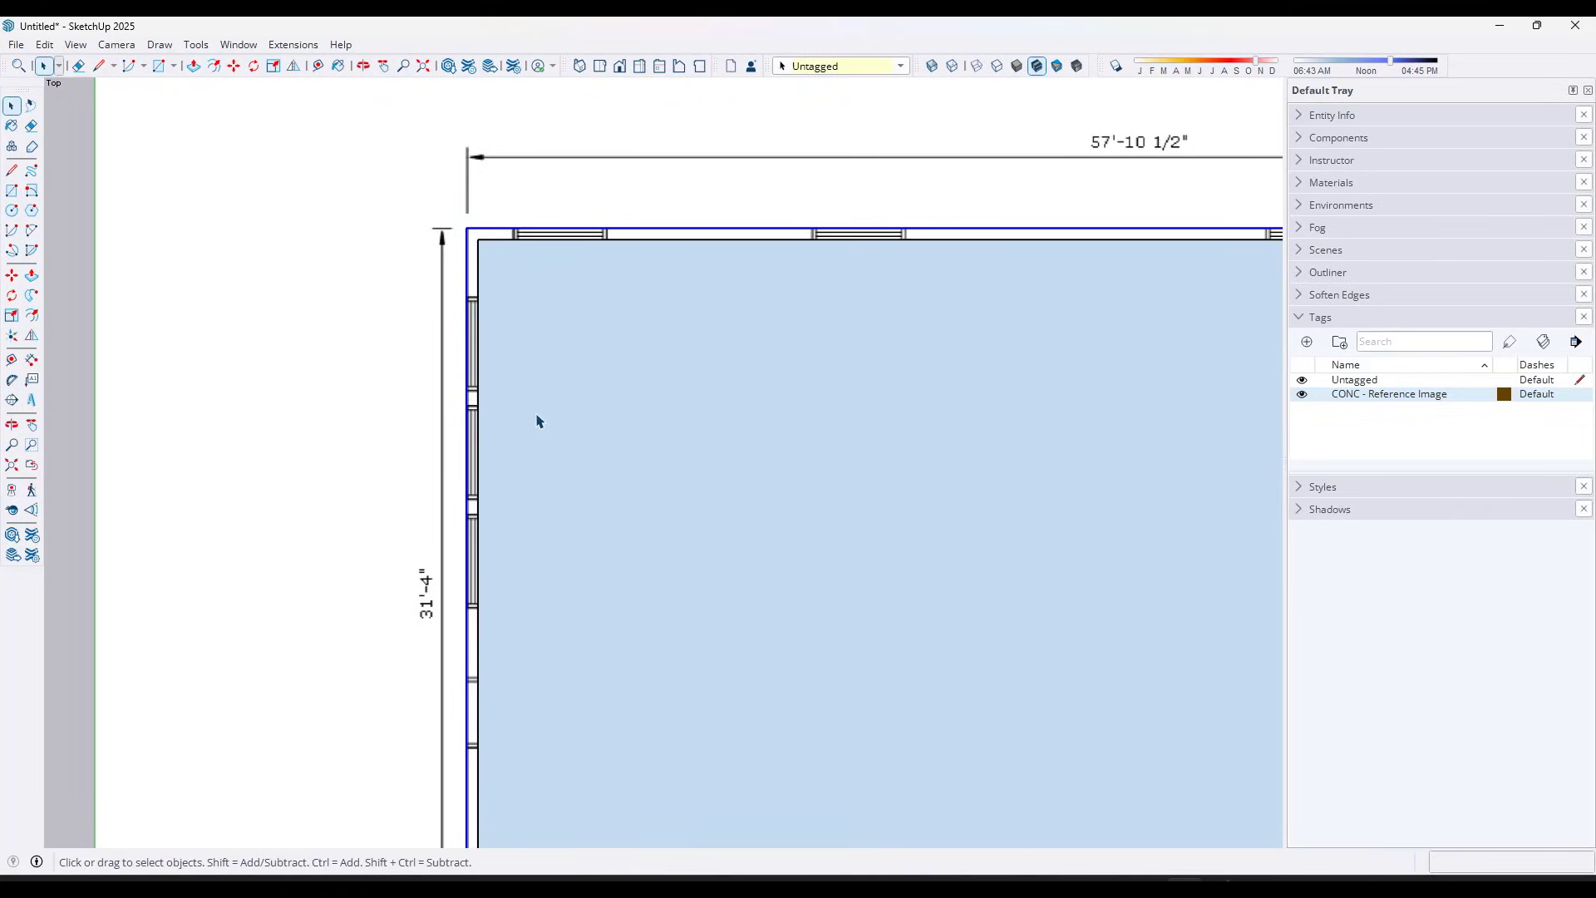
{"action": "left_click", "coordinate": [556, 426]}
{"action": "key", "text": "Delete"}
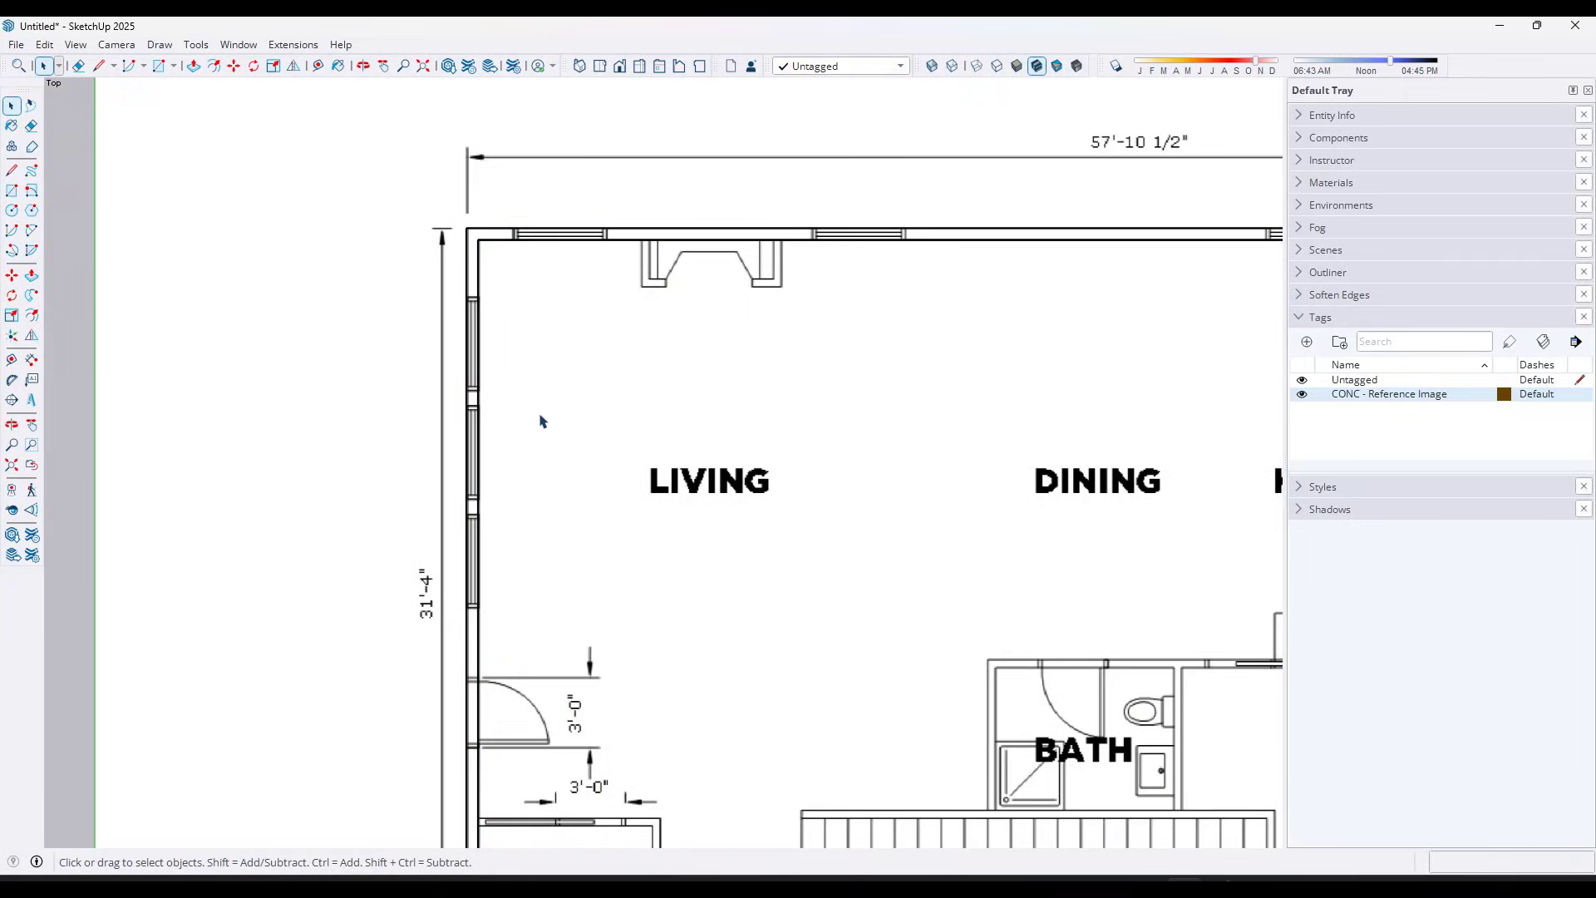
{"action": "key", "text": "shift+z"}
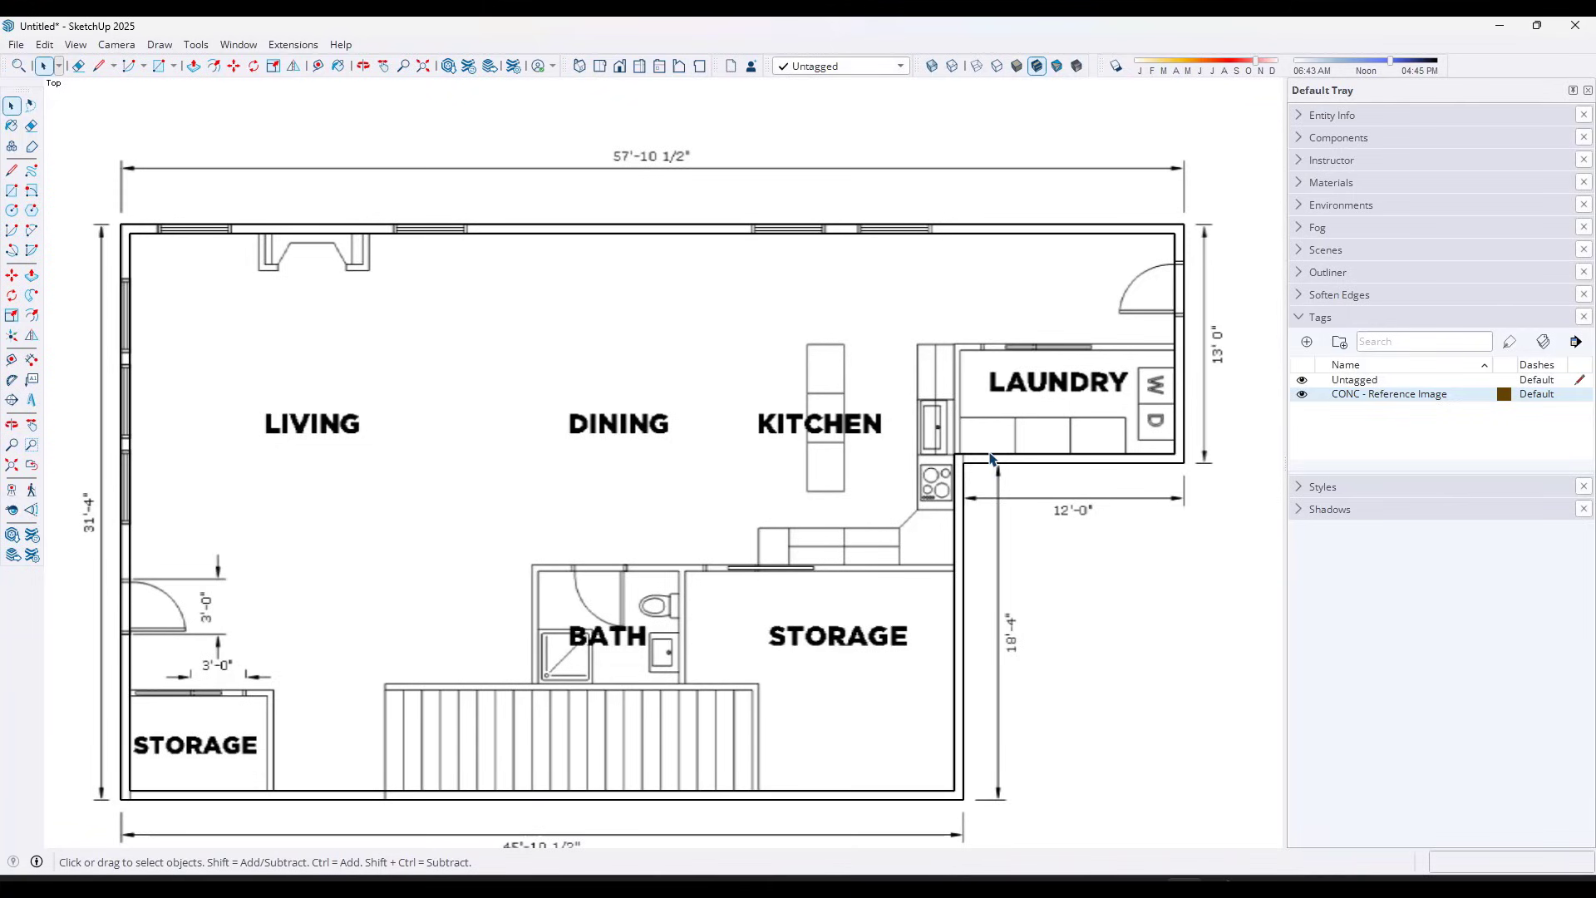
{"action": "left_click", "coordinate": [991, 455]}
{"action": "left_click", "coordinate": [956, 473]}
{"action": "scroll", "coordinate": [1185, 316], "scroll_direction": "up", "scroll_amount": 6}
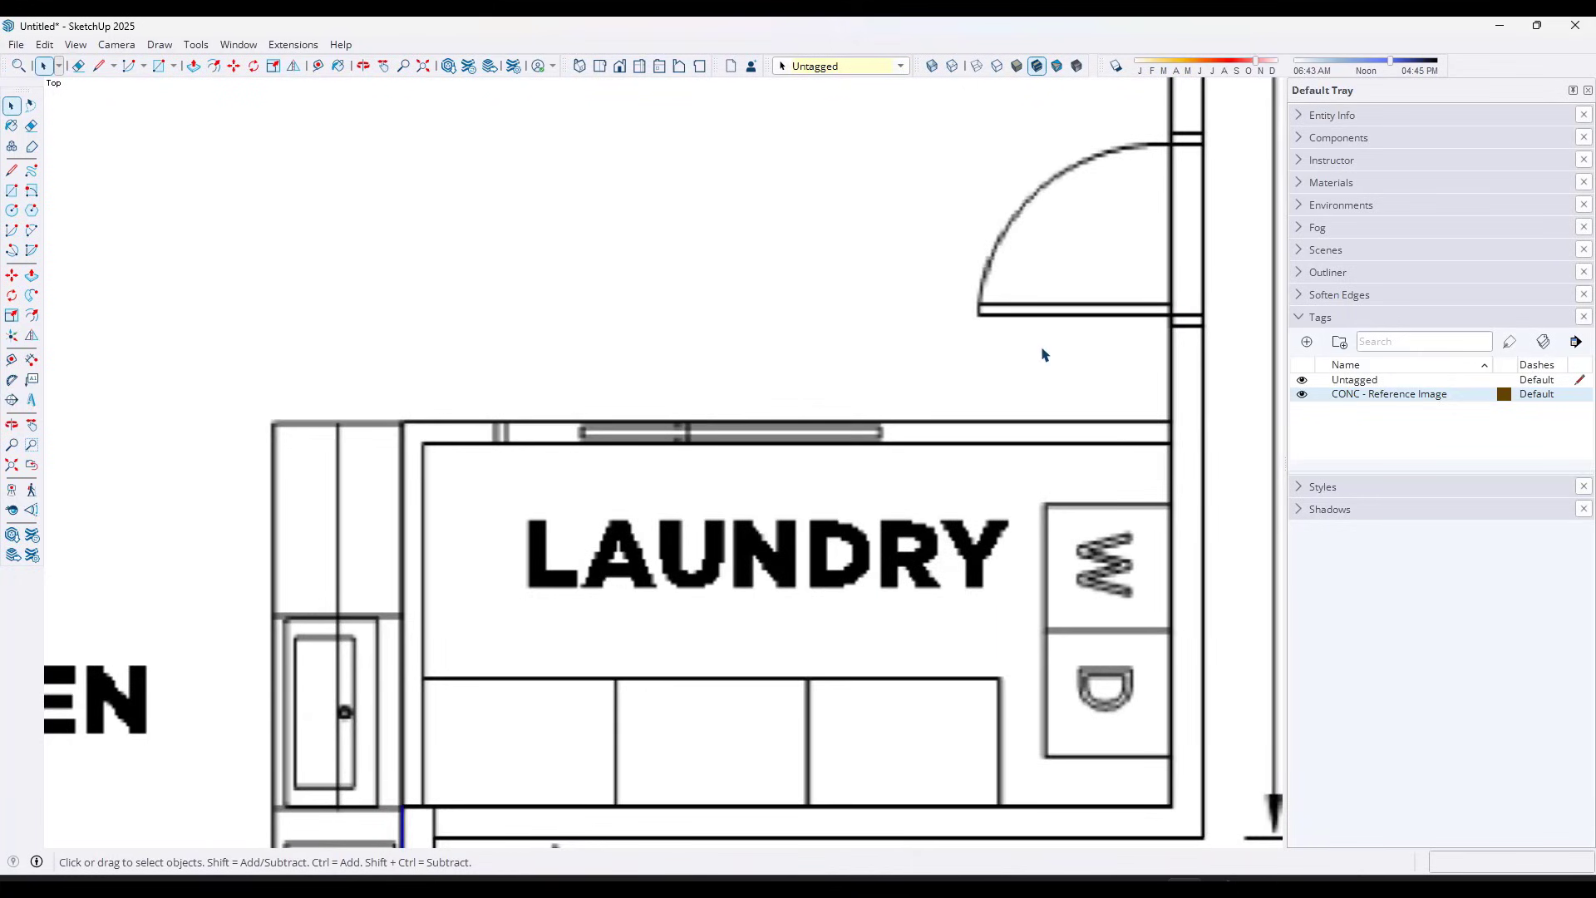
{"action": "scroll", "coordinate": [1039, 349], "scroll_direction": "down", "scroll_amount": 6}
{"action": "scroll", "coordinate": [253, 456], "scroll_direction": "up", "scroll_amount": 4}
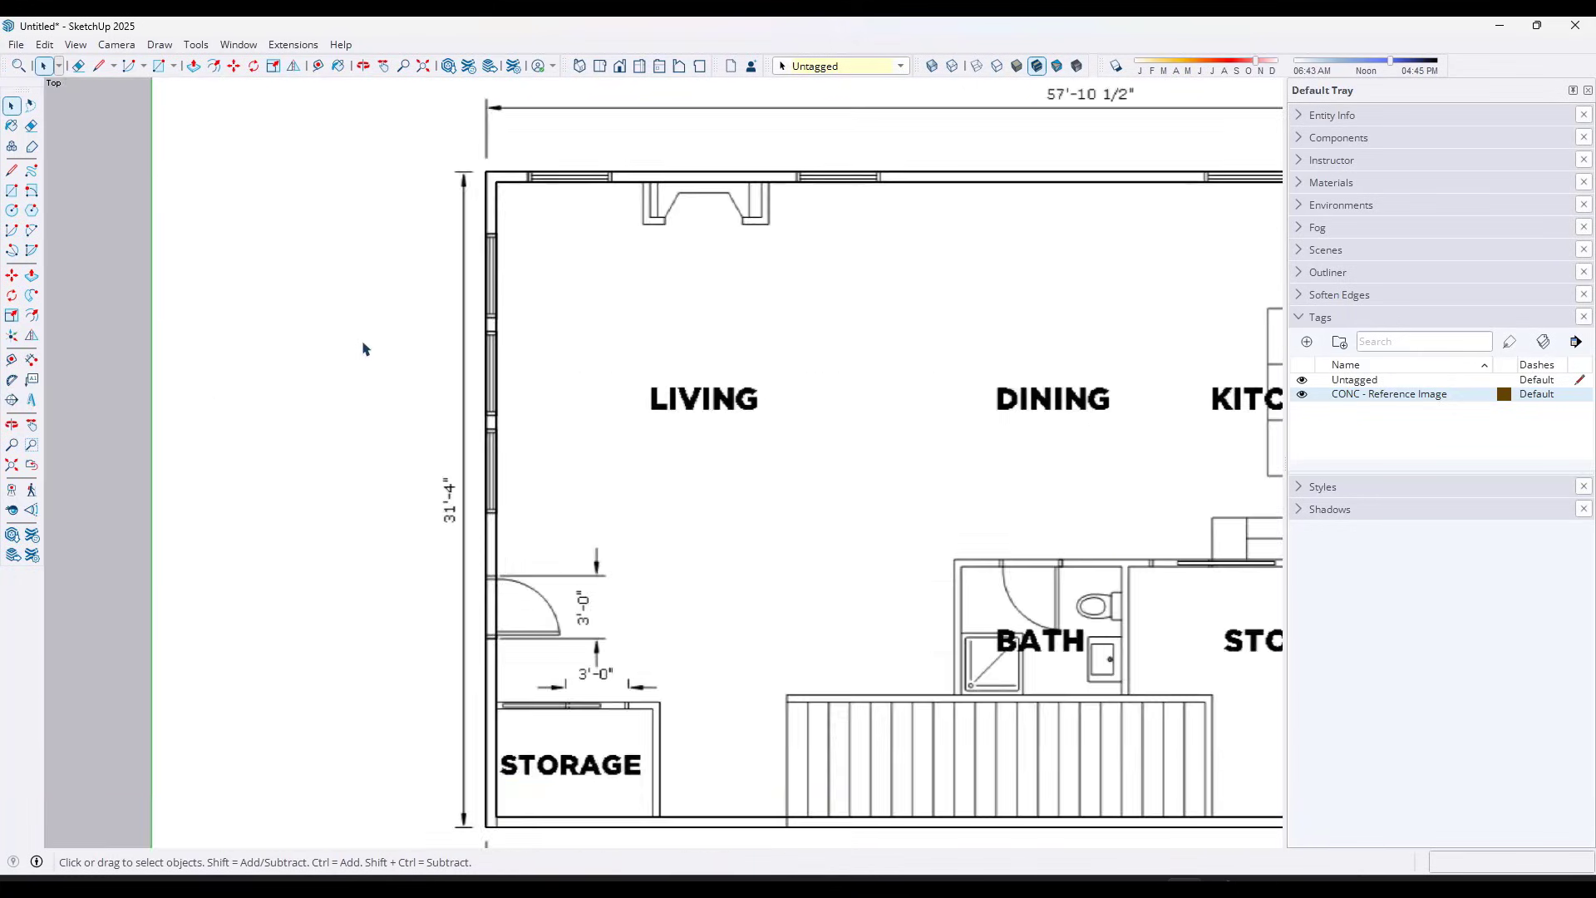
{"action": "left_click", "coordinate": [11, 360]}
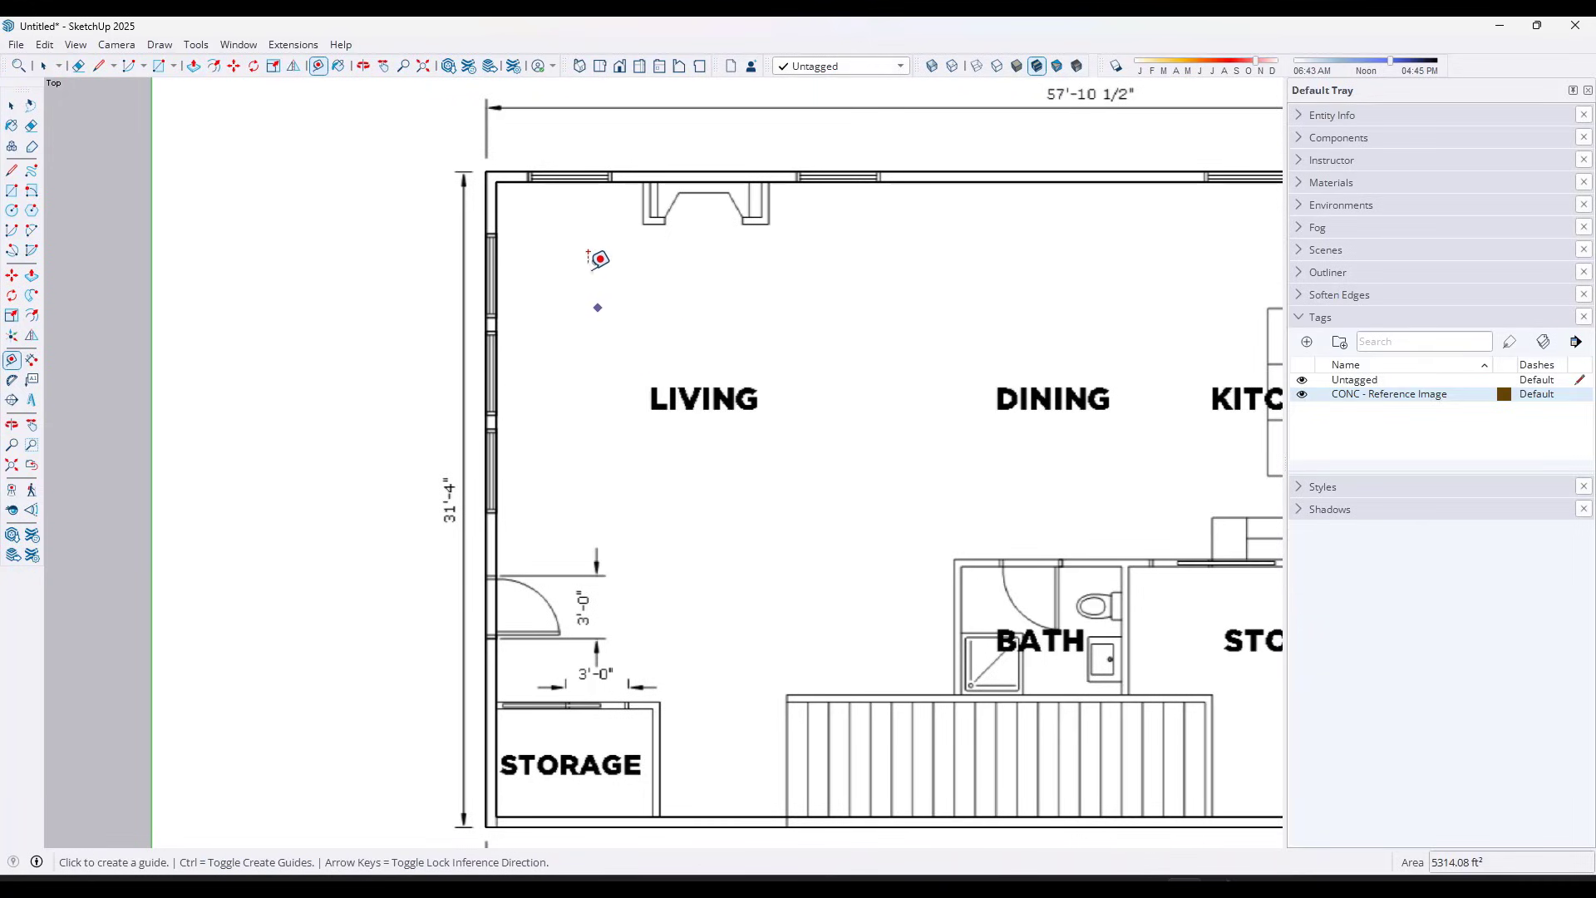
{"action": "left_click", "coordinate": [574, 171]}
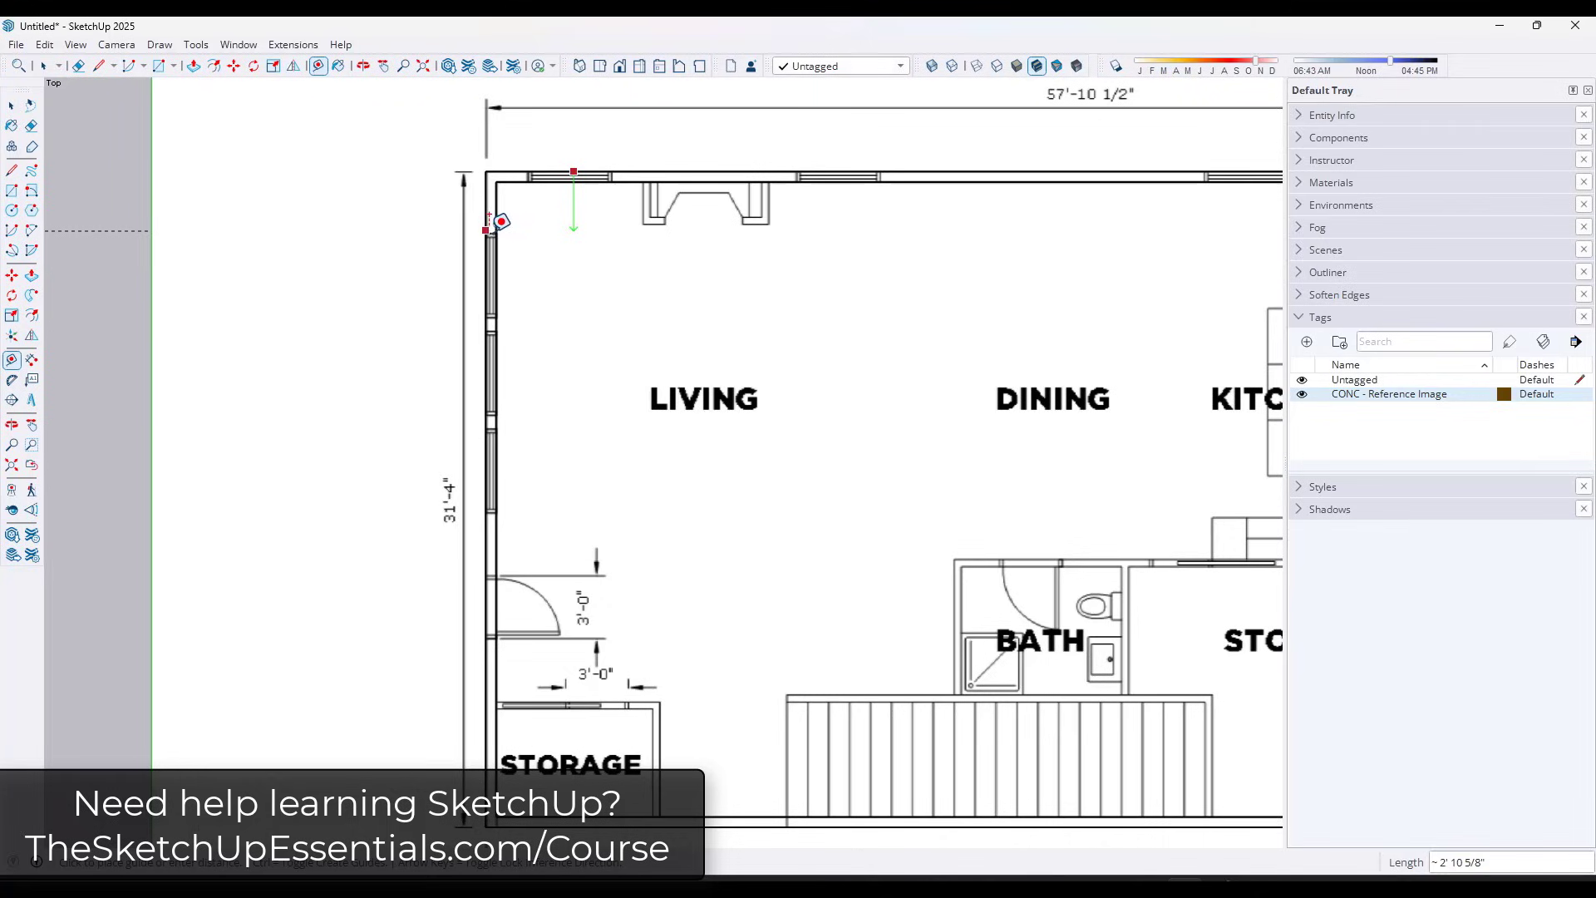
{"action": "key", "text": "space"}
Place a Tape Measure guide 2' 11.5" in from the upper exterior wall, at the near edge of the living room side wall's first window
{"action": "left_click", "coordinate": [12, 359]}
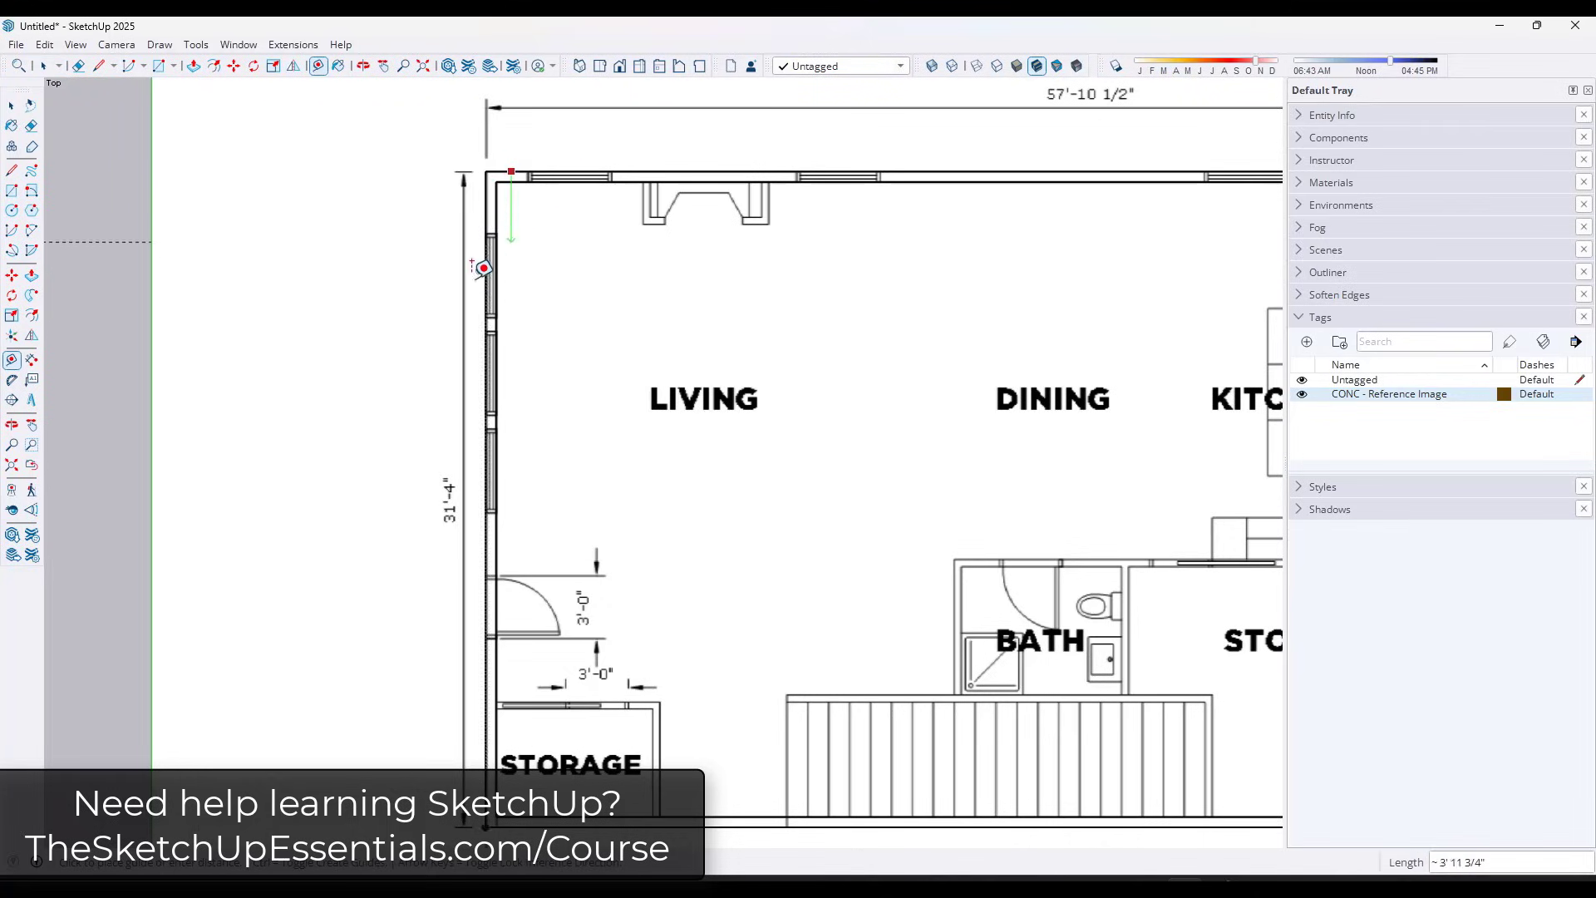
{"action": "middle_click_drag", "start_coordinate": [474, 261], "coordinate": [545, 378]}
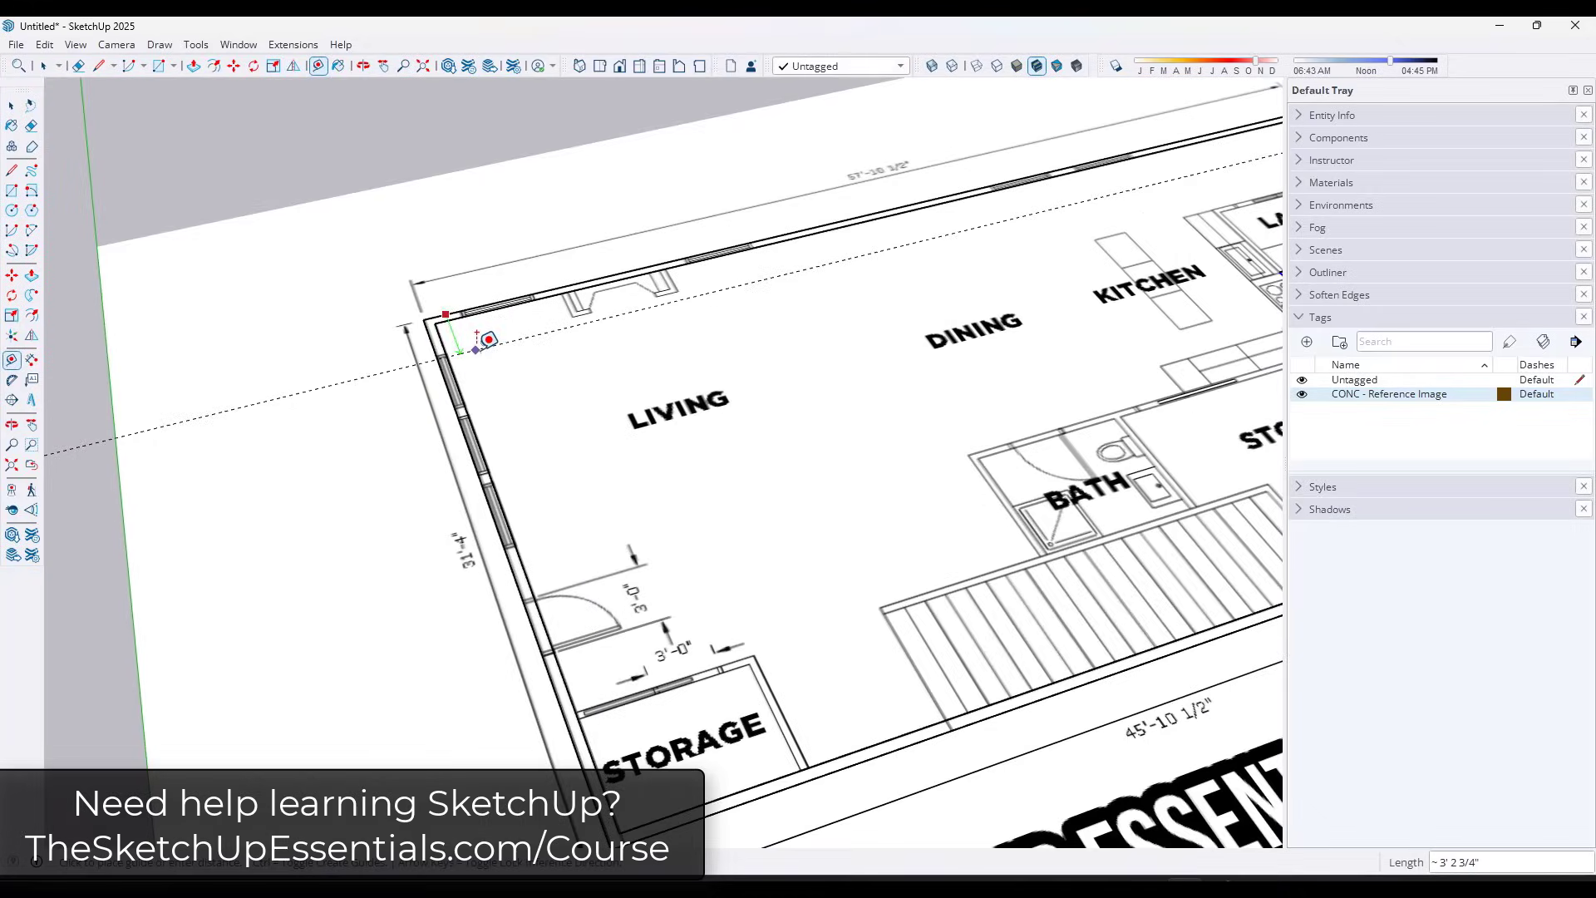
{"action": "scroll", "coordinate": [479, 337], "scroll_direction": "up", "scroll_amount": 1}
{"action": "middle_click_drag", "start_coordinate": [480, 337], "coordinate": [463, 346]}
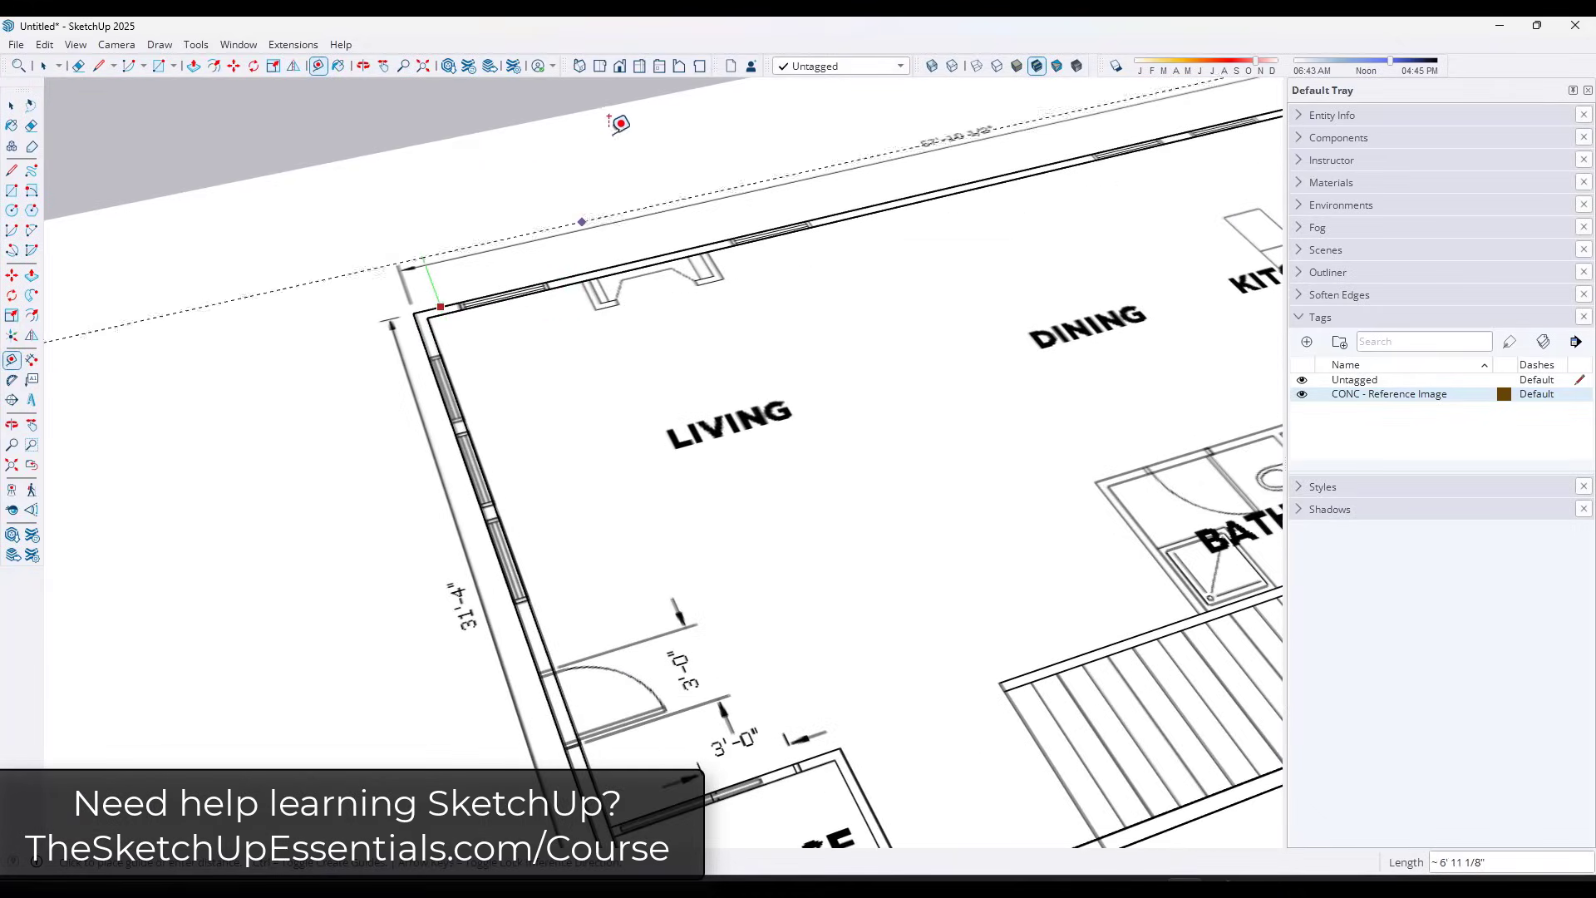
{"action": "left_click", "coordinate": [599, 65]}
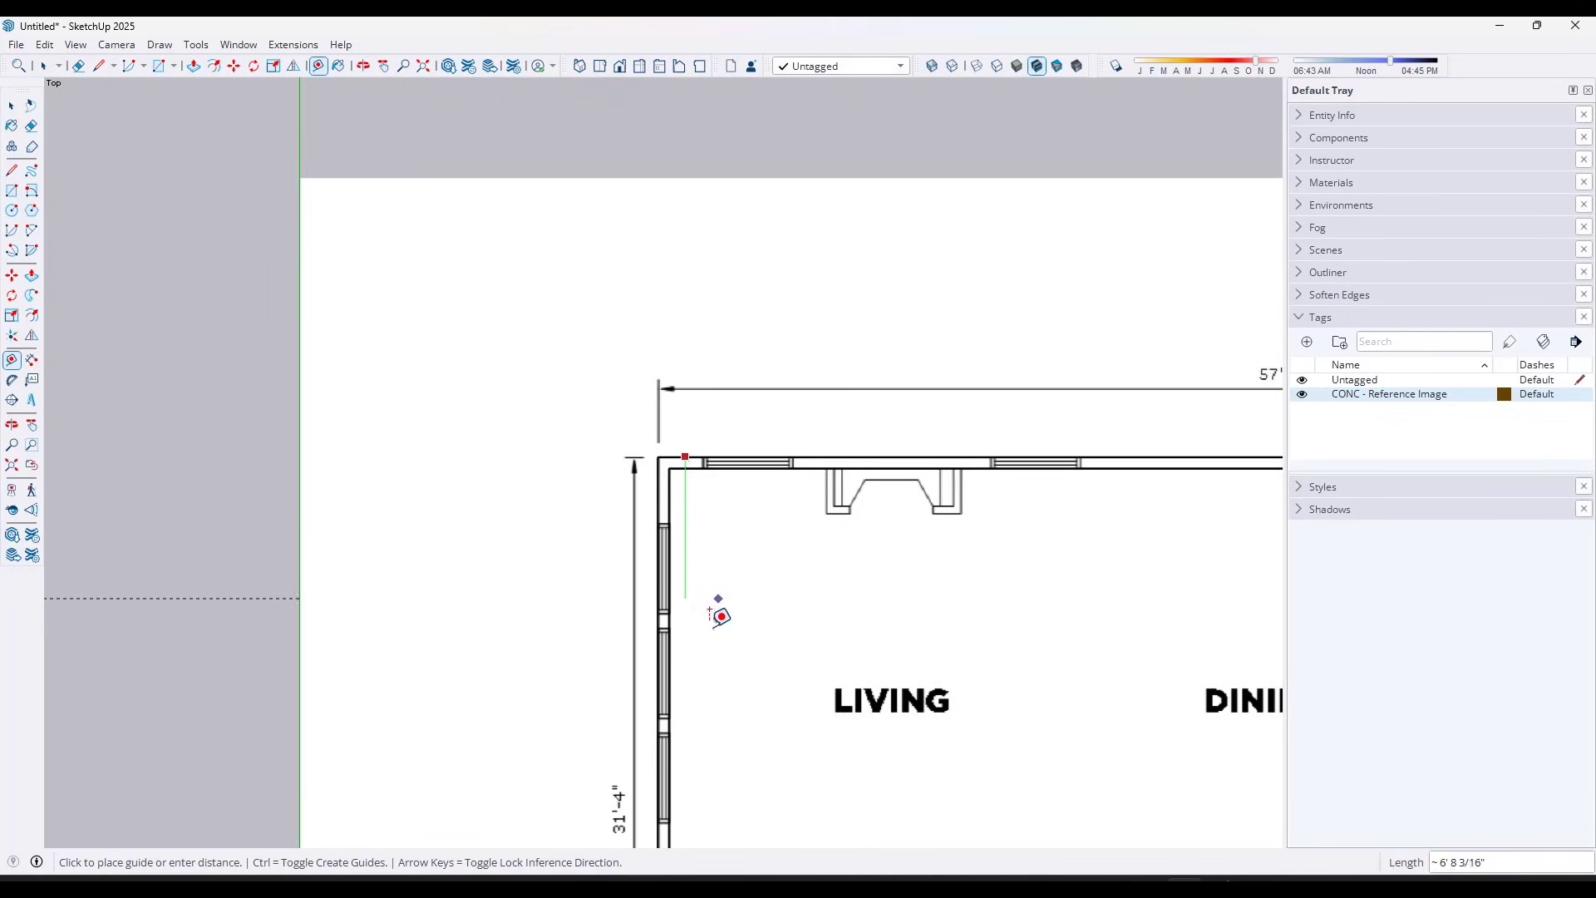
{"action": "middle_click_drag", "start_coordinate": [716, 610], "coordinate": [946, 281]}
{"action": "scroll", "coordinate": [945, 281], "scroll_direction": "down", "scroll_amount": 3}
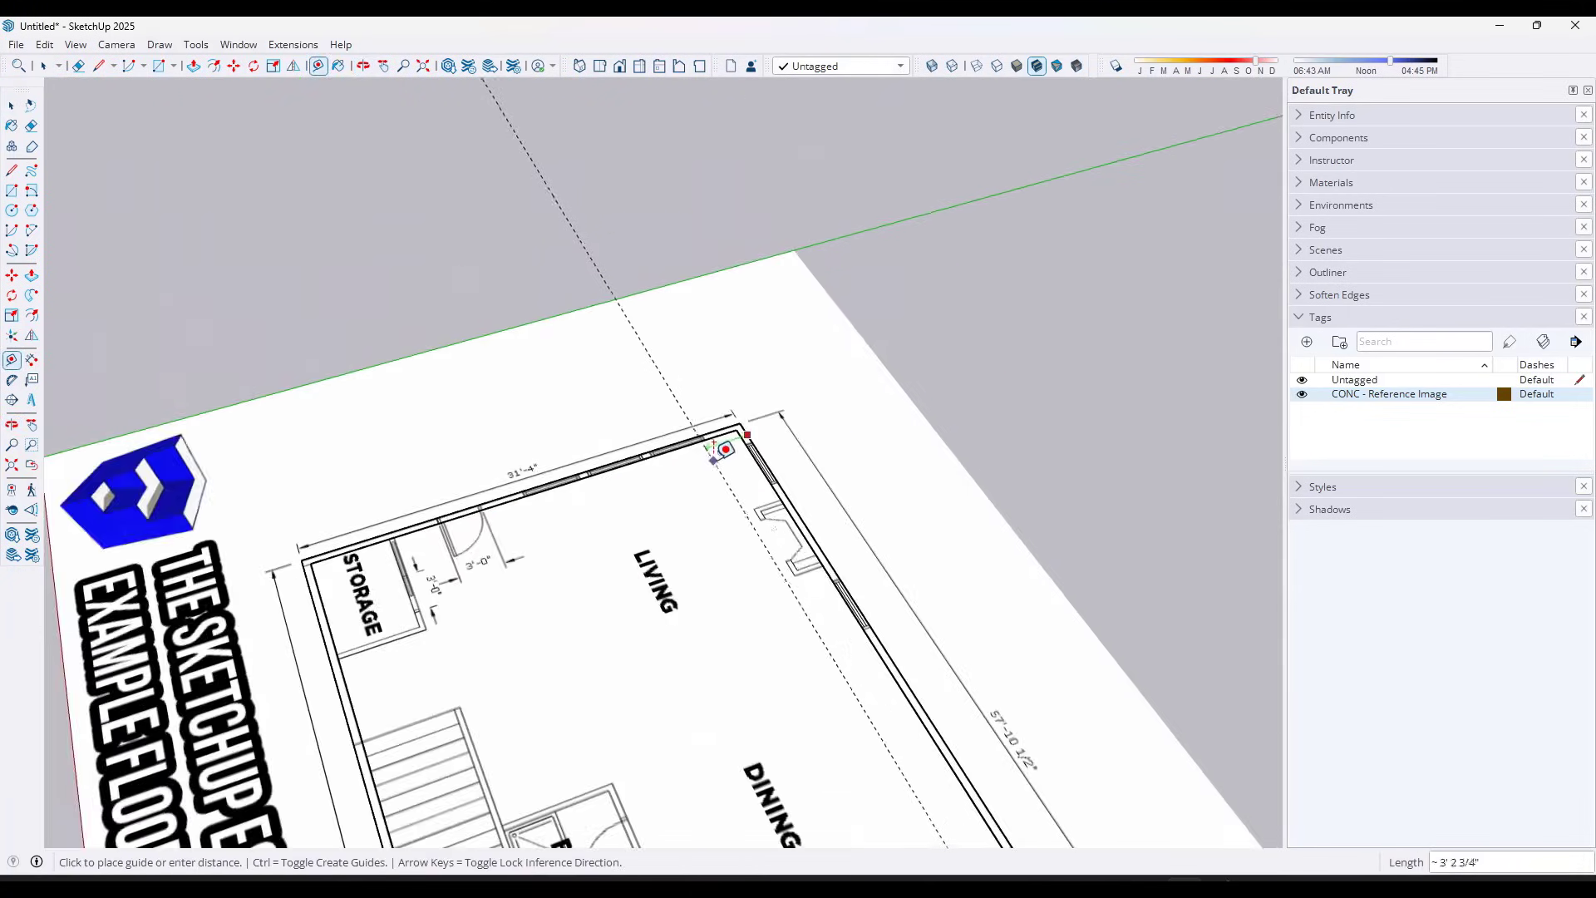
{"action": "scroll", "coordinate": [726, 435], "scroll_direction": "up", "scroll_amount": 5}
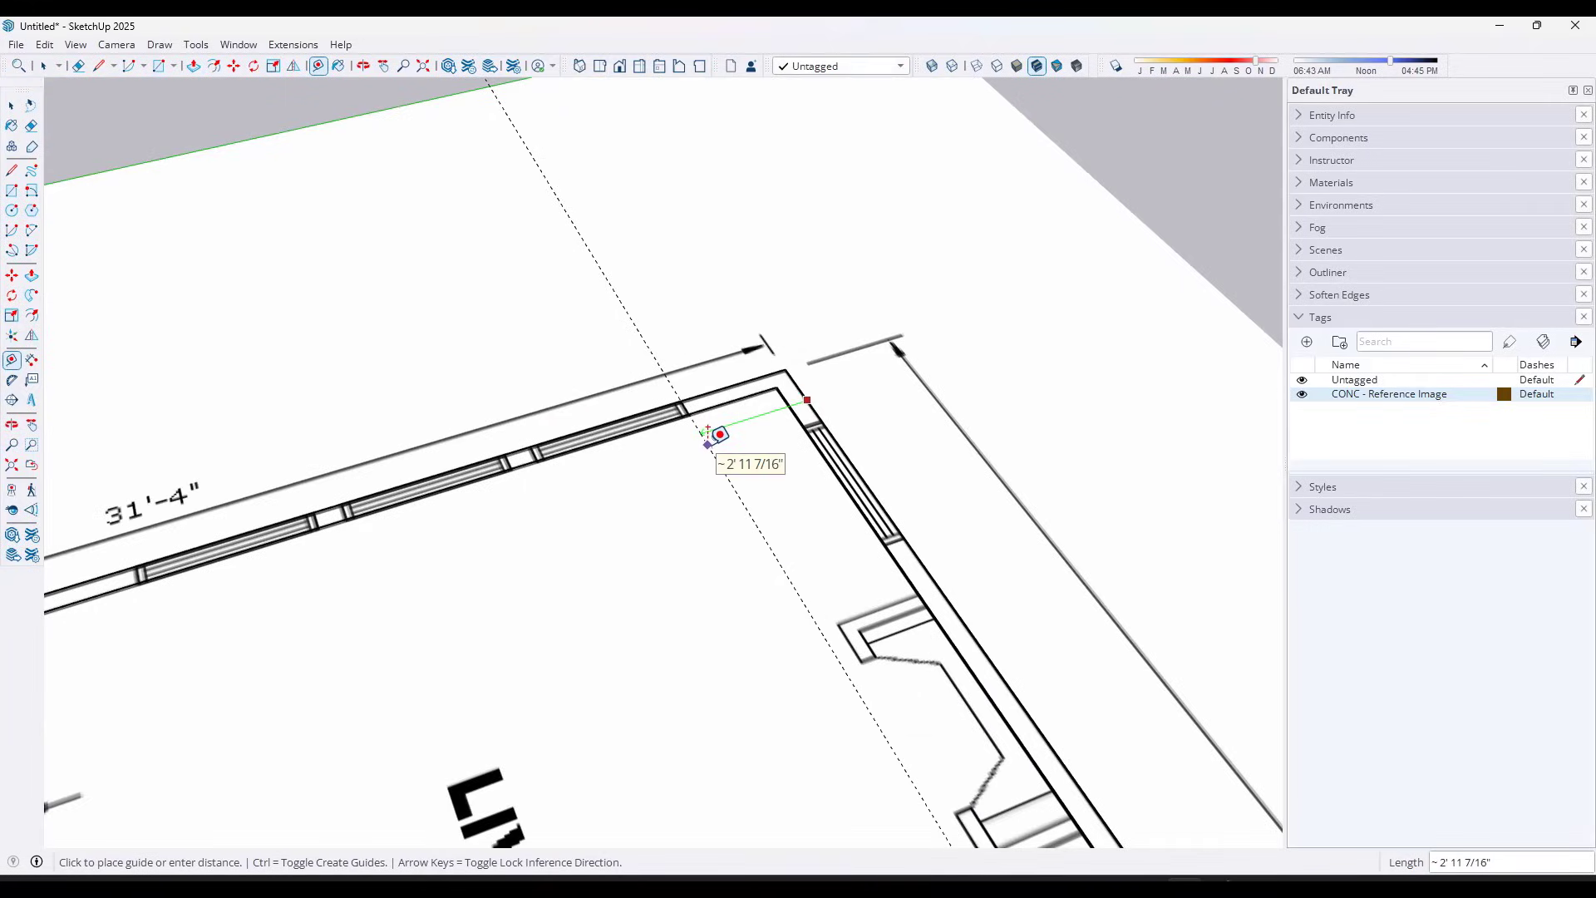
{"action": "scroll", "coordinate": [720, 434], "scroll_direction": "up", "scroll_amount": 3}
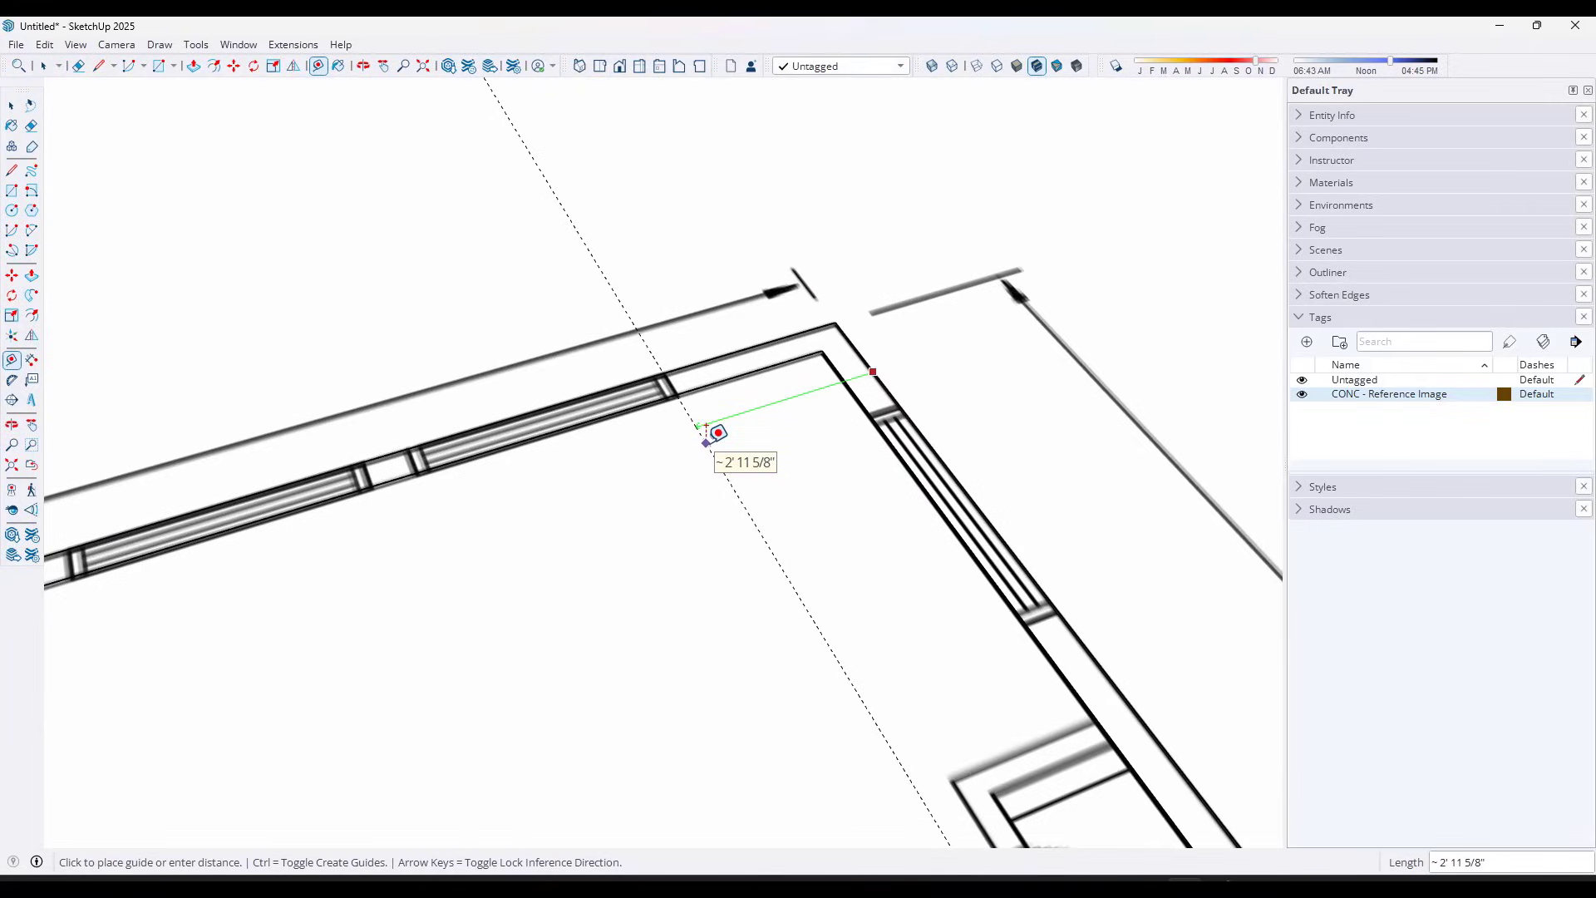
{"action": "scroll", "coordinate": [709, 431], "scroll_direction": "up", "scroll_amount": 3}
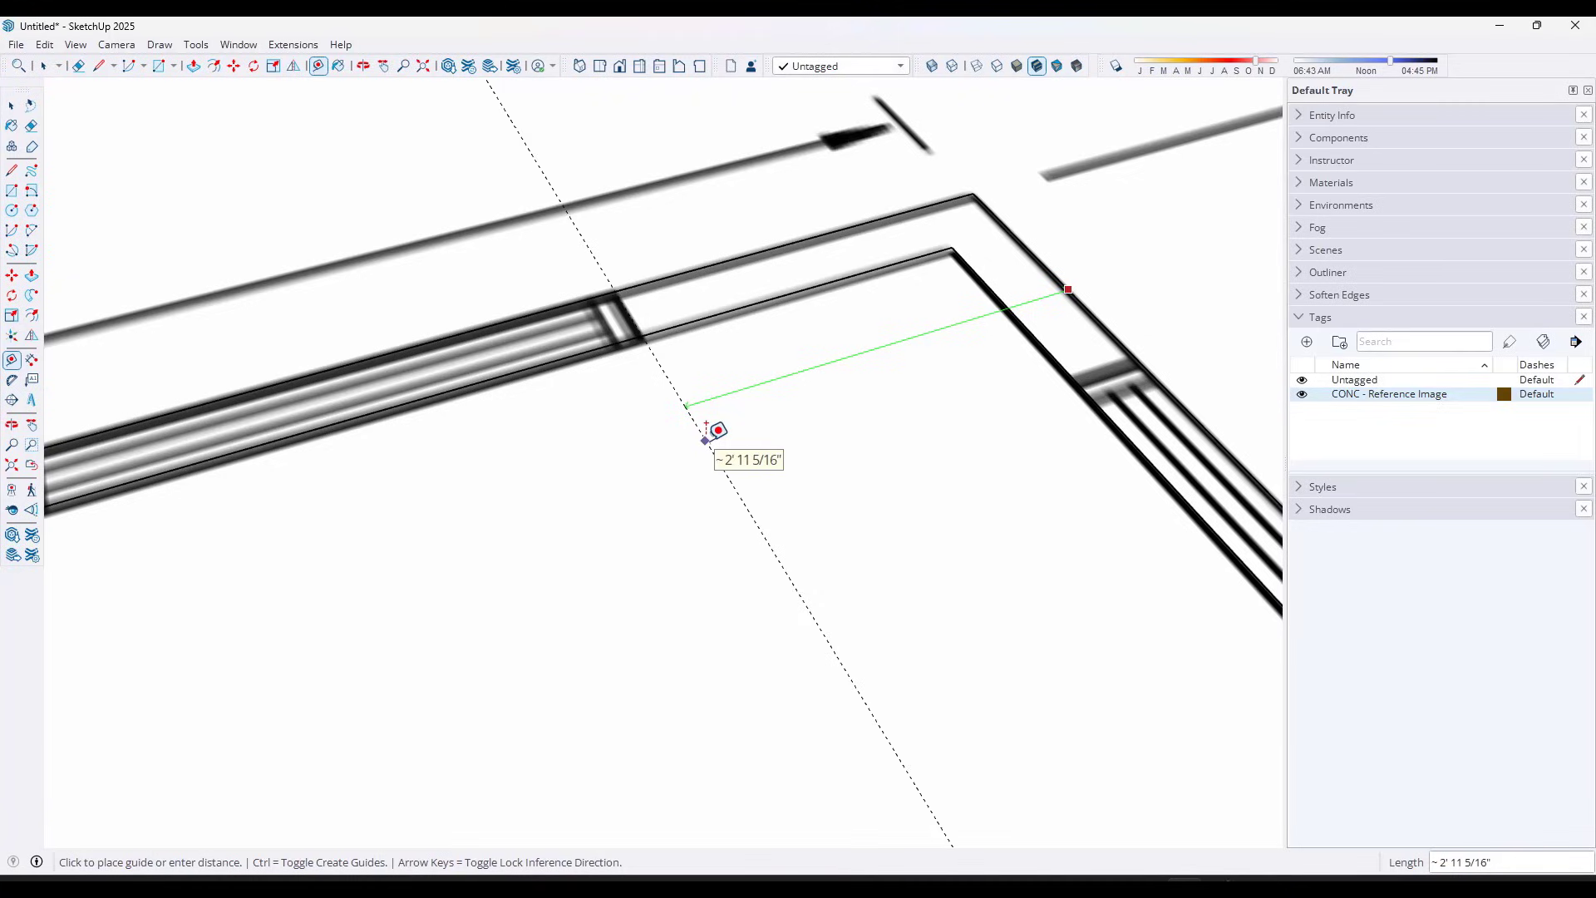
{"action": "type", "text": "2'11.5"}
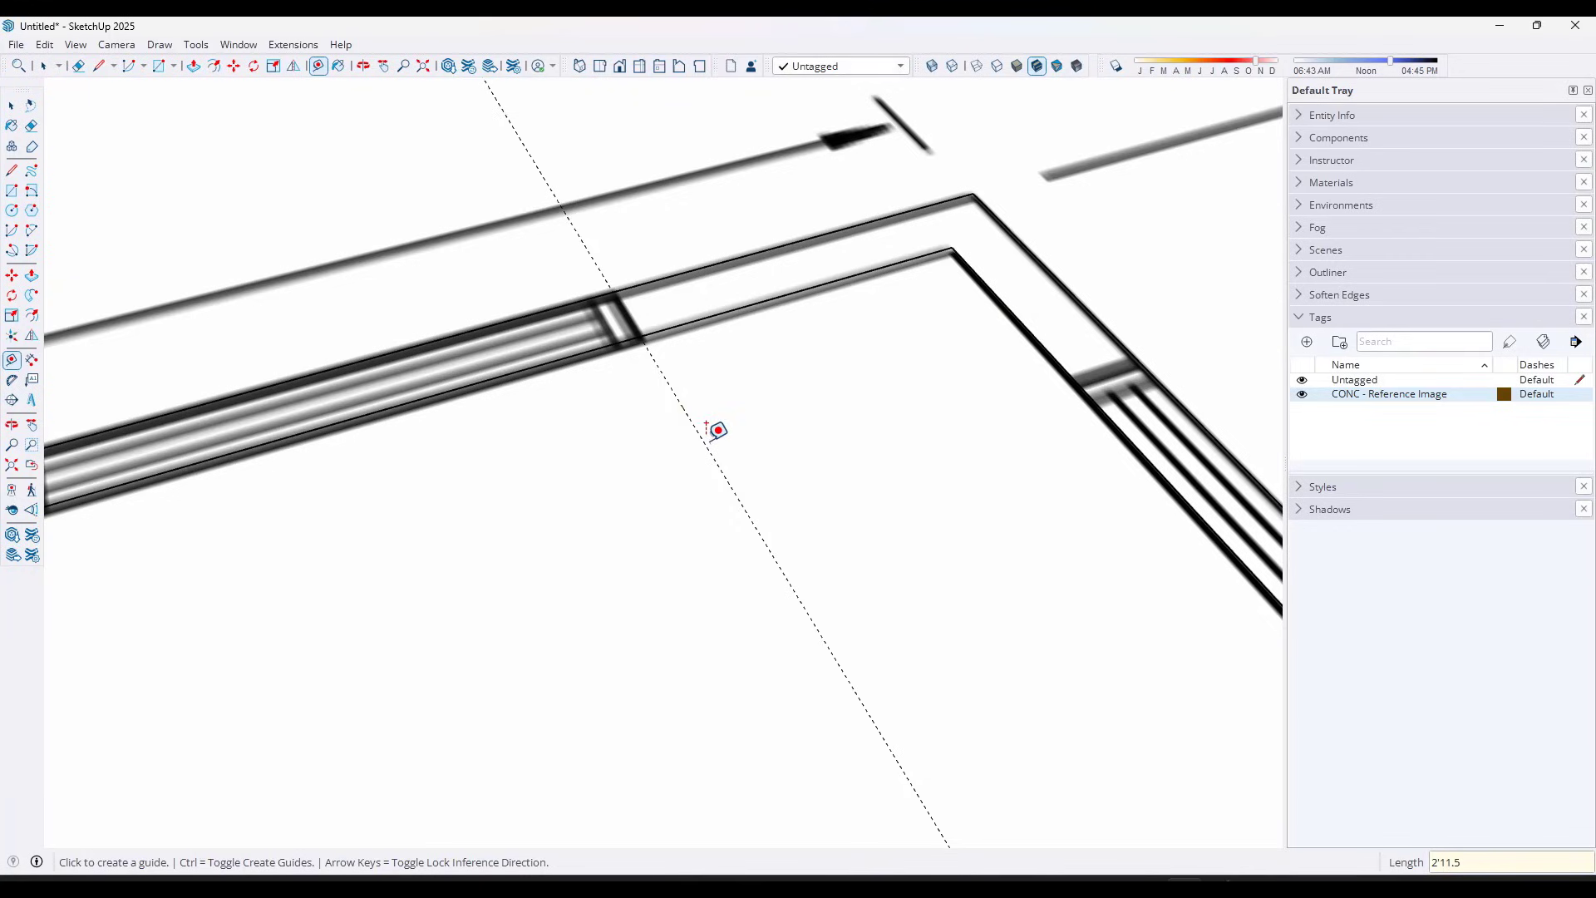
Place a guide 4' from the first guide to mark the far edge of the side wall's first window
{"action": "left_click", "coordinate": [704, 426]}
{"action": "scroll", "coordinate": [704, 425], "scroll_direction": "down", "scroll_amount": 2}
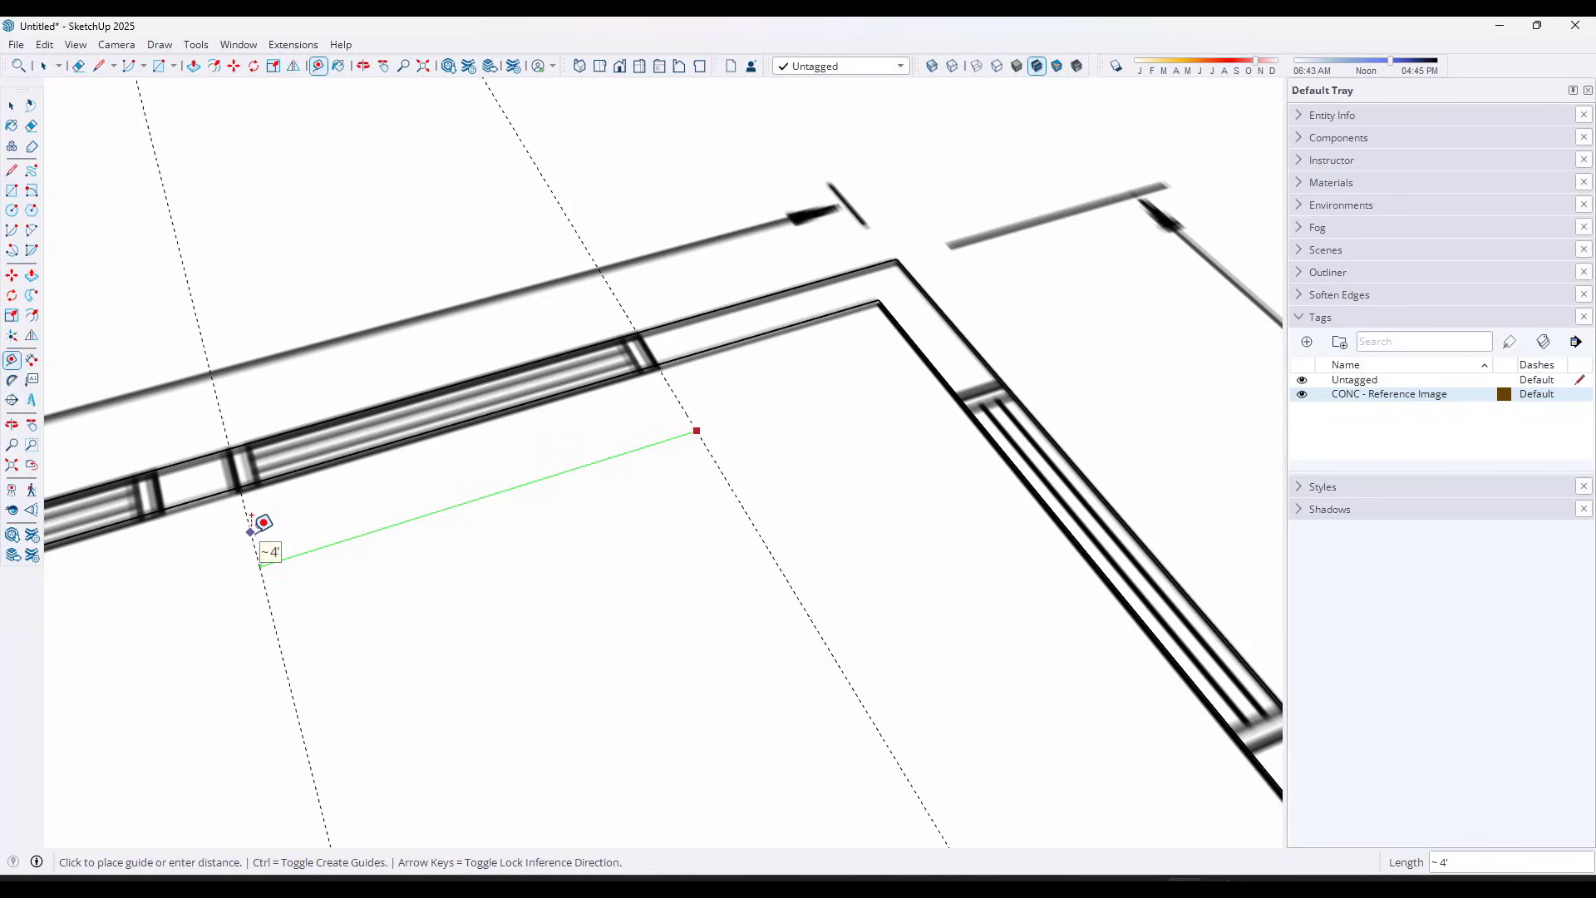
{"action": "type", "text": "4'"}
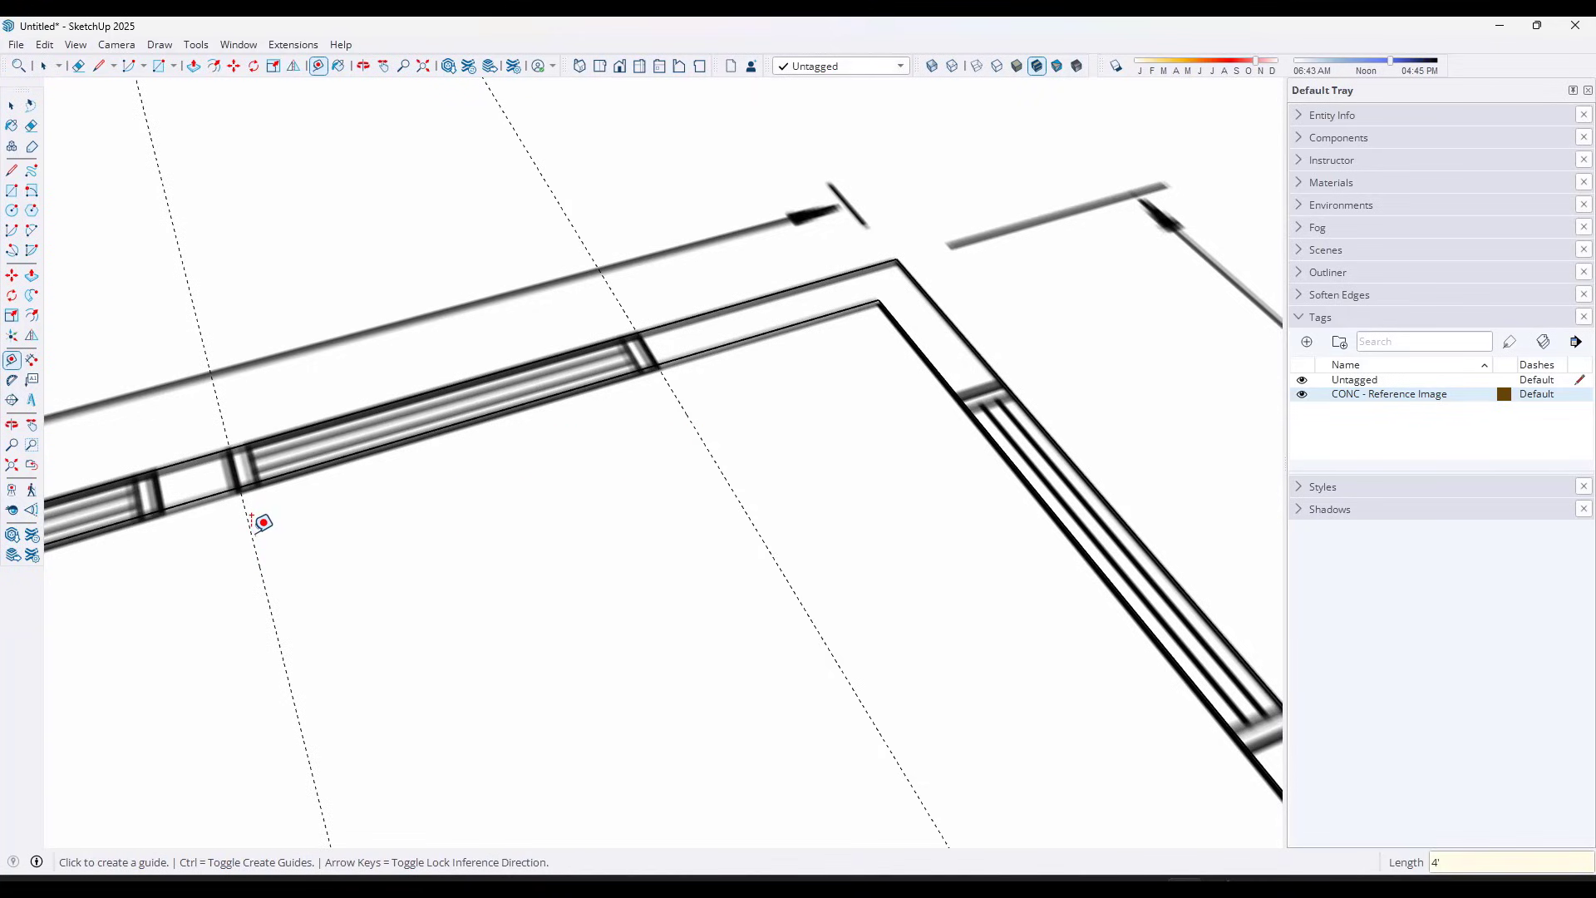
{"action": "key", "text": "Return"}
Place a guide 8" beyond the first window's far edge to mark the start of the middle window
{"action": "scroll", "coordinate": [374, 506], "scroll_direction": "down", "scroll_amount": 3}
{"action": "scroll", "coordinate": [527, 477], "scroll_direction": "up", "scroll_amount": 3}
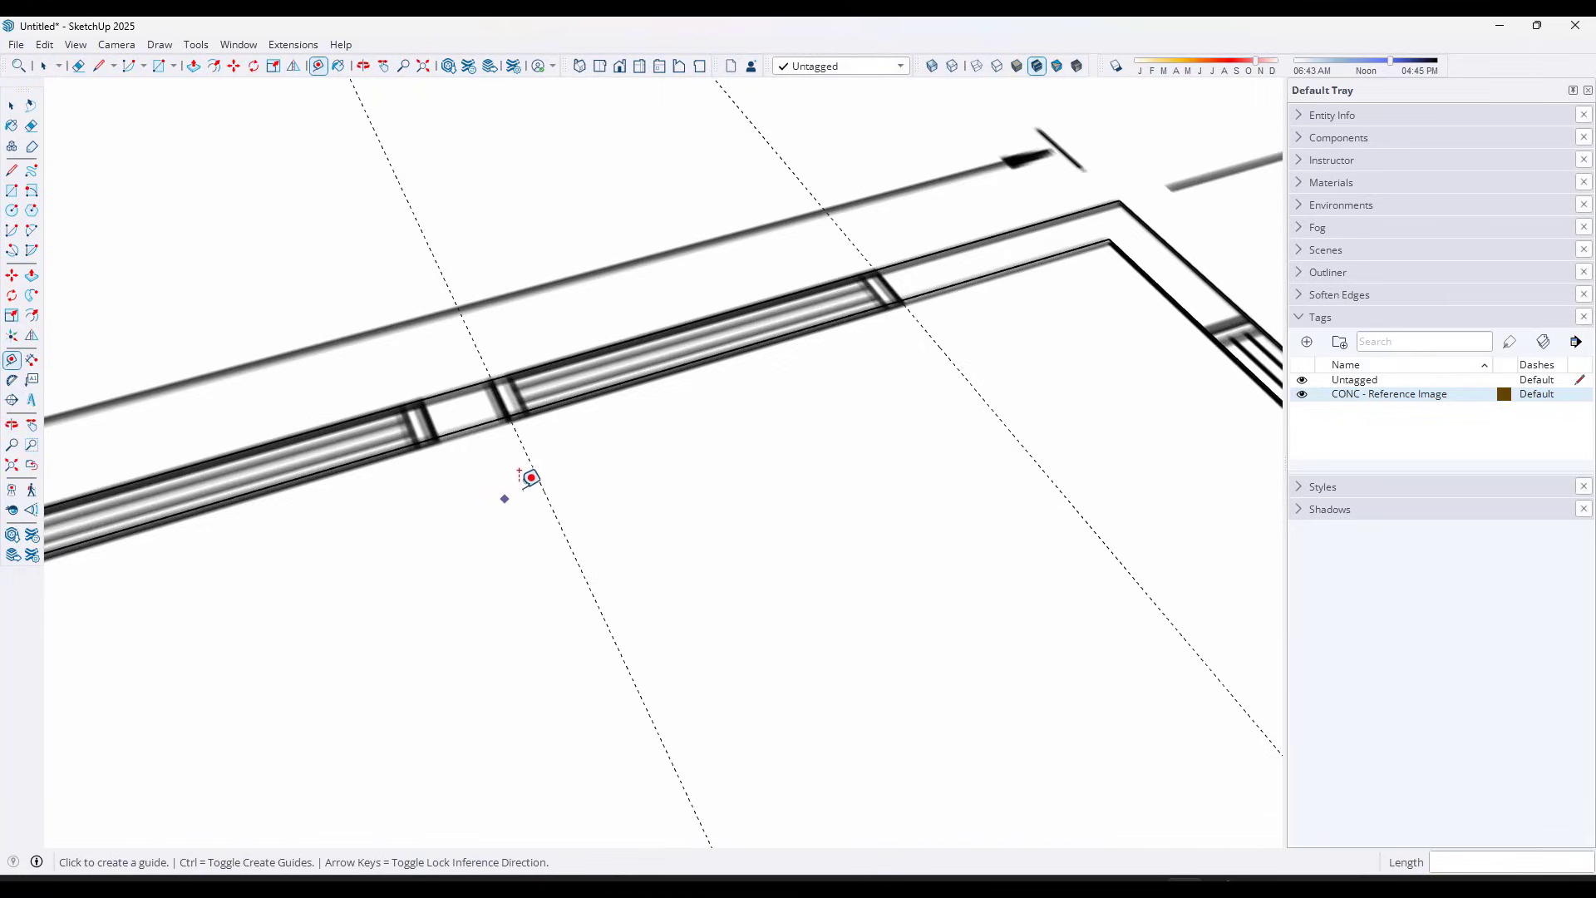
{"action": "left_click", "coordinate": [538, 478]}
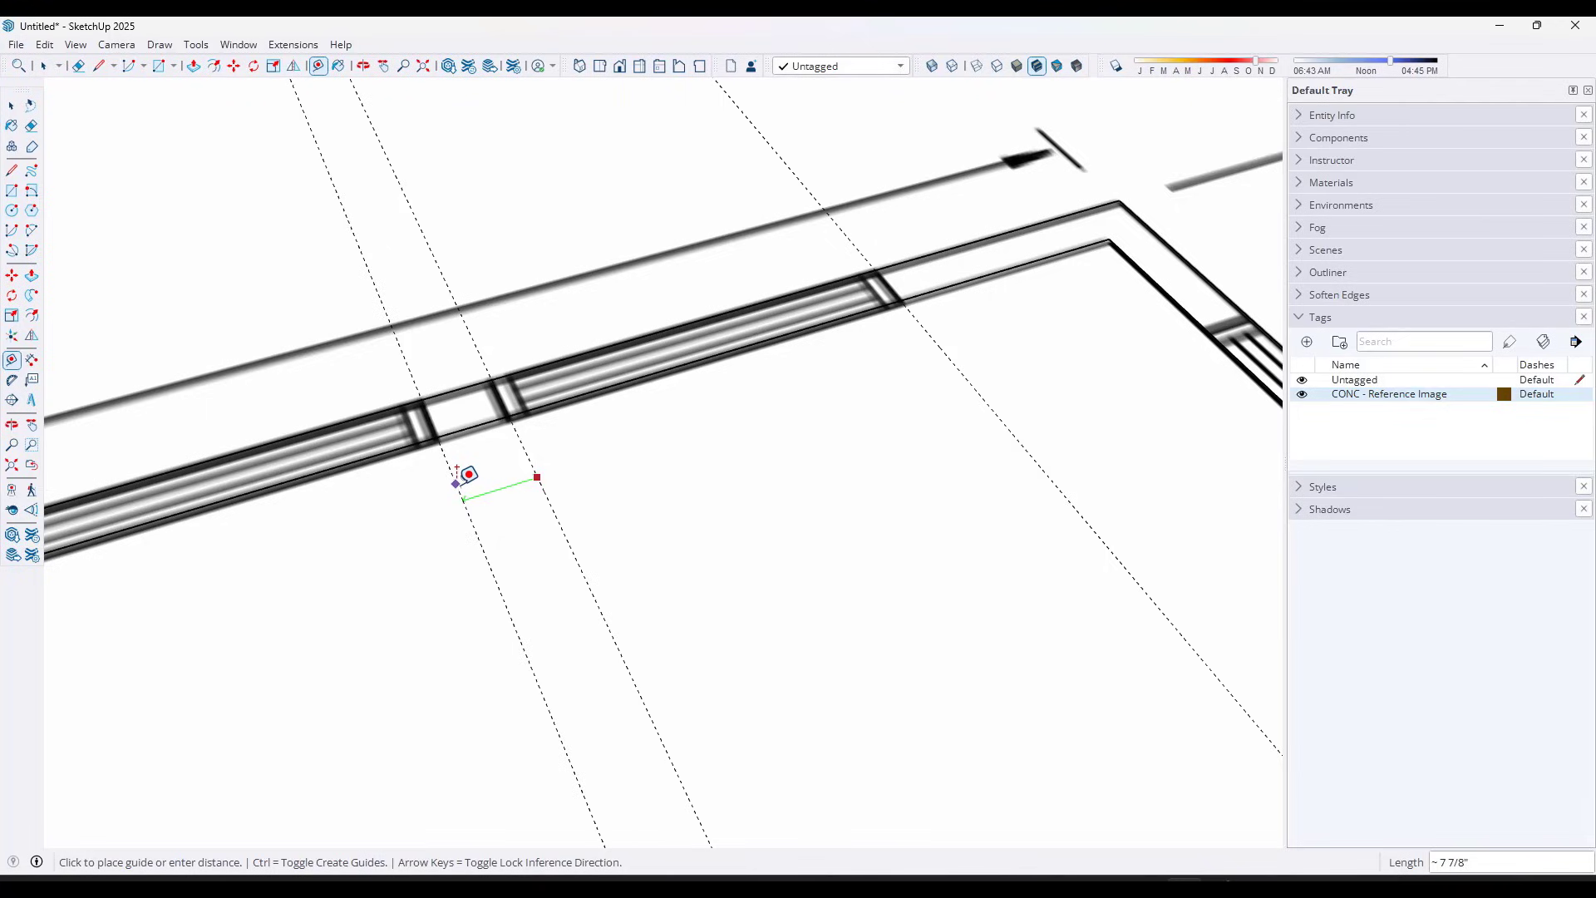
{"action": "scroll", "coordinate": [469, 474], "scroll_direction": "up", "scroll_amount": 3}
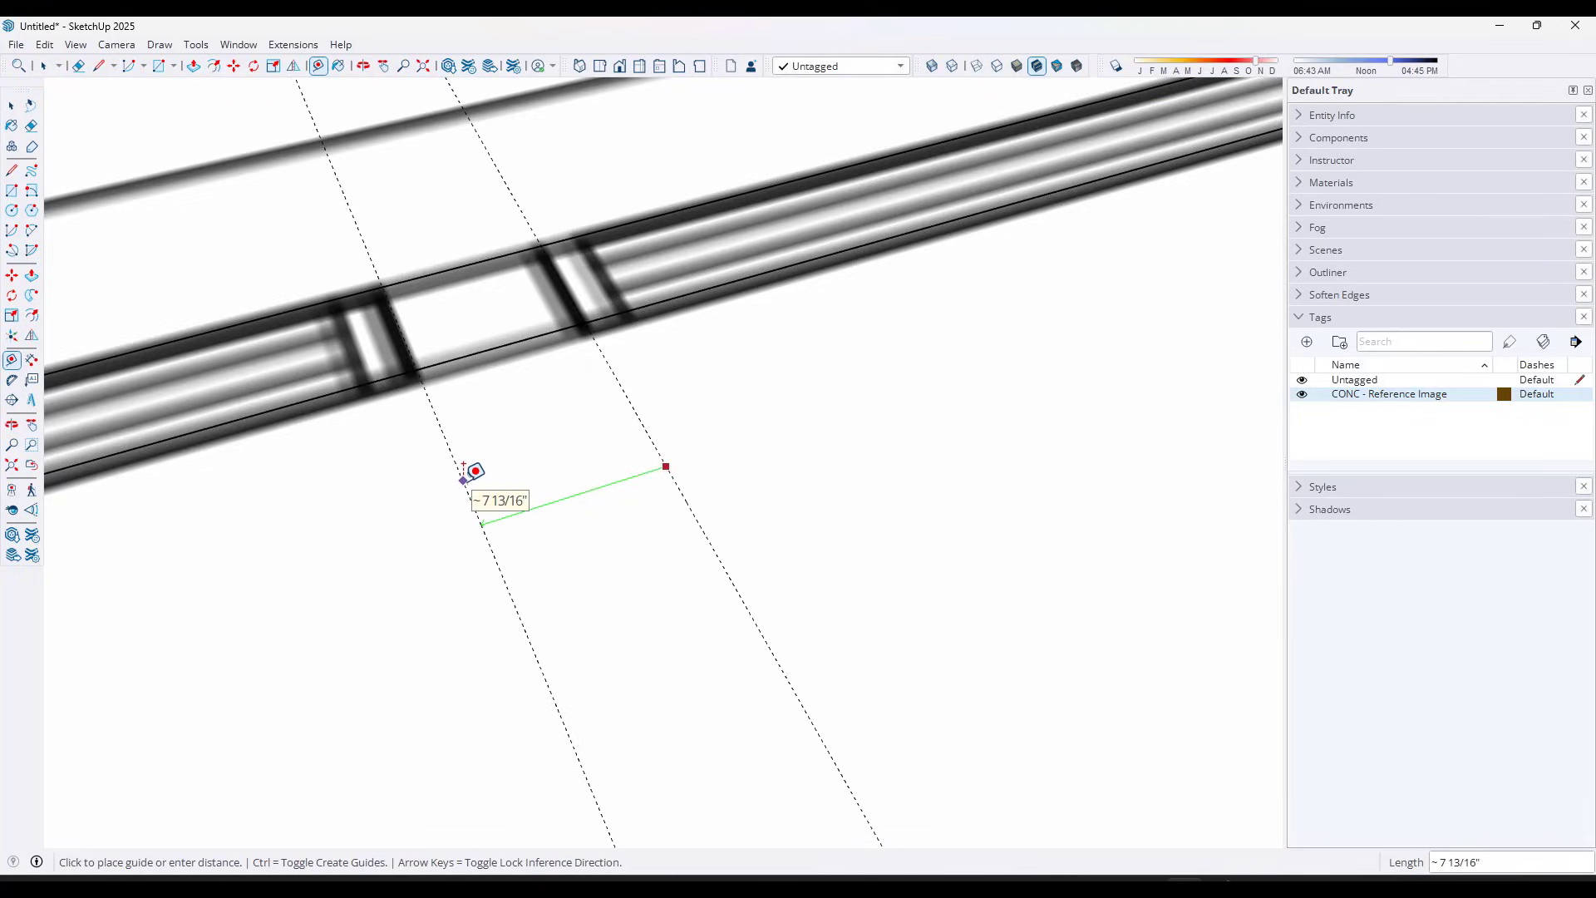
{"action": "left_click", "coordinate": [464, 472]}
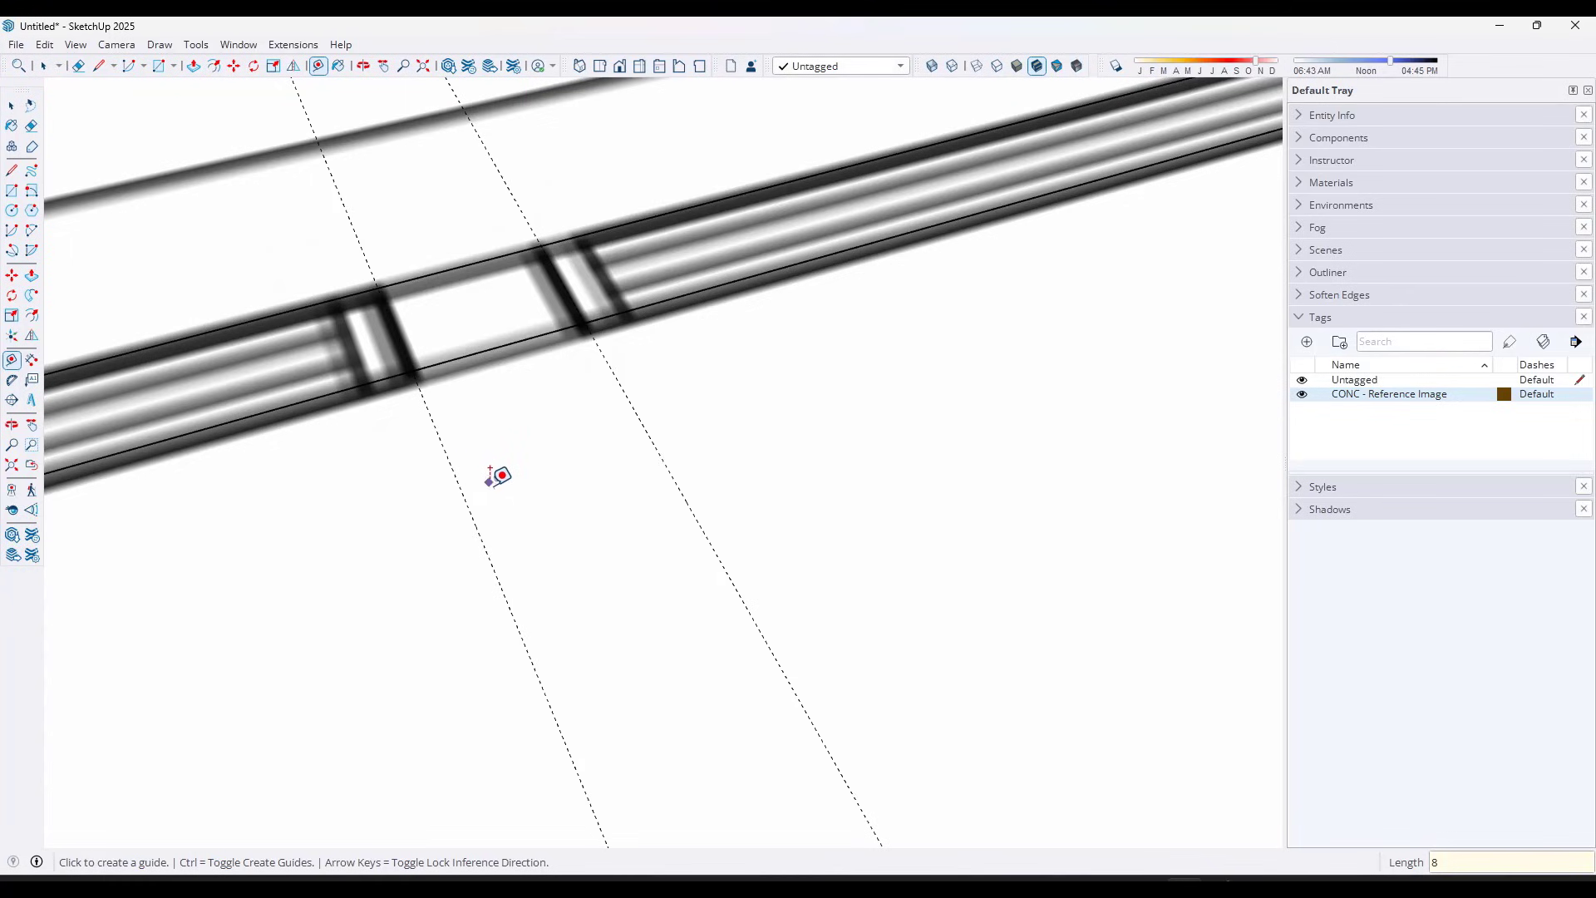
Place a guide 4' from the middle window's starting guide to mark that window's far edge
{"action": "scroll", "coordinate": [494, 478], "scroll_direction": "down", "scroll_amount": 2}
{"action": "left_click", "coordinate": [474, 500]}
{"action": "type", "text": "4"}
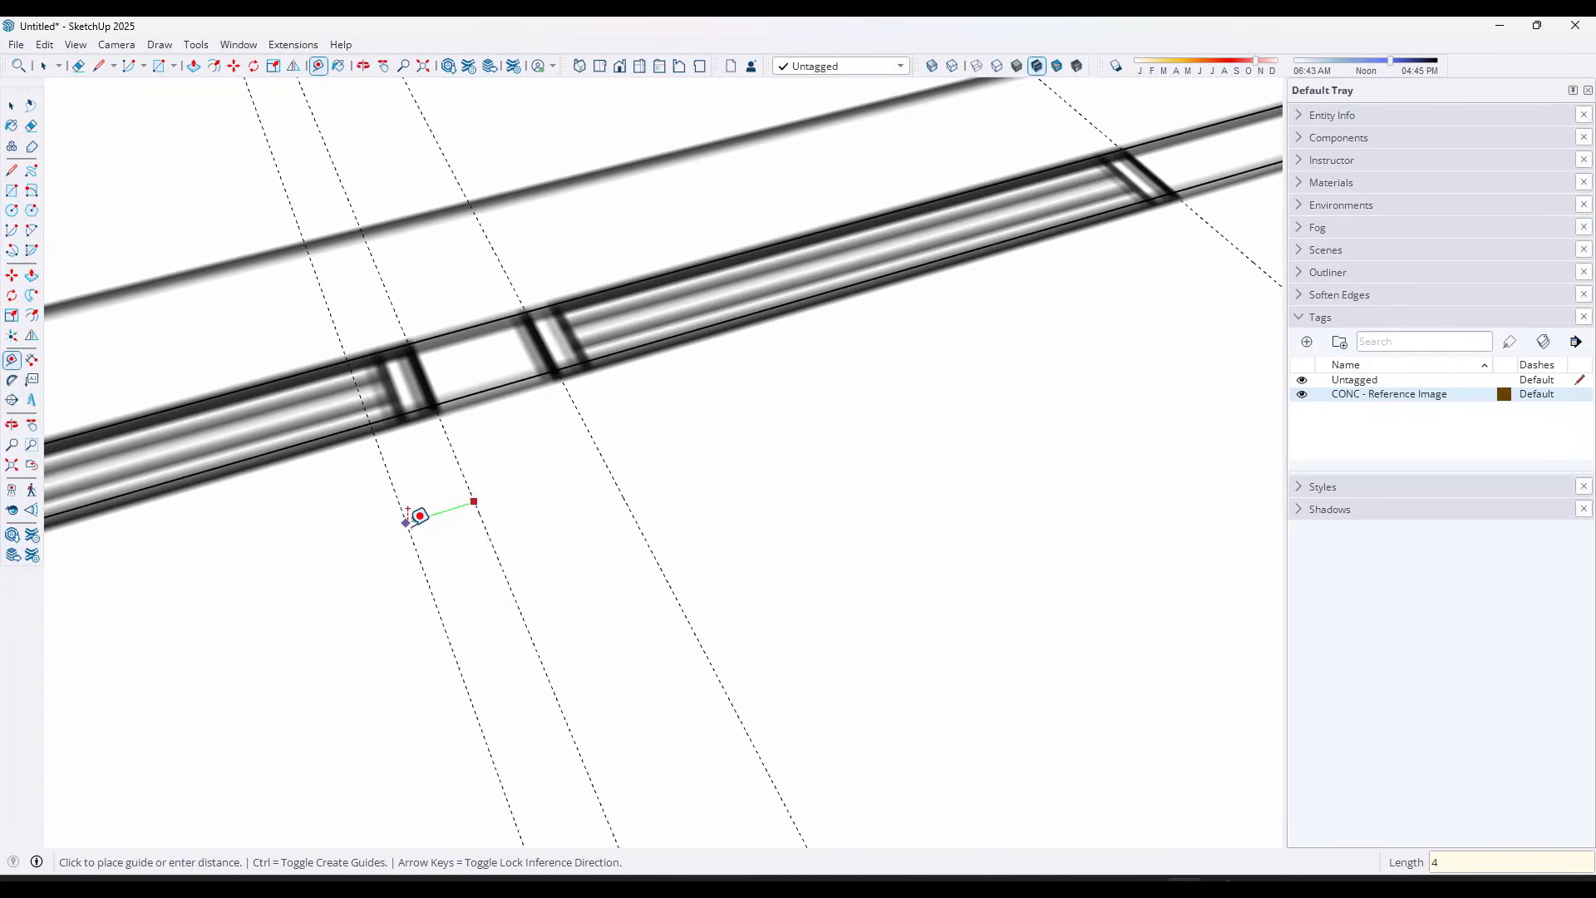
{"action": "type", "text": "'"}
{"action": "key", "text": "Return"}
Copy the middle window's two guides 4' 8" along the side wall to mark the third window's edges
{"action": "scroll", "coordinate": [418, 516], "scroll_direction": "down", "scroll_amount": 6}
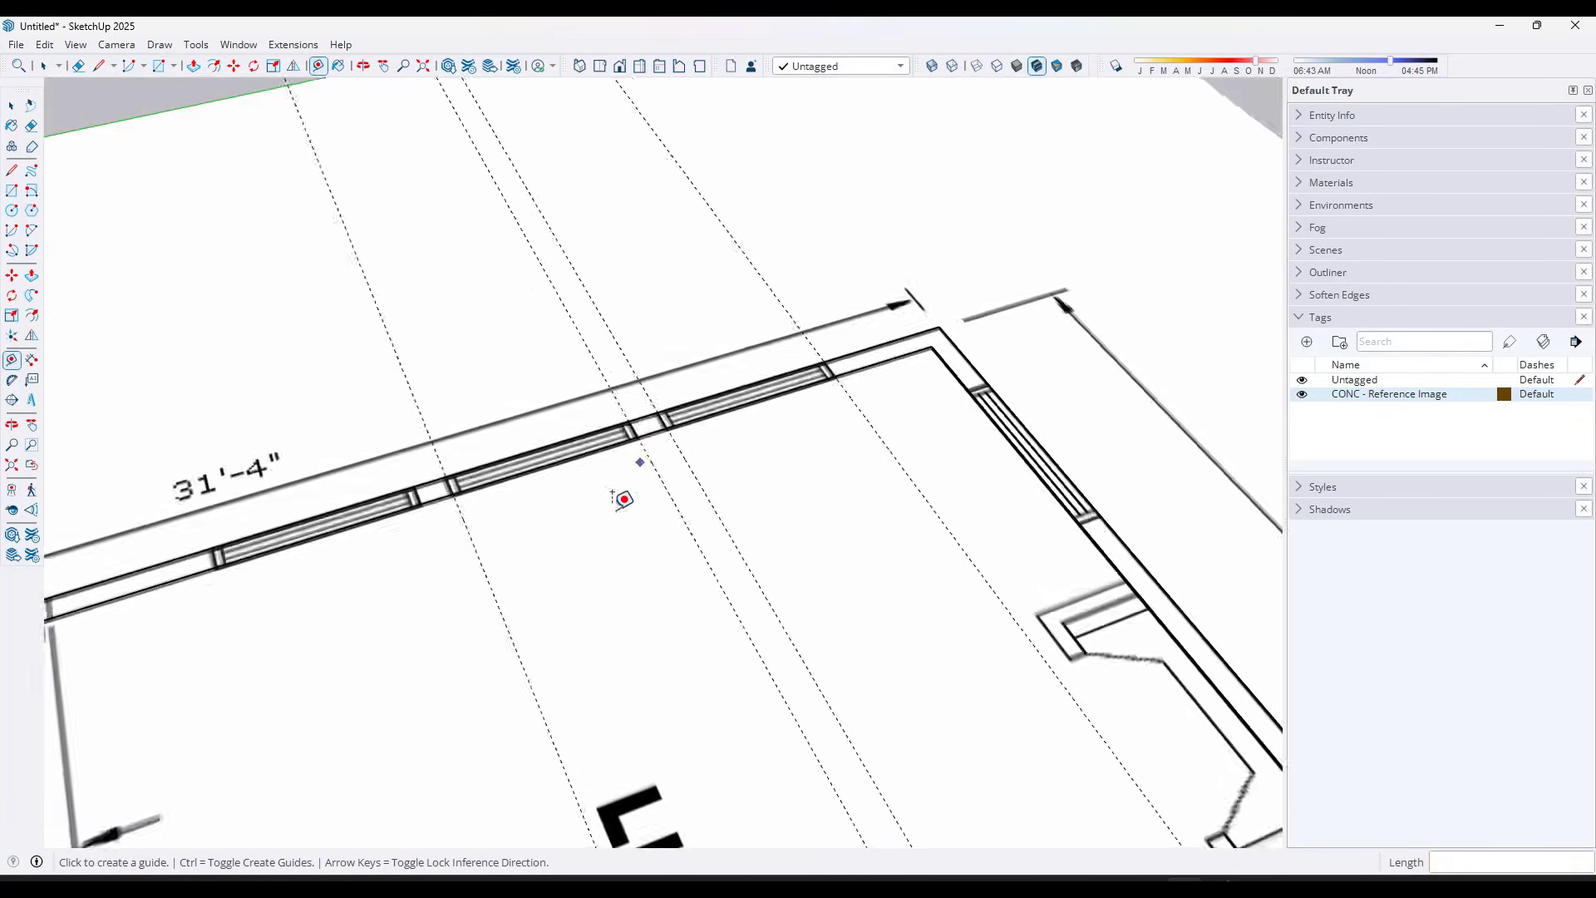
{"action": "key", "text": "space"}
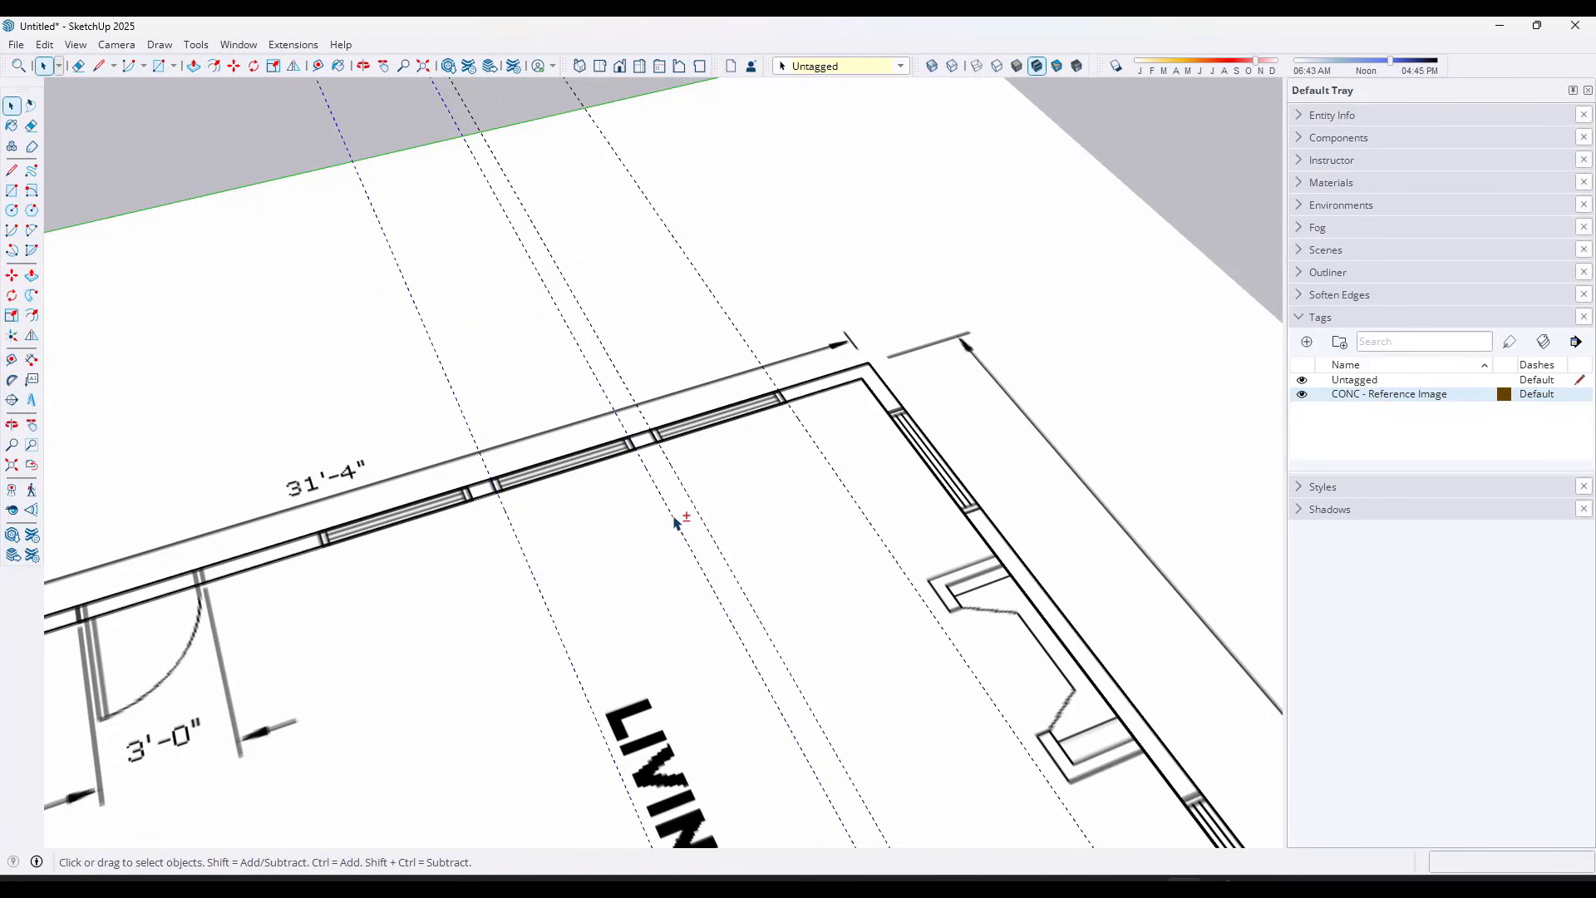
{"action": "key", "text": "m"}
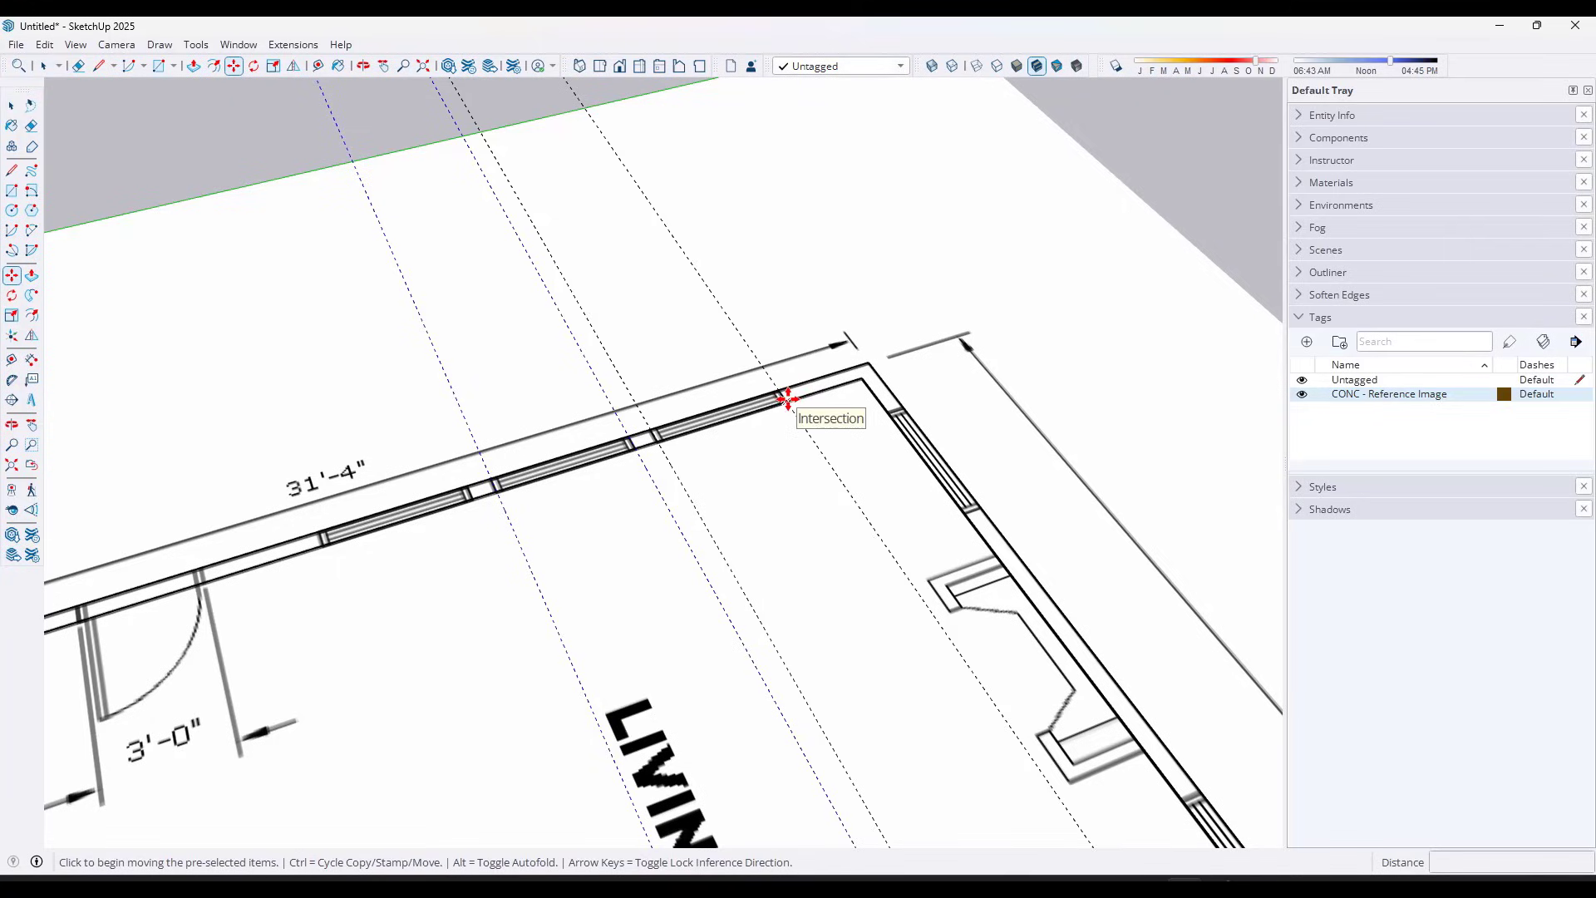
{"action": "left_click", "coordinate": [787, 400]}
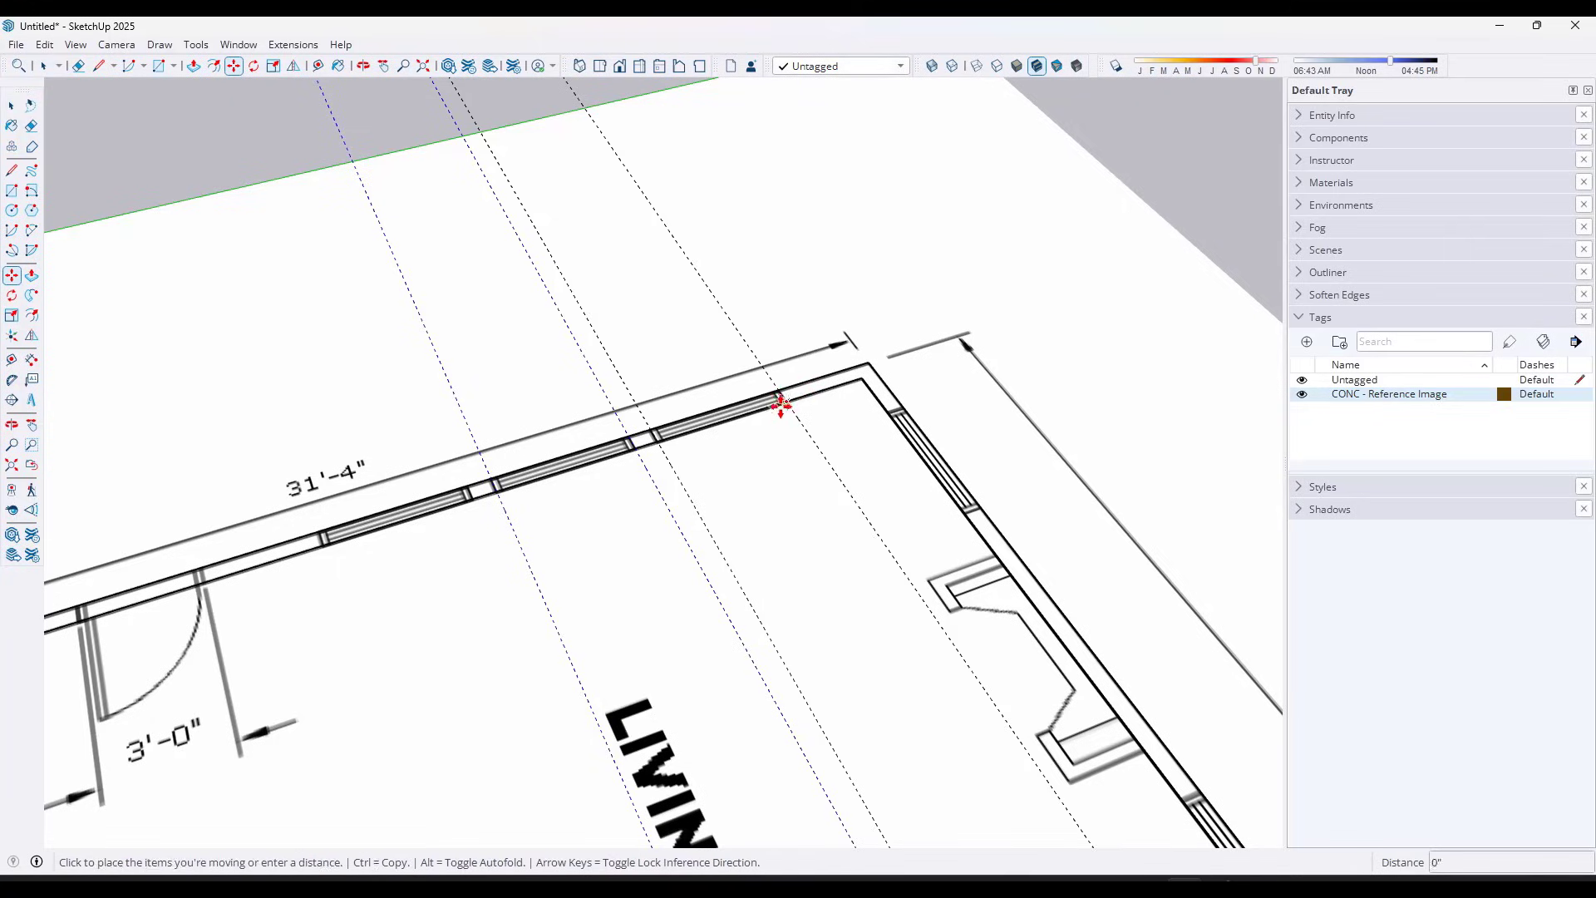
{"action": "key", "text": "ctrl"}
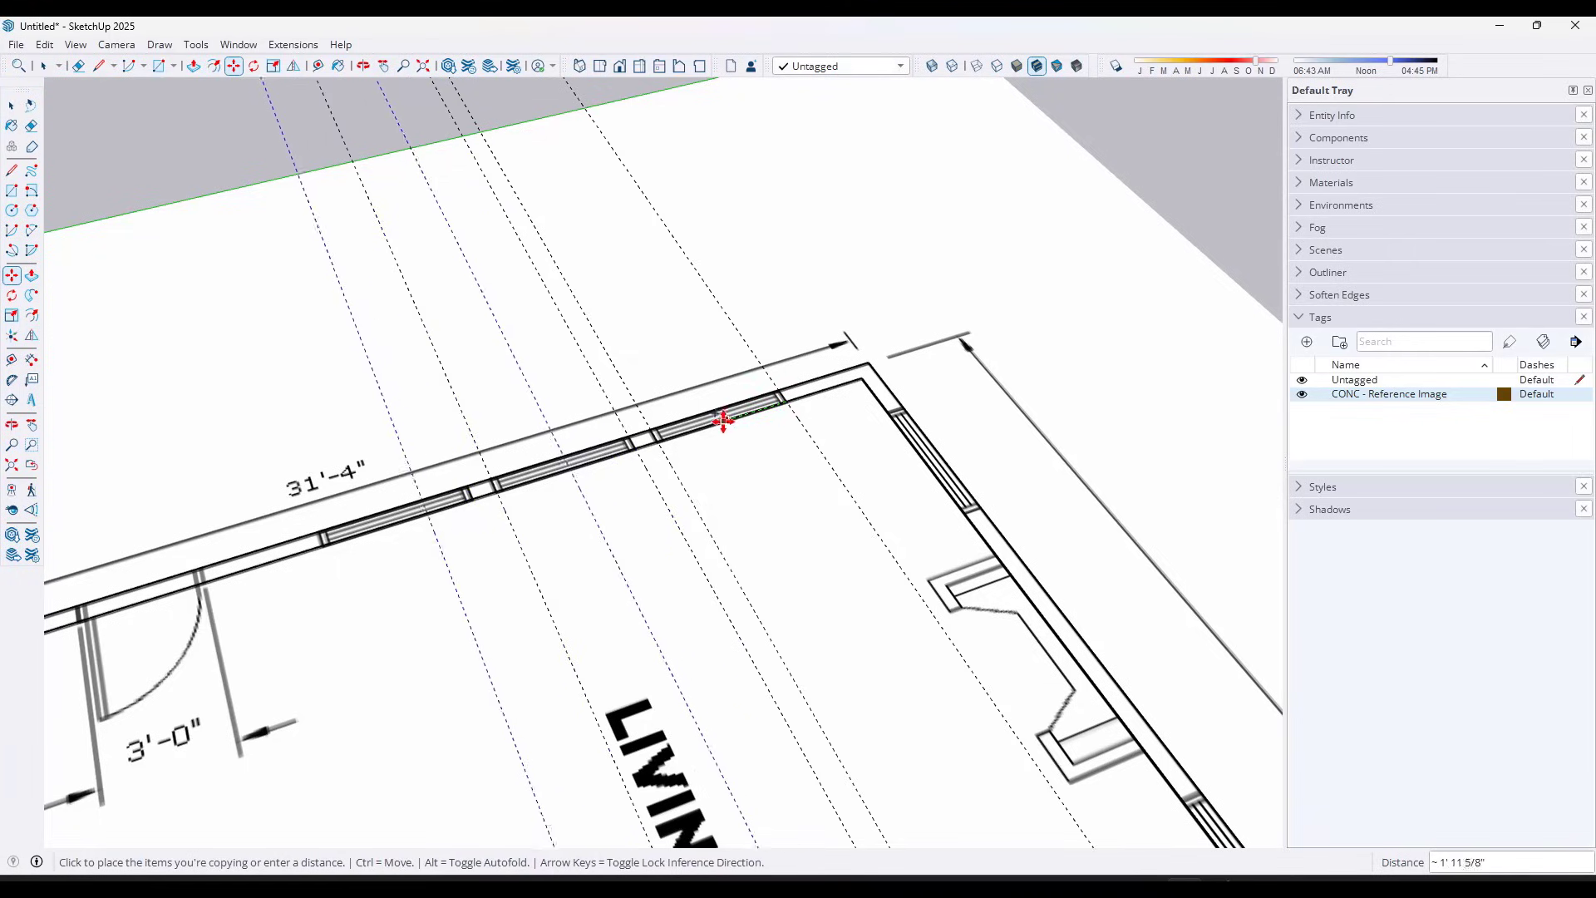
{"action": "left_click", "coordinate": [634, 447]}
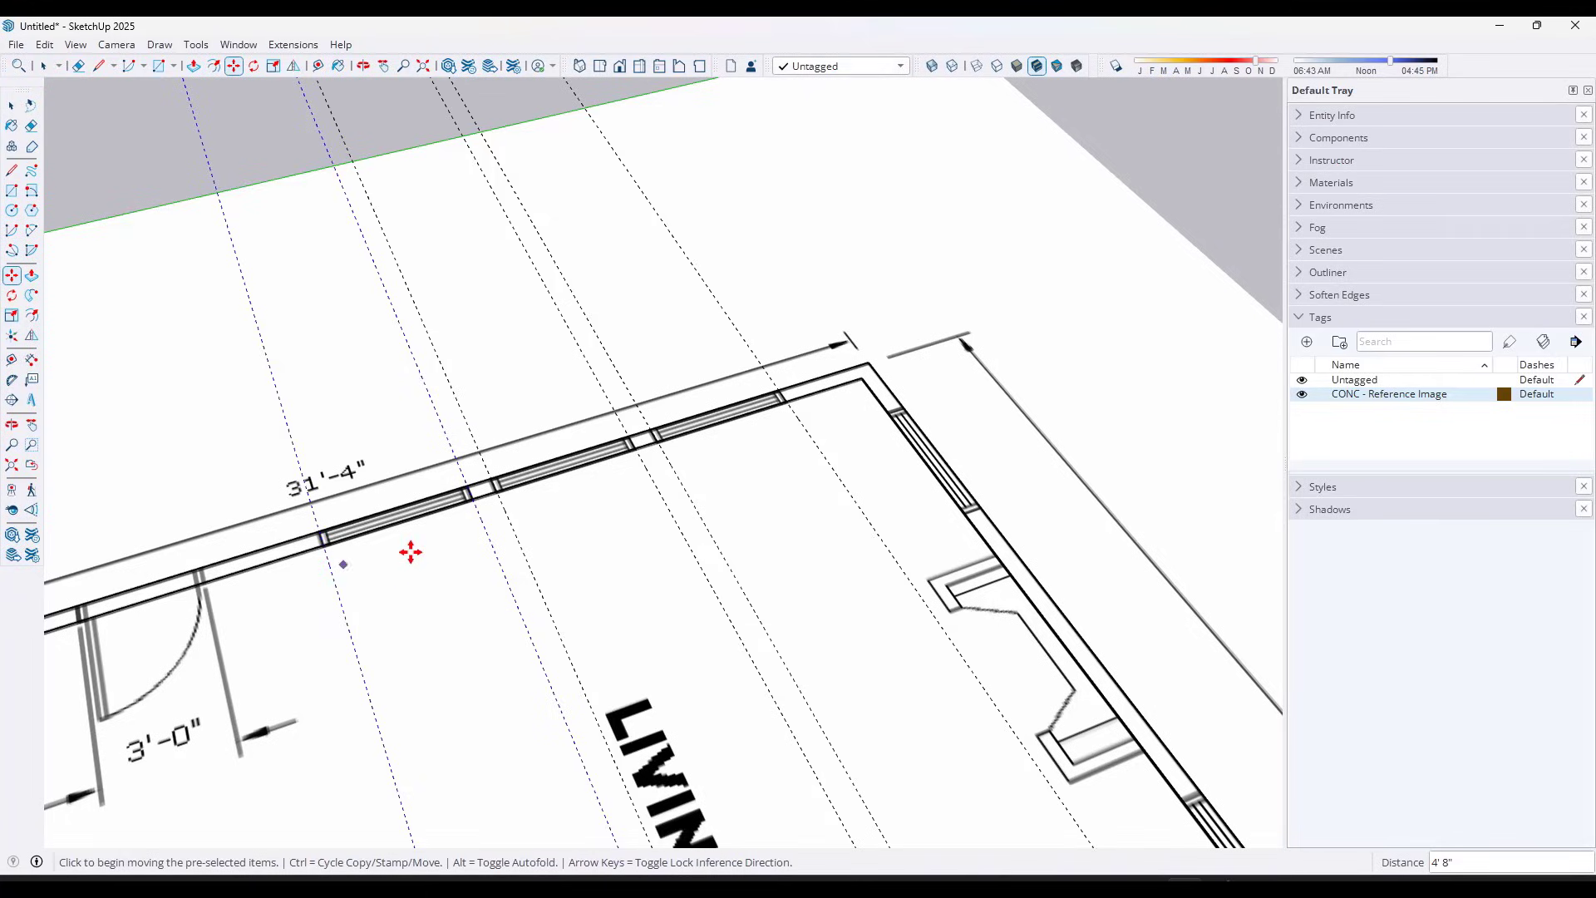
Place a guide offset from the side wall at the near edge of the long living room wall's first window
{"action": "scroll", "coordinate": [352, 503], "scroll_direction": "down", "scroll_amount": 3}
{"action": "scroll", "coordinate": [514, 435], "scroll_direction": "up", "scroll_amount": 3}
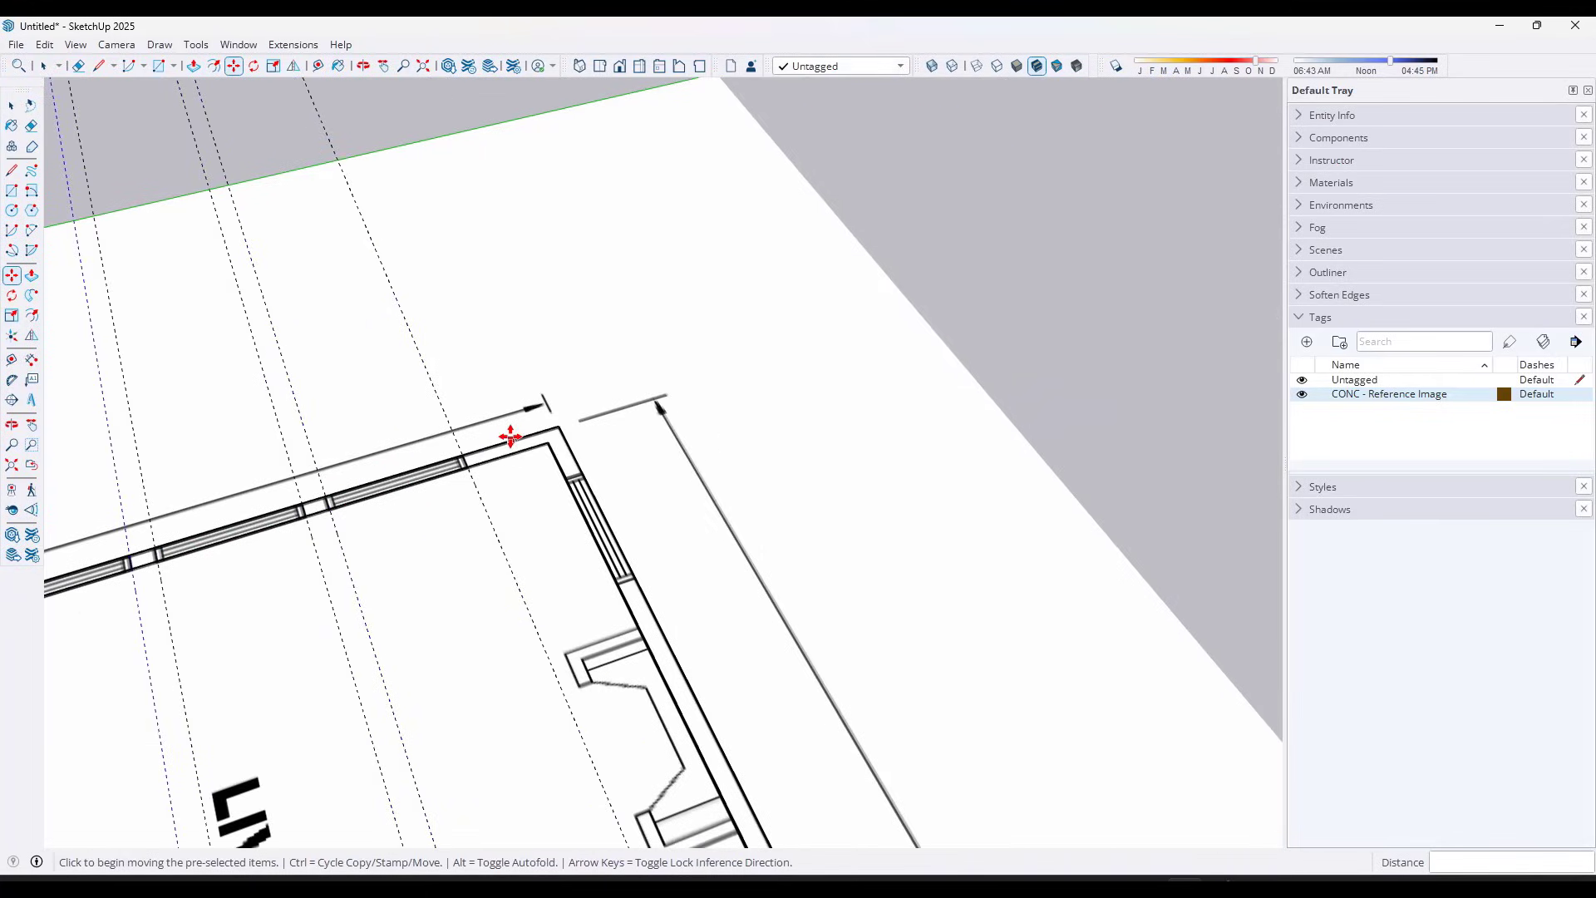
{"action": "left_click", "coordinate": [11, 359]}
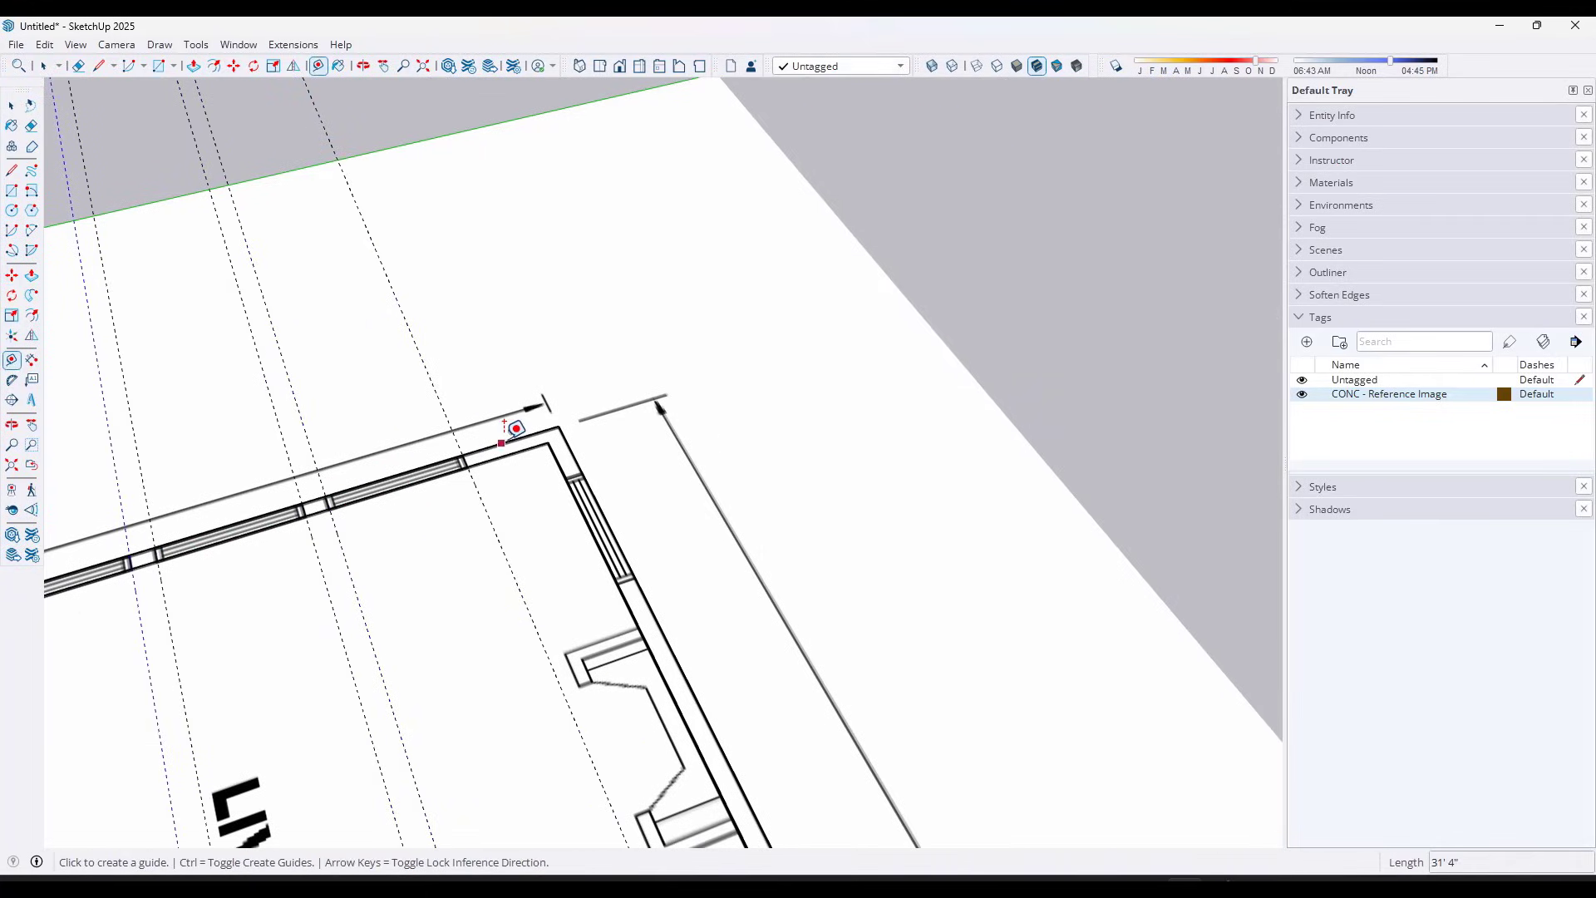
{"action": "left_click", "coordinate": [502, 441]}
{"action": "scroll", "coordinate": [580, 464], "scroll_direction": "up", "scroll_amount": 2}
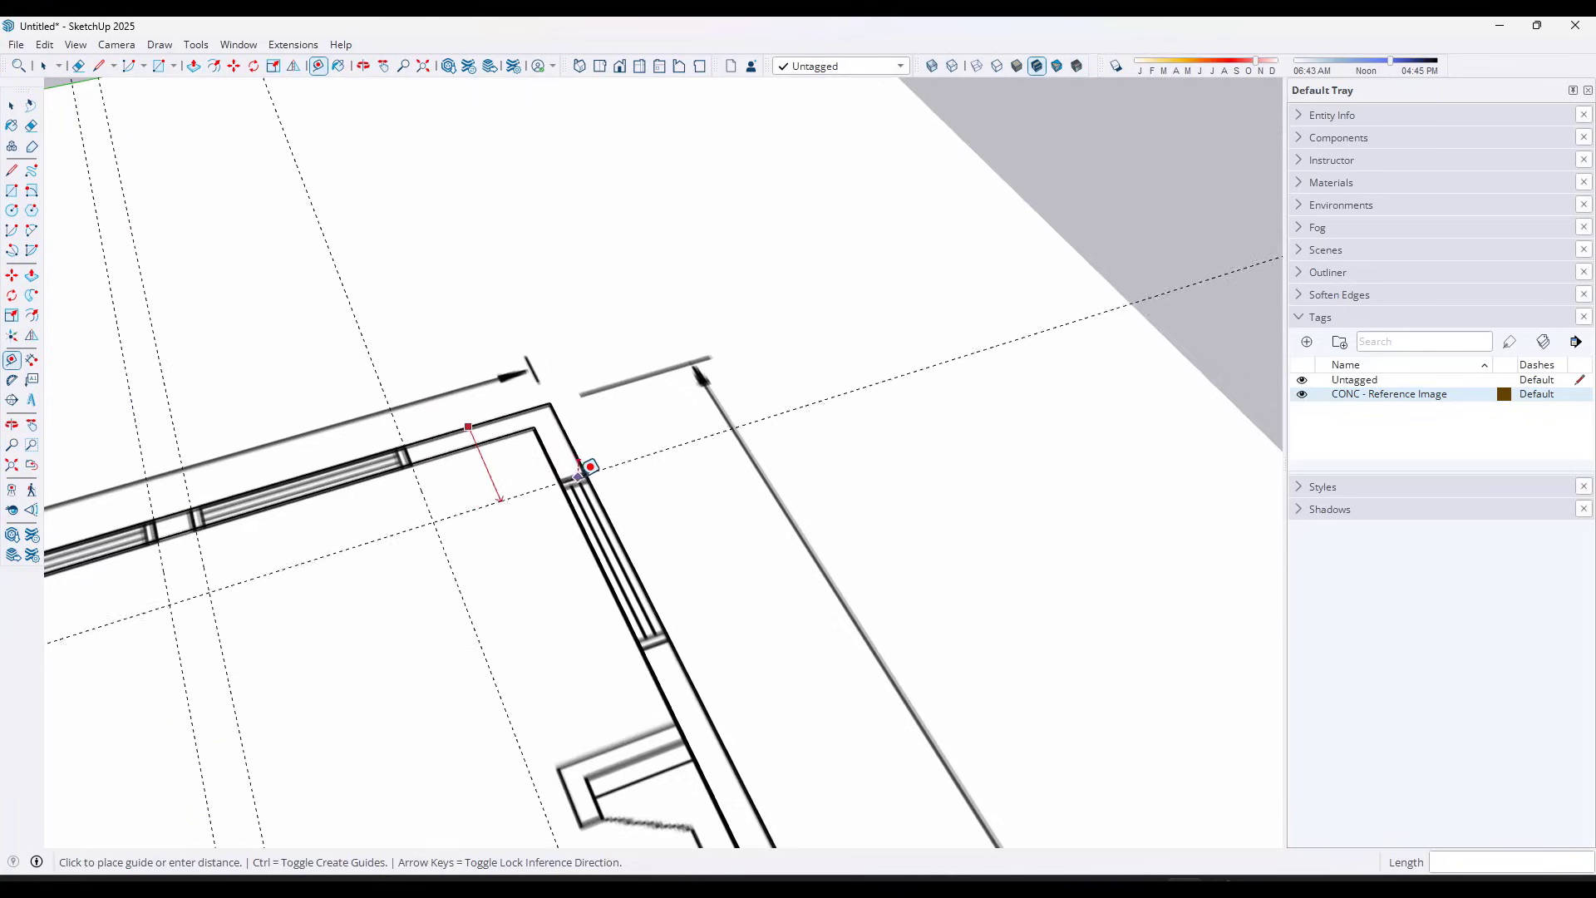
Place a guide 4' from that one to mark the far edge of the long wall's first window
{"action": "scroll", "coordinate": [995, 367], "scroll_direction": "down", "scroll_amount": 4}
{"action": "scroll", "coordinate": [724, 393], "scroll_direction": "up", "scroll_amount": 4}
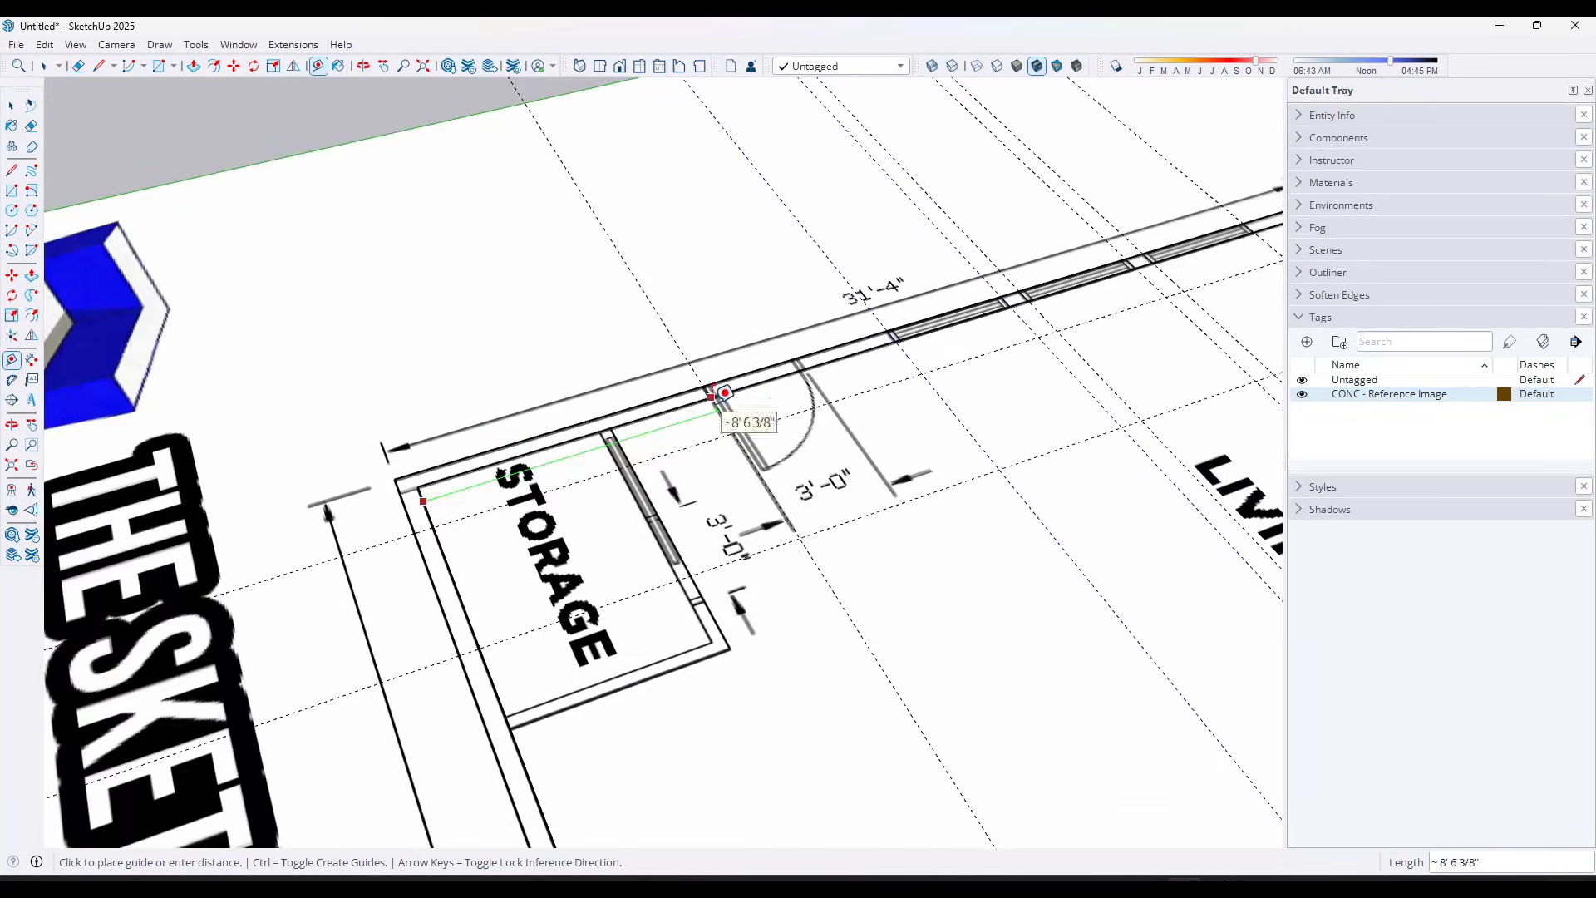
{"action": "type", "text": "4'"}
{"action": "key", "text": "Return"}
{"action": "scroll", "coordinate": [1112, 577], "scroll_direction": "down", "scroll_amount": 4}
{"action": "scroll", "coordinate": [1026, 666], "scroll_direction": "up", "scroll_amount": 6}
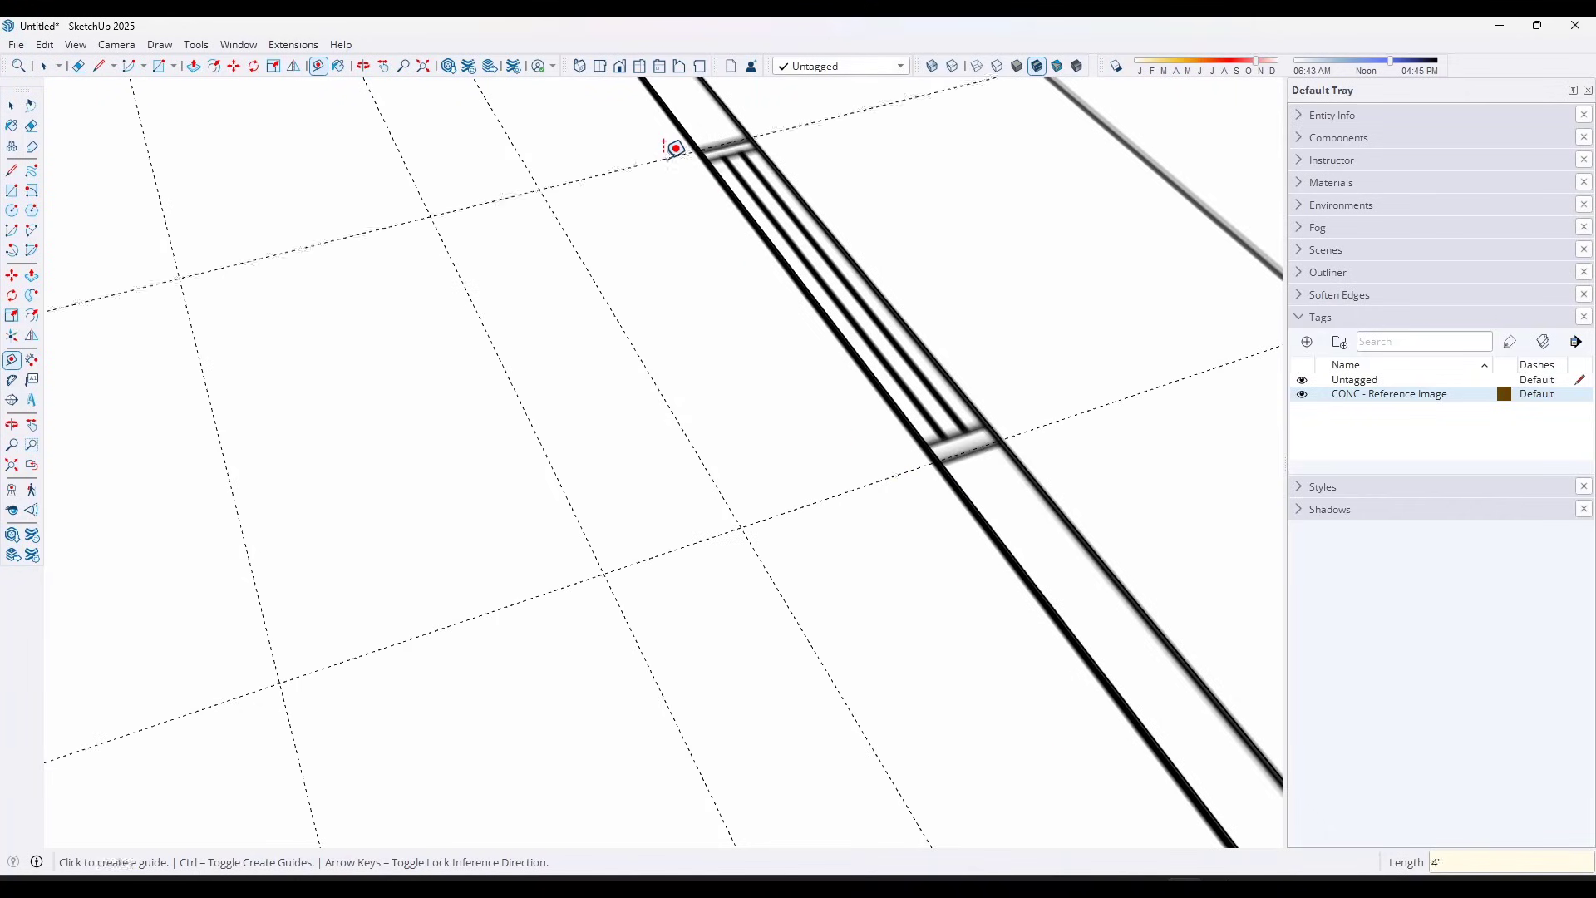
Place a guide 4' 5" beyond the first window's far edge to mark the fireplace's centreline
{"action": "scroll", "coordinate": [681, 200], "scroll_direction": "down", "scroll_amount": 3}
{"action": "scroll", "coordinate": [677, 249], "scroll_direction": "down", "scroll_amount": 2}
{"action": "key", "text": "space"}
{"action": "key", "text": "F2"}
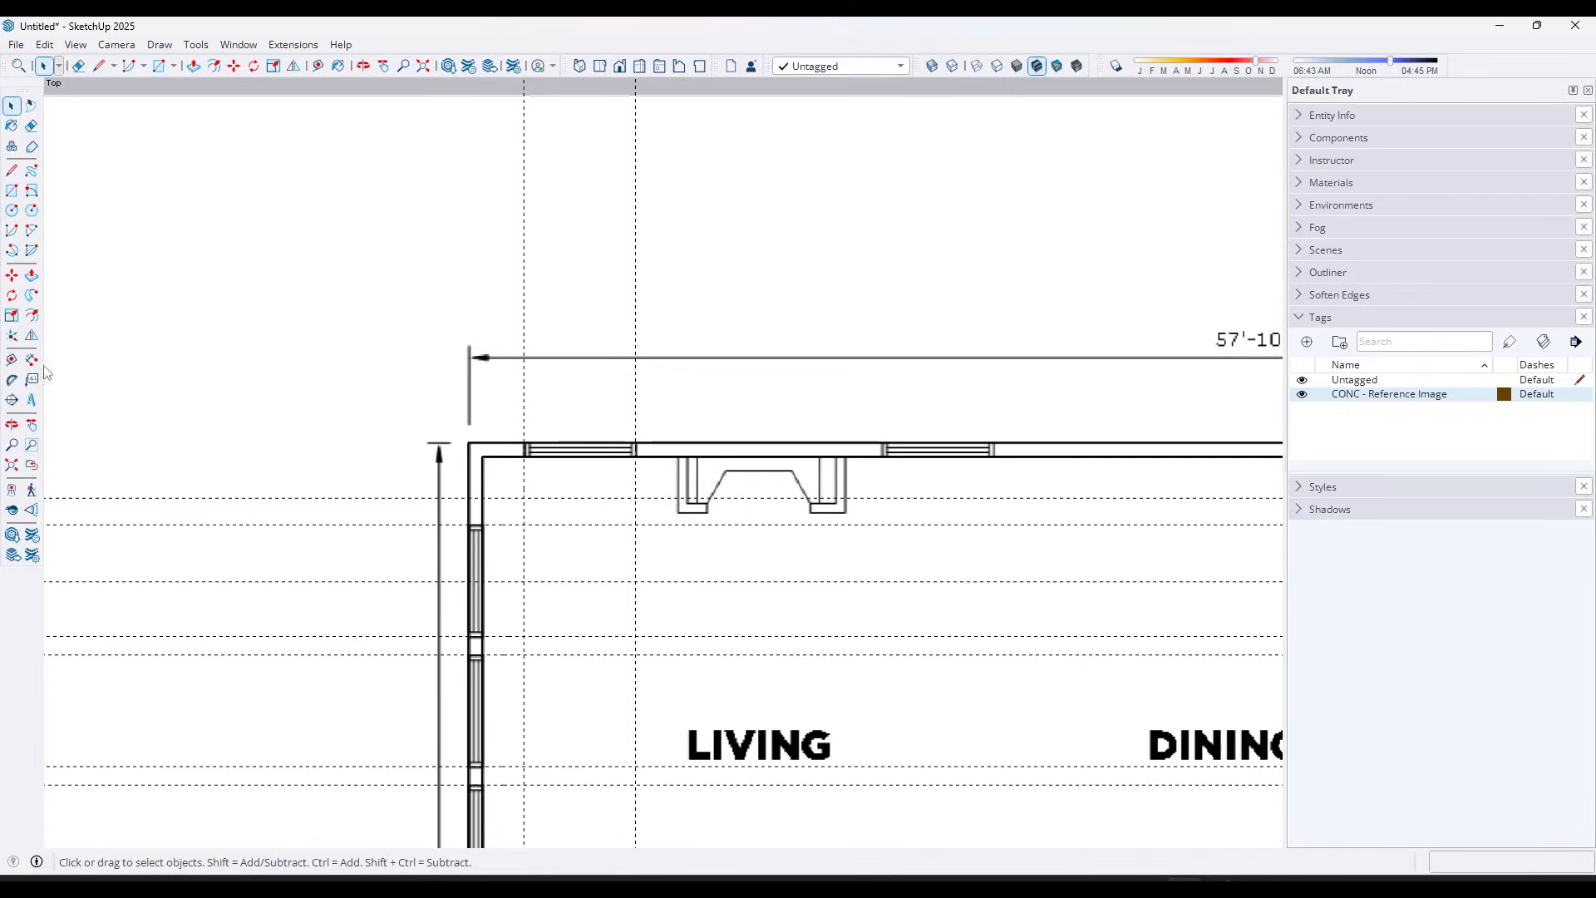
{"action": "left_click", "coordinate": [12, 359]}
{"action": "left_click", "coordinate": [635, 411]}
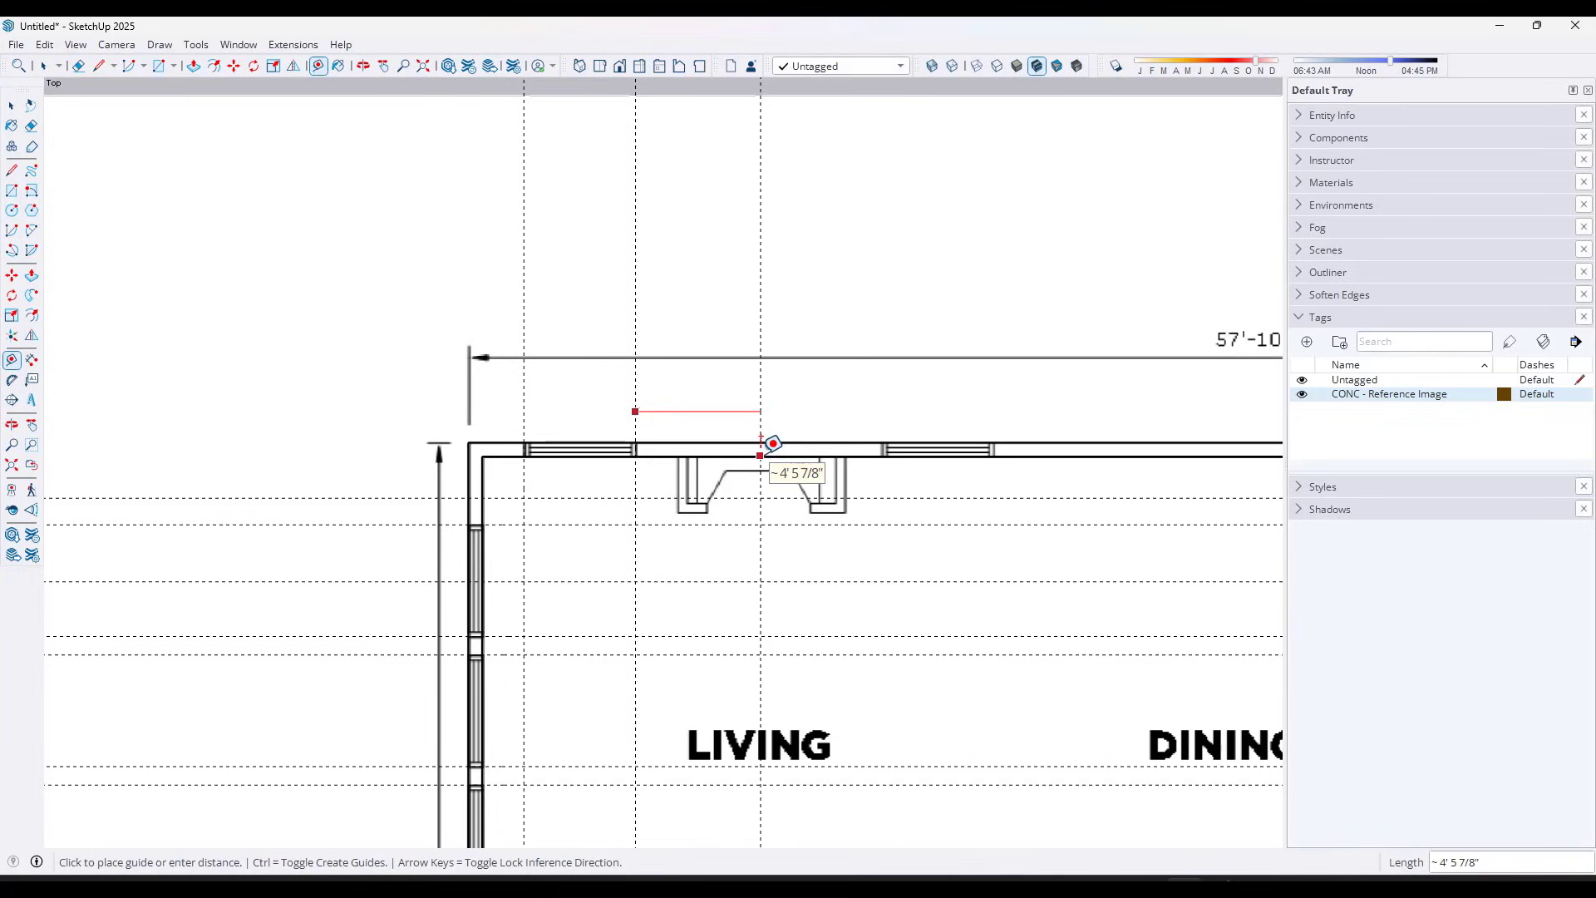
{"action": "type", "text": "4'5"}
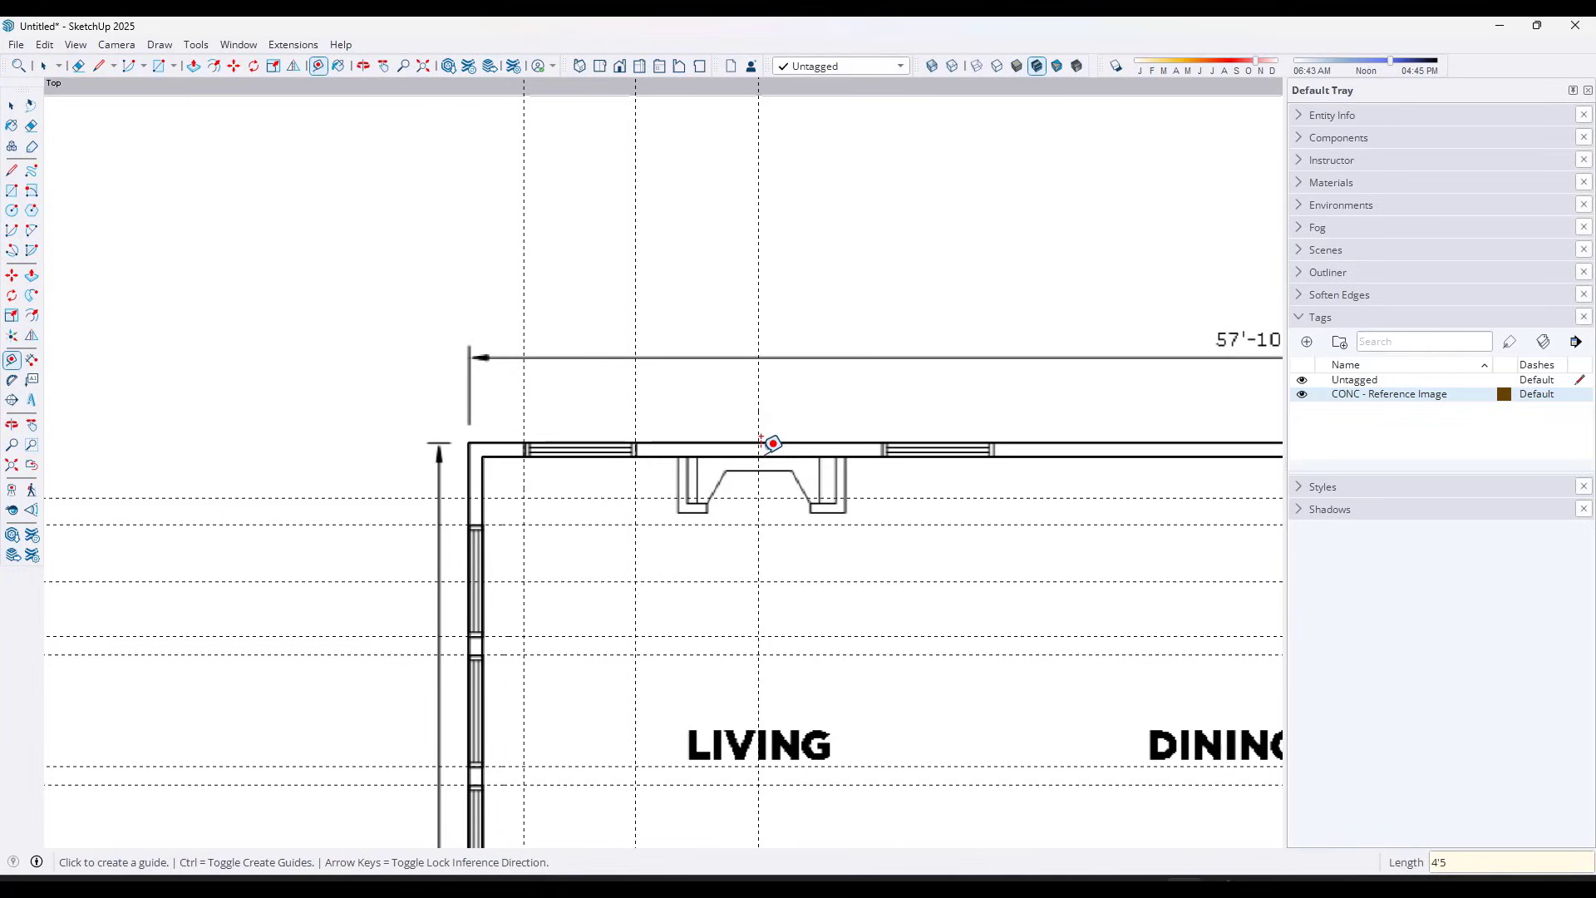
{"action": "key", "text": "Return"}
Mirror a copy of the long wall's first two window guides about the fireplace centre guide using Flip
{"action": "key", "text": "space"}
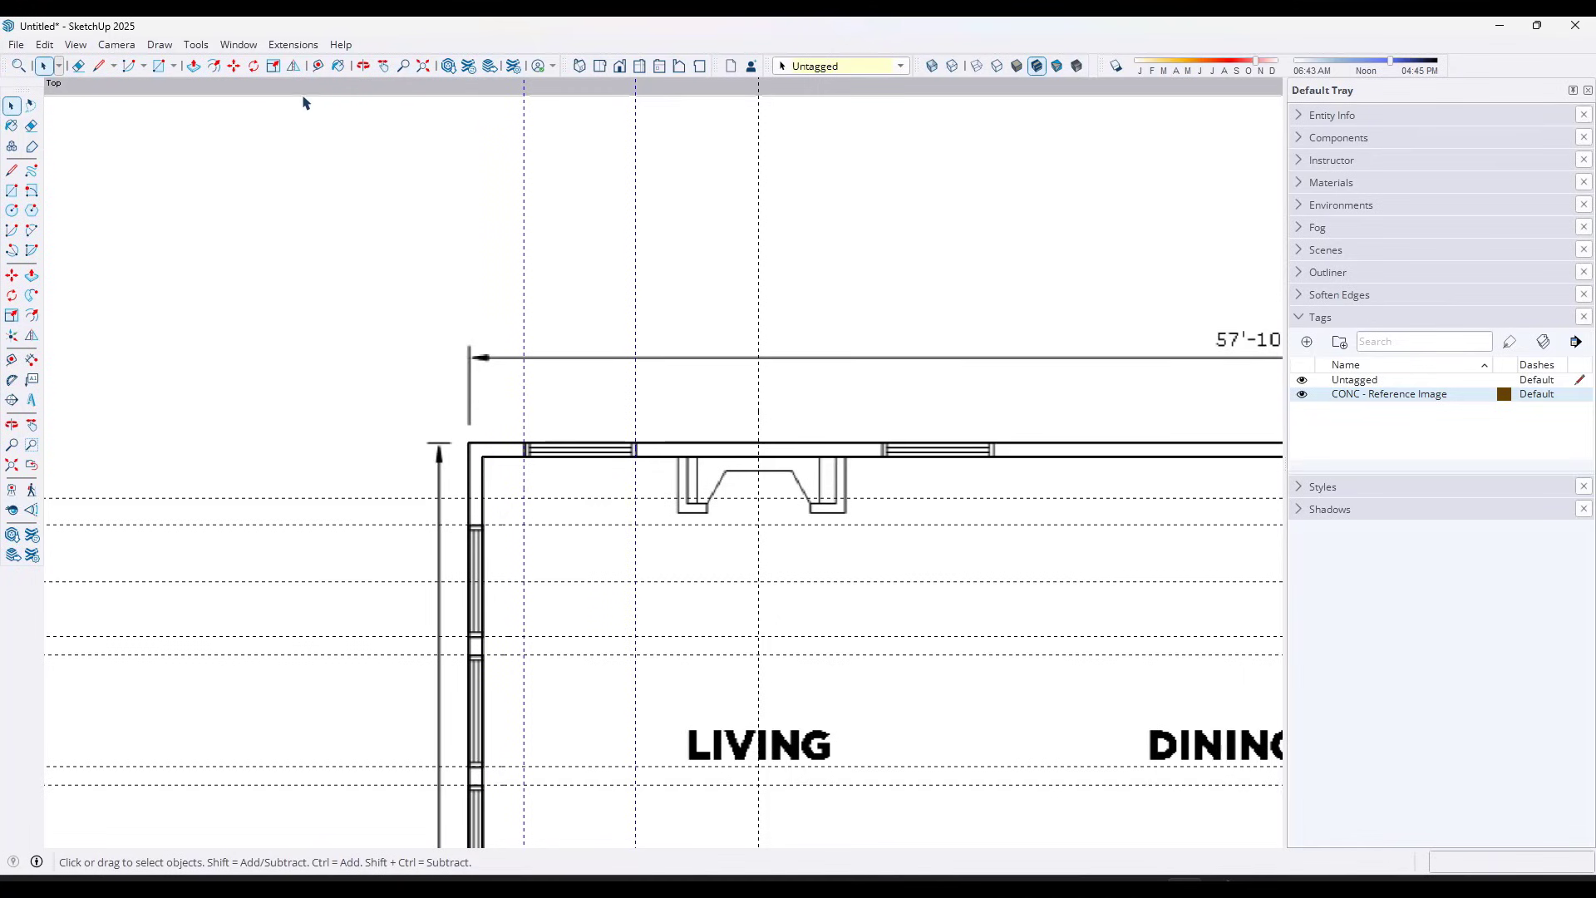
{"action": "middle_click_drag", "start_coordinate": [790, 723], "coordinate": [541, 260]}
{"action": "key", "text": "shift+f"}
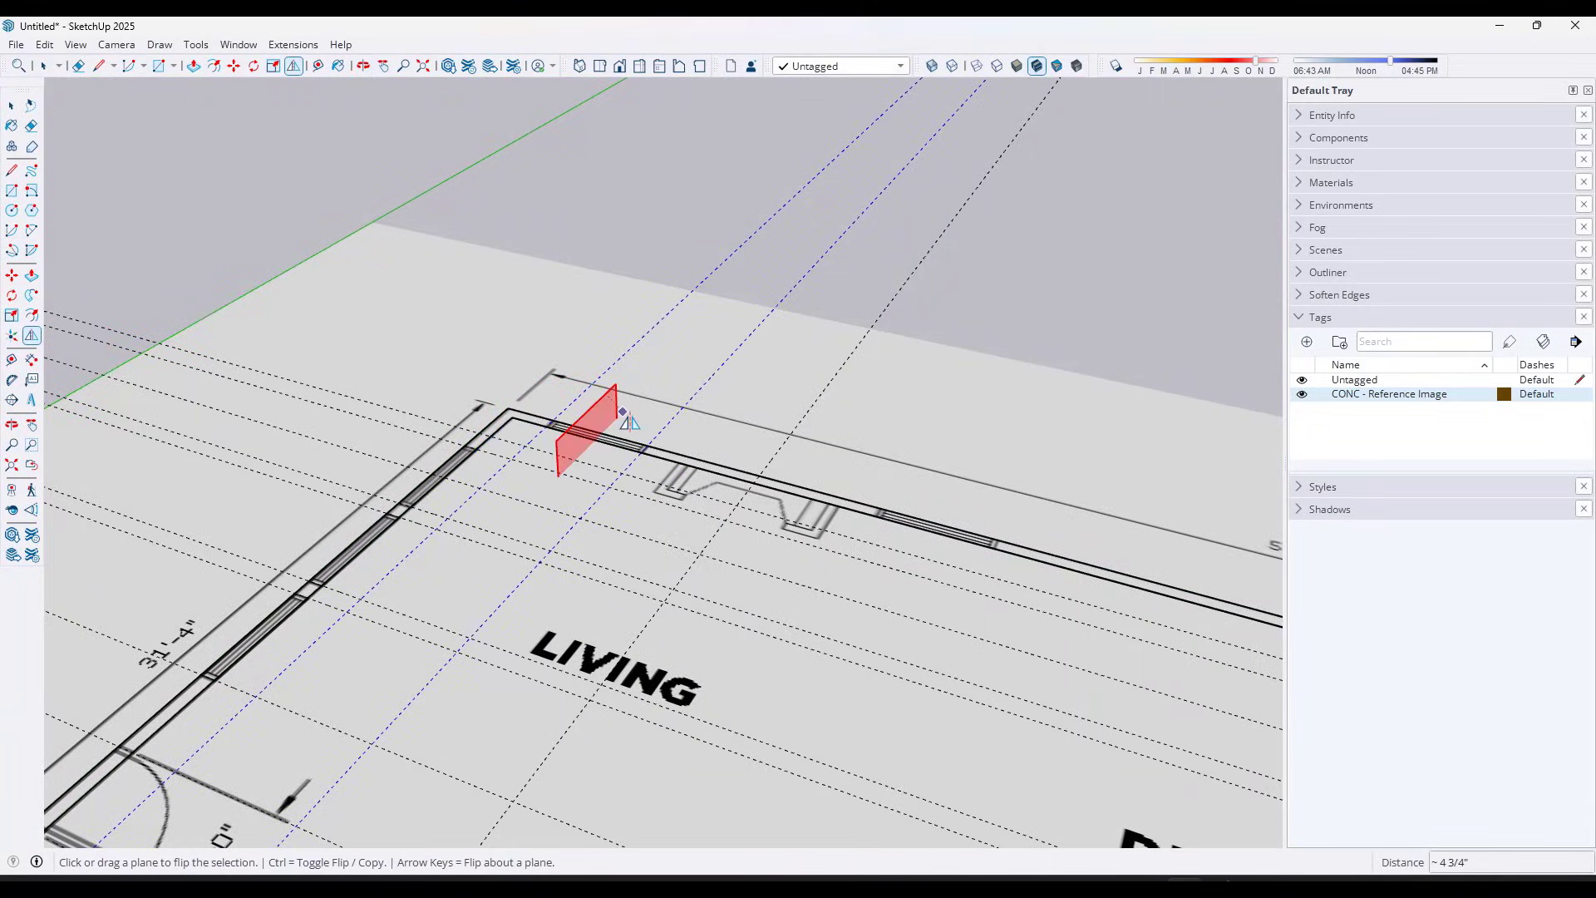
{"action": "key", "text": "ctrl"}
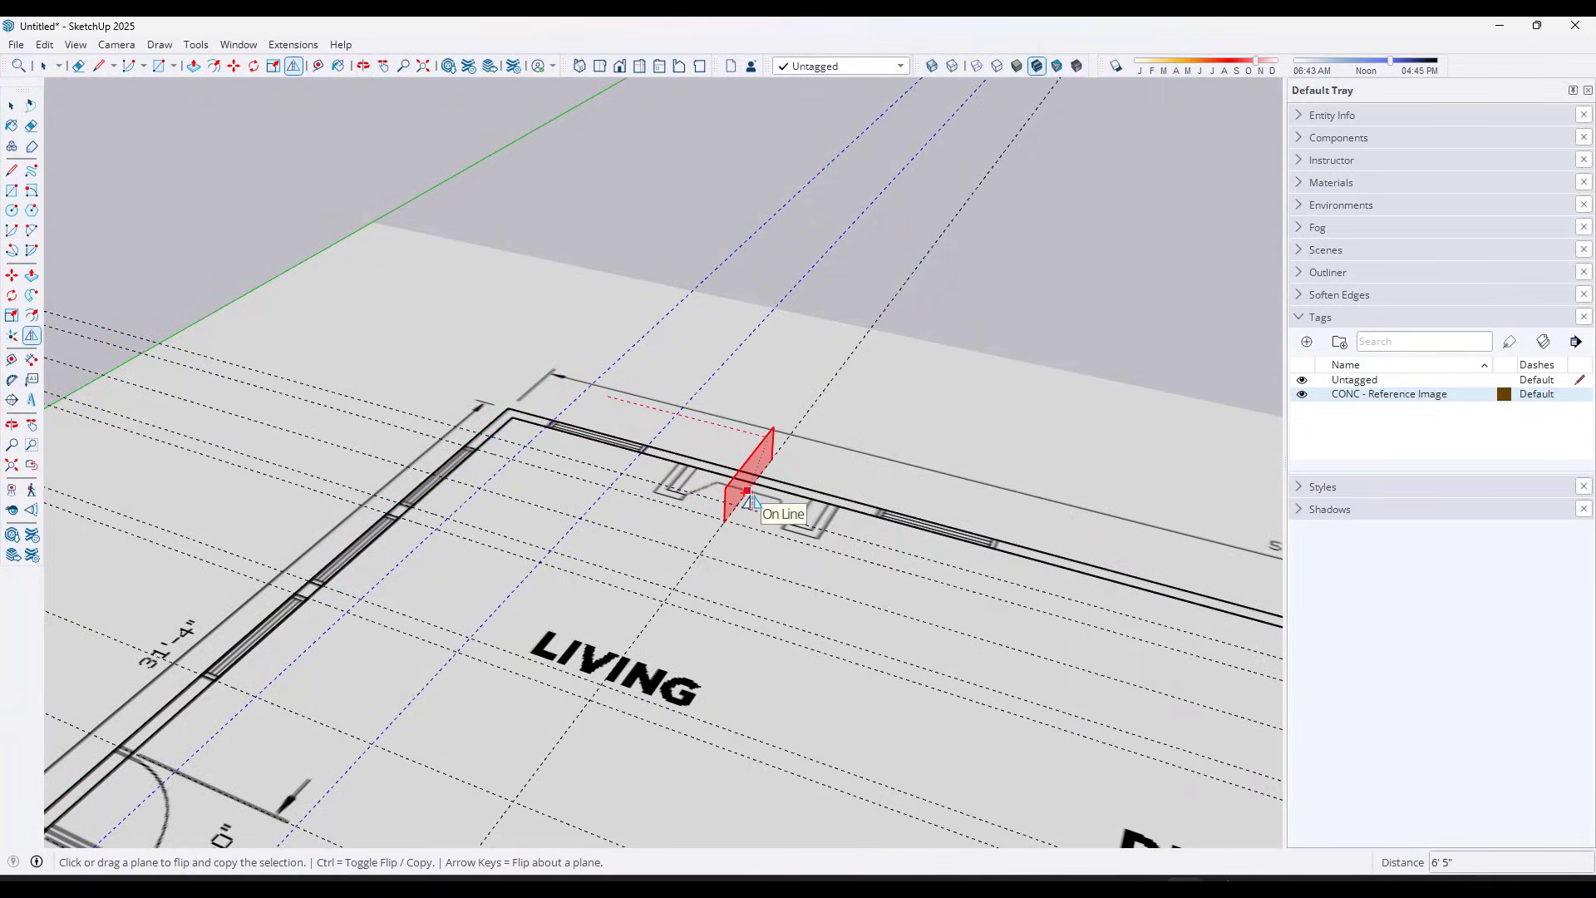
{"action": "left_click", "coordinate": [751, 500]}
{"action": "key", "text": "ctrl+z"}
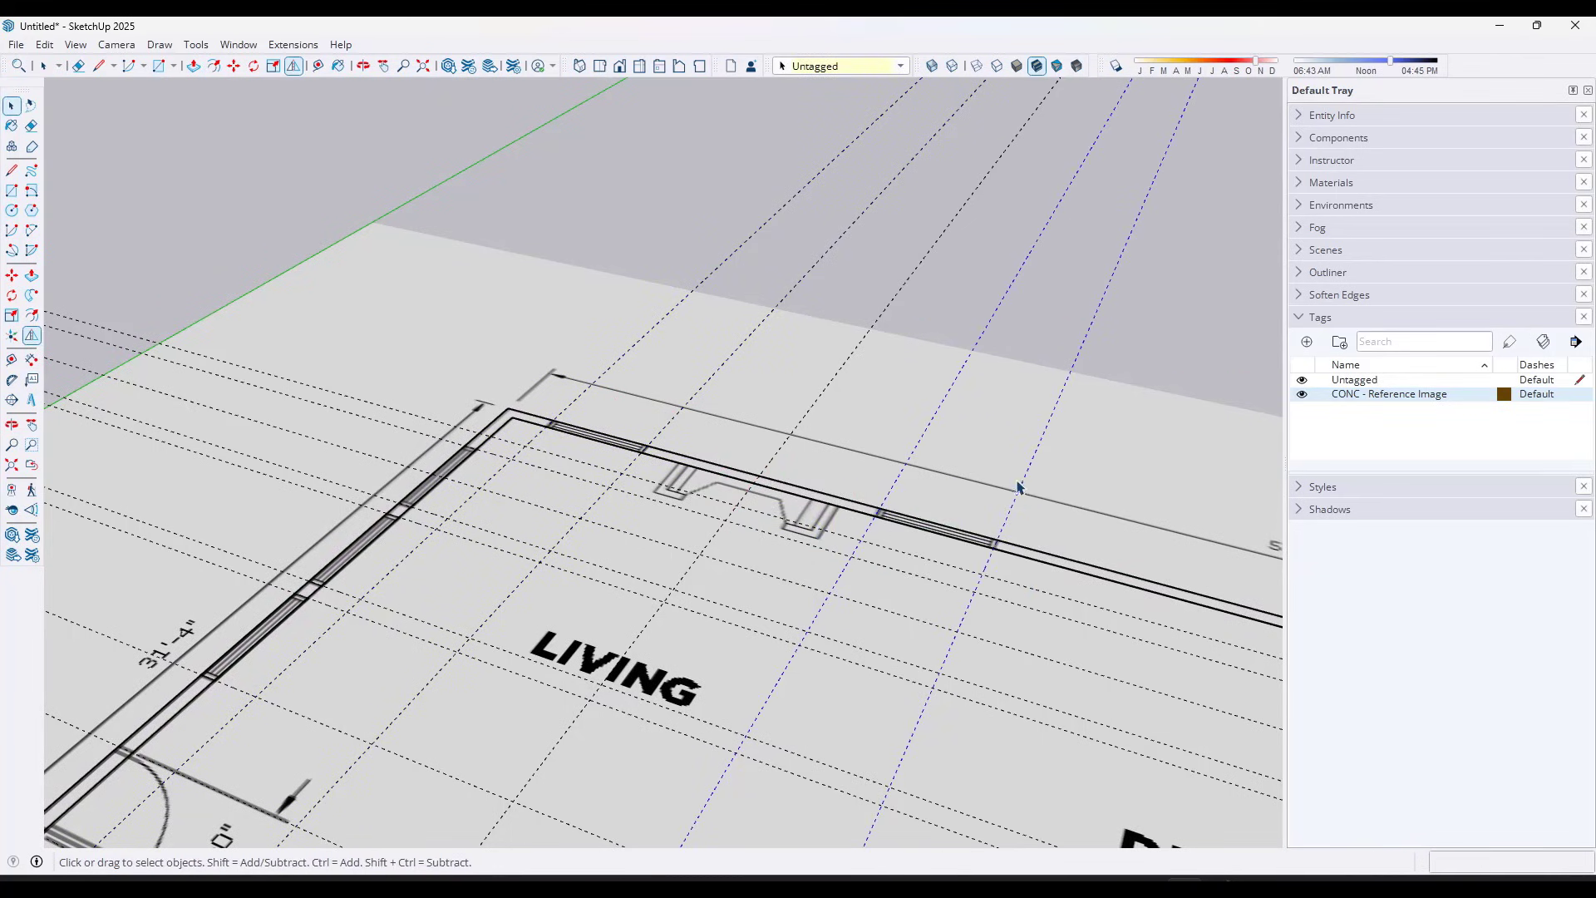
{"action": "key", "text": "space"}
In top view, draw a 6" line across the side wall at the first window's near-edge guide
{"action": "mouse_move", "coordinate": [831, 516]}
{"action": "middle_mouse_down"}
{"action": "mouse_move", "coordinate": [879, 505]}
{"action": "mouse_move", "coordinate": [431, 360]}
{"action": "mouse_move", "coordinate": [889, 617]}
{"action": "middle_mouse_up"}
{"action": "scroll", "coordinate": [878, 506], "scroll_direction": "down", "scroll_amount": 5}
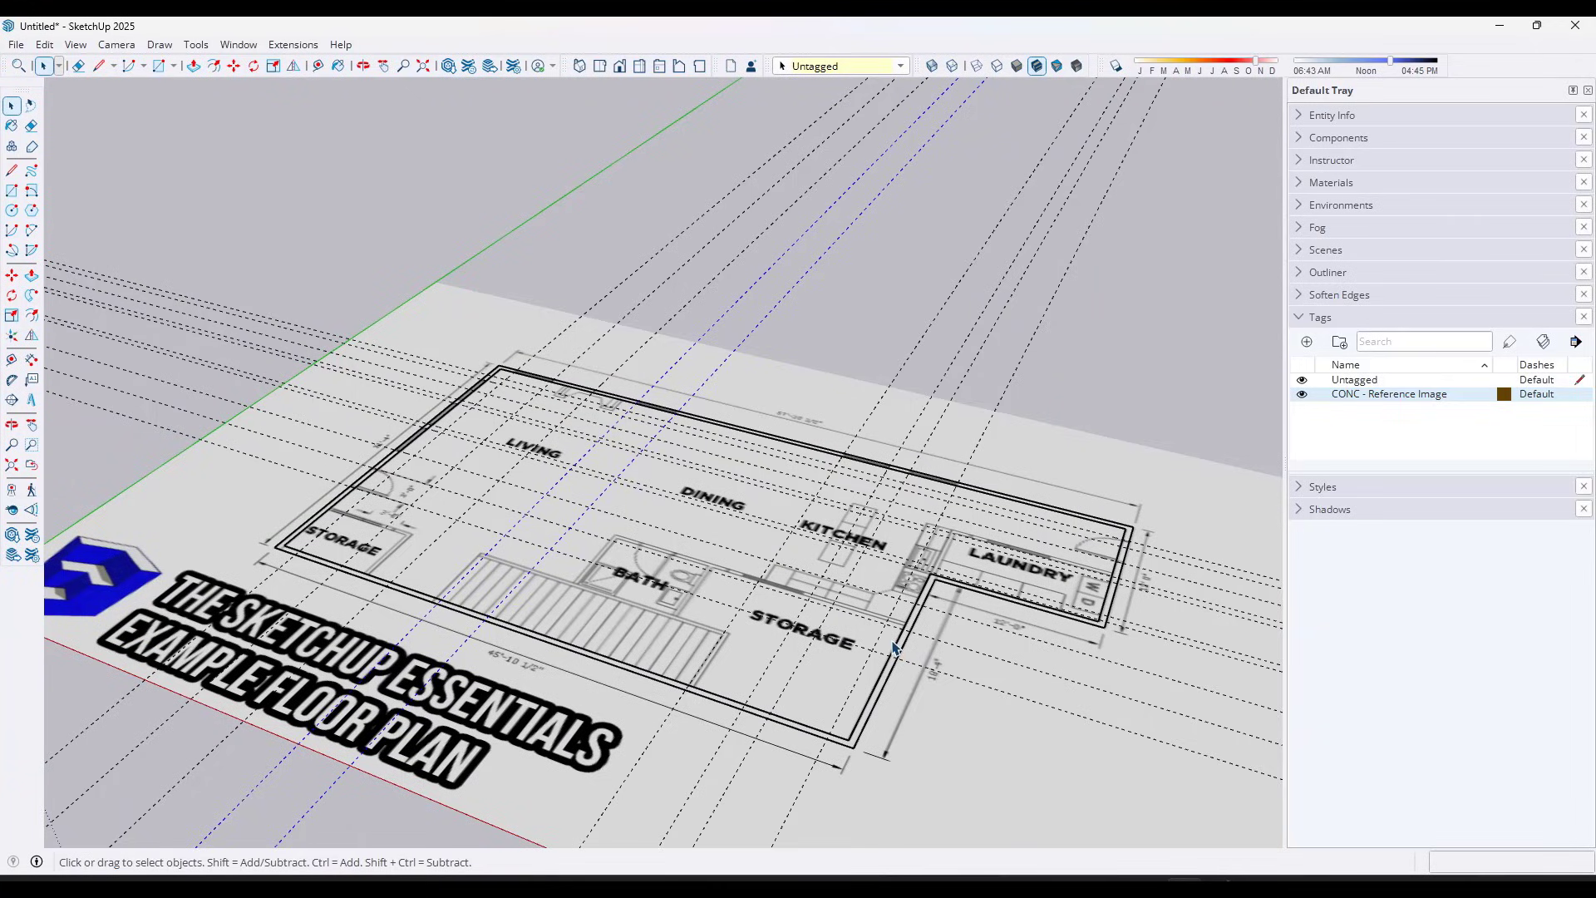
{"action": "left_click", "coordinate": [599, 66]}
{"action": "scroll", "coordinate": [396, 407], "scroll_direction": "up", "scroll_amount": 2}
{"action": "scroll", "coordinate": [395, 408], "scroll_direction": "up", "scroll_amount": 3}
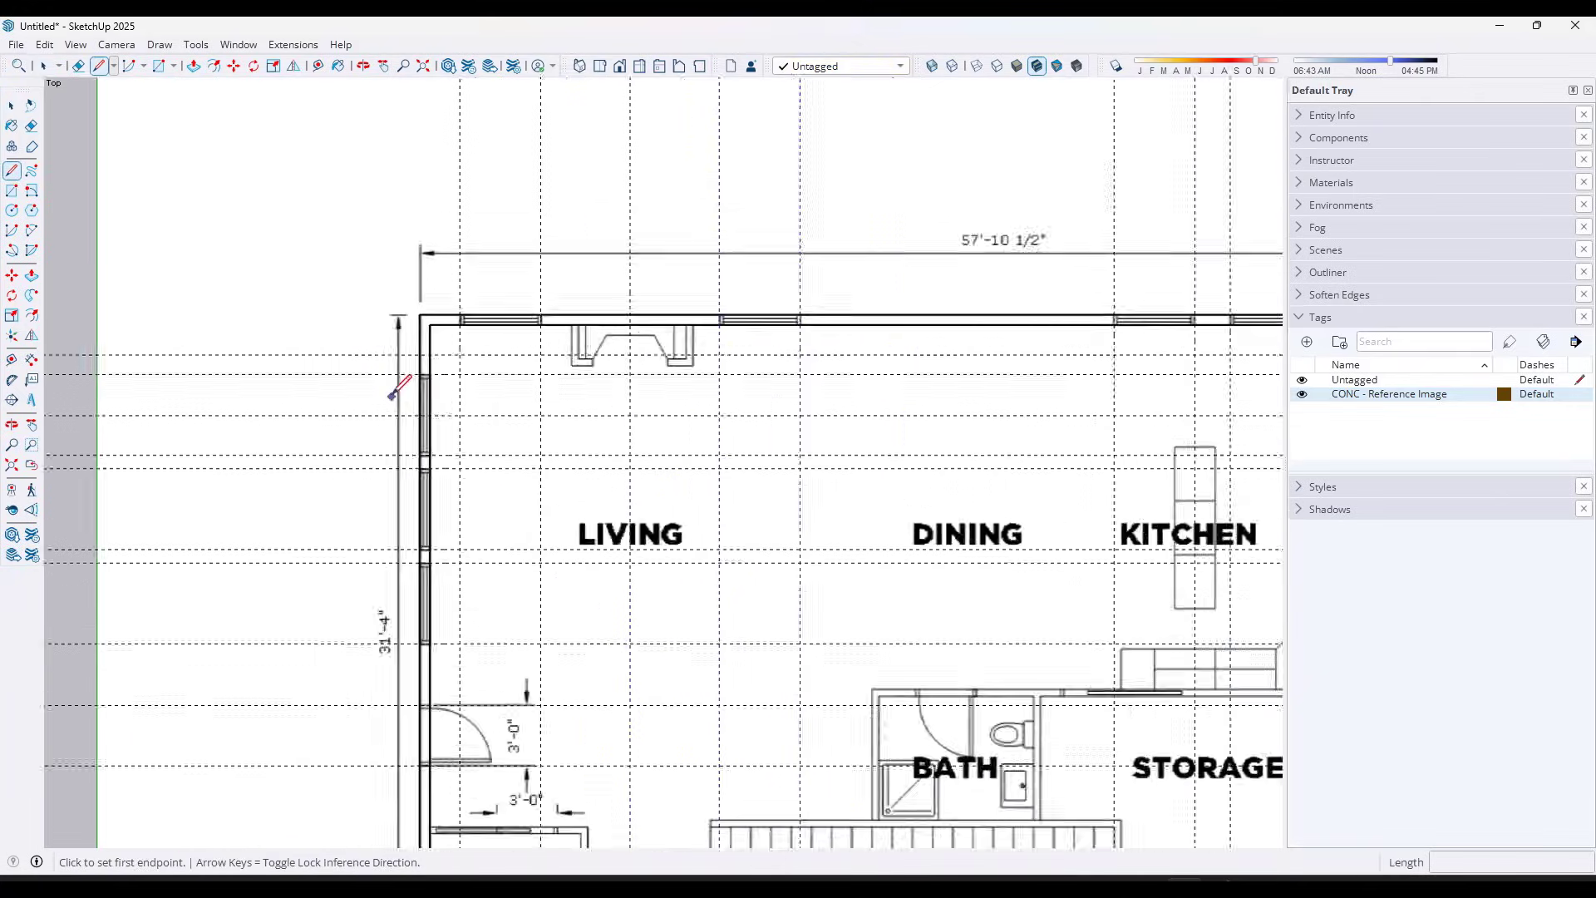
{"action": "key", "text": "l"}
{"action": "left_click", "coordinate": [443, 364]}
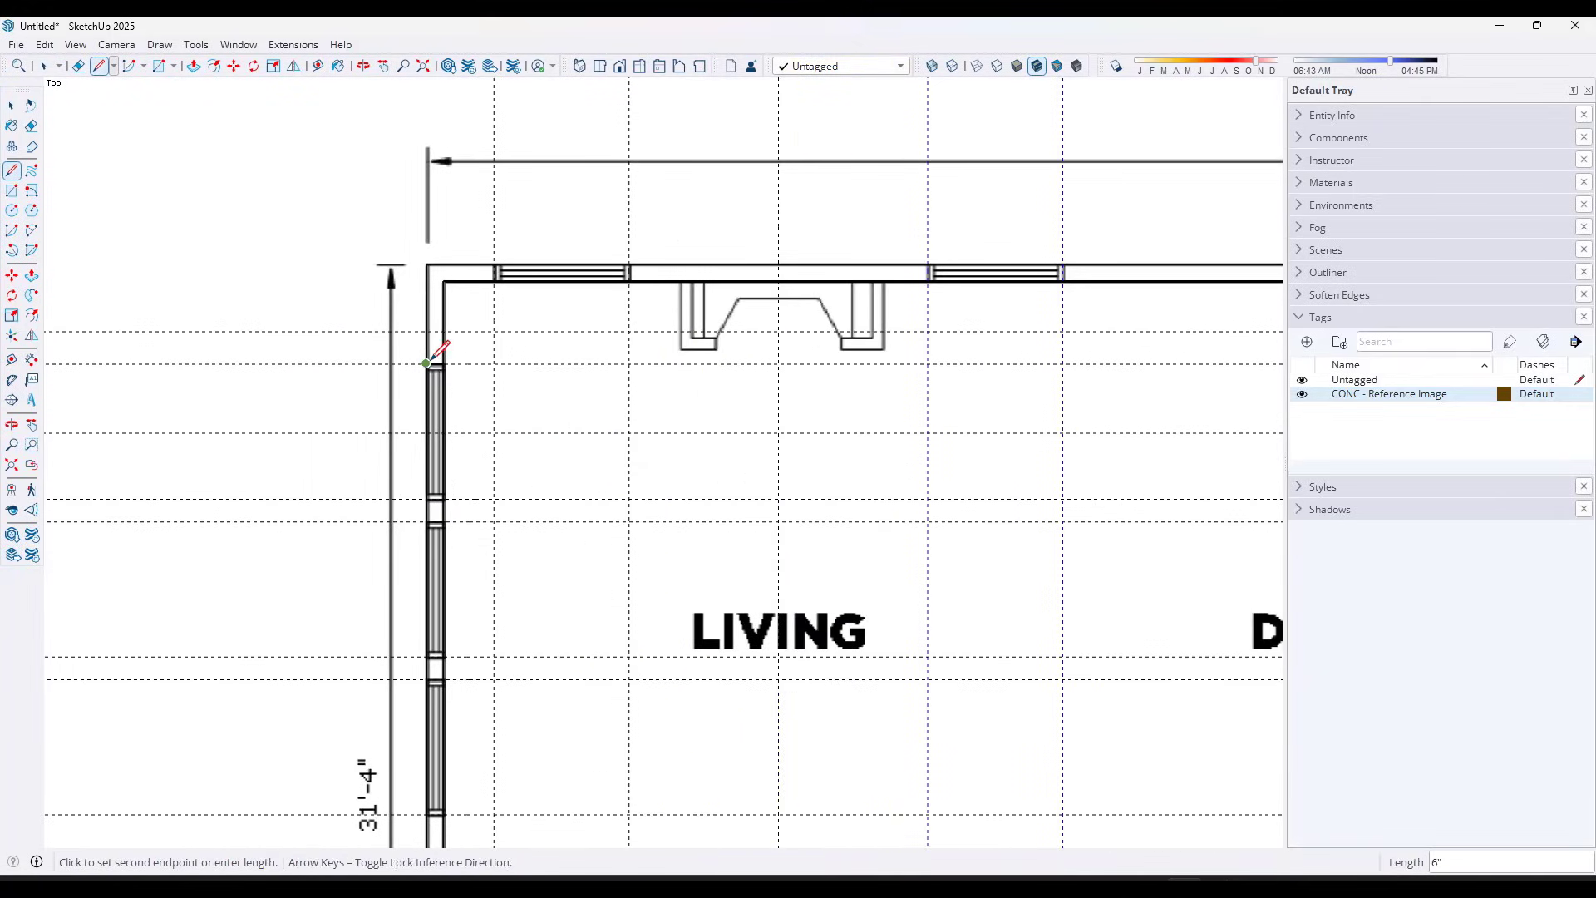
{"action": "key", "text": "space"}
Draw 6" lines across the long wall at both edge guides of its first window
{"action": "key", "text": "l"}
{"action": "left_click", "coordinate": [511, 264]}
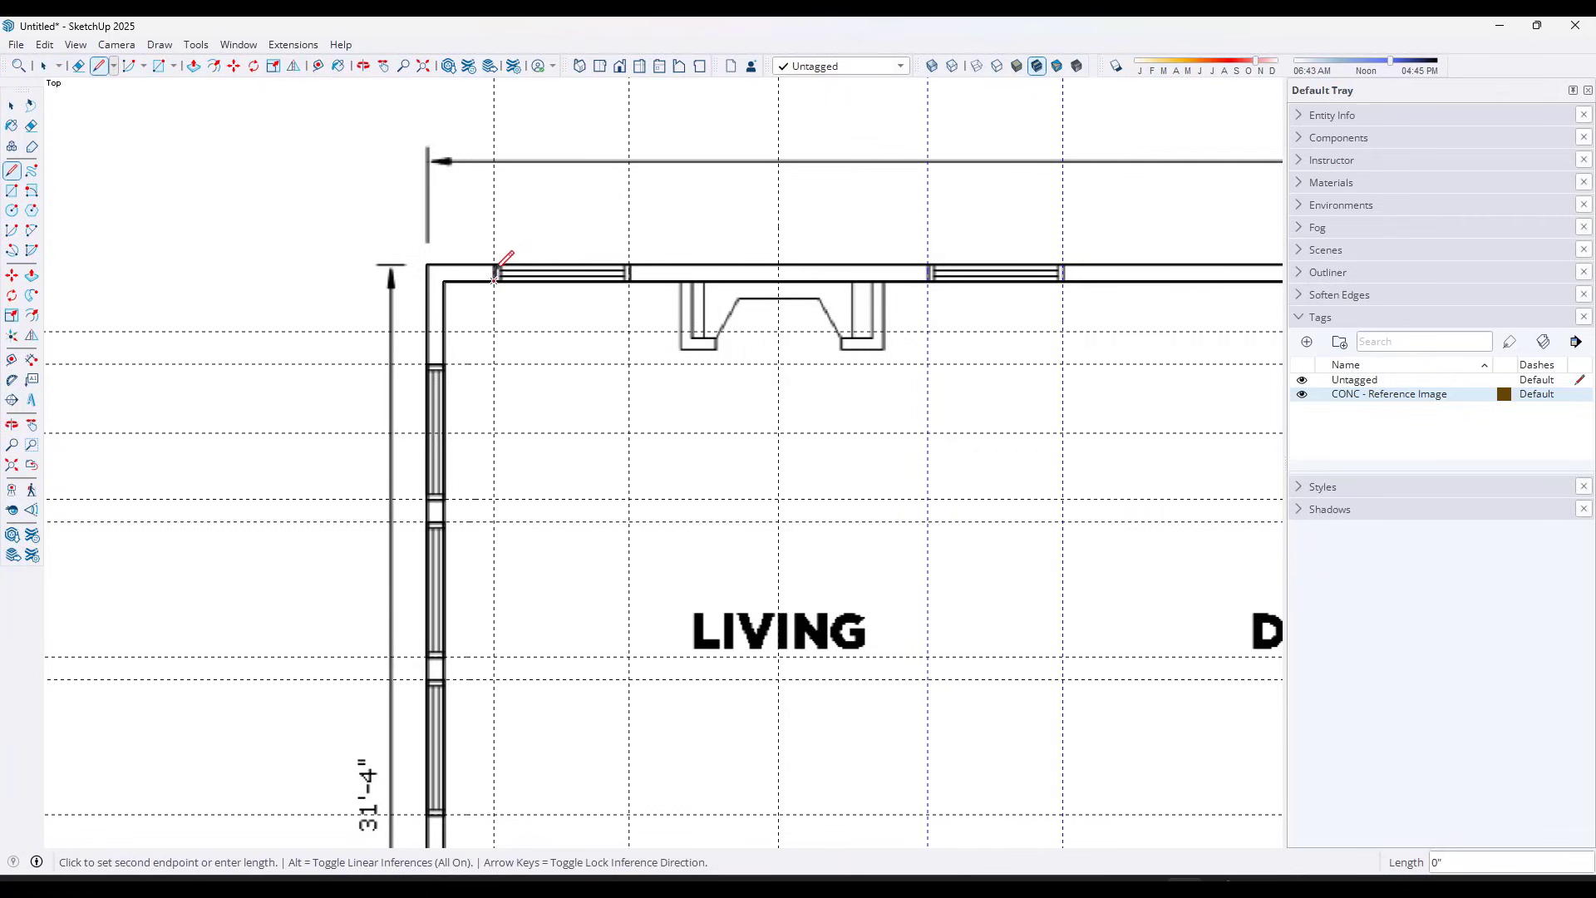
{"action": "left_click", "coordinate": [494, 265]}
{"action": "key", "text": "space"}
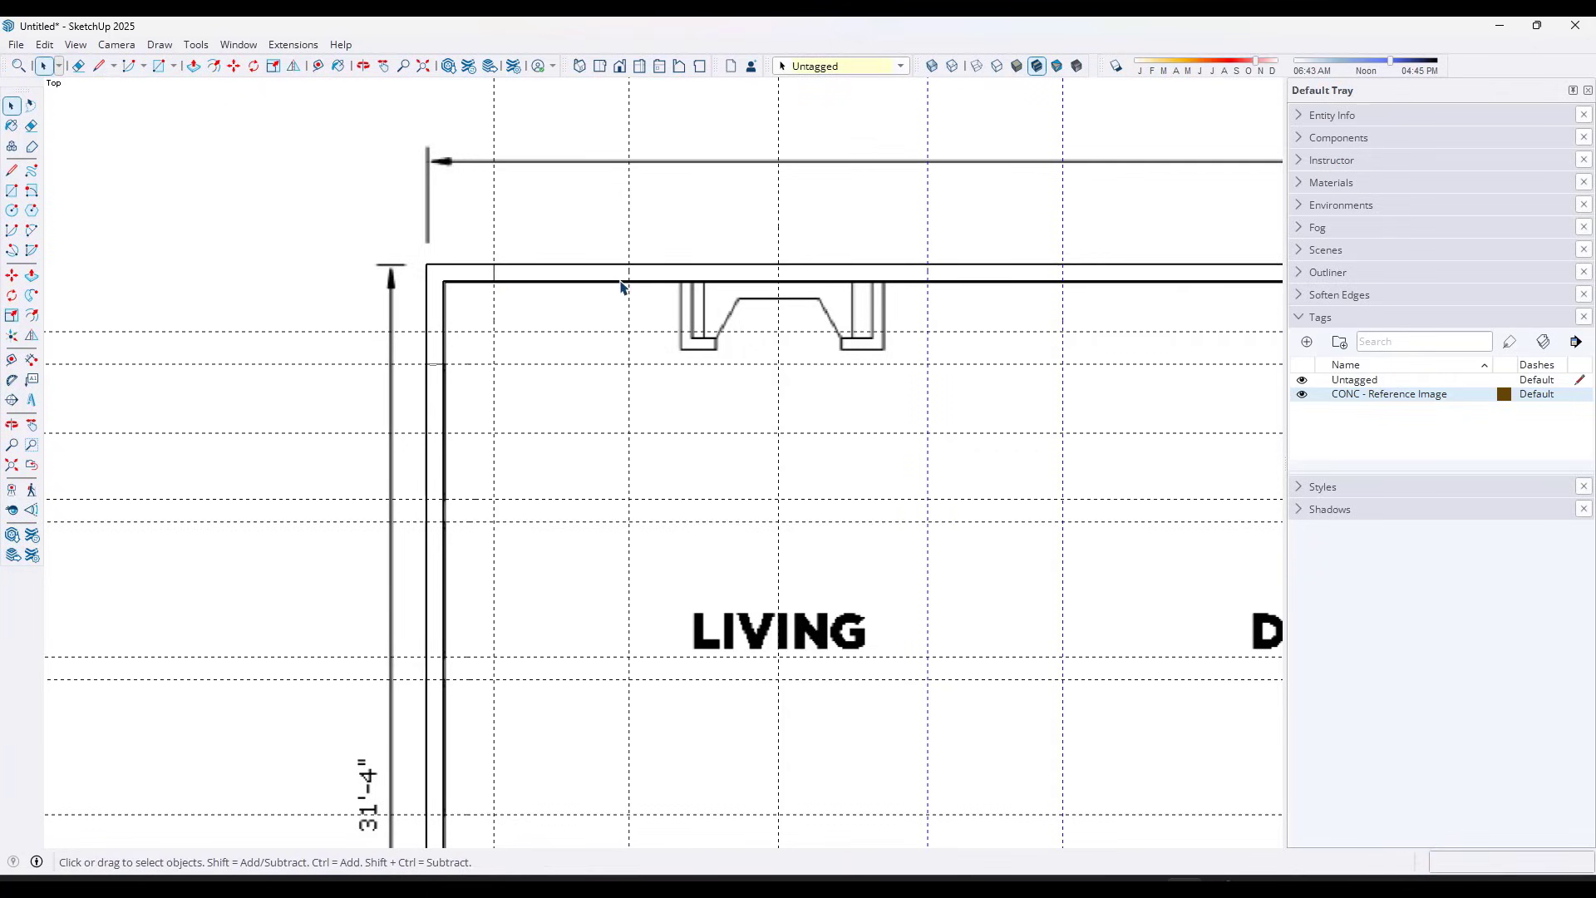
{"action": "key", "text": "l"}
{"action": "left_click", "coordinate": [629, 280]}
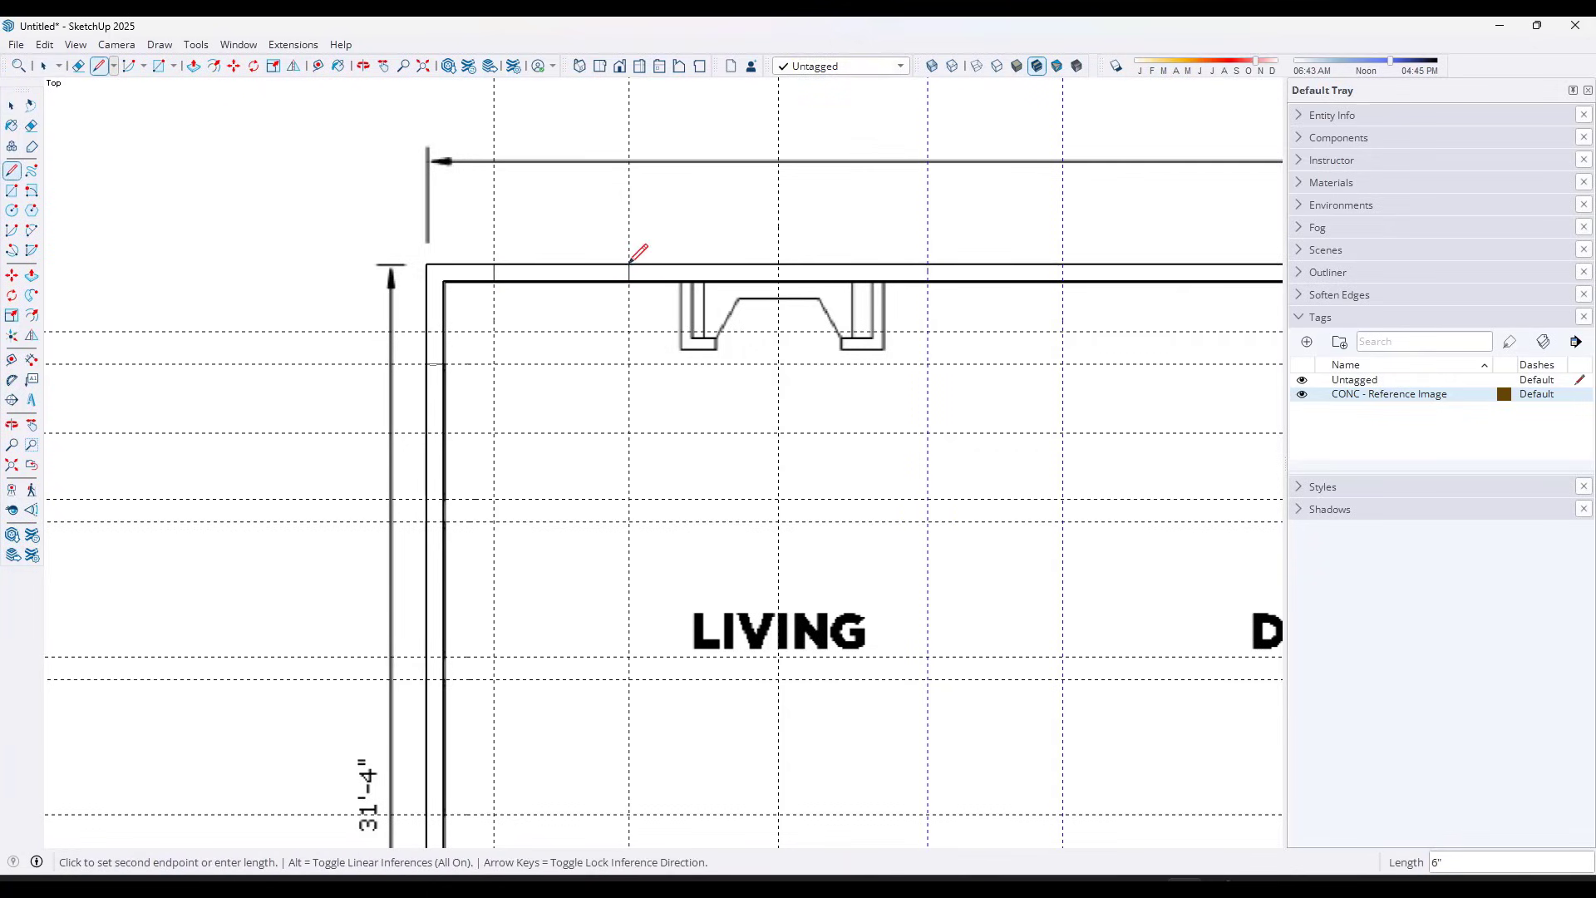
{"action": "key", "text": "space"}
Draw 6" lines across the long wall at both edge guides of the window beyond the fireplace
{"action": "key", "text": "l"}
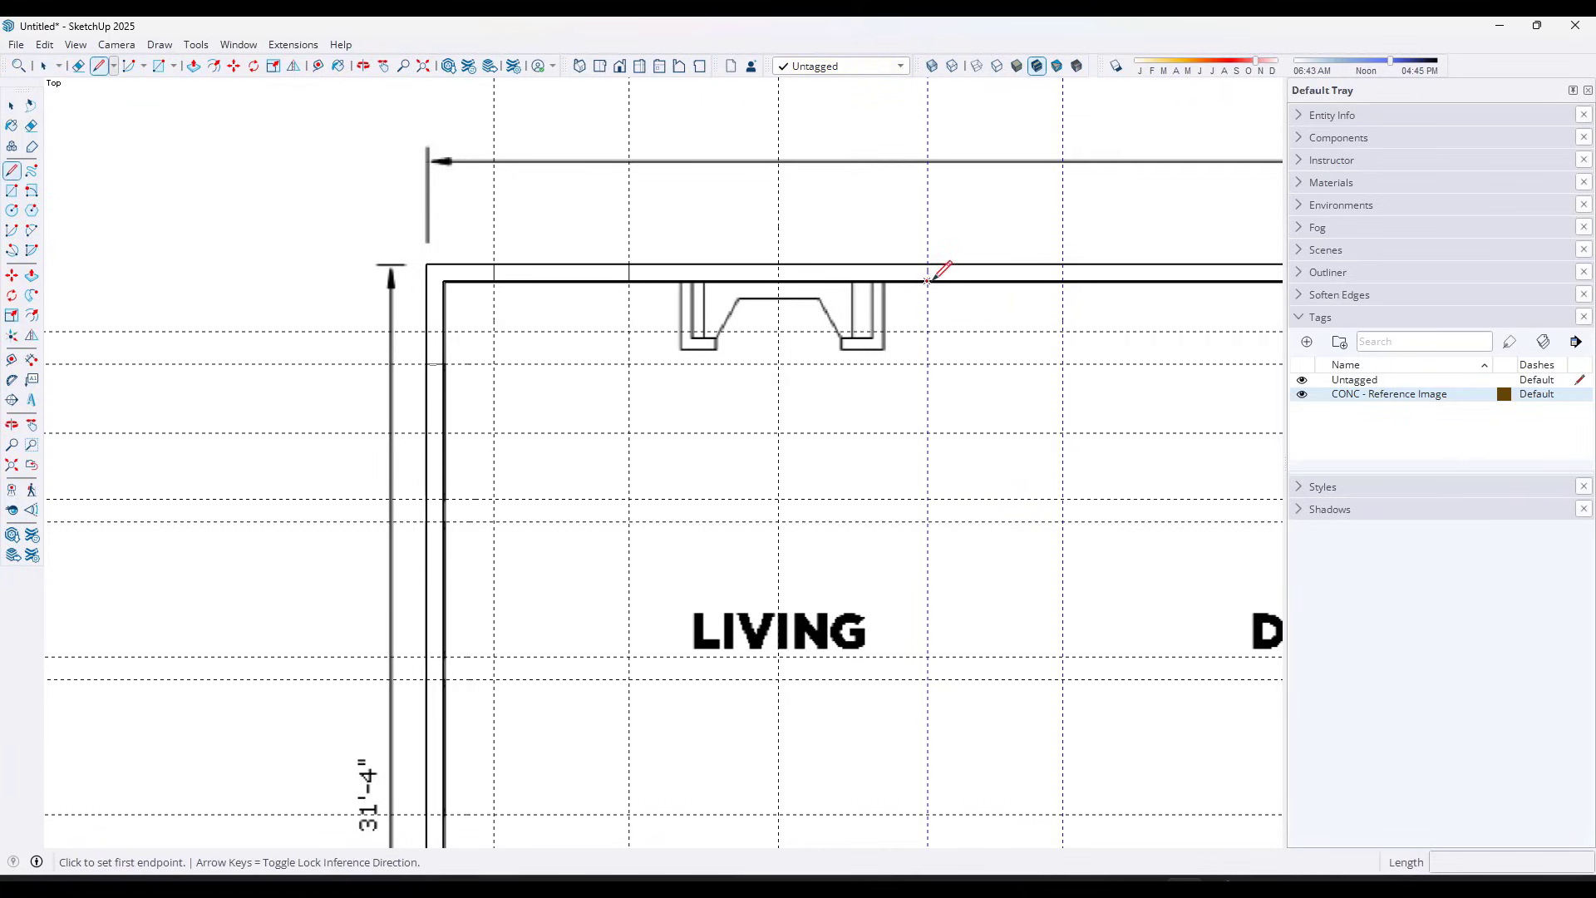
{"action": "left_click", "coordinate": [928, 281]}
{"action": "left_click", "coordinate": [927, 263]}
{"action": "left_click", "coordinate": [1062, 282]}
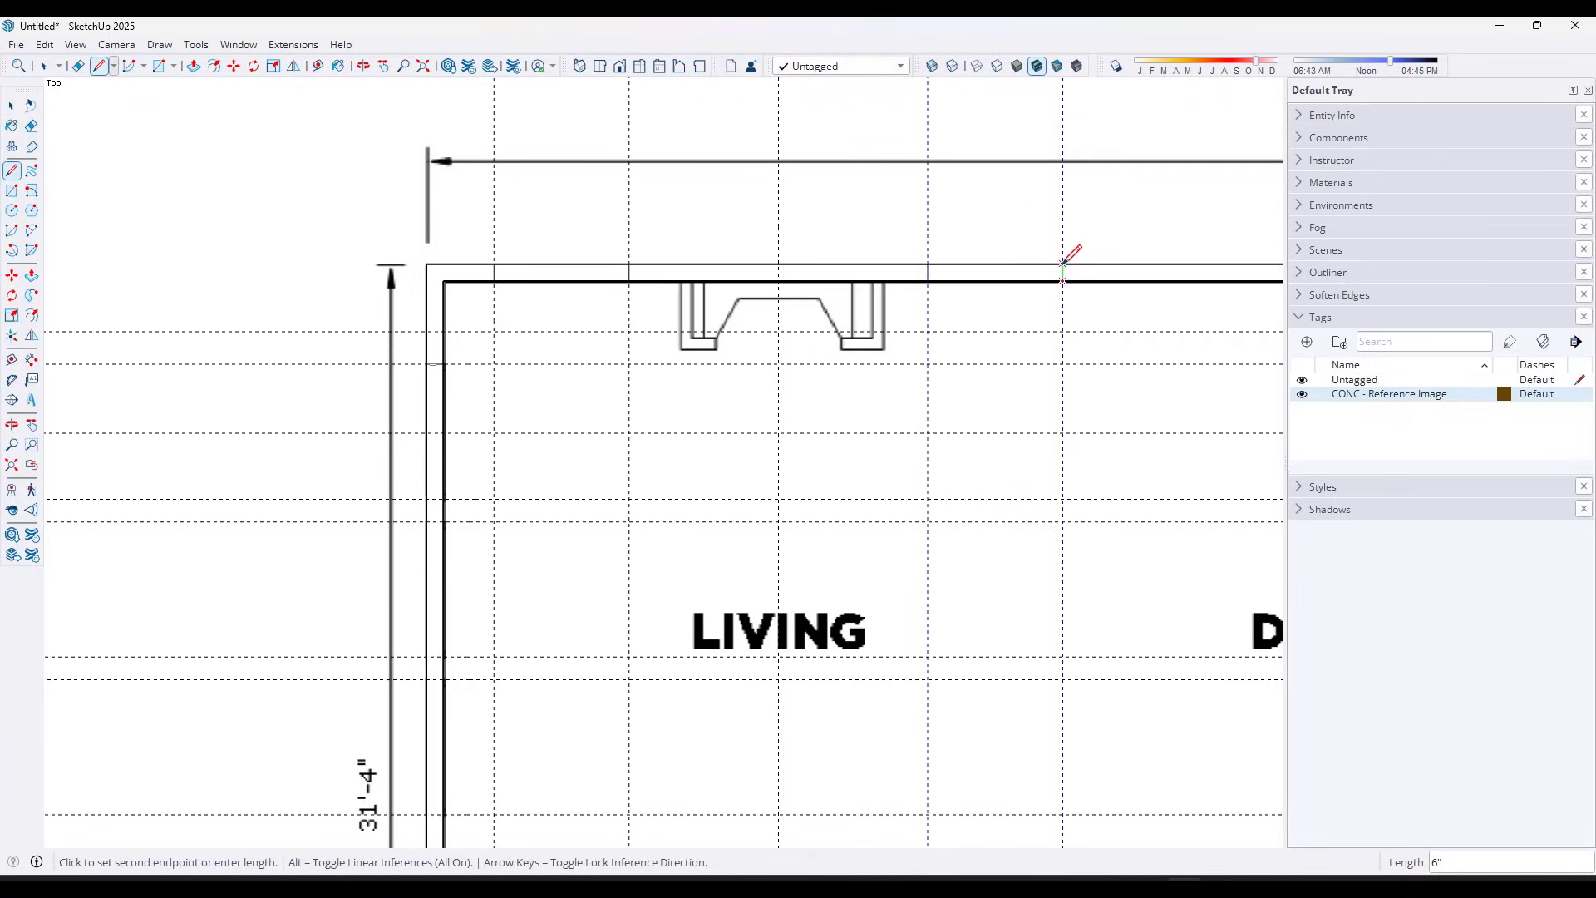
{"action": "left_click", "coordinate": [1063, 263]}
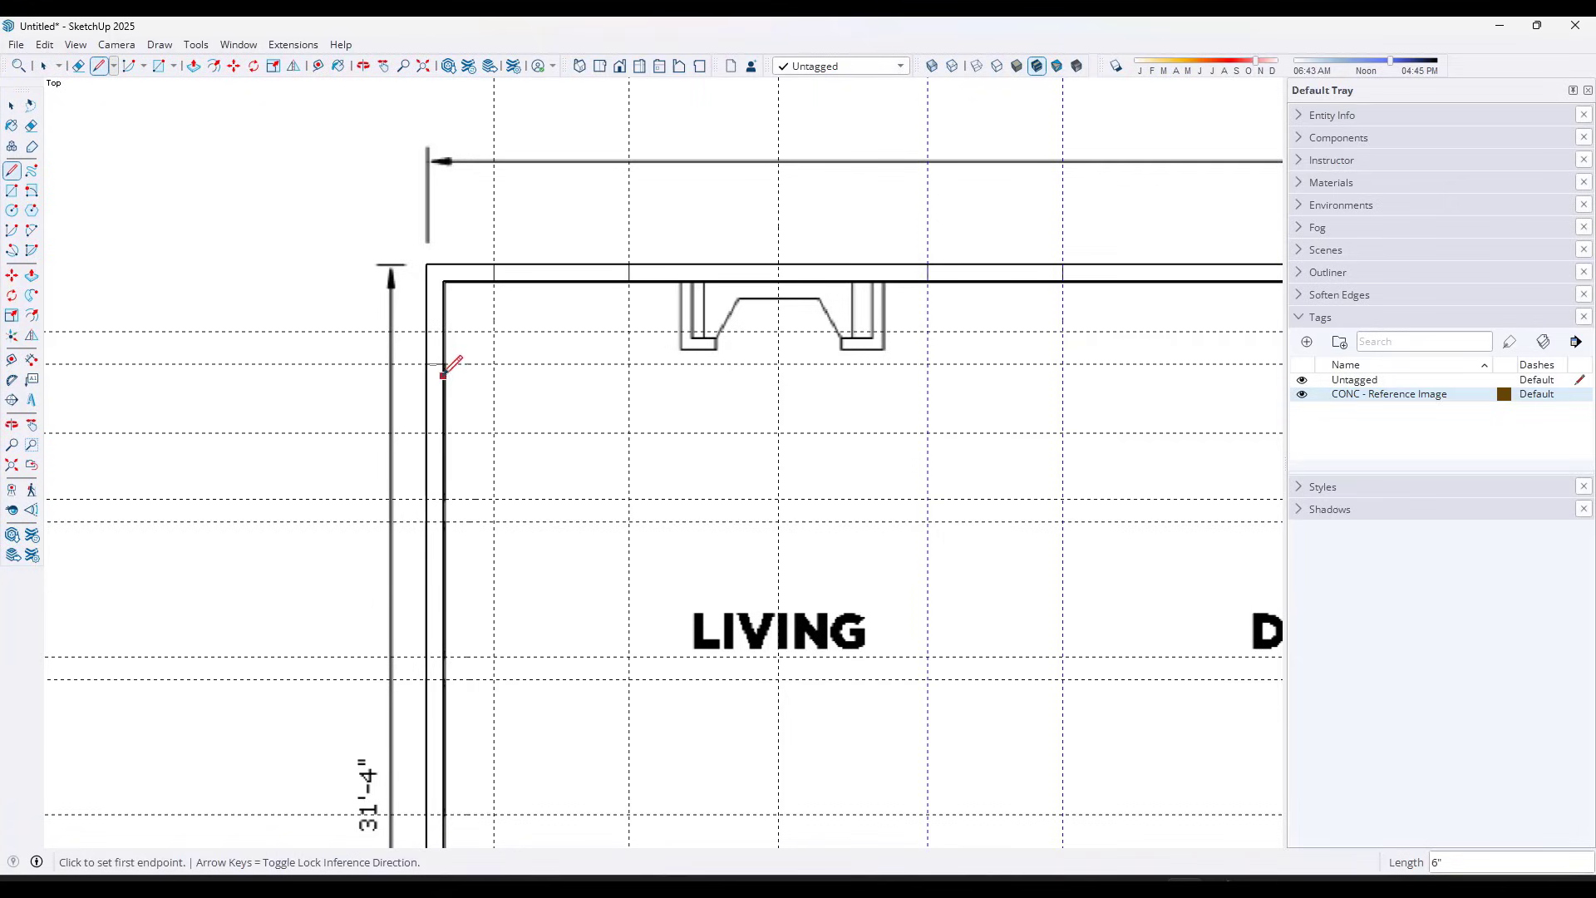
Select the side wall's face below the first window line to check where the wall is split
{"action": "left_click", "coordinate": [443, 431]}
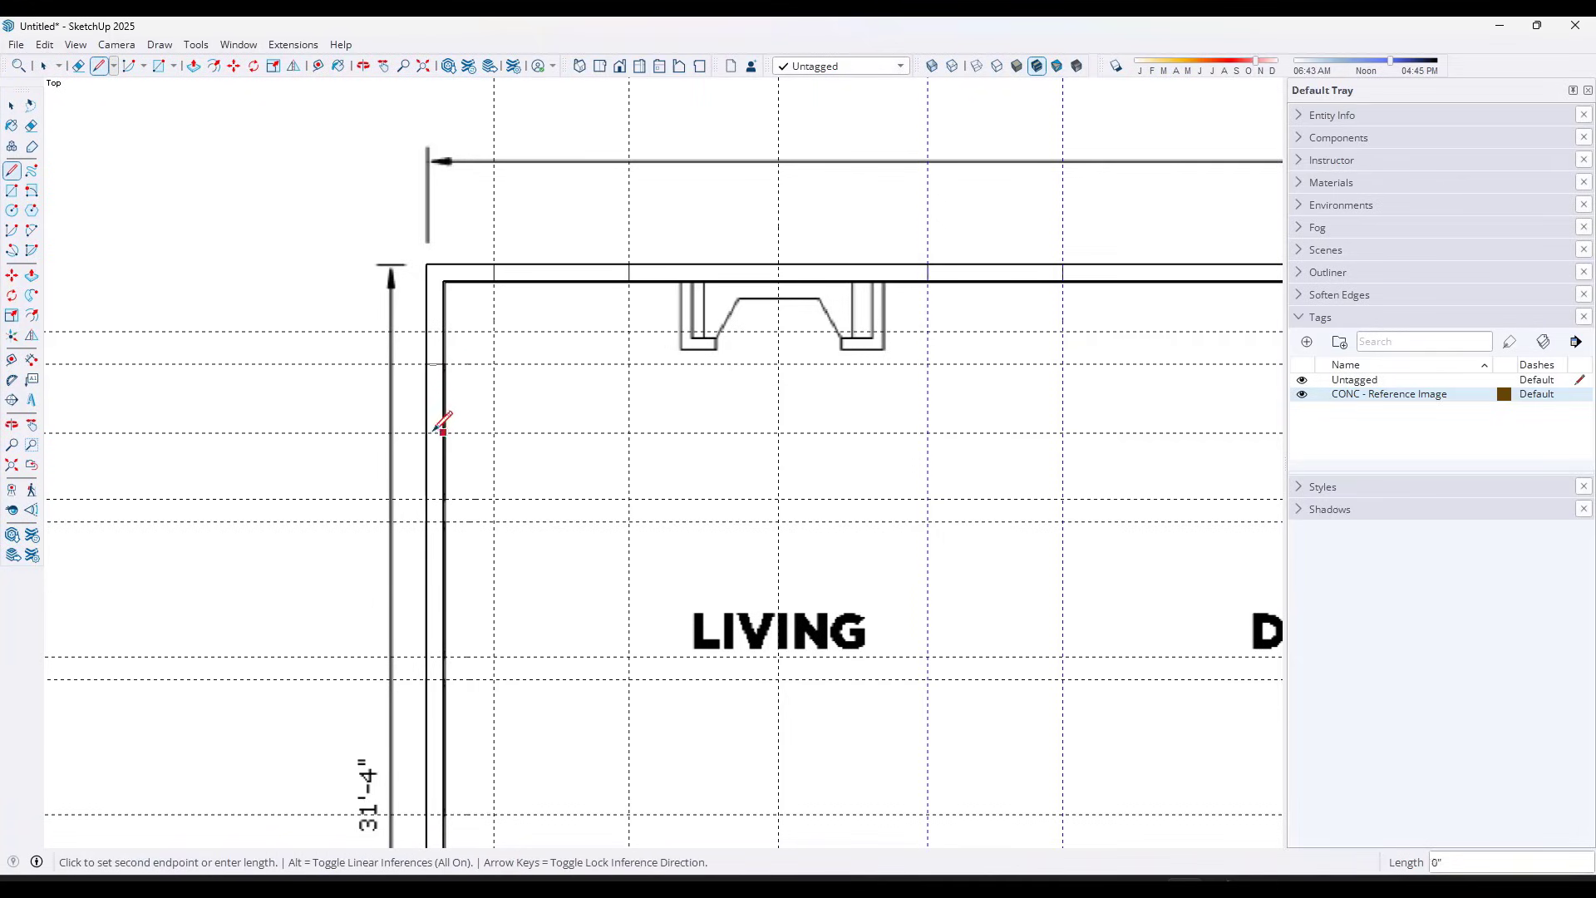
{"action": "key", "text": "space"}
{"action": "scroll", "coordinate": [449, 391], "scroll_direction": "up", "scroll_amount": 2}
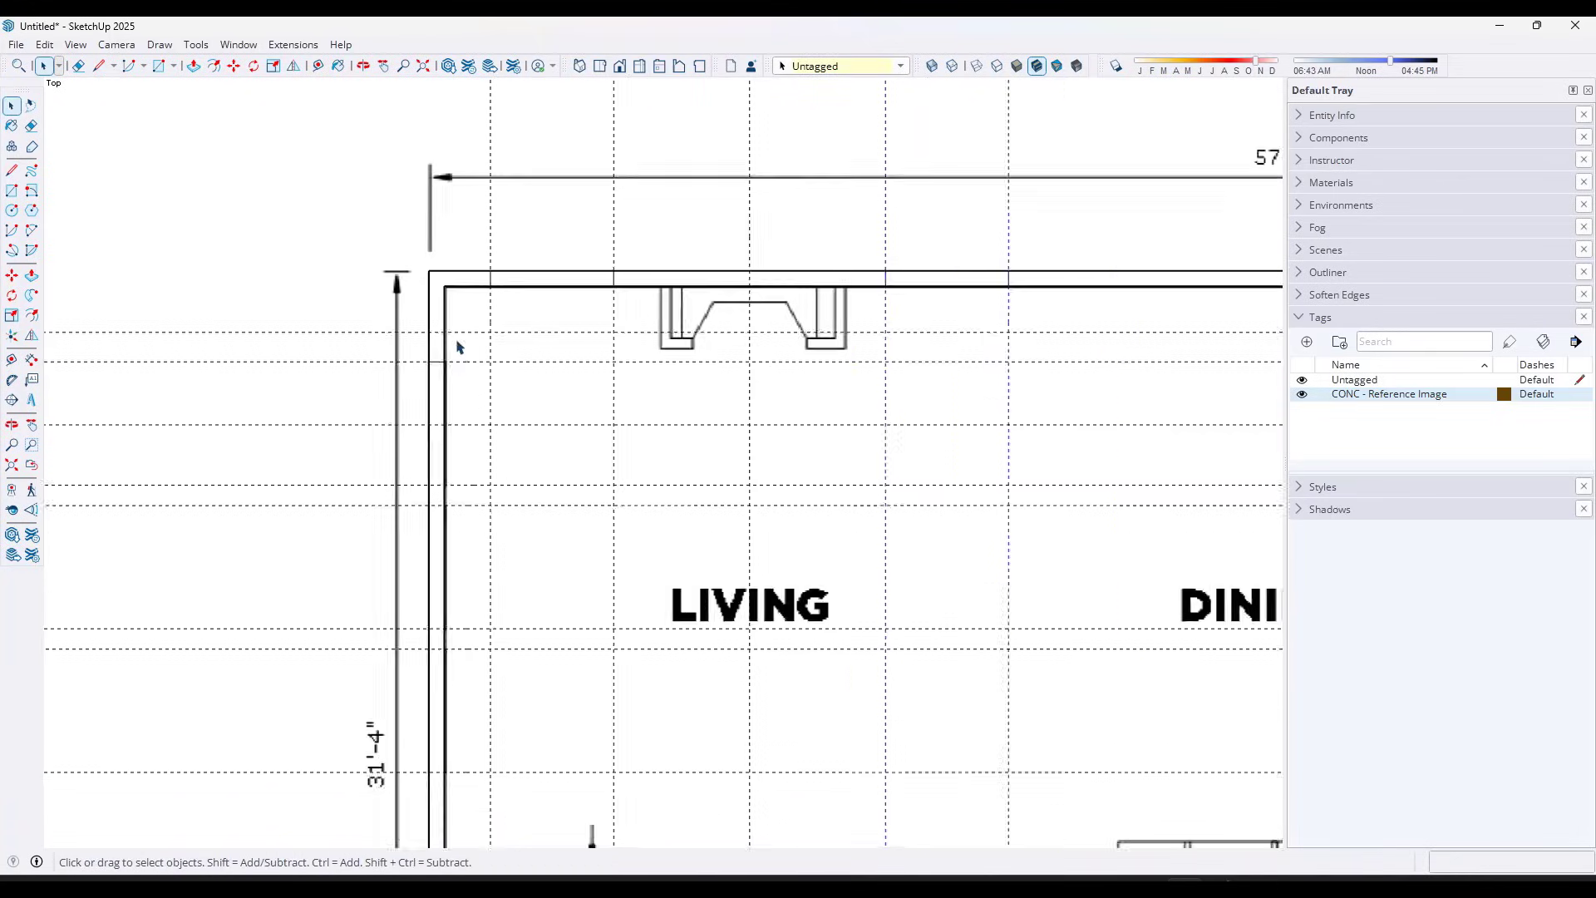
{"action": "left_click", "coordinate": [446, 403]}
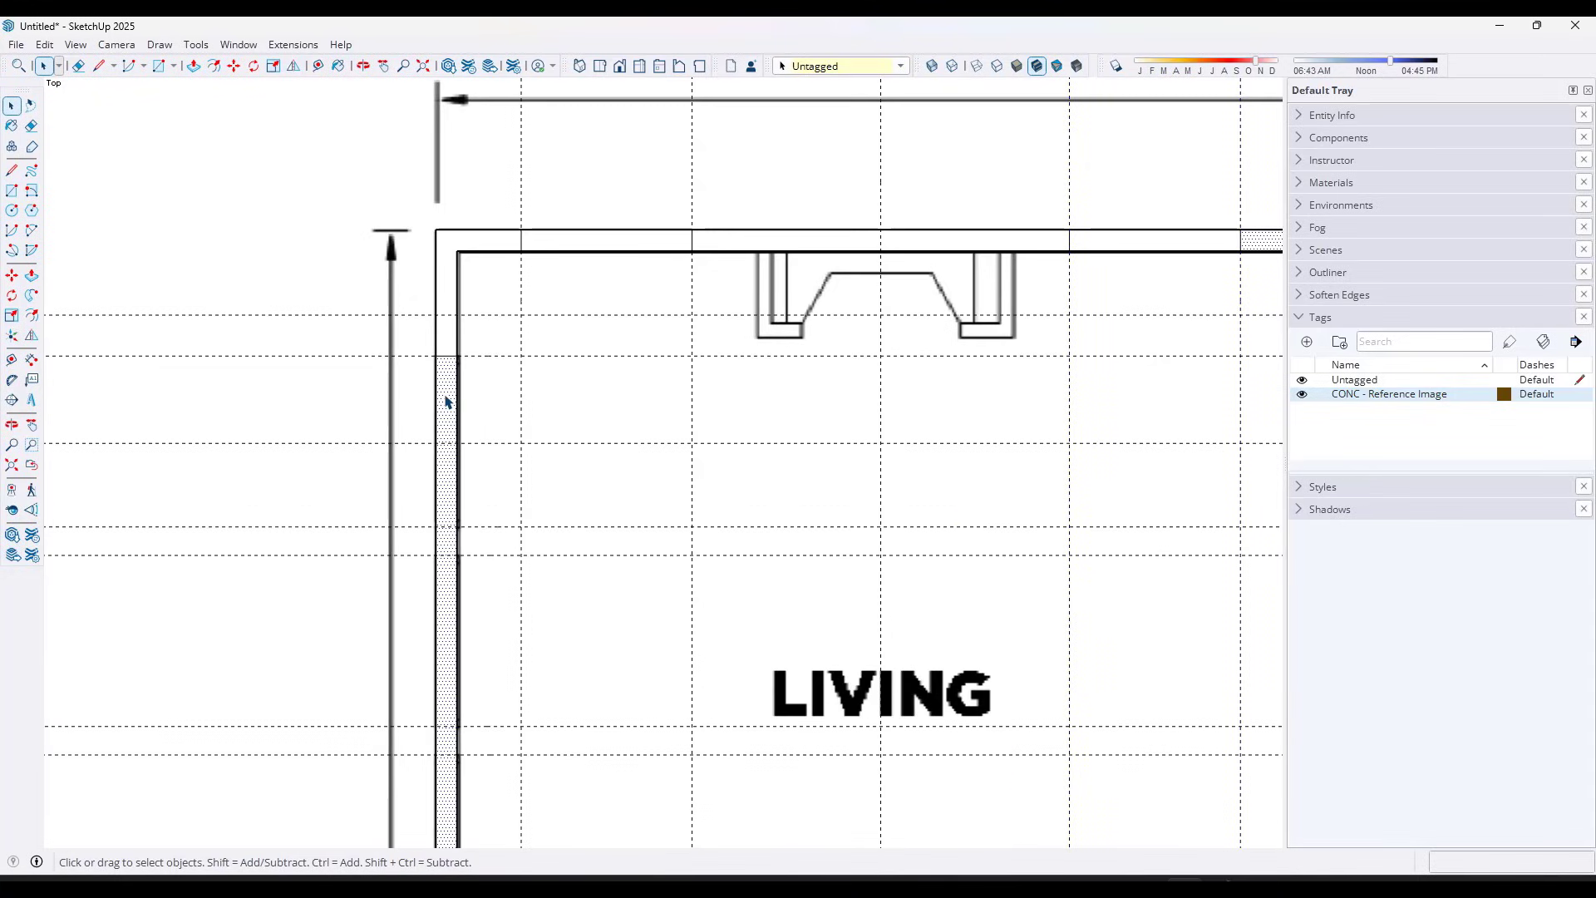
{"action": "scroll", "coordinate": [454, 364], "scroll_direction": "down", "scroll_amount": 4}
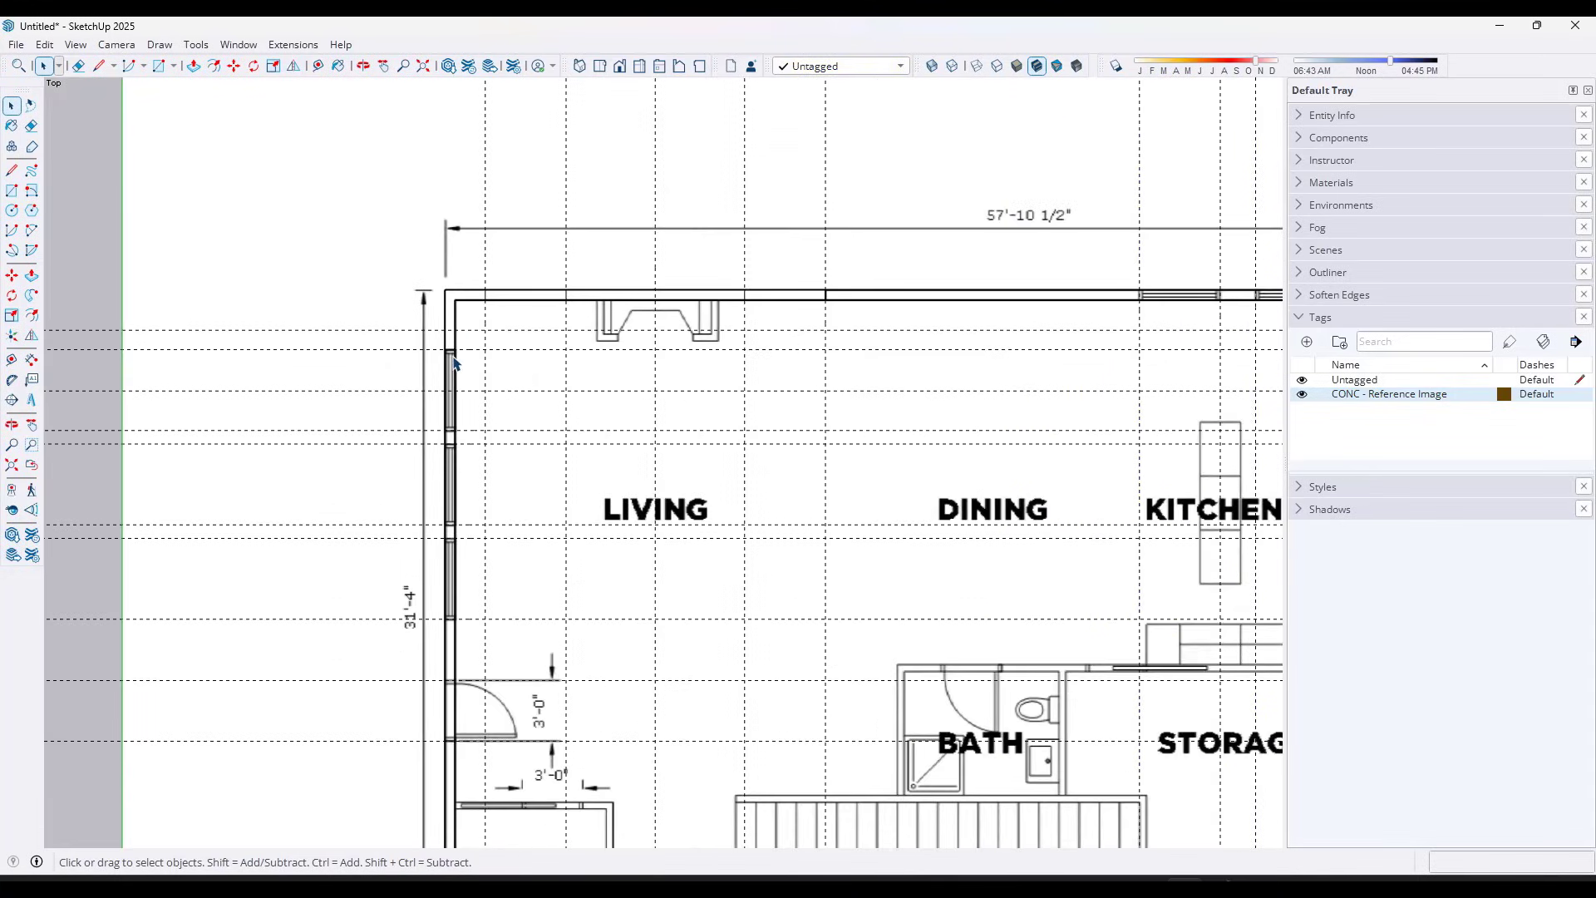
Draw 6" lines across the side wall at the first window's far edge and both edges of the middle window
{"action": "scroll", "coordinate": [453, 363], "scroll_direction": "up", "scroll_amount": 3}
{"action": "key", "text": "l"}
{"action": "left_click", "coordinate": [468, 429]}
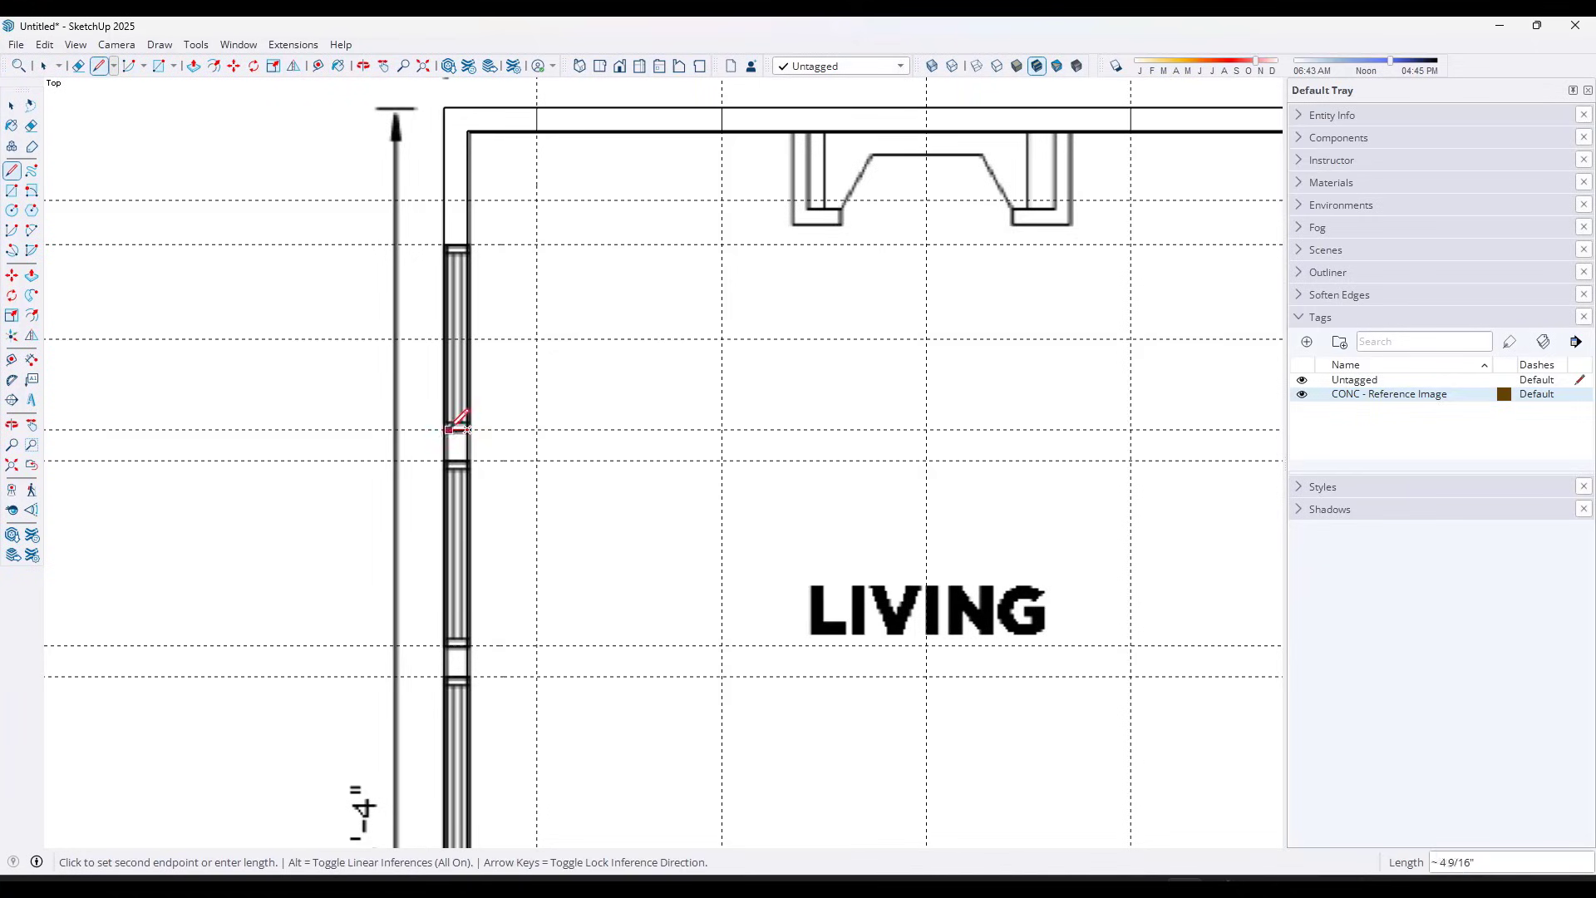
{"action": "left_click", "coordinate": [447, 428]}
{"action": "left_click", "coordinate": [468, 460]}
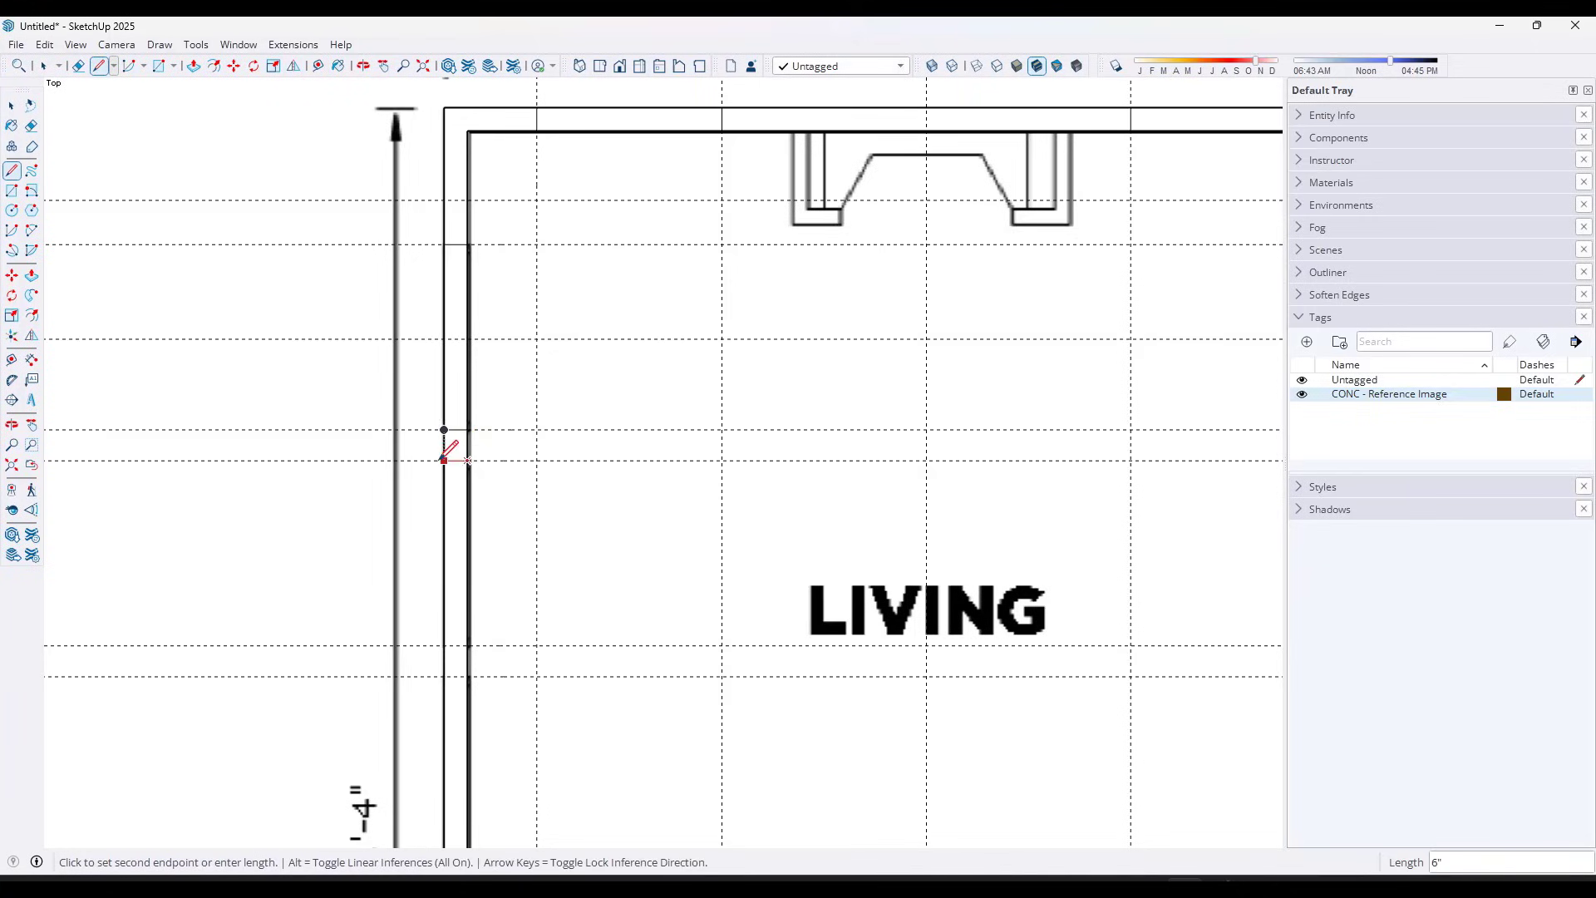
{"action": "left_click", "coordinate": [445, 459]}
{"action": "left_click", "coordinate": [468, 645]}
{"action": "left_click", "coordinate": [446, 645]}
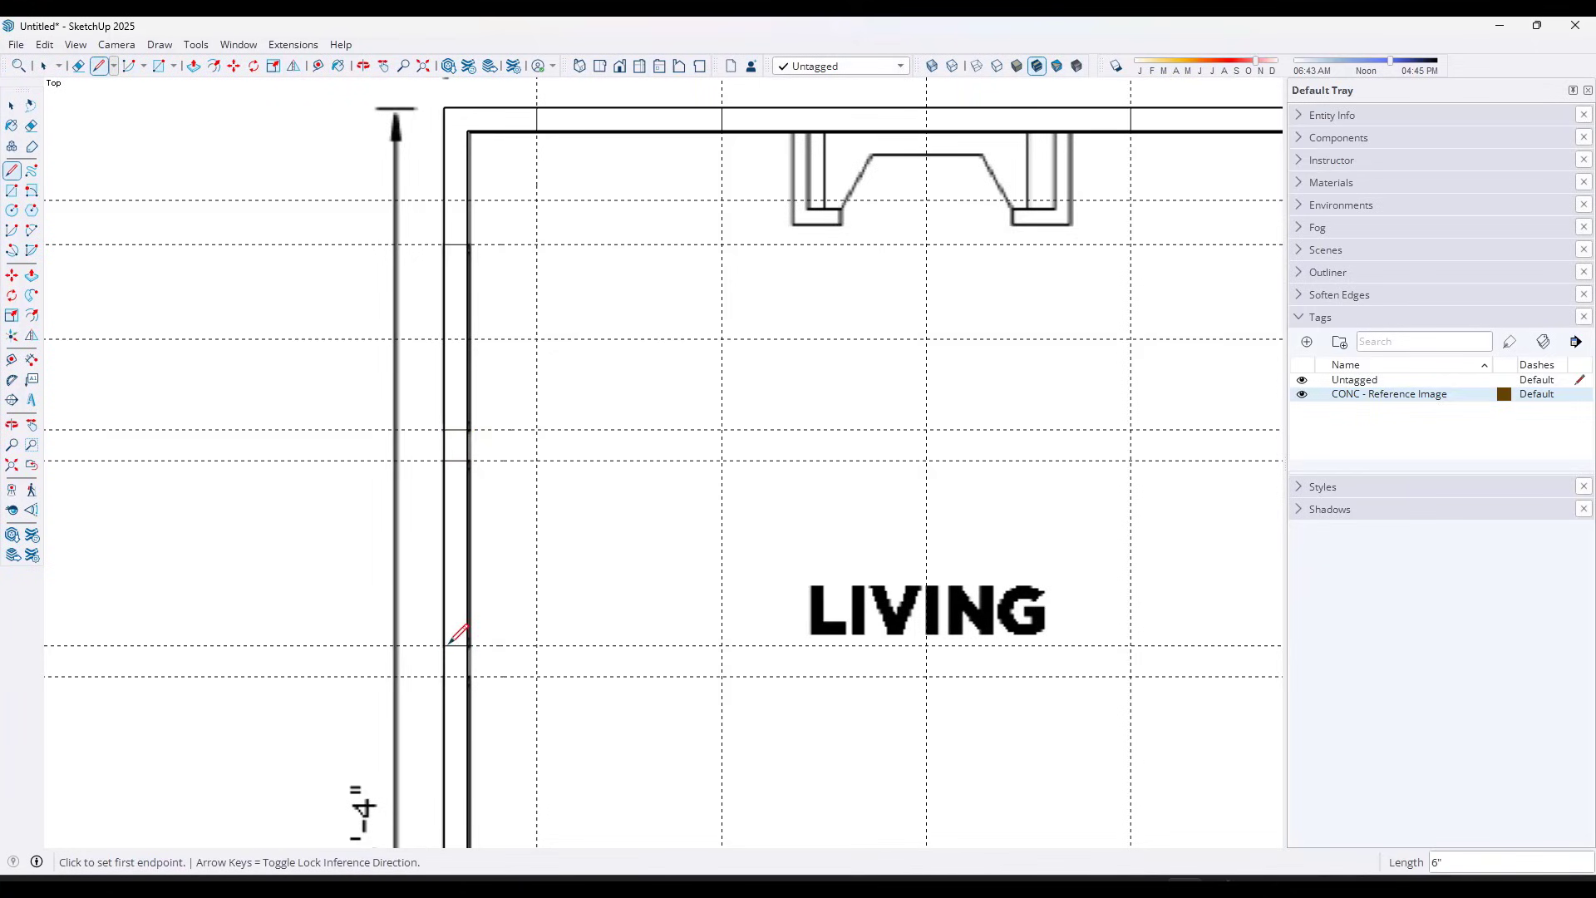
Try extruding the corner wall segment between the two nearest windows with Push/Pull
{"action": "scroll", "coordinate": [499, 549], "scroll_direction": "down", "scroll_amount": 3}
{"action": "key", "text": "space"}
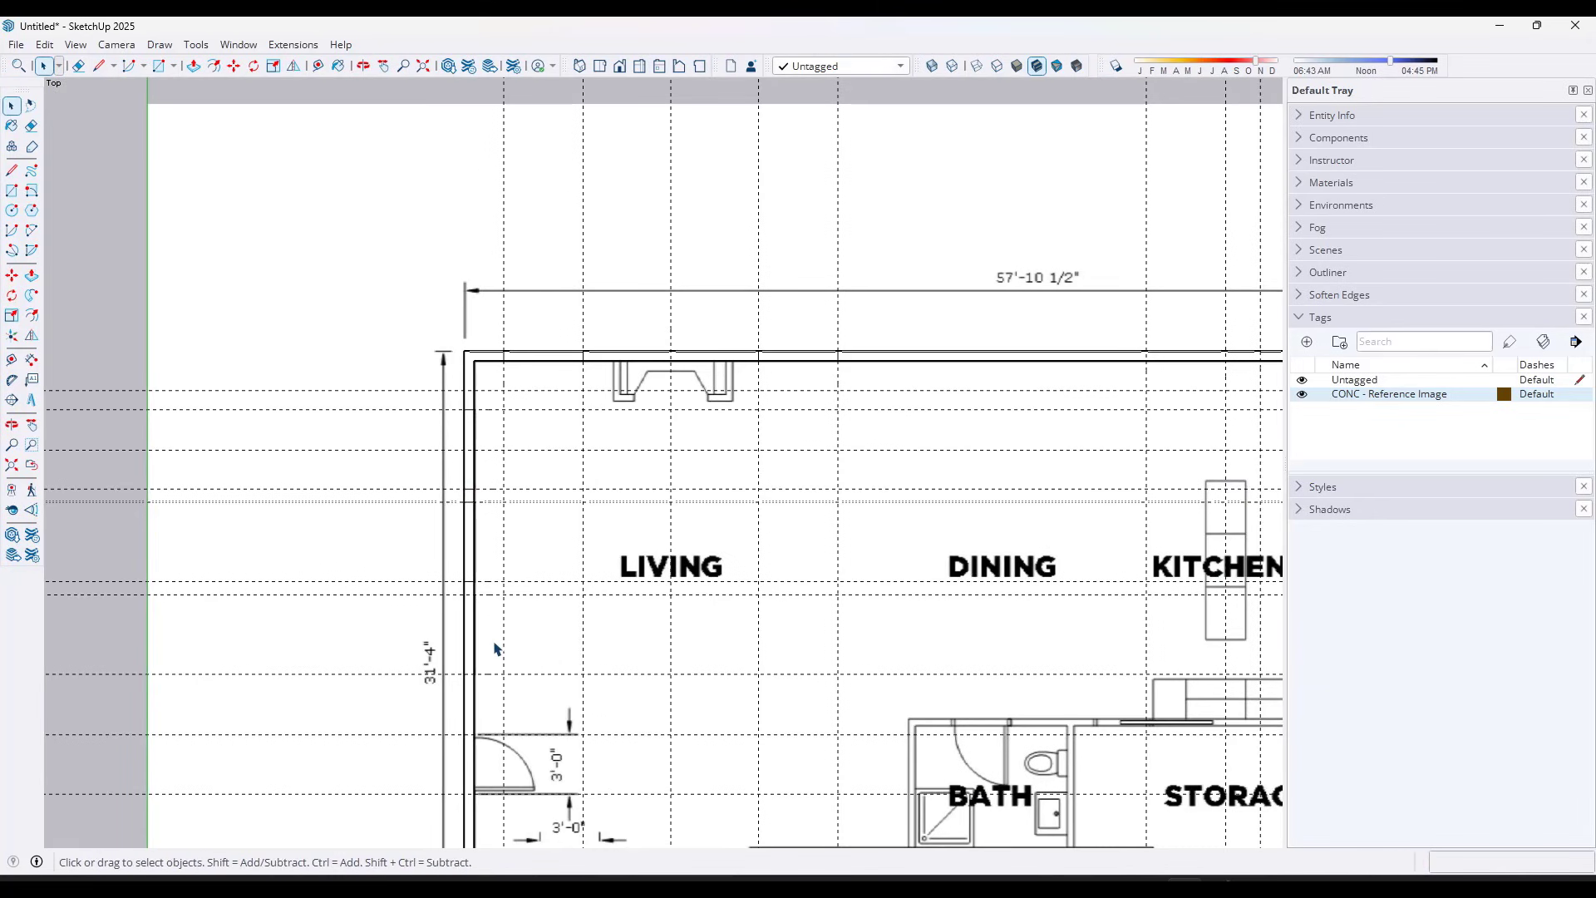
{"action": "middle_click_drag", "start_coordinate": [495, 648], "coordinate": [459, 460]}
{"action": "key", "text": "p"}
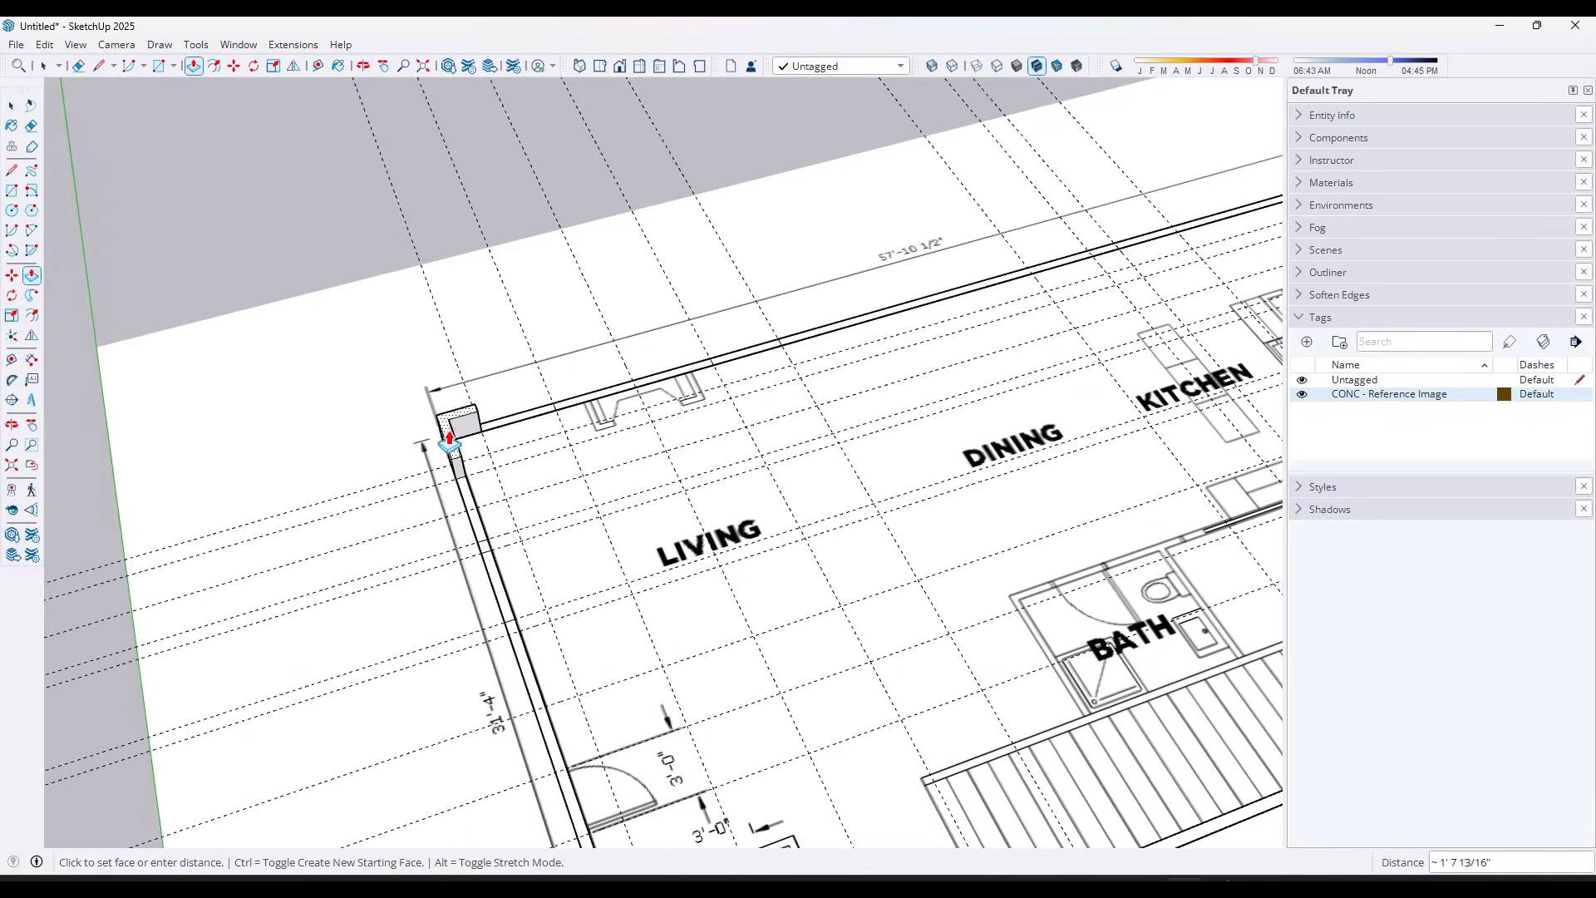
{"action": "key", "text": "space"}
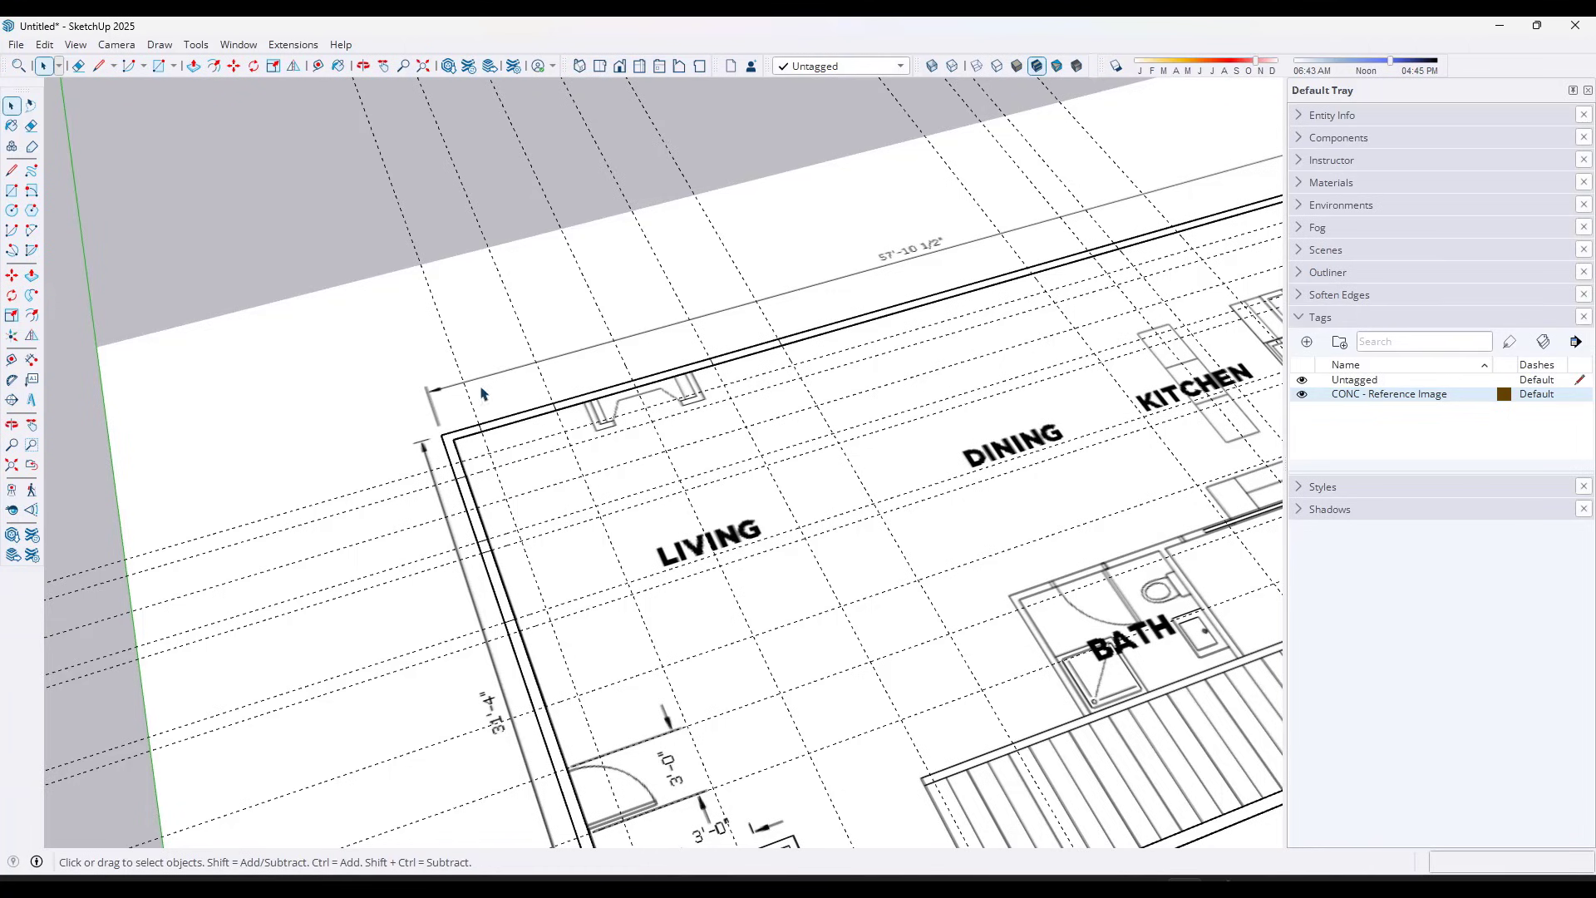
Draw 6" lines across the living room side wall at the edges of the remaining window and exterior door
{"action": "scroll", "coordinate": [512, 549], "scroll_direction": "down", "scroll_amount": 3}
{"action": "scroll", "coordinate": [511, 582], "scroll_direction": "up", "scroll_amount": 3}
{"action": "key", "text": "l"}
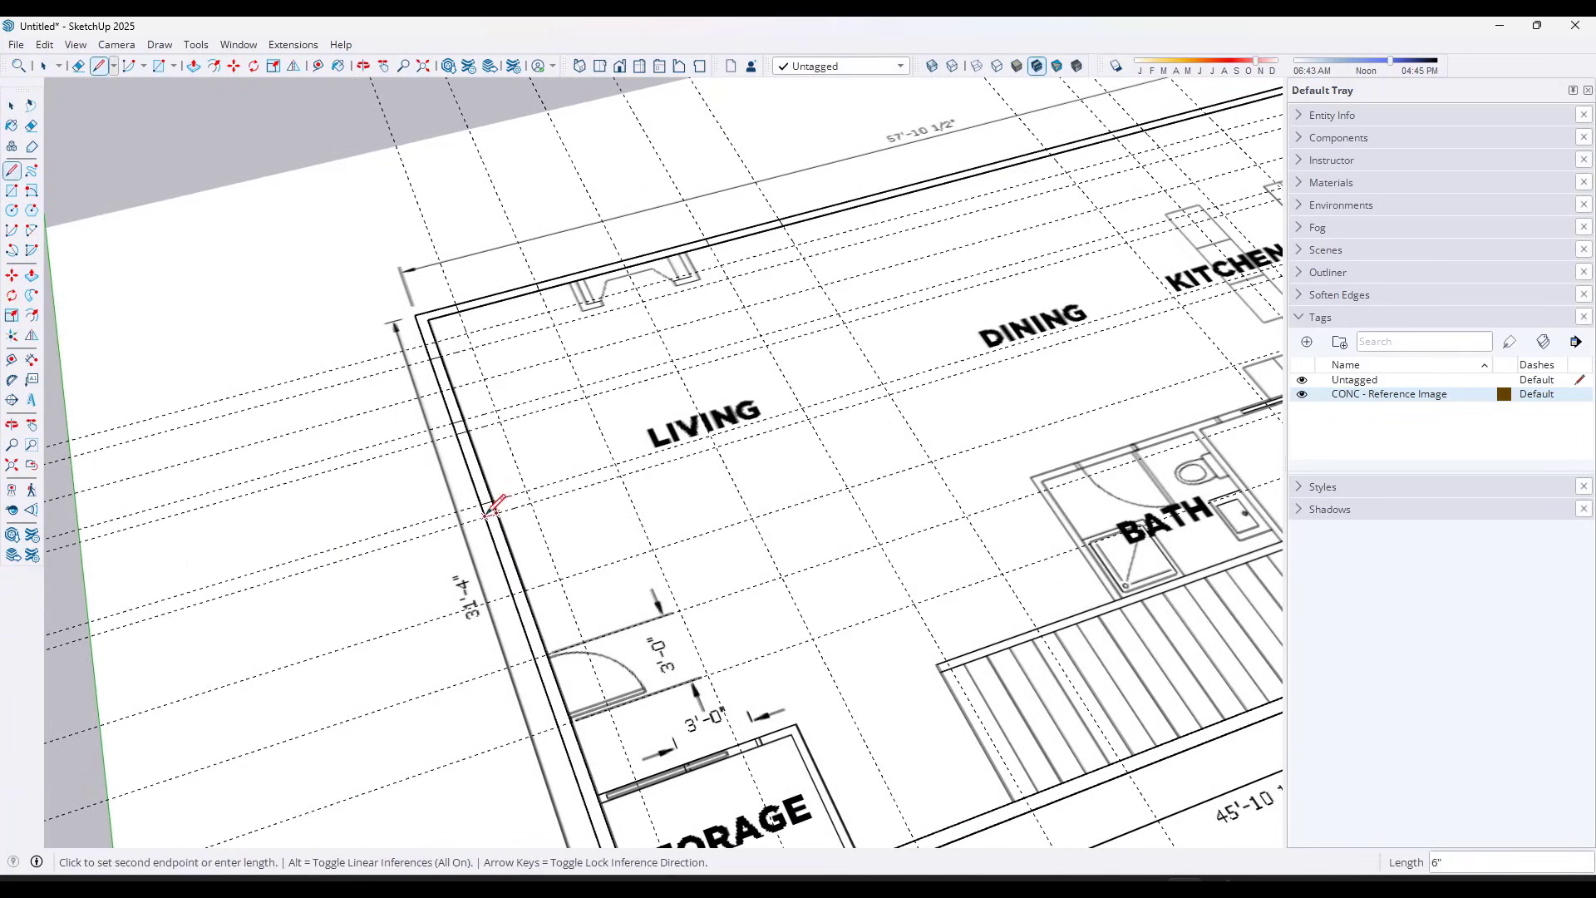
{"action": "scroll", "coordinate": [437, 533], "scroll_direction": "down", "scroll_amount": 3}
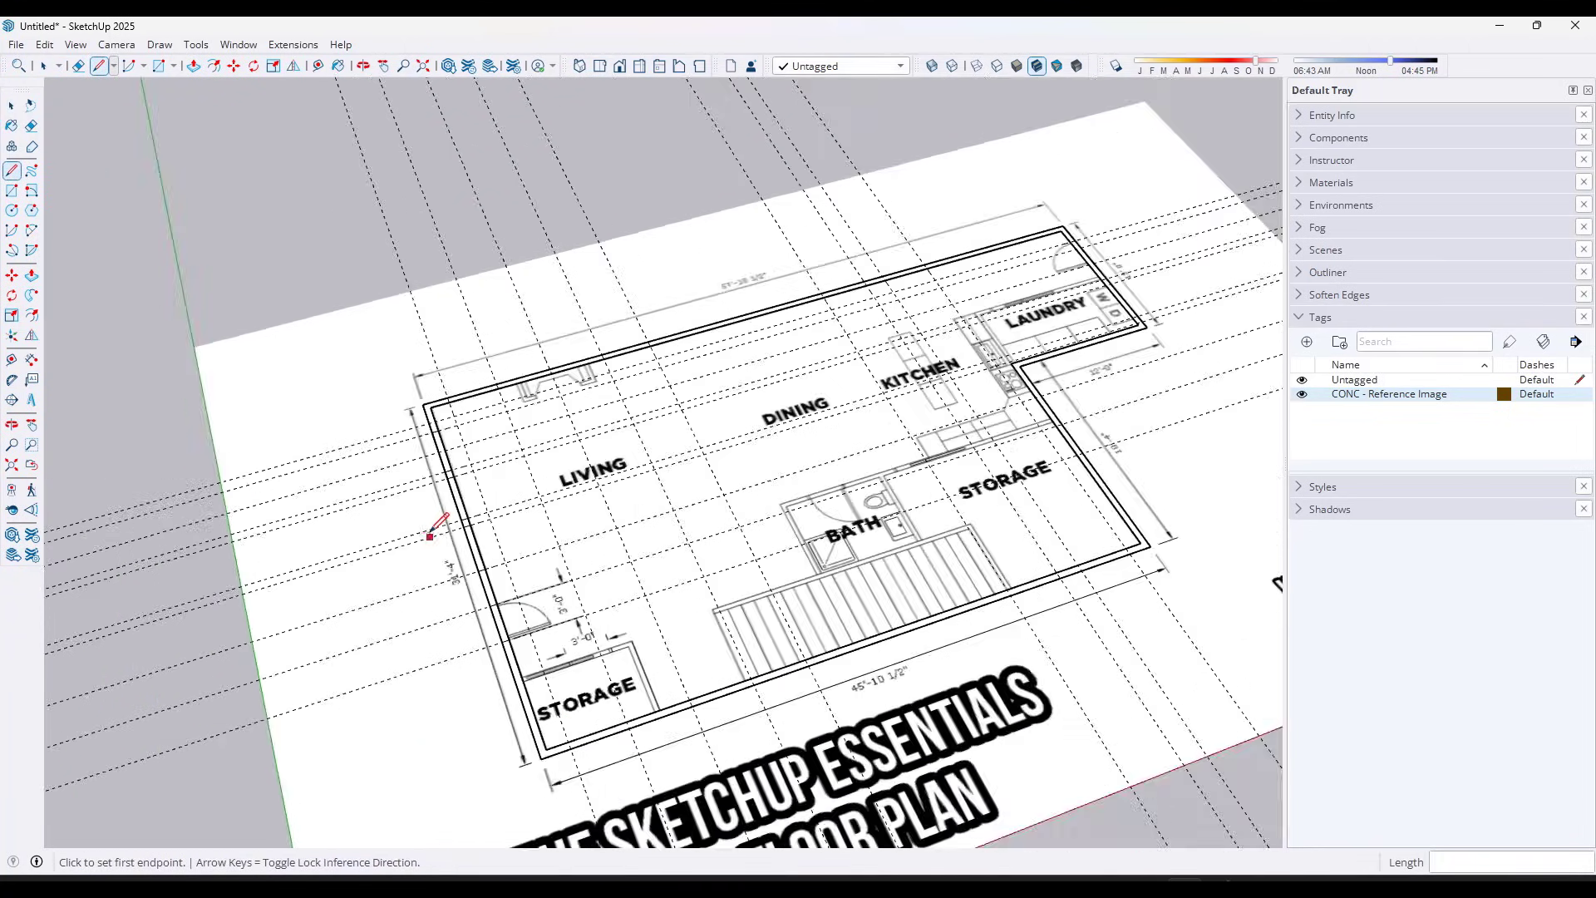
Draw 6" lines across the exterior wall beside the laundry at both edges of the door opening
{"action": "scroll", "coordinate": [1069, 463], "scroll_direction": "up", "scroll_amount": 6}
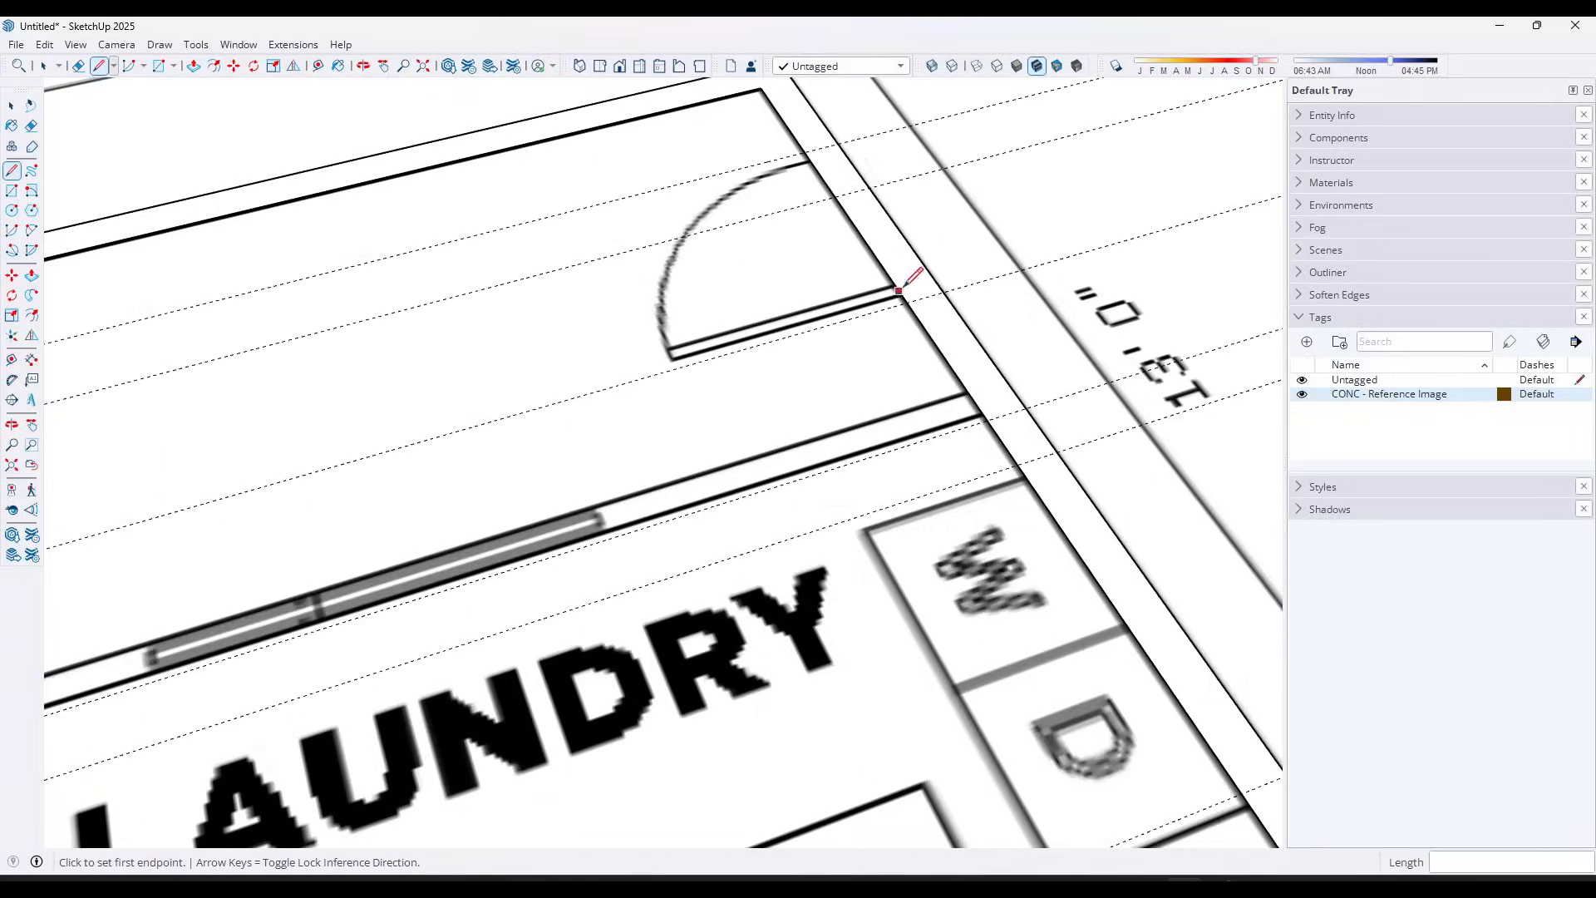
{"action": "left_click", "coordinate": [802, 152]}
{"action": "key", "text": "Escape"}
{"action": "scroll", "coordinate": [956, 266], "scroll_direction": "down", "scroll_amount": 5}
Draw 6" lines across the long wall at the edge guides of the remaining windows near the kitchen
{"action": "scroll", "coordinate": [899, 224], "scroll_direction": "up", "scroll_amount": 5}
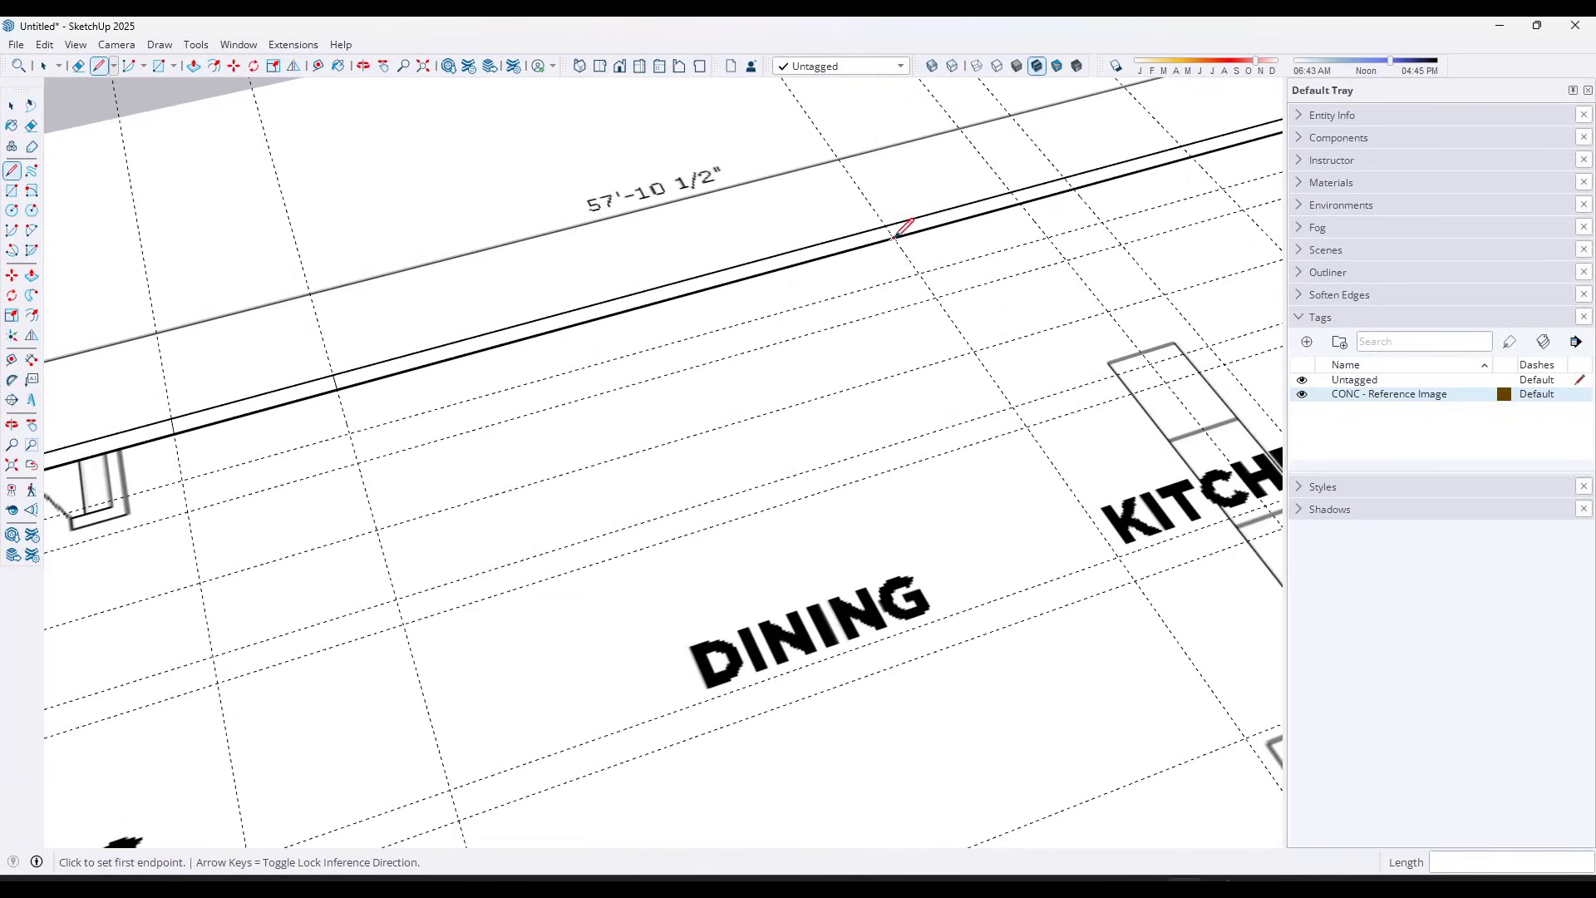
{"action": "scroll", "coordinate": [1040, 168], "scroll_direction": "down", "scroll_amount": 5}
{"action": "scroll", "coordinate": [1022, 285], "scroll_direction": "up", "scroll_amount": 5}
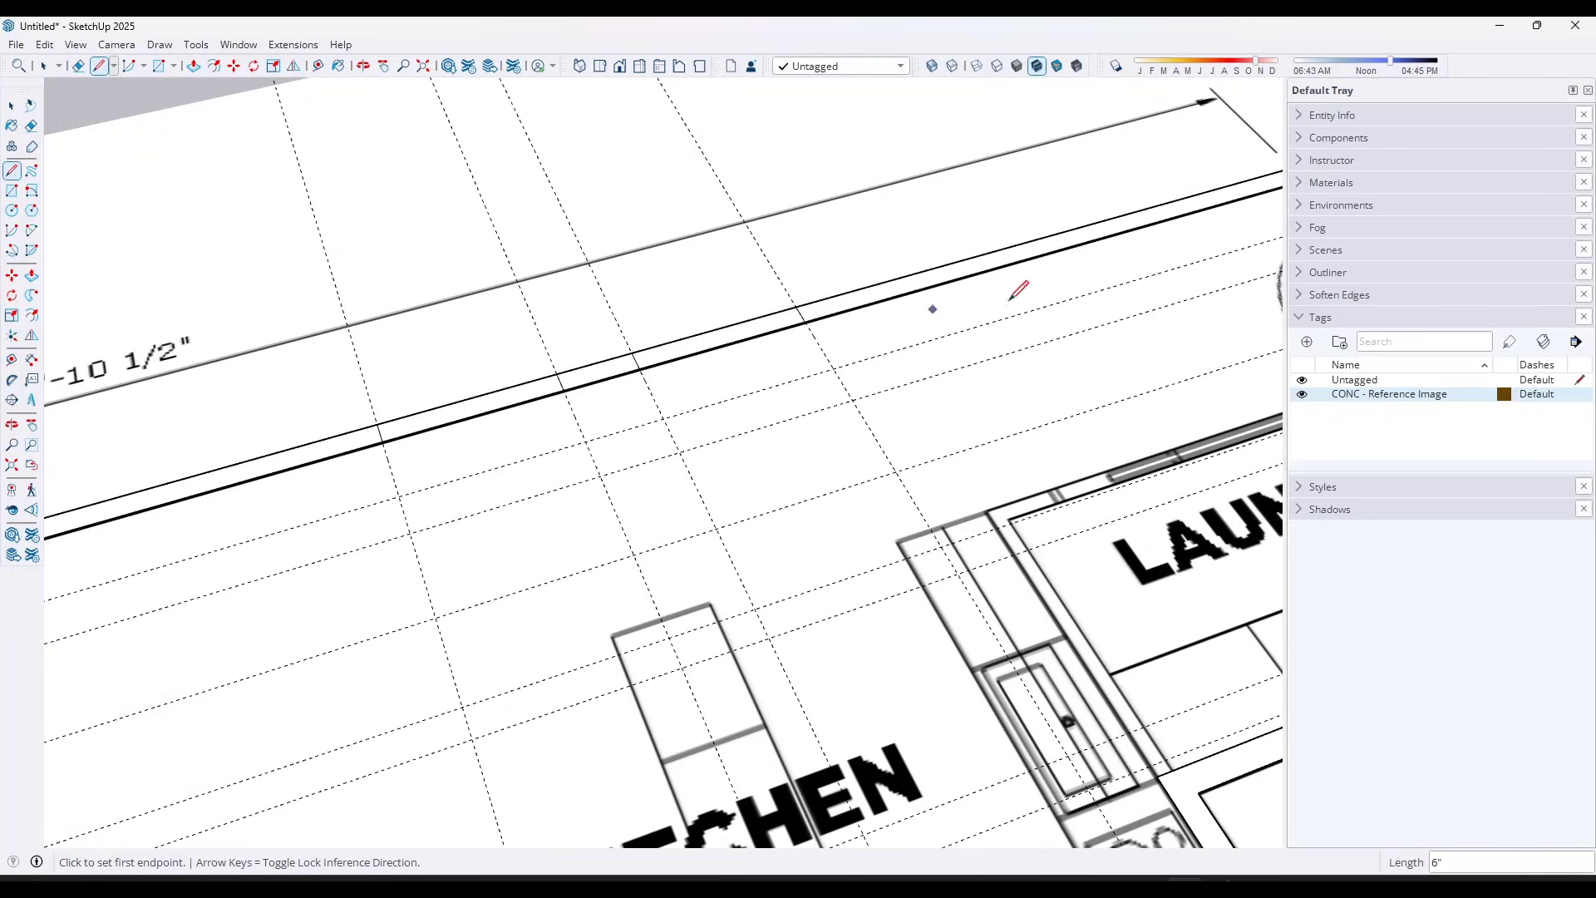
{"action": "middle_click_drag", "start_coordinate": [1022, 286], "coordinate": [224, 225]}
{"action": "scroll", "coordinate": [786, 598], "scroll_direction": "up", "scroll_amount": 3}
{"action": "scroll", "coordinate": [856, 535], "scroll_direction": "down", "scroll_amount": 5}
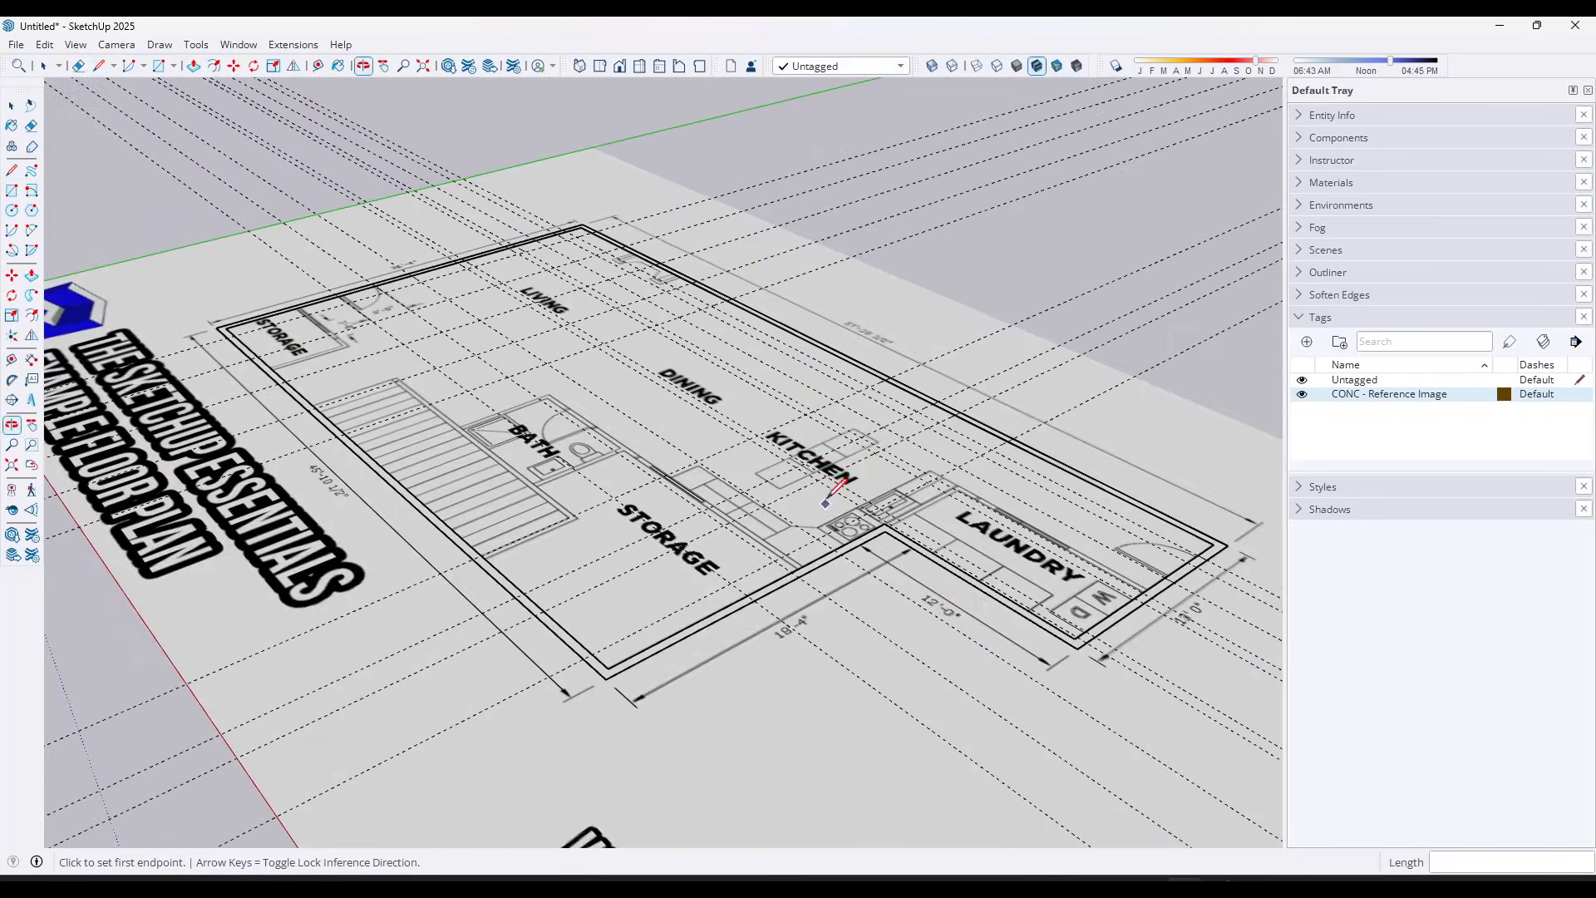
{"action": "scroll", "coordinate": [855, 541], "scroll_direction": "up", "scroll_amount": 5}
{"action": "middle_click_drag", "start_coordinate": [855, 542], "coordinate": [877, 592]}
{"action": "key", "text": "space"}
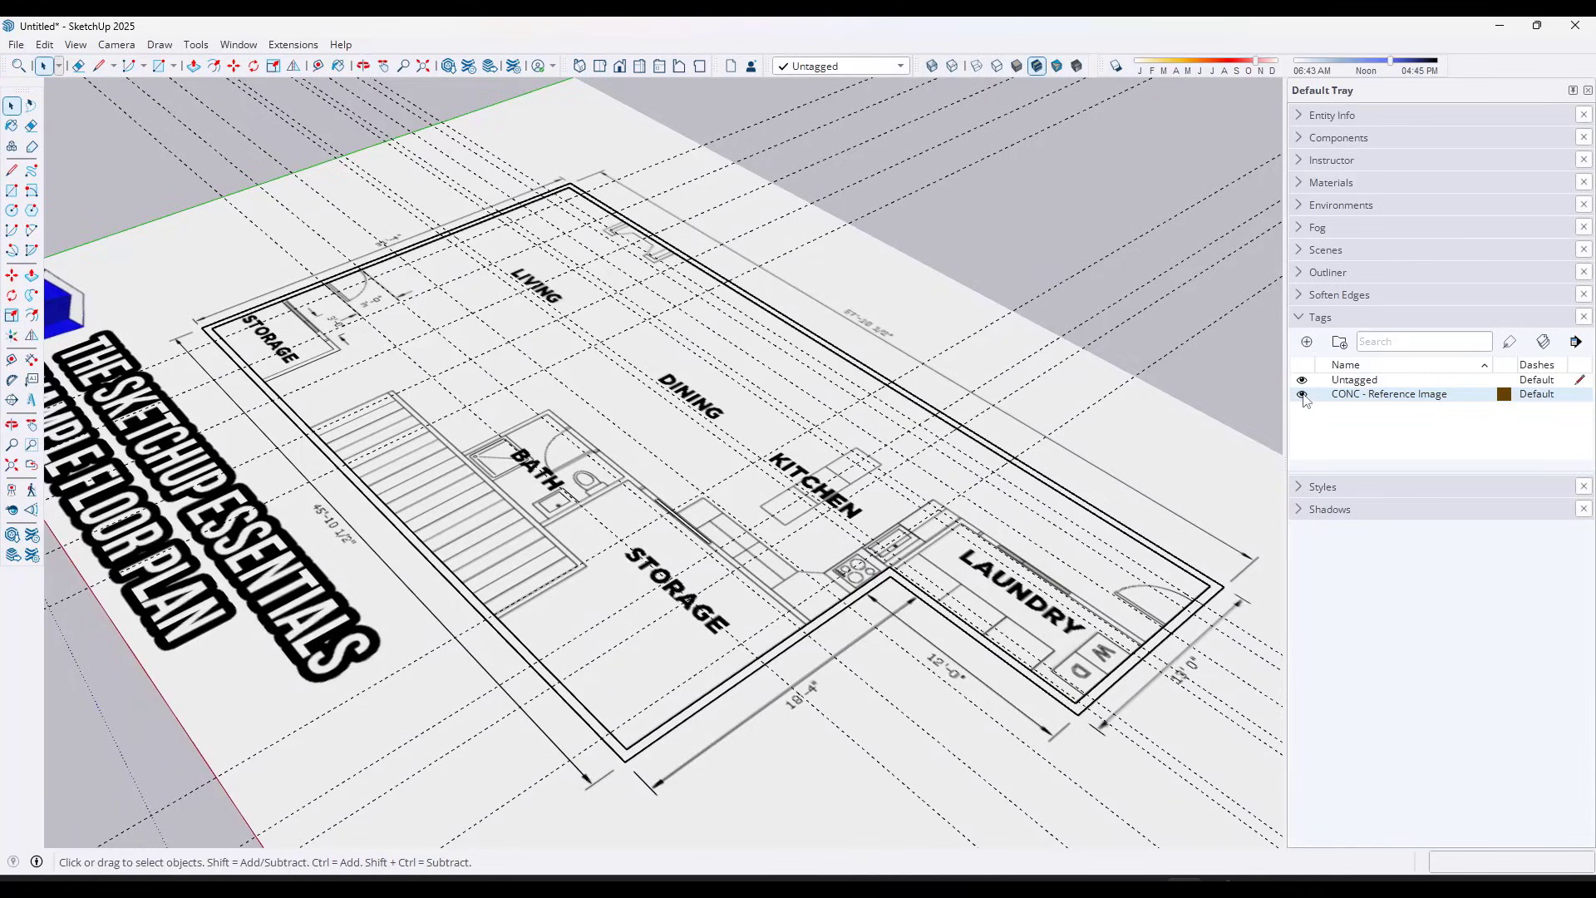
Toggle the CONC - Reference Image tag's visibility to check the traced exterior walls on their own, leaving the image shown
{"action": "left_click", "coordinate": [1303, 395]}
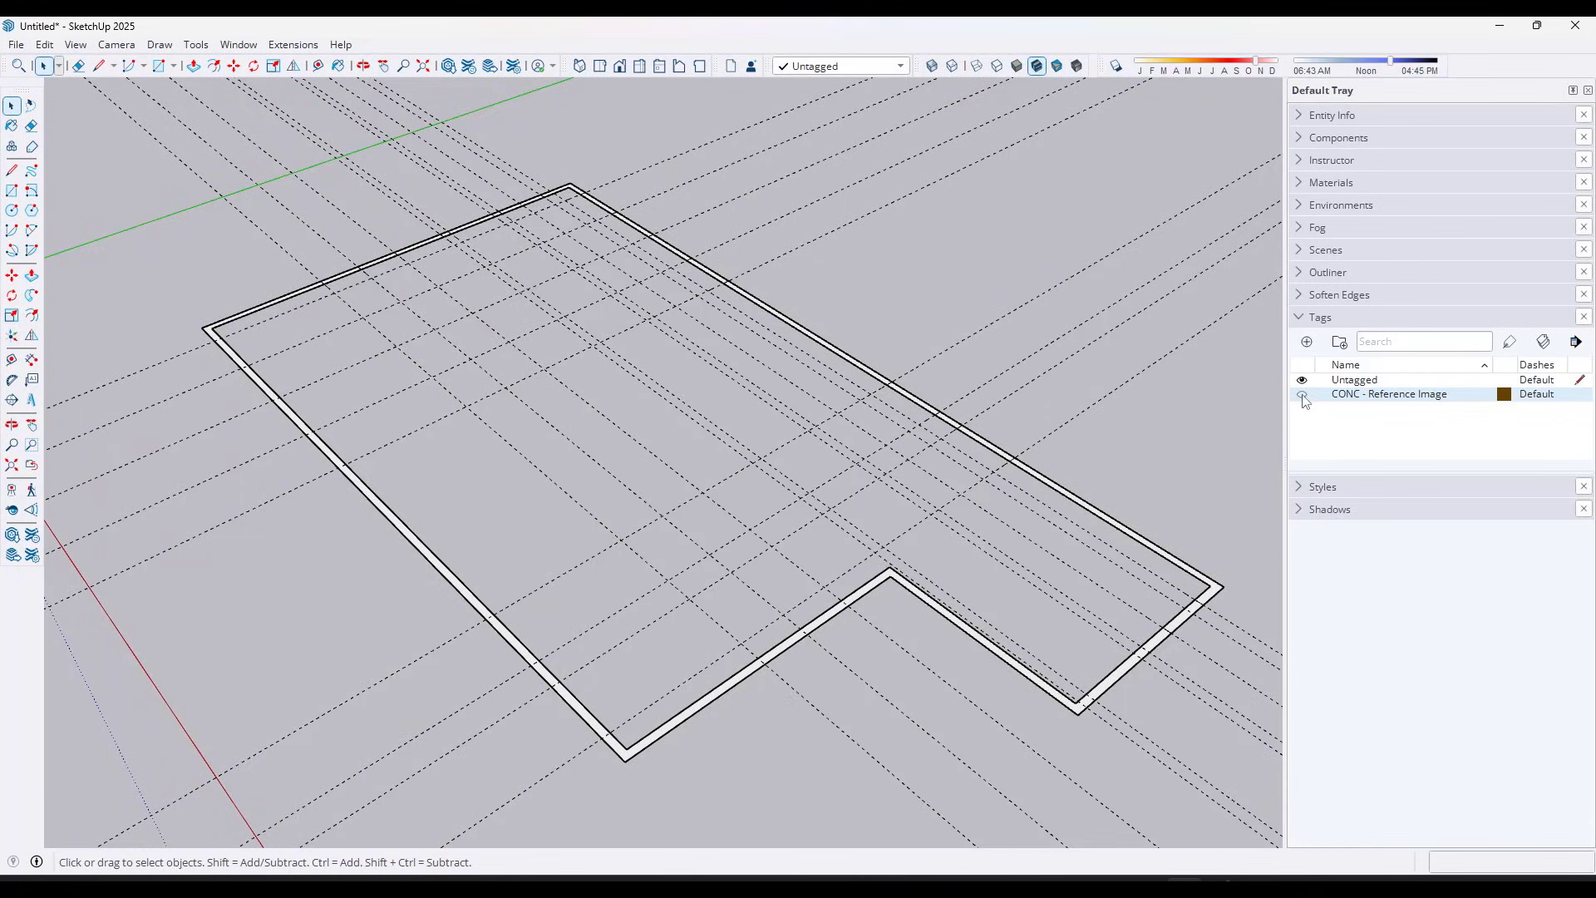
{"action": "left_click", "coordinate": [1303, 395]}
{"action": "left_click", "coordinate": [1303, 395]}
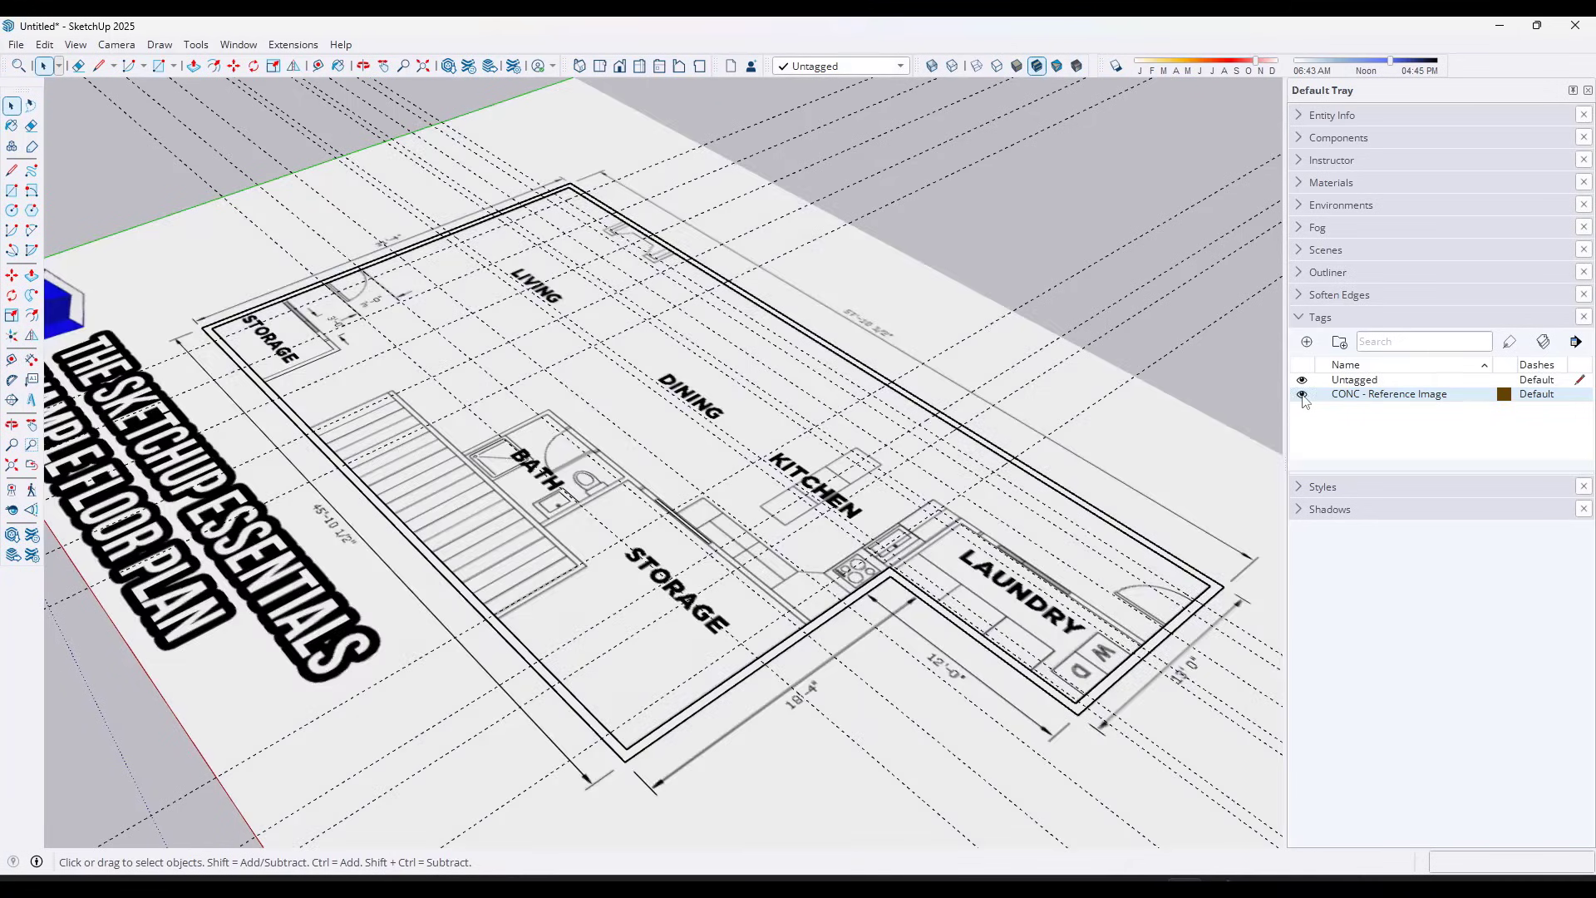
{"action": "left_click", "coordinate": [1303, 395]}
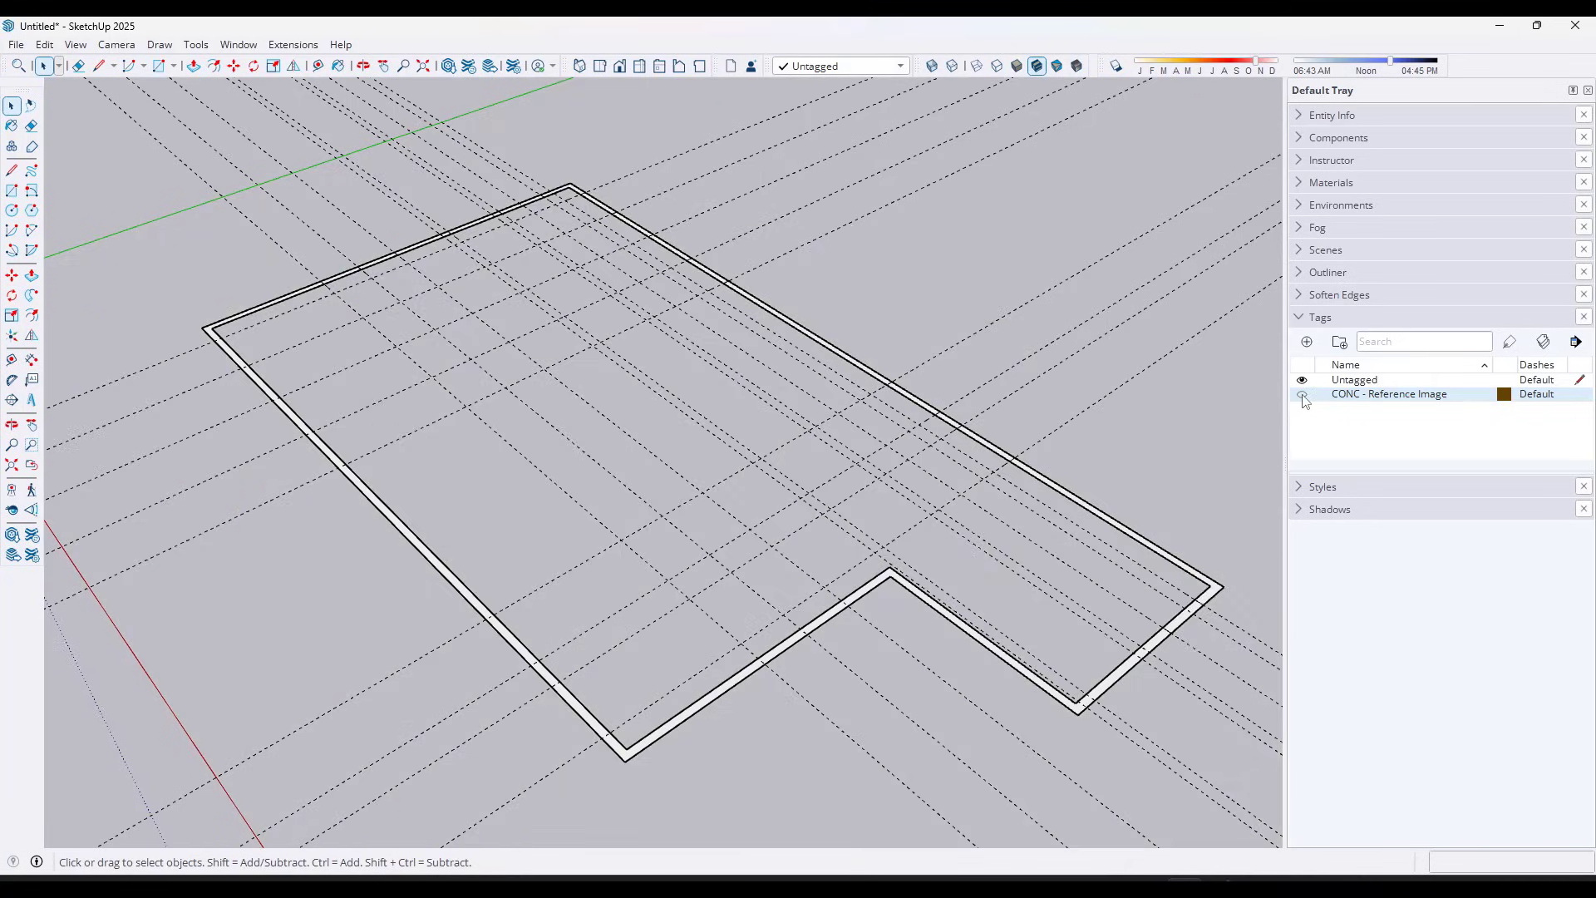
{"action": "left_click", "coordinate": [1303, 395]}
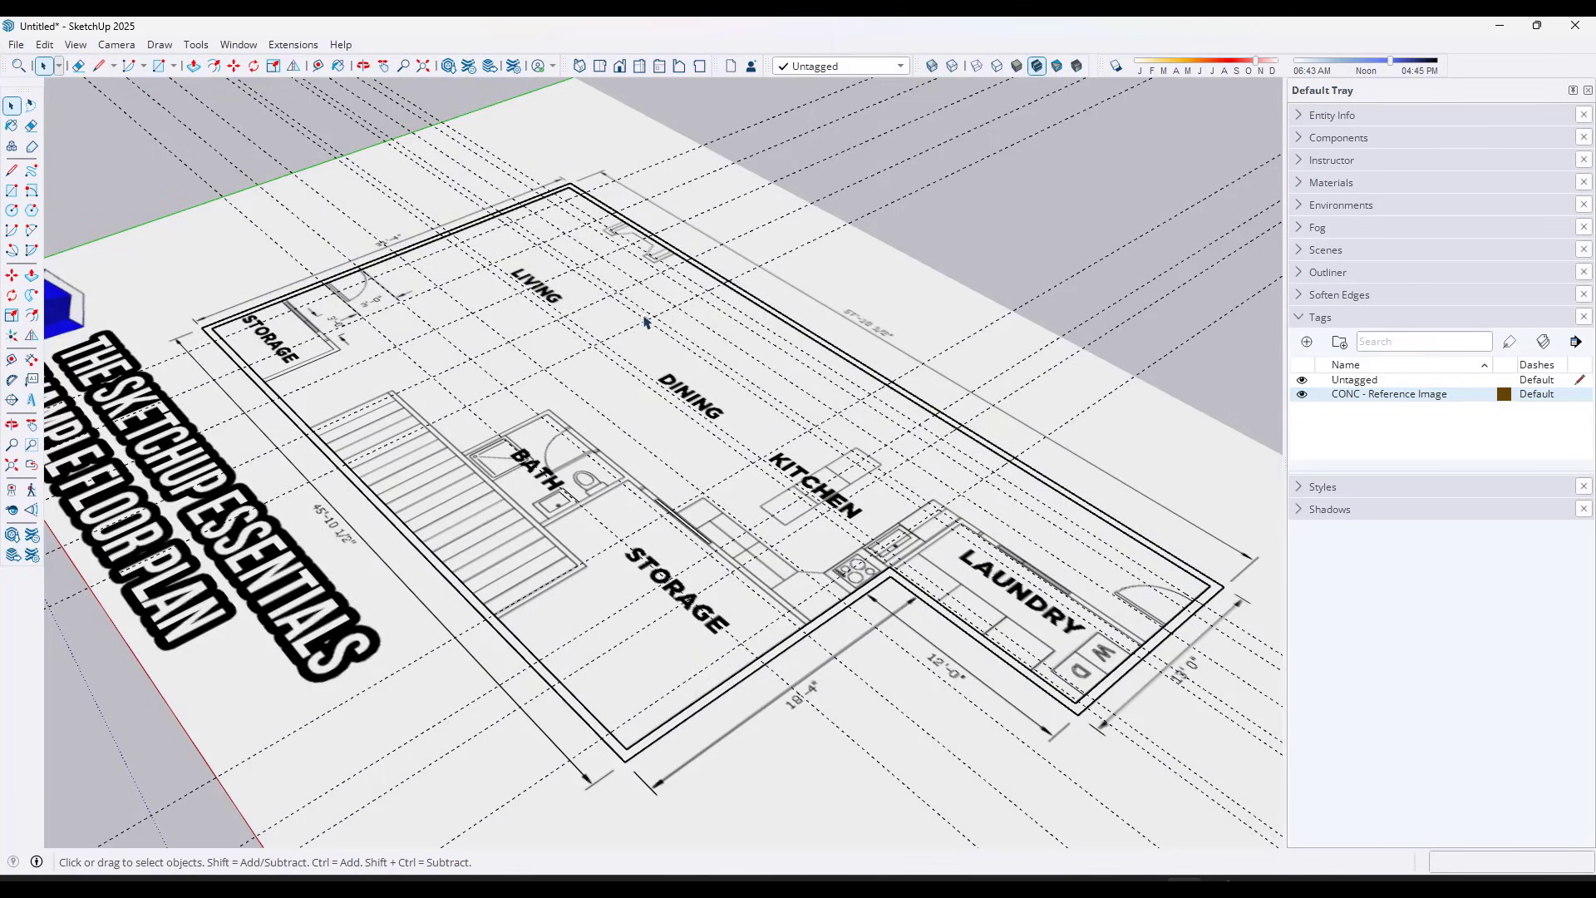
Delete all guides from the model, leaving the traced walls and the floor plan image
{"action": "left_click", "coordinate": [45, 44]}
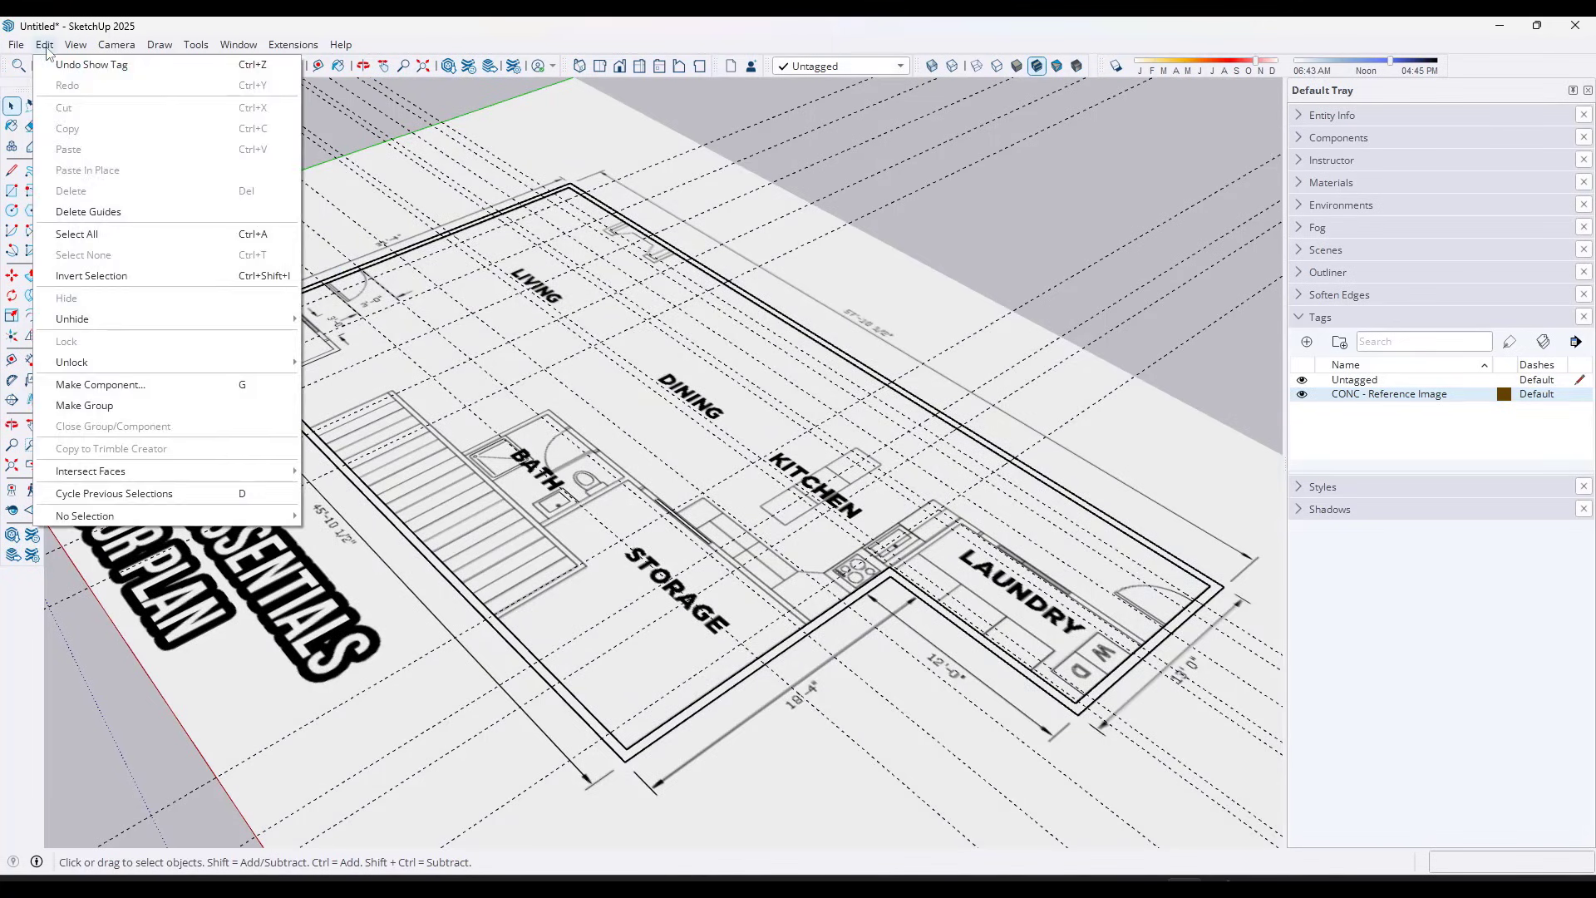
{"action": "left_click", "coordinate": [104, 211]}
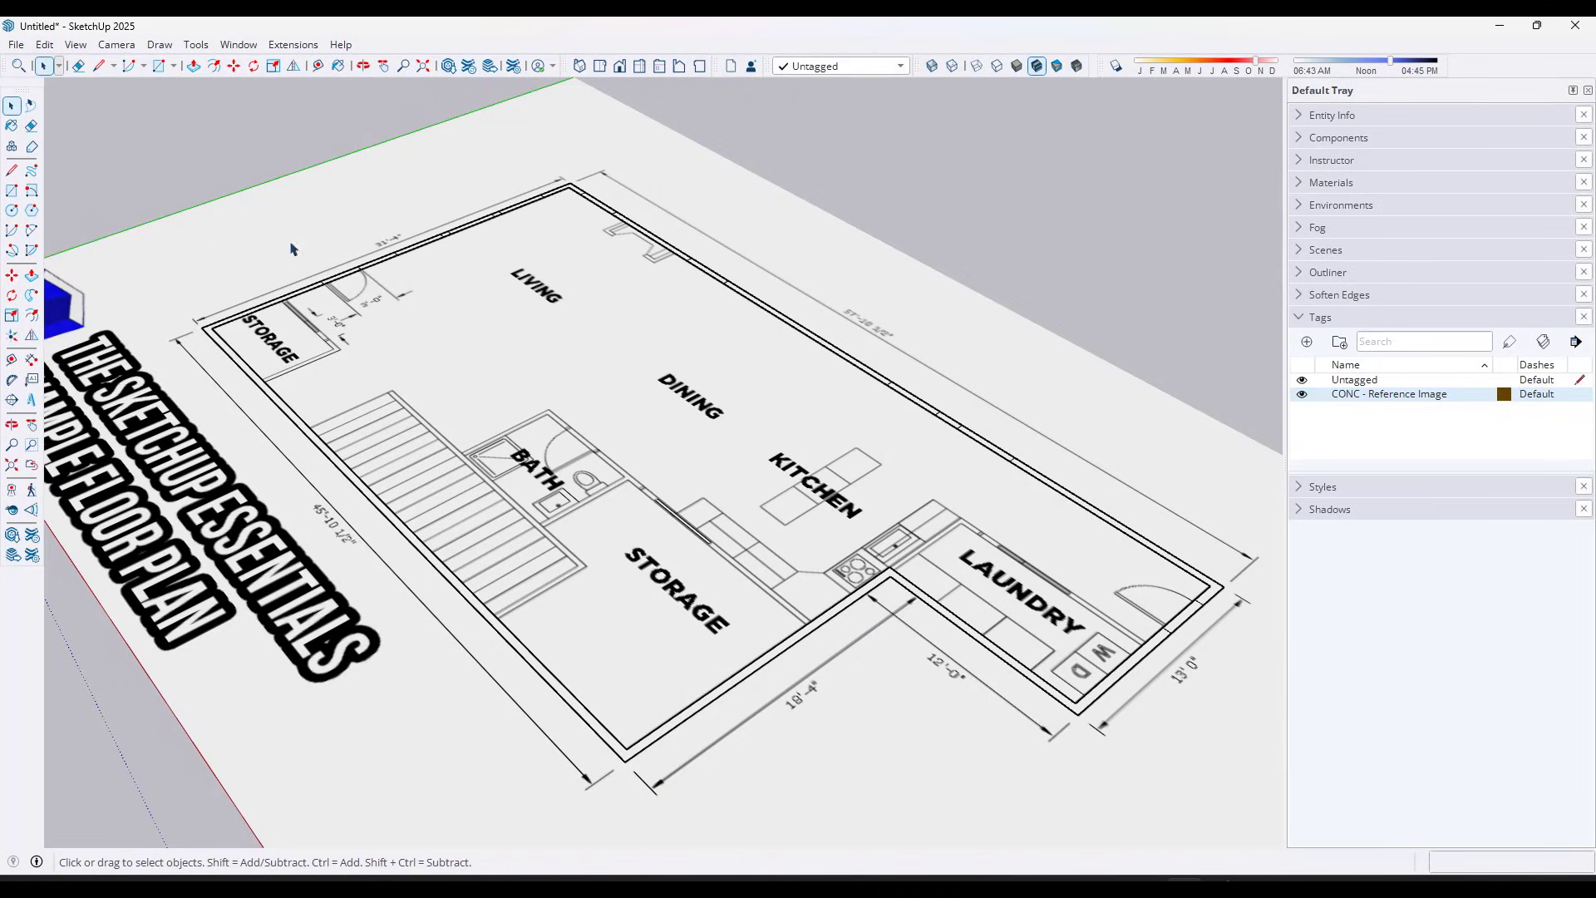
{"action": "key", "text": "o"}
{"action": "left_click_drag", "start_coordinate": [566, 252], "coordinate": [599, 239]}
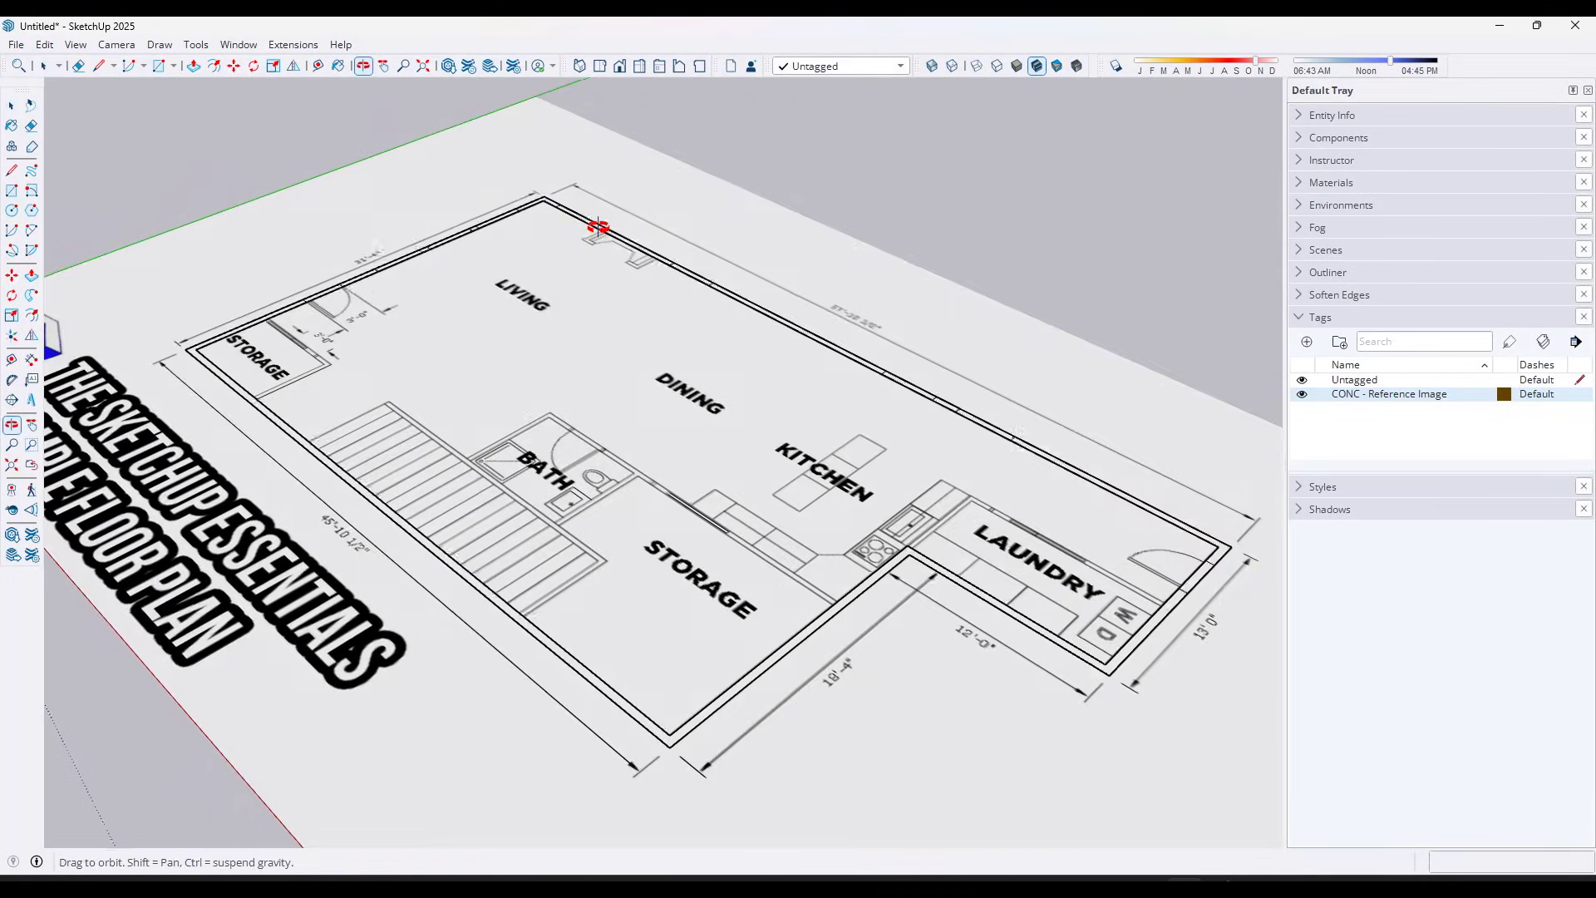
{"action": "key", "text": "space"}
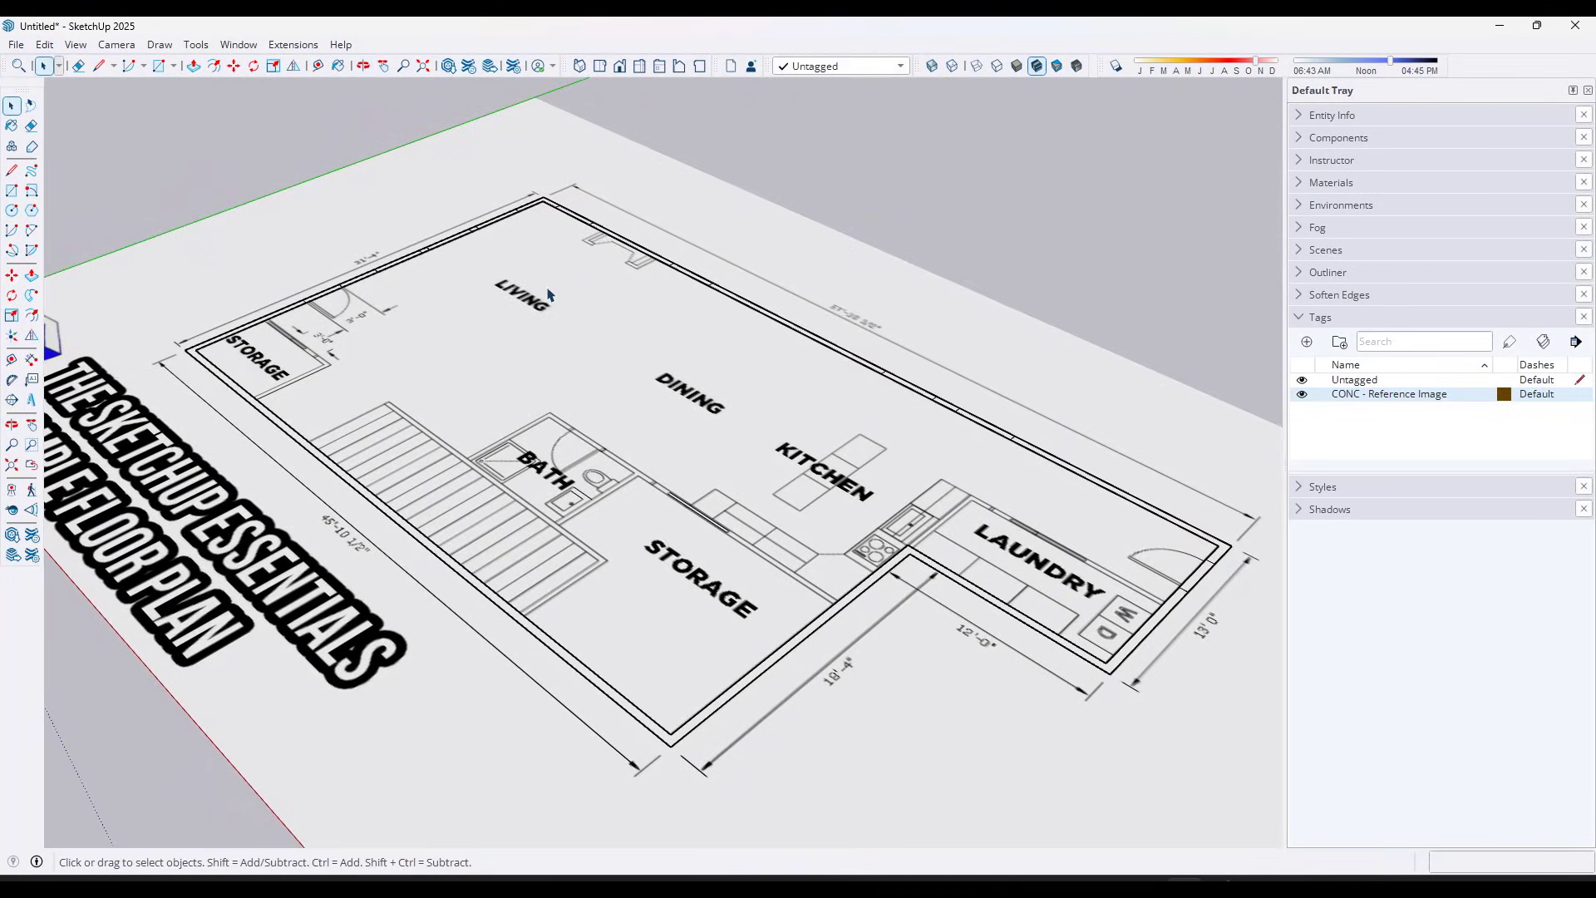
Select all the traced exterior wall edges and faces and make them a group
{"action": "scroll", "coordinate": [517, 305], "scroll_direction": "down", "scroll_amount": 2}
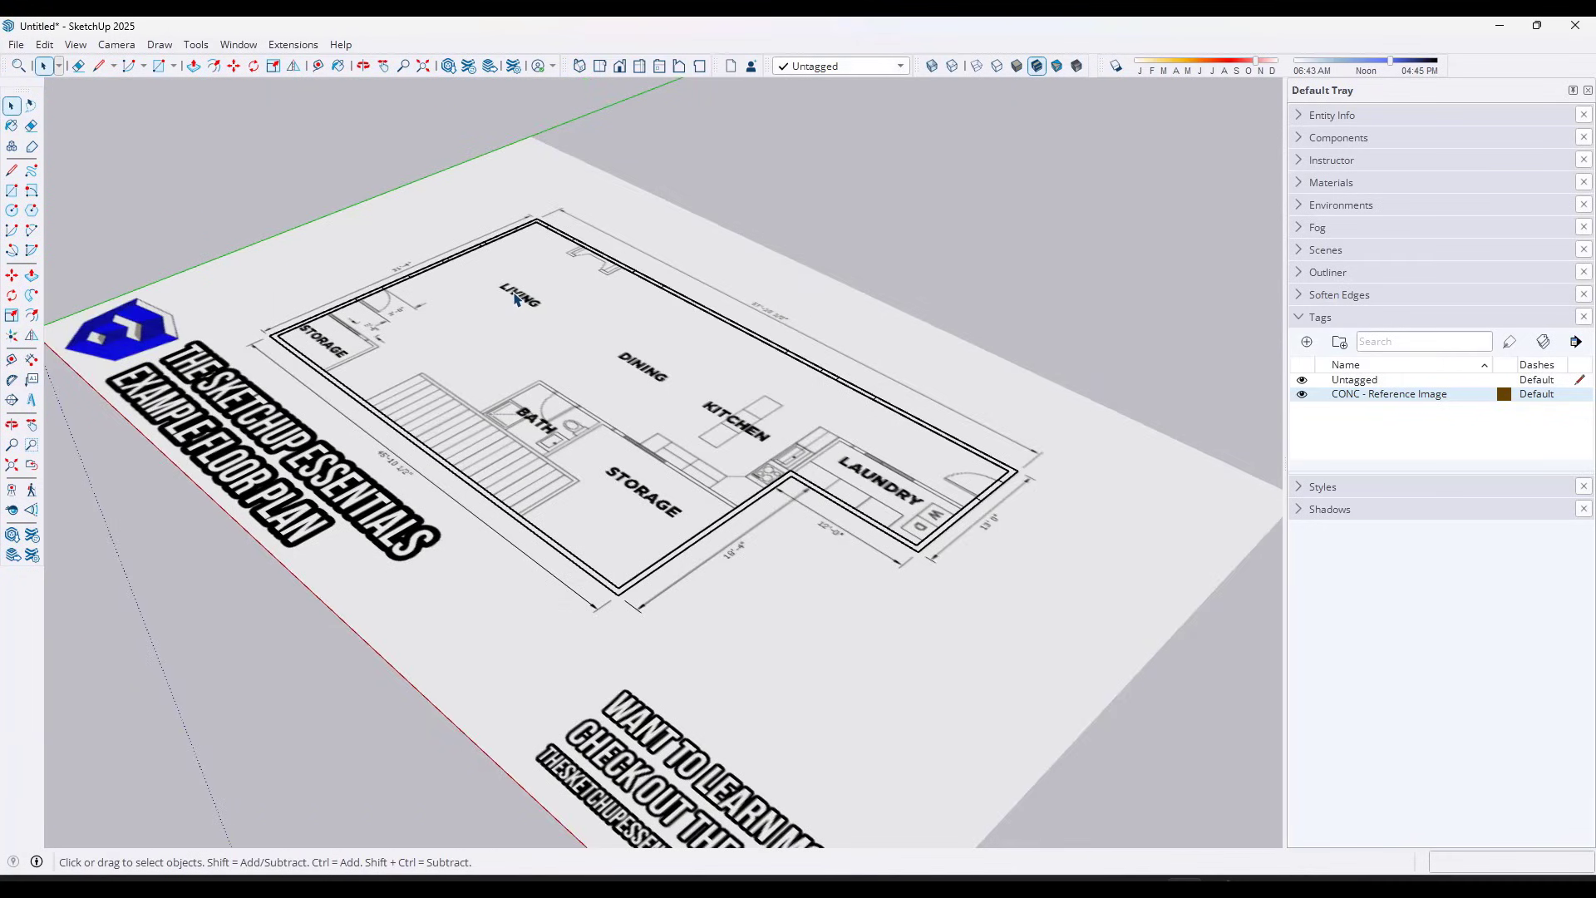
{"action": "scroll", "coordinate": [435, 461], "scroll_direction": "up", "scroll_amount": 3}
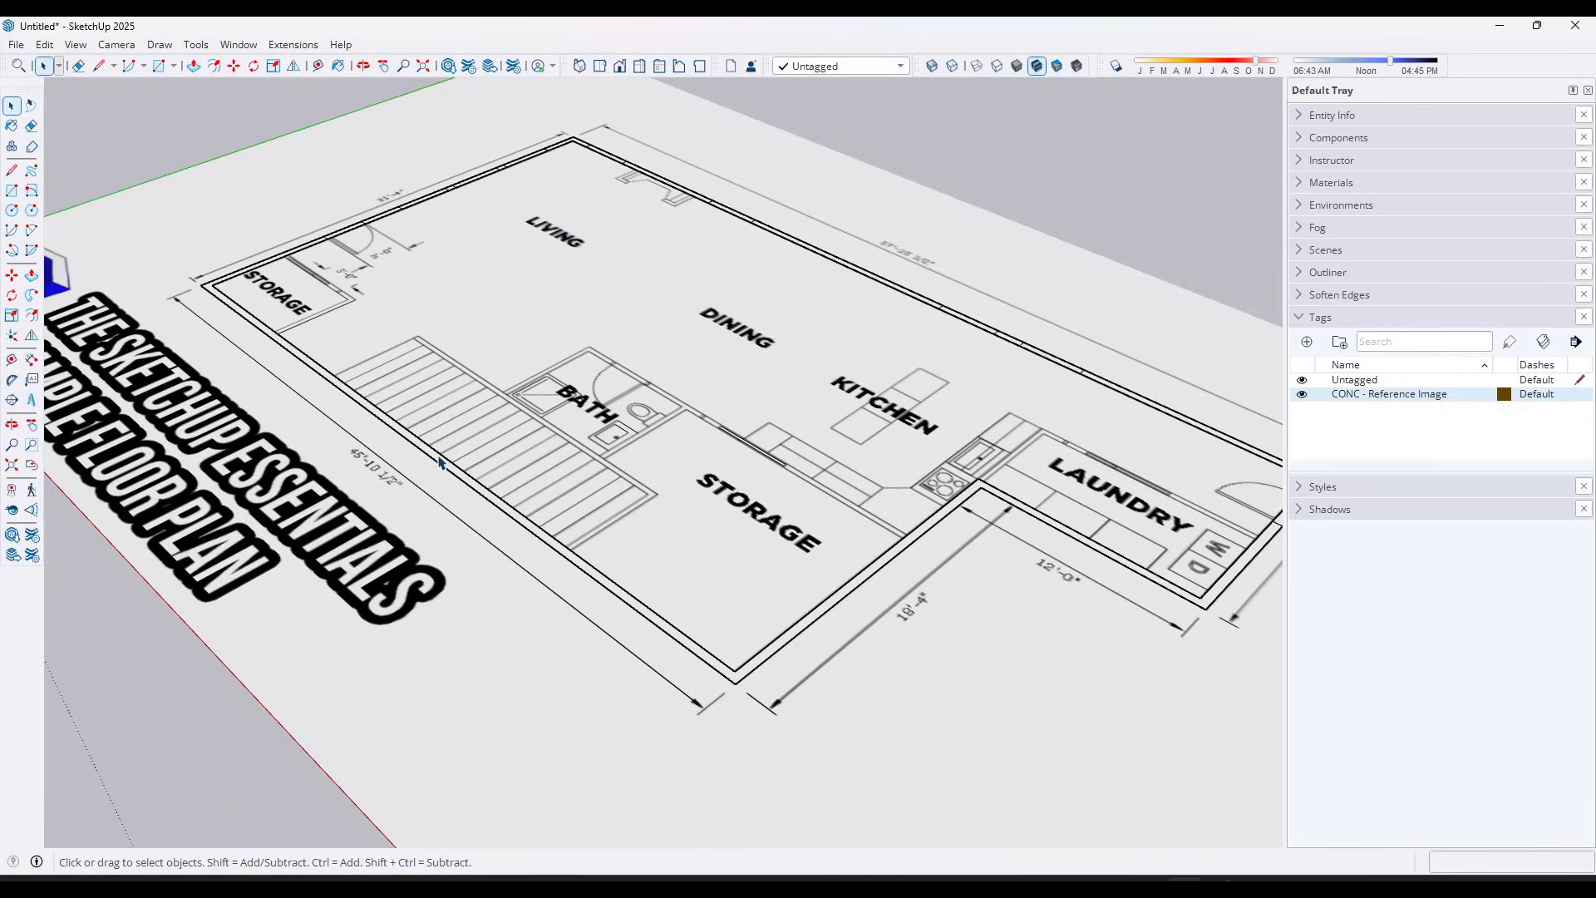
{"action": "scroll", "coordinate": [463, 427], "scroll_direction": "down", "scroll_amount": 2}
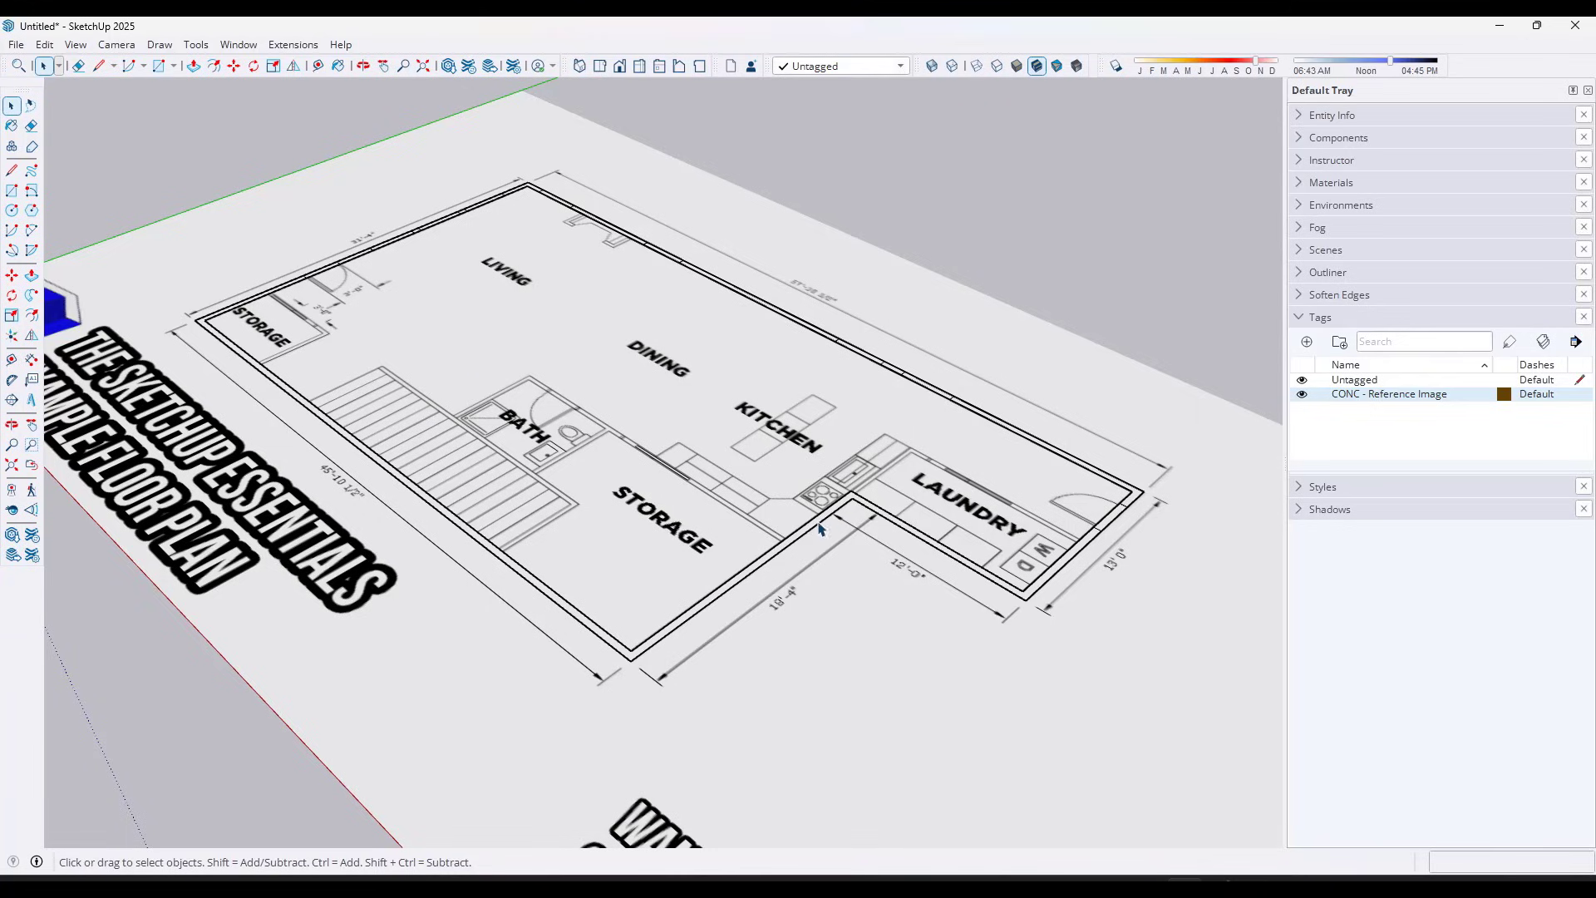
{"action": "scroll", "coordinate": [647, 487], "scroll_direction": "down", "scroll_amount": 2}
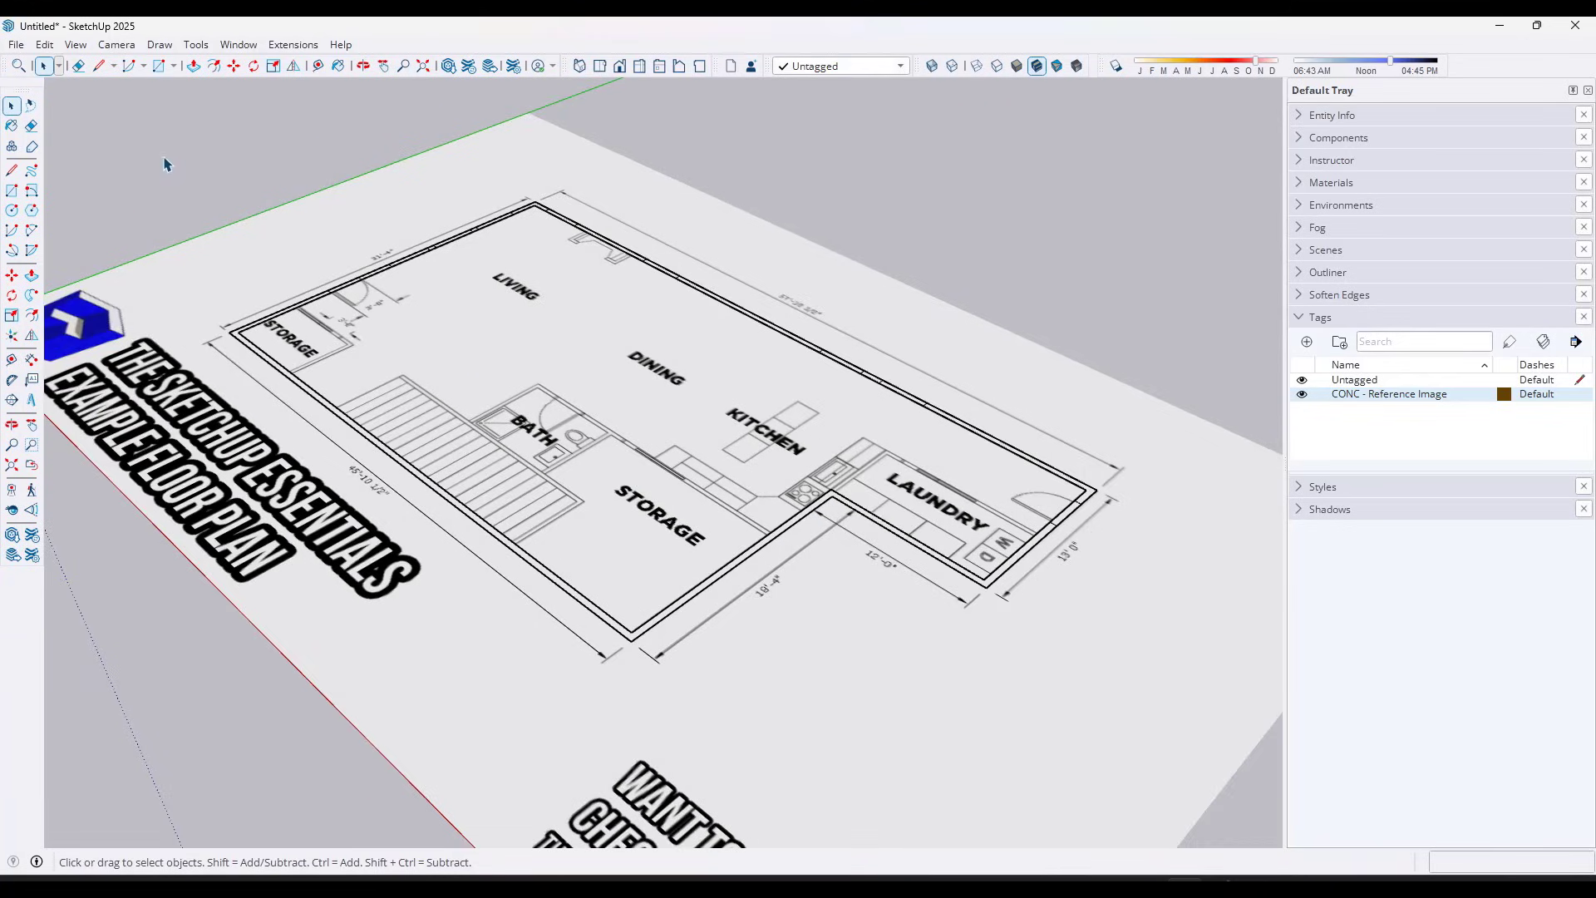
{"action": "left_click_drag", "start_coordinate": [164, 157], "coordinate": [1204, 707]}
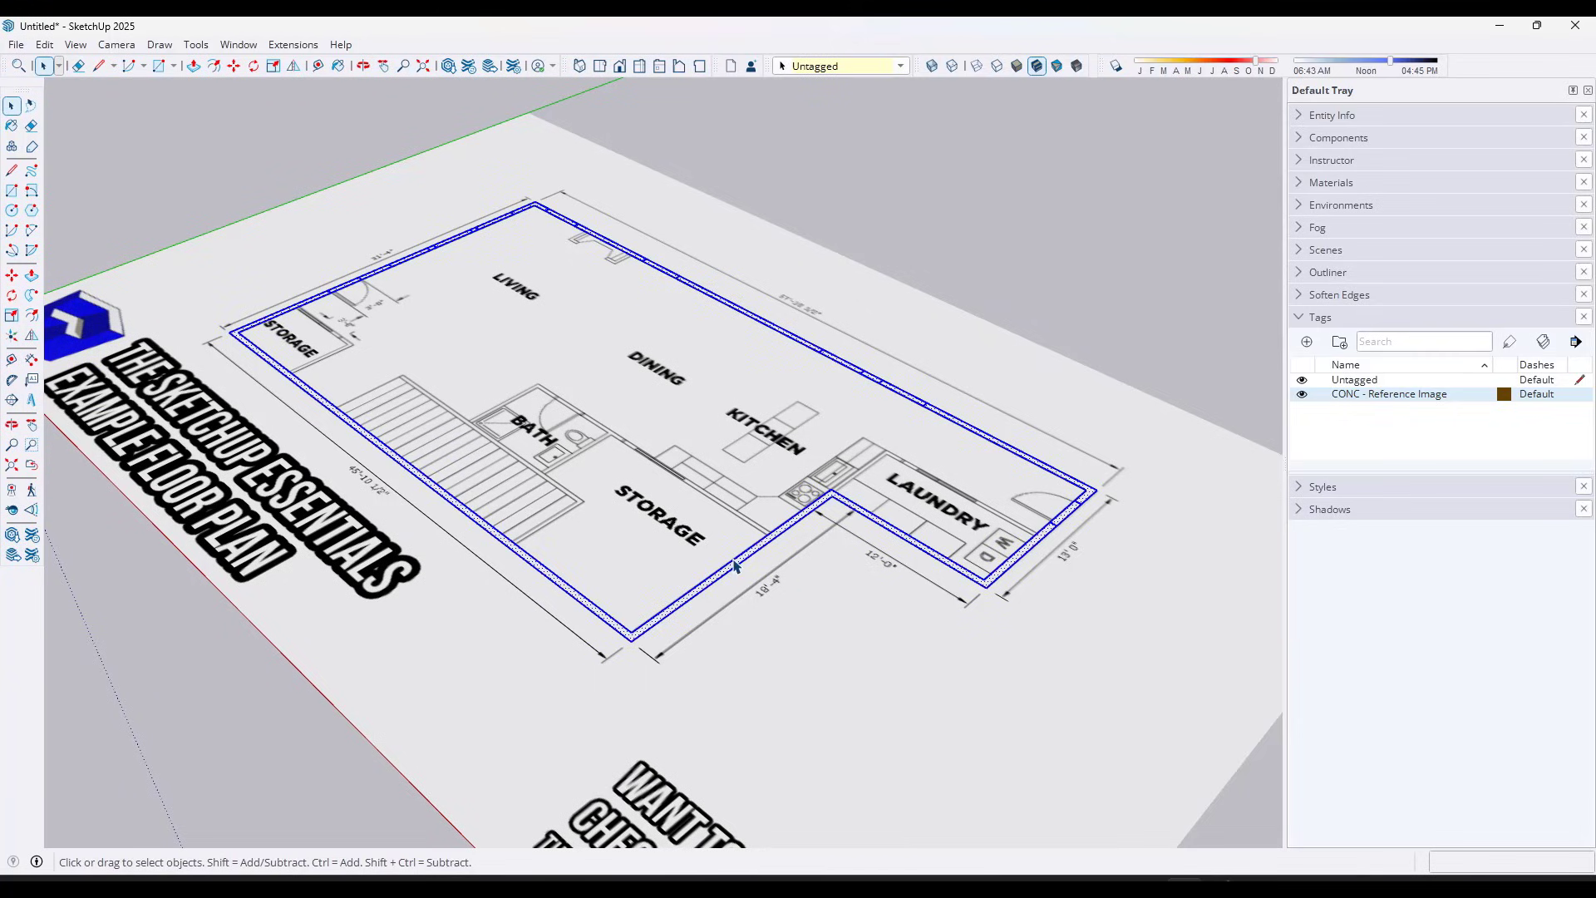
{"action": "scroll", "coordinate": [735, 566], "scroll_direction": "up", "scroll_amount": 1}
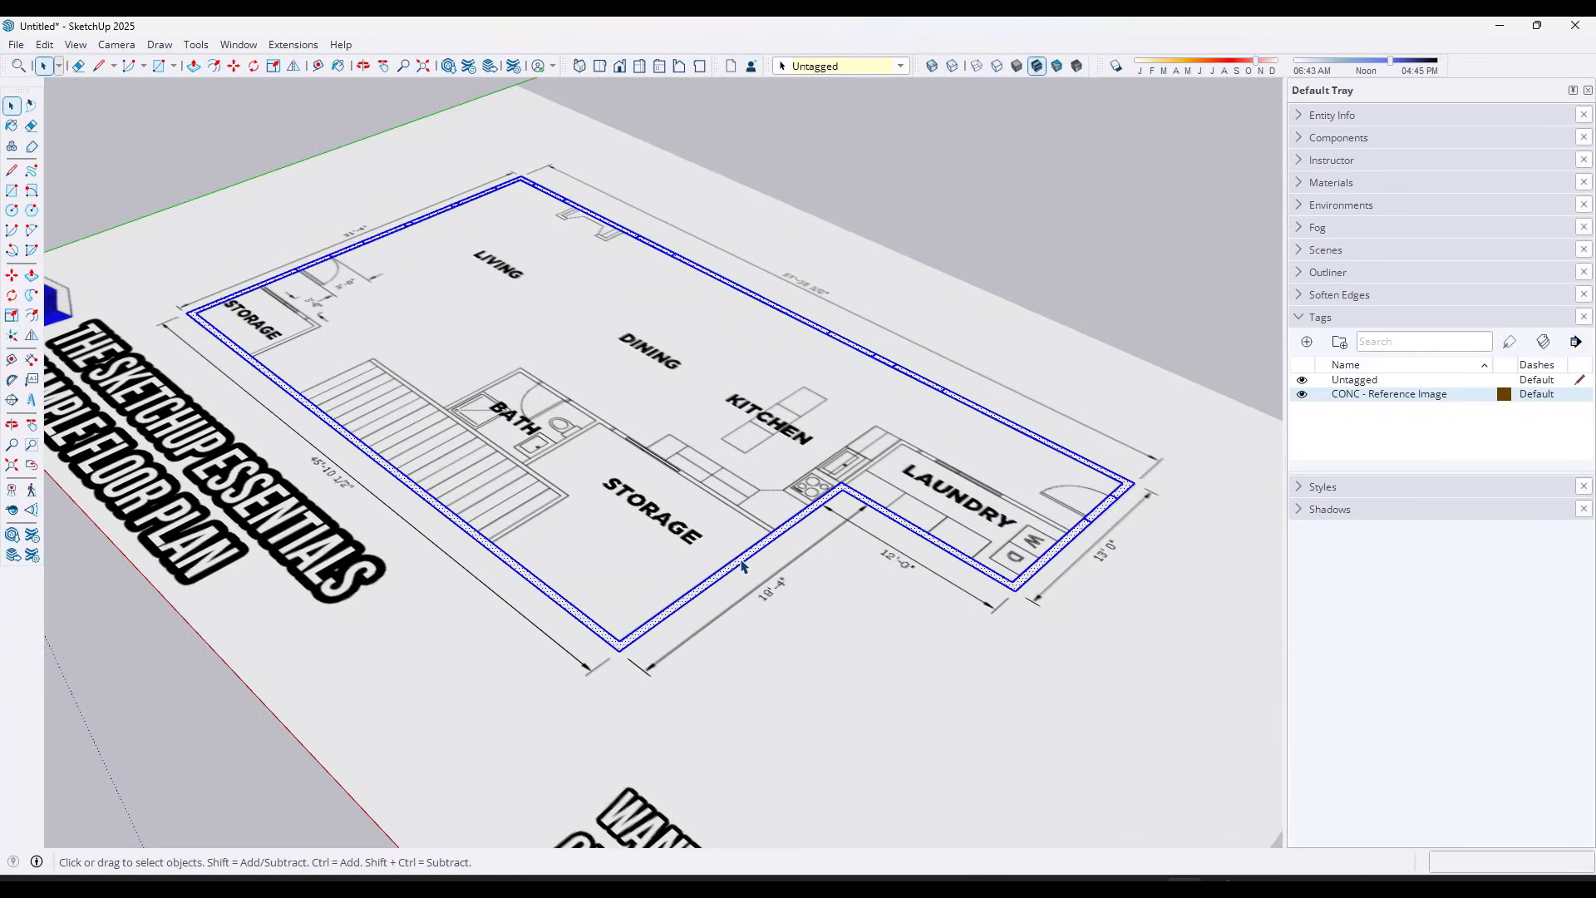
{"action": "right_click", "coordinate": [743, 567]}
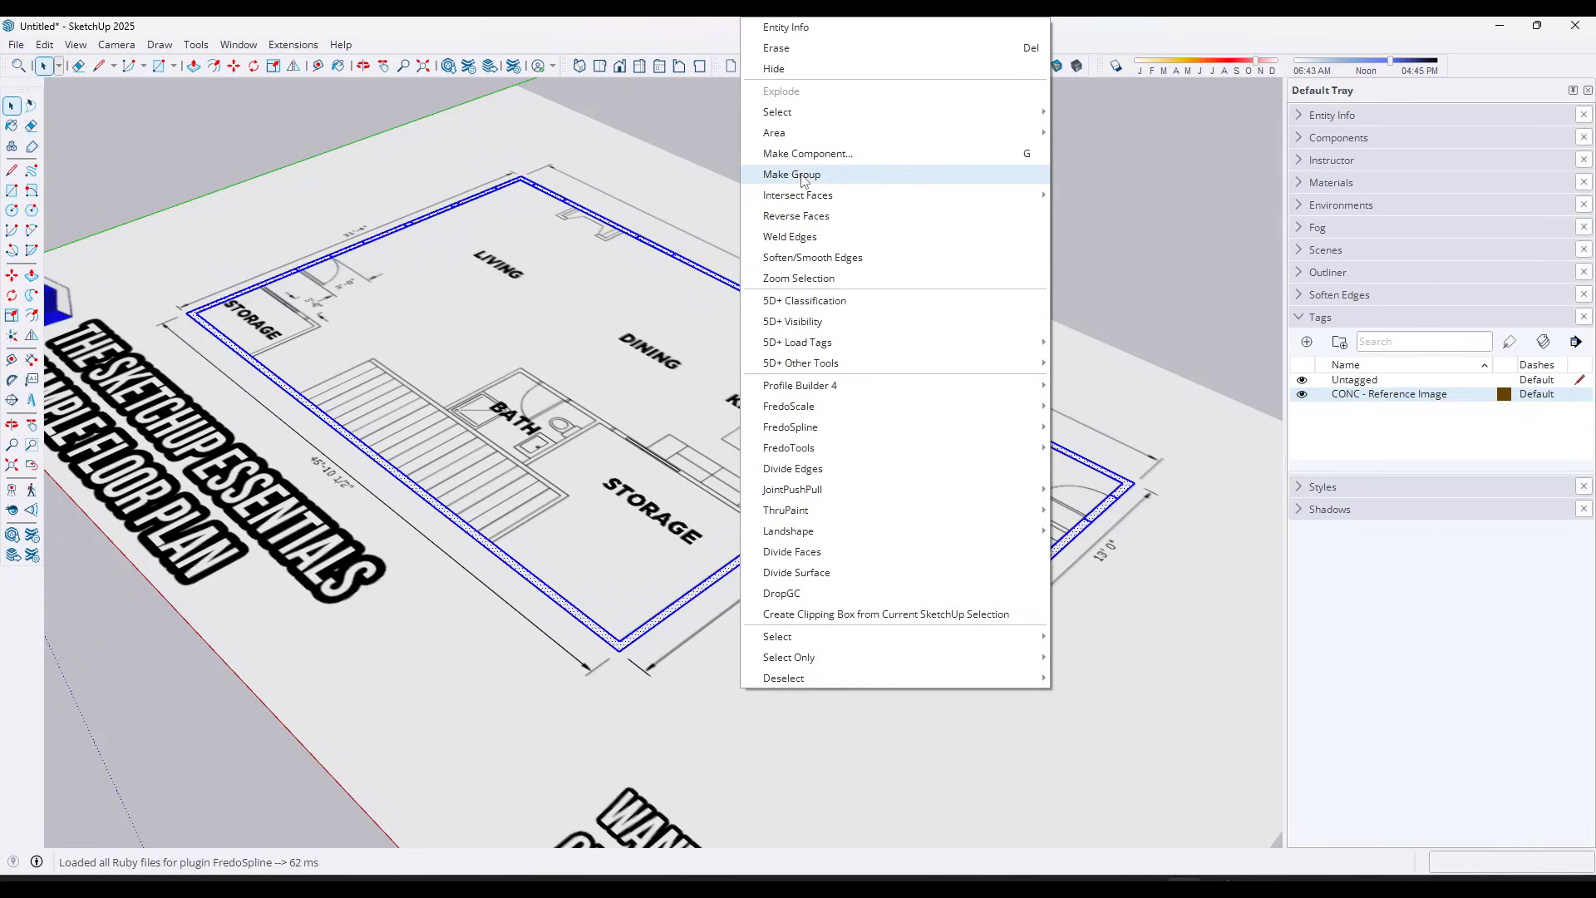
{"action": "left_click", "coordinate": [803, 178]}
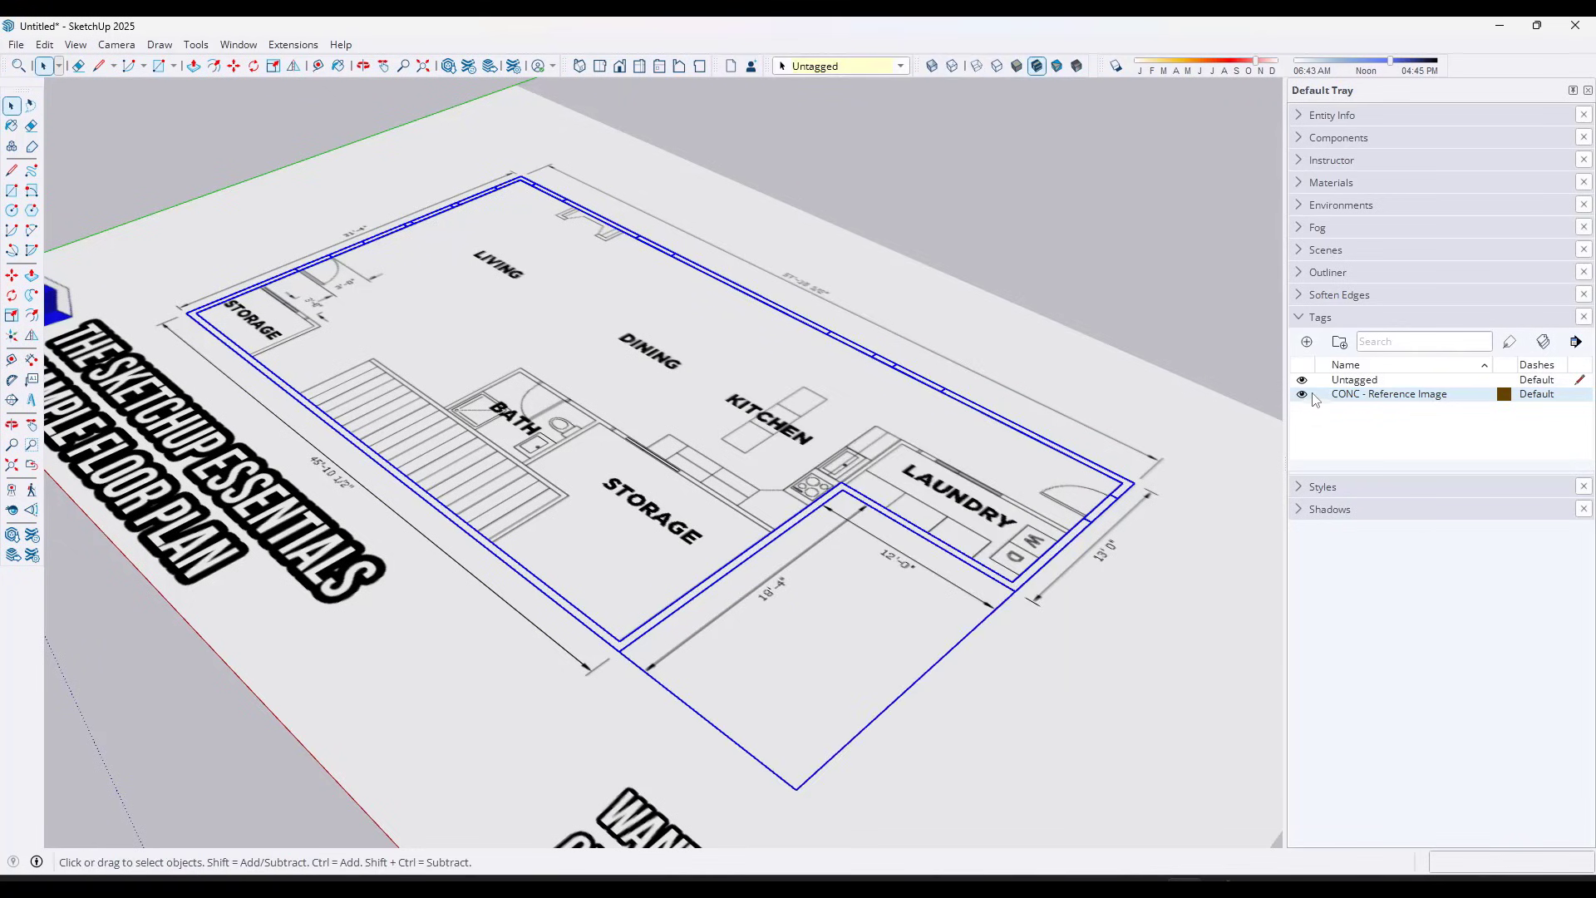
Rename the new wall group in the Outliner as "Wall - Exterior"
{"action": "left_click", "coordinate": [1301, 272]}
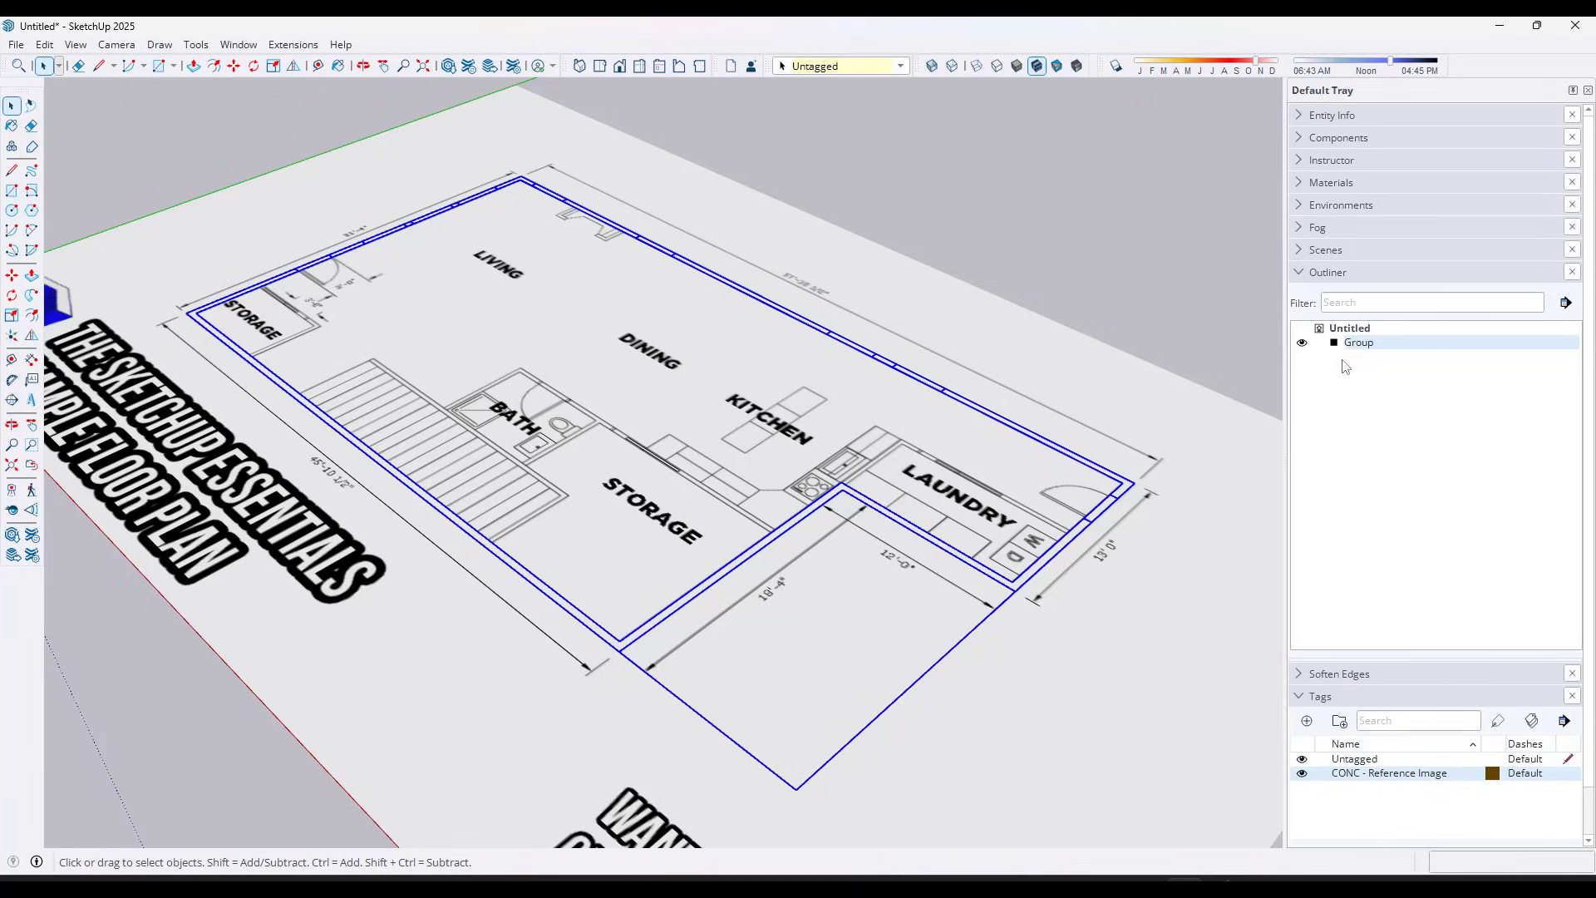
{"action": "right_click", "coordinate": [1366, 344]}
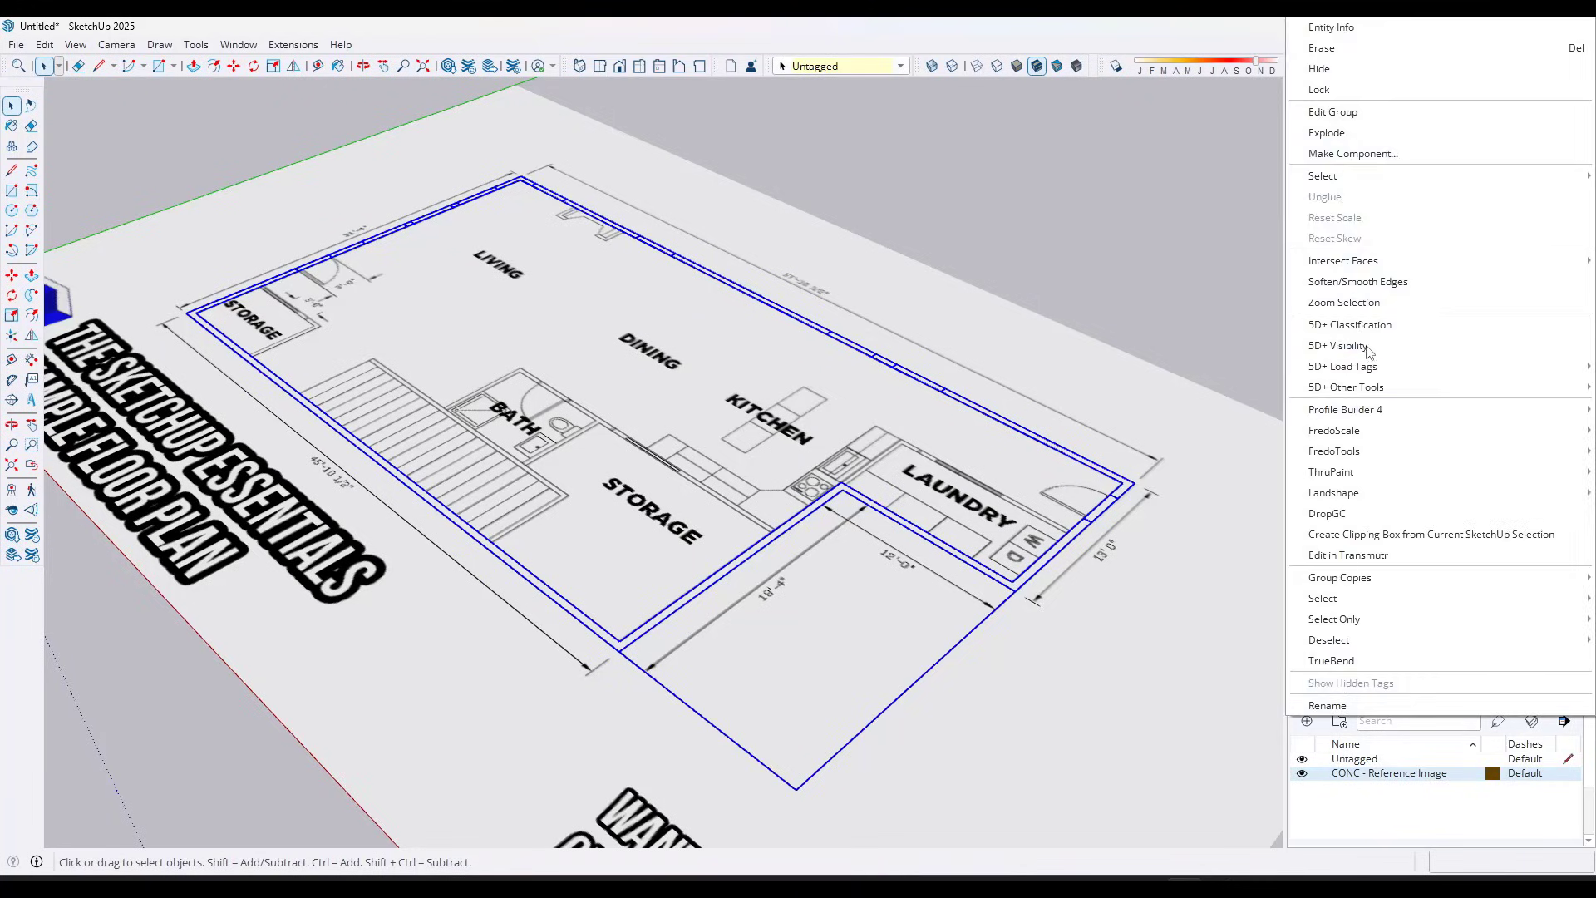
{"action": "left_click", "coordinate": [1328, 706]}
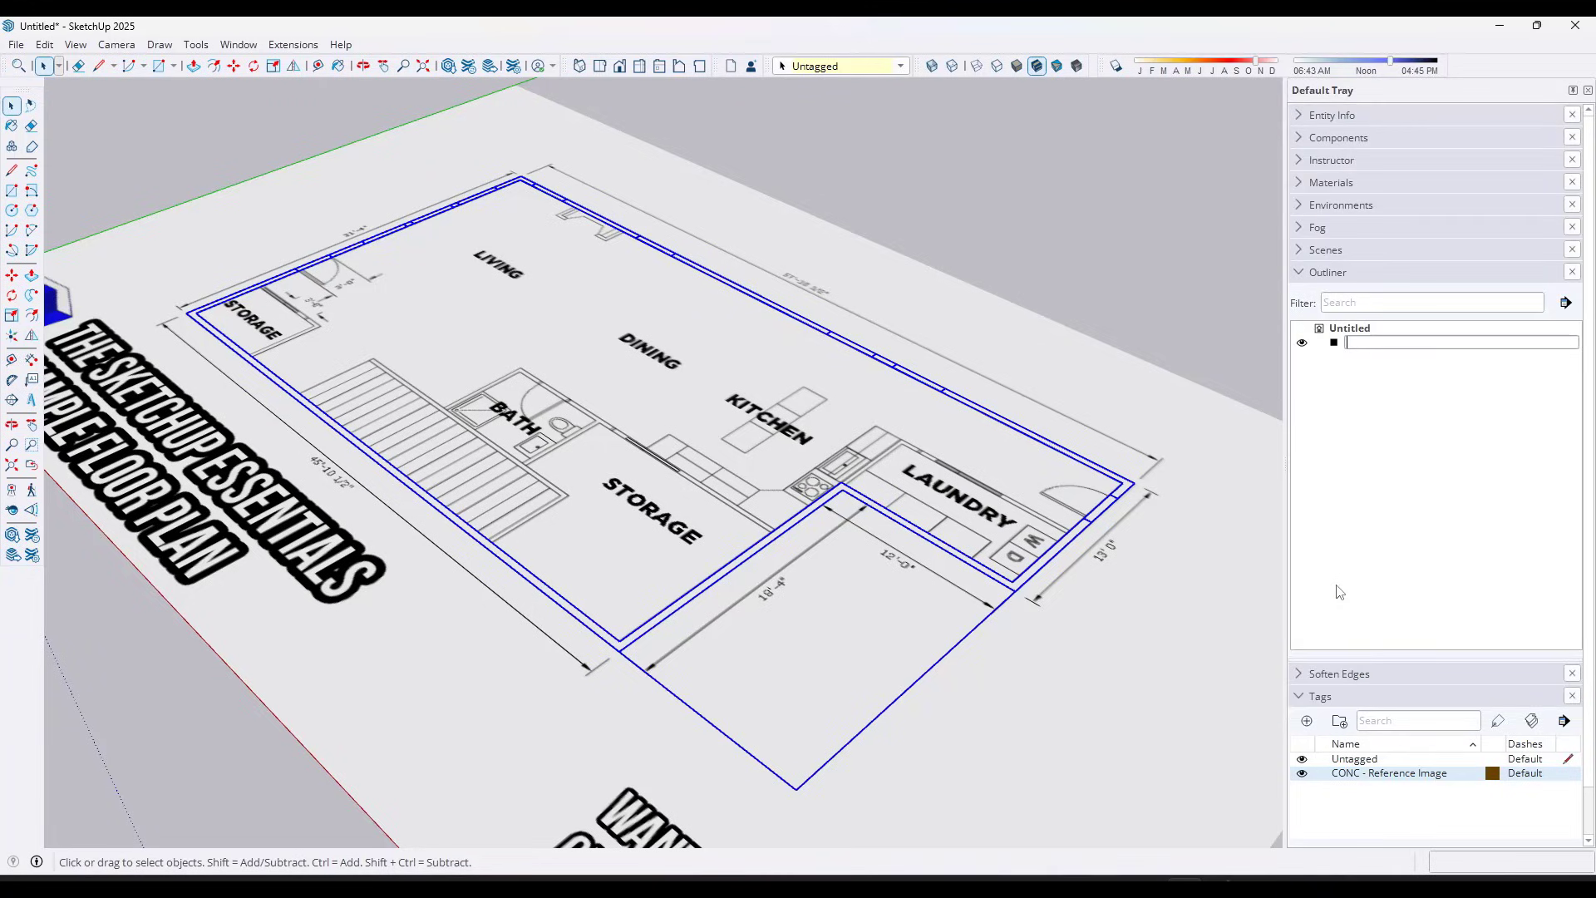
{"action": "type", "text": "Wall - Exterior"}
{"action": "key", "text": "Return"}
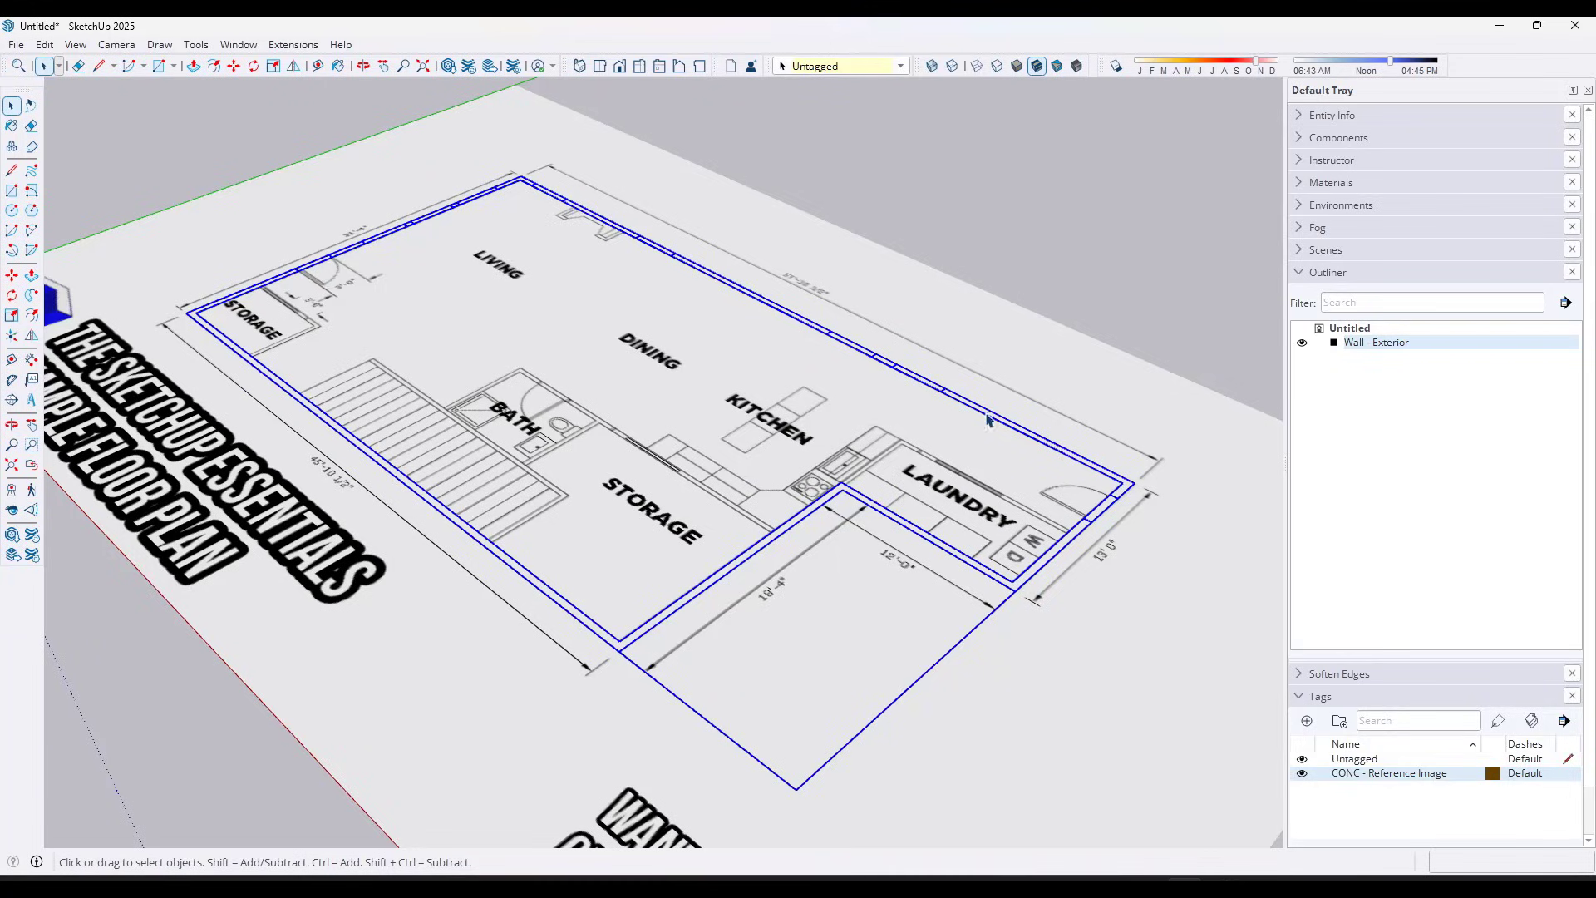
Create a tag named "ARCH - Wall - Exterior" and assign it to the exterior wall group
{"action": "left_click", "coordinate": [1307, 721]}
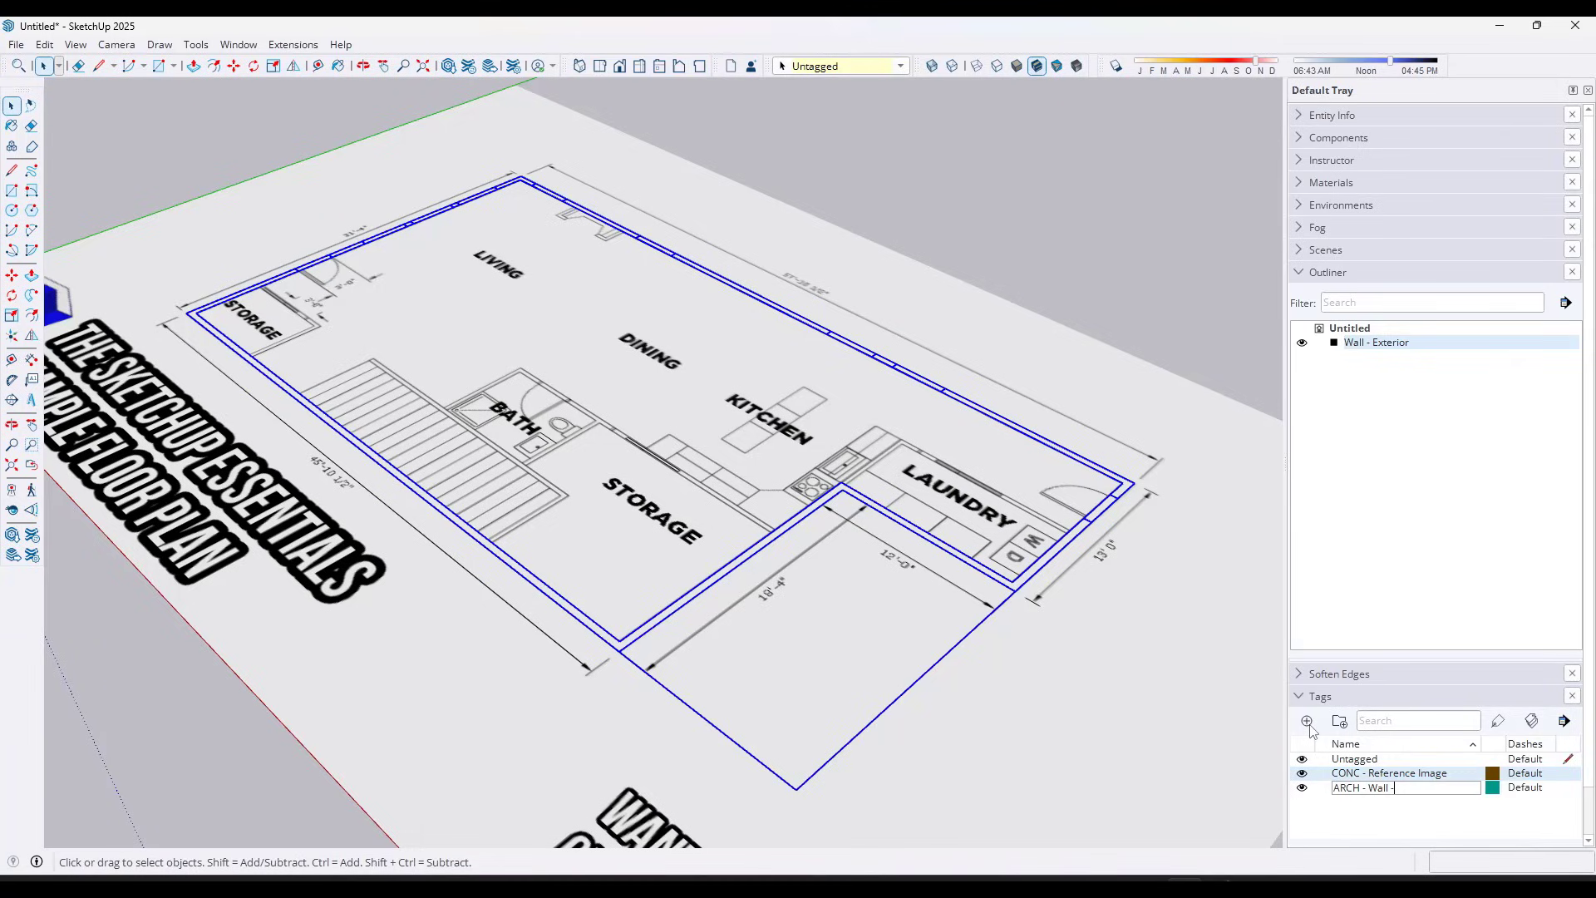
{"action": "type", "text": "or"}
{"action": "key", "text": "Return"}
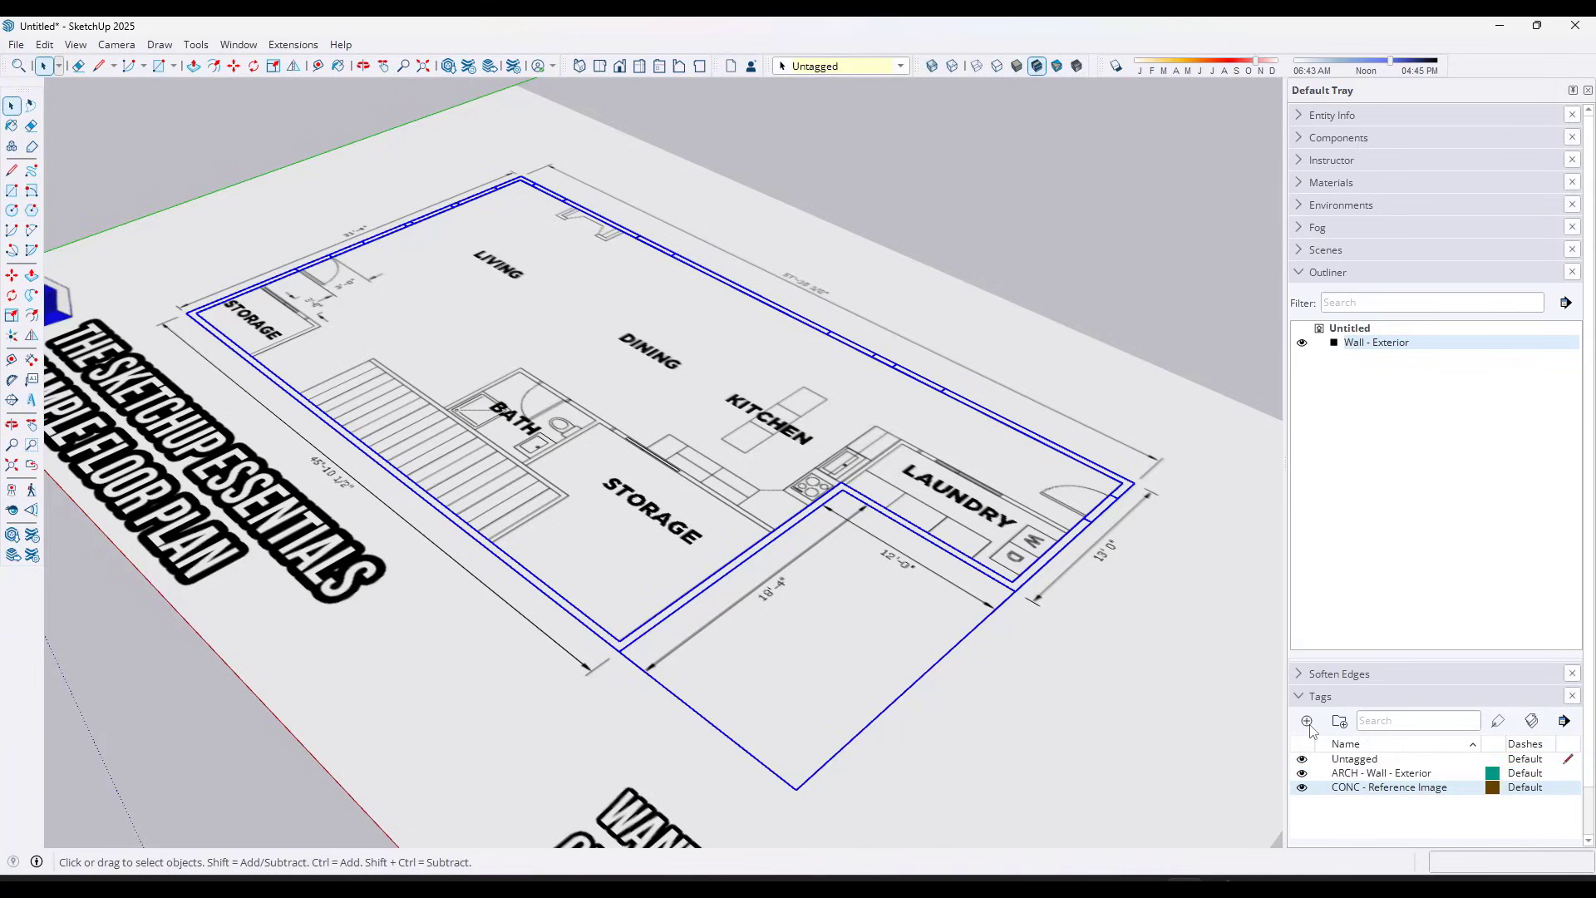
{"action": "left_click", "coordinate": [819, 66]}
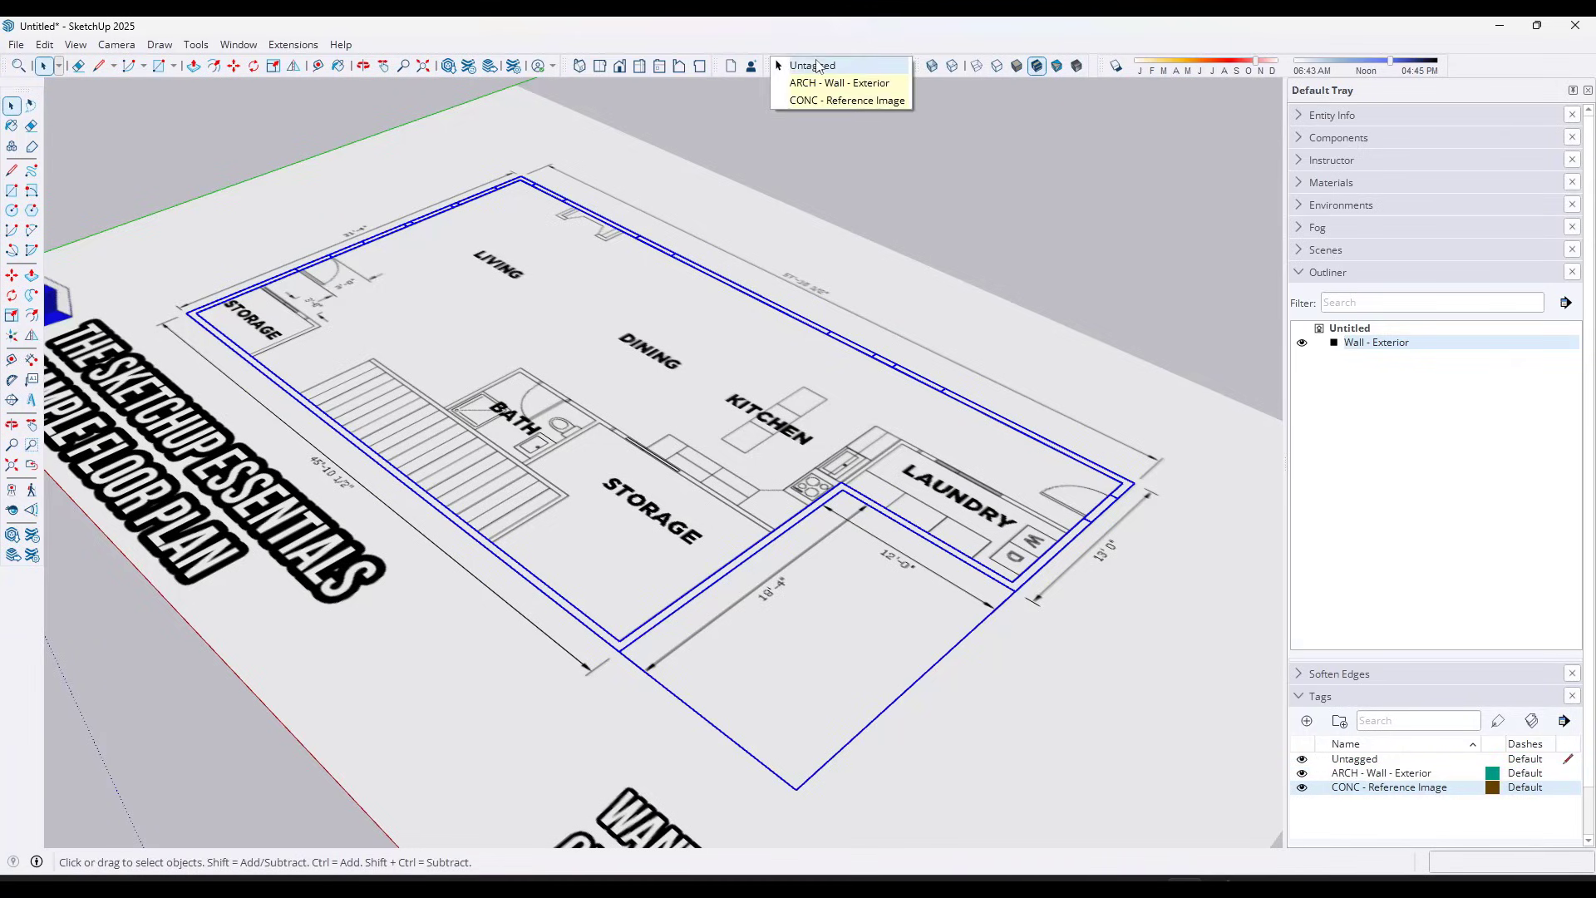
{"action": "left_click", "coordinate": [840, 82]}
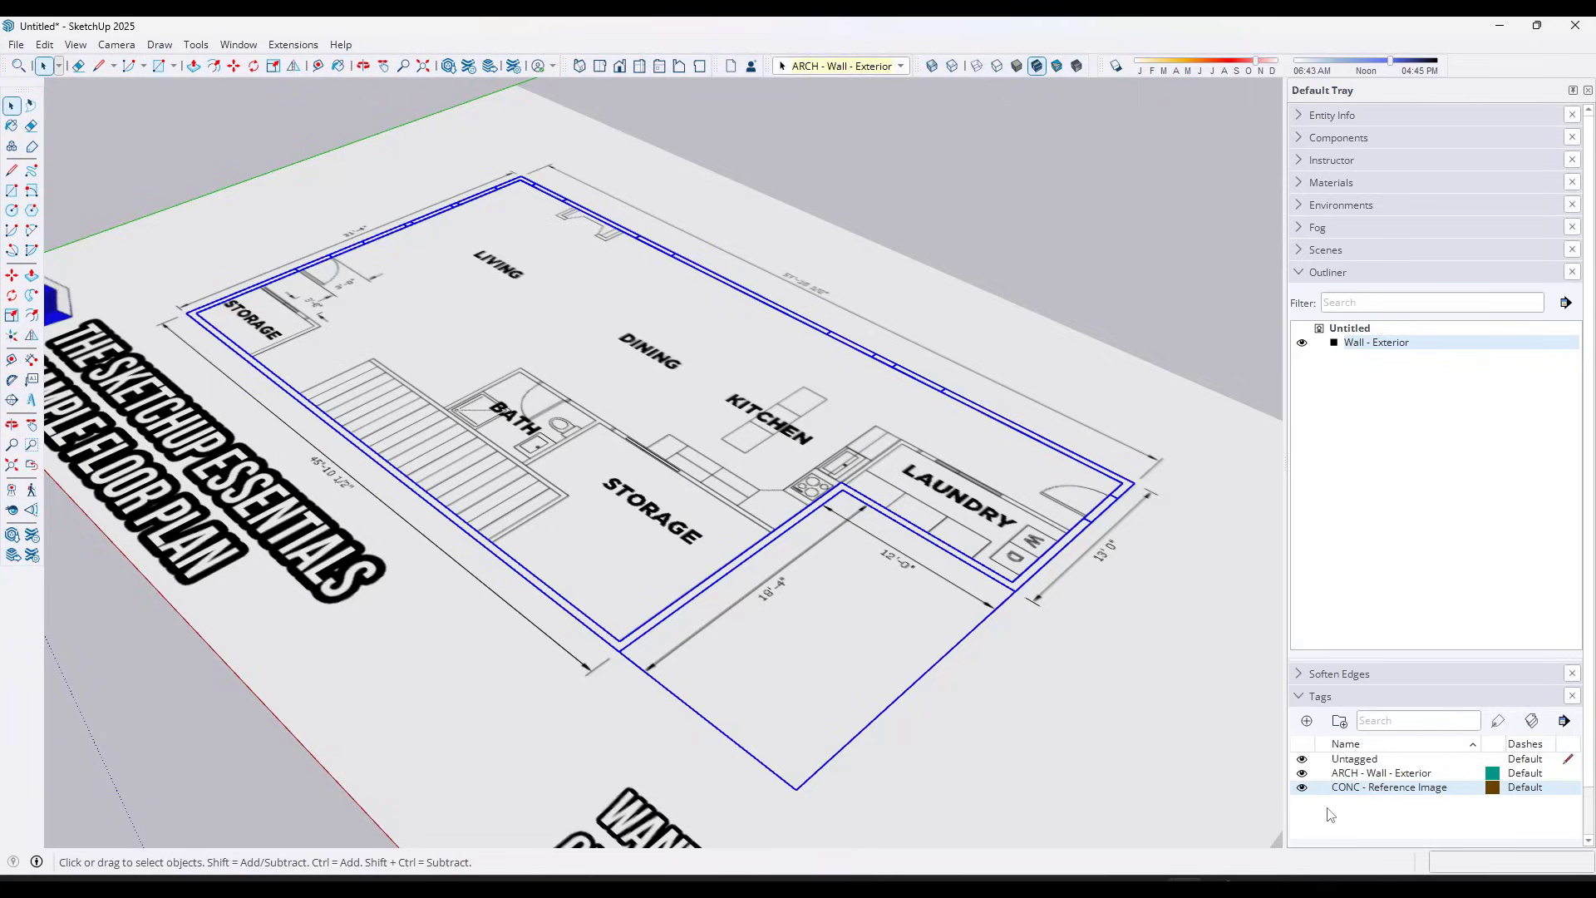
Hide and show the ARCH - Wall - Exterior tag to check that it controls the exterior wall group
{"action": "left_click", "coordinate": [1302, 773]}
{"action": "left_click", "coordinate": [1302, 773]}
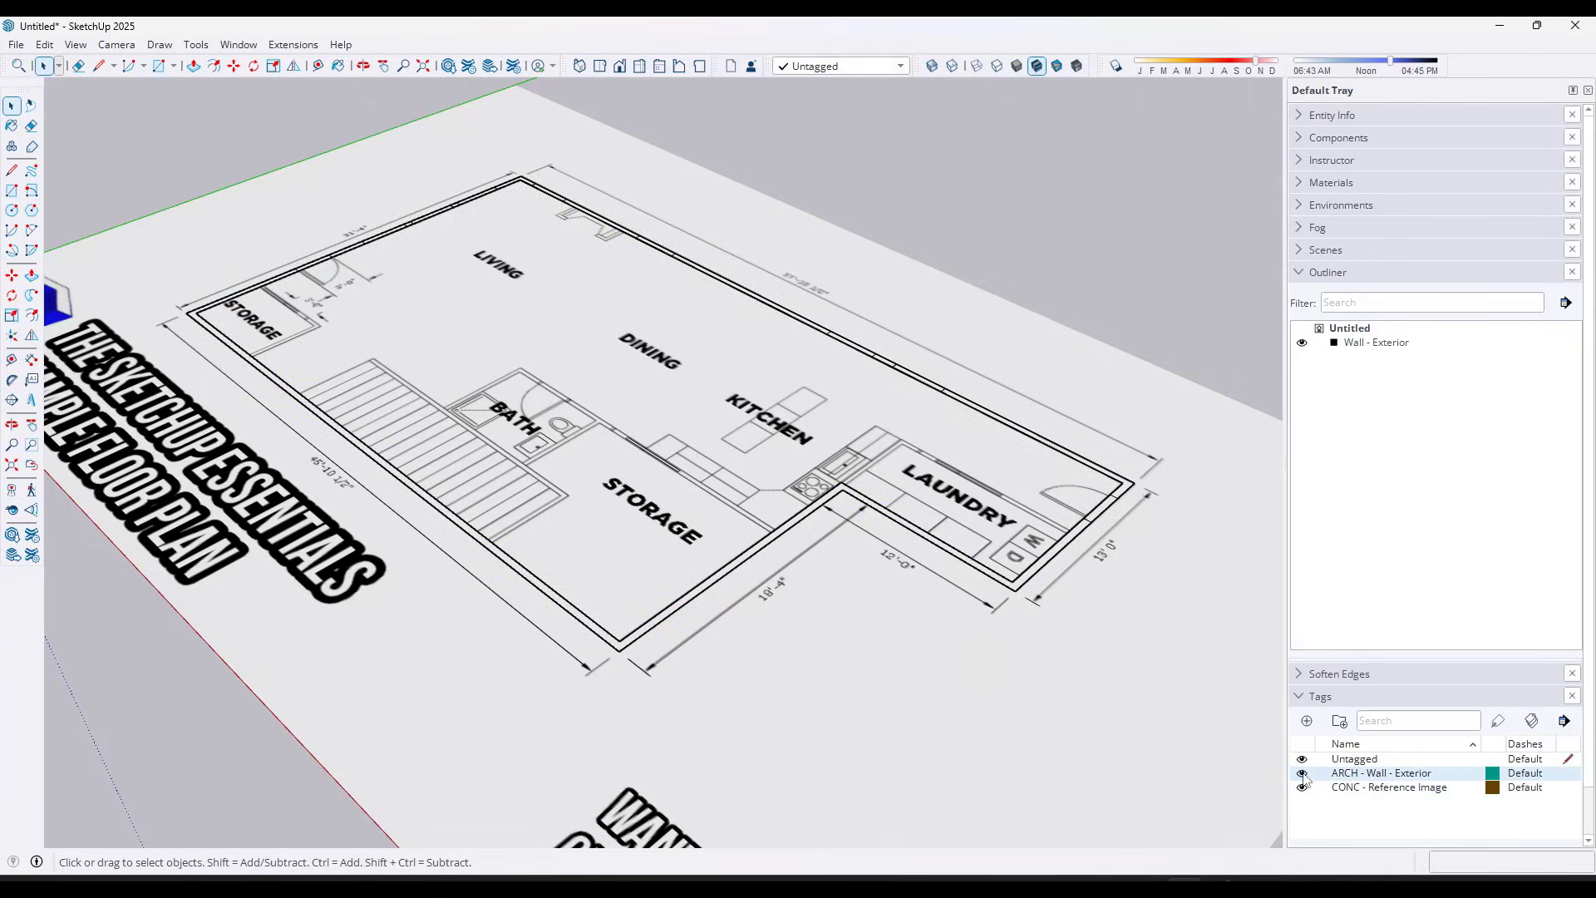
{"action": "left_click", "coordinate": [1302, 774]}
{"action": "left_click", "coordinate": [1302, 773]}
In top view, draw the laundry wall's outer line 6' up from the exterior wall's inner corner, then across to the far exterior wall
{"action": "left_click", "coordinate": [832, 507]}
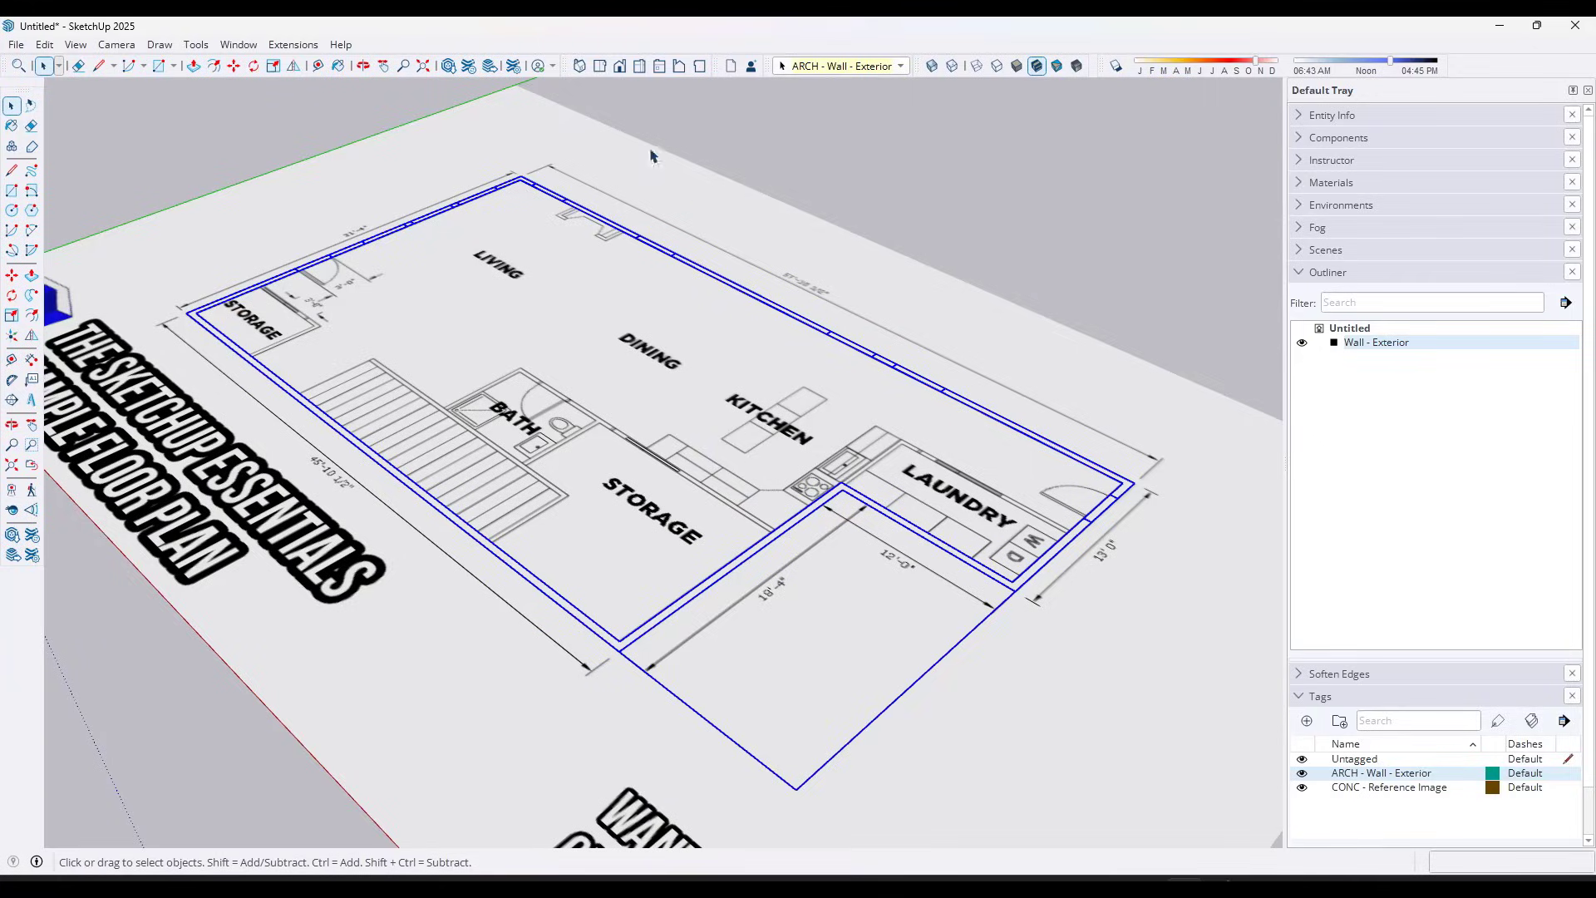
{"action": "left_click", "coordinate": [600, 65]}
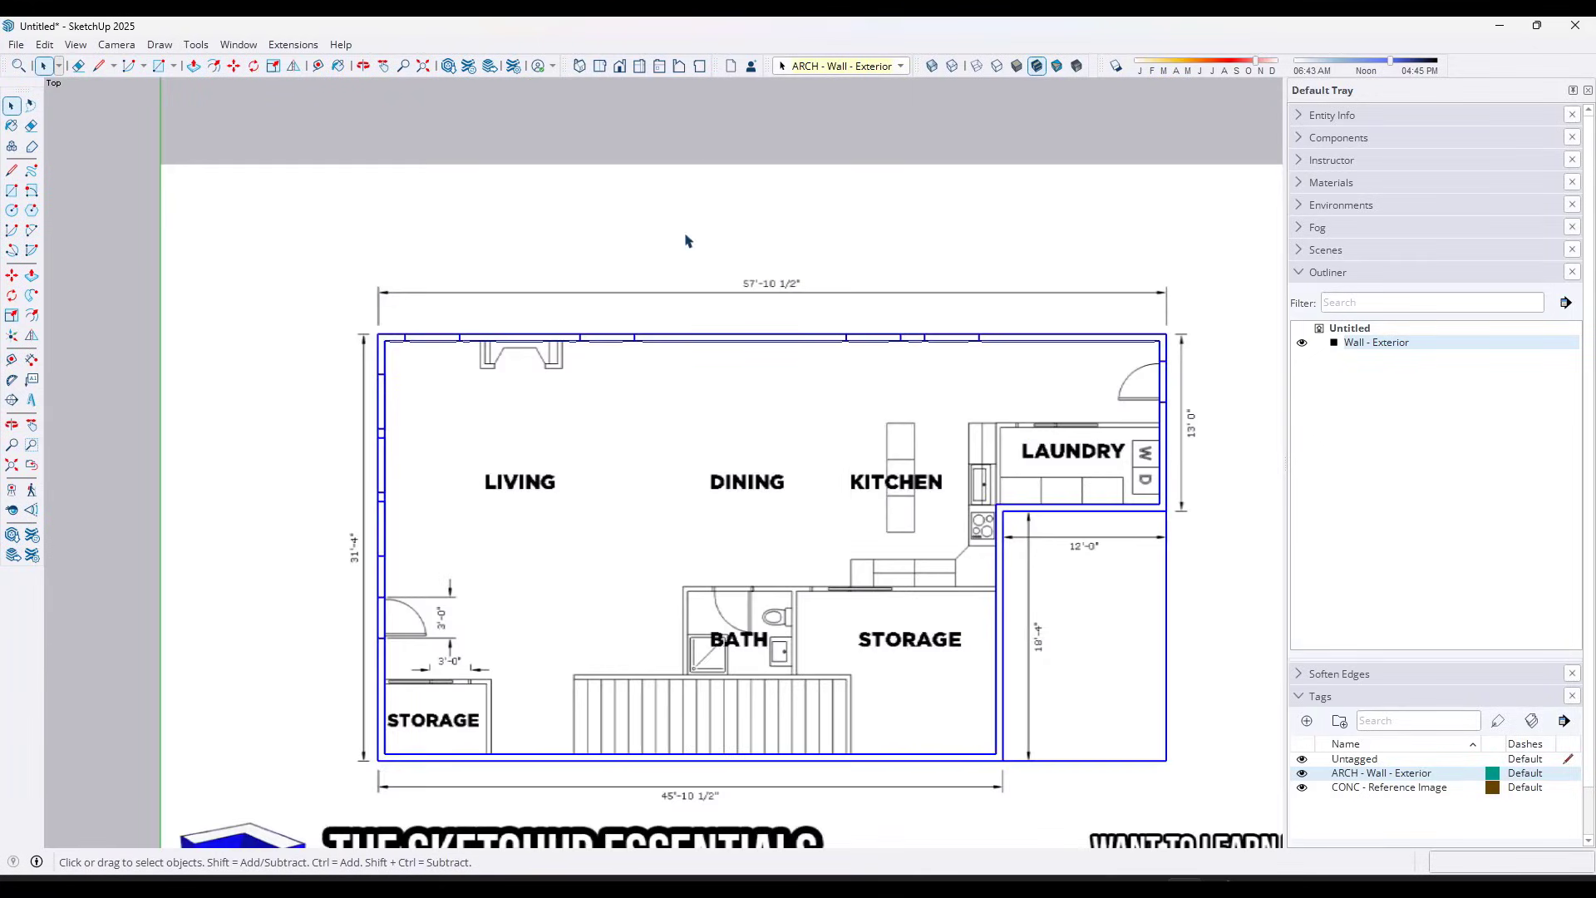
{"action": "scroll", "coordinate": [865, 445], "scroll_direction": "up", "scroll_amount": 3}
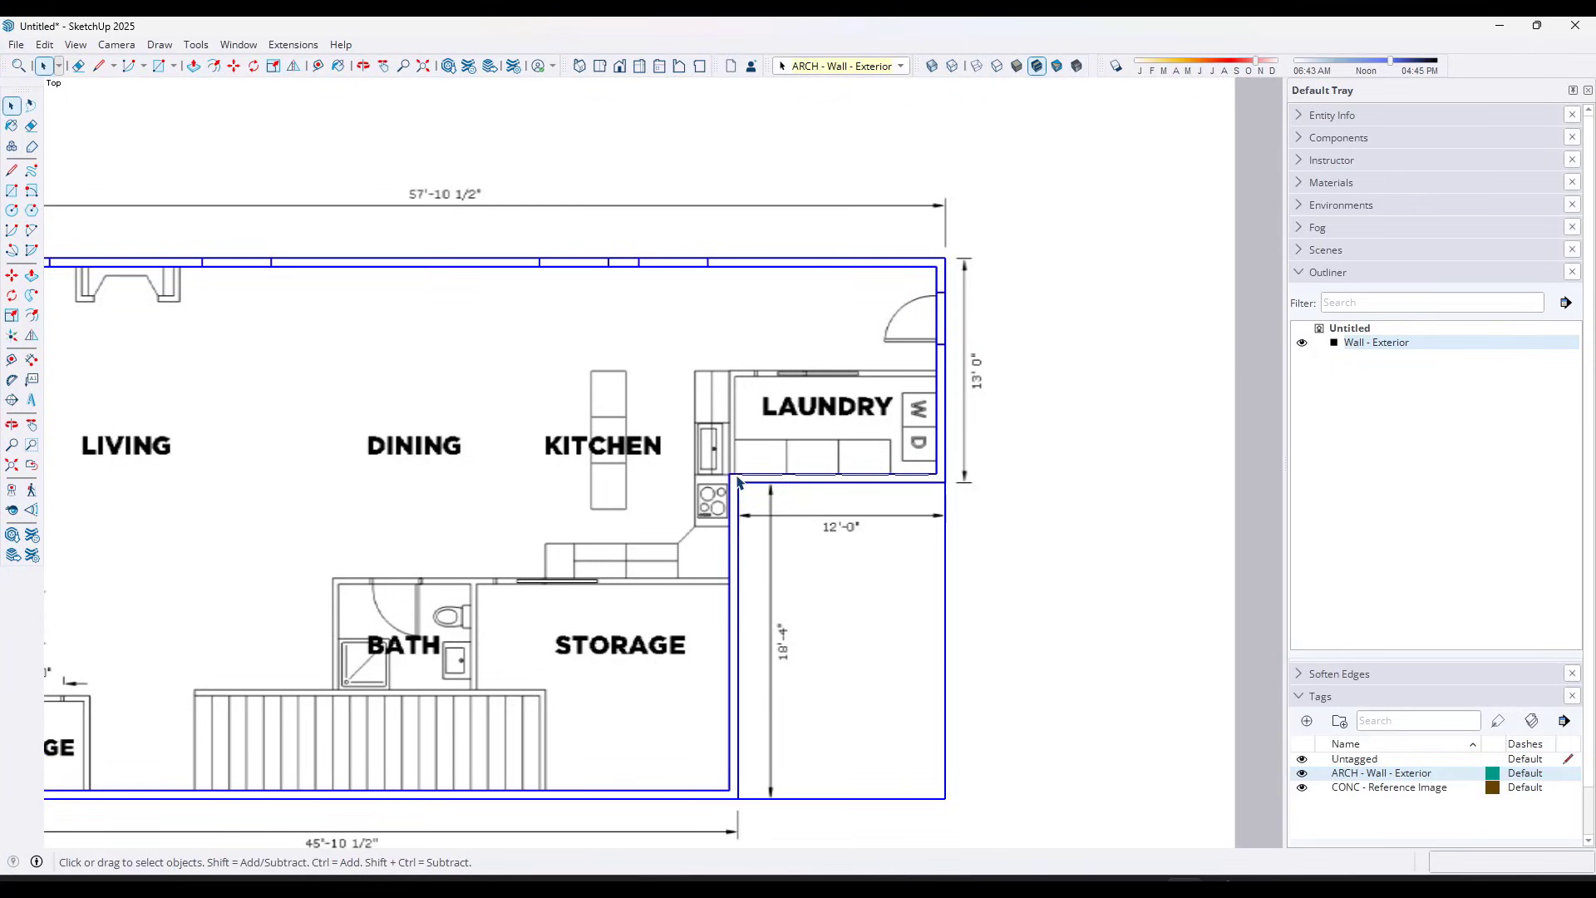
{"action": "scroll", "coordinate": [736, 482], "scroll_direction": "up", "scroll_amount": 2}
{"action": "key", "text": "l"}
{"action": "scroll", "coordinate": [735, 482], "scroll_direction": "up", "scroll_amount": 2}
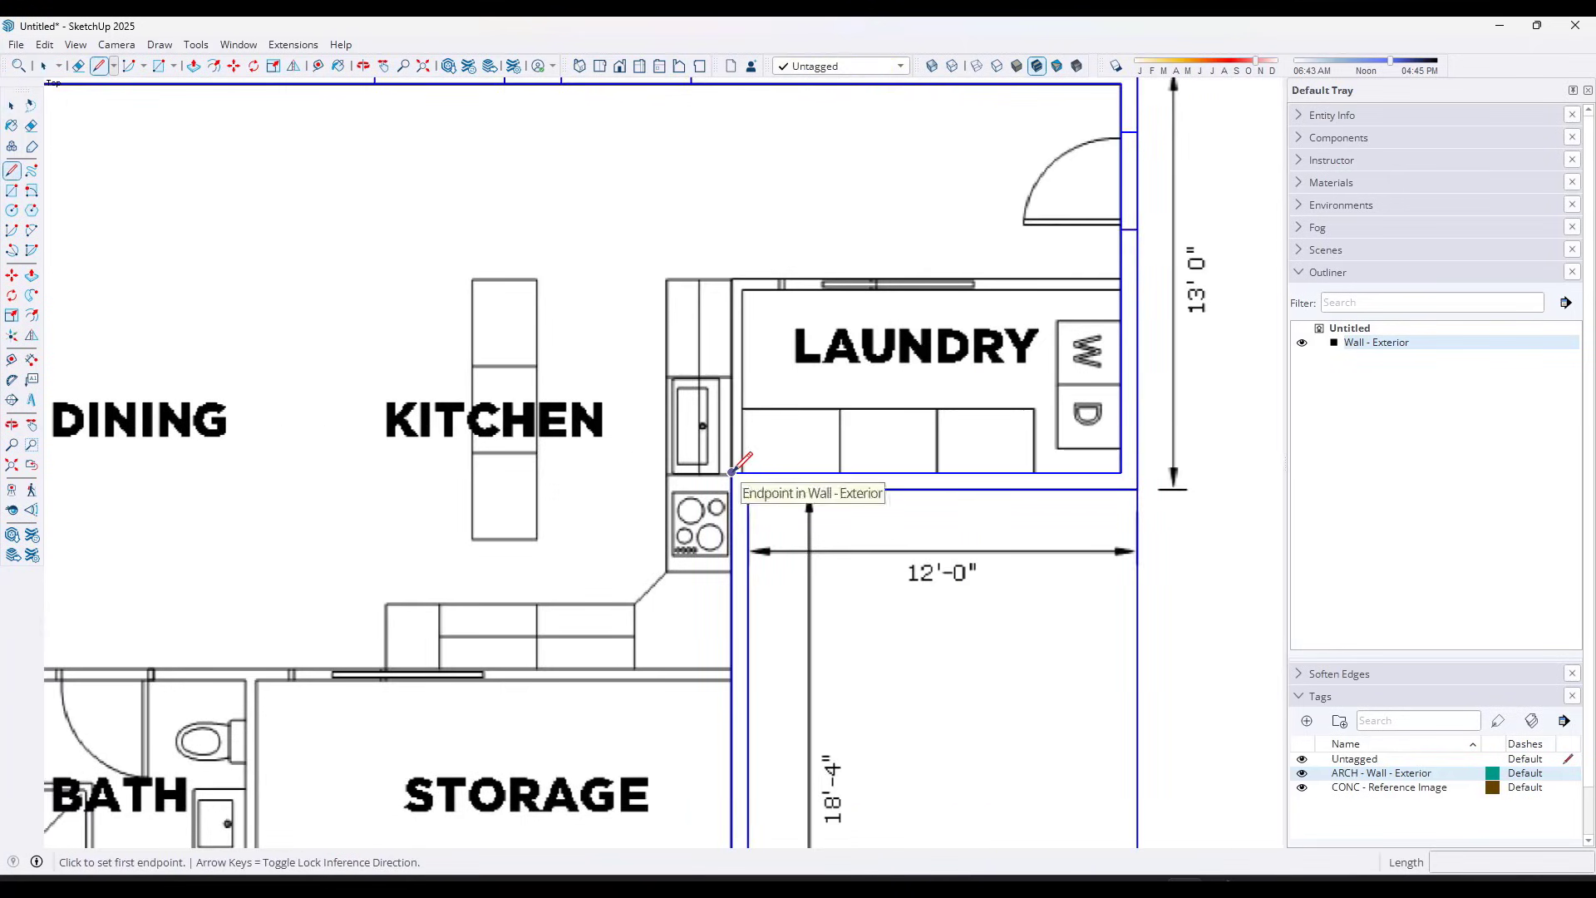
{"action": "left_click", "coordinate": [732, 472]}
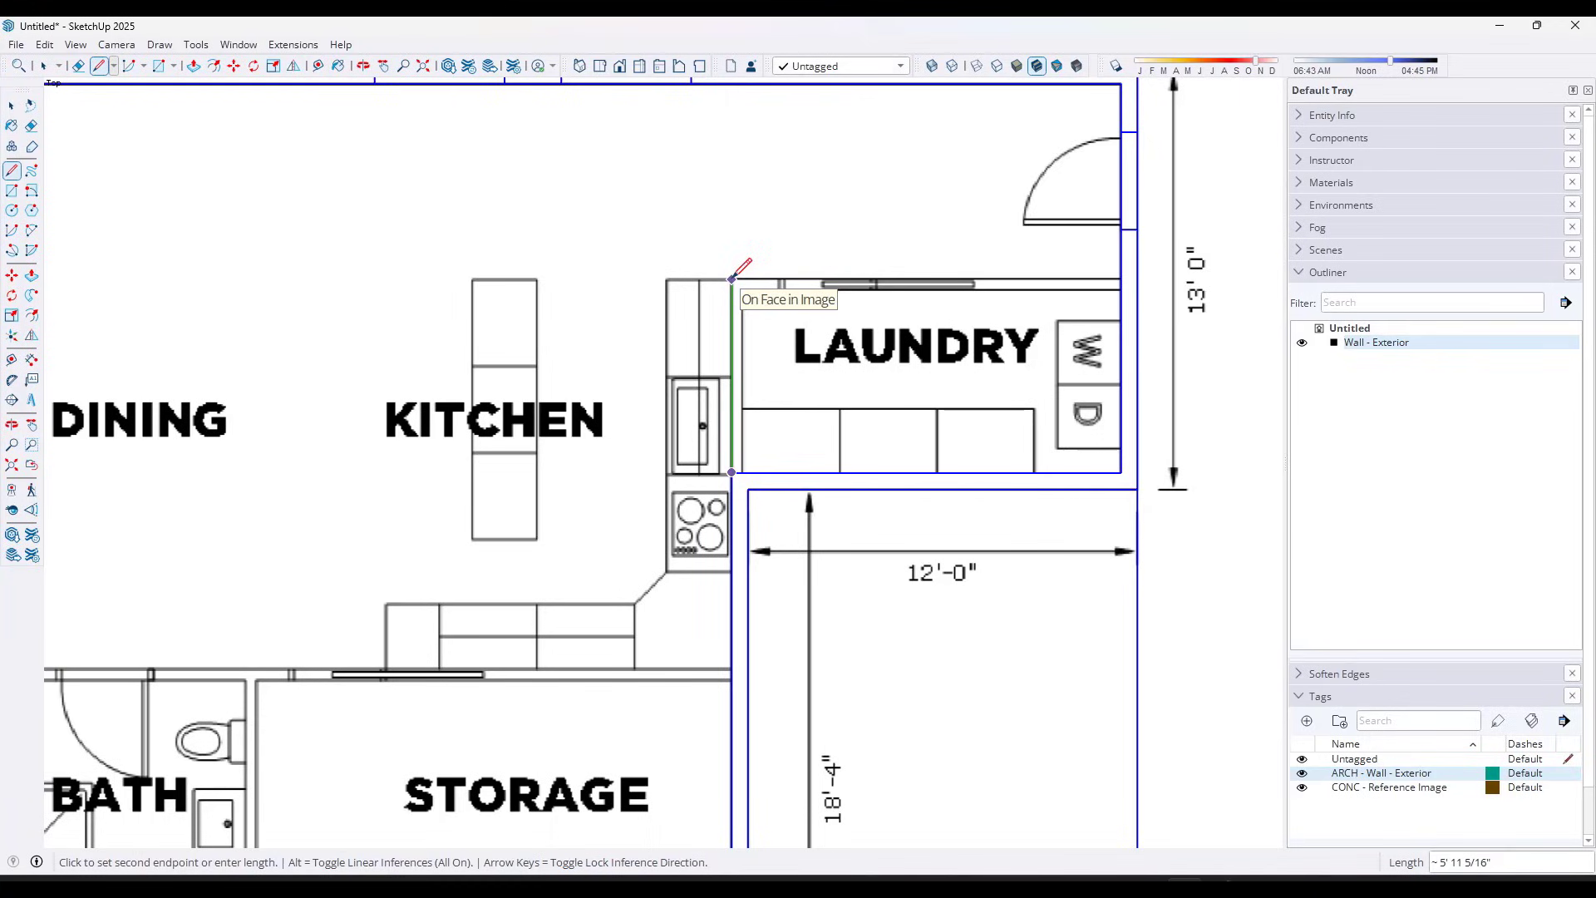
{"action": "type", "text": "6'"}
{"action": "key", "text": "Return"}
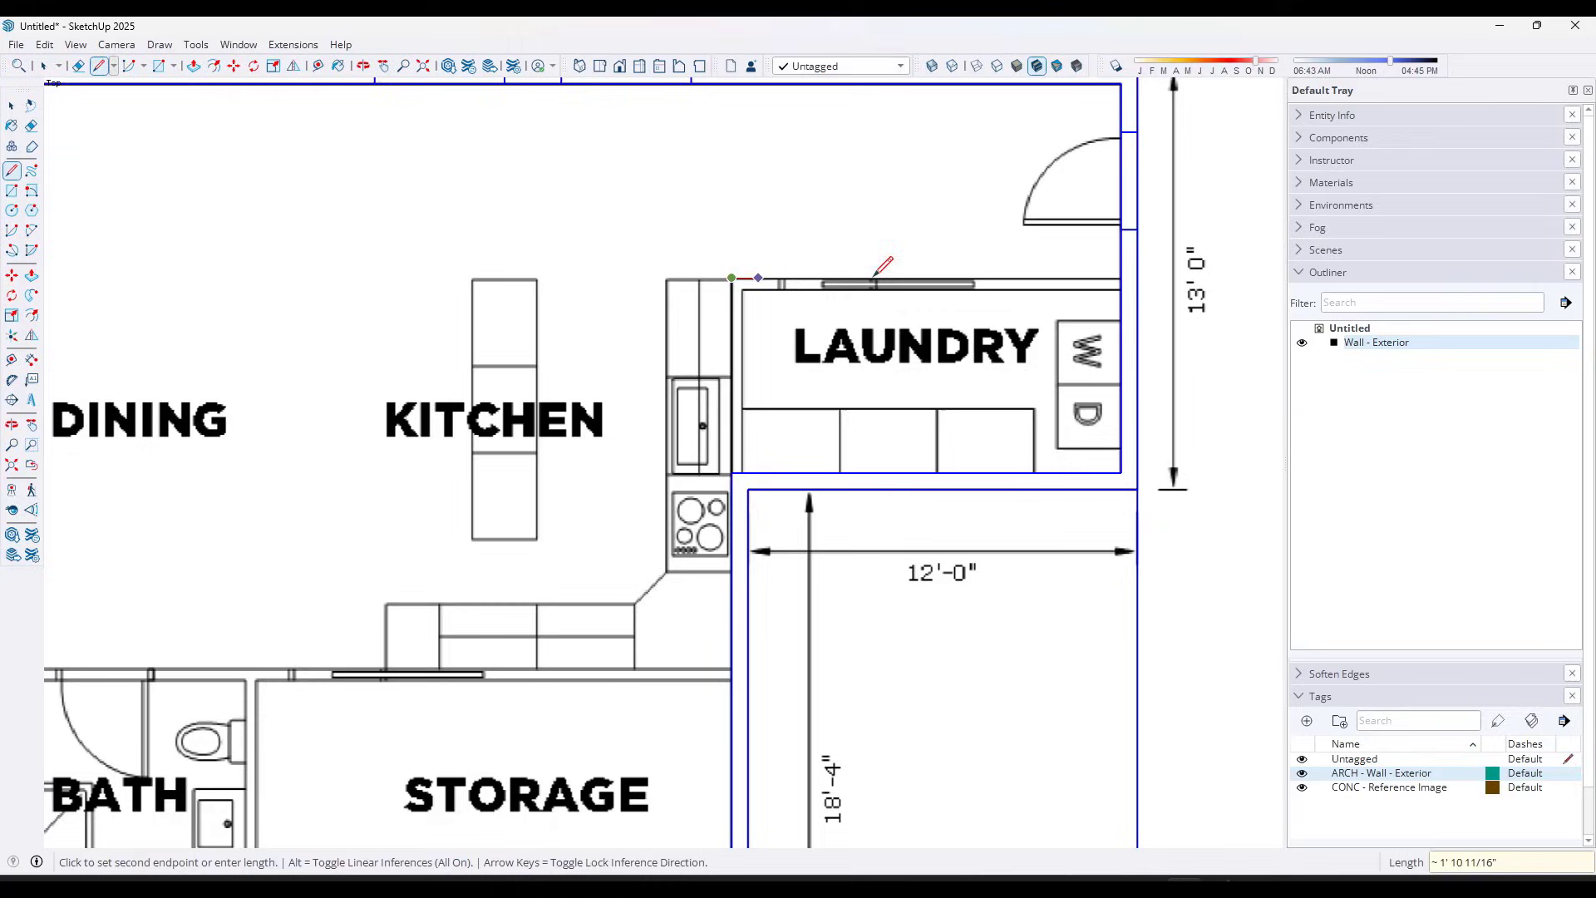
{"action": "left_click", "coordinate": [1120, 278]}
{"action": "key", "text": "space"}
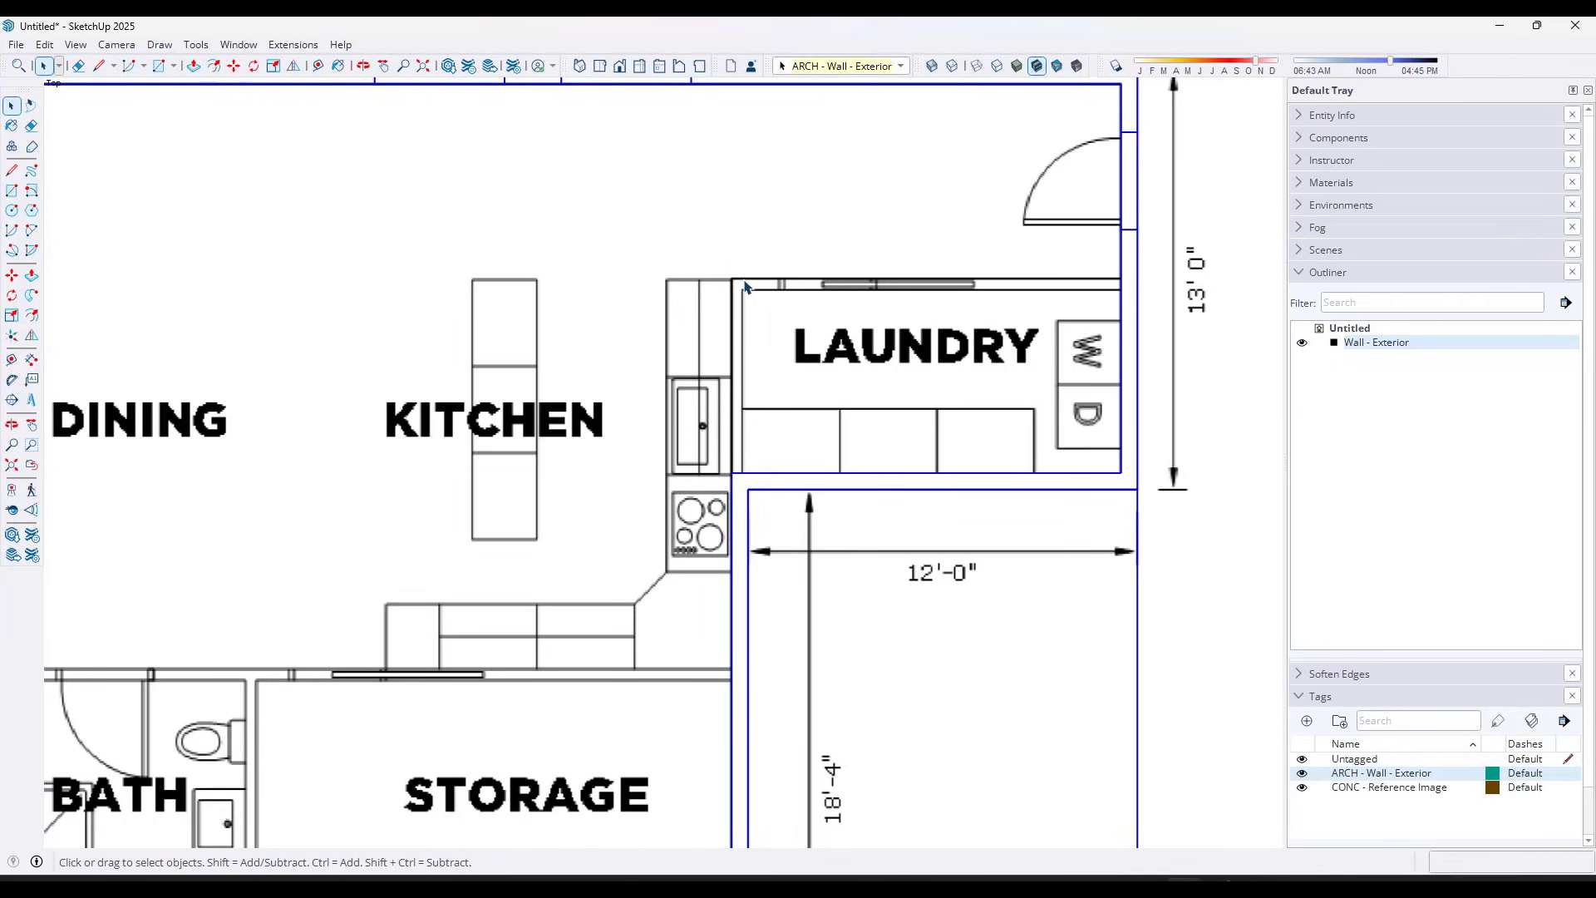
Offset the two laundry wall lines 4" toward the inside of the laundry room
{"action": "key", "text": "f"}
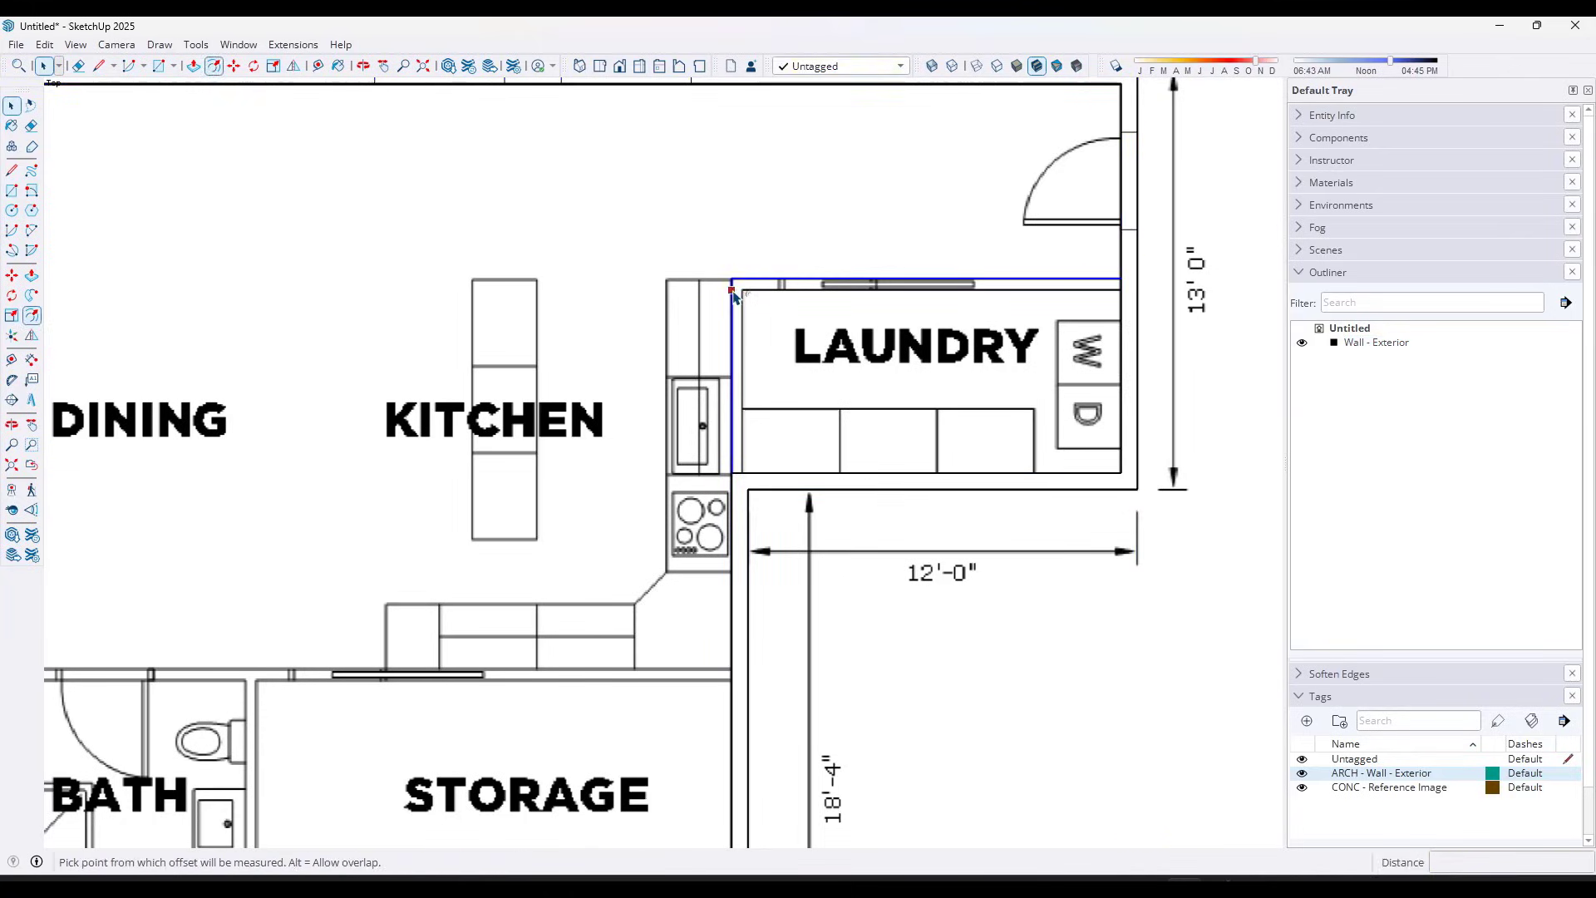
{"action": "left_click", "coordinate": [733, 291]}
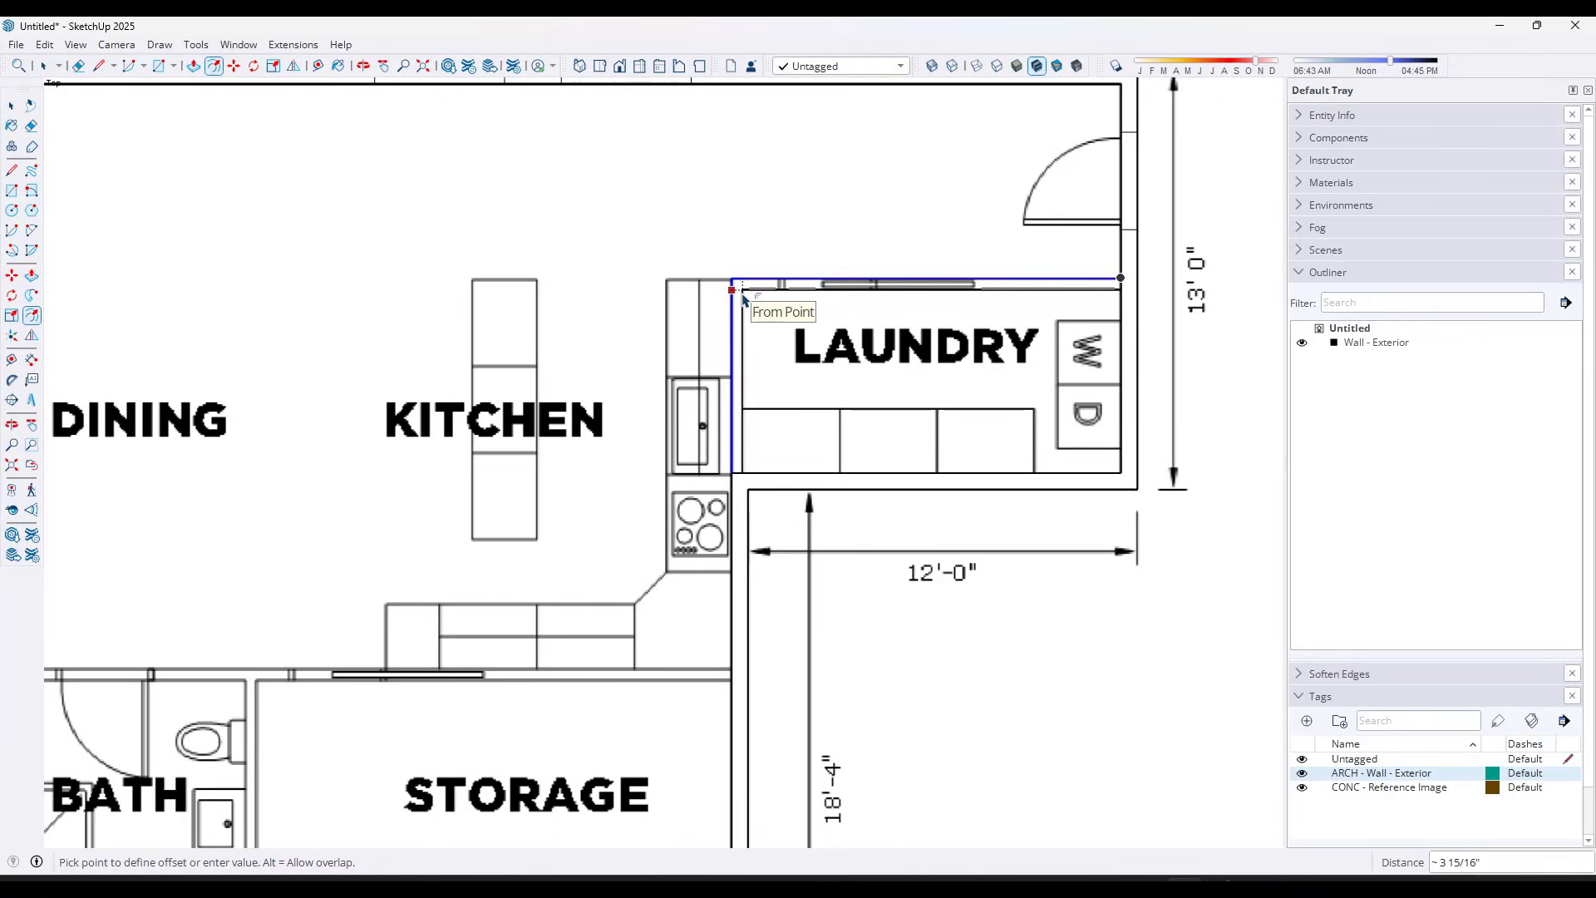
{"action": "type", "text": "4"}
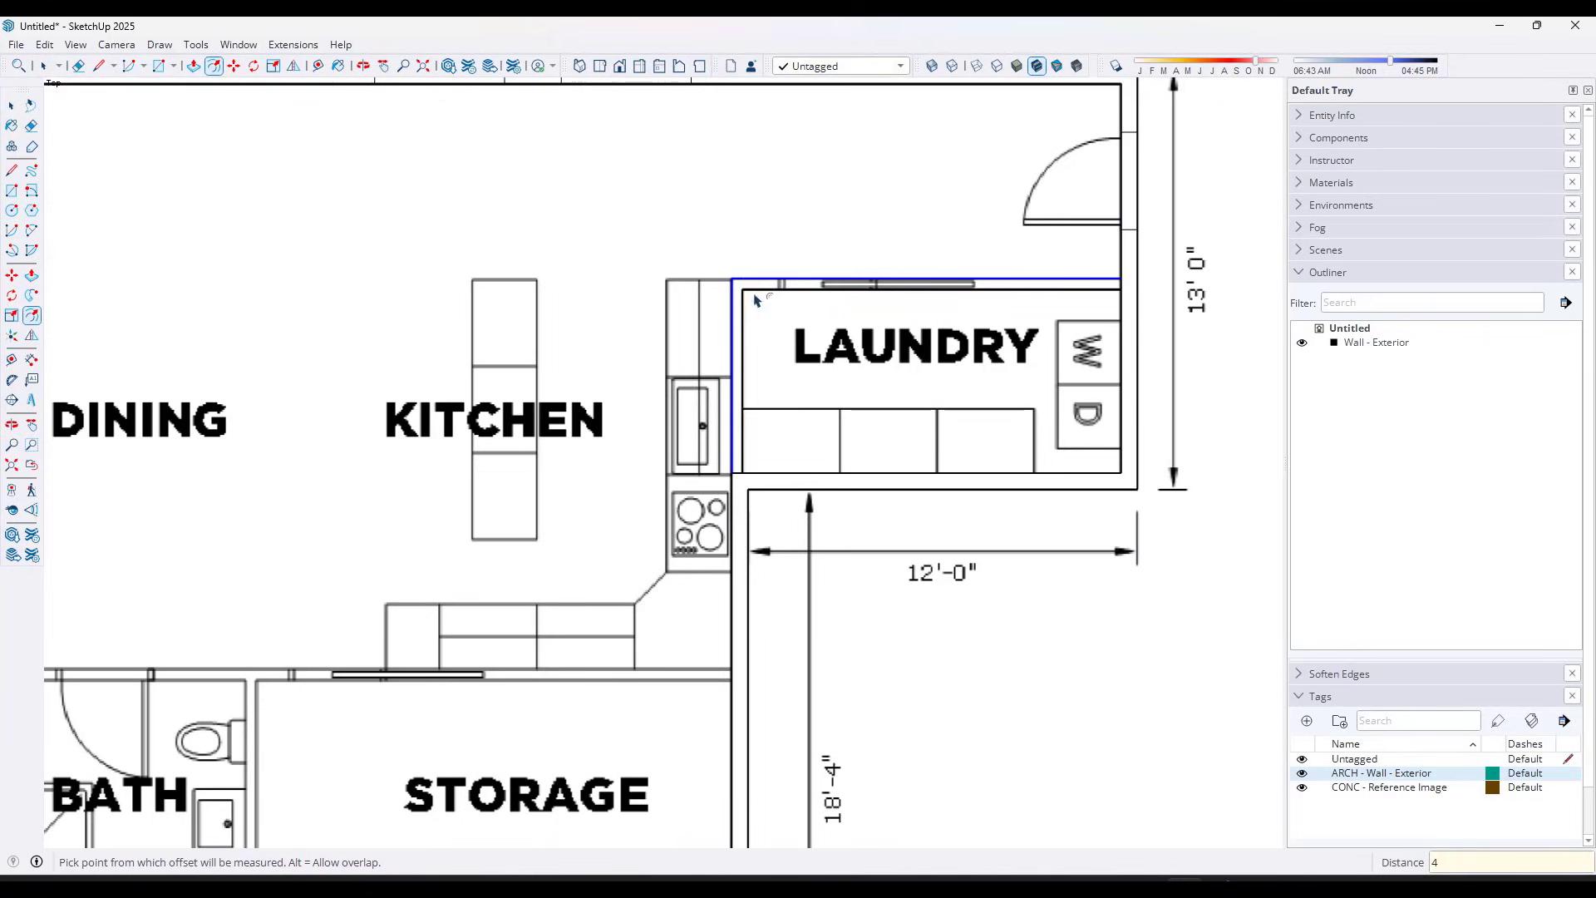
Close both open ends of the laundry wall with short lines to form a face, and select that face
{"action": "key", "text": "space"}
{"action": "key", "text": "l"}
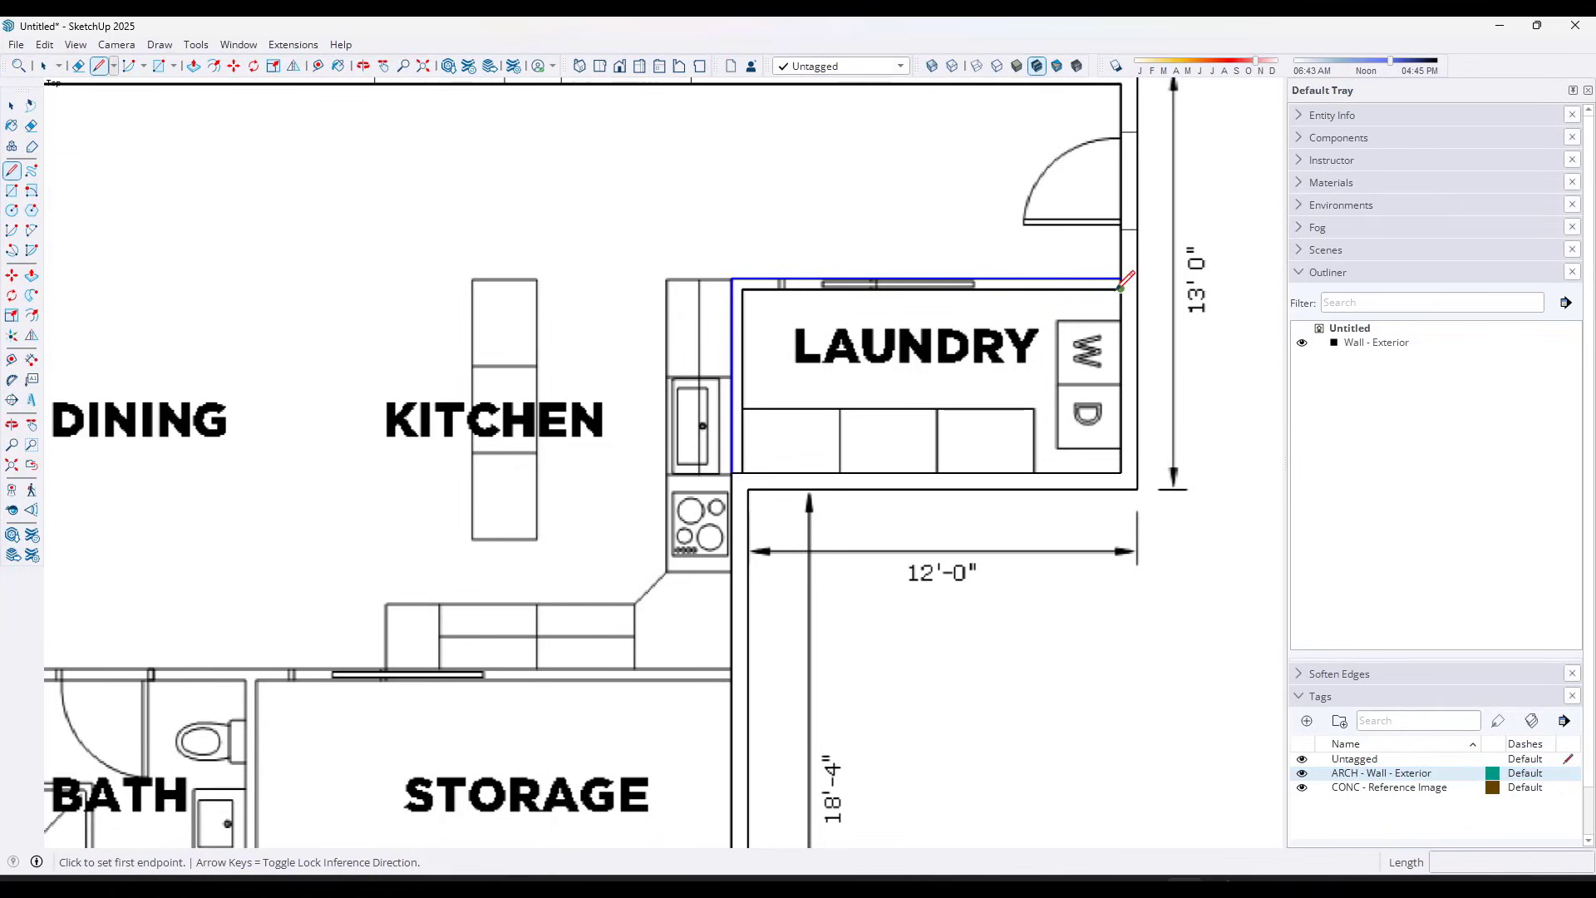
{"action": "left_click", "coordinate": [1121, 287]}
{"action": "key", "text": "space"}
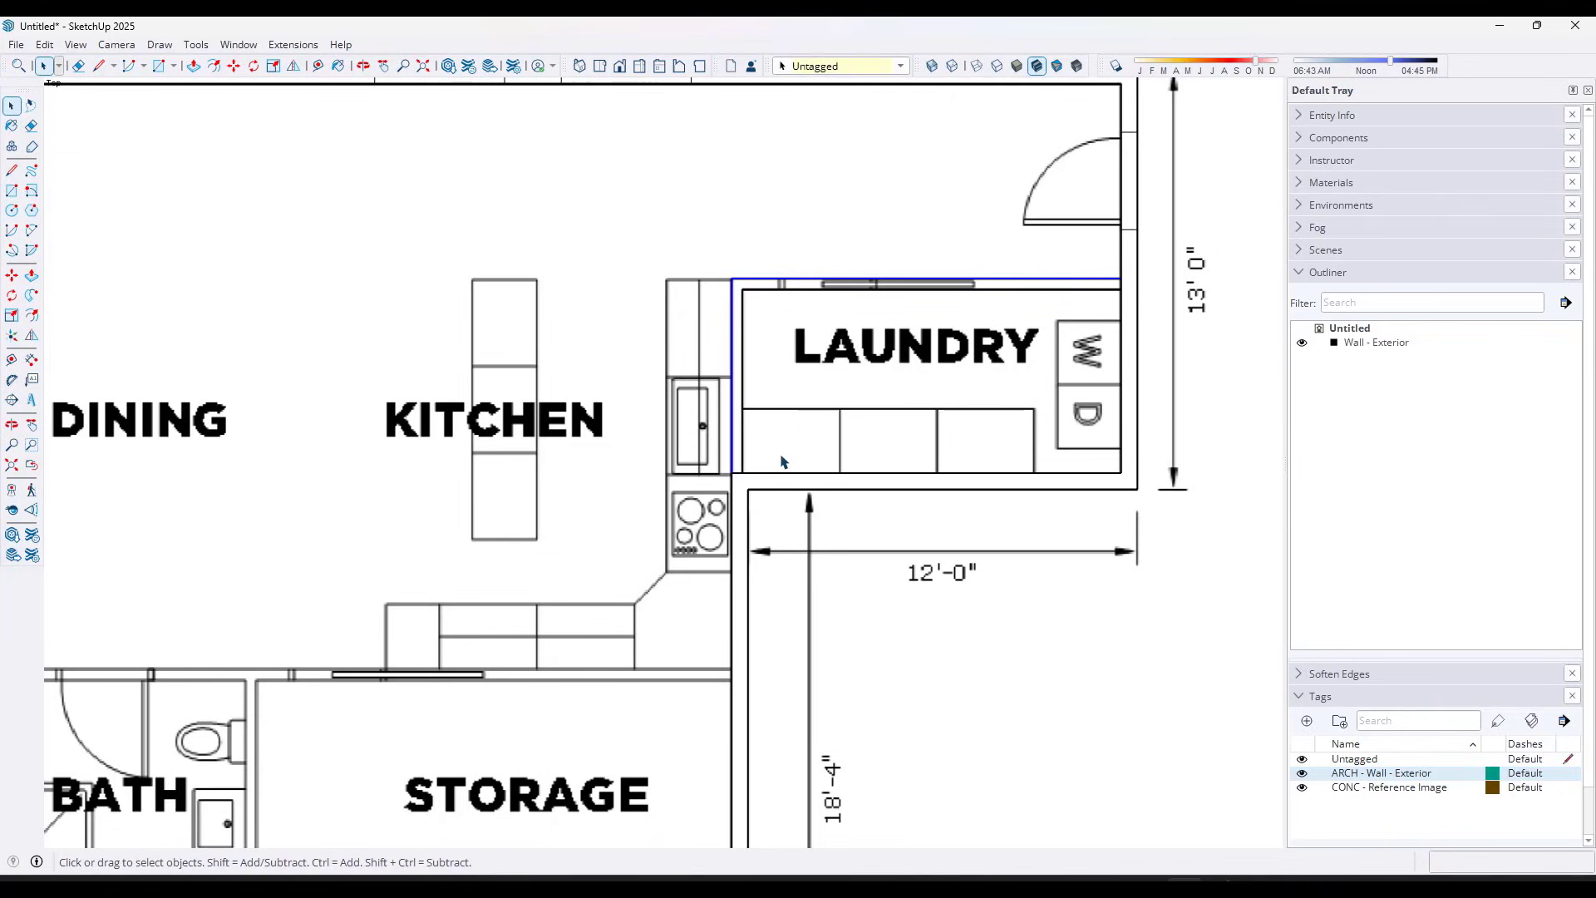
{"action": "key", "text": "l"}
{"action": "left_click", "coordinate": [750, 471]}
{"action": "key", "text": "space"}
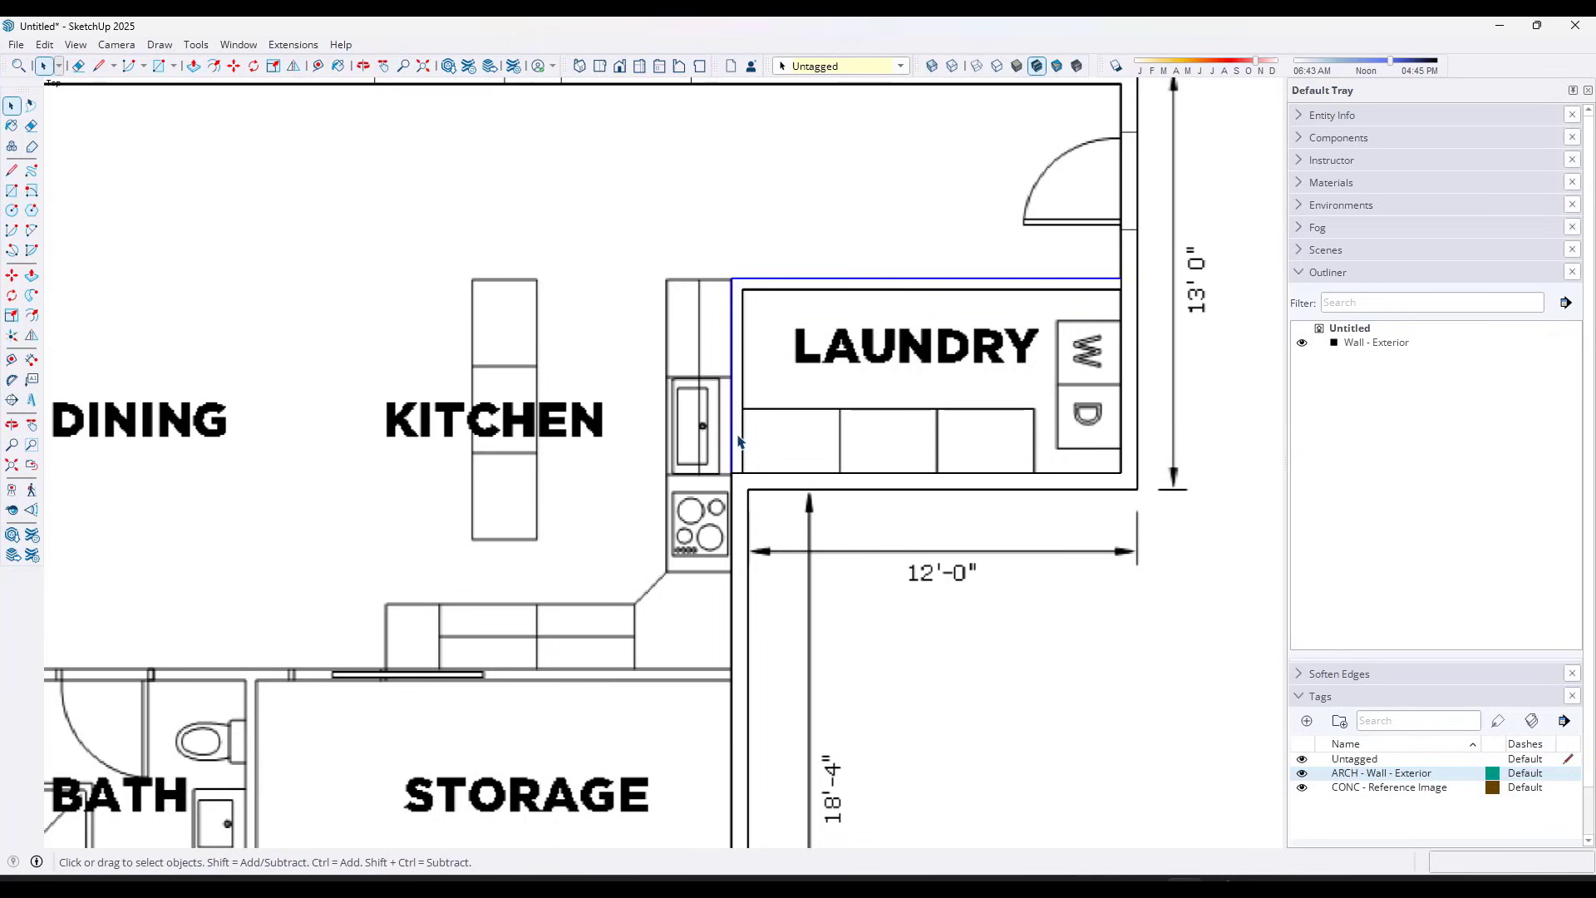
{"action": "left_click", "coordinate": [740, 374]}
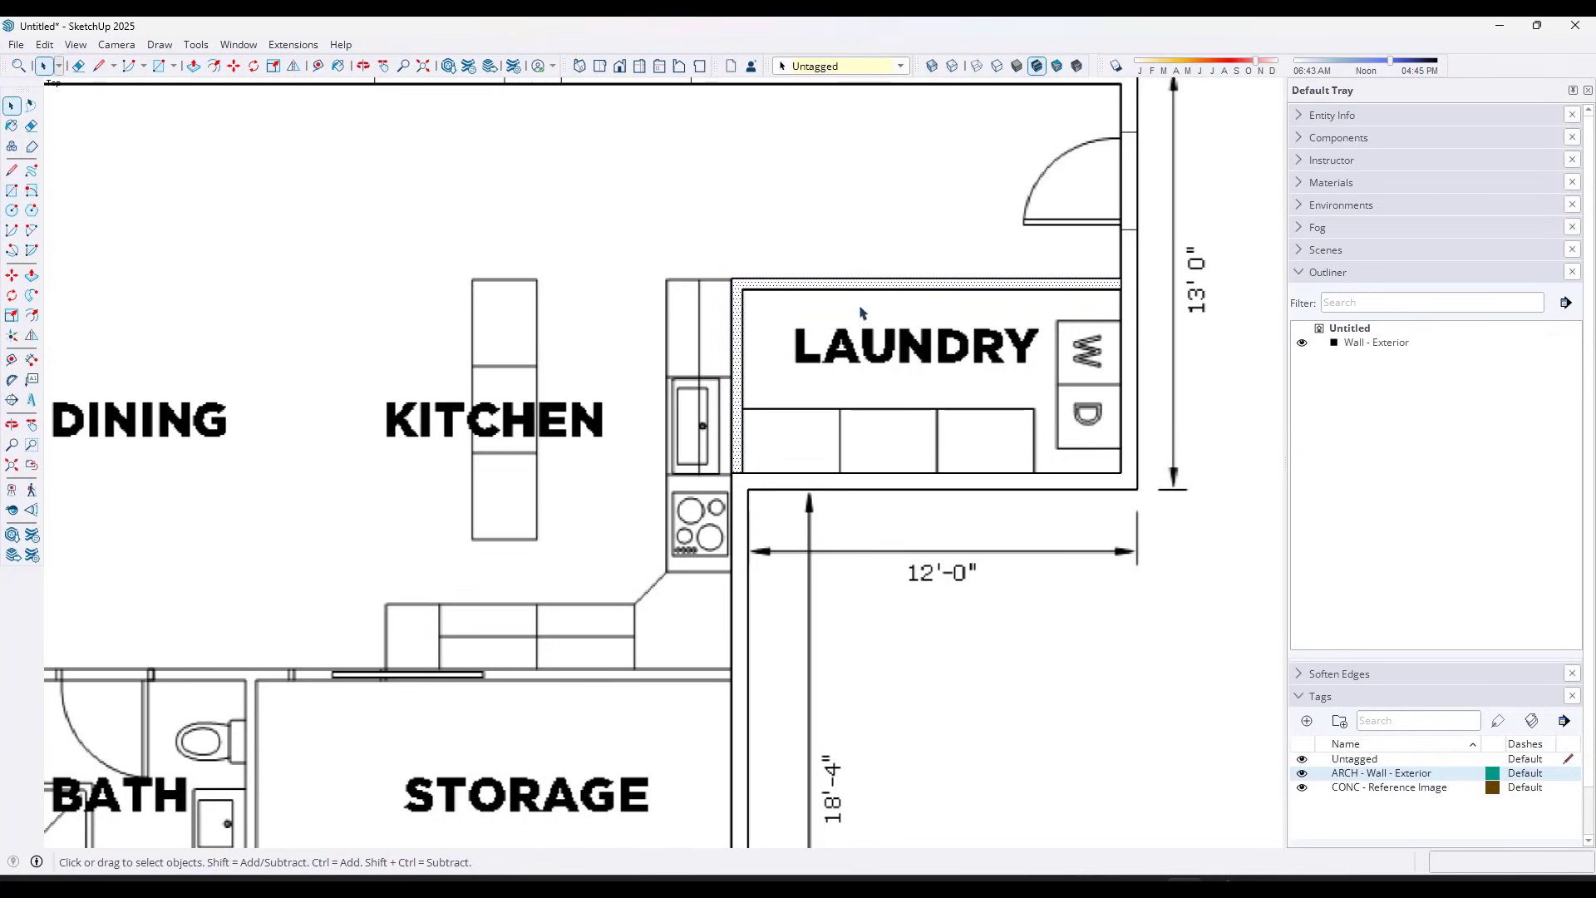
Trace the walls of the small storage closet in the building's corner, placing guides along the plan image's wall lines
{"action": "scroll", "coordinate": [861, 313], "scroll_direction": "down", "scroll_amount": 3}
{"action": "scroll", "coordinate": [717, 574], "scroll_direction": "up", "scroll_amount": 2}
{"action": "key", "text": "l"}
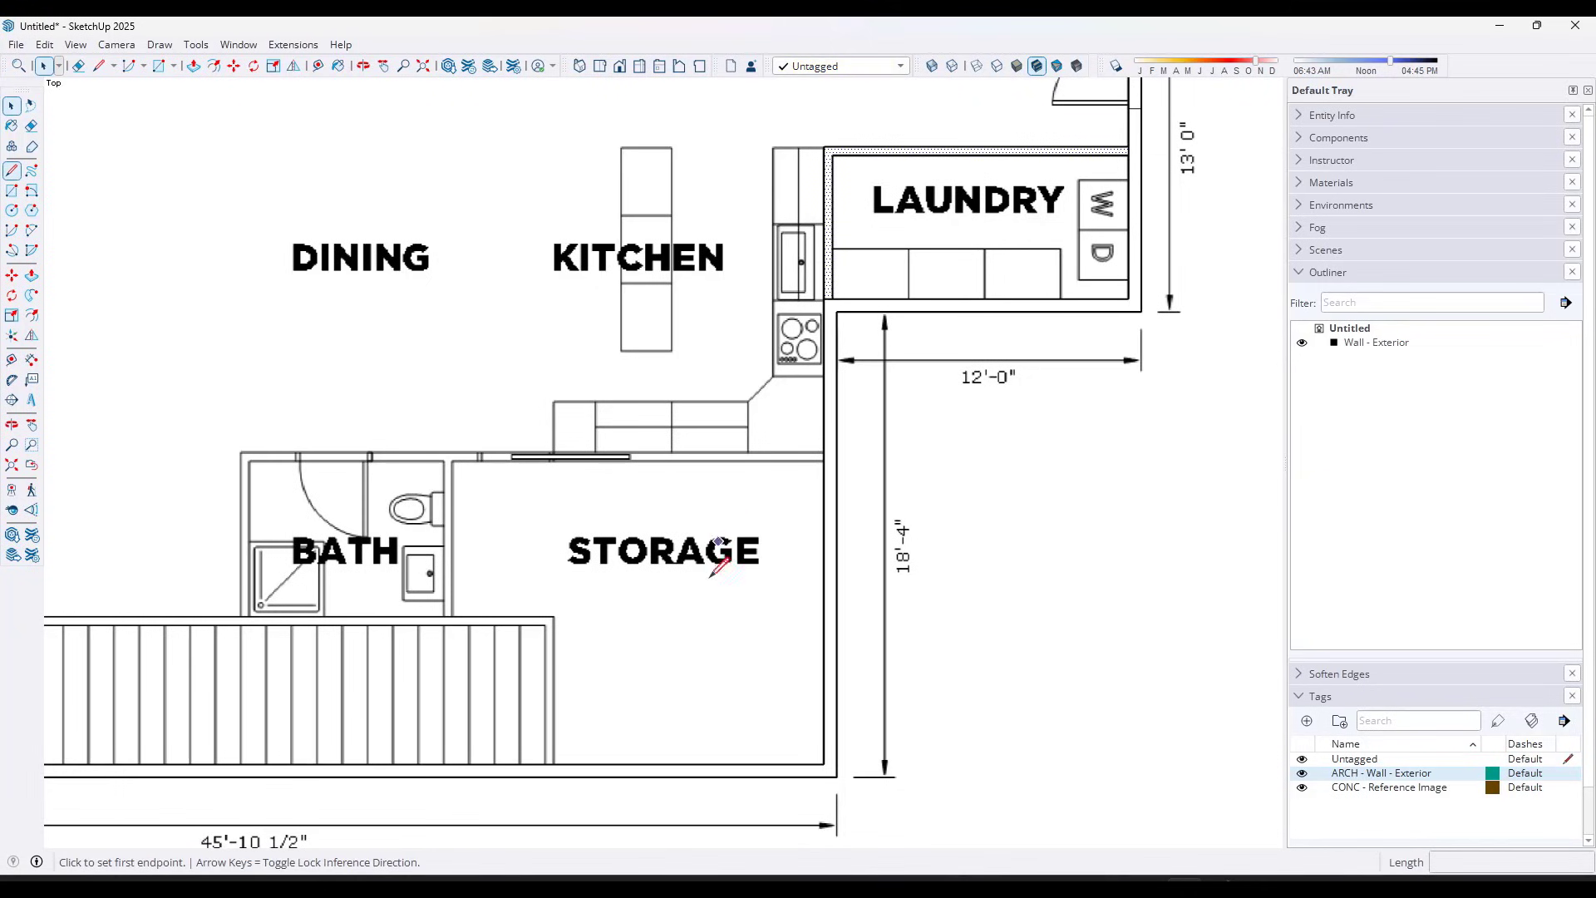
{"action": "scroll", "coordinate": [831, 549], "scroll_direction": "down", "scroll_amount": 3}
{"action": "scroll", "coordinate": [202, 588], "scroll_direction": "up", "scroll_amount": 5}
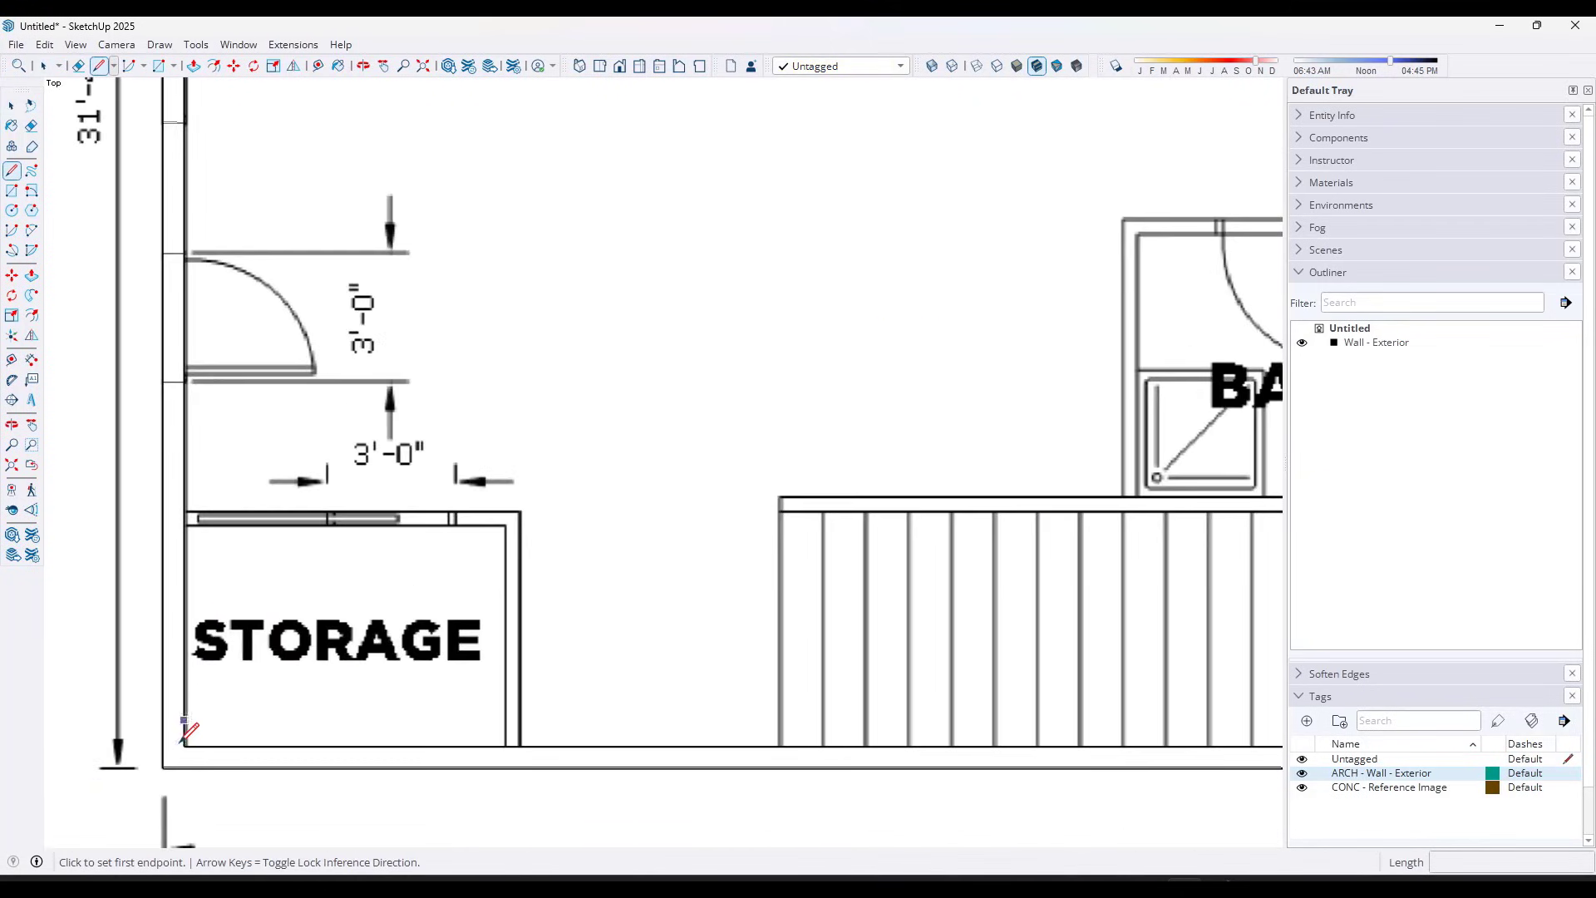
{"action": "key", "text": "space"}
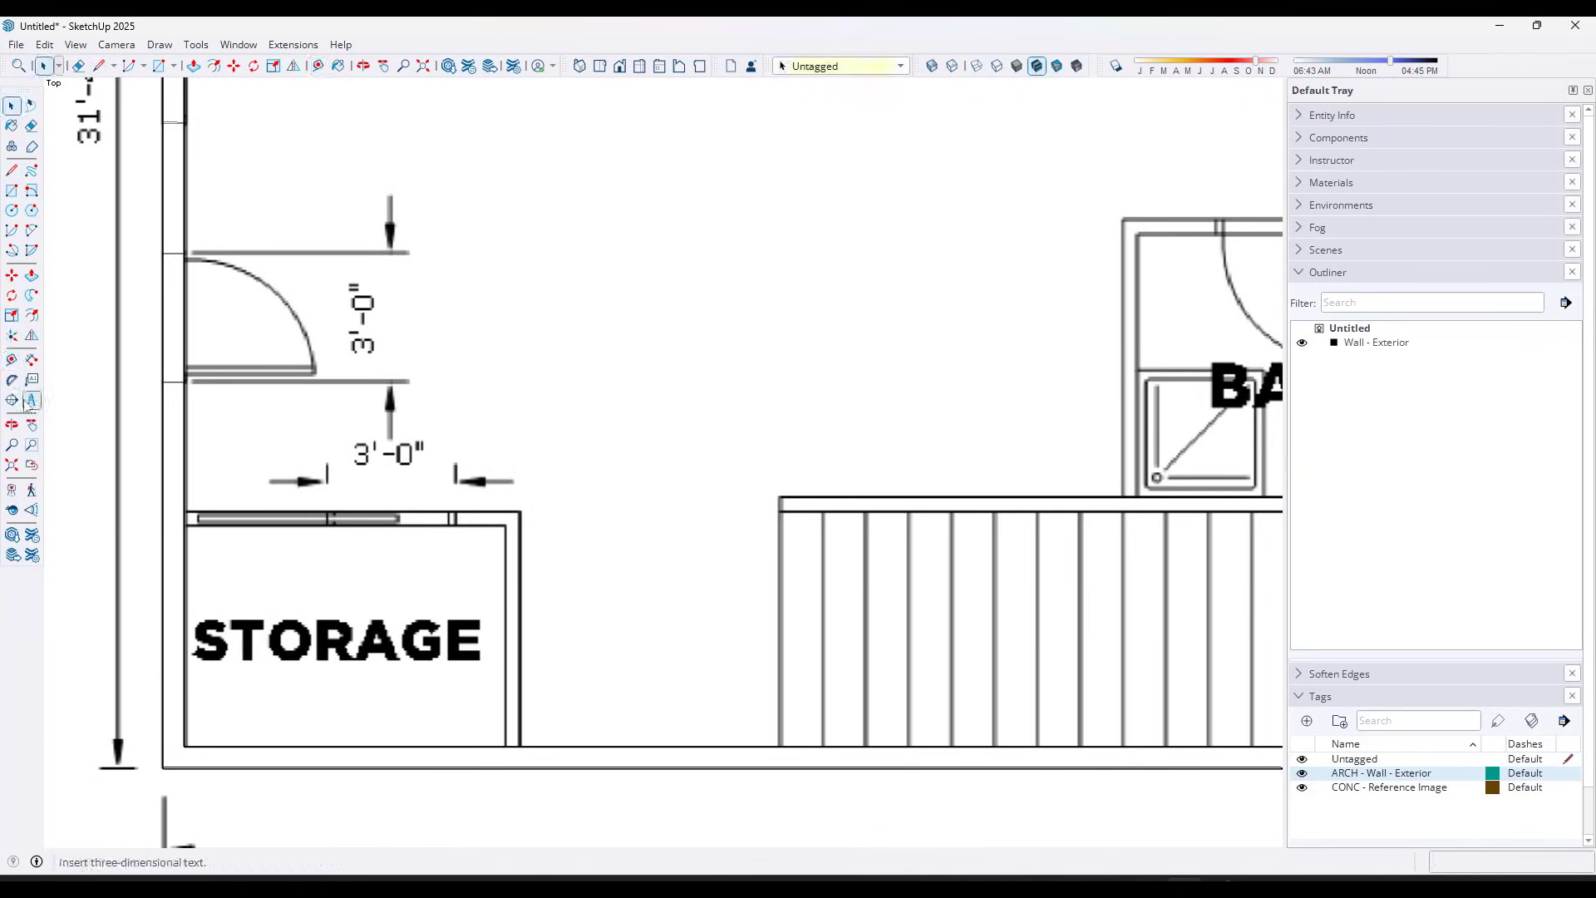
{"action": "key", "text": "t"}
{"action": "left_click", "coordinate": [507, 514]}
{"action": "middle_click_drag", "start_coordinate": [535, 560], "coordinate": [489, 667]}
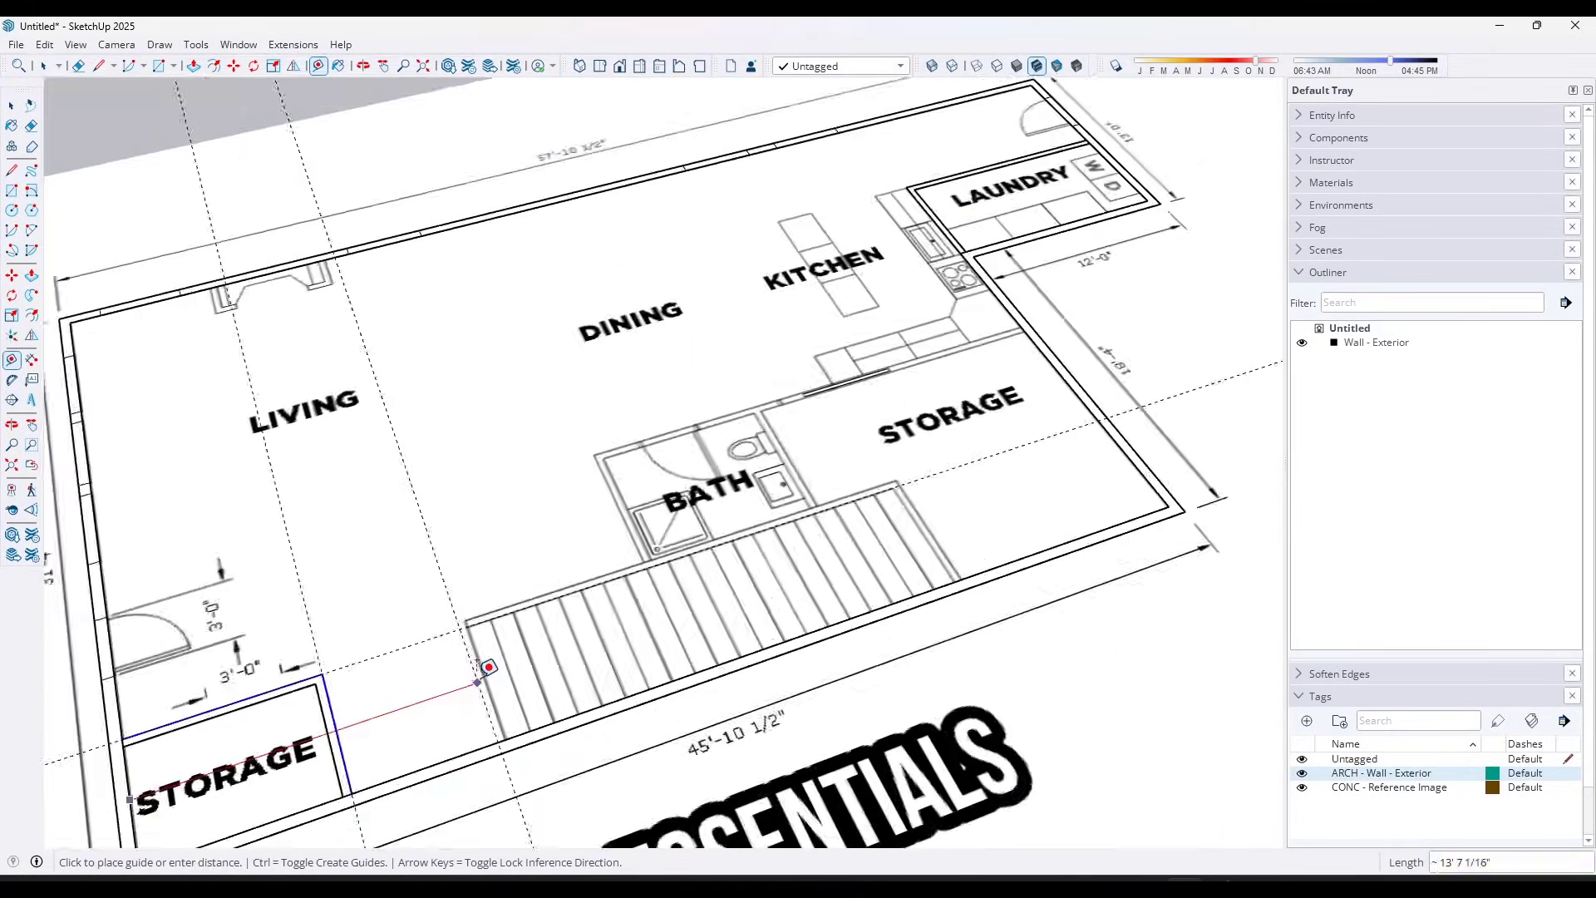
Trace the interior walls around the stairs, bath and large storage room with the help of guides
{"action": "scroll", "coordinate": [499, 624], "scroll_direction": "up", "scroll_amount": 1}
{"action": "left_click", "coordinate": [463, 577]}
{"action": "scroll", "coordinate": [582, 499], "scroll_direction": "up", "scroll_amount": 2}
{"action": "scroll", "coordinate": [582, 499], "scroll_direction": "down", "scroll_amount": 1}
{"action": "key", "text": "space"}
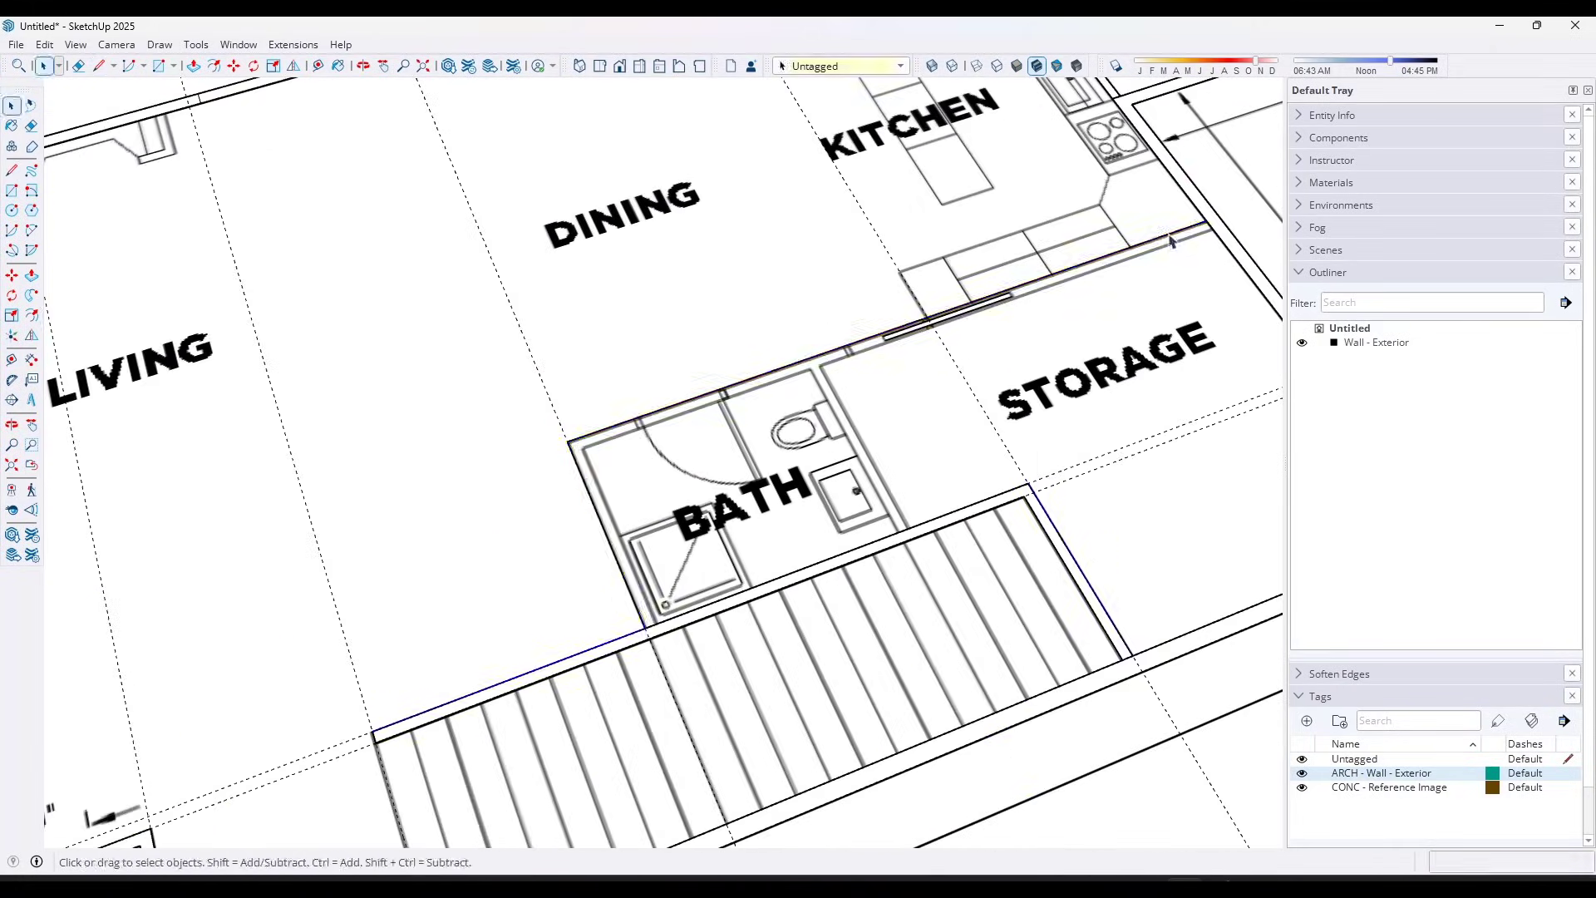
Delete all construction guides from the model
{"action": "scroll", "coordinate": [815, 353], "scroll_direction": "down", "scroll_amount": 4}
{"action": "scroll", "coordinate": [586, 579], "scroll_direction": "up", "scroll_amount": 2}
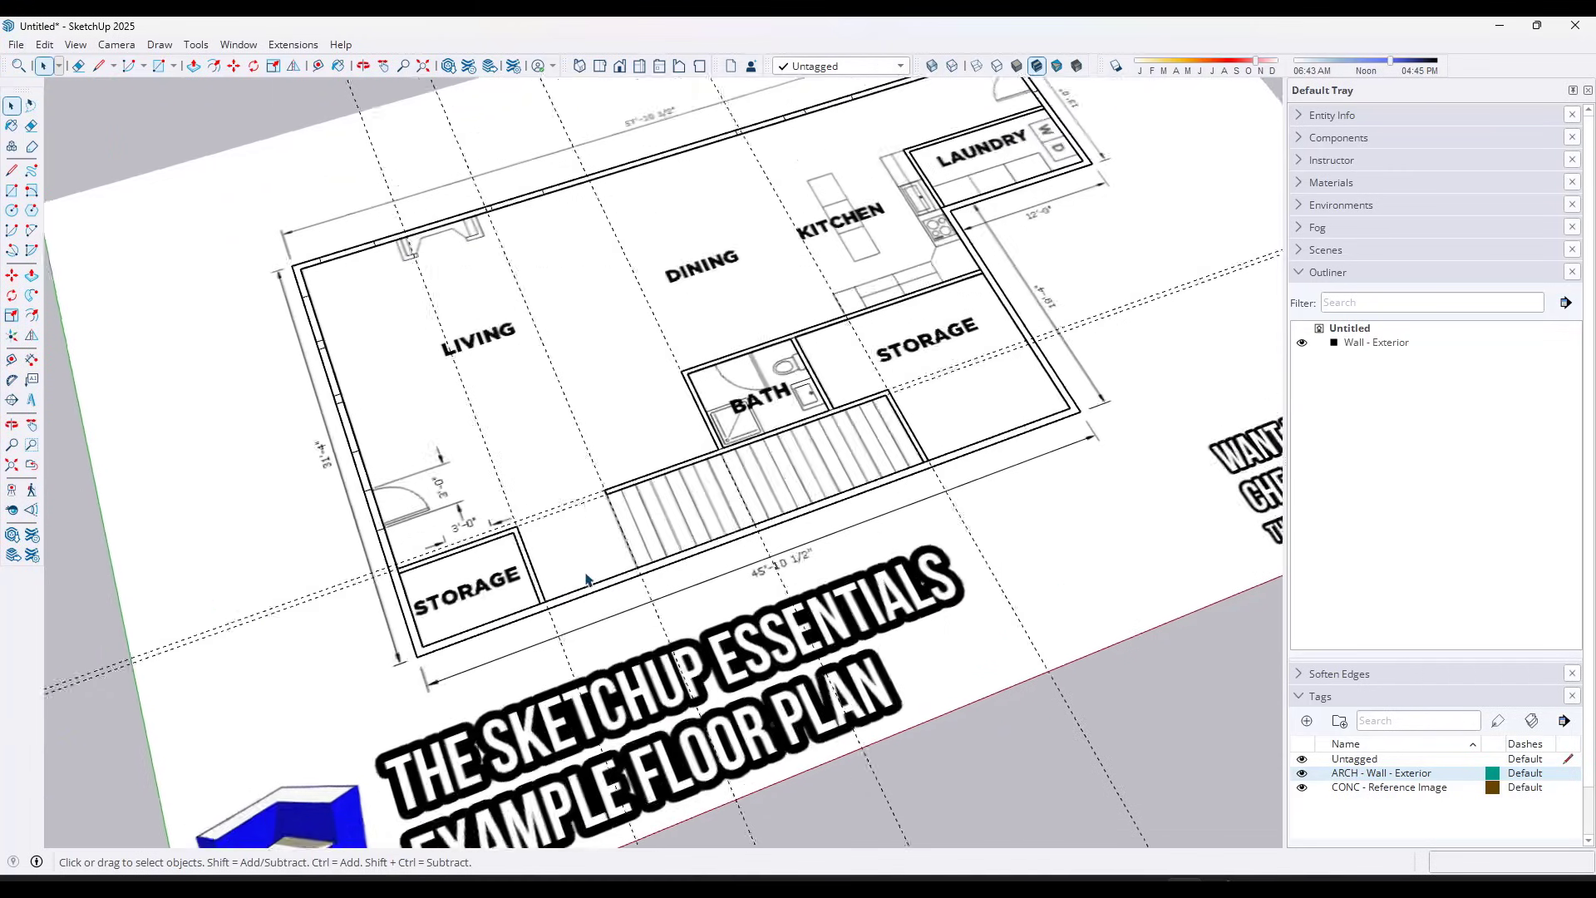
{"action": "scroll", "coordinate": [587, 579], "scroll_direction": "up", "scroll_amount": 3}
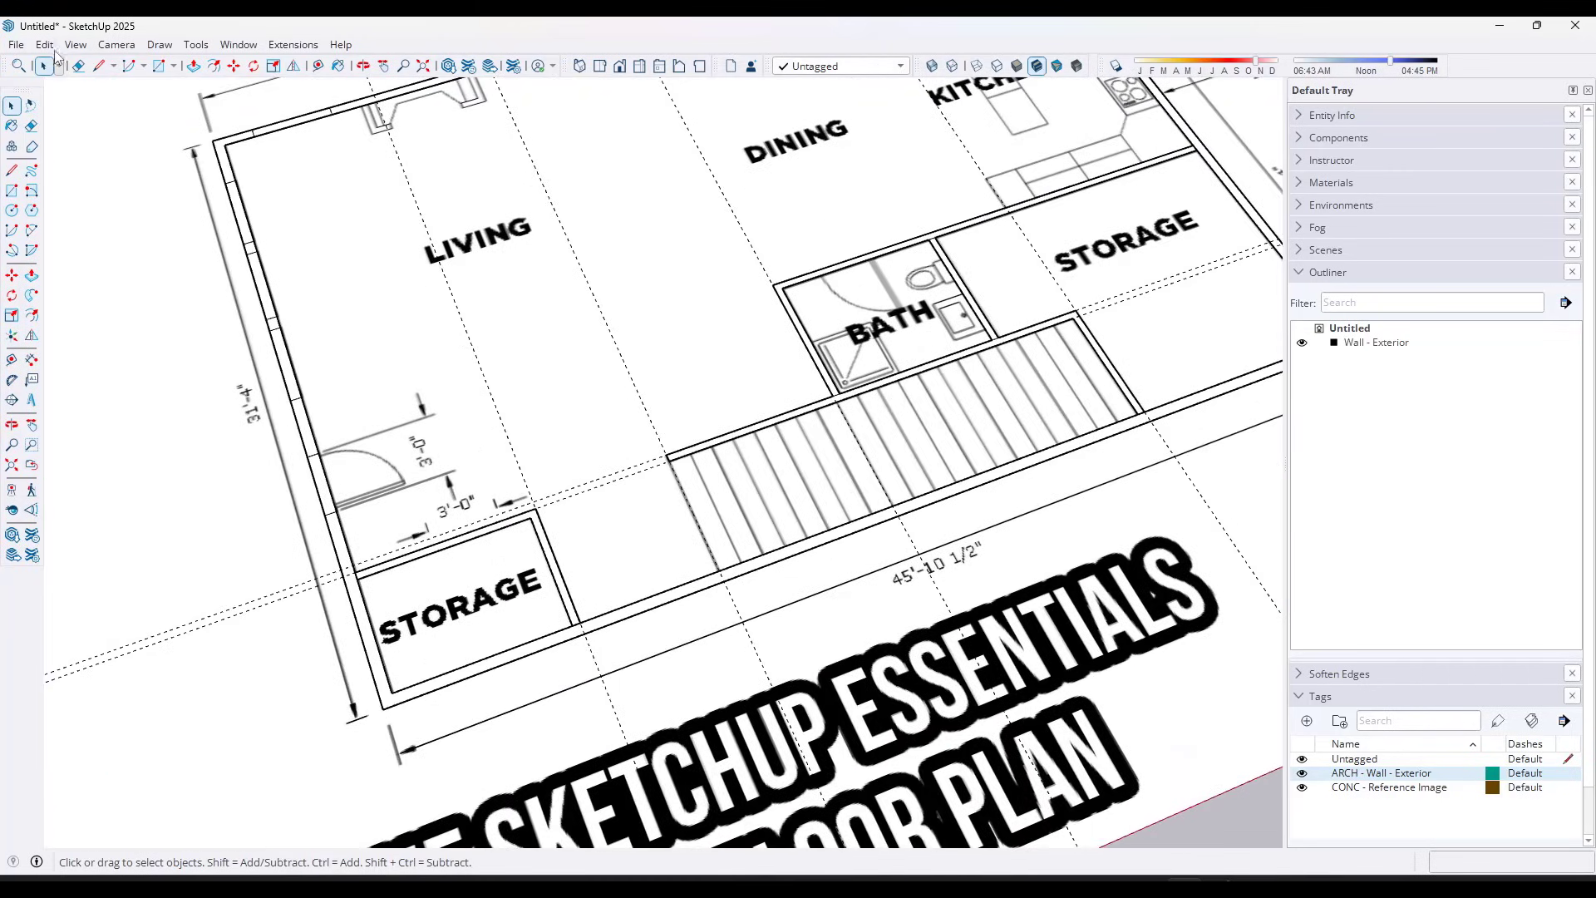
{"action": "left_click", "coordinate": [45, 44]}
{"action": "left_click", "coordinate": [96, 213]}
Remove the small storage closet's wall face so the sliding door in the plan image shows
{"action": "scroll", "coordinate": [441, 561], "scroll_direction": "up", "scroll_amount": 3}
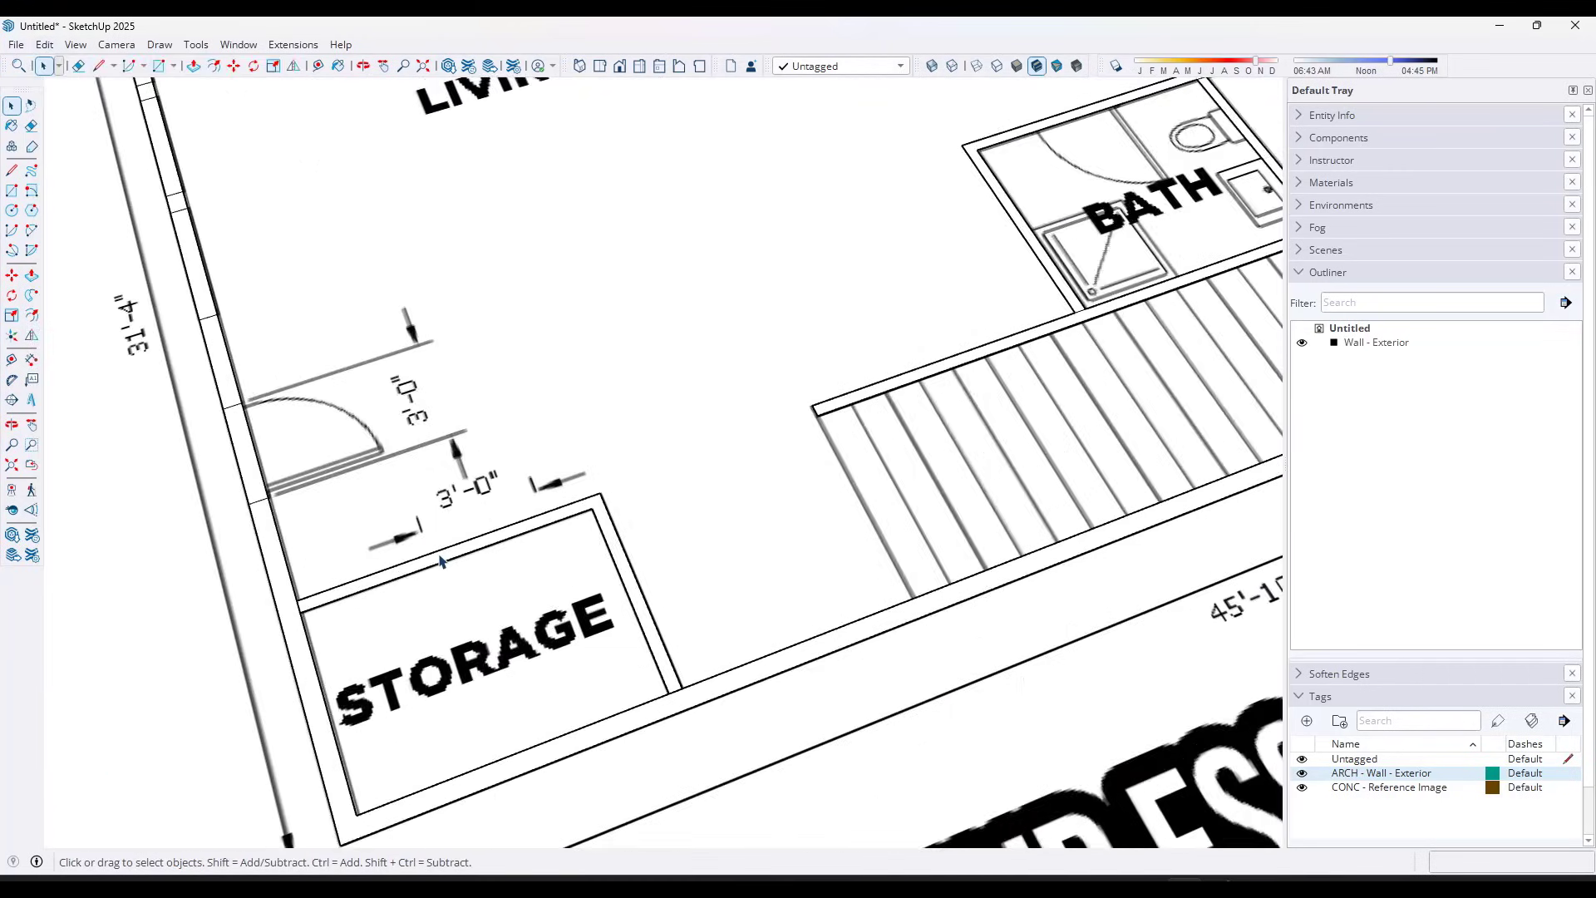
{"action": "scroll", "coordinate": [442, 561], "scroll_direction": "up", "scroll_amount": 2}
{"action": "left_click", "coordinate": [436, 571]}
{"action": "left_click", "coordinate": [442, 550]}
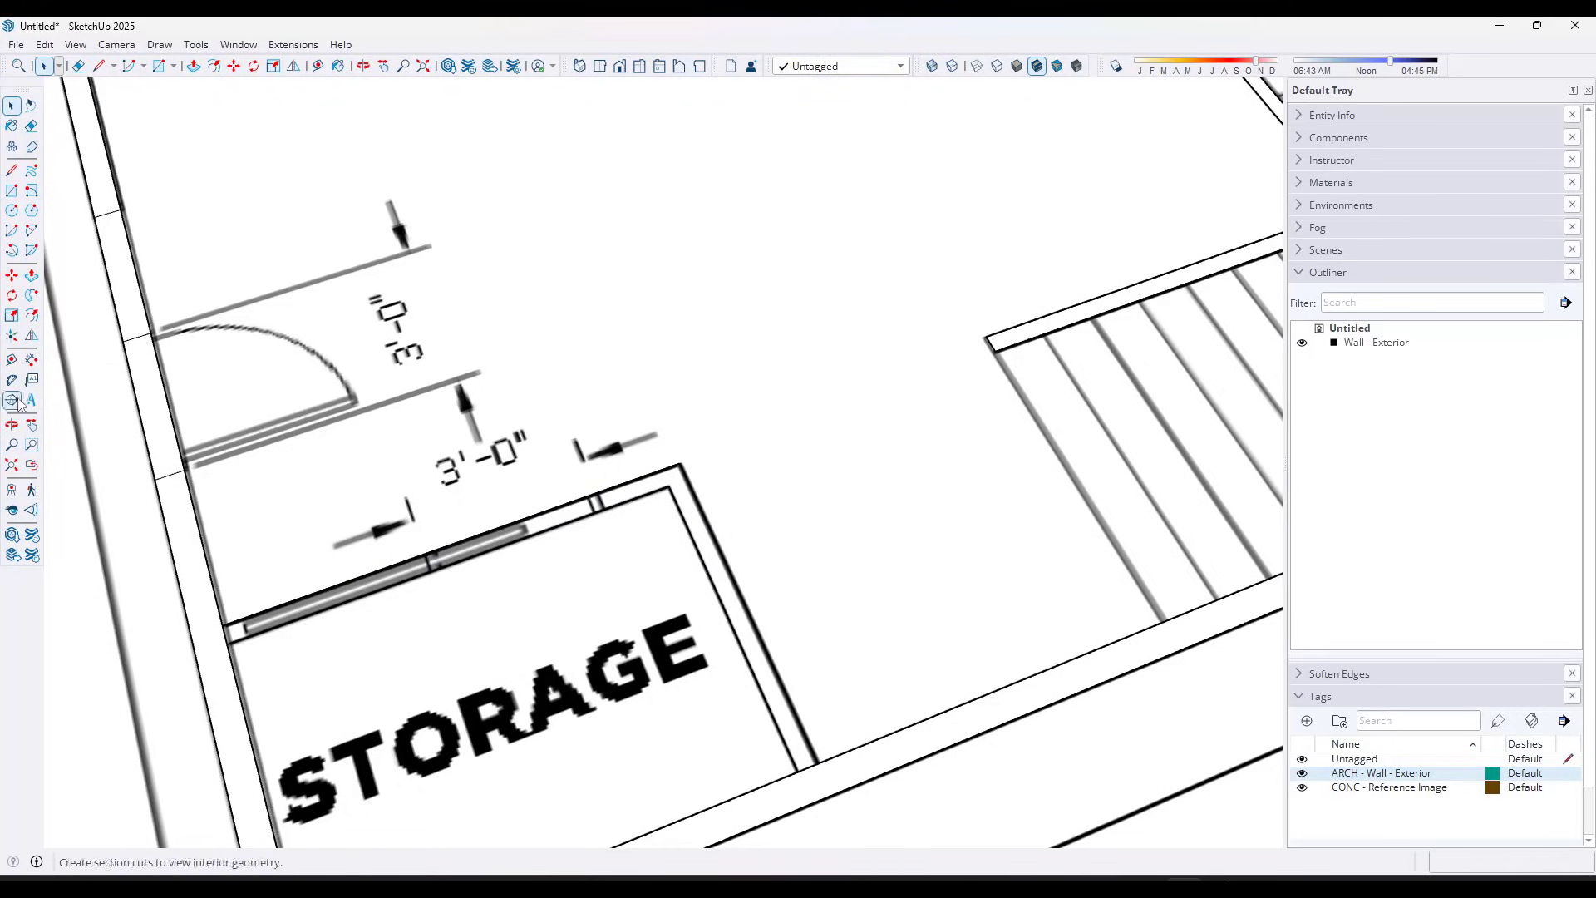
Place guides at both edges of the closet door opening, the first 3'4" from the exterior wall's inner edge
{"action": "left_click", "coordinate": [11, 359]}
{"action": "left_click", "coordinate": [251, 739]}
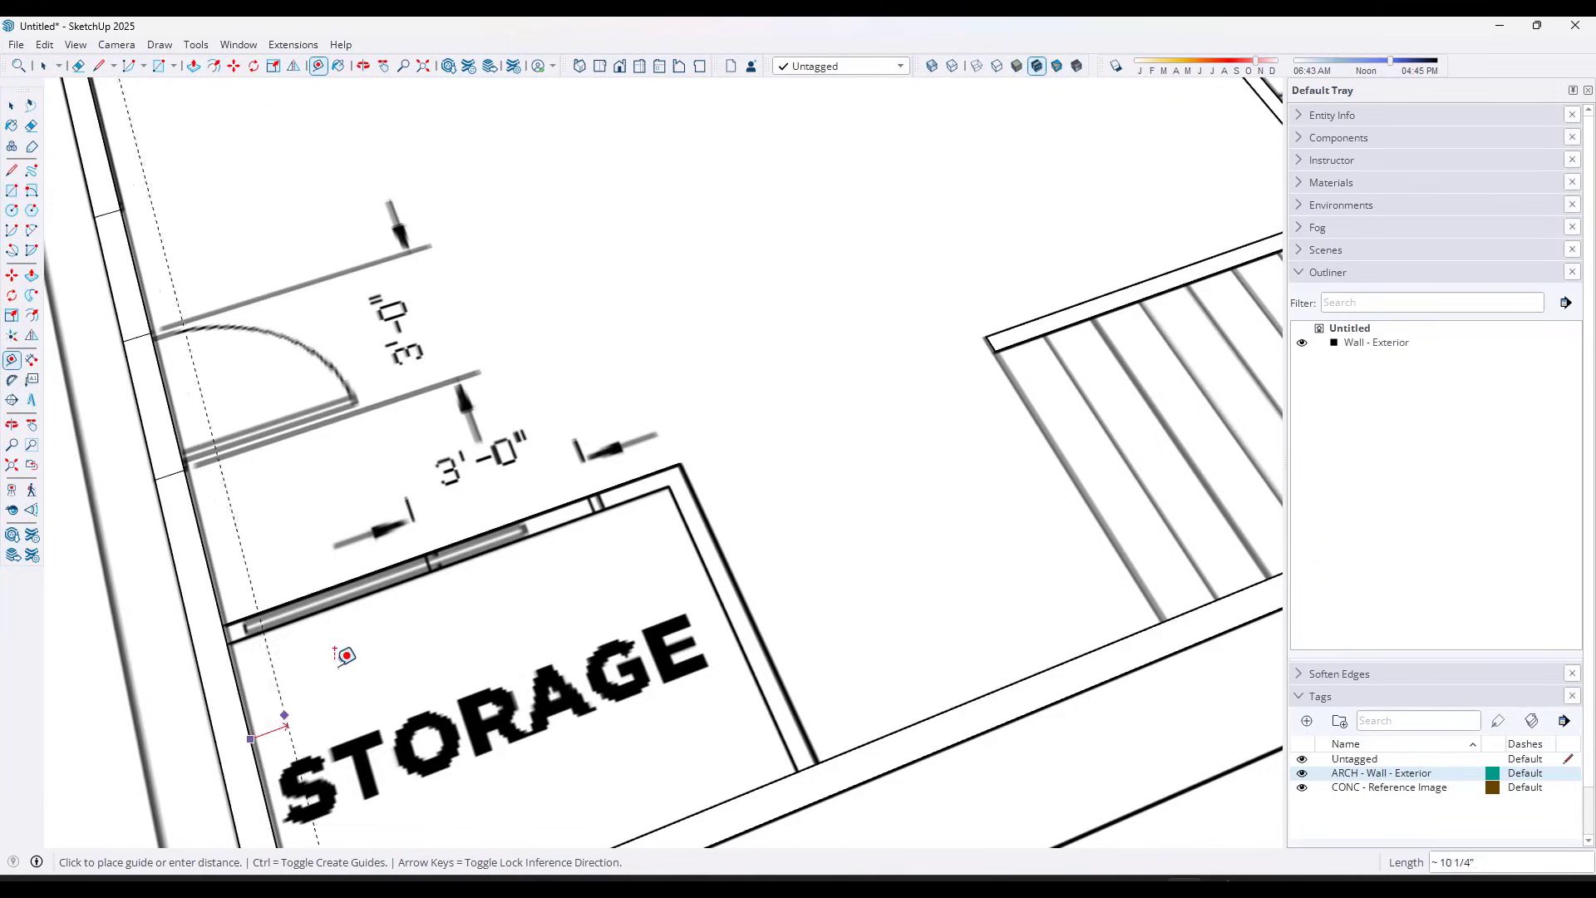
{"action": "scroll", "coordinate": [428, 564], "scroll_direction": "up", "scroll_amount": 4}
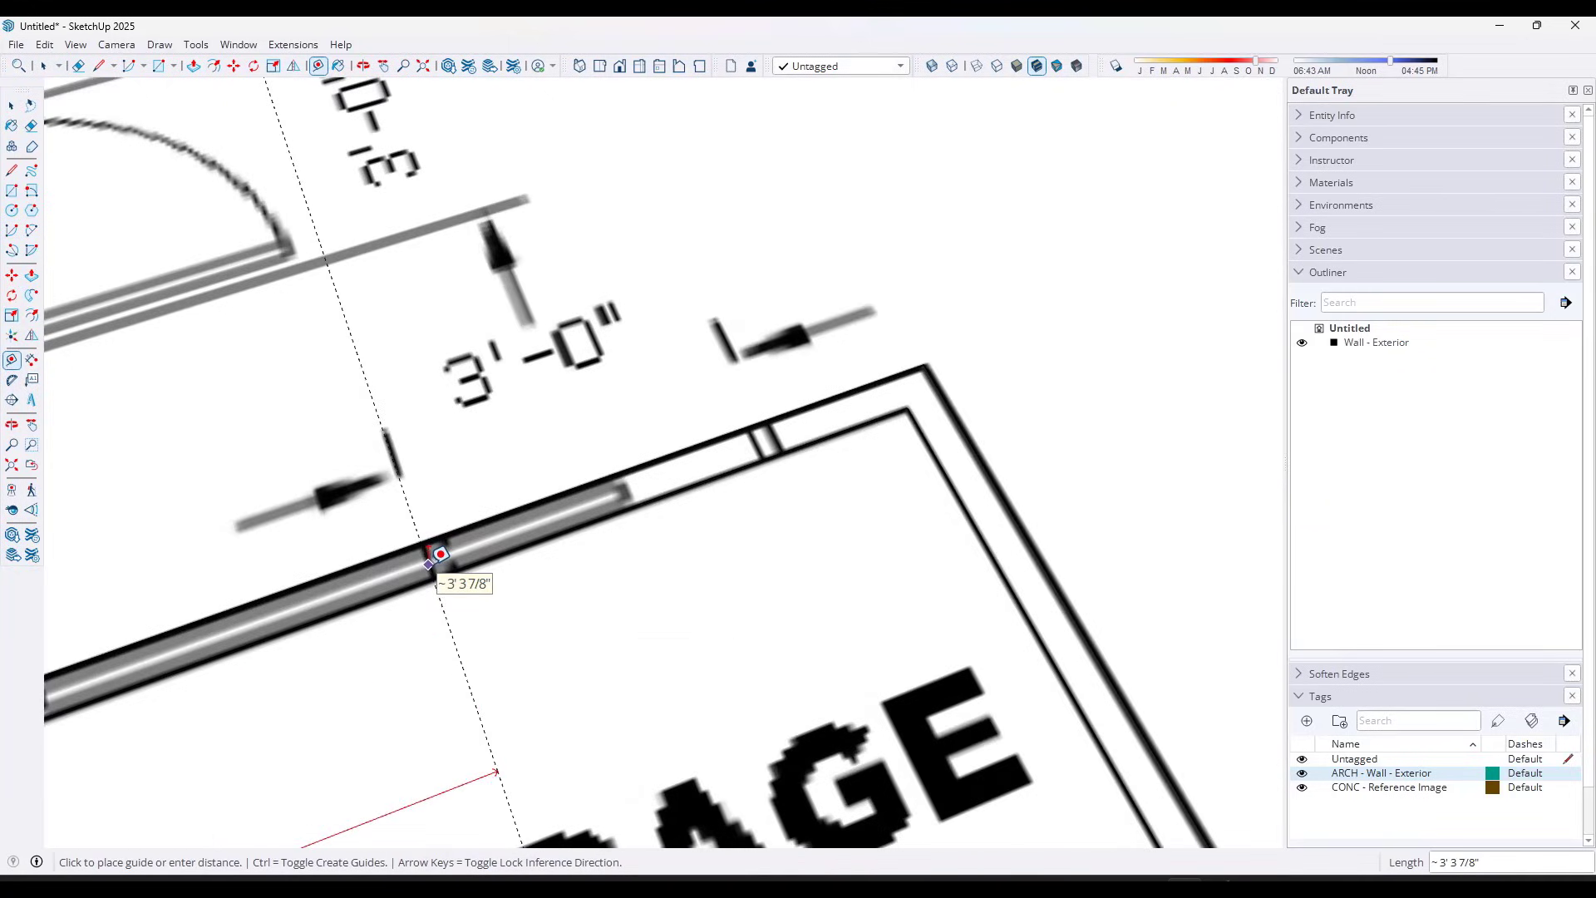
{"action": "type", "text": "3'4"}
{"action": "key", "text": "Return"}
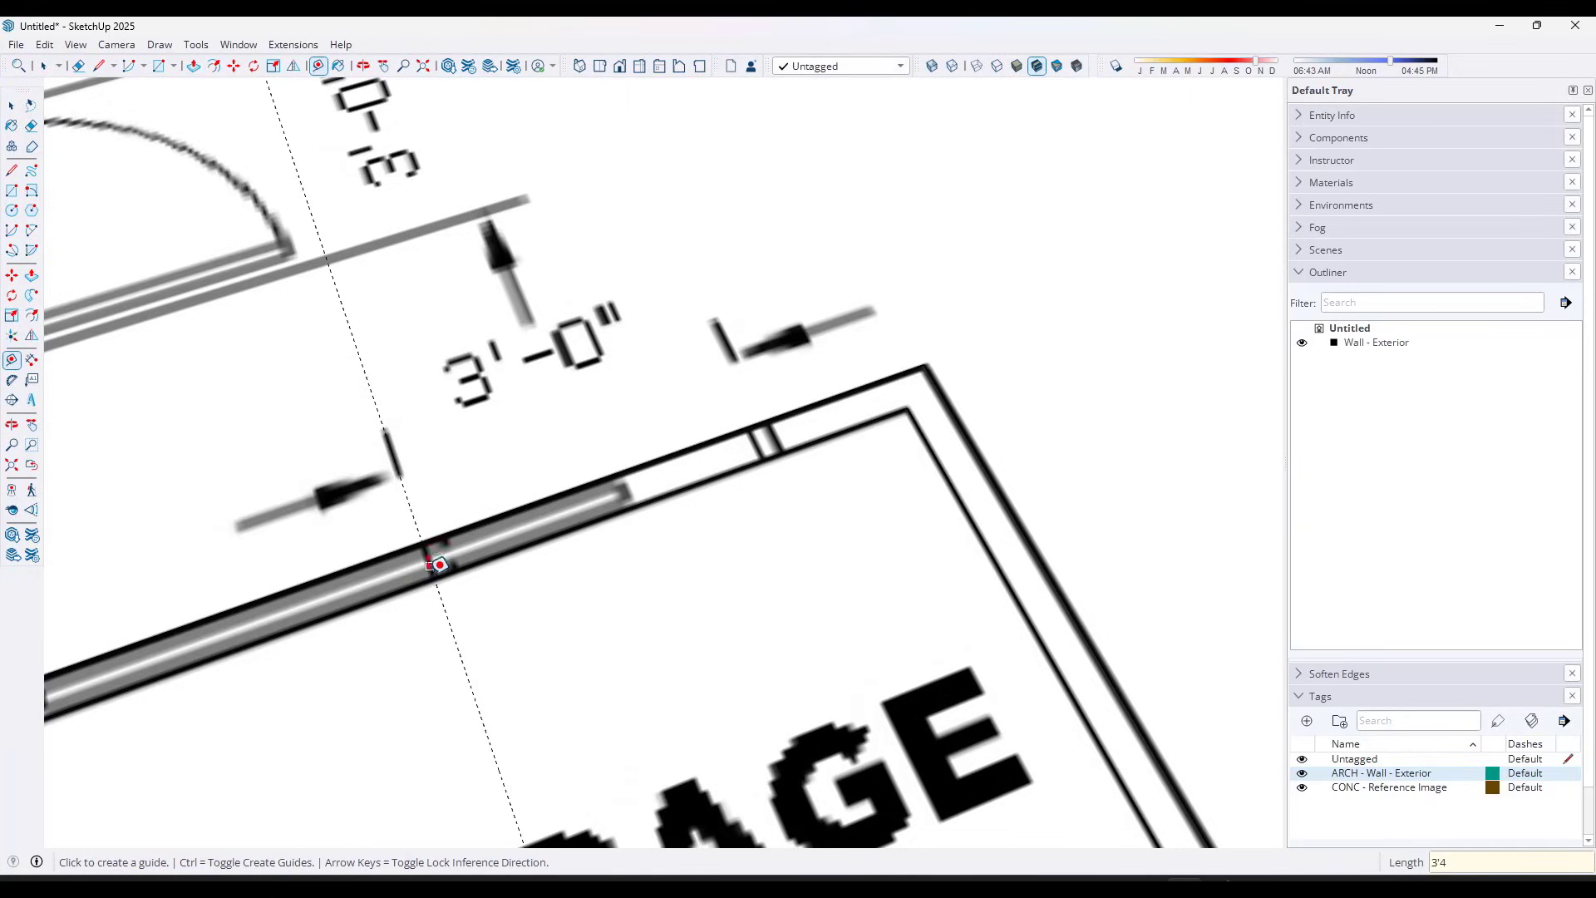
{"action": "left_click", "coordinate": [447, 616]}
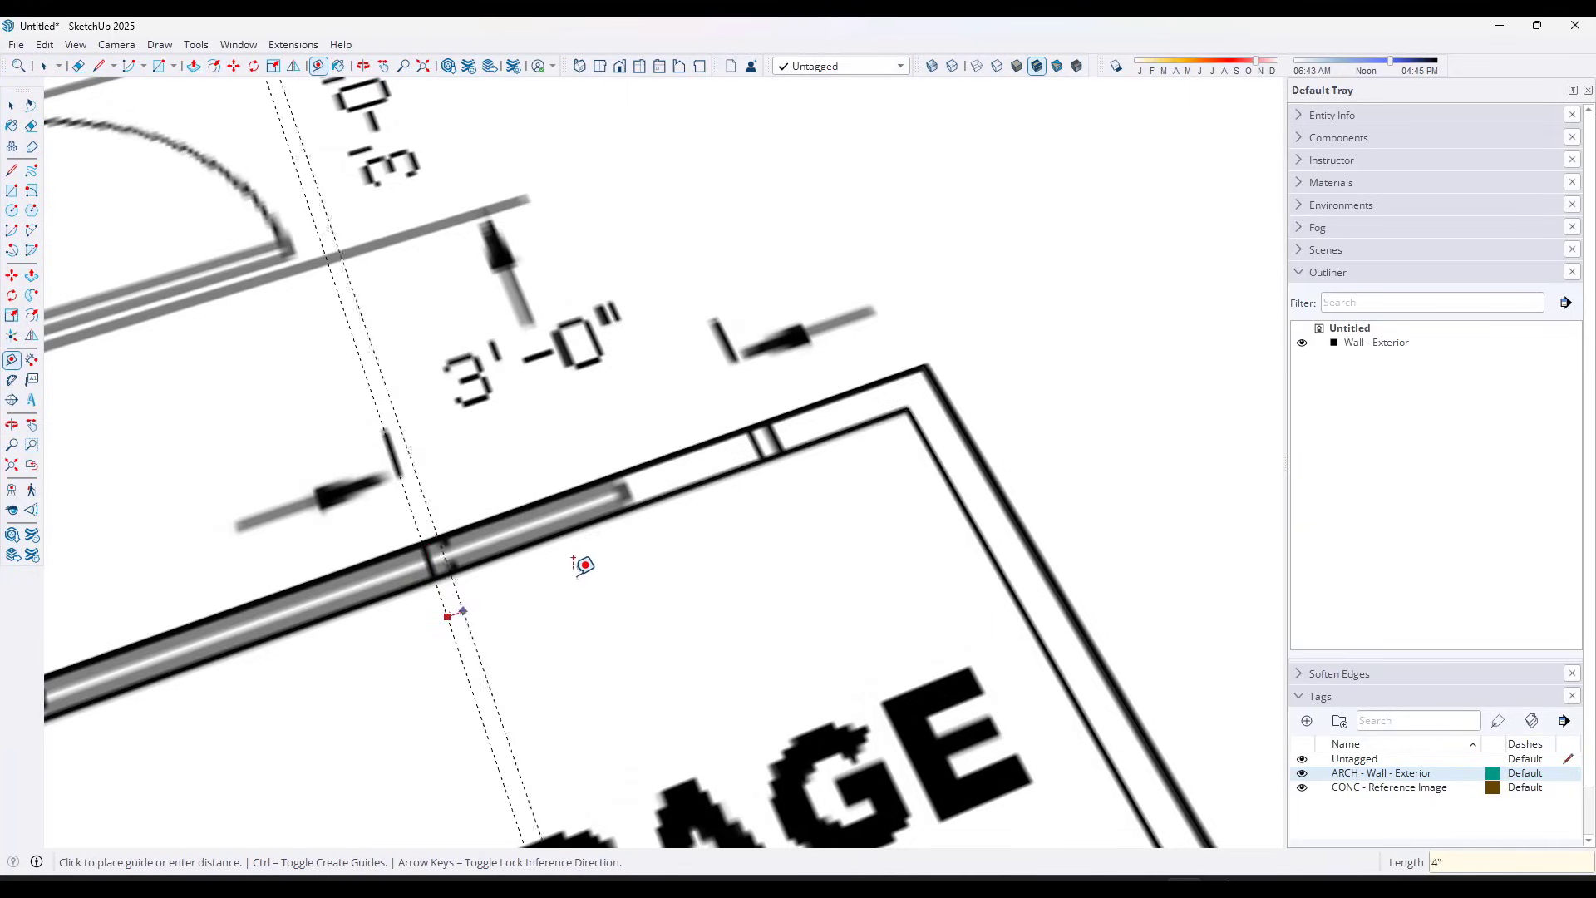
{"action": "left_click", "coordinate": [752, 489]}
Draw lines across the closet wall along both guides to split it at the door opening
{"action": "key", "text": "l"}
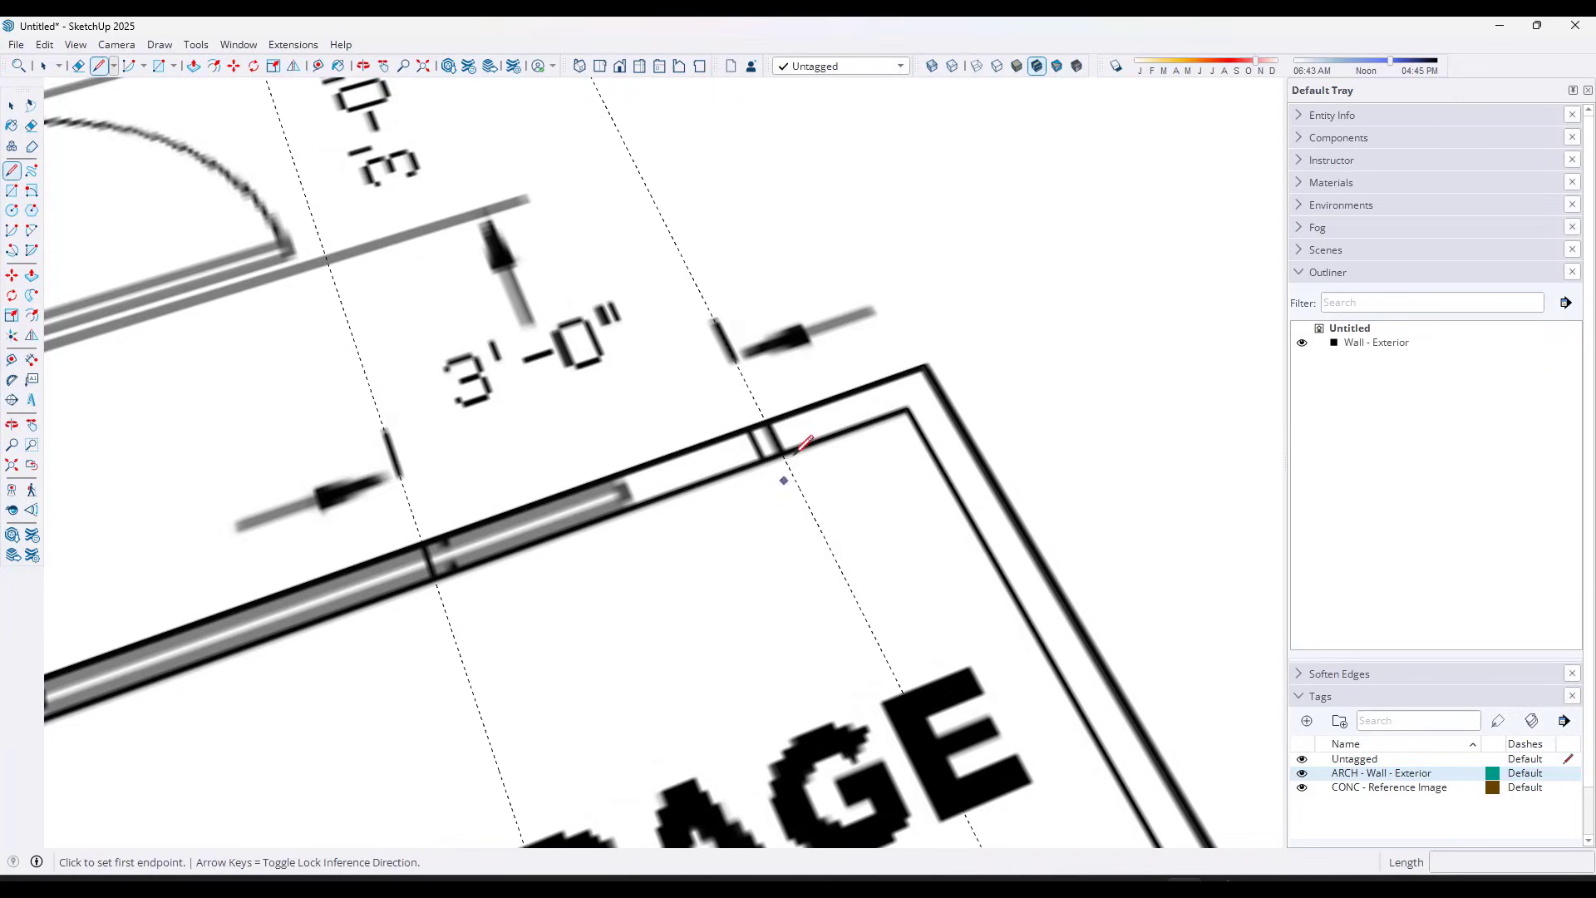
{"action": "left_click", "coordinate": [783, 455]}
{"action": "left_click", "coordinate": [767, 424]}
{"action": "key", "text": "space"}
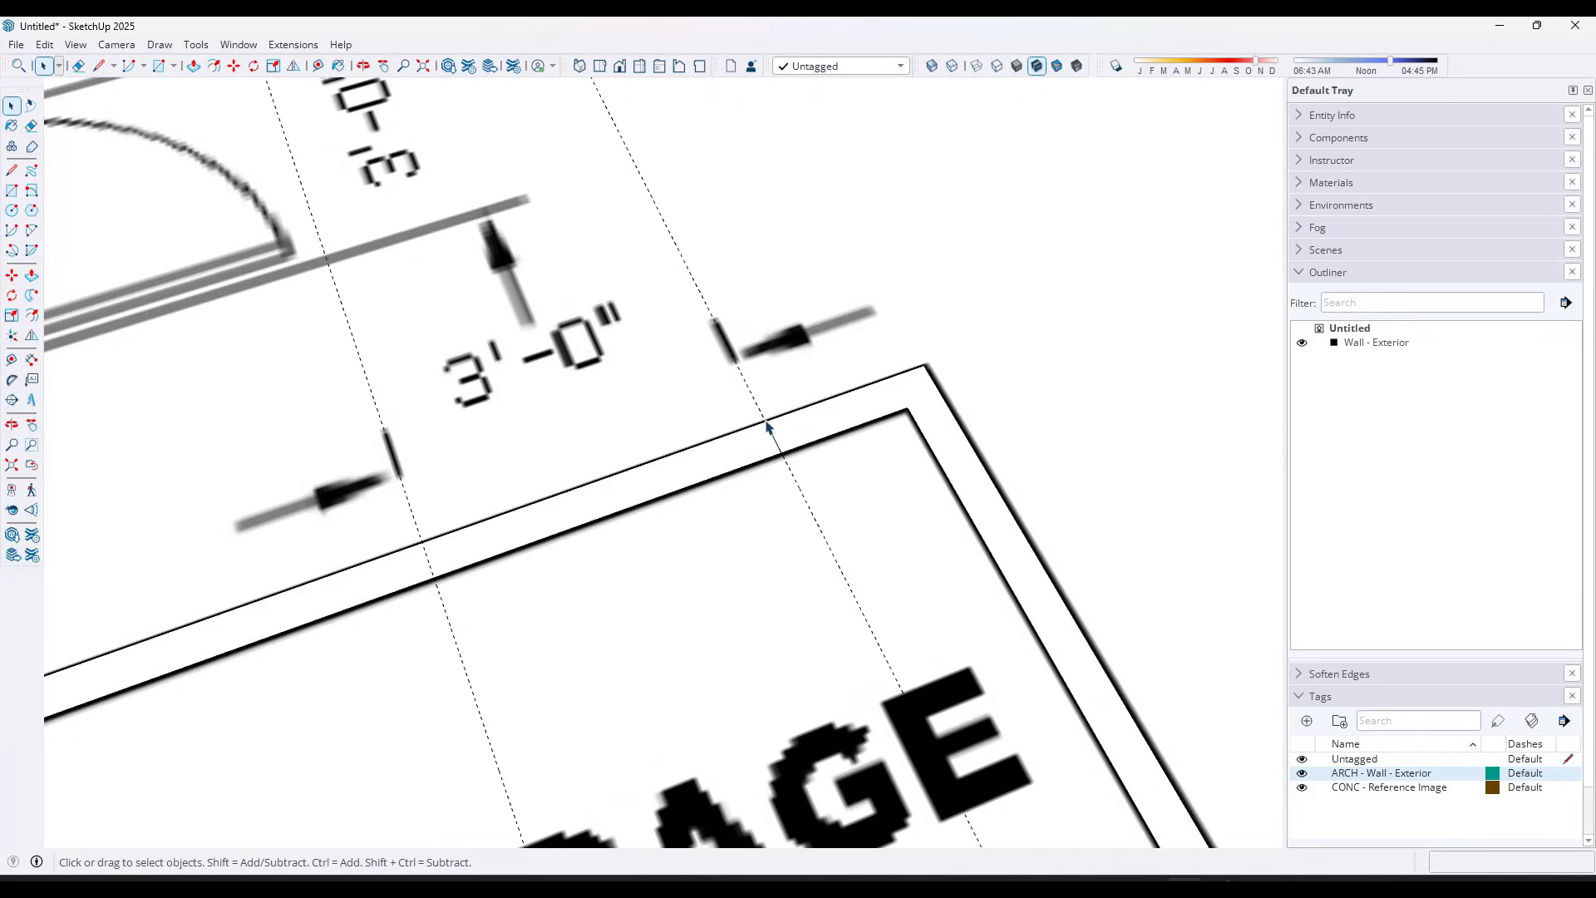
{"action": "key", "text": "l"}
{"action": "left_click", "coordinate": [428, 560]}
{"action": "key", "text": "space"}
Split the bath wall at both edges of its door opening, using guides aligned to the plan image
{"action": "scroll", "coordinate": [434, 605], "scroll_direction": "down", "scroll_amount": 5}
{"action": "scroll", "coordinate": [646, 362], "scroll_direction": "up", "scroll_amount": 6}
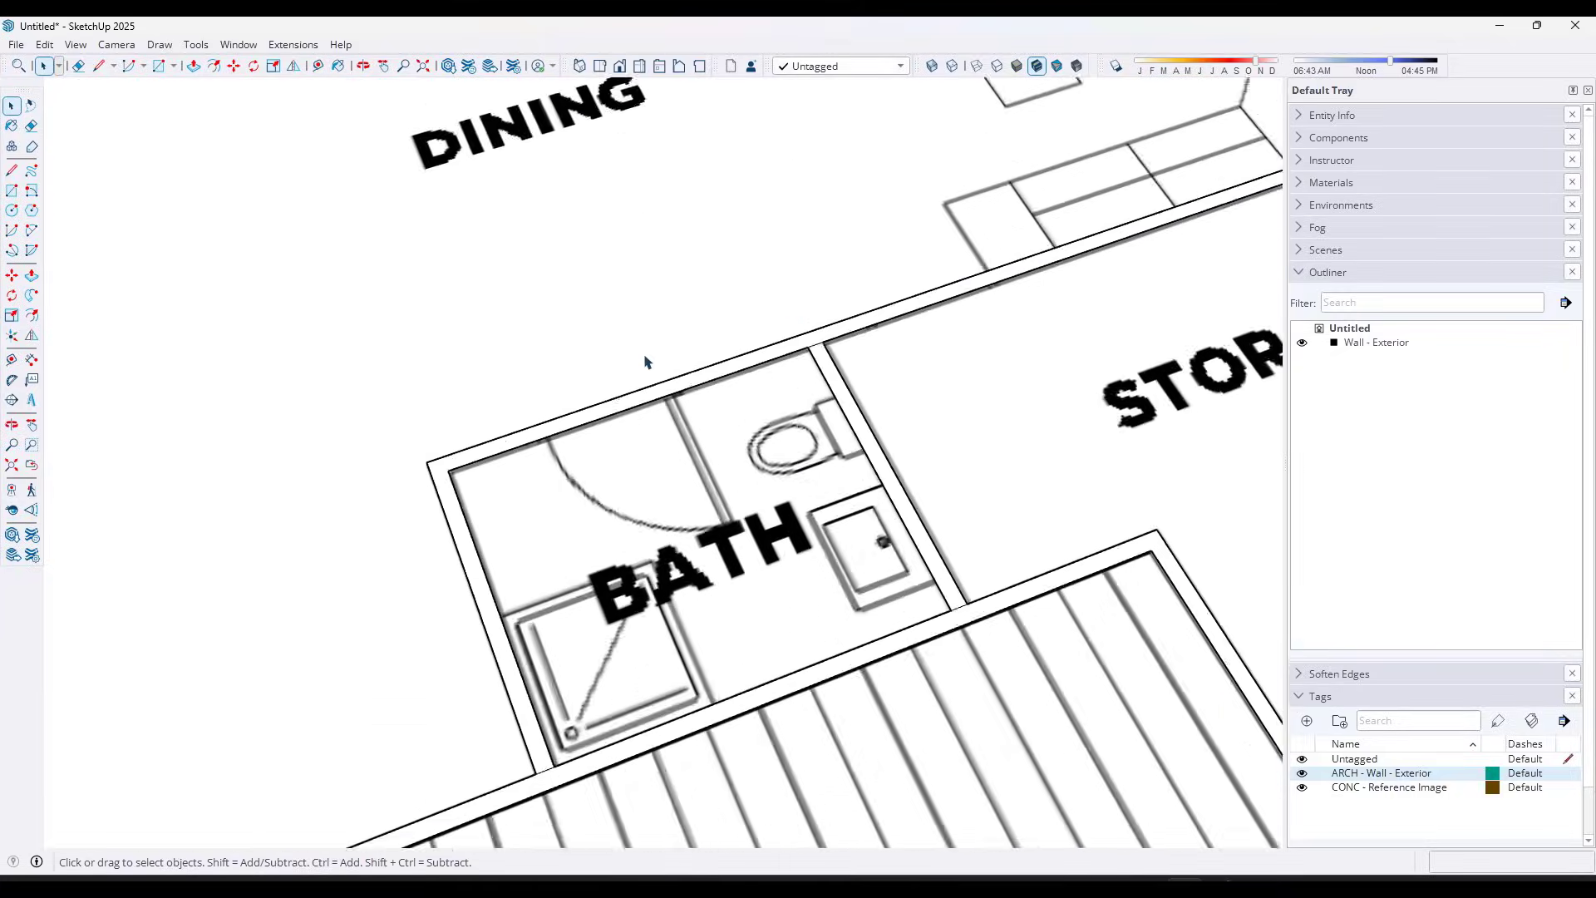
{"action": "key", "text": "l"}
{"action": "scroll", "coordinate": [612, 385], "scroll_direction": "up", "scroll_amount": 3}
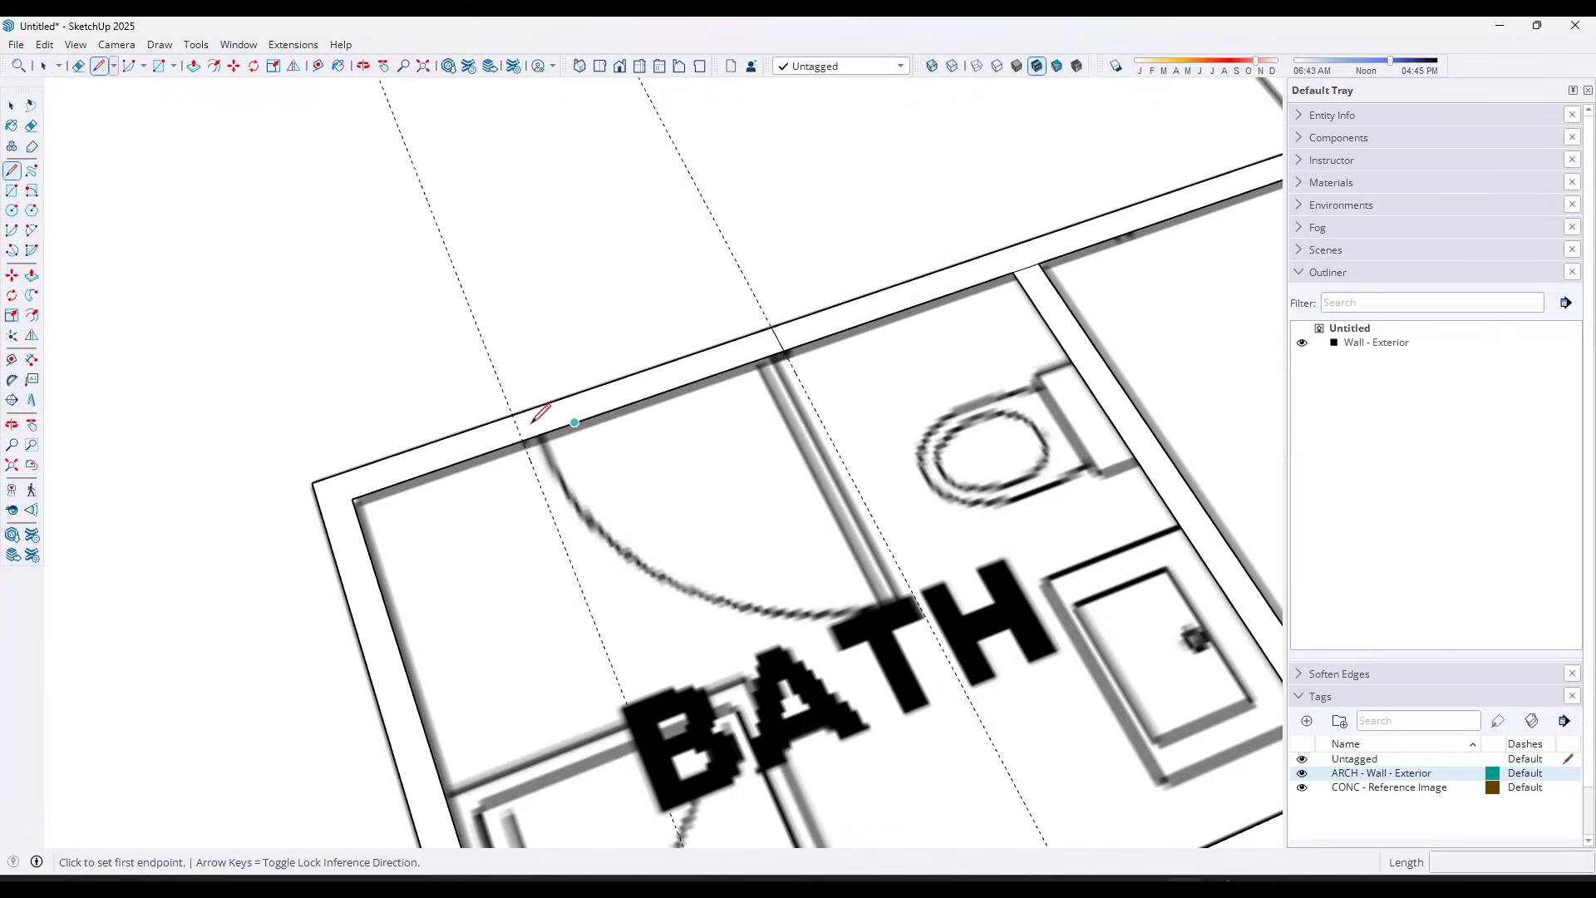
{"action": "scroll", "coordinate": [533, 420], "scroll_direction": "down", "scroll_amount": 3}
{"action": "scroll", "coordinate": [541, 527], "scroll_direction": "up", "scroll_amount": 3}
{"action": "left_click", "coordinate": [541, 527]}
{"action": "scroll", "coordinate": [541, 528], "scroll_direction": "down", "scroll_amount": 3}
{"action": "key", "text": "space"}
Split the laundry wall at the edges of its door opening using guides, and delete the guides
{"action": "scroll", "coordinate": [651, 432], "scroll_direction": "up", "scroll_amount": 4}
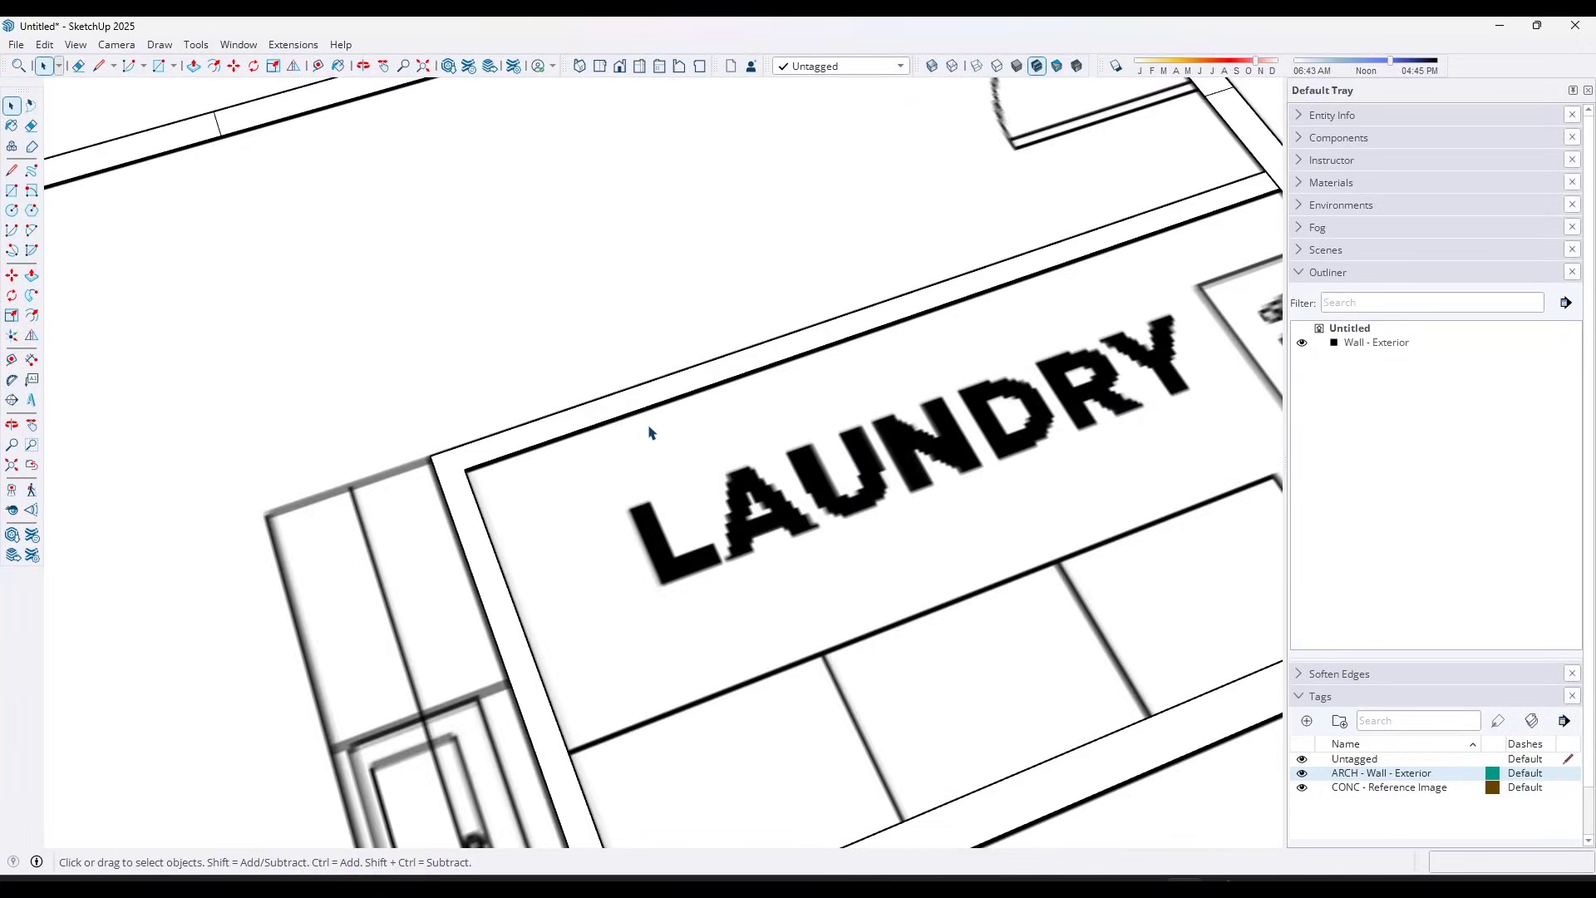
{"action": "scroll", "coordinate": [651, 432], "scroll_direction": "down", "scroll_amount": 3}
{"action": "key", "text": "t"}
{"action": "left_click", "coordinate": [413, 442]}
{"action": "left_click", "coordinate": [560, 452]}
{"action": "scroll", "coordinate": [731, 416], "scroll_direction": "down", "scroll_amount": 3}
{"action": "key", "text": "space"}
{"action": "left_click", "coordinate": [44, 44]}
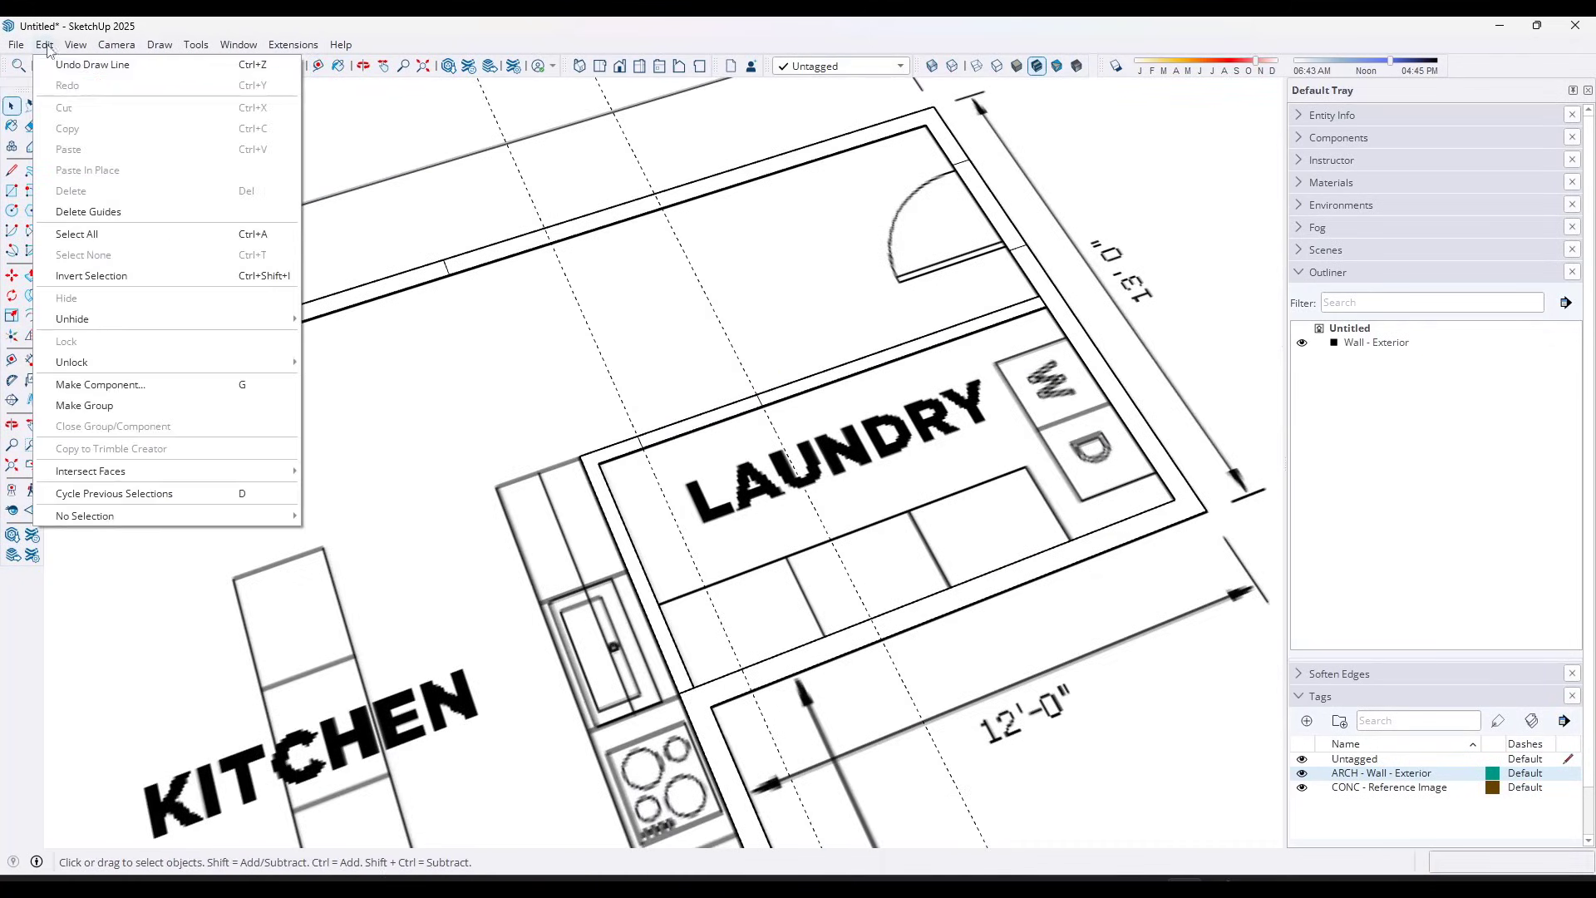
{"action": "left_click", "coordinate": [88, 211]}
Select all the interior wall faces and edges around the laundry, bath, stairs and storage rooms, and make them one group
{"action": "scroll", "coordinate": [793, 315], "scroll_direction": "down", "scroll_amount": 4}
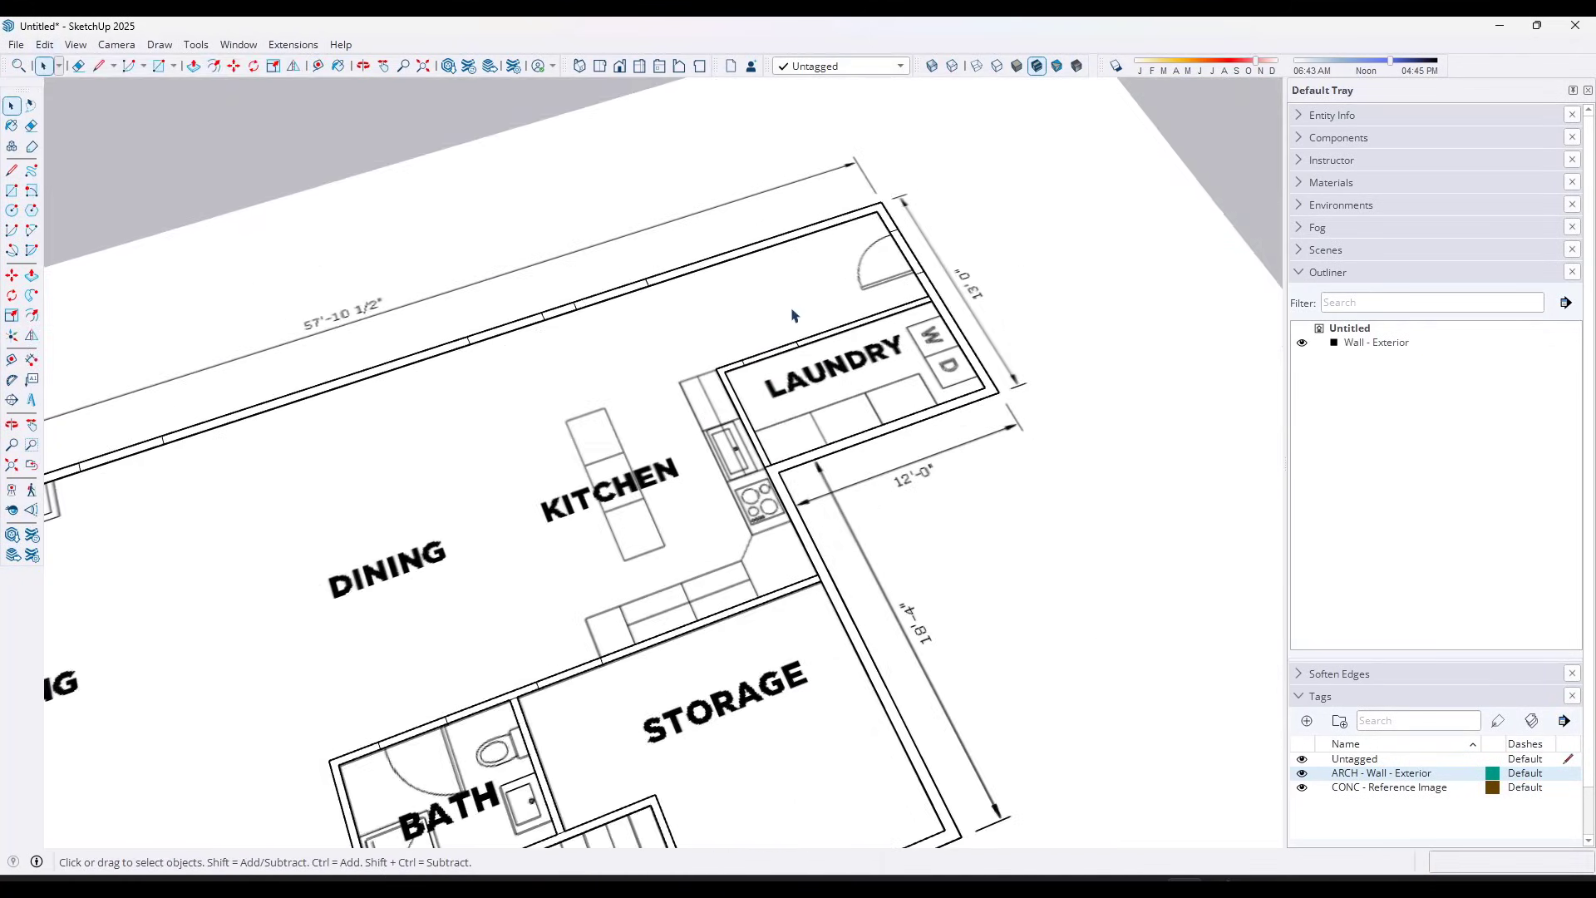
{"action": "scroll", "coordinate": [707, 374], "scroll_direction": "up", "scroll_amount": 4}
{"action": "left_click", "coordinate": [695, 371]}
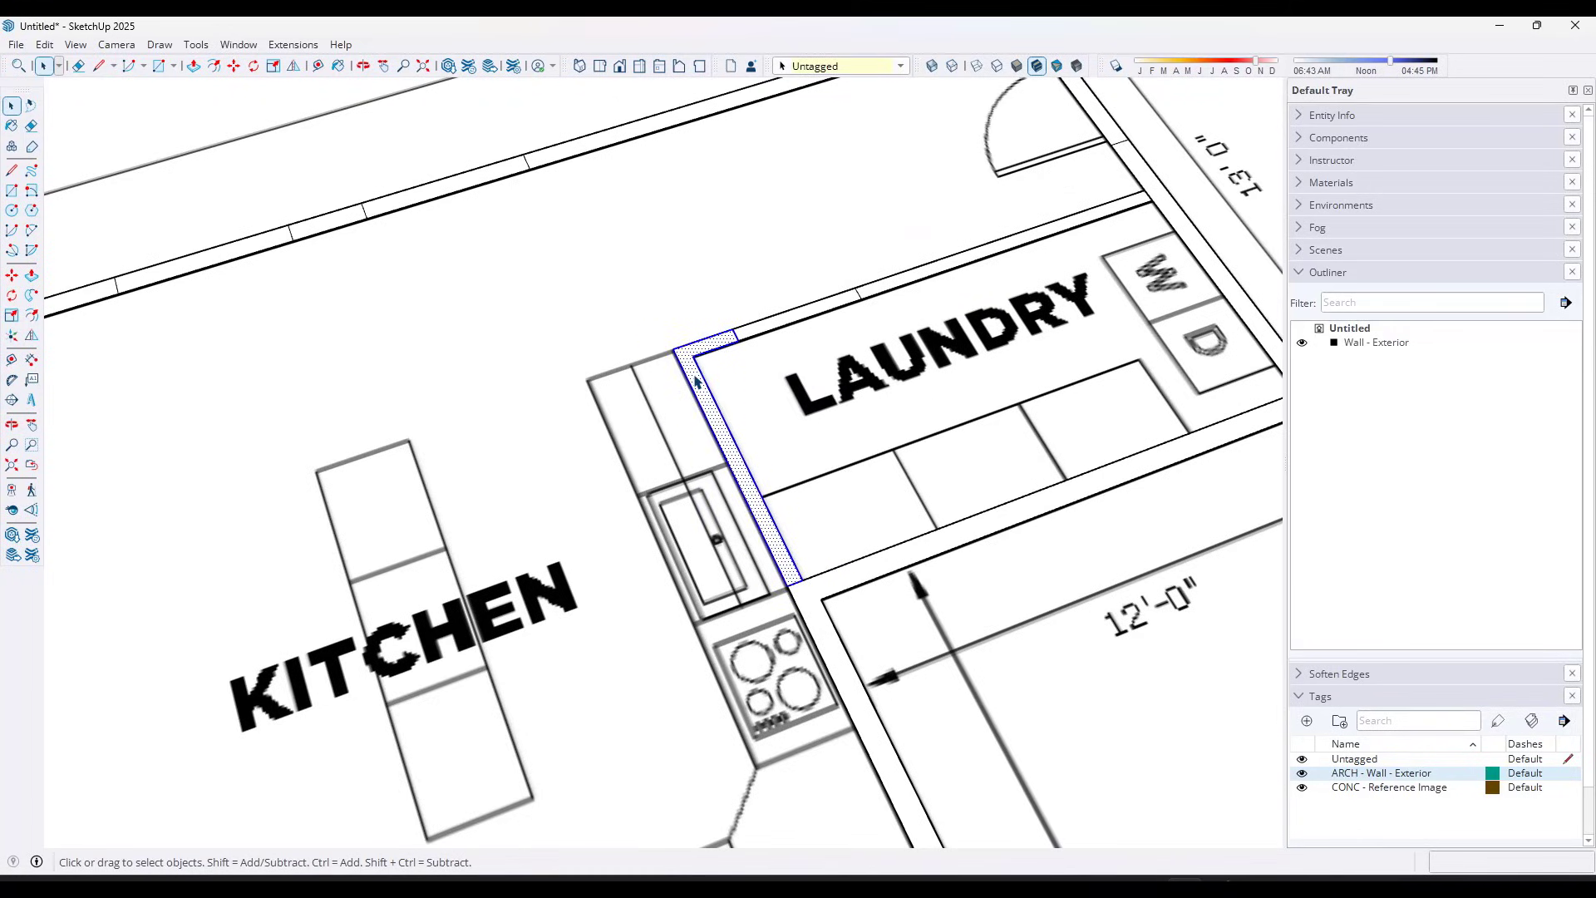
{"action": "scroll", "coordinate": [695, 381], "scroll_direction": "down", "scroll_amount": 6}
{"action": "scroll", "coordinate": [870, 526], "scroll_direction": "up", "scroll_amount": 3}
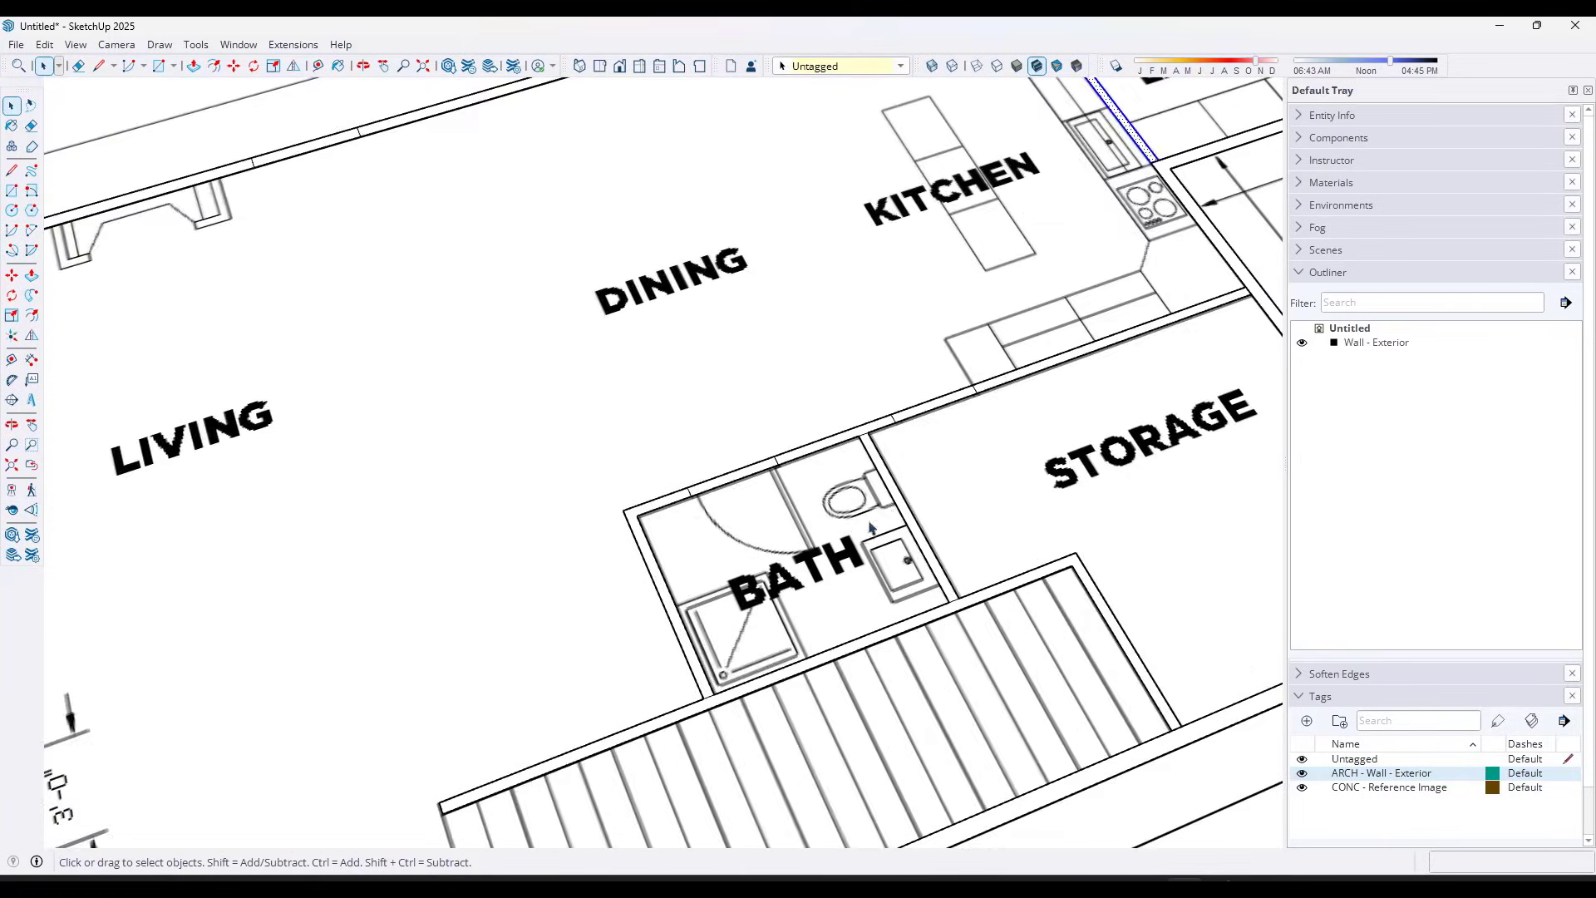
{"action": "scroll", "coordinate": [871, 526], "scroll_direction": "up", "scroll_amount": 1}
{"action": "left_click", "coordinate": [891, 484], "text": "ctrl"}
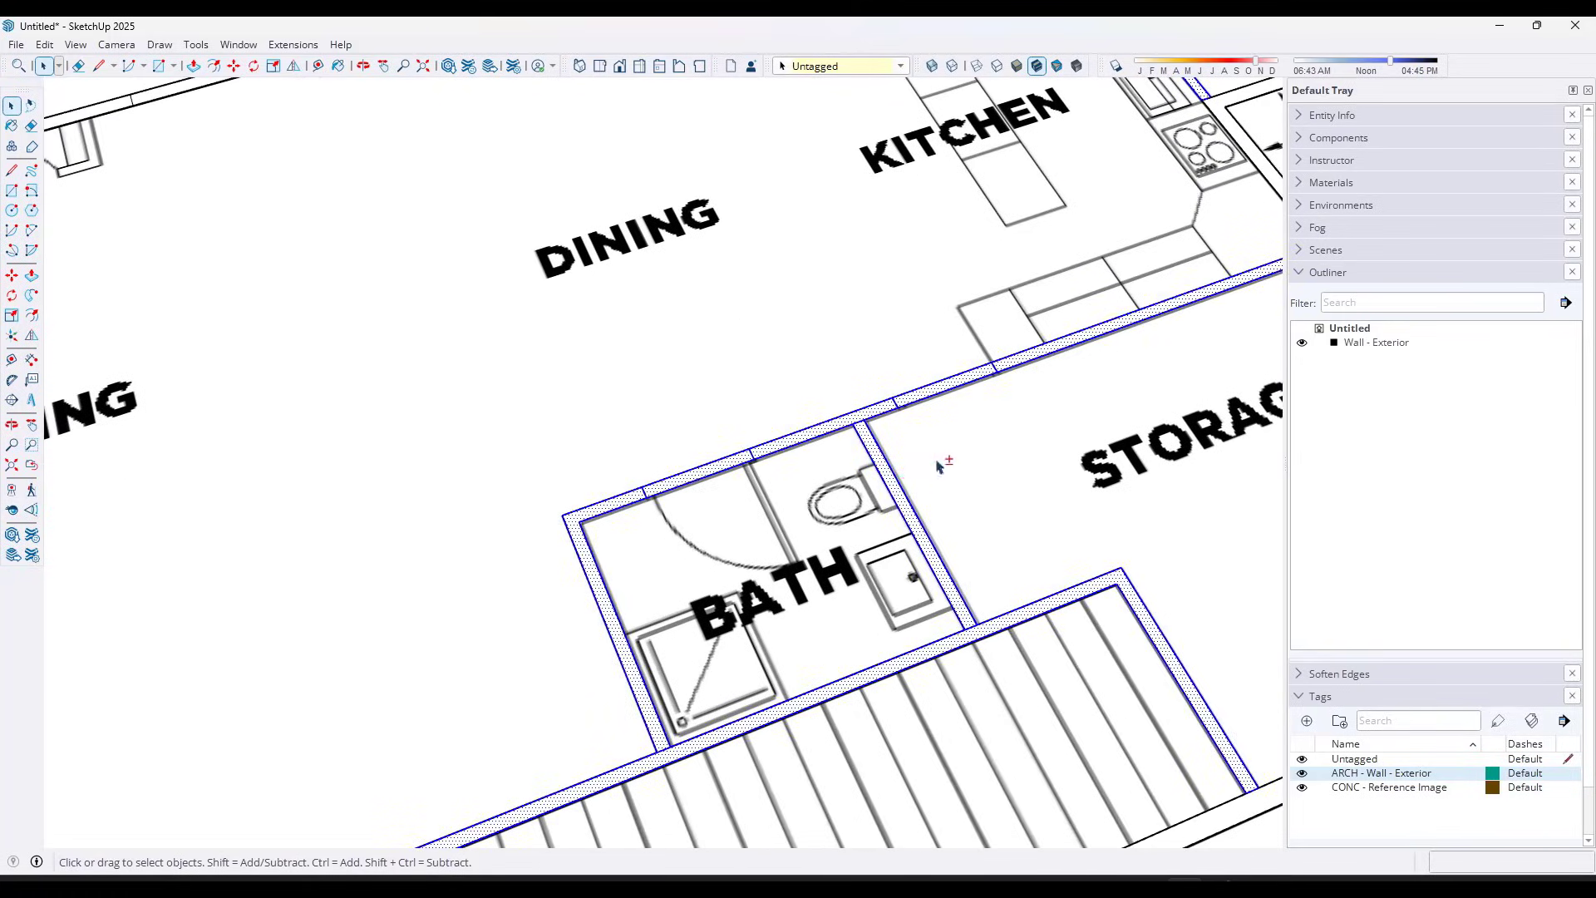
{"action": "scroll", "coordinate": [938, 466], "scroll_direction": "down", "scroll_amount": 6}
{"action": "scroll", "coordinate": [782, 563], "scroll_direction": "up", "scroll_amount": 8}
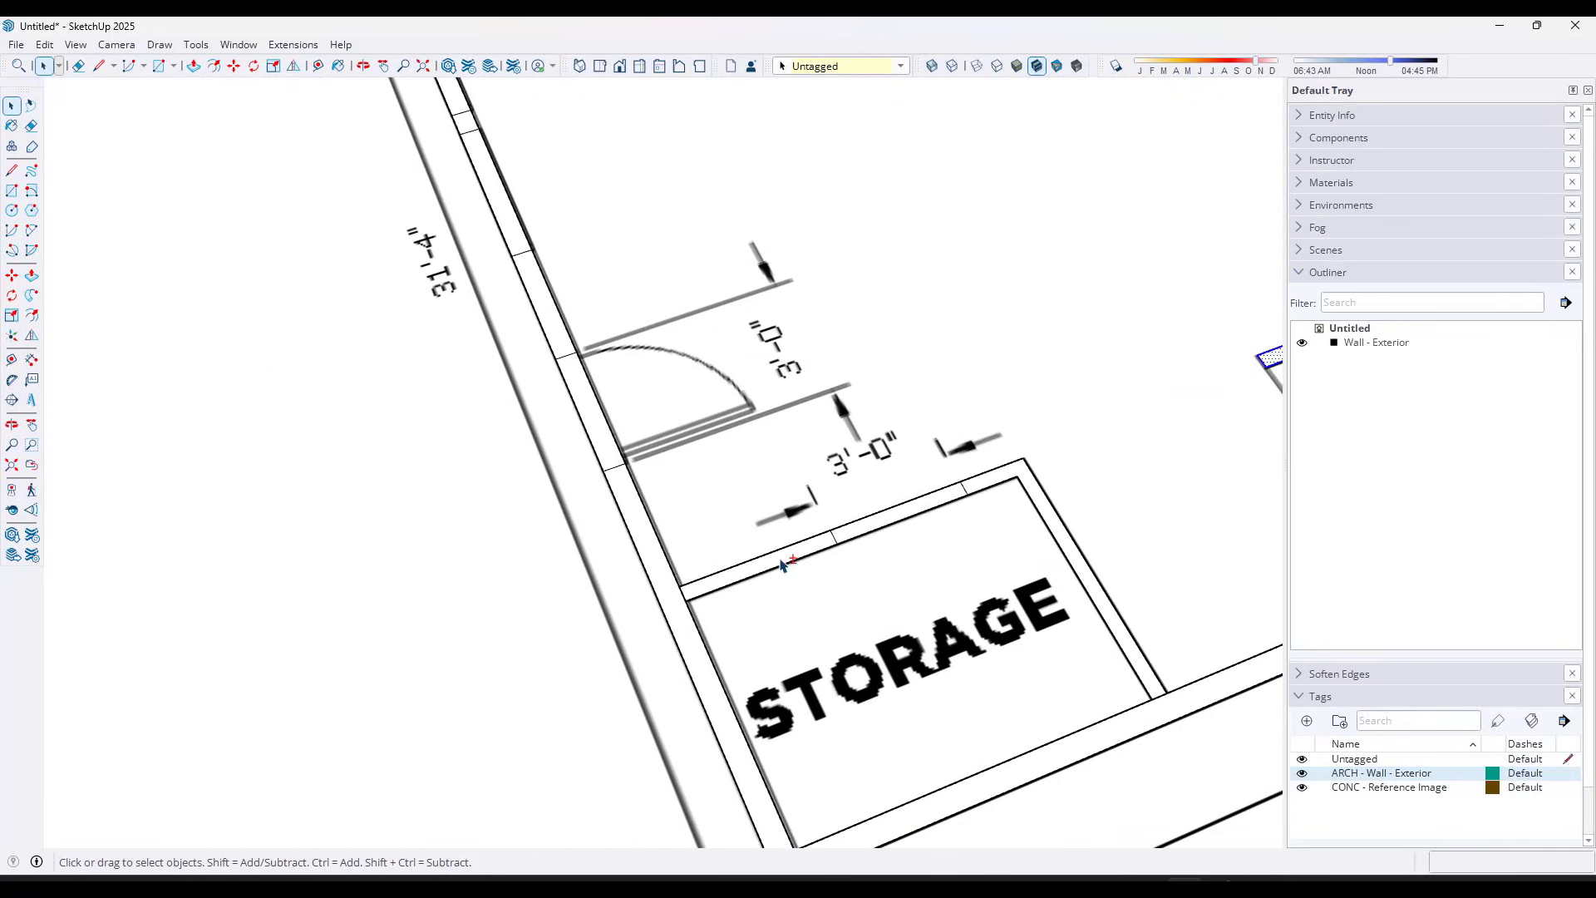
{"action": "left_click", "coordinate": [782, 563], "text": "ctrl"}
{"action": "scroll", "coordinate": [796, 555], "scroll_direction": "down", "scroll_amount": 2}
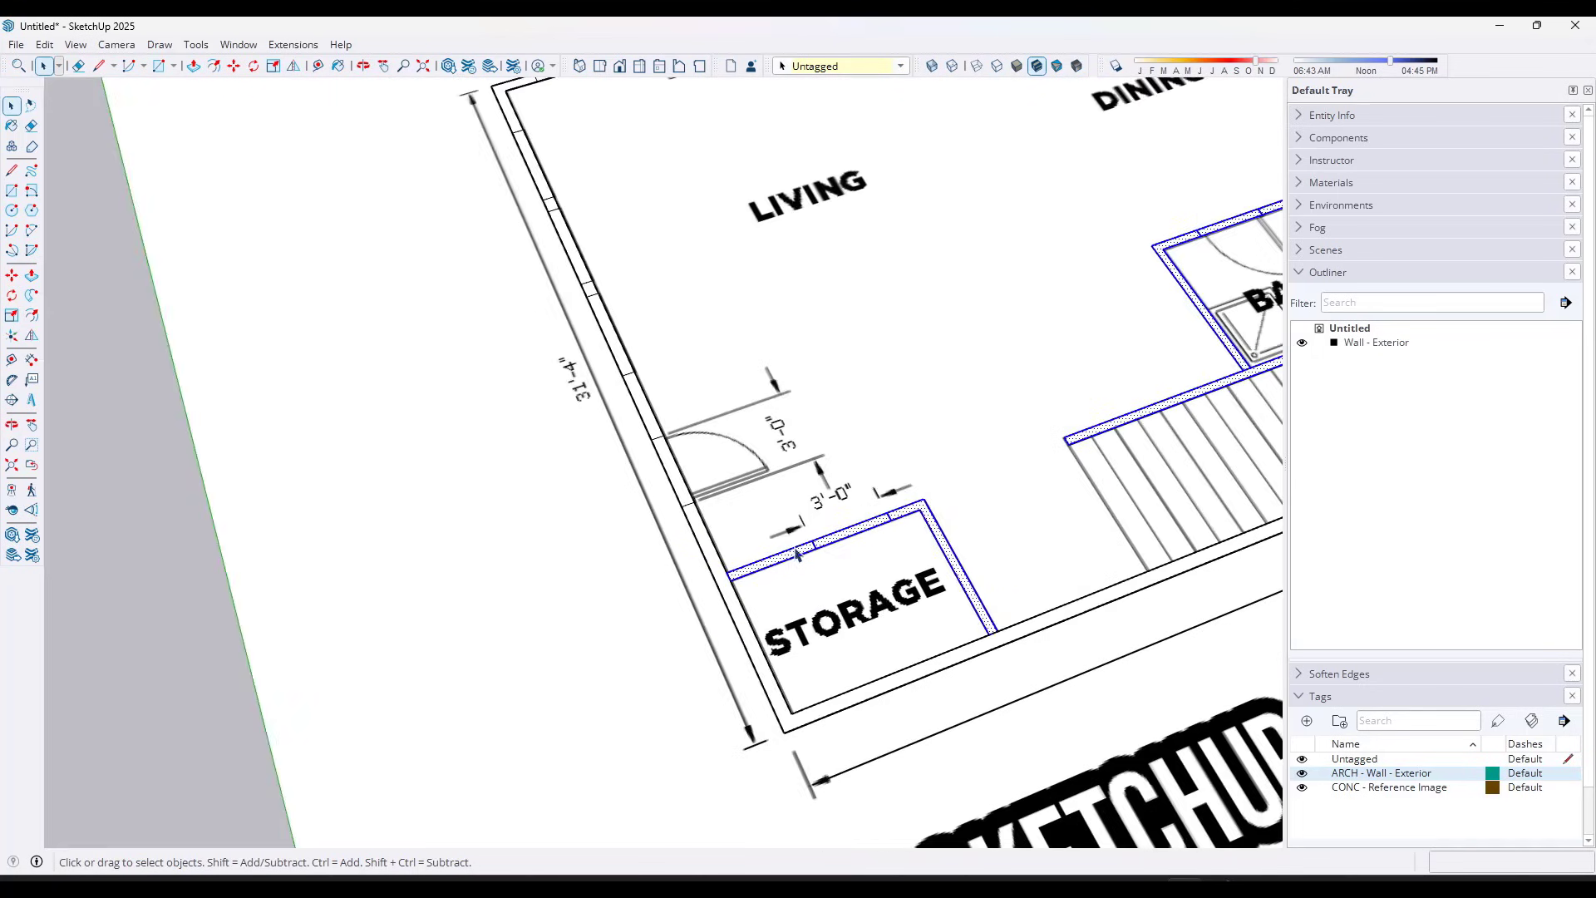
{"action": "scroll", "coordinate": [797, 556], "scroll_direction": "down", "scroll_amount": 5}
{"action": "middle_click_drag", "start_coordinate": [815, 536], "coordinate": [624, 563]}
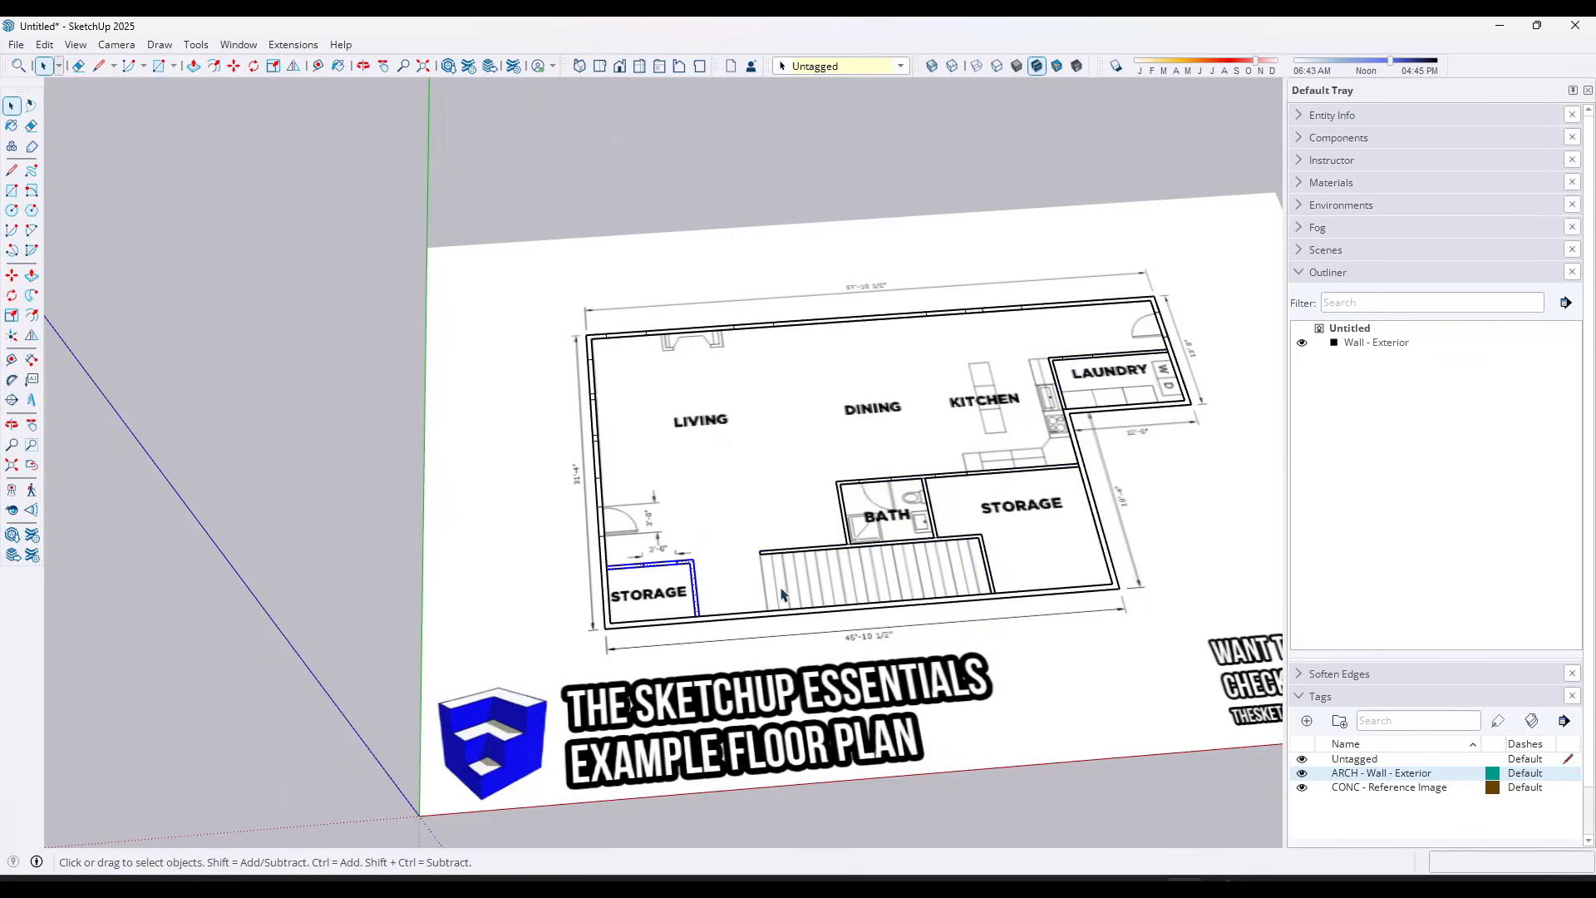
{"action": "middle_click_drag", "start_coordinate": [781, 593], "coordinate": [732, 574]}
{"action": "left_click_drag", "start_coordinate": [730, 482], "coordinate": [1128, 680], "text": "ctrl"}
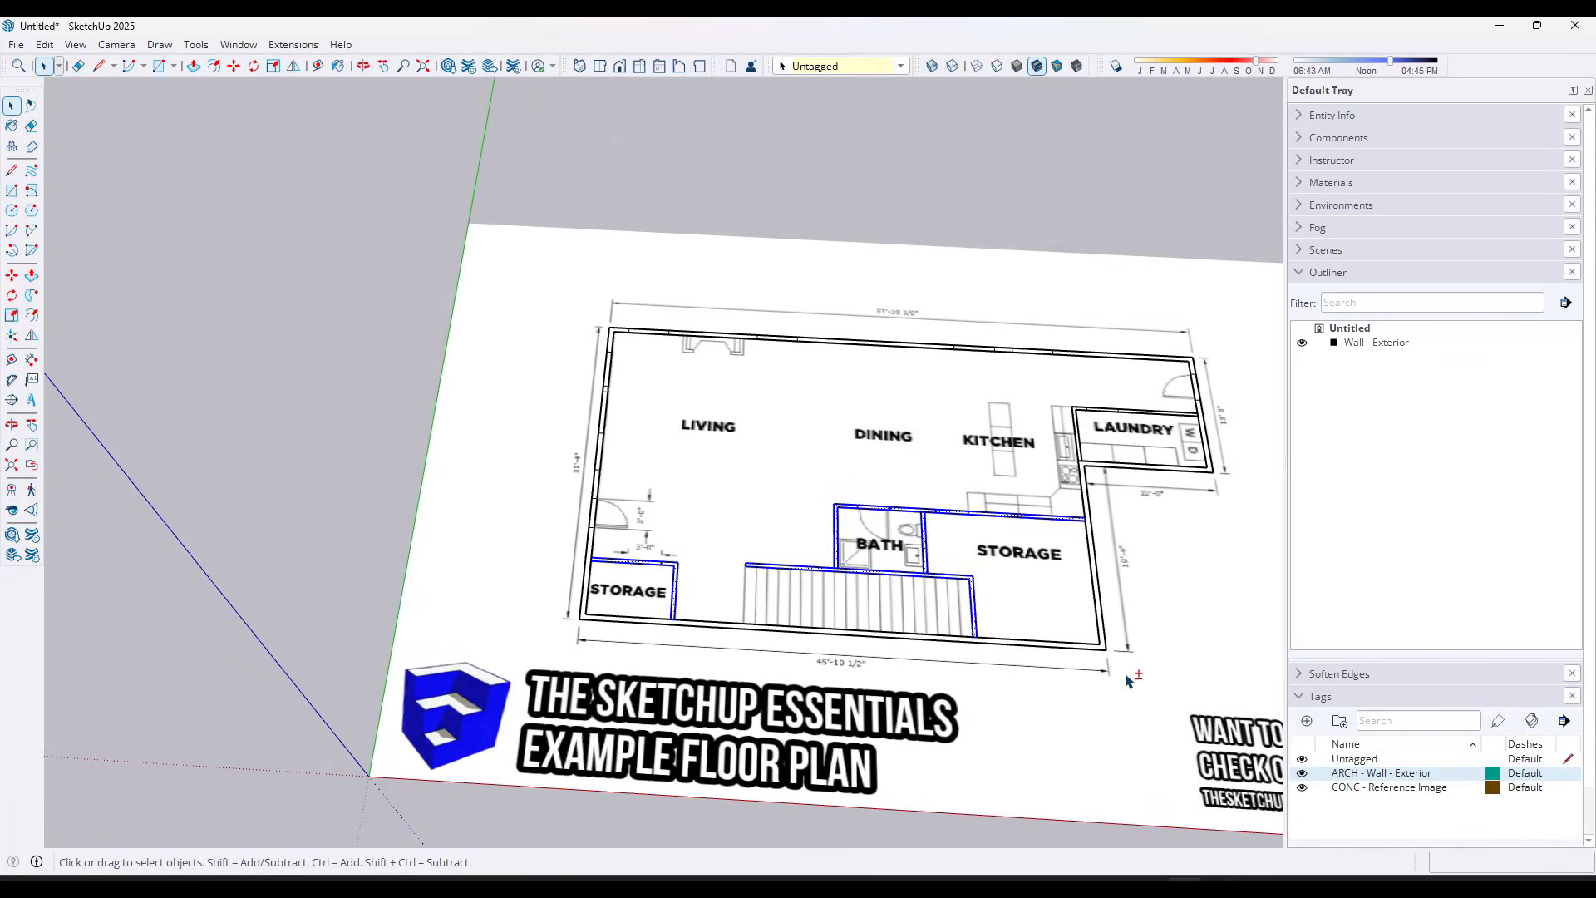
{"action": "left_click_drag", "start_coordinate": [1052, 381], "coordinate": [1254, 505], "text": "ctrl"}
{"action": "scroll", "coordinate": [956, 562], "scroll_direction": "up", "scroll_amount": 4}
{"action": "right_click", "coordinate": [912, 556]}
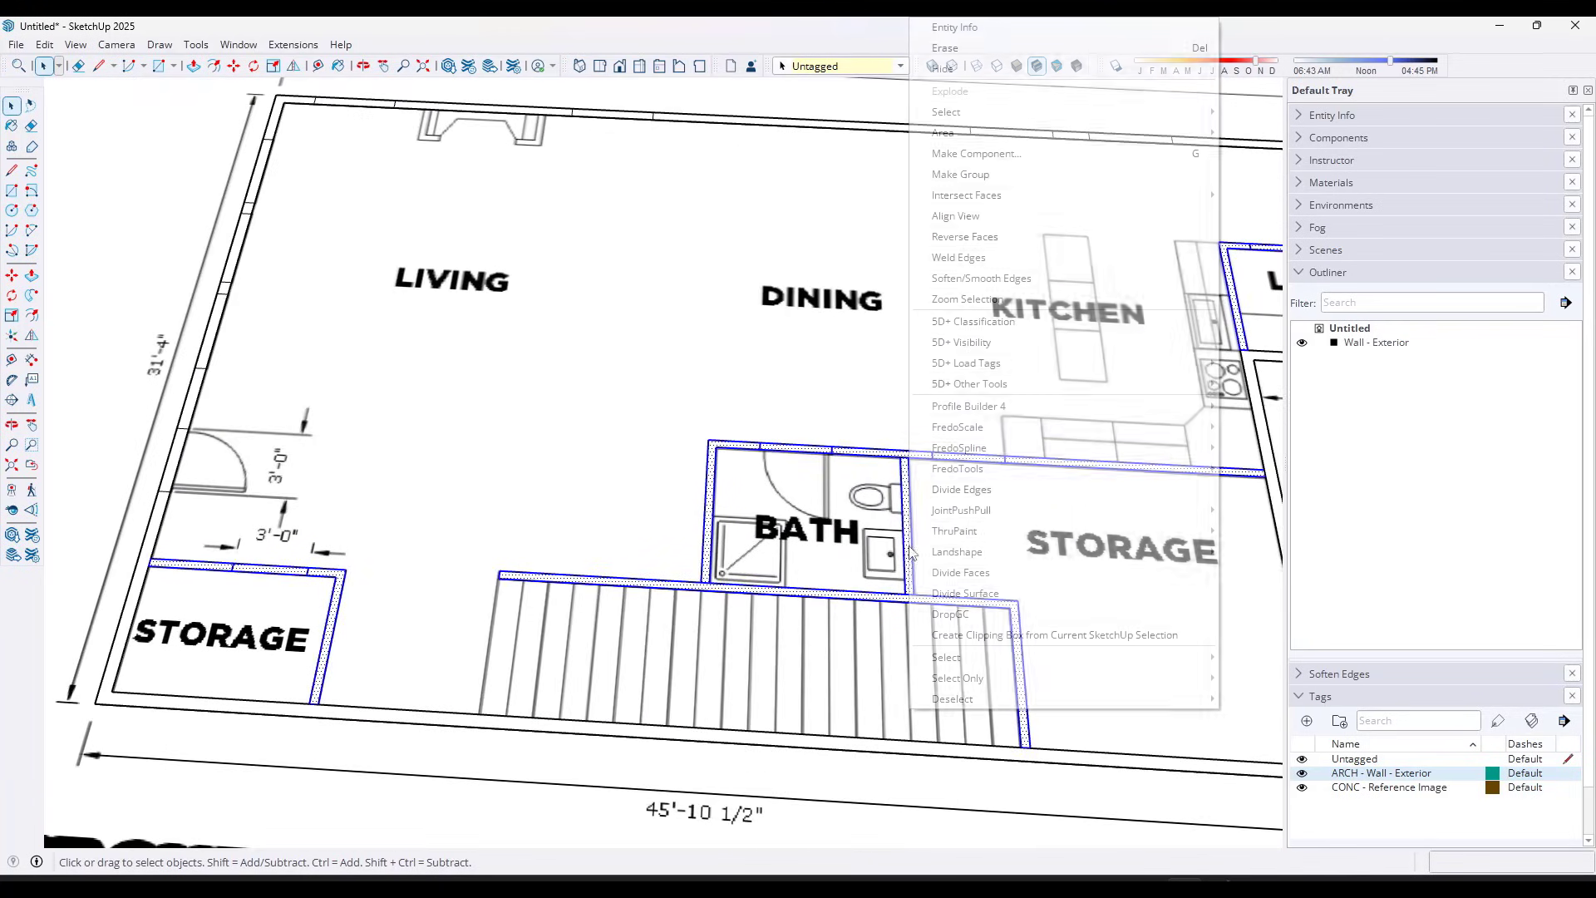
{"action": "left_click", "coordinate": [965, 175]}
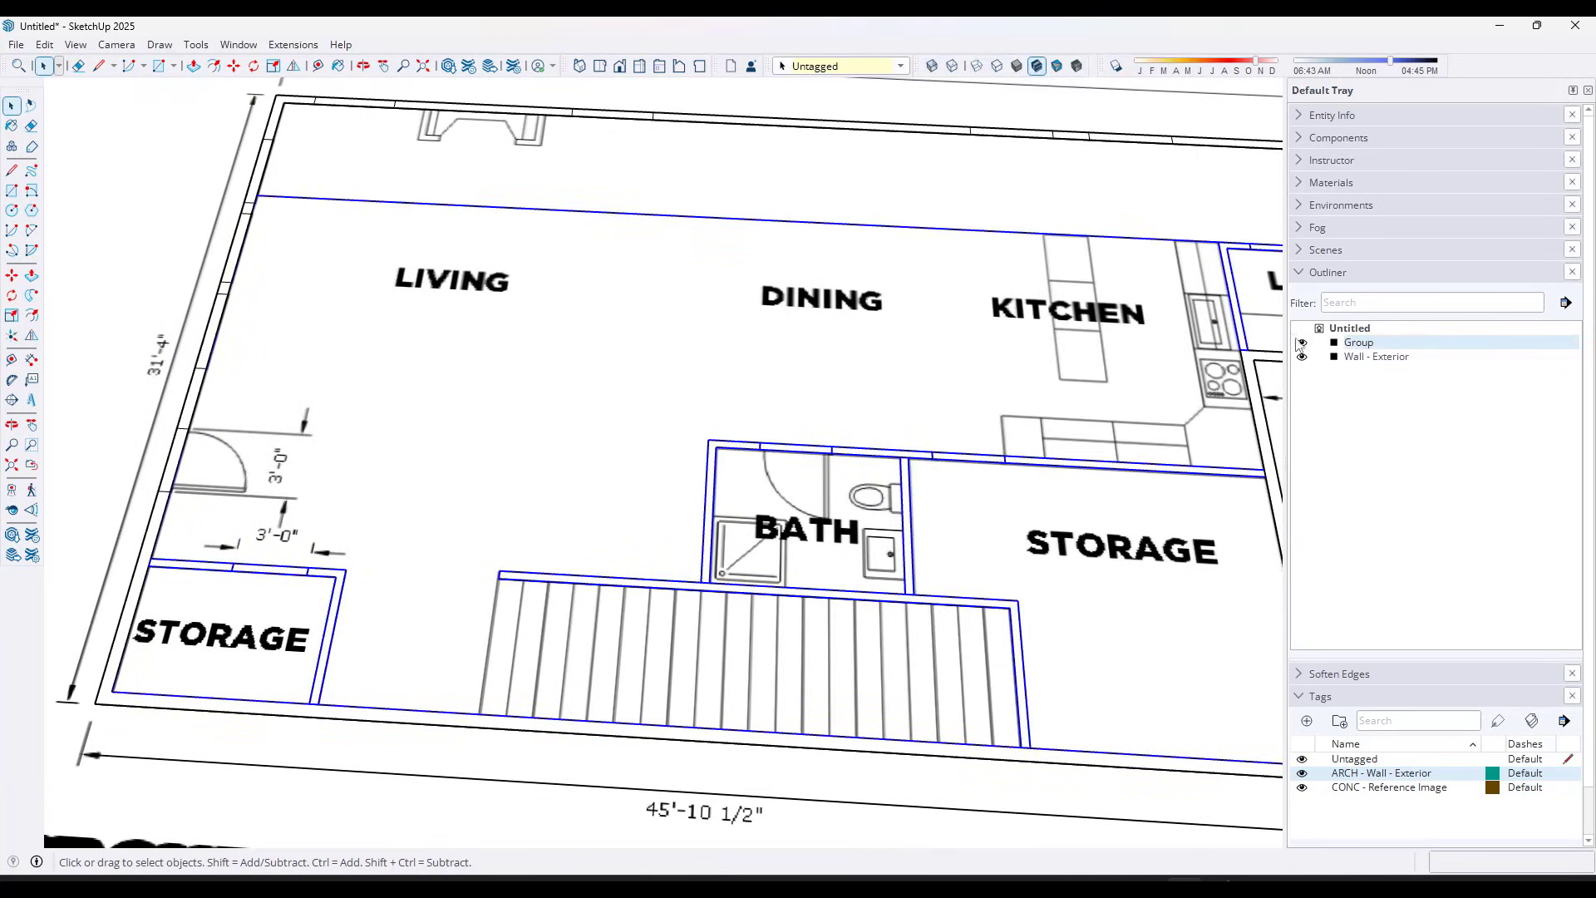
Name the new group "Wall - Interior" and add a tag called "ARCH - Wall - Interior"
{"action": "right_click", "coordinate": [1359, 345]}
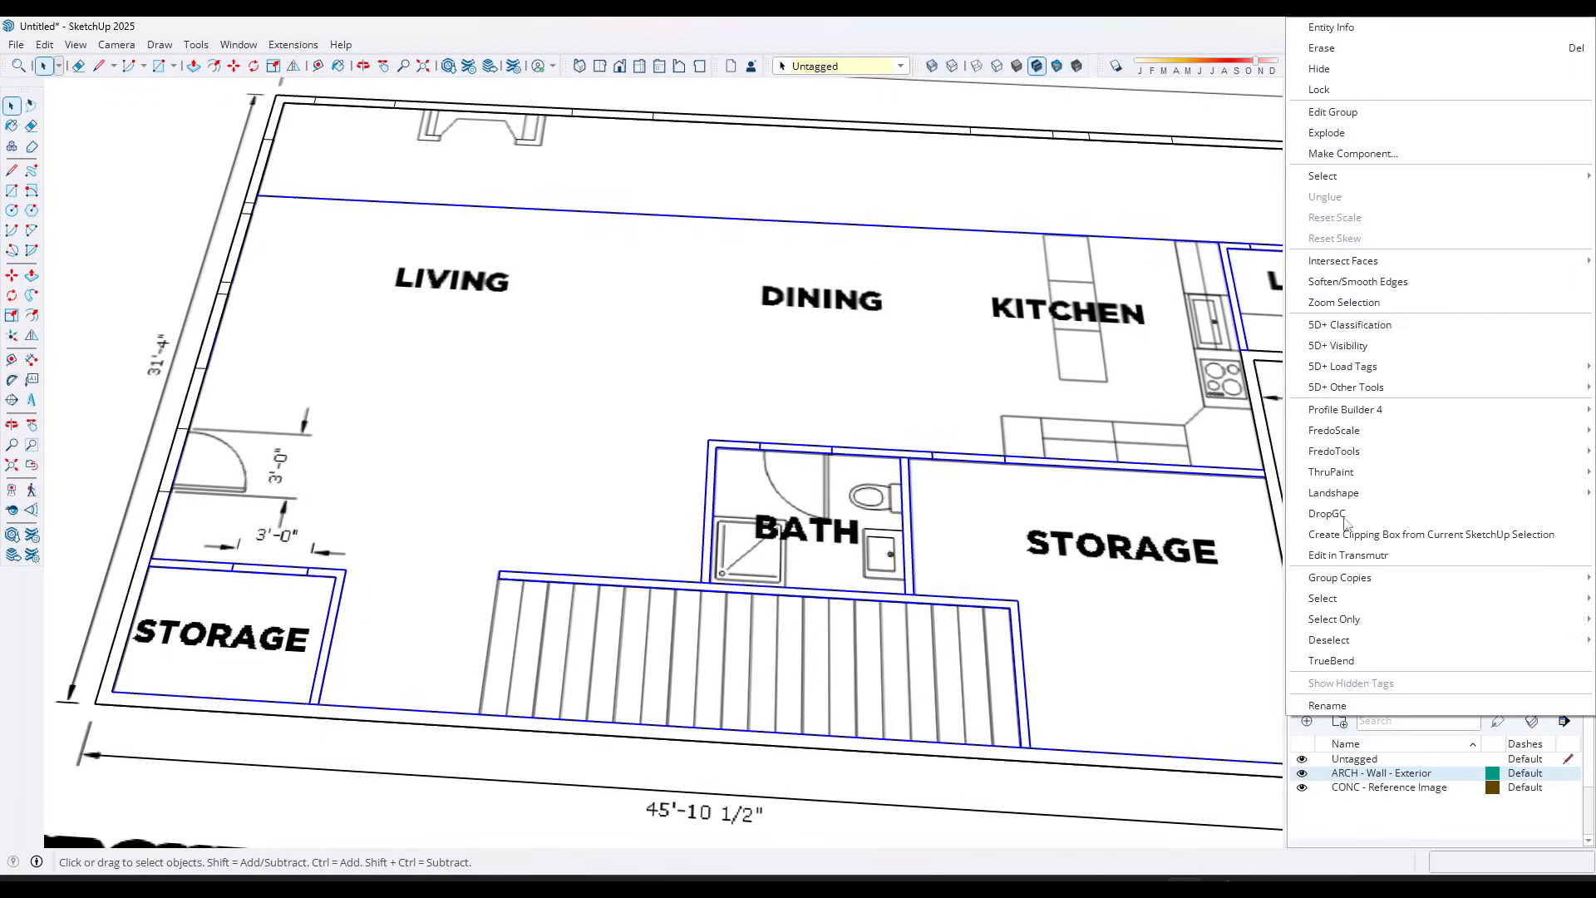
{"action": "left_click", "coordinate": [1345, 689]}
{"action": "type", "text": "Wall"}
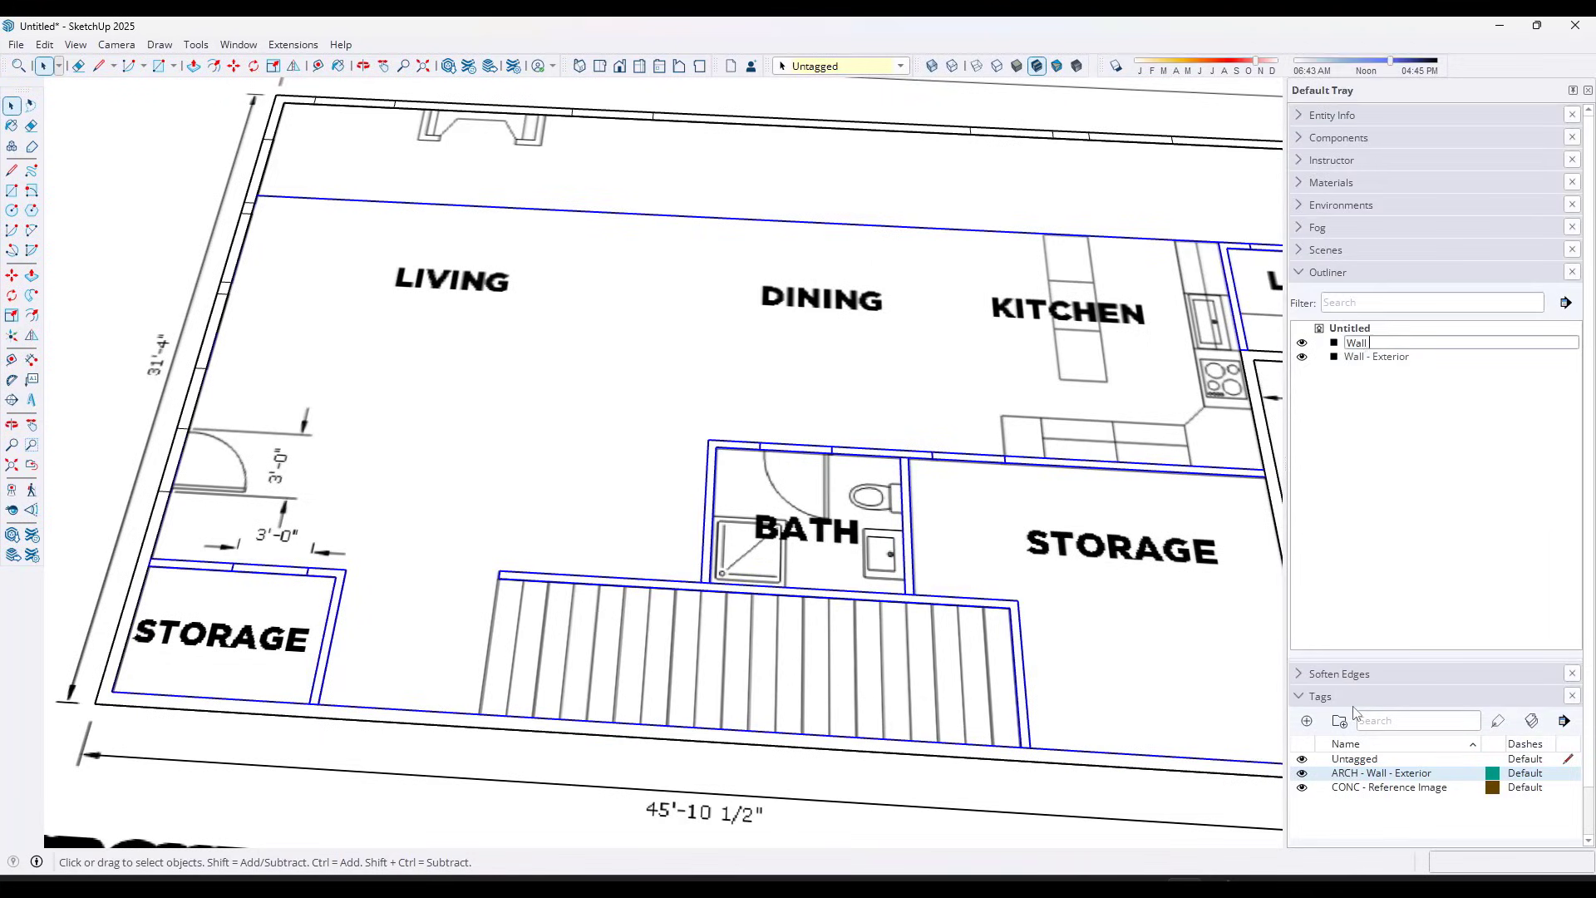
{"action": "type", "text": " - Interior"}
{"action": "key", "text": "Return"}
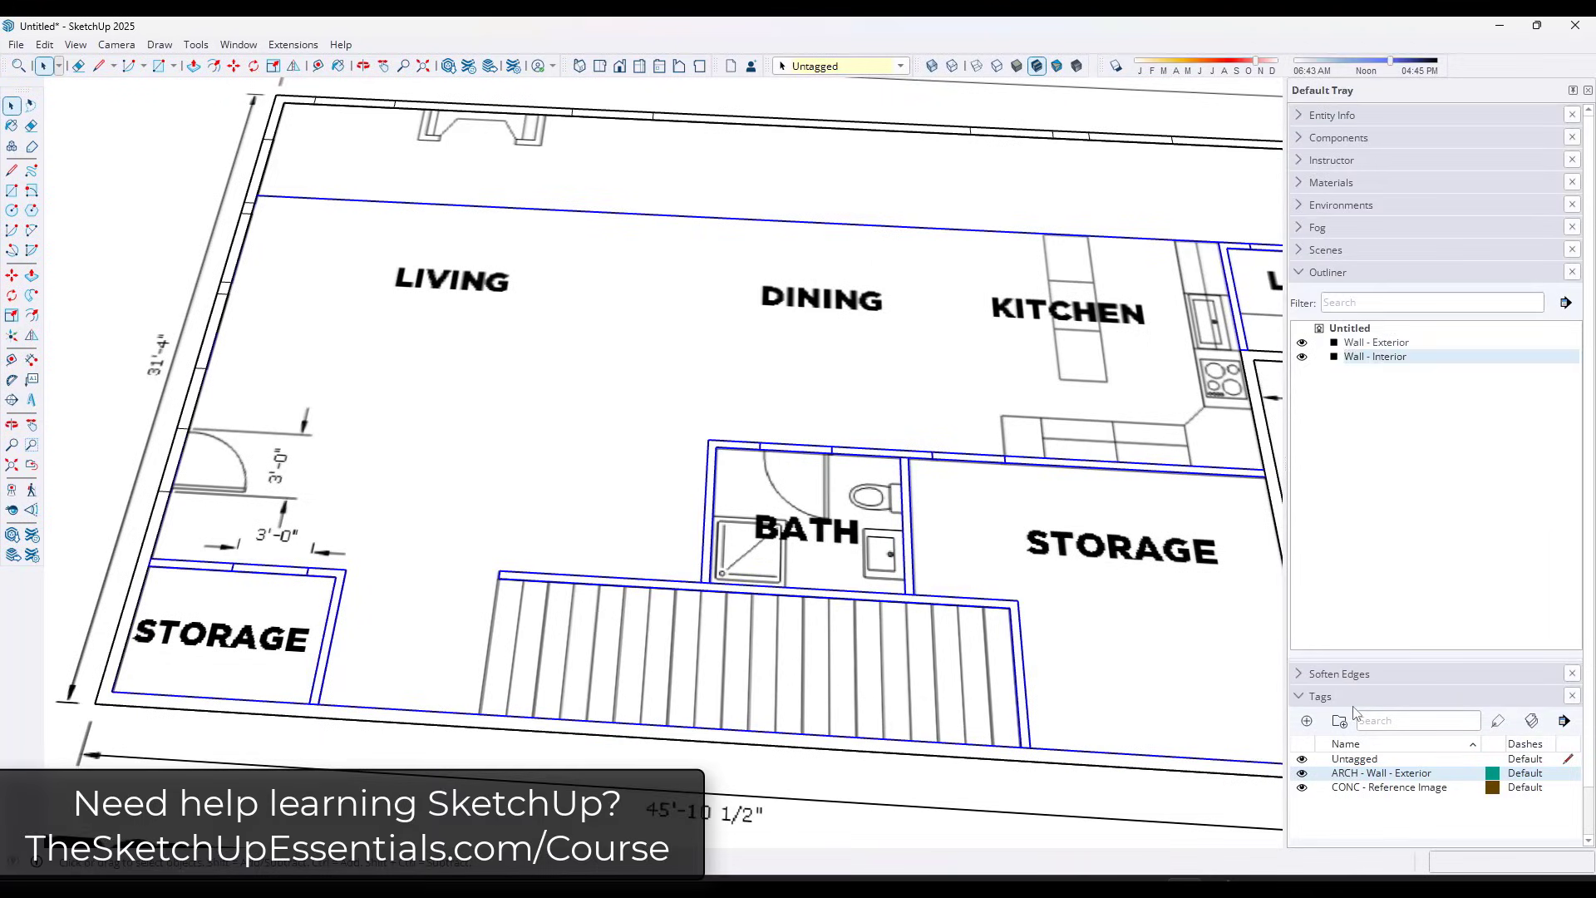
{"action": "left_click", "coordinate": [1308, 723]}
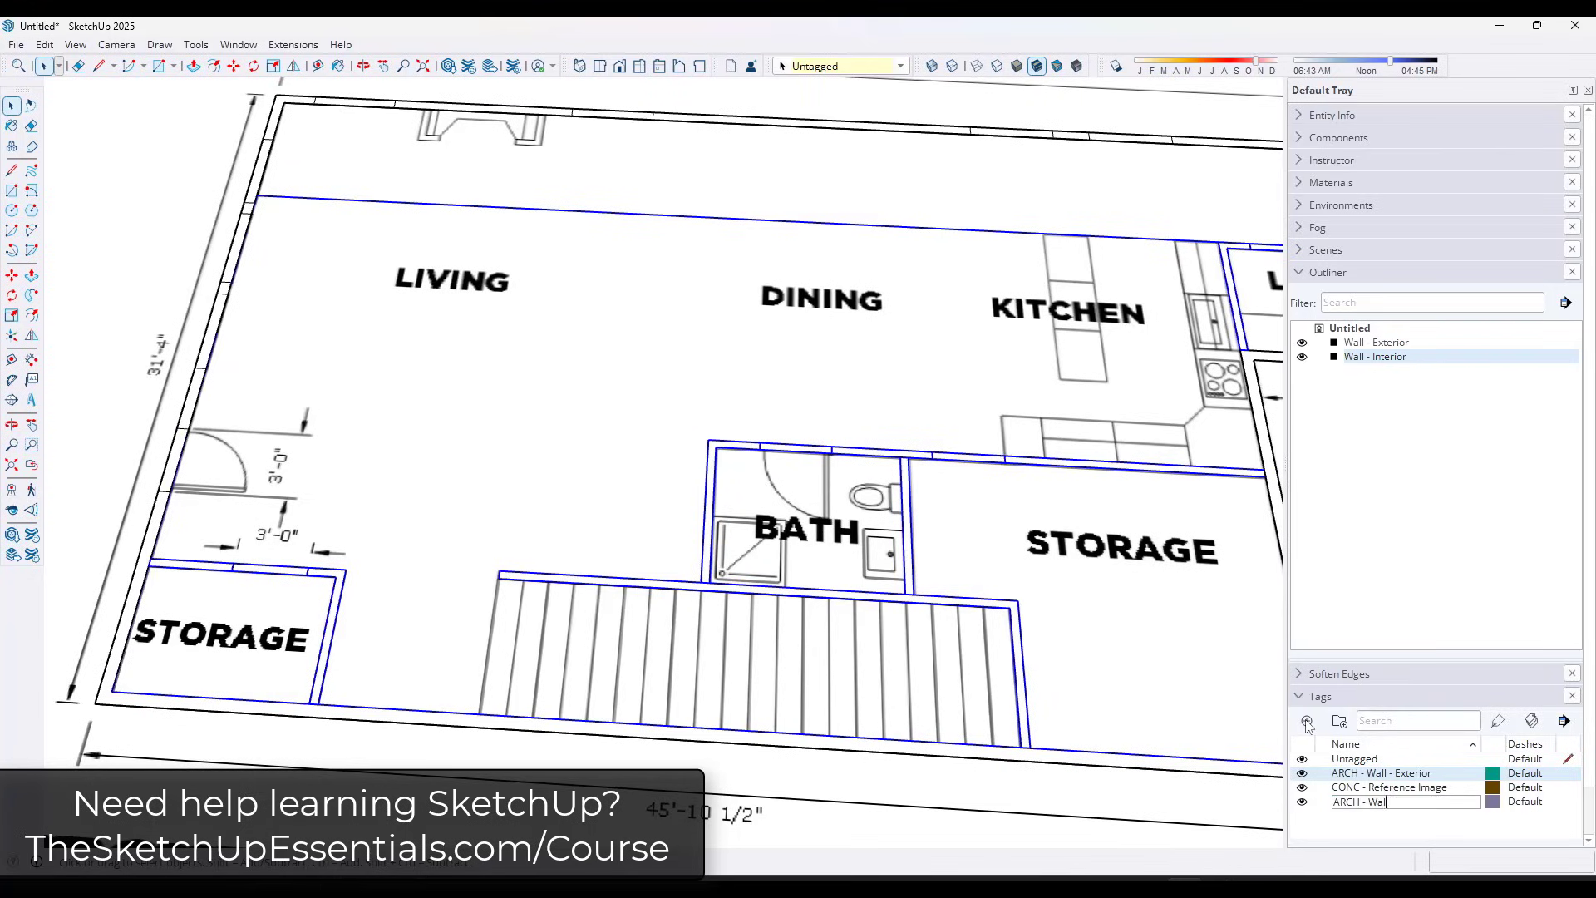
{"action": "key", "text": "Return"}
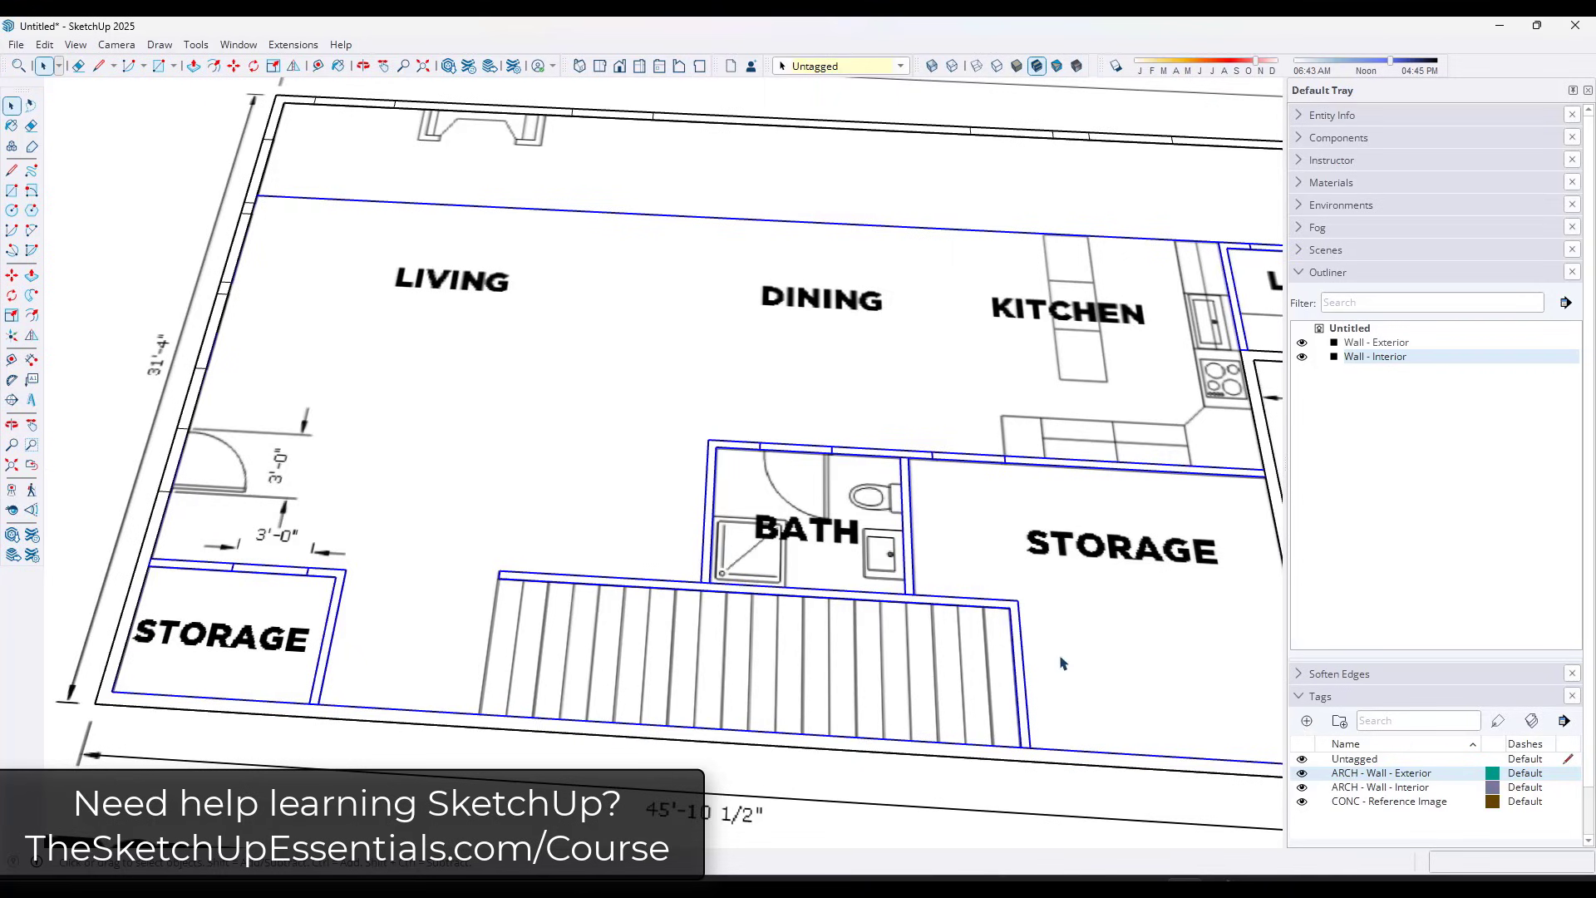
Open the exterior wall group for editing and extrude the section along the storage and stairs side up 10' with Push/Pull
{"action": "scroll", "coordinate": [969, 542], "scroll_direction": "down", "scroll_amount": 3}
{"action": "middle_click_drag", "start_coordinate": [970, 541], "coordinate": [766, 550]}
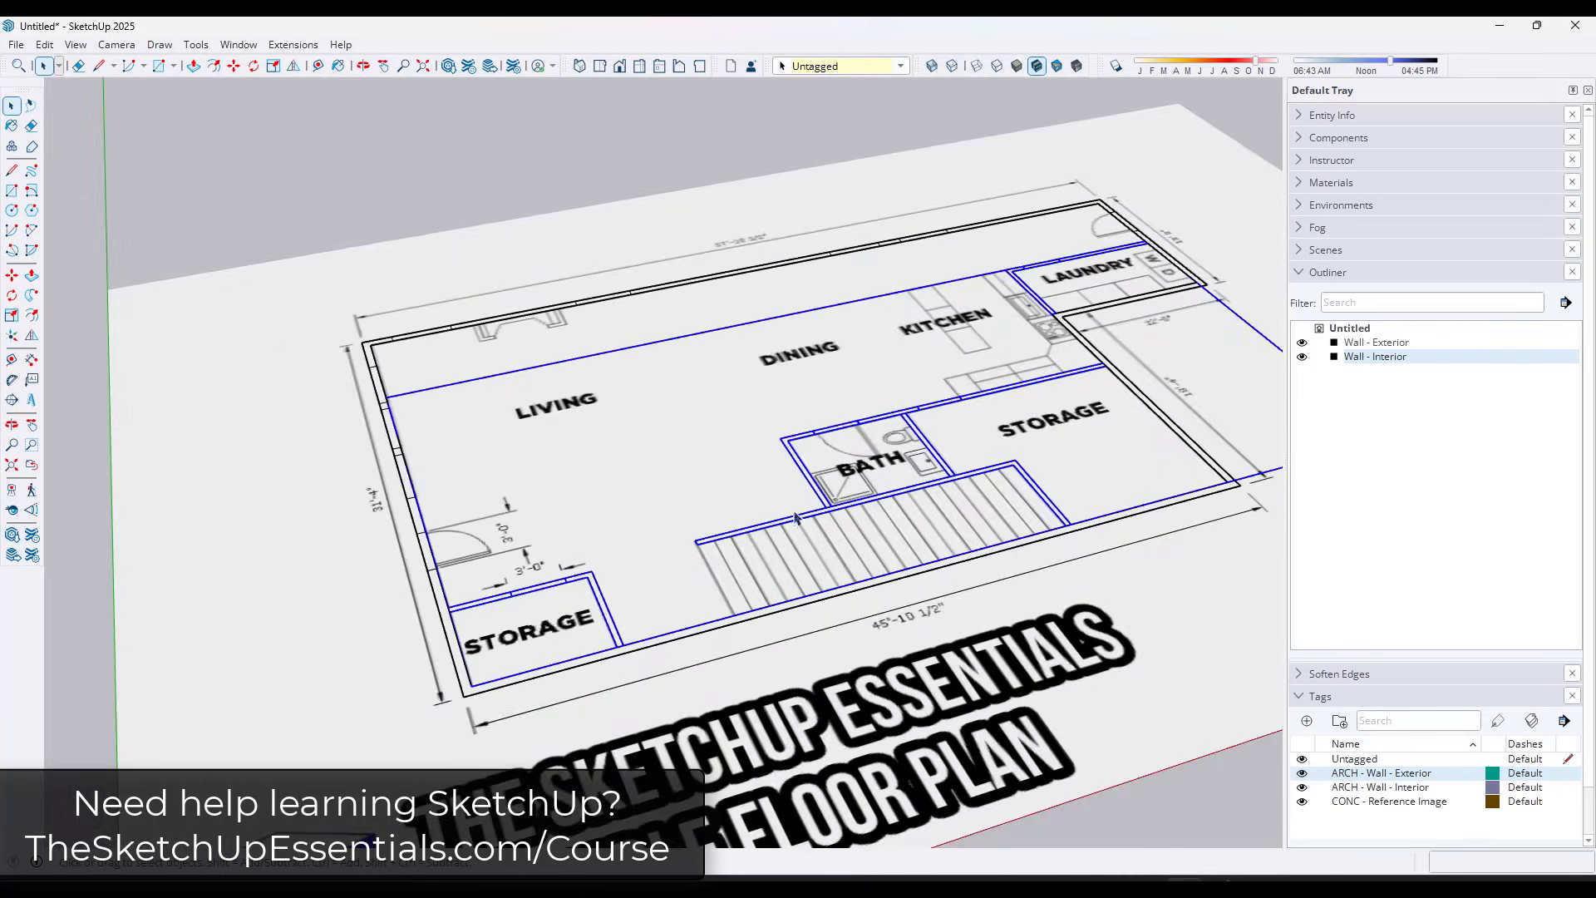
{"action": "scroll", "coordinate": [569, 497], "scroll_direction": "down", "scroll_amount": 2}
{"action": "scroll", "coordinate": [1122, 451], "scroll_direction": "up", "scroll_amount": 2}
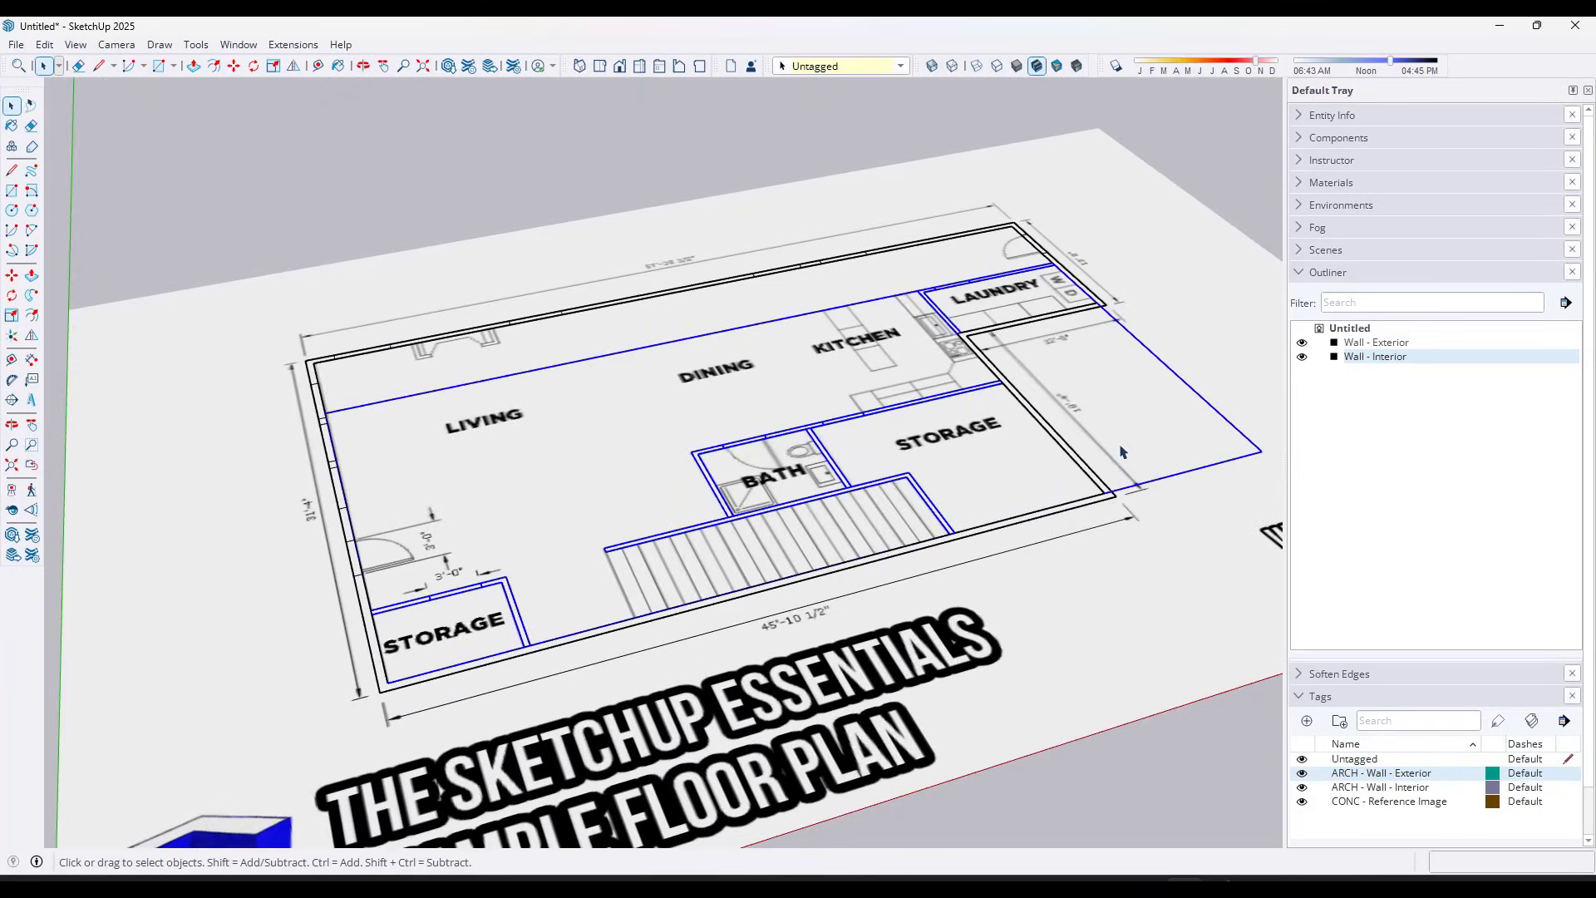
{"action": "left_click", "coordinate": [1109, 505]}
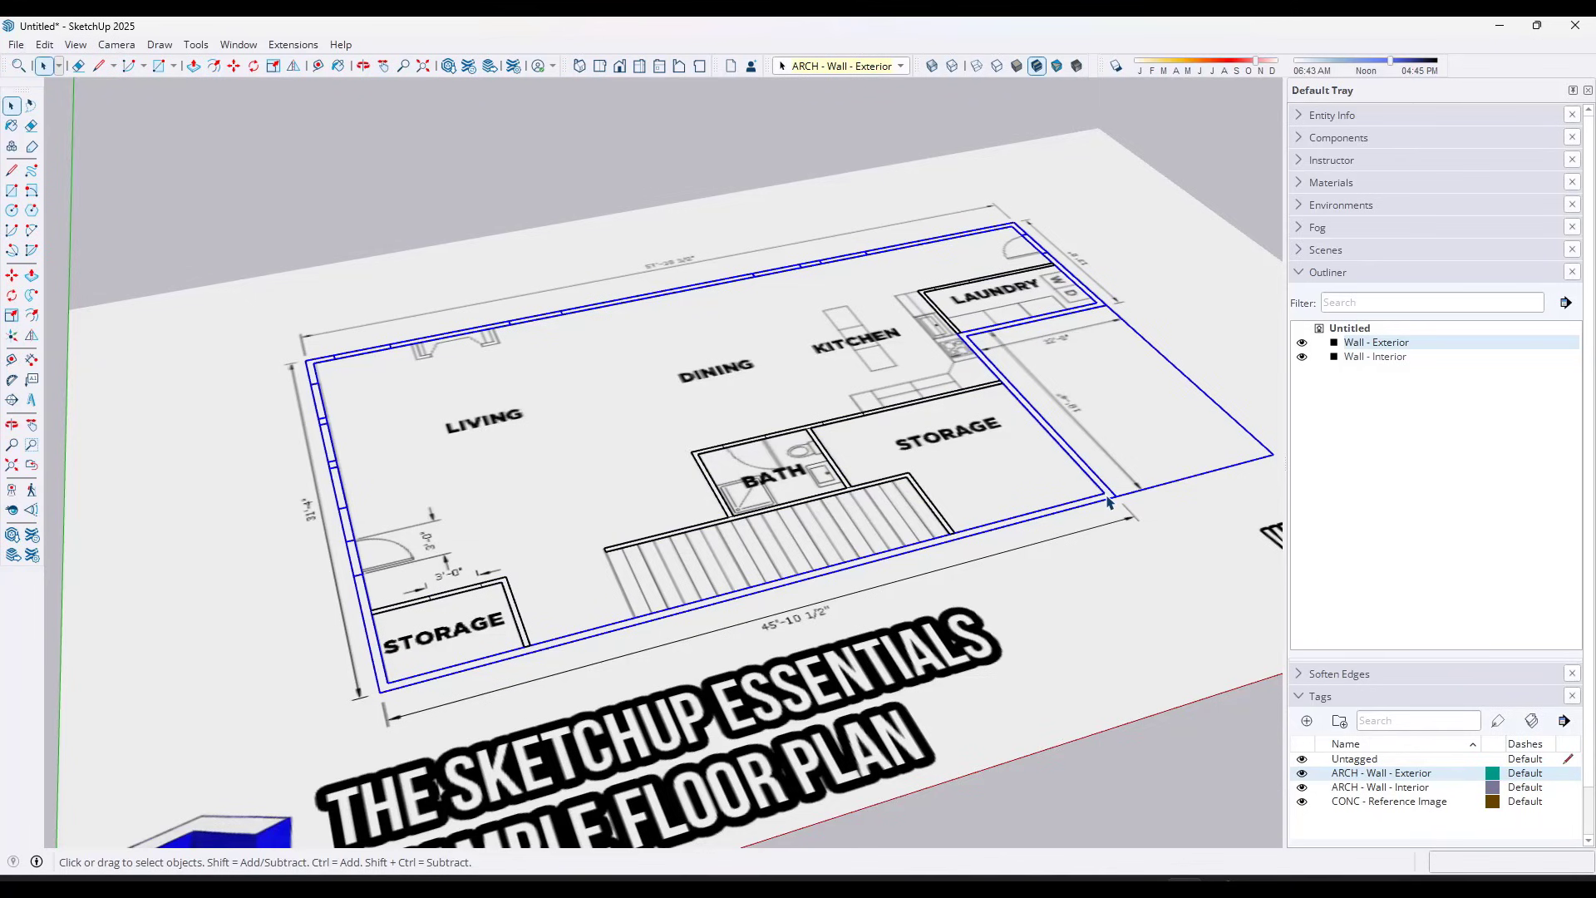
{"action": "double_click", "coordinate": [1108, 505]}
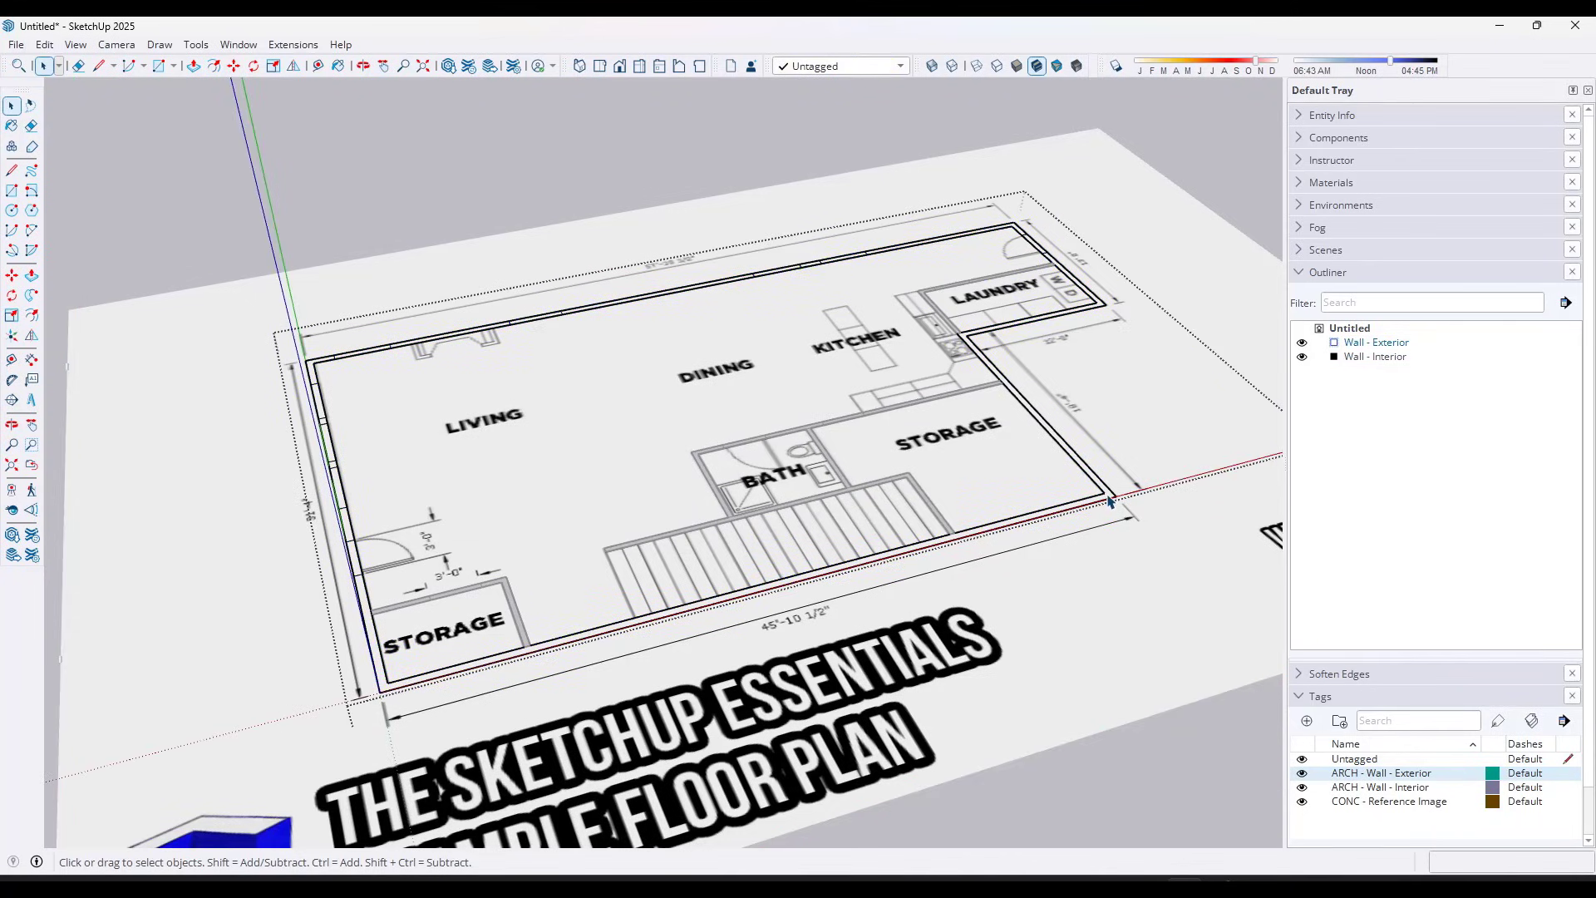
{"action": "key", "text": "p"}
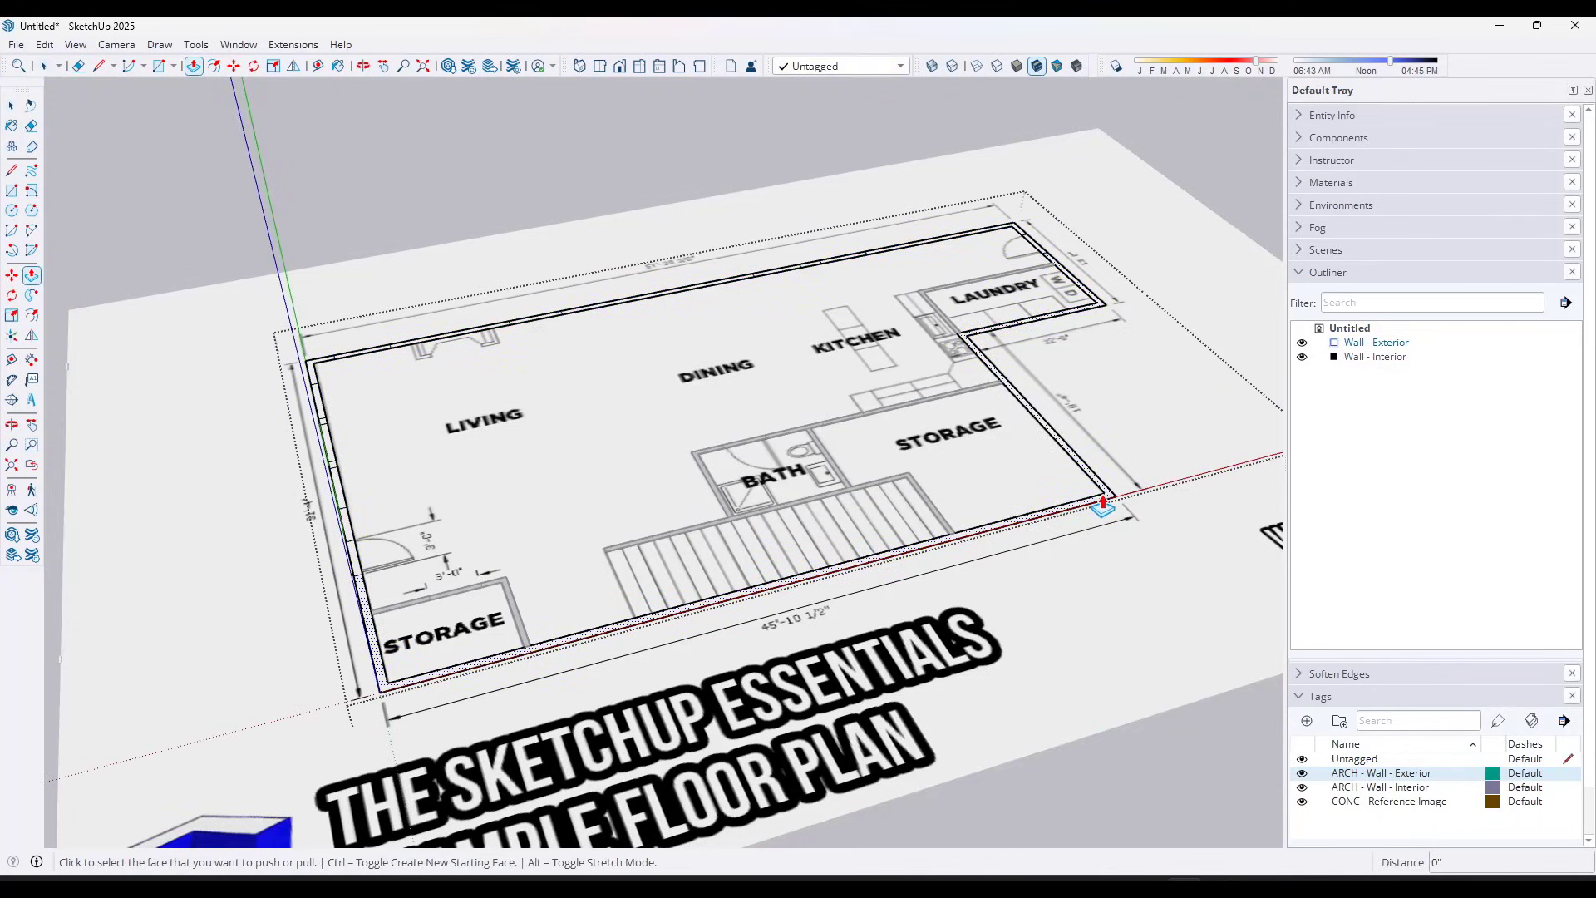
{"action": "left_click", "coordinate": [1109, 501]}
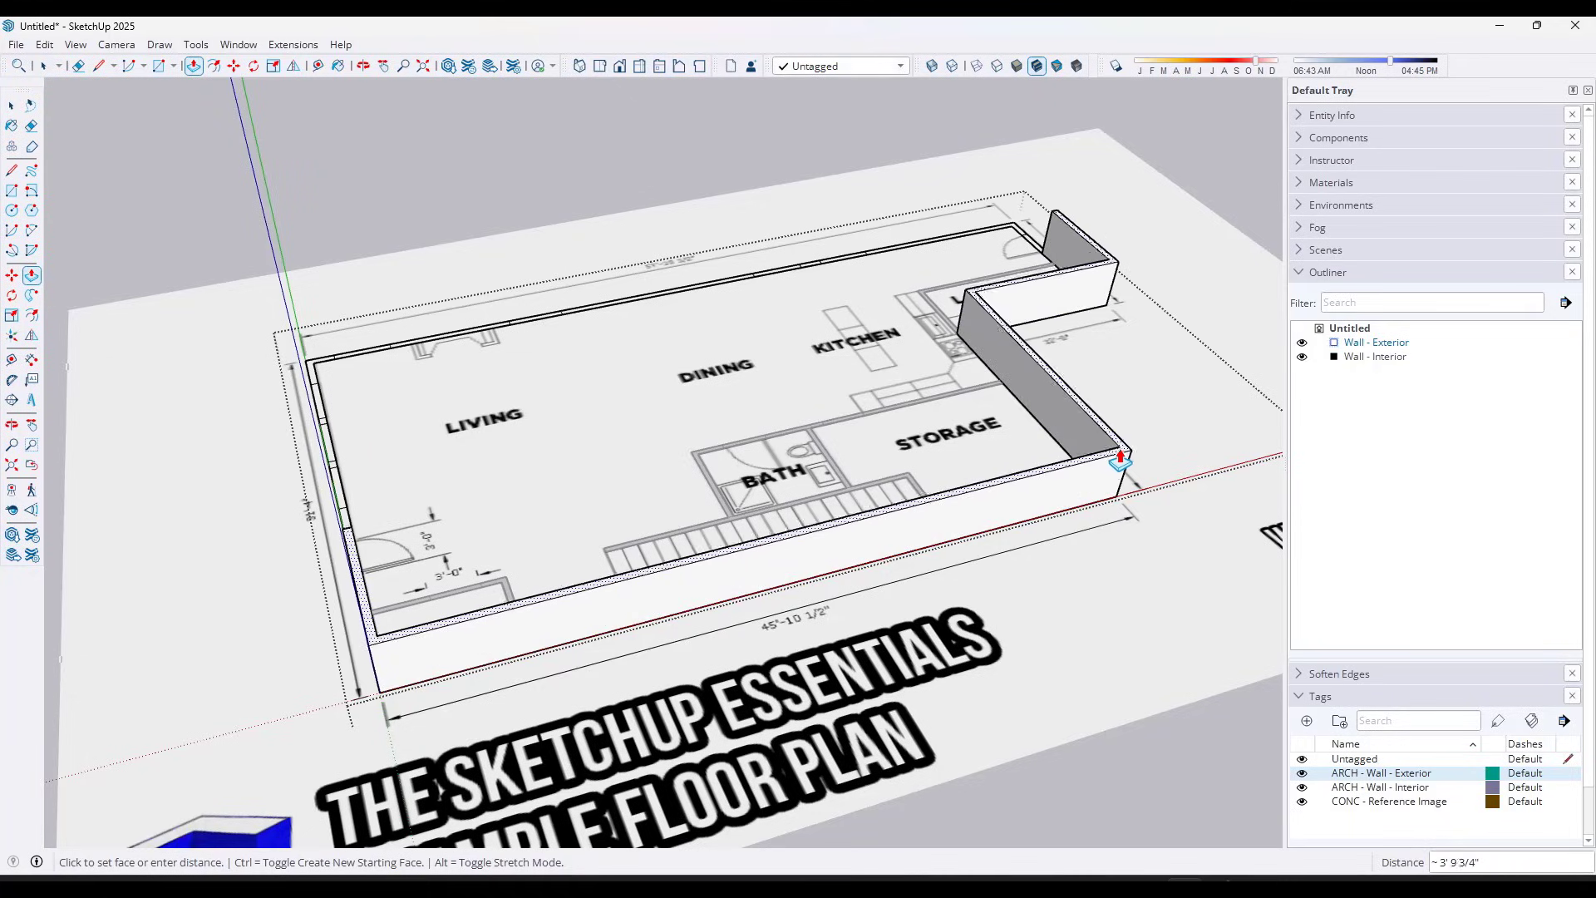
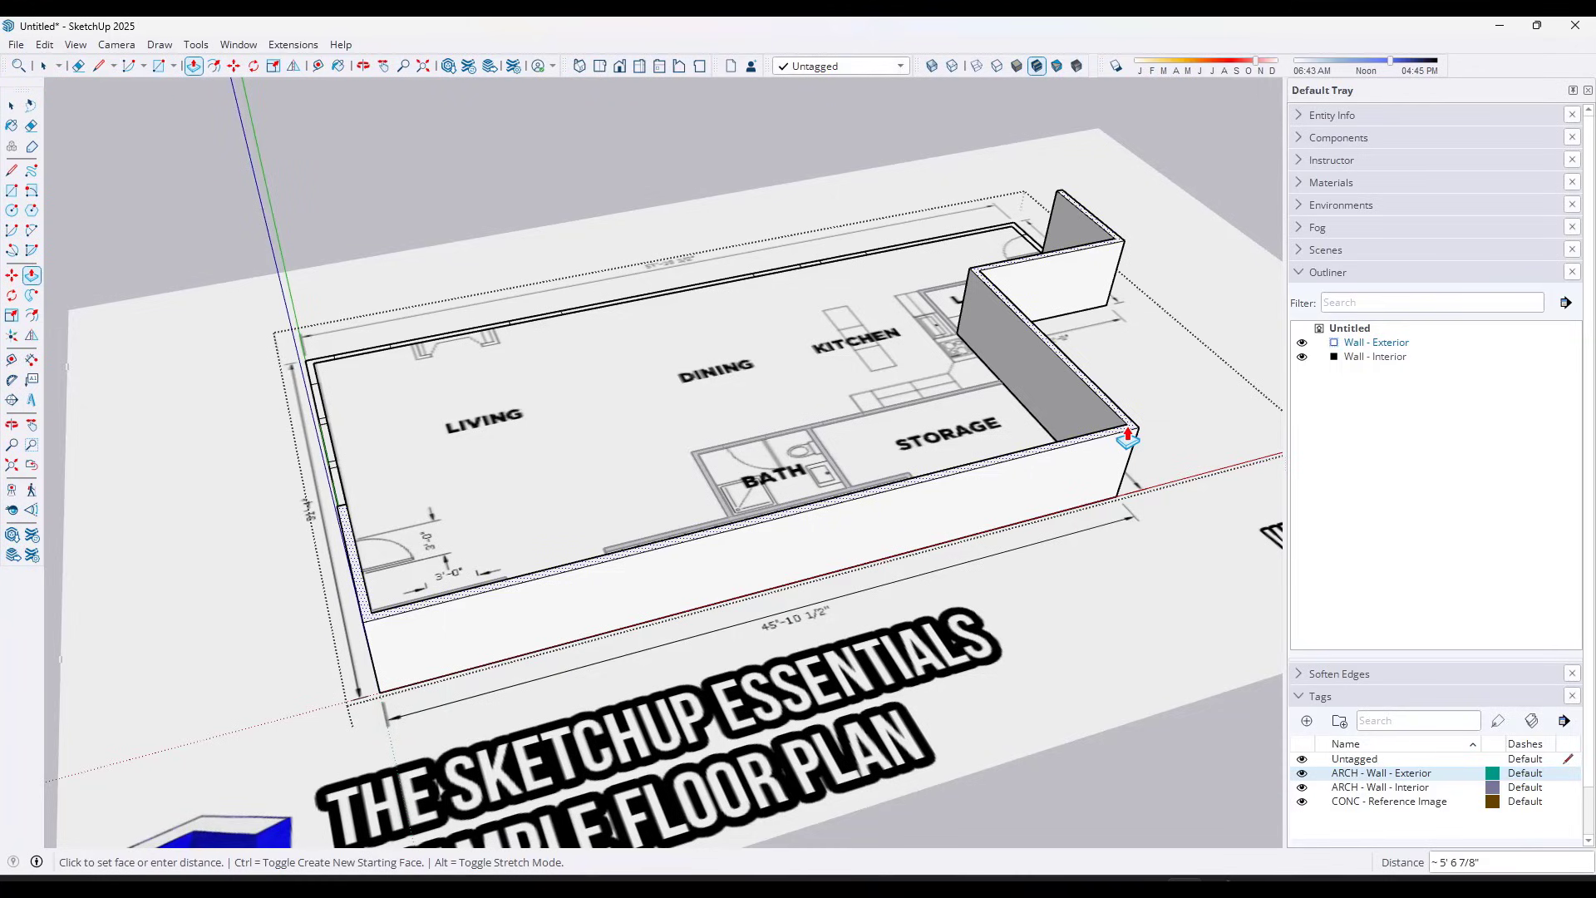
{"action": "type", "text": "10'"}
{"action": "key", "text": "Return"}
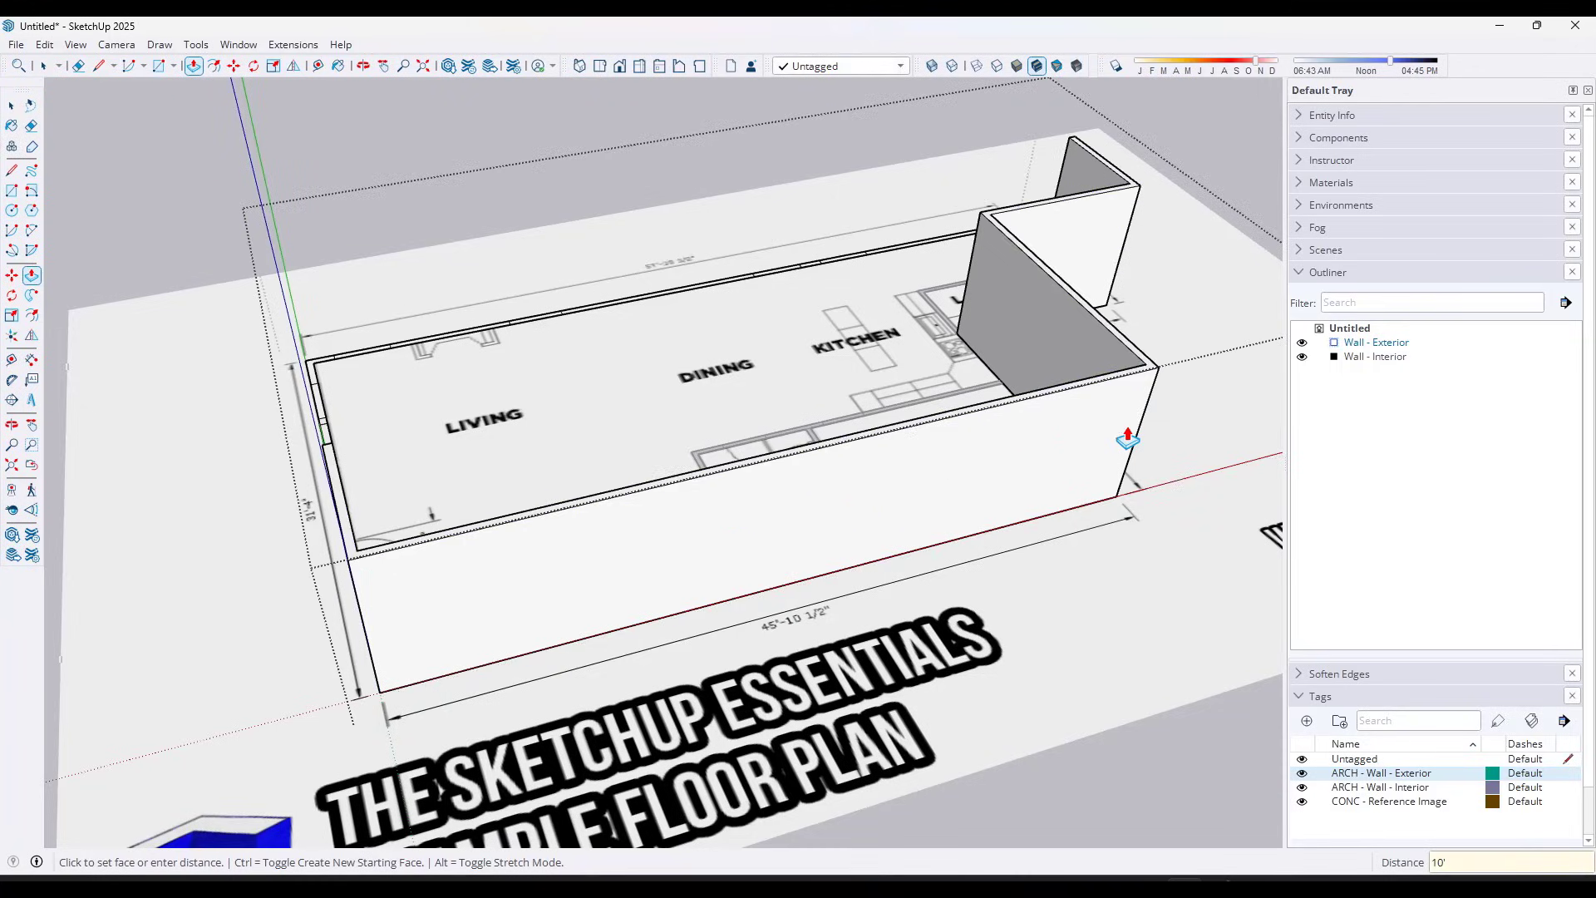
Repeat the 10' extrusion on the remaining wall sections between openings along the 31'-4" side, including the living room corner
{"action": "scroll", "coordinate": [1128, 438], "scroll_direction": "down", "scroll_amount": 5}
{"action": "middle_click_drag", "start_coordinate": [215, 554], "coordinate": [1316, 533]}
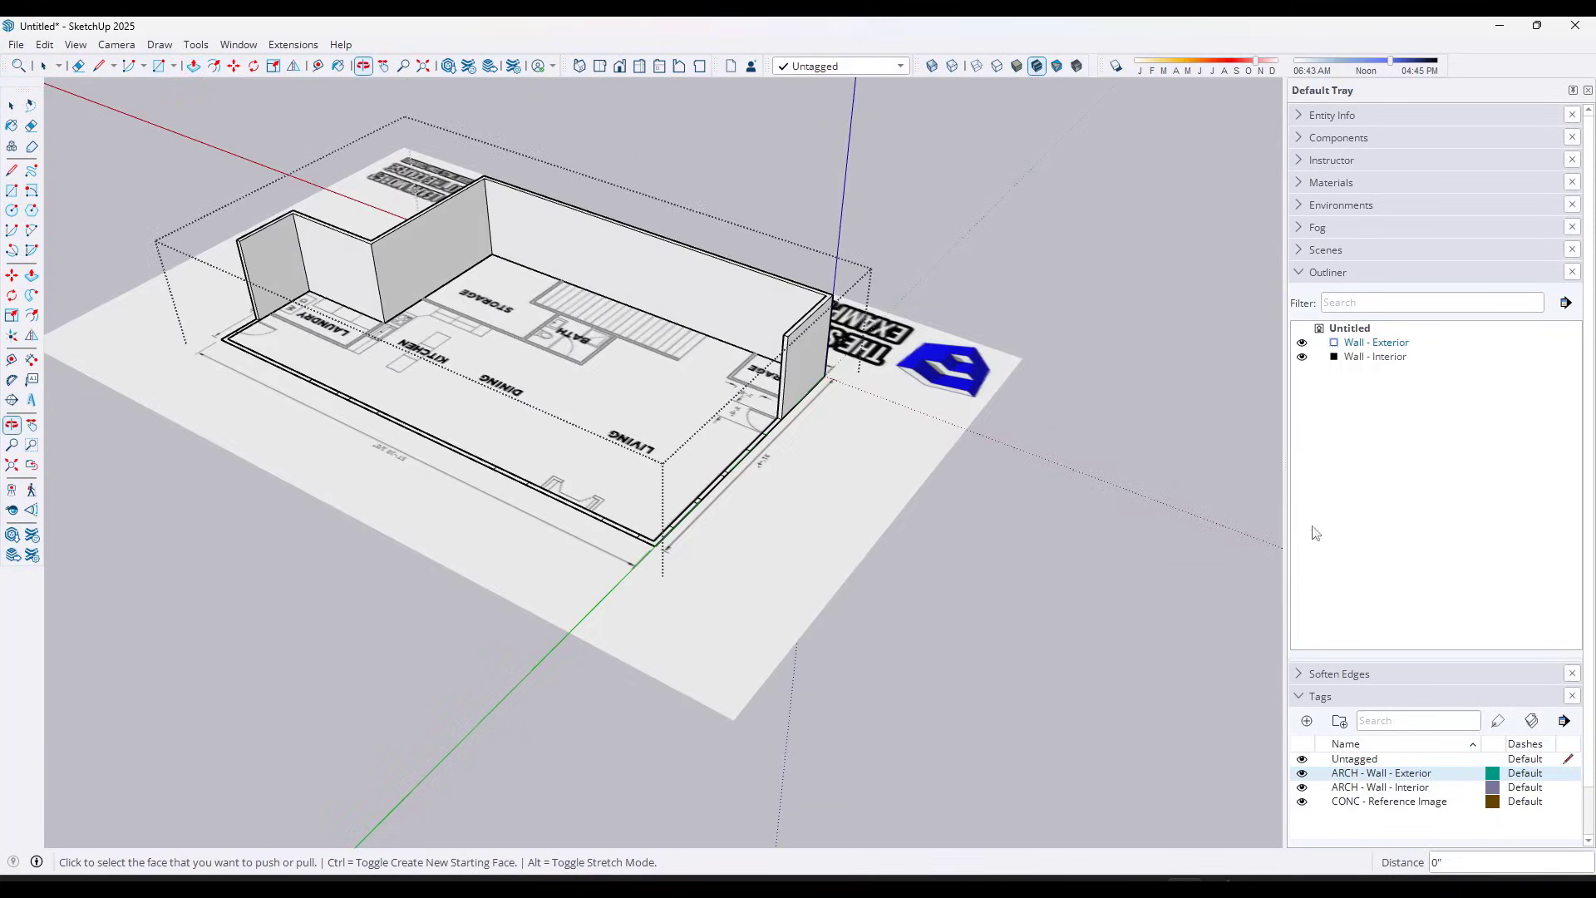
{"action": "key", "text": "p"}
{"action": "scroll", "coordinate": [765, 453], "scroll_direction": "up", "scroll_amount": 3}
{"action": "double_click", "coordinate": [756, 454]}
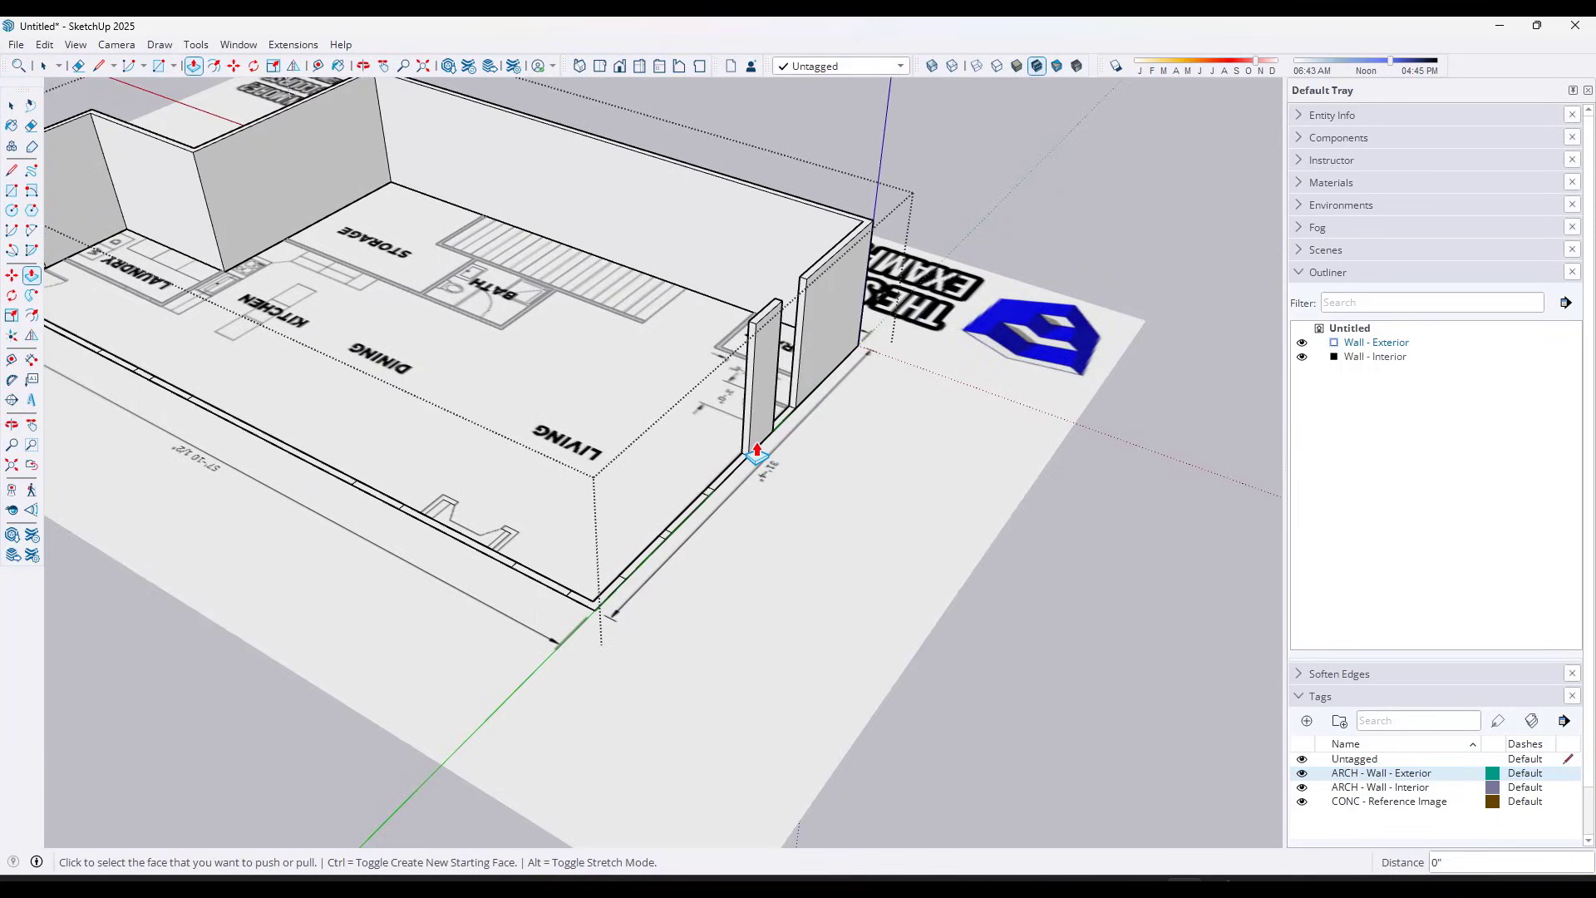
{"action": "double_click", "coordinate": [708, 500]}
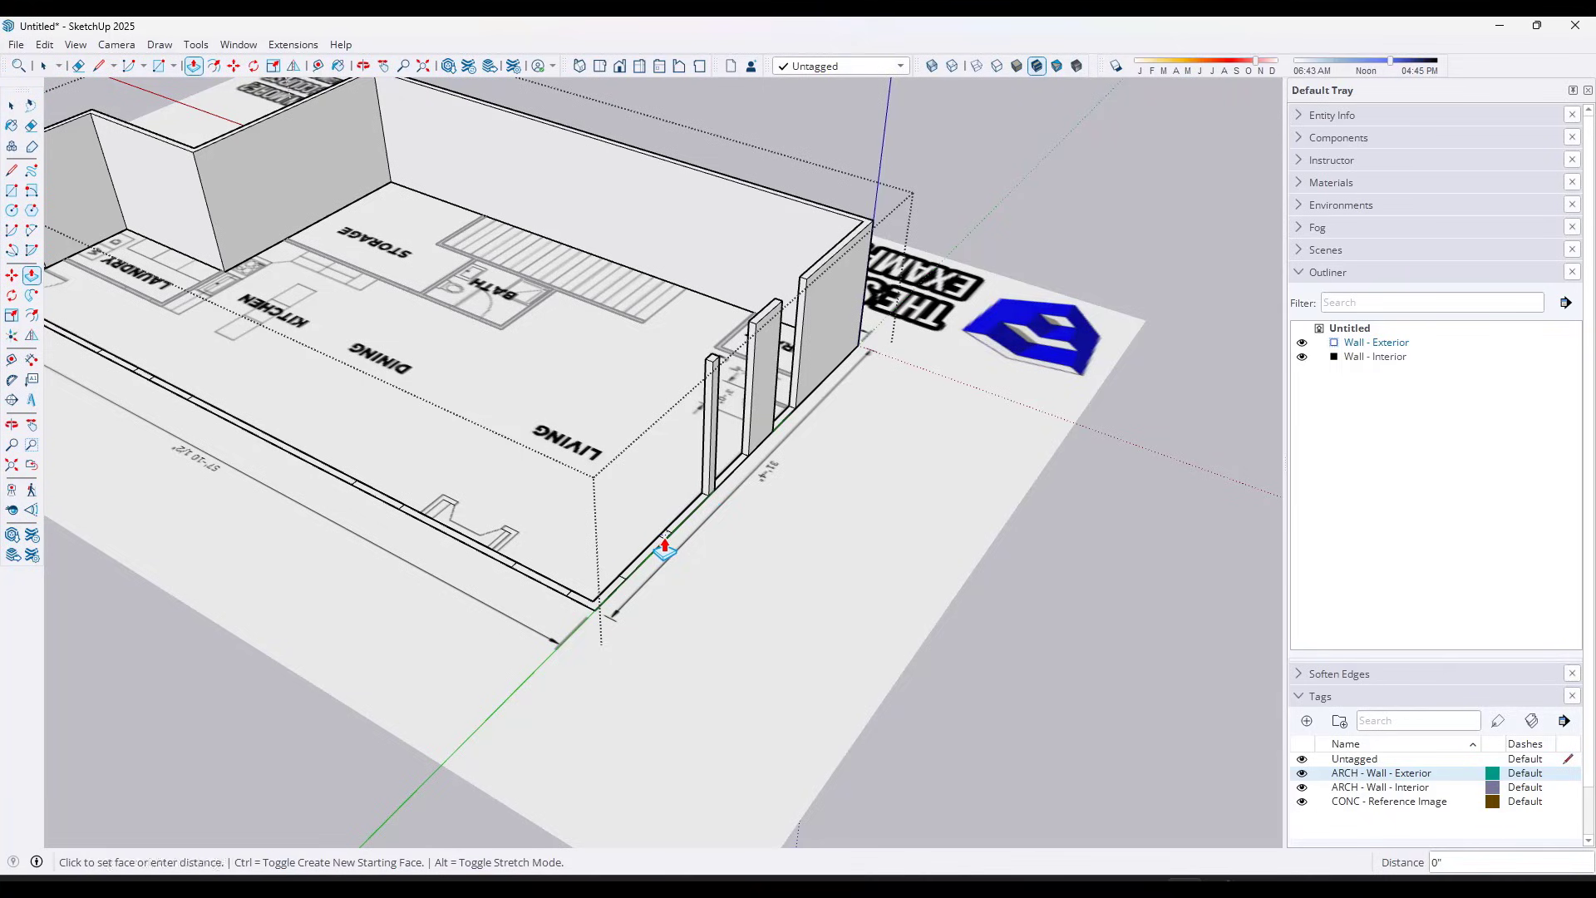
{"action": "double_click", "coordinate": [666, 545]}
{"action": "double_click", "coordinate": [606, 600]}
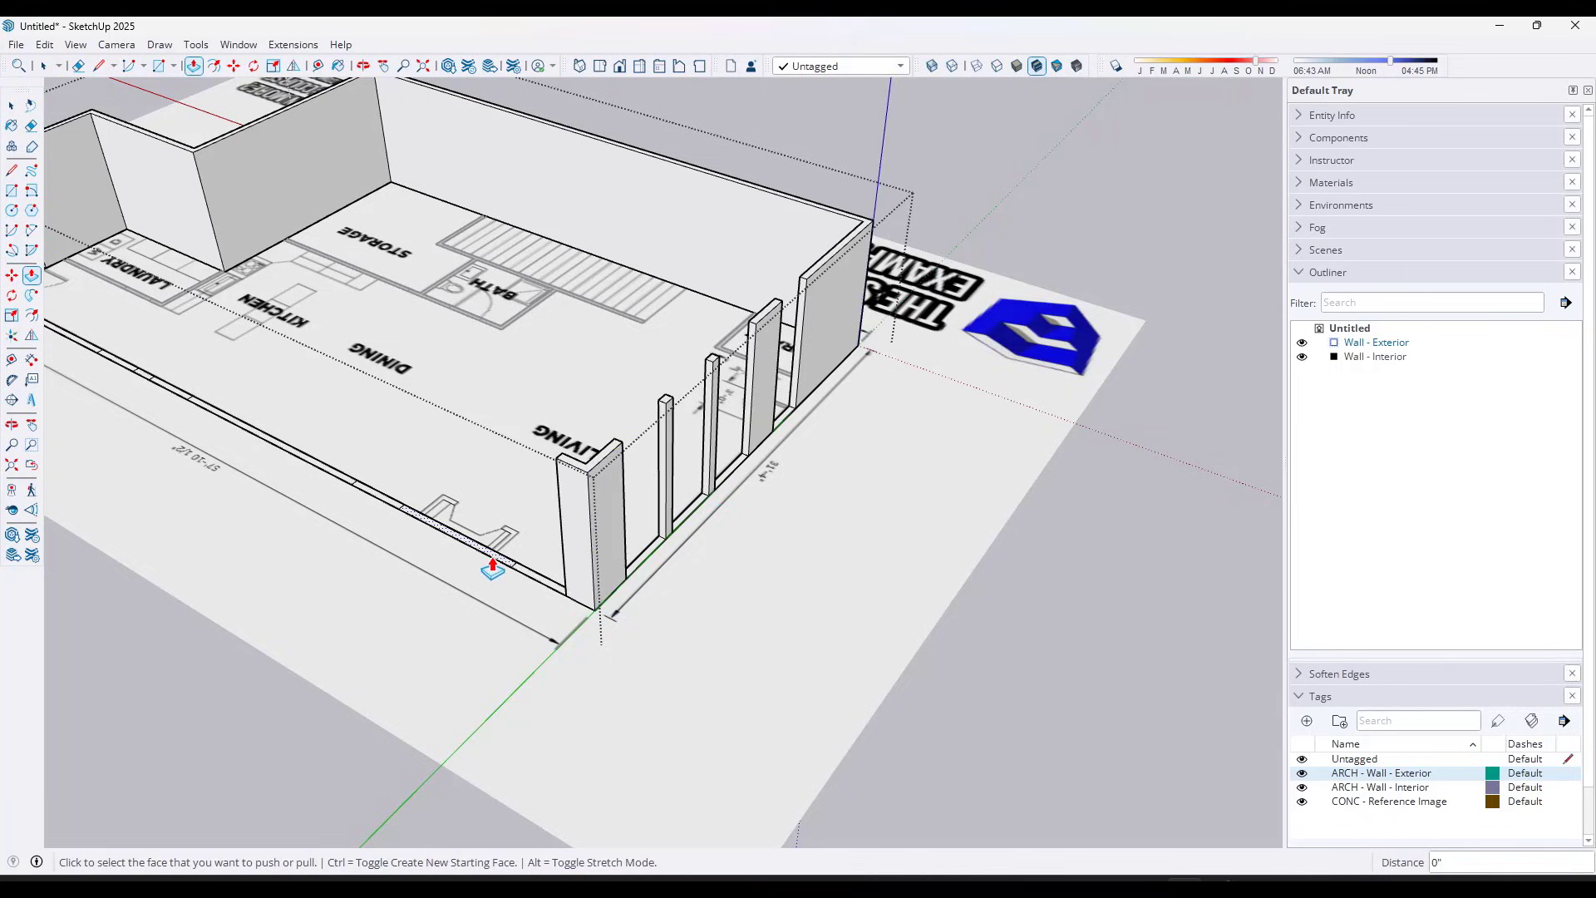
Repeat the 10' extrusion on the wall sections between window openings along the 57'-10 1/2" side
{"action": "double_click", "coordinate": [493, 568]}
{"action": "scroll", "coordinate": [582, 516], "scroll_direction": "down", "scroll_amount": 3}
{"action": "scroll", "coordinate": [498, 508], "scroll_direction": "up", "scroll_amount": 2}
{"action": "double_click", "coordinate": [462, 501]}
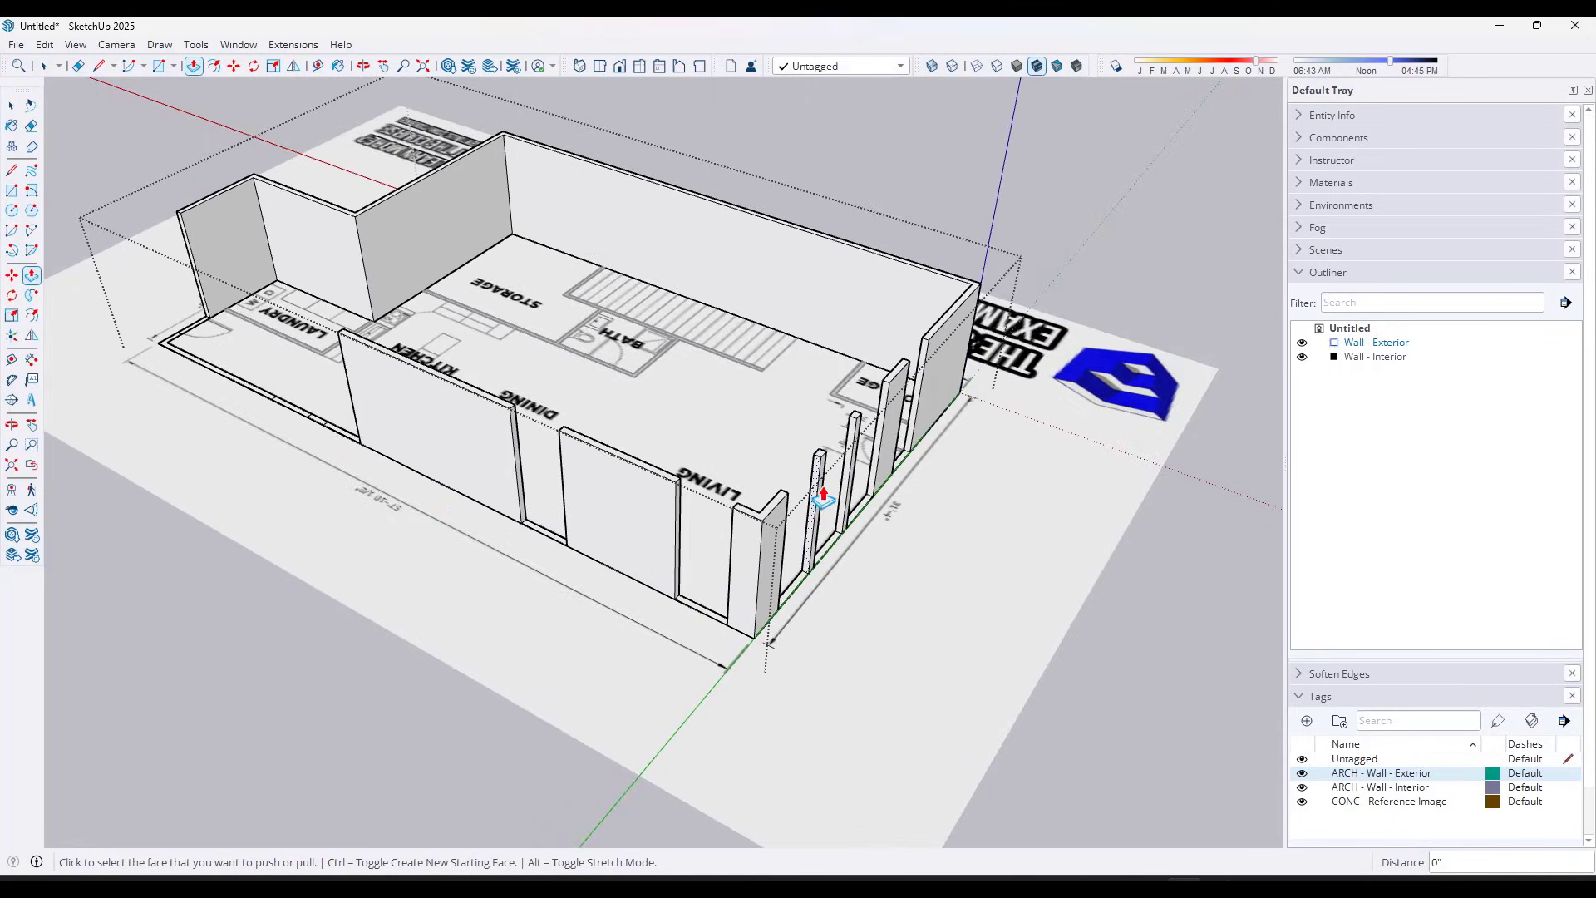
{"action": "scroll", "coordinate": [358, 391], "scroll_direction": "up", "scroll_amount": 3}
{"action": "double_click", "coordinate": [456, 434]}
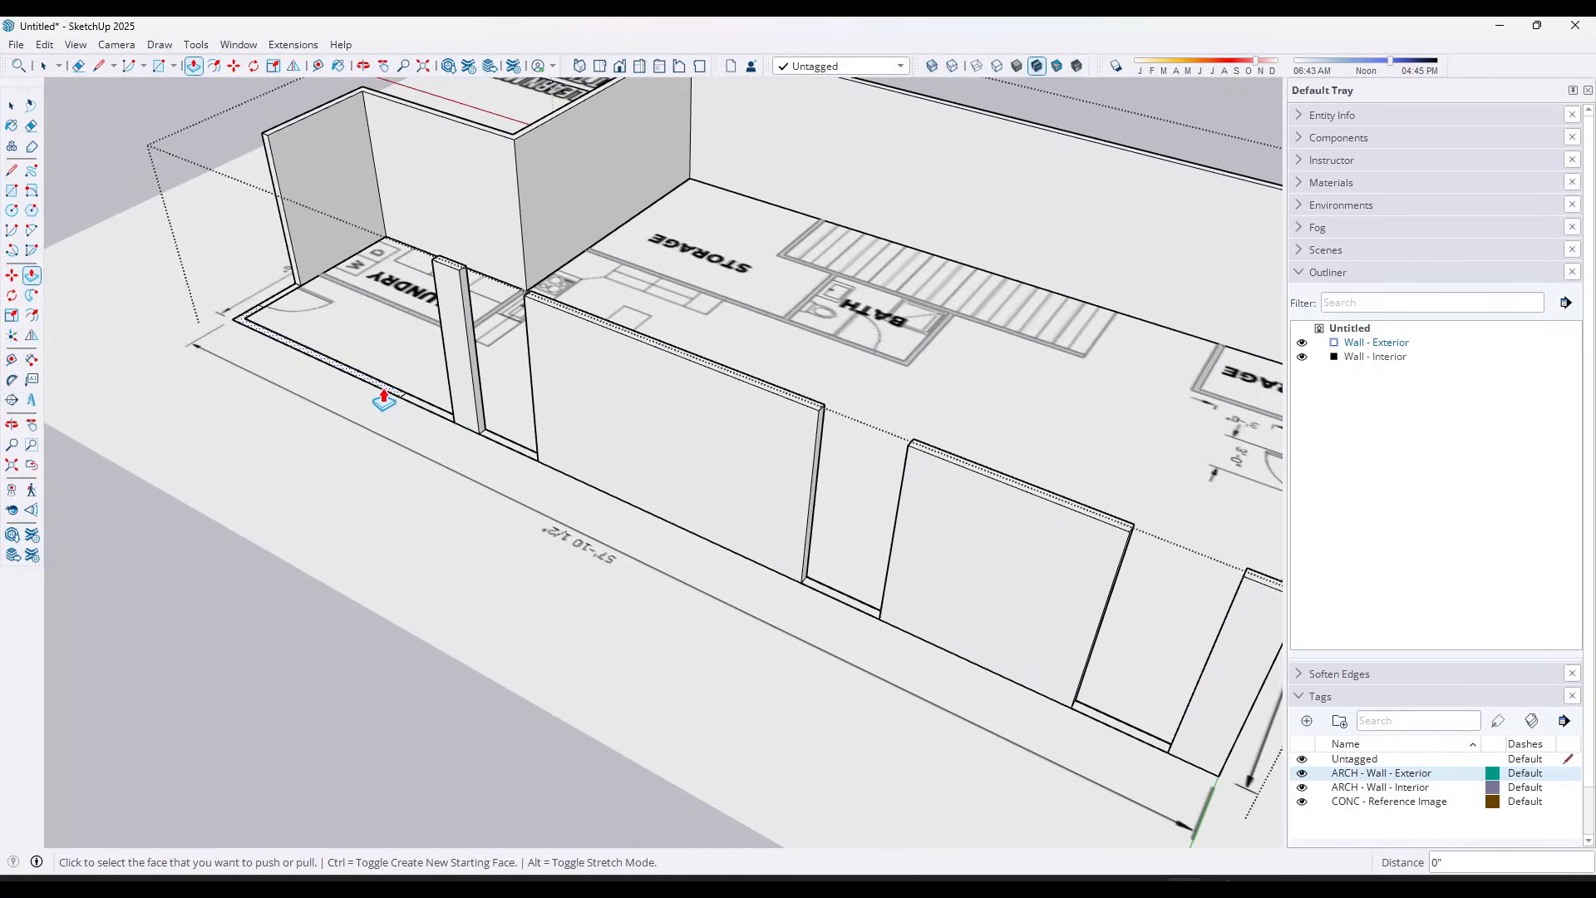
Extrude the wall base in the window opening nearest the living room entry door up 3'6" with Push/Pull
{"action": "scroll", "coordinate": [384, 400], "scroll_direction": "down", "scroll_amount": 5}
{"action": "middle_click_drag", "start_coordinate": [888, 432], "coordinate": [1013, 554]}
{"action": "key", "text": "p"}
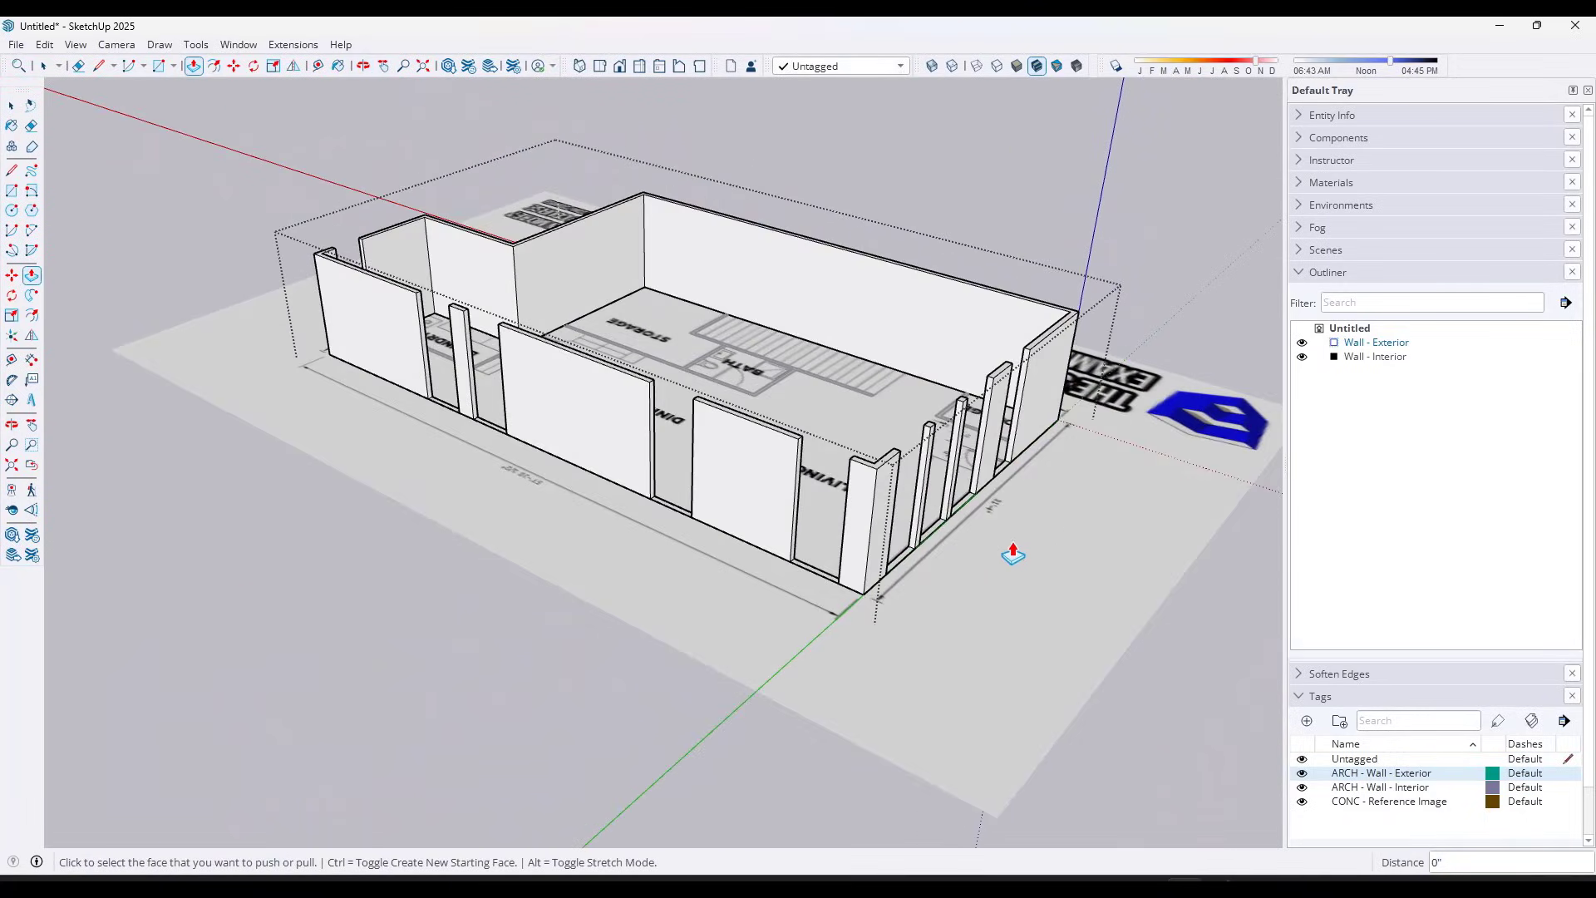
{"action": "scroll", "coordinate": [1012, 554], "scroll_direction": "up", "scroll_amount": 5}
{"action": "scroll", "coordinate": [965, 498], "scroll_direction": "down", "scroll_amount": 2}
{"action": "scroll", "coordinate": [936, 439], "scroll_direction": "up", "scroll_amount": 2}
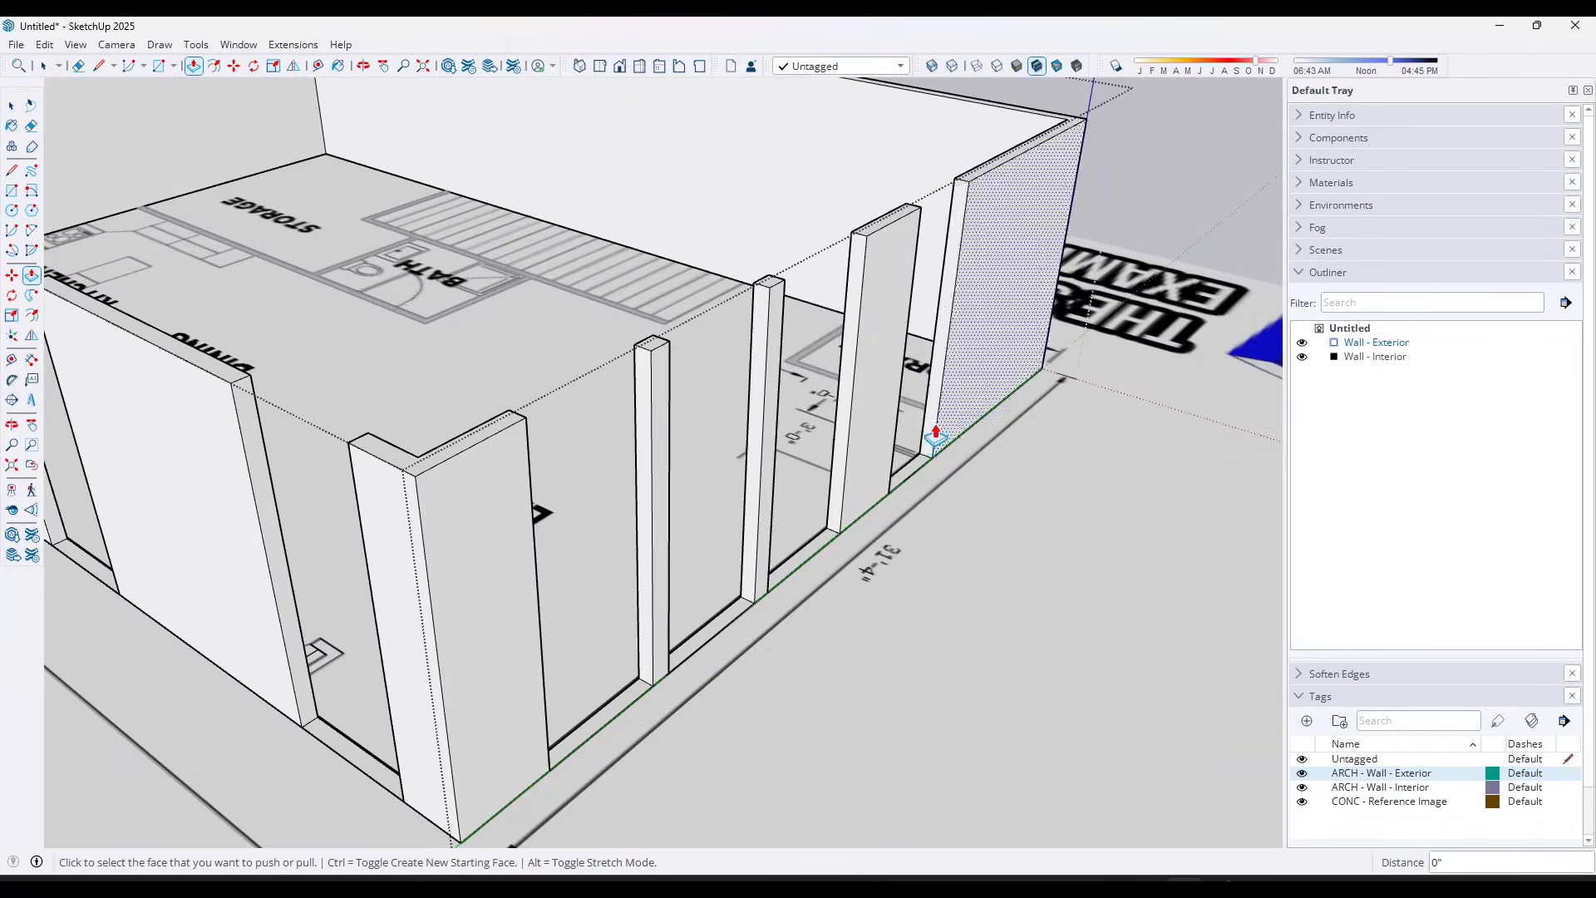
{"action": "scroll", "coordinate": [834, 549], "scroll_direction": "up", "scroll_amount": 2}
{"action": "left_click", "coordinate": [828, 550]}
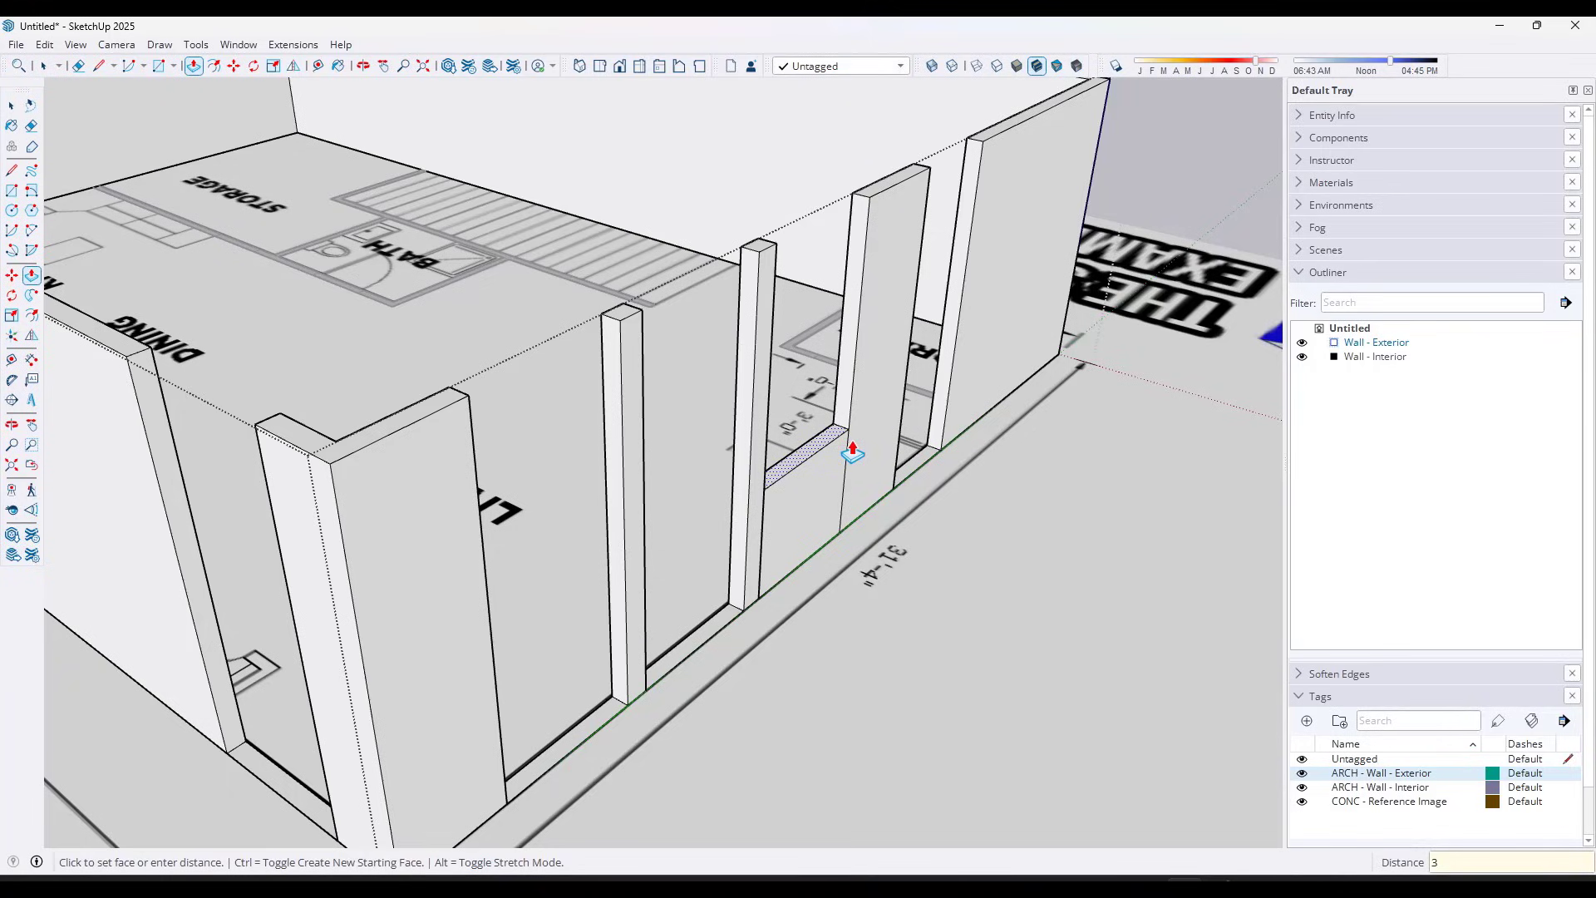
{"action": "key", "text": "Return"}
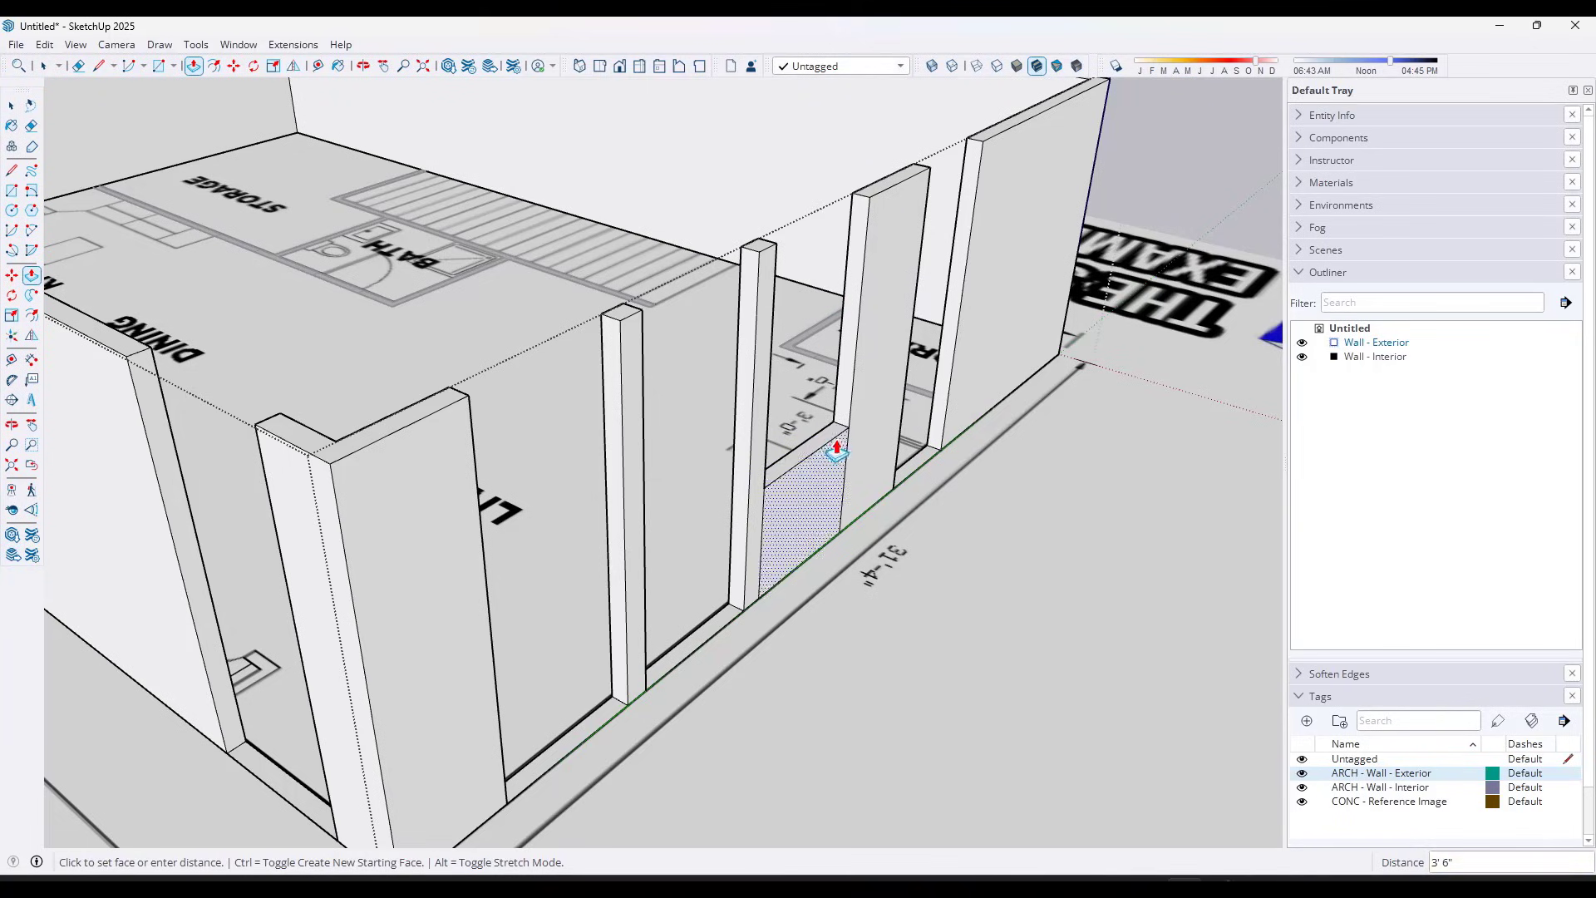
Copy the top face of the sill wall in the window opening nearest the entry door up 5' with Move
{"action": "key", "text": "space"}
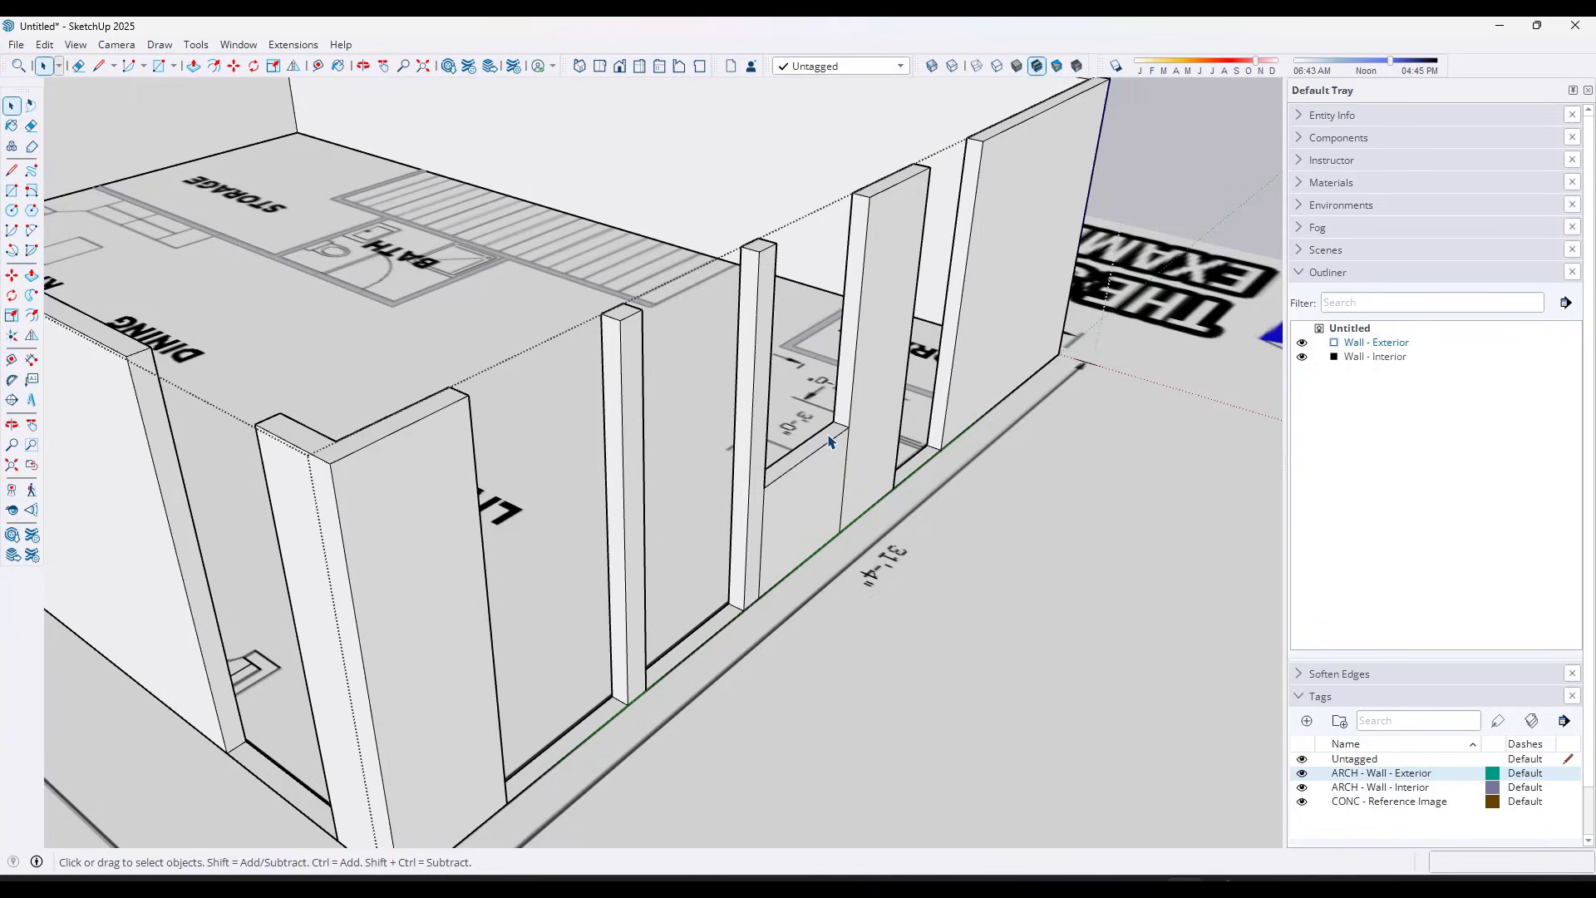
{"action": "left_click", "coordinate": [828, 445]}
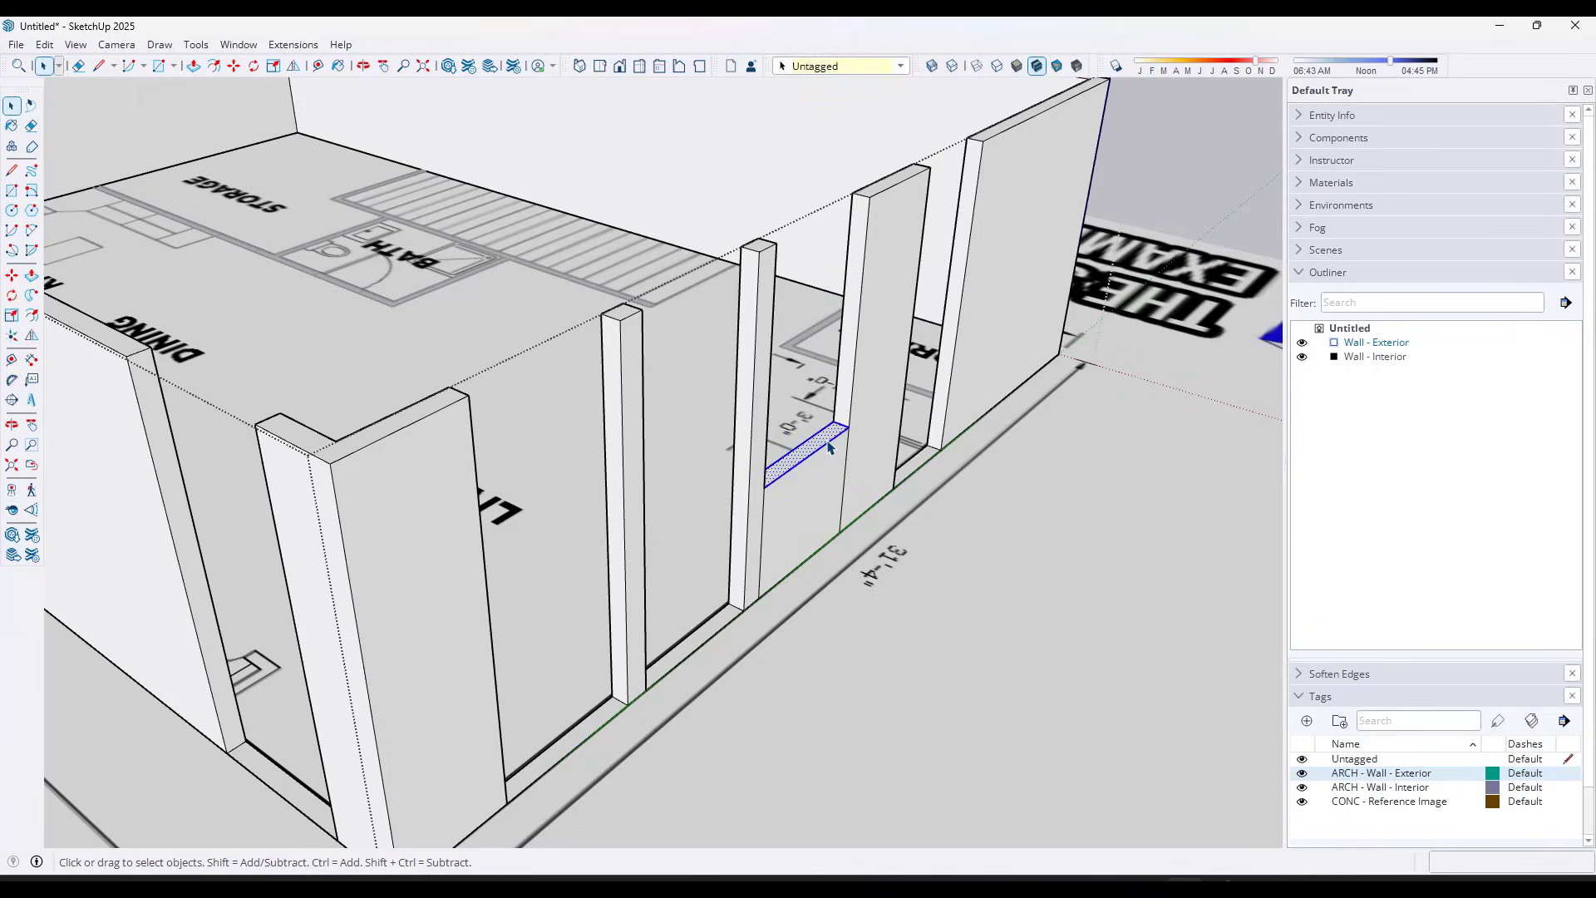
{"action": "key", "text": "m"}
{"action": "key", "text": "ctrl"}
{"action": "left_click", "coordinate": [845, 424]}
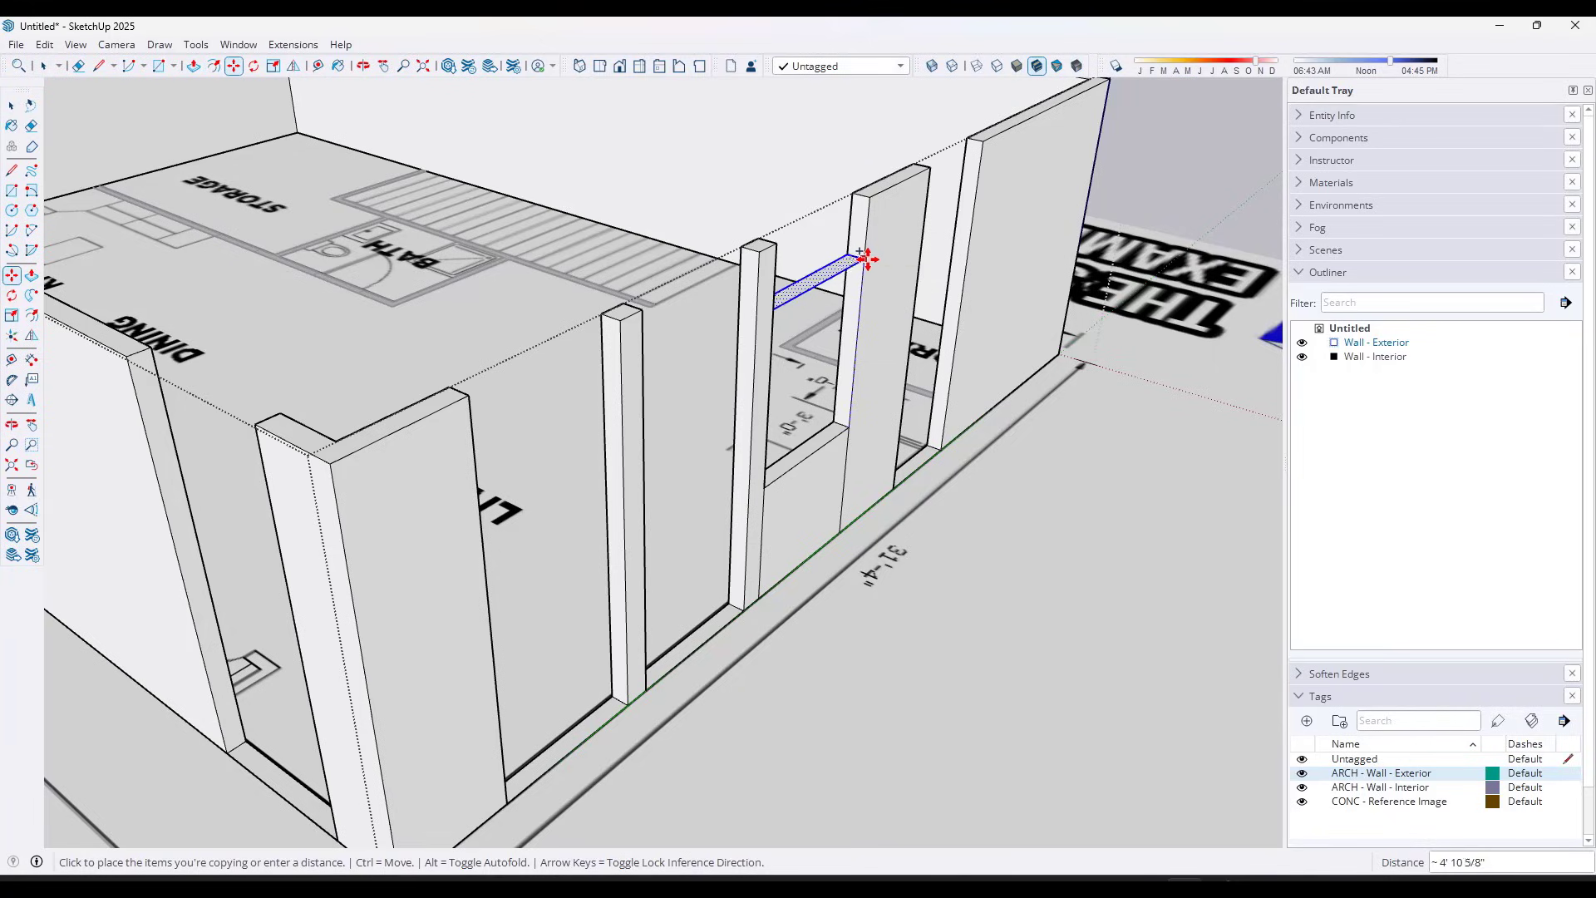
{"action": "type", "text": "5'"}
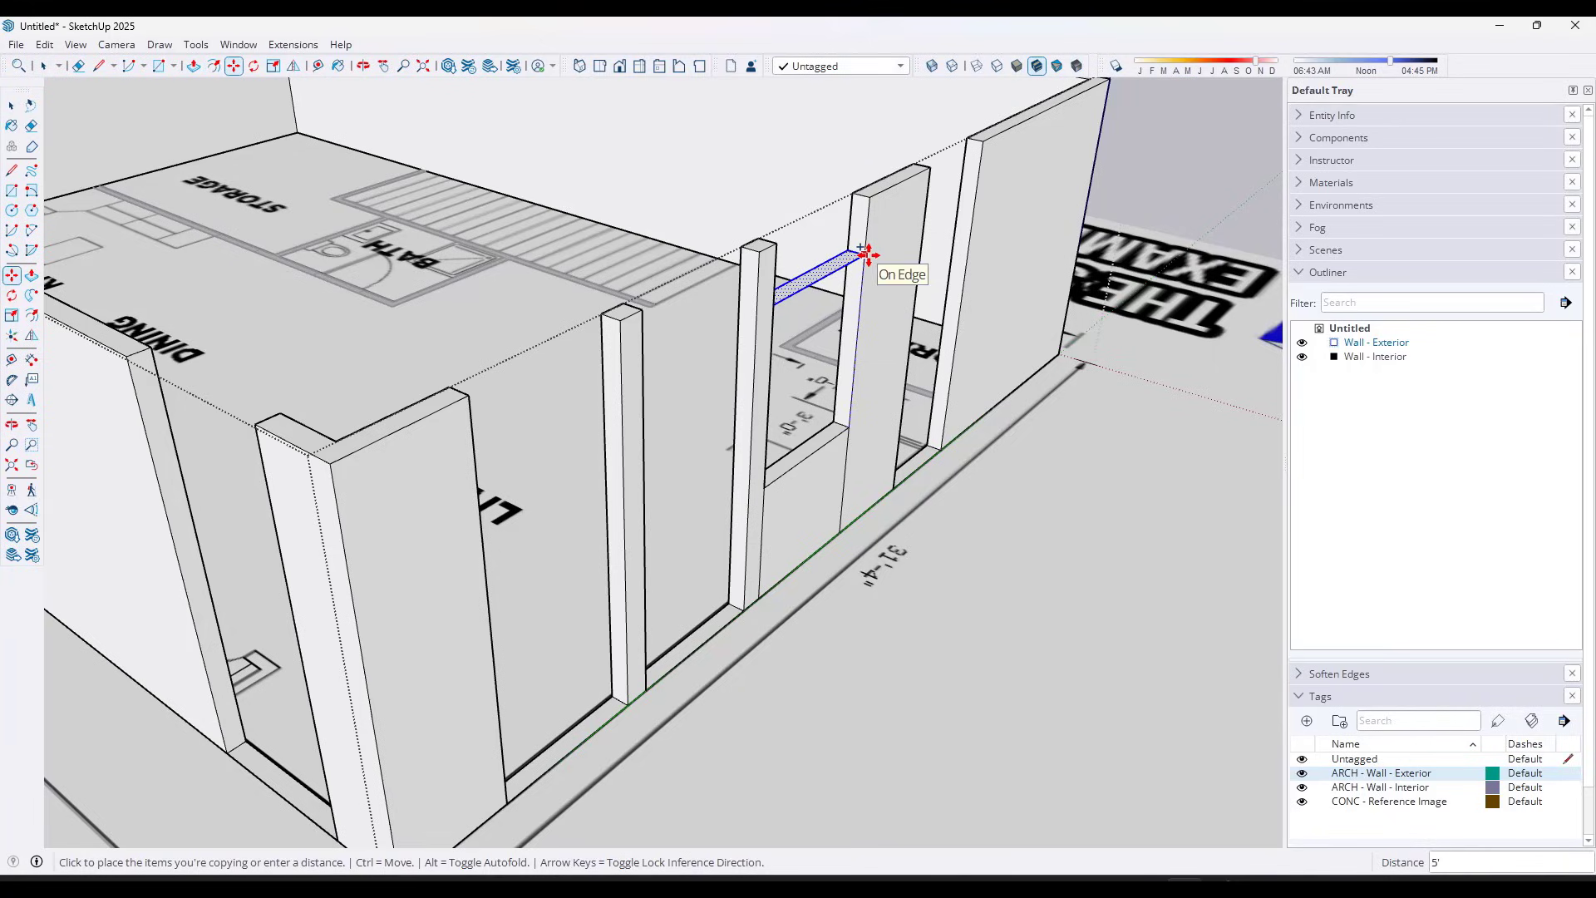
{"action": "key", "text": "Return"}
{"action": "key", "text": "space"}
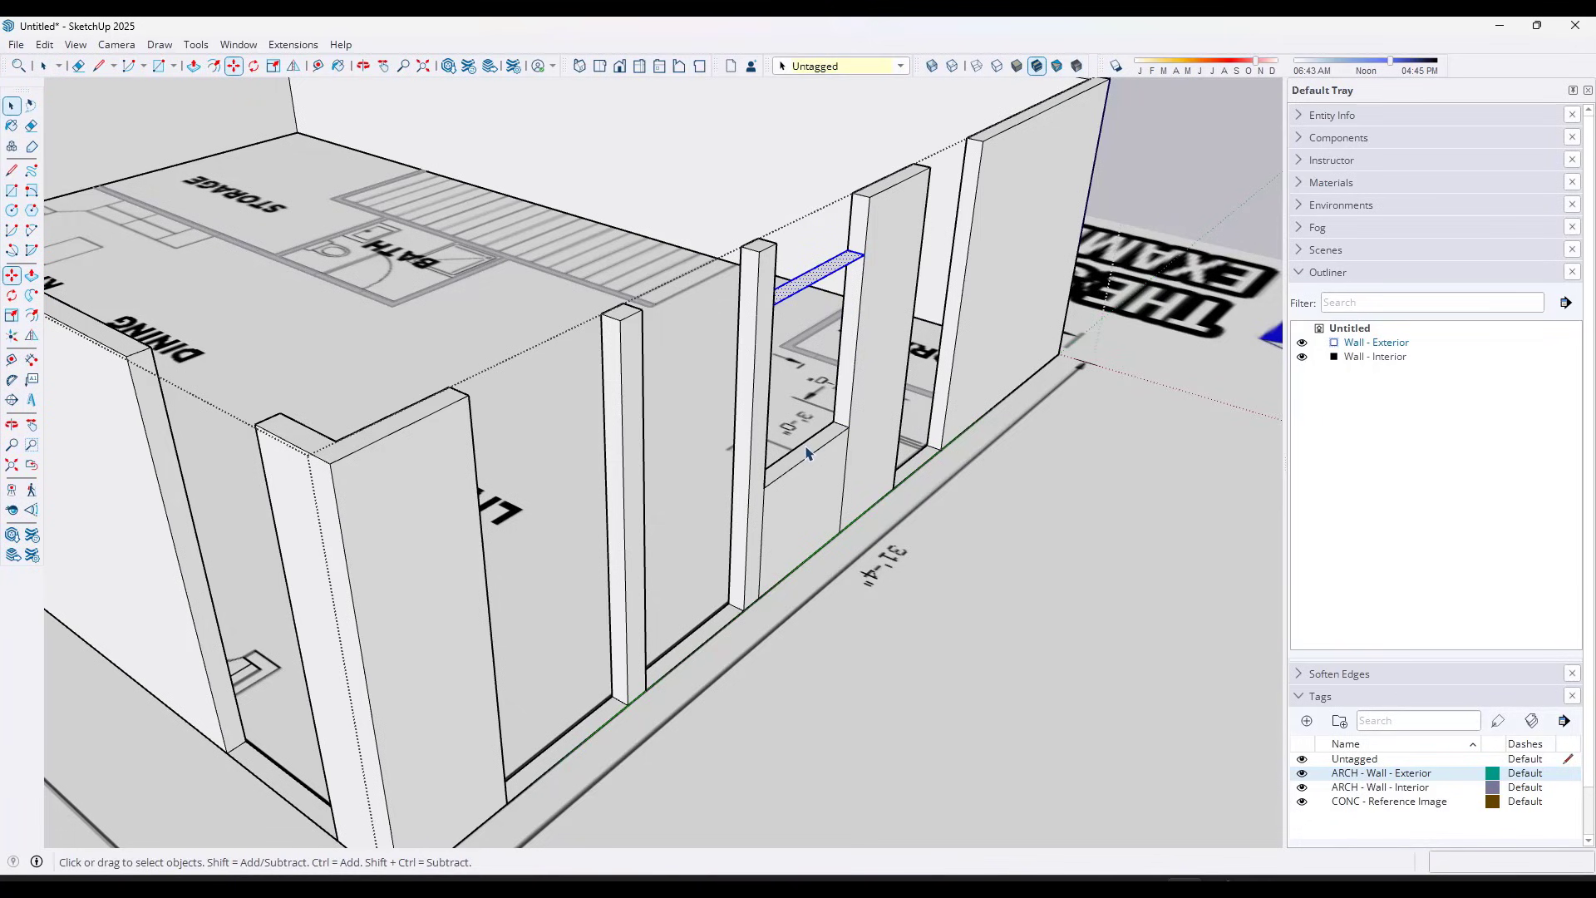
Extrude the copied face up 1'6" to the wall top with Push/Pull to form the window header
{"action": "key", "text": "p"}
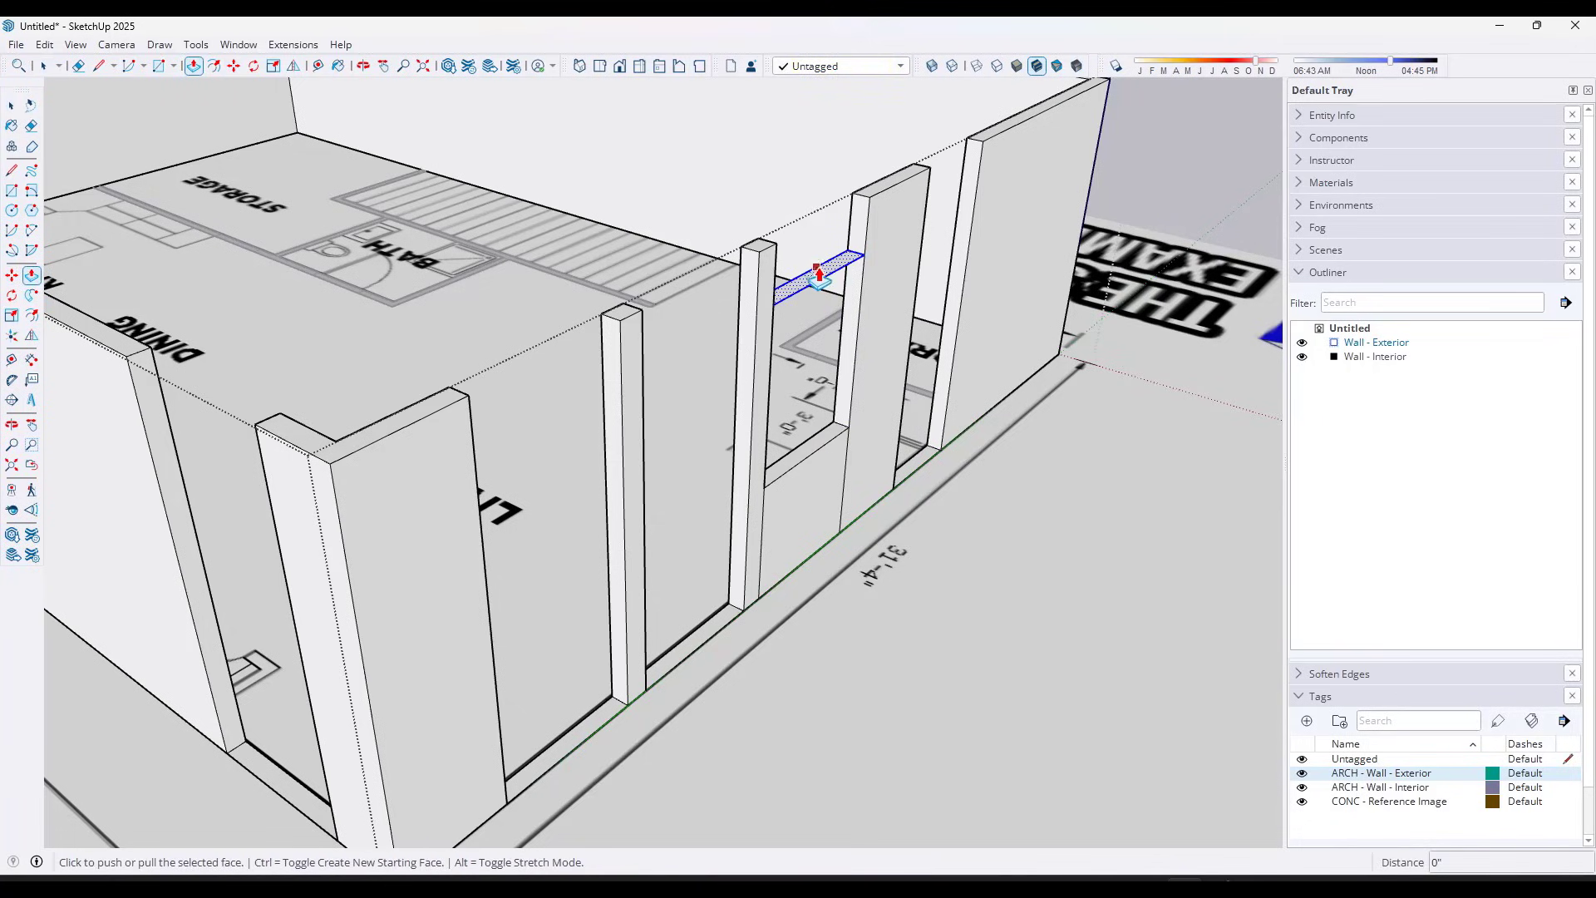
{"action": "left_click", "coordinate": [819, 270]}
{"action": "left_click", "coordinate": [869, 218]}
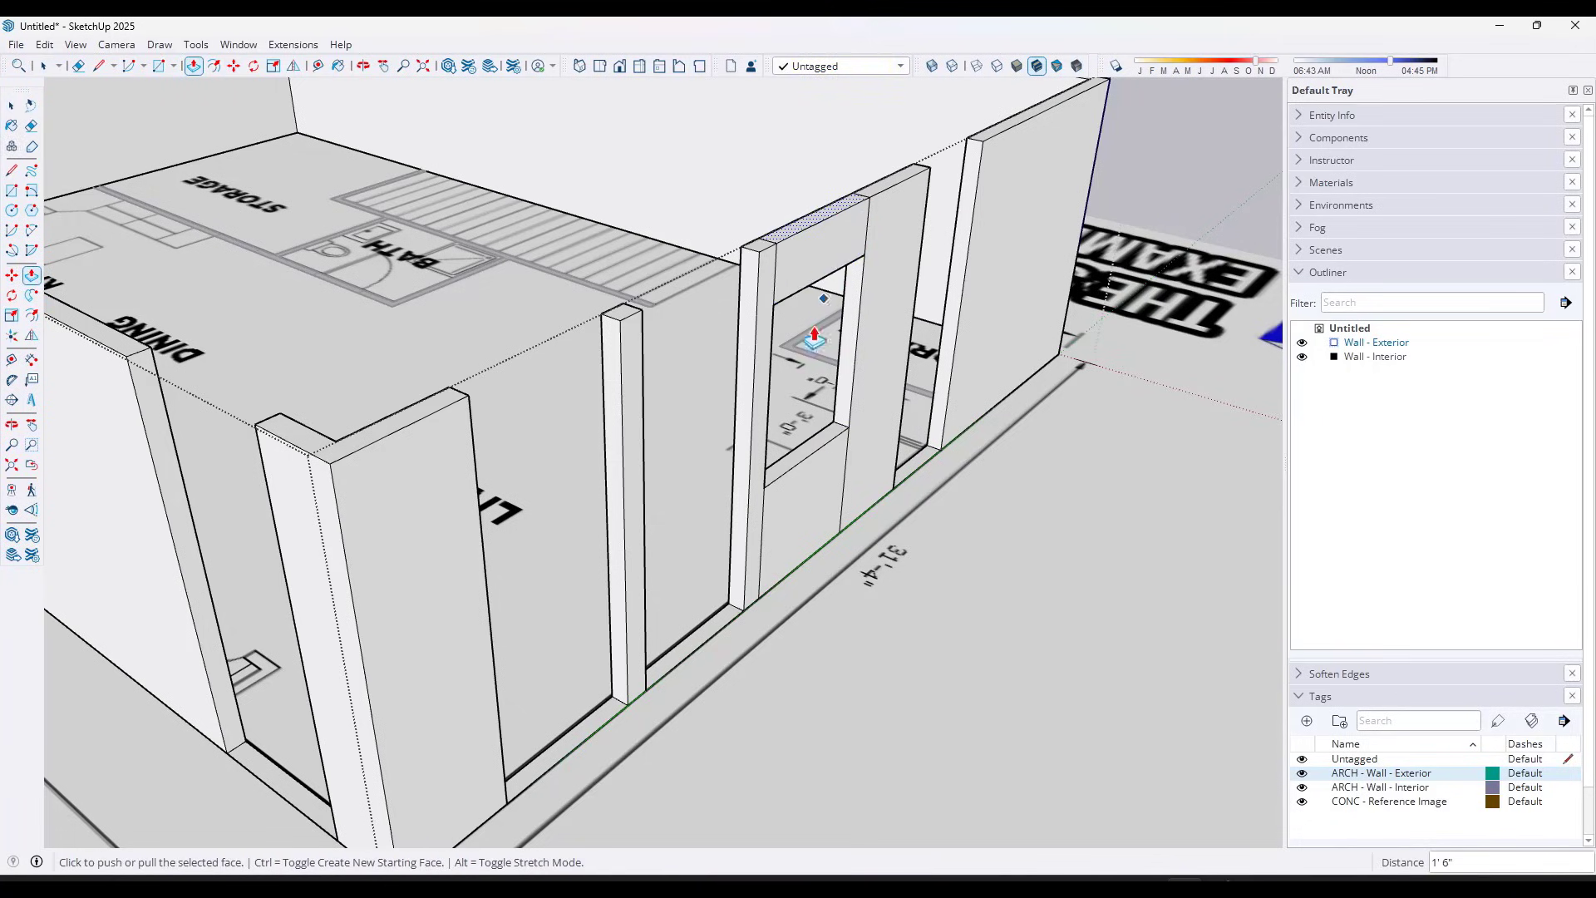
Extrude the wall base in the neighboring window opening up 3'6", matching the finished window's sill height
{"action": "scroll", "coordinate": [790, 440], "scroll_direction": "down", "scroll_amount": 5}
{"action": "scroll", "coordinate": [715, 492], "scroll_direction": "up", "scroll_amount": 5}
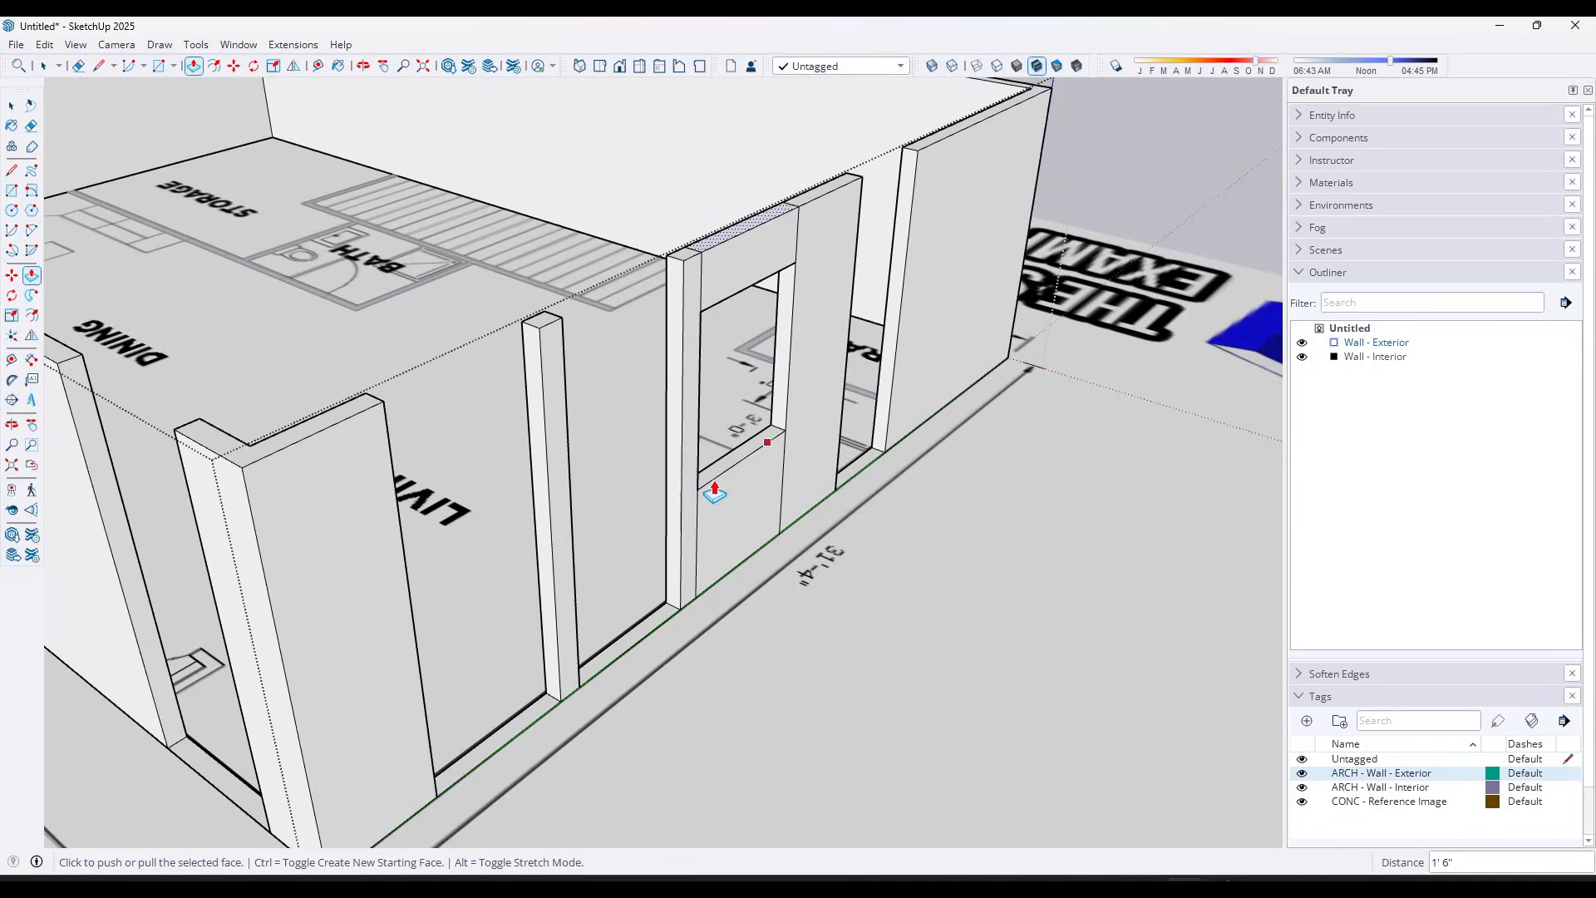
{"action": "left_click", "coordinate": [657, 632]}
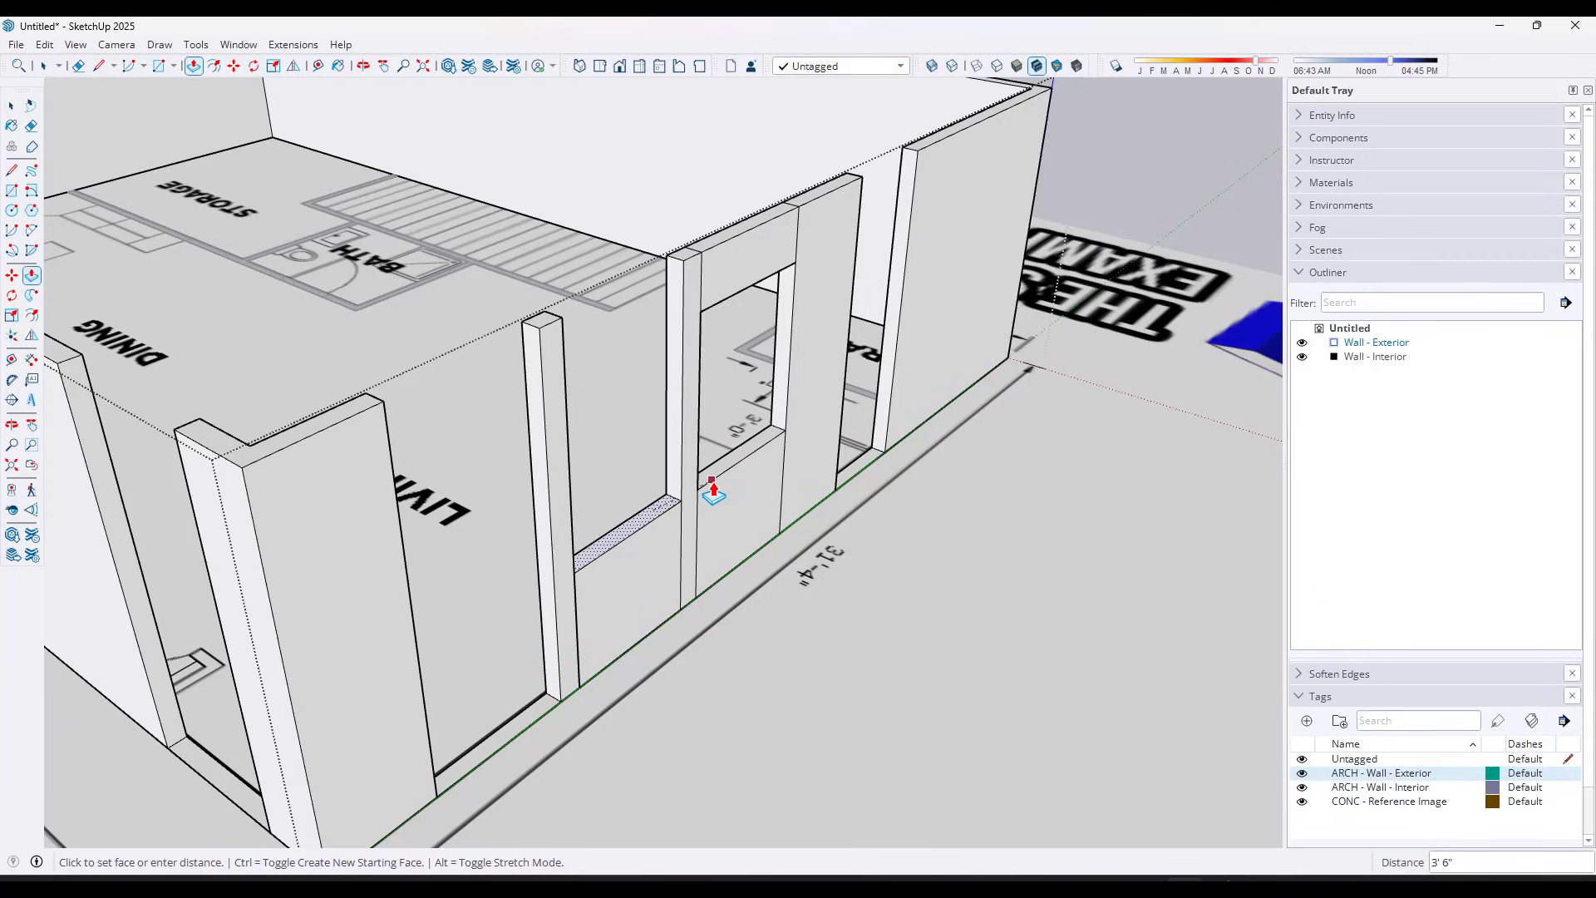
{"action": "left_click", "coordinate": [712, 491]}
Stack two separate Push/Pull extrusions on that sill, 5' up to the header line and 1'6" up to the wall top
{"action": "left_click", "coordinate": [646, 526]}
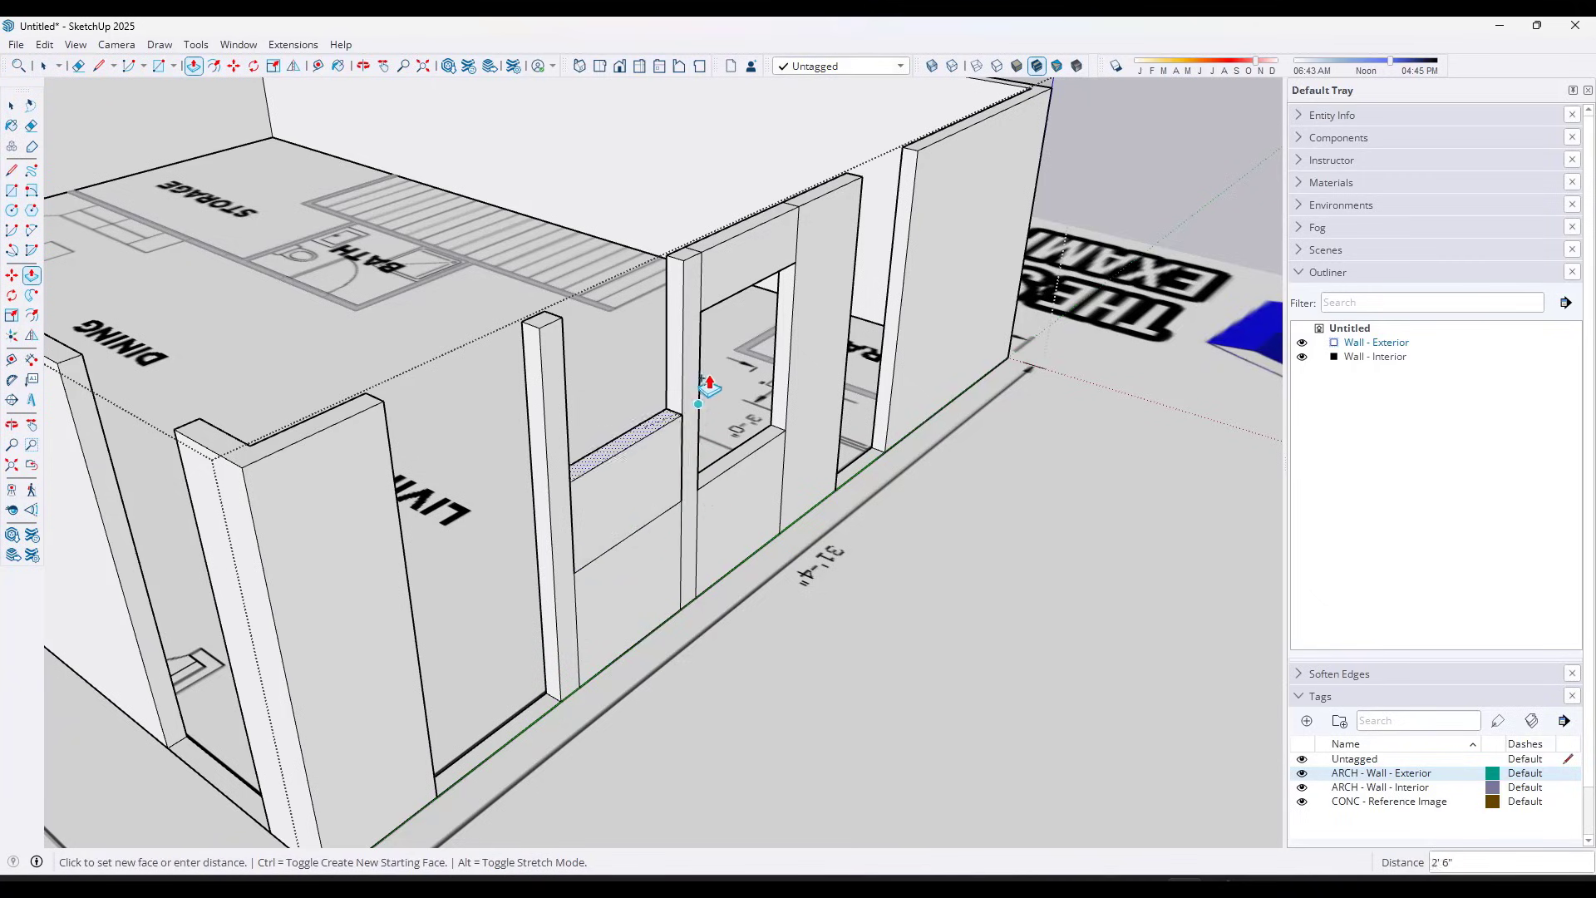
{"action": "left_click", "coordinate": [698, 322]}
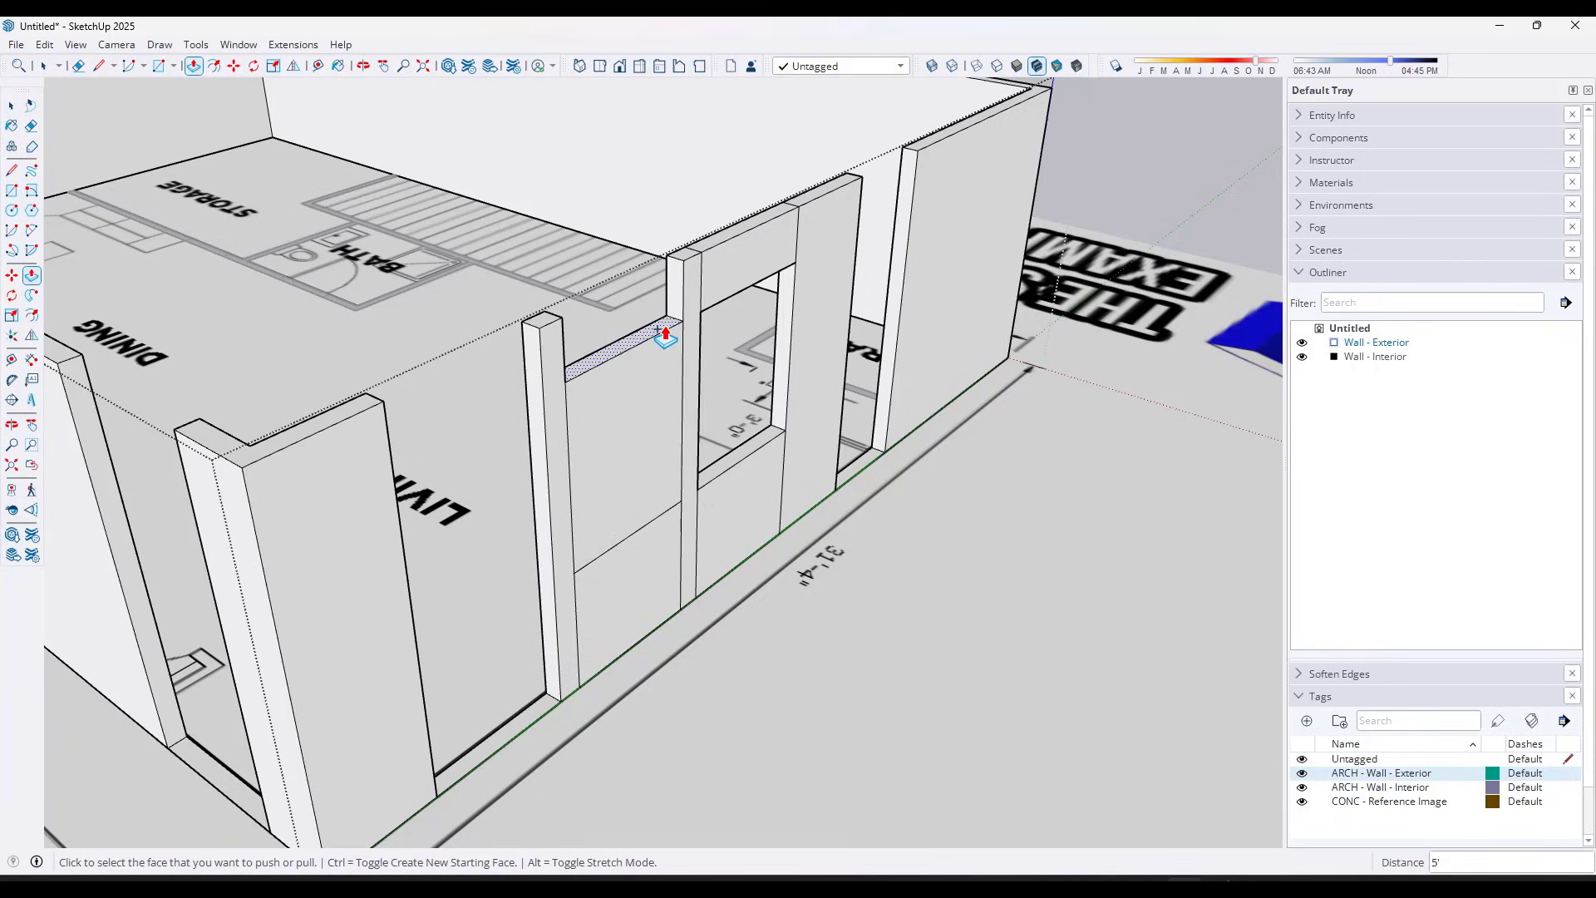
{"action": "left_click", "coordinate": [665, 335]}
{"action": "left_click", "coordinate": [682, 276]}
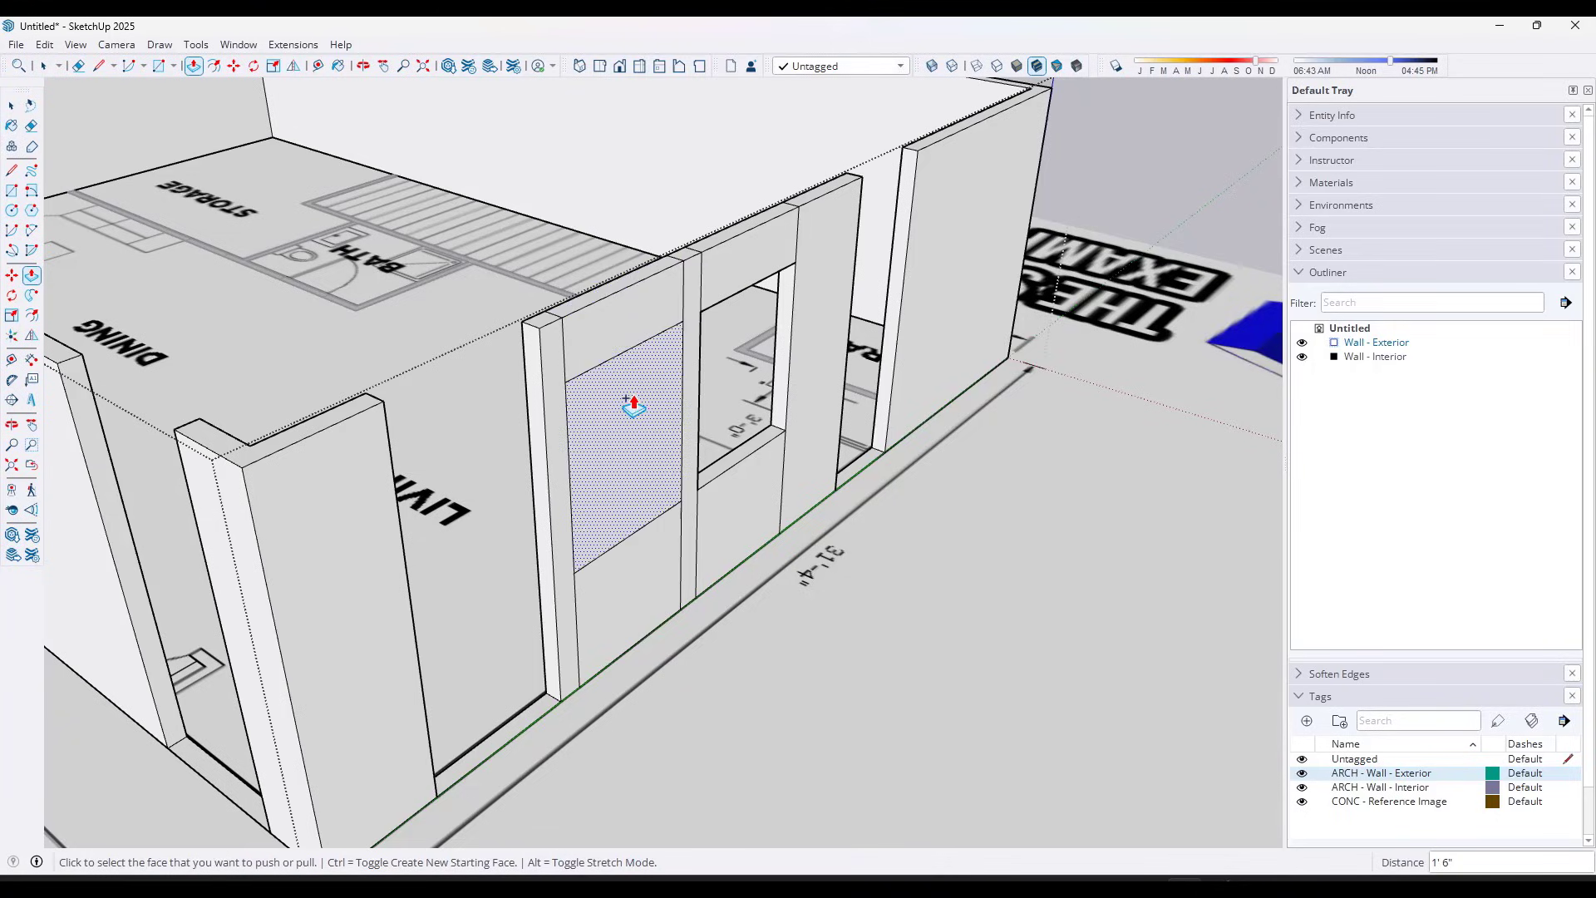
Push the 5' middle panel 6" through the wall to open the window, and reverse the sill's top face
{"action": "left_click", "coordinate": [634, 417]}
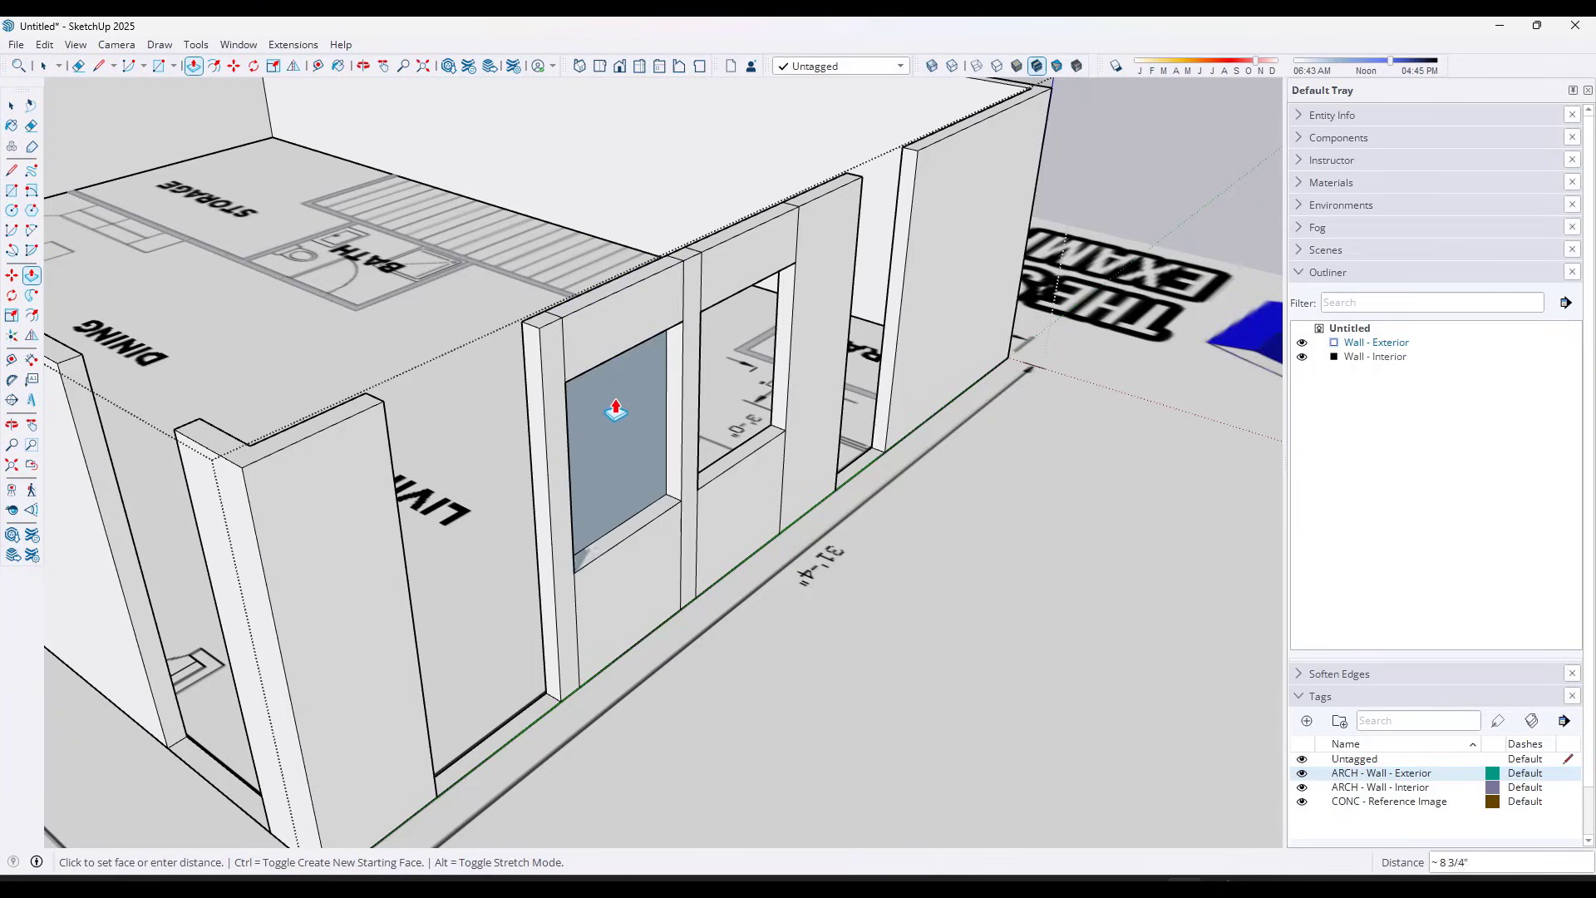
{"action": "left_click", "coordinate": [607, 397]}
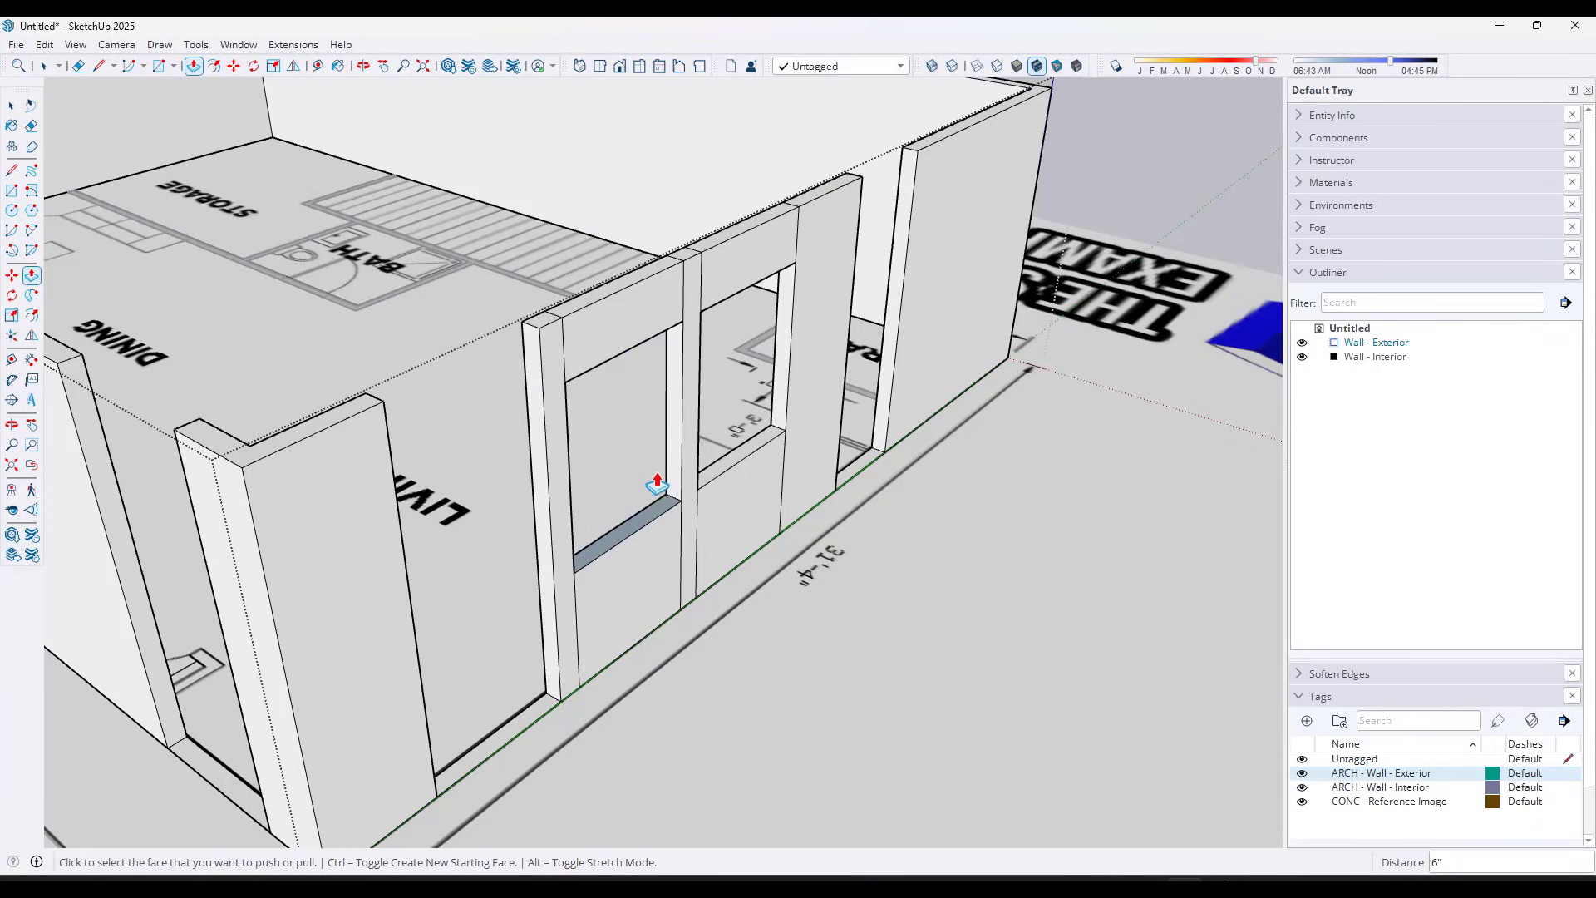
{"action": "key", "text": "space"}
{"action": "middle_click_drag", "start_coordinate": [657, 485], "coordinate": [637, 528]}
{"action": "right_click", "coordinate": [638, 528]}
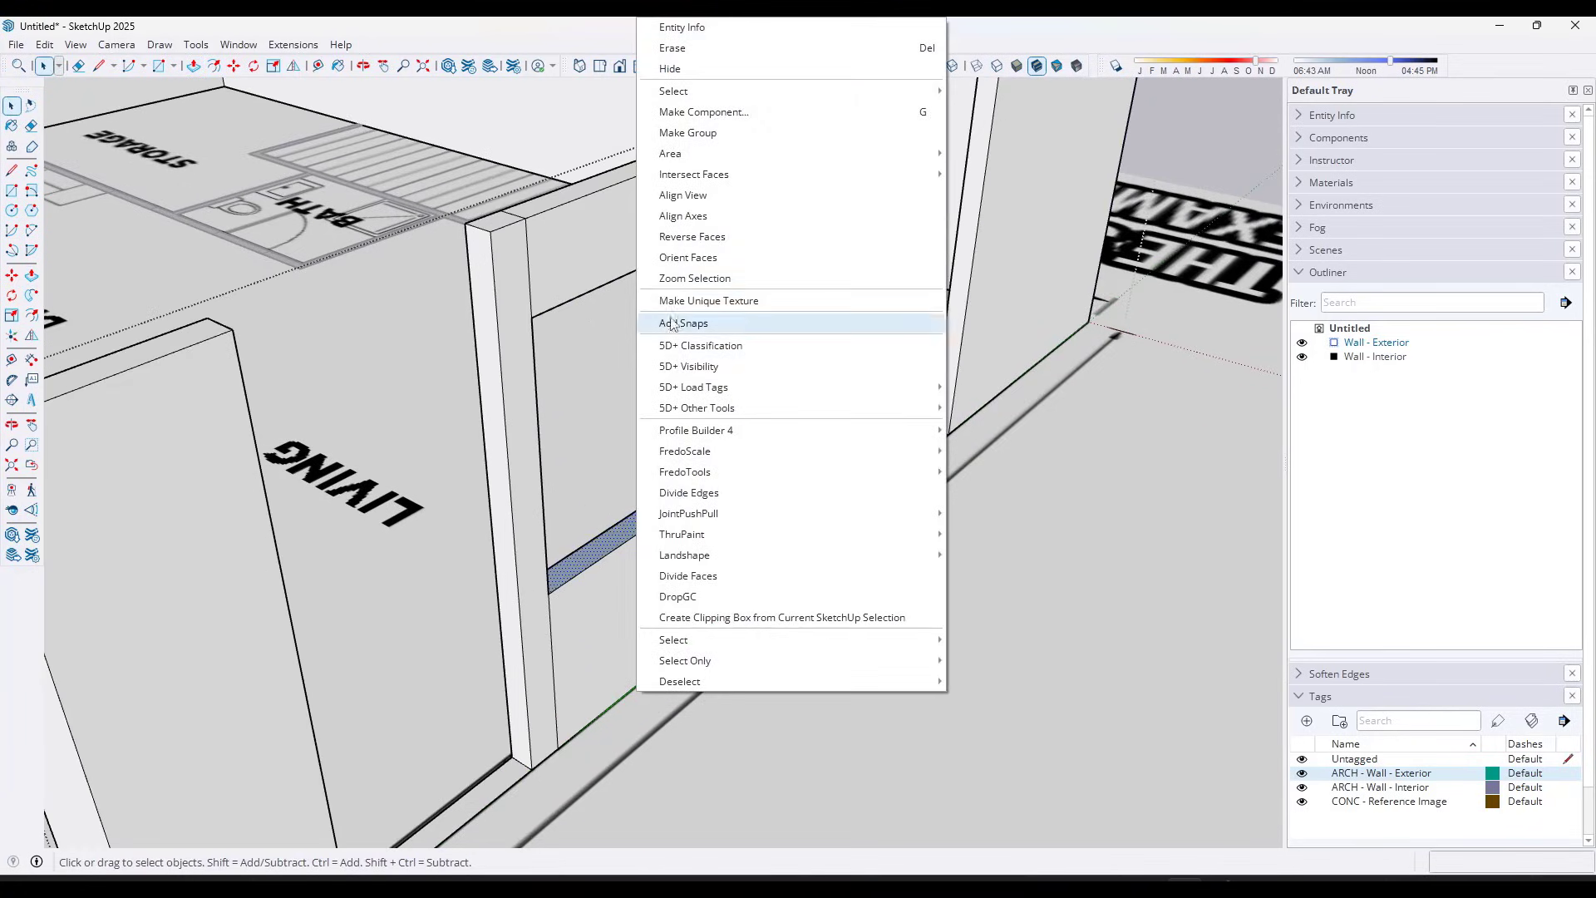
{"action": "left_click", "coordinate": [701, 238]}
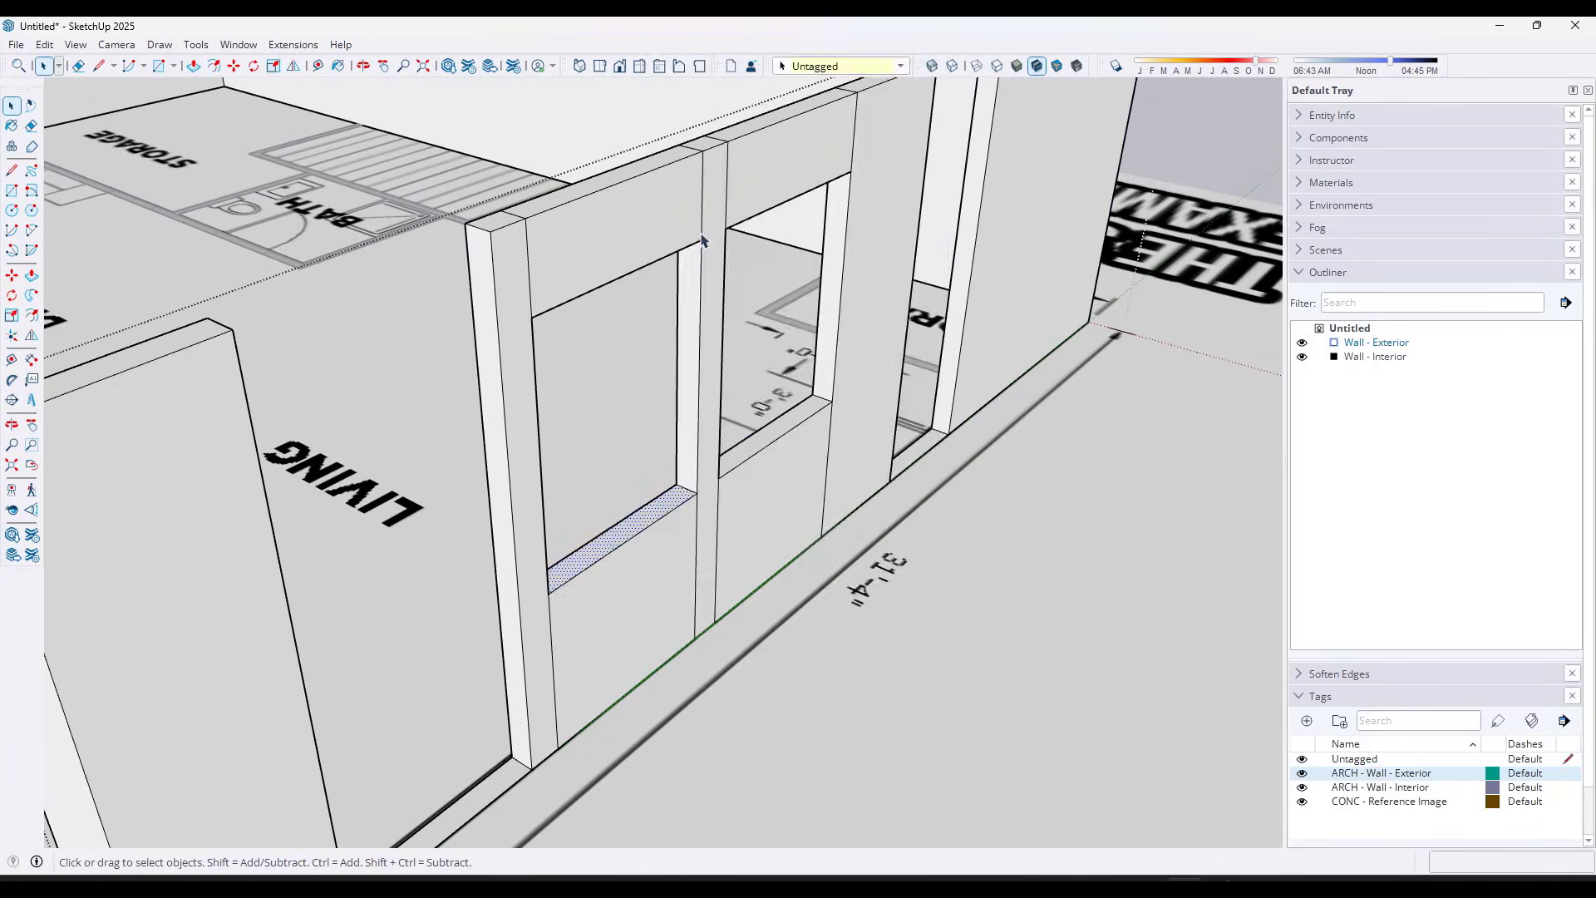
Extrude the wall base in the opening nearest the living room corner on the 31'-4" side up 3'6"
{"action": "scroll", "coordinate": [609, 556], "scroll_direction": "down", "scroll_amount": 5}
{"action": "middle_click_drag", "start_coordinate": [832, 420], "coordinate": [706, 541]}
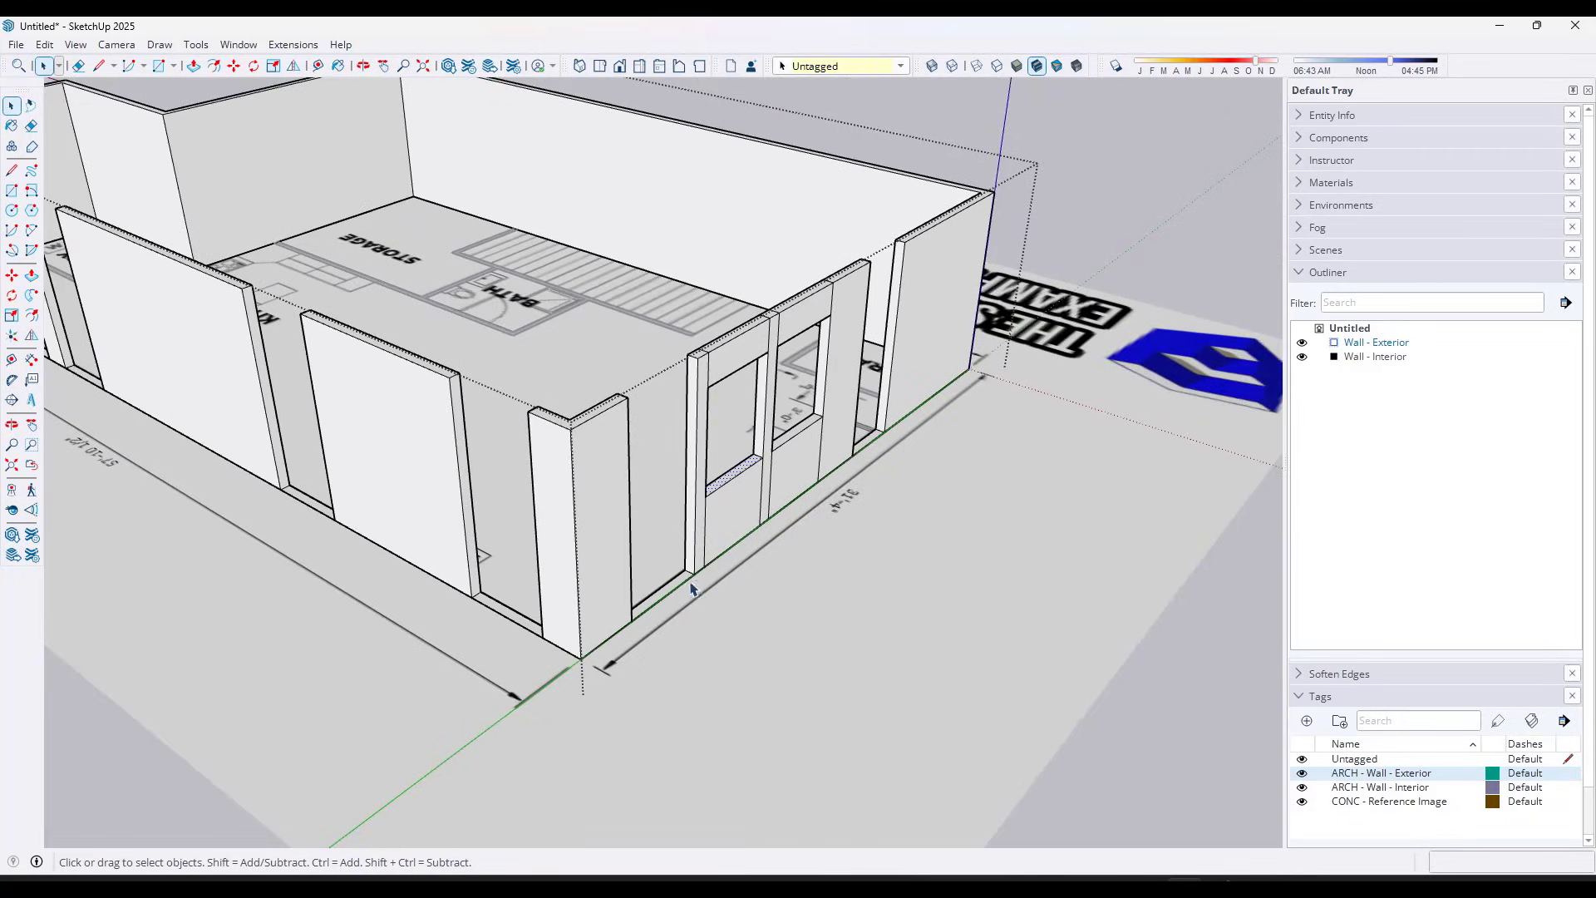
{"action": "scroll", "coordinate": [675, 598], "scroll_direction": "up", "scroll_amount": 3}
{"action": "scroll", "coordinate": [676, 598], "scroll_direction": "up", "scroll_amount": 1}
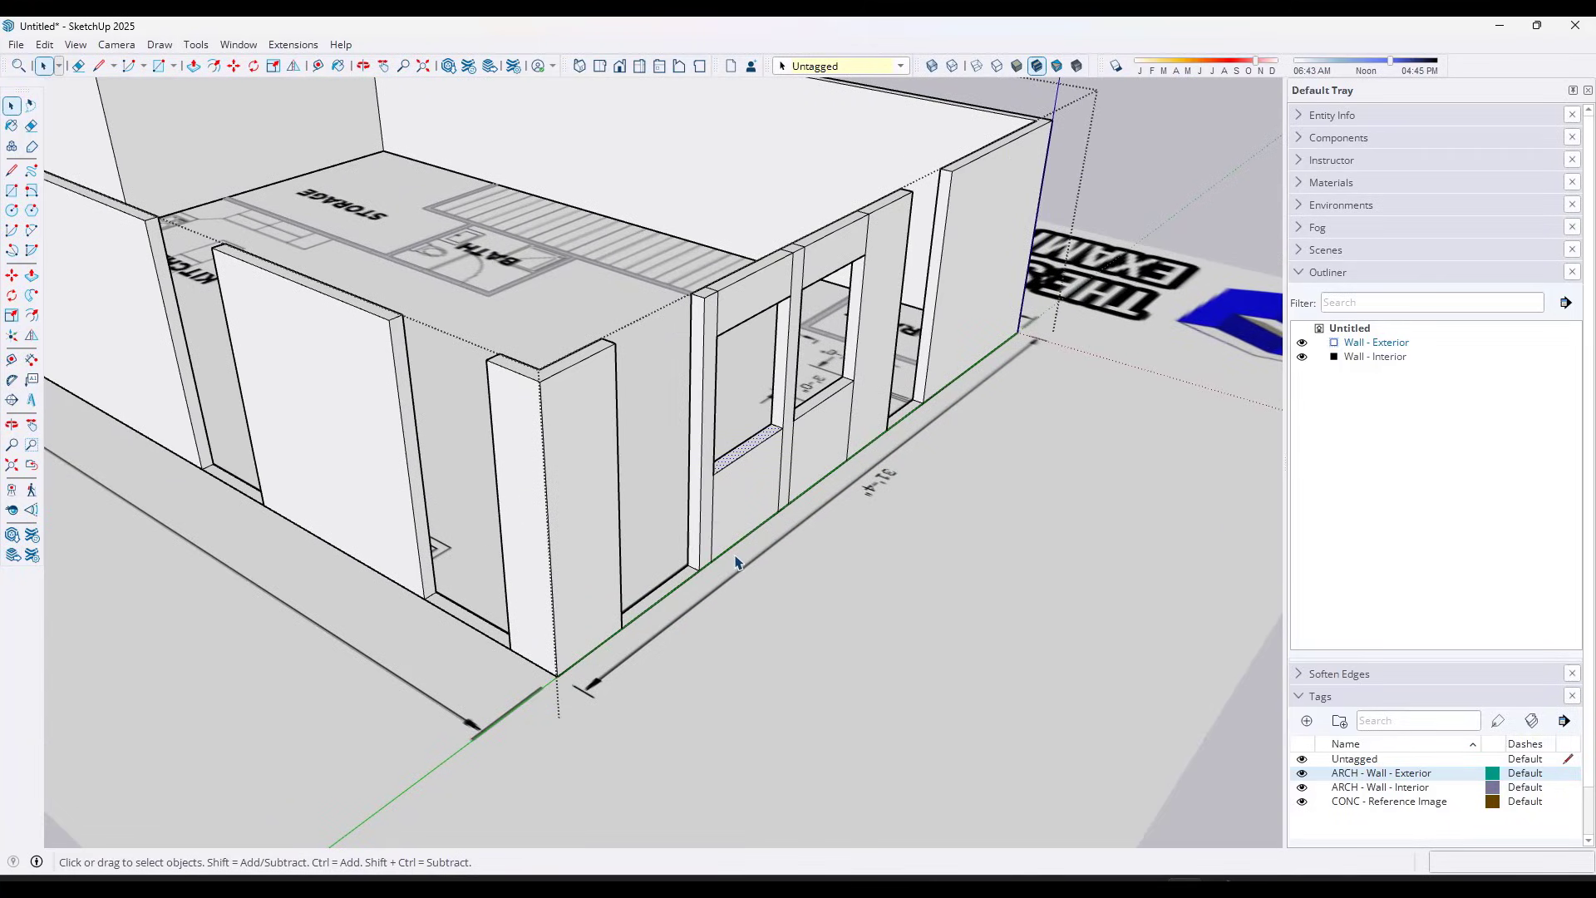
{"action": "key", "text": "p"}
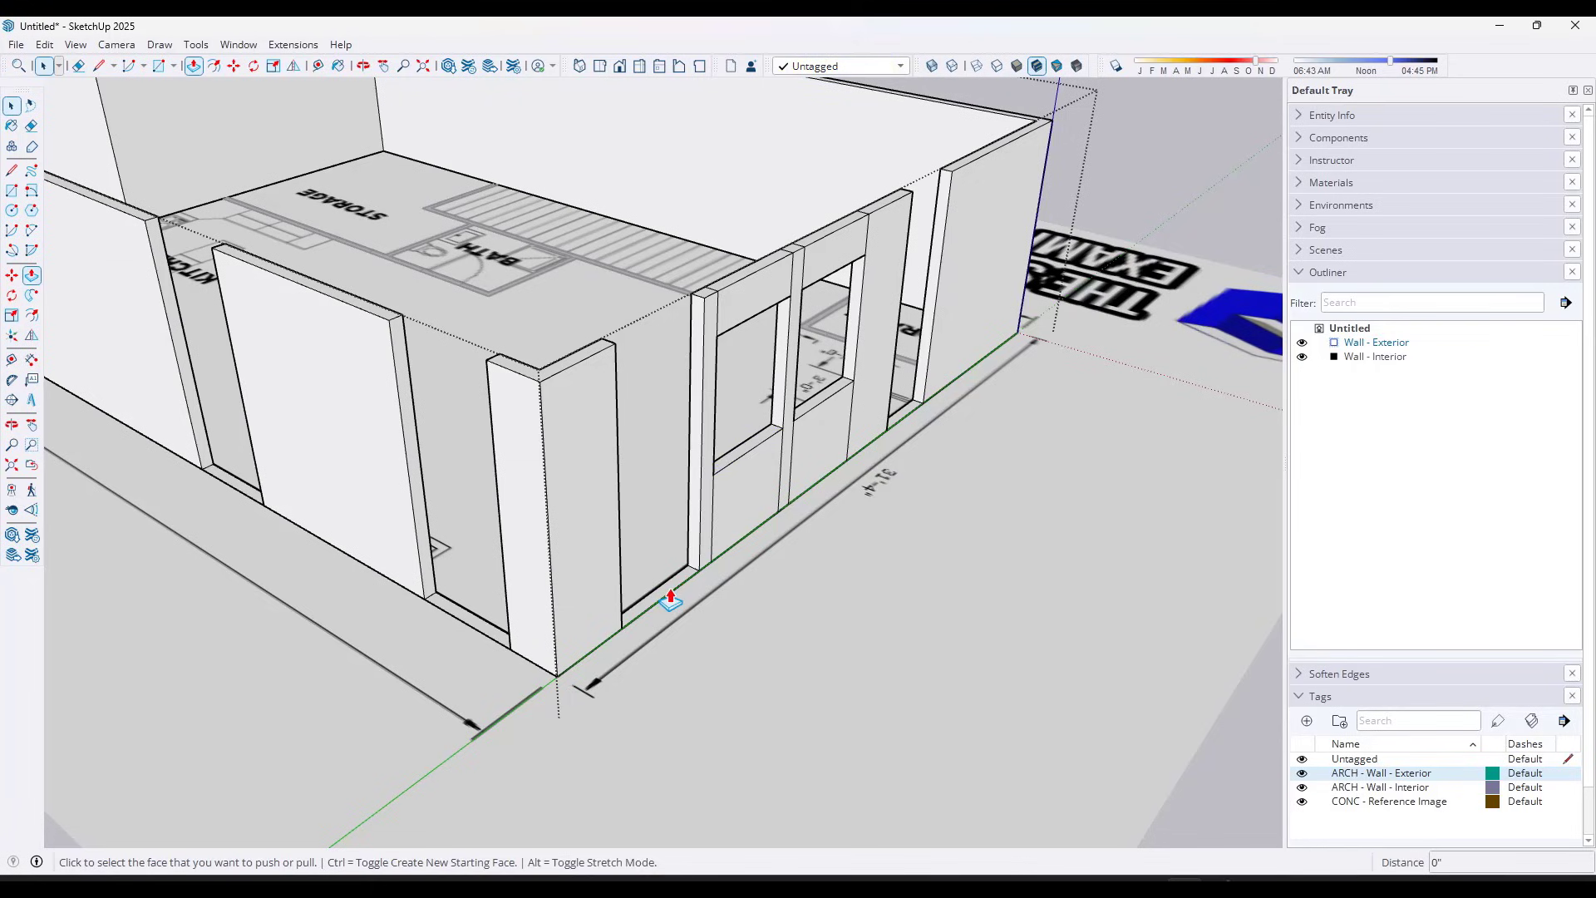
{"action": "left_click", "coordinate": [674, 595]}
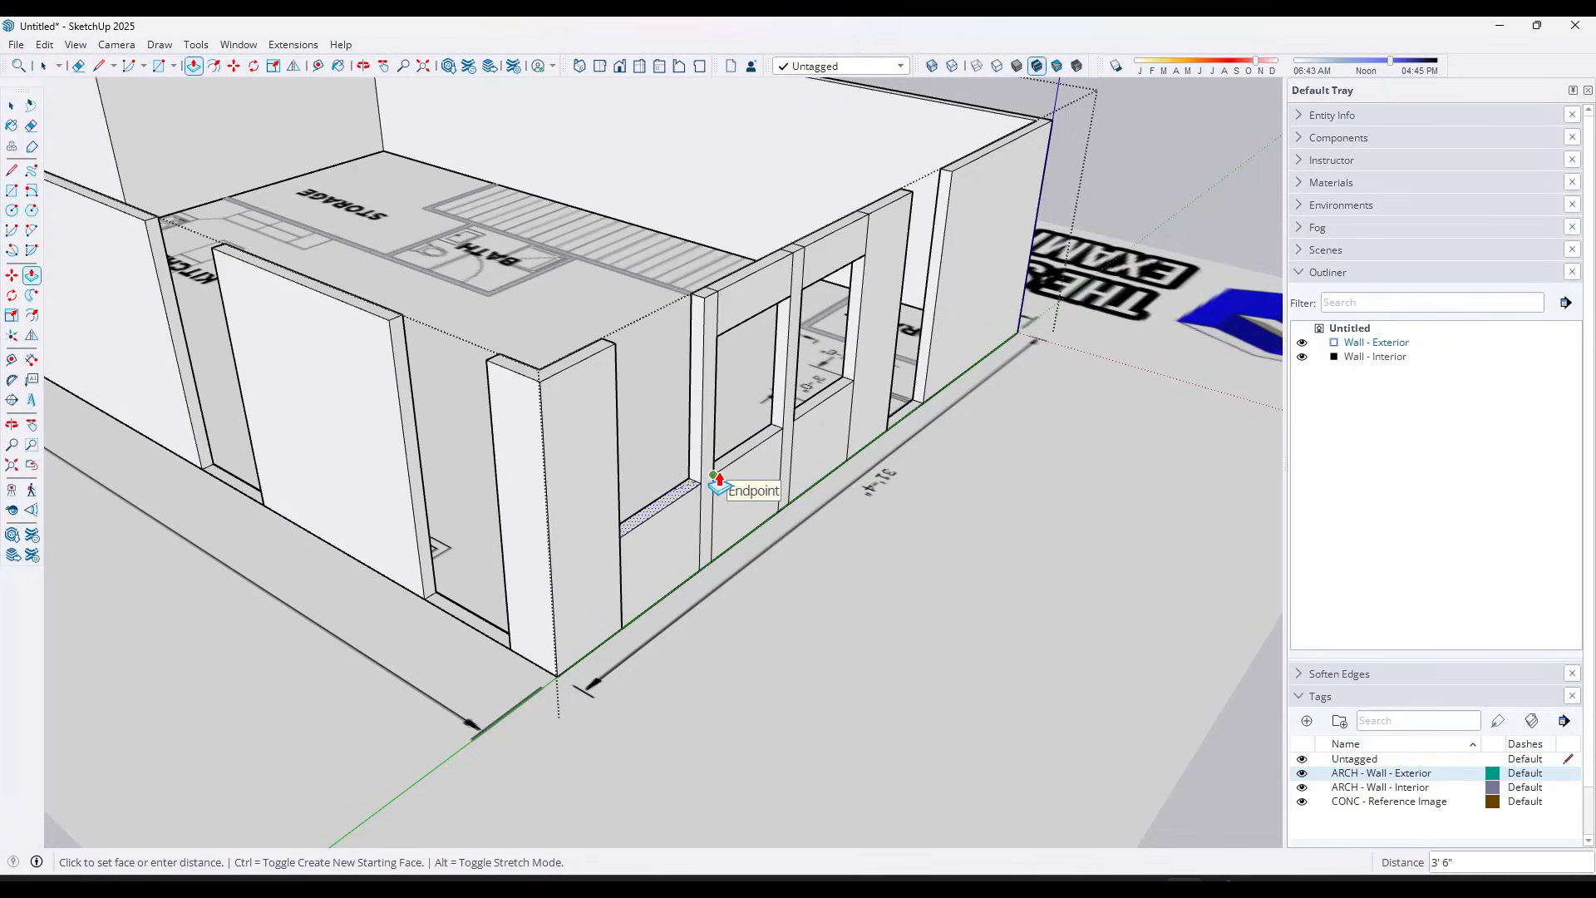
{"action": "left_click", "coordinate": [711, 499]}
Repeat the 3'6" sill extrusion in the window openings along the 57'-10 1/2" side
{"action": "double_click", "coordinate": [498, 638]}
{"action": "scroll", "coordinate": [456, 528], "scroll_direction": "down", "scroll_amount": 5}
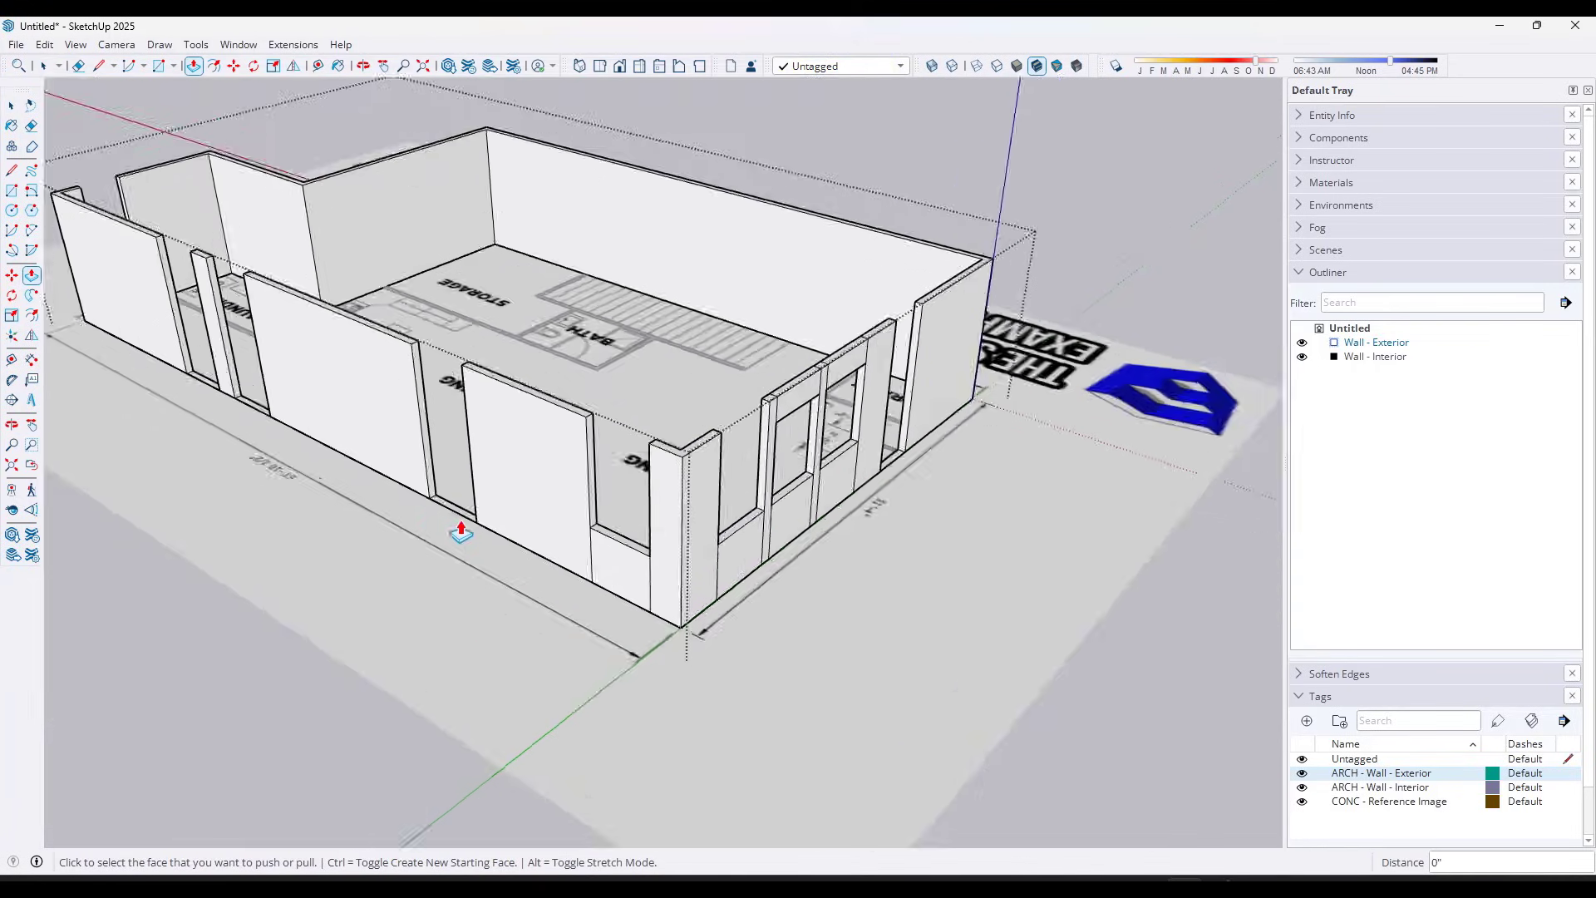
{"action": "scroll", "coordinate": [456, 520], "scroll_direction": "up", "scroll_amount": 4}
{"action": "scroll", "coordinate": [711, 533], "scroll_direction": "down", "scroll_amount": 1}
{"action": "scroll", "coordinate": [374, 391], "scroll_direction": "up", "scroll_amount": 5}
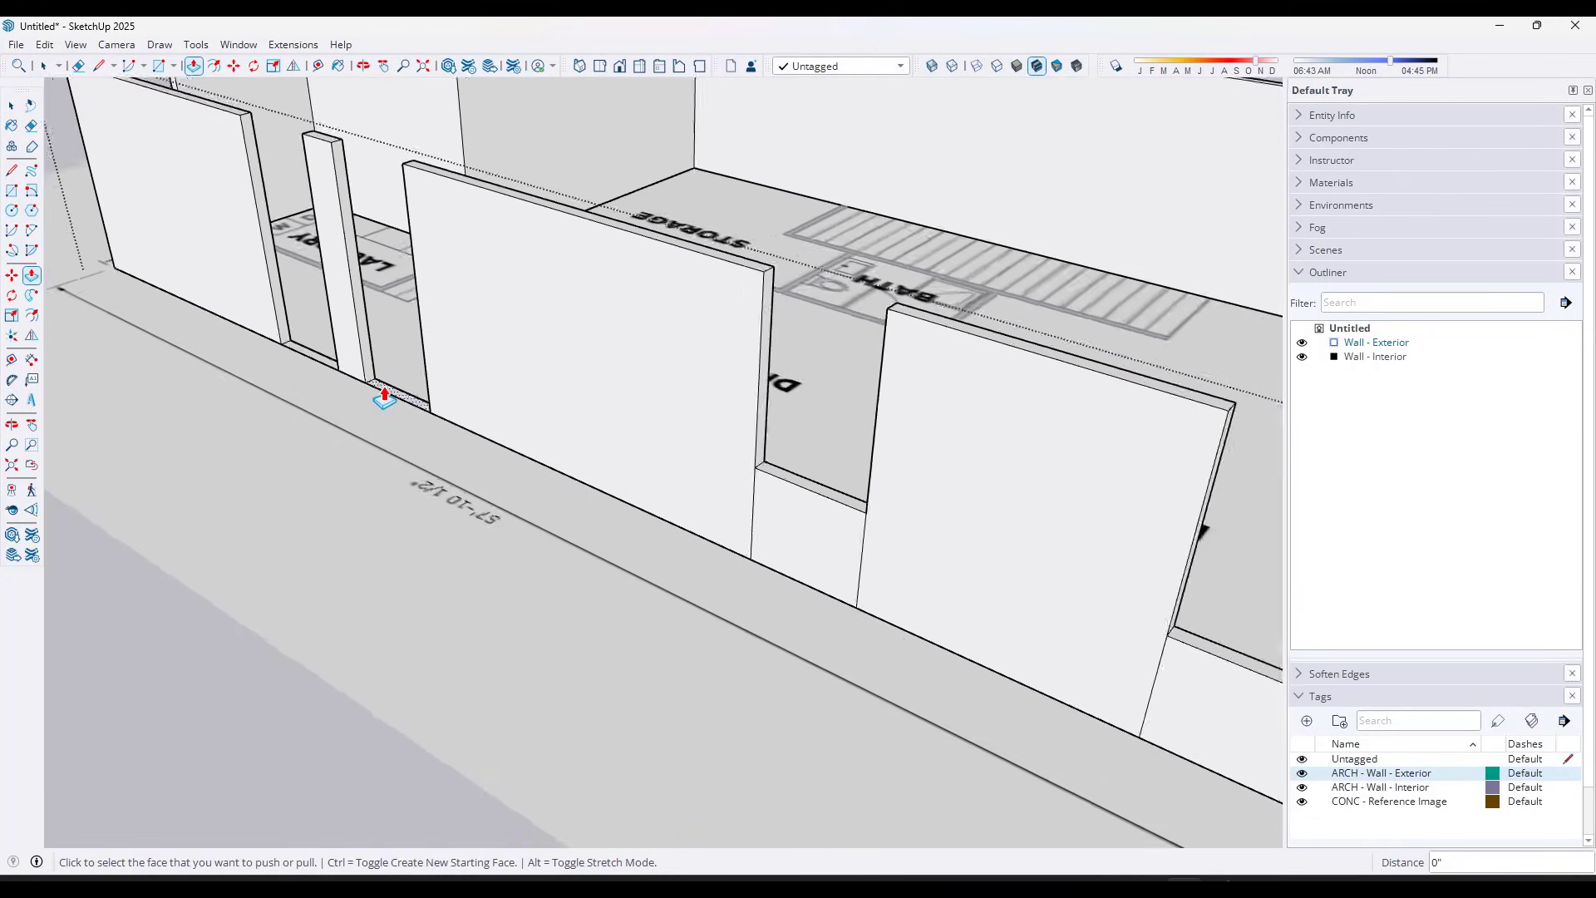
{"action": "scroll", "coordinate": [385, 399], "scroll_direction": "up", "scroll_amount": 1}
{"action": "scroll", "coordinate": [723, 510], "scroll_direction": "down", "scroll_amount": 4}
{"action": "scroll", "coordinate": [485, 398], "scroll_direction": "up", "scroll_amount": 4}
{"action": "scroll", "coordinate": [484, 398], "scroll_direction": "down", "scroll_amount": 4}
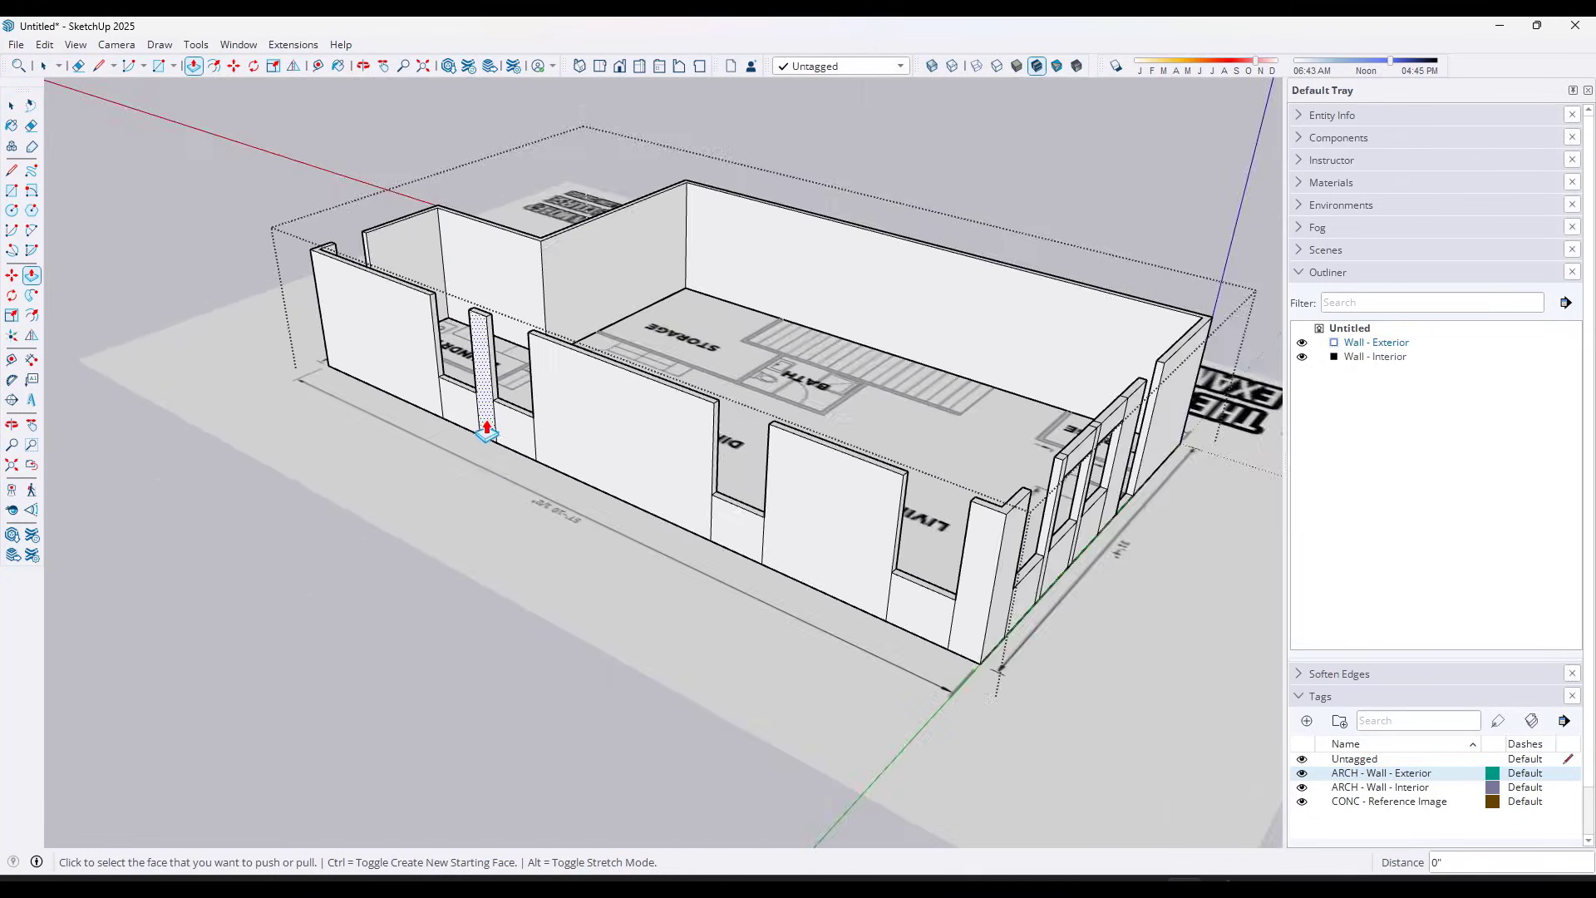
Copy the sill top faces of all window openings still lacking headers up 5' together, matching the finished windows' header height
{"action": "scroll", "coordinate": [467, 420], "scroll_direction": "up", "scroll_amount": 5}
{"action": "middle_click_drag", "start_coordinate": [450, 396], "coordinate": [443, 451]}
{"action": "key", "text": "space"}
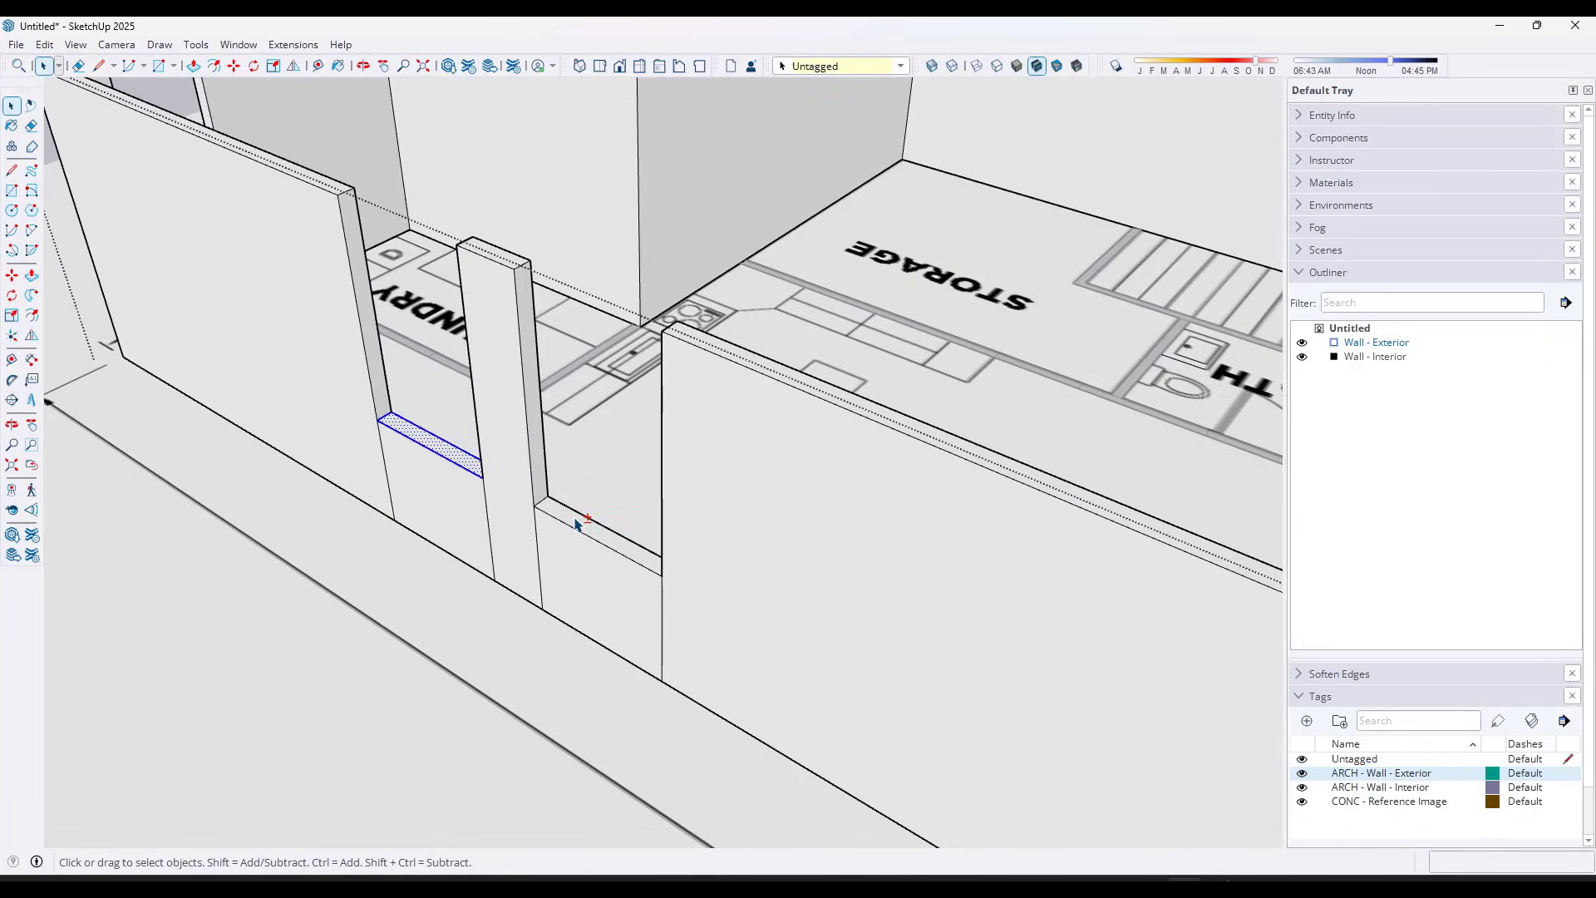
{"action": "scroll", "coordinate": [576, 524], "scroll_direction": "down", "scroll_amount": 4}
{"action": "scroll", "coordinate": [641, 606], "scroll_direction": "up", "scroll_amount": 5}
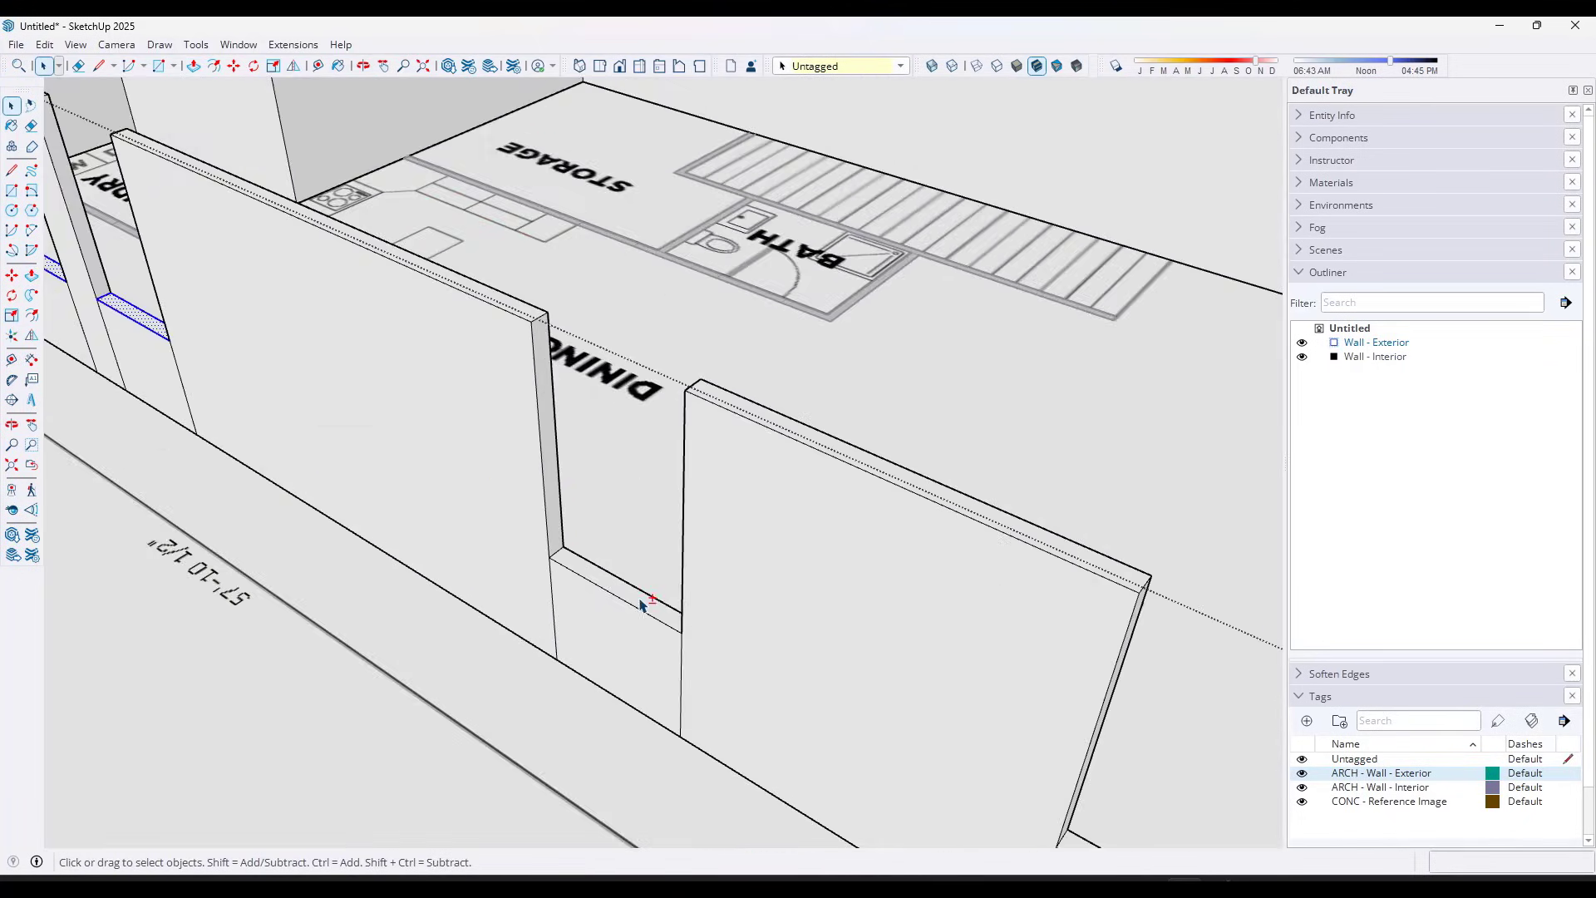
{"action": "scroll", "coordinate": [641, 605], "scroll_direction": "down", "scroll_amount": 5}
{"action": "middle_click_drag", "start_coordinate": [641, 605], "coordinate": [592, 637]}
{"action": "scroll", "coordinate": [590, 638], "scroll_direction": "up", "scroll_amount": 5}
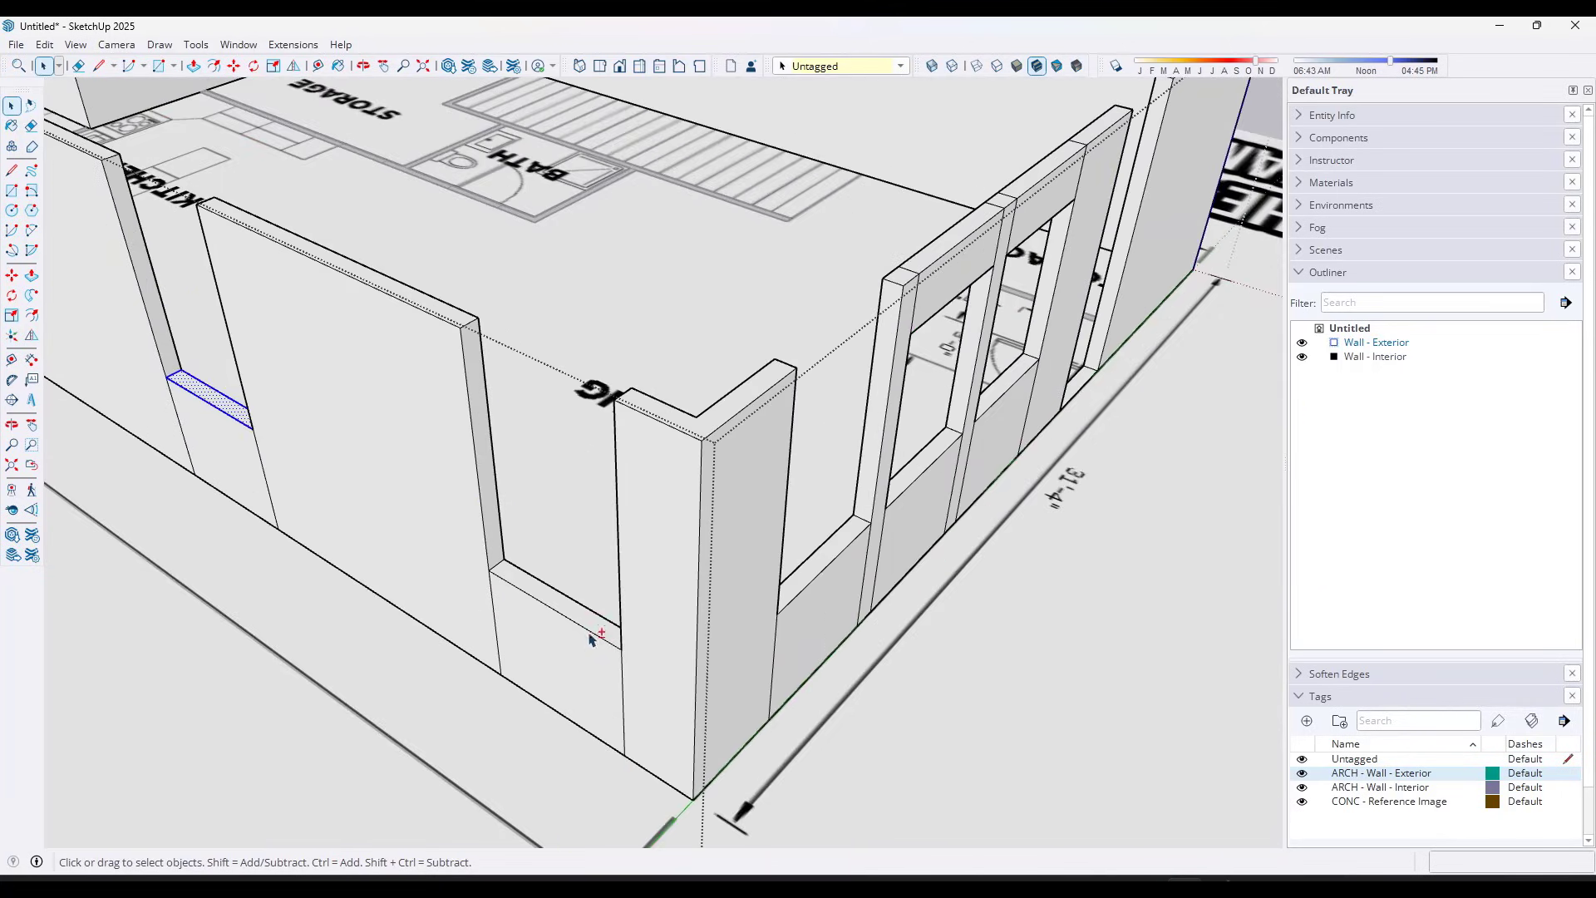
{"action": "left_click", "coordinate": [590, 626], "text": "shift"}
{"action": "left_click", "coordinate": [824, 565], "text": "shift"}
{"action": "left_click", "coordinate": [923, 470], "text": "shift"}
{"action": "left_click", "coordinate": [1012, 382], "text": "shift"}
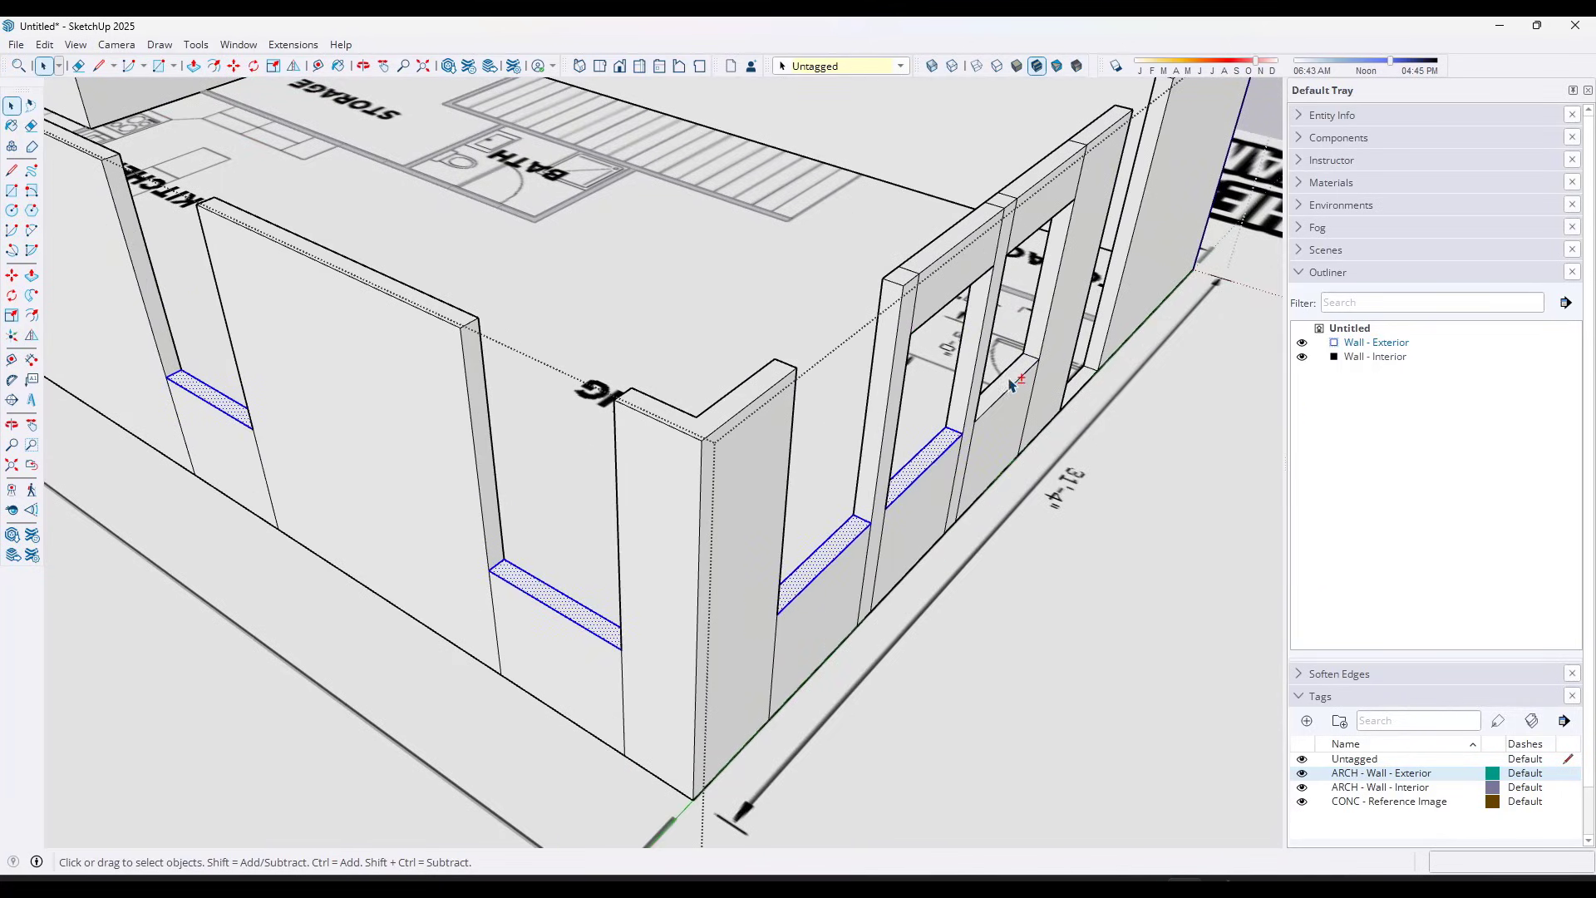
{"action": "middle_click_drag", "start_coordinate": [429, 757], "coordinate": [845, 480]}
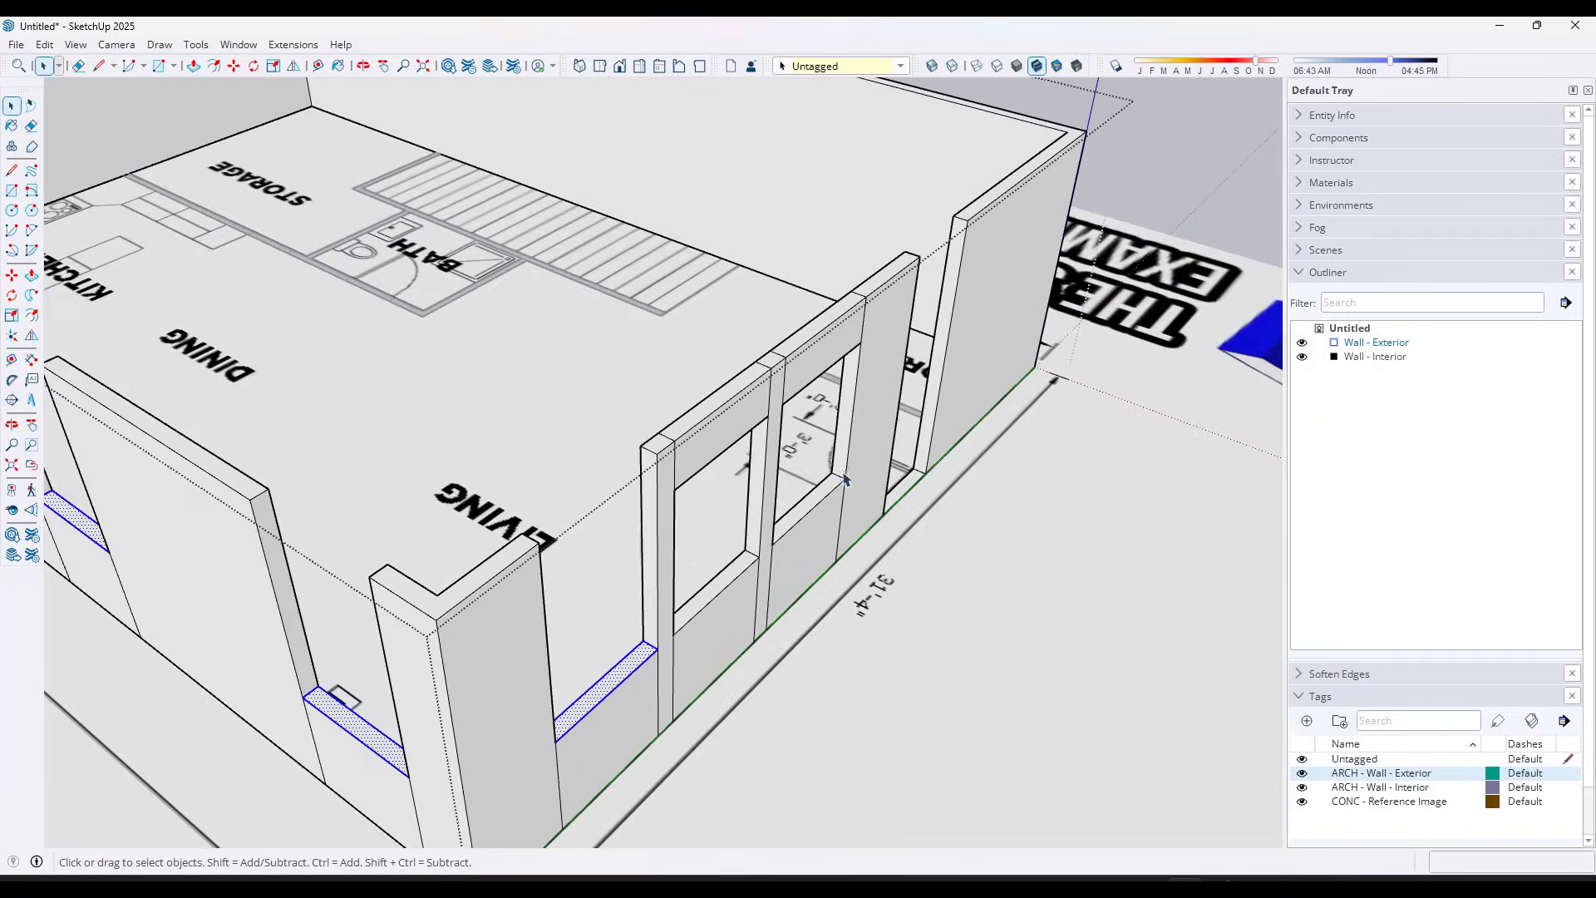
{"action": "middle_click_drag", "start_coordinate": [668, 572], "coordinate": [709, 453]}
{"action": "key", "text": "m"}
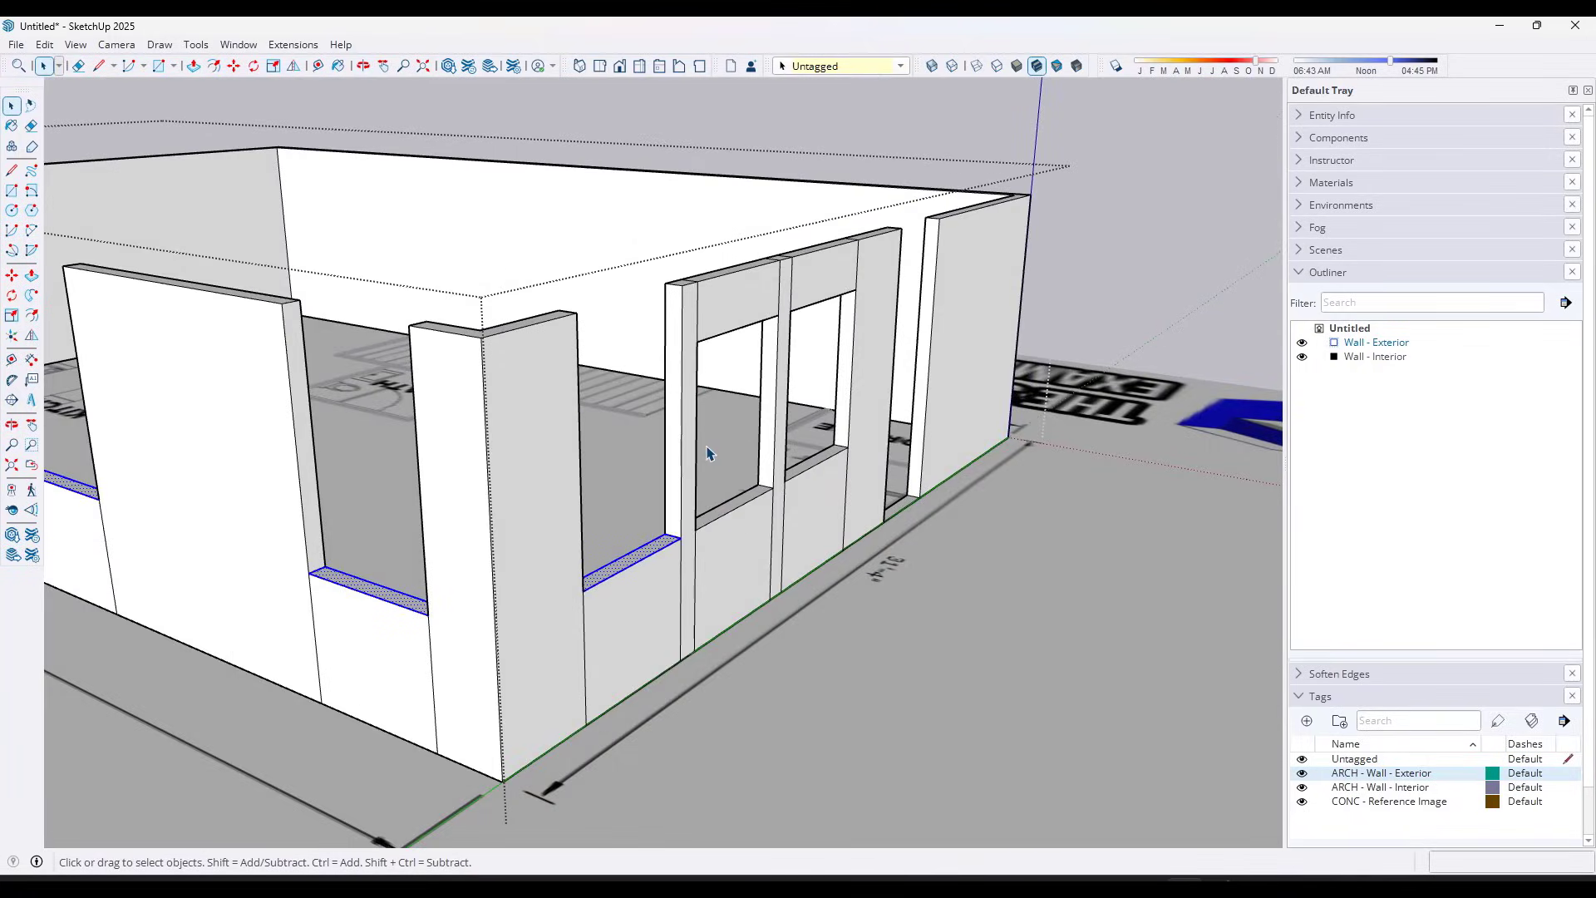
{"action": "left_click", "coordinate": [681, 539]}
{"action": "key", "text": "ctrl"}
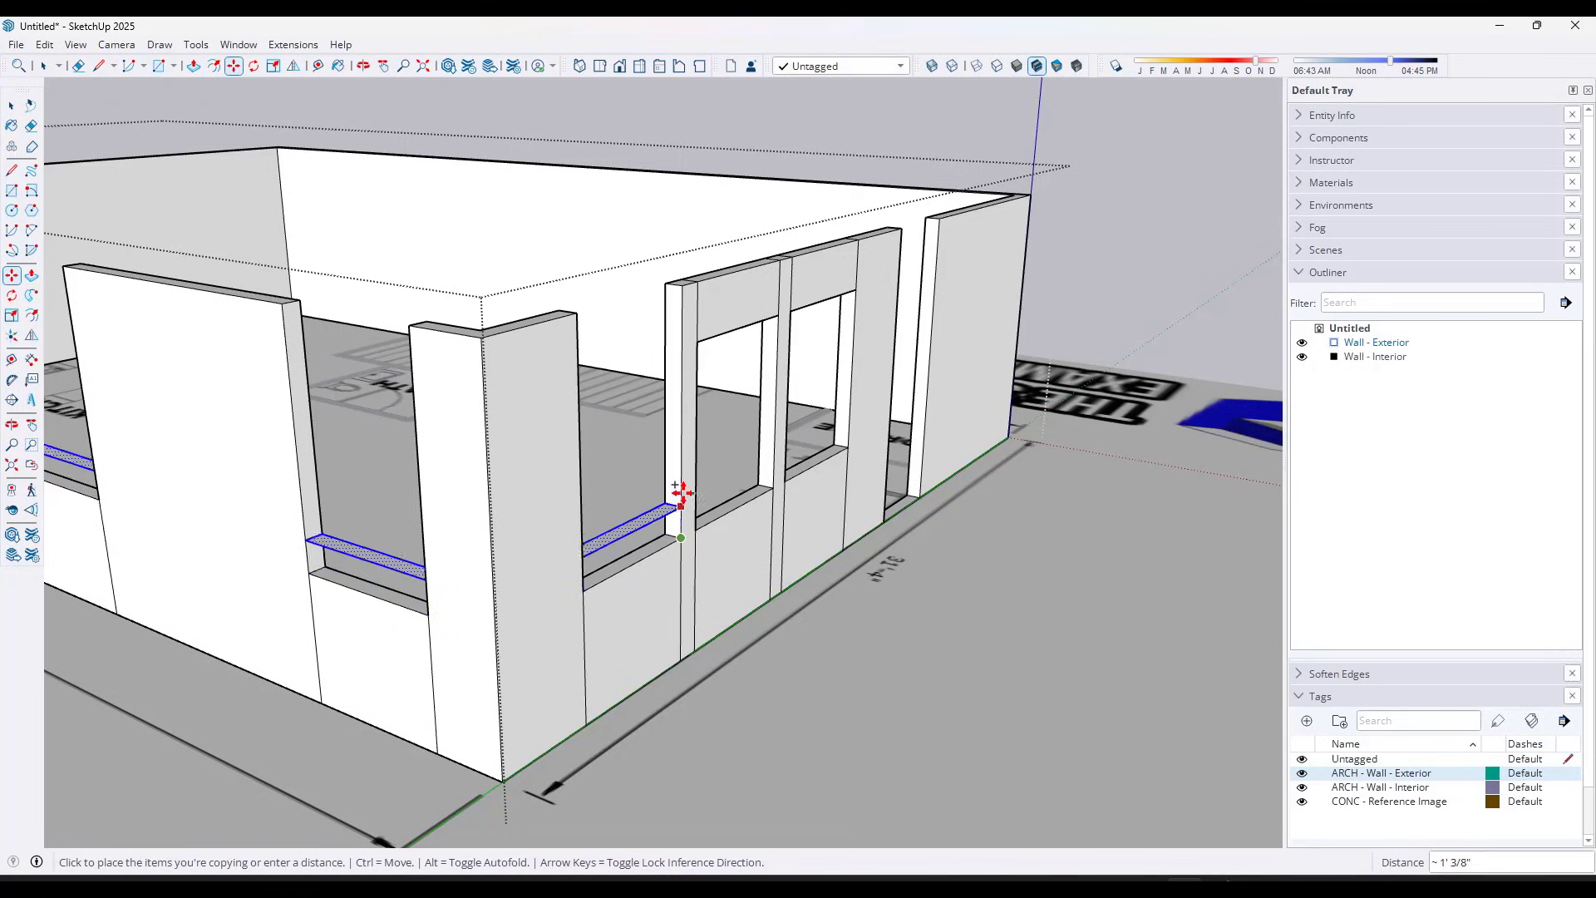
{"action": "left_click", "coordinate": [699, 341]}
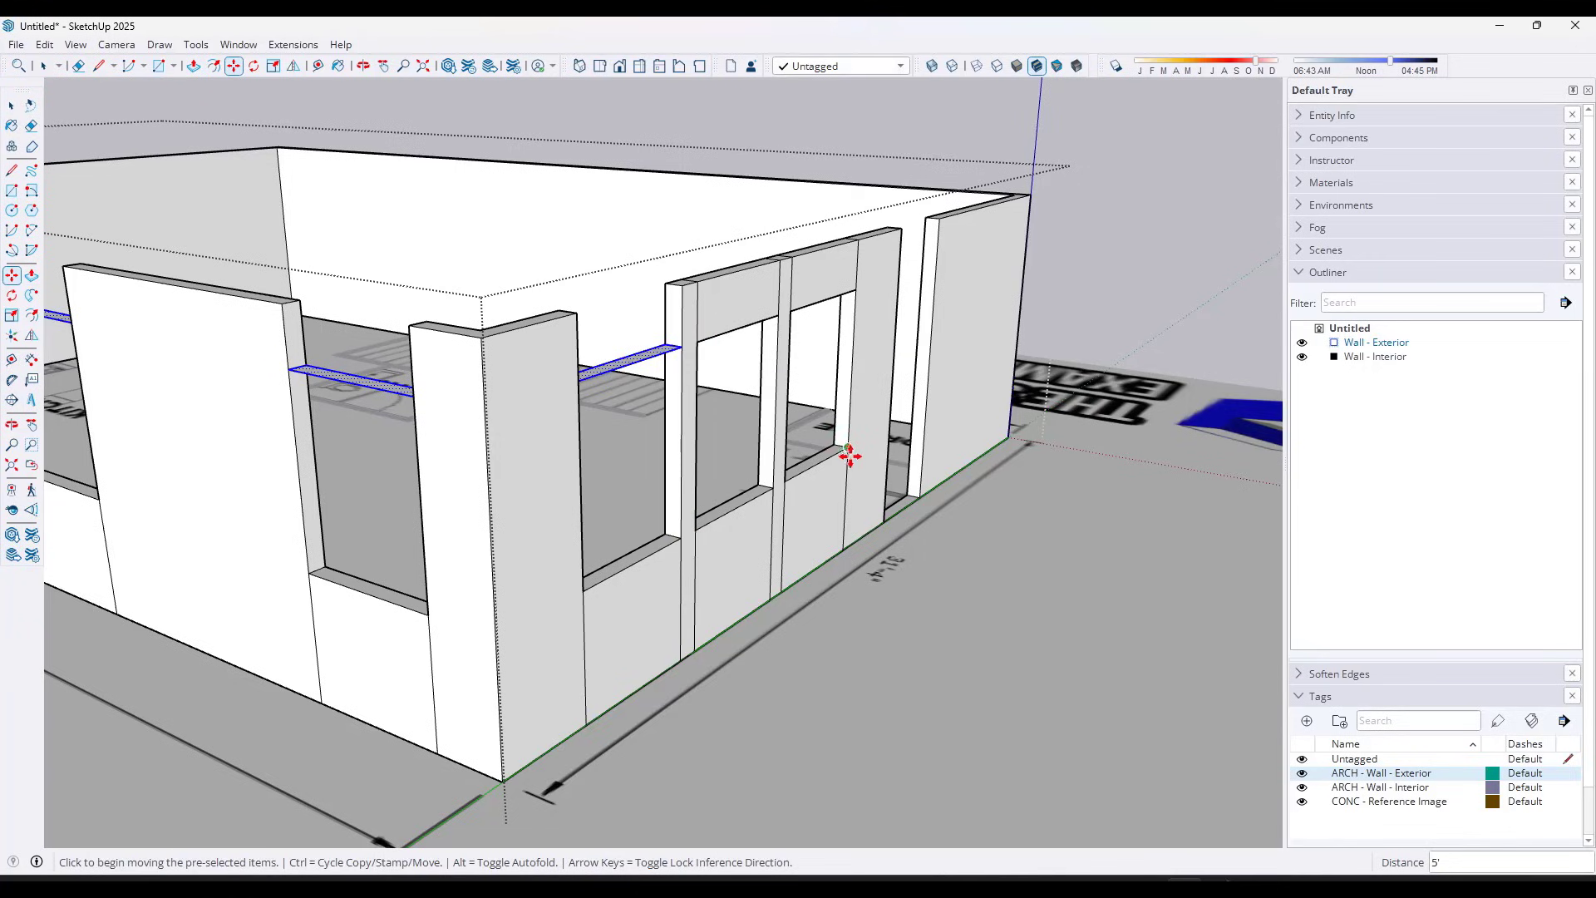
Extrude the copied faces up 1'6" to the wall top with Push/Pull, forming headers over the remaining windows on both sides
{"action": "middle_click_drag", "start_coordinate": [848, 452], "coordinate": [656, 470]}
{"action": "key", "text": "p"}
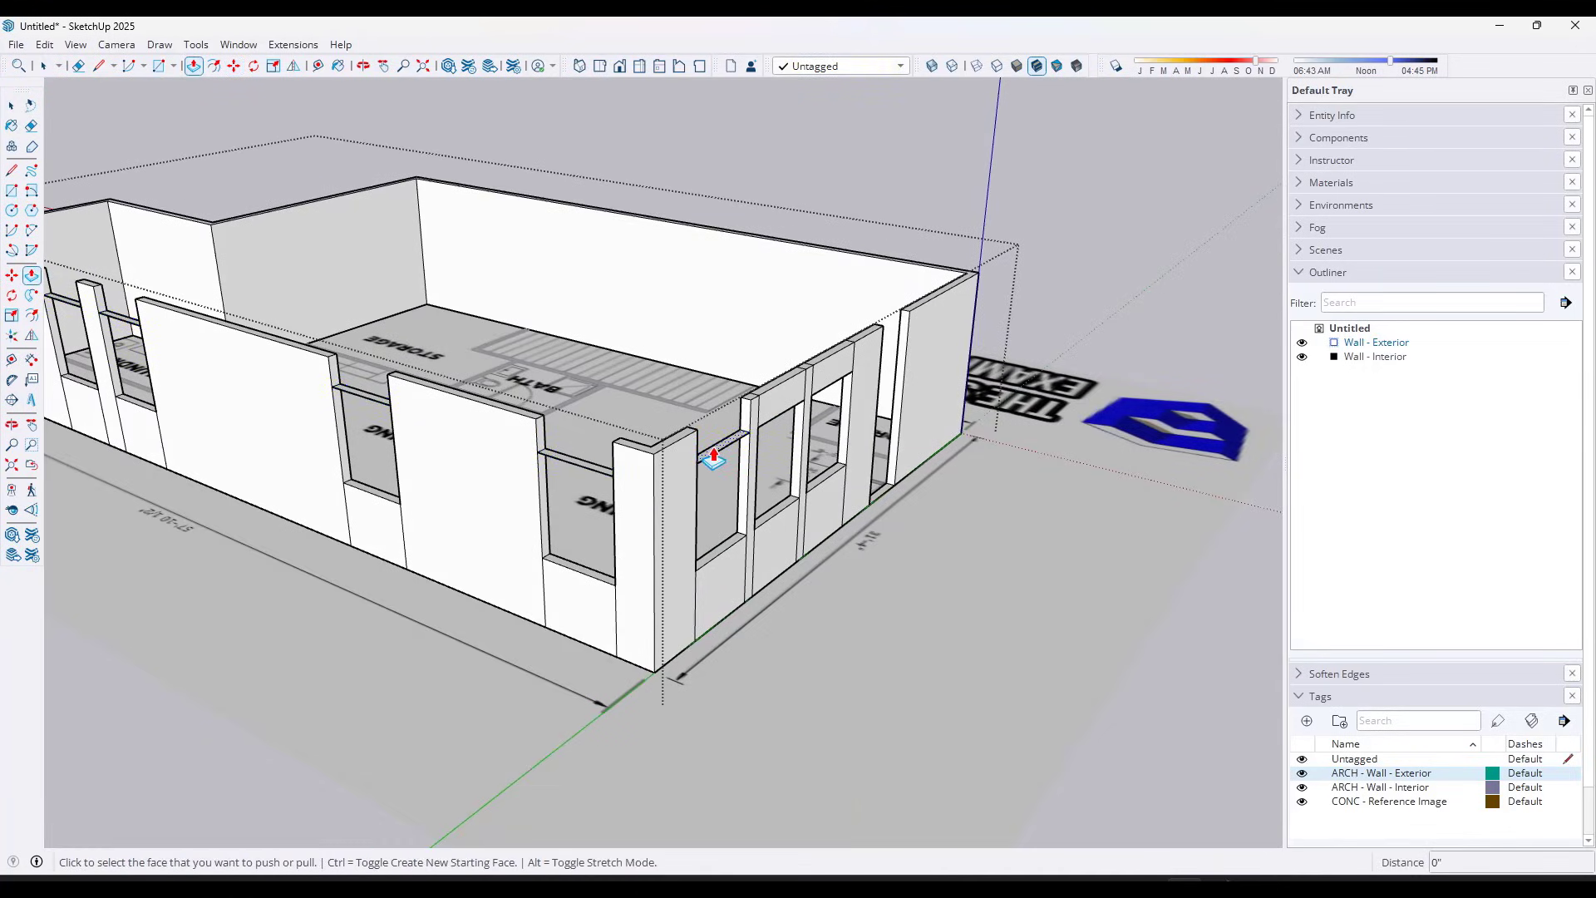
{"action": "left_click", "coordinate": [702, 447]}
{"action": "left_click", "coordinate": [748, 403]}
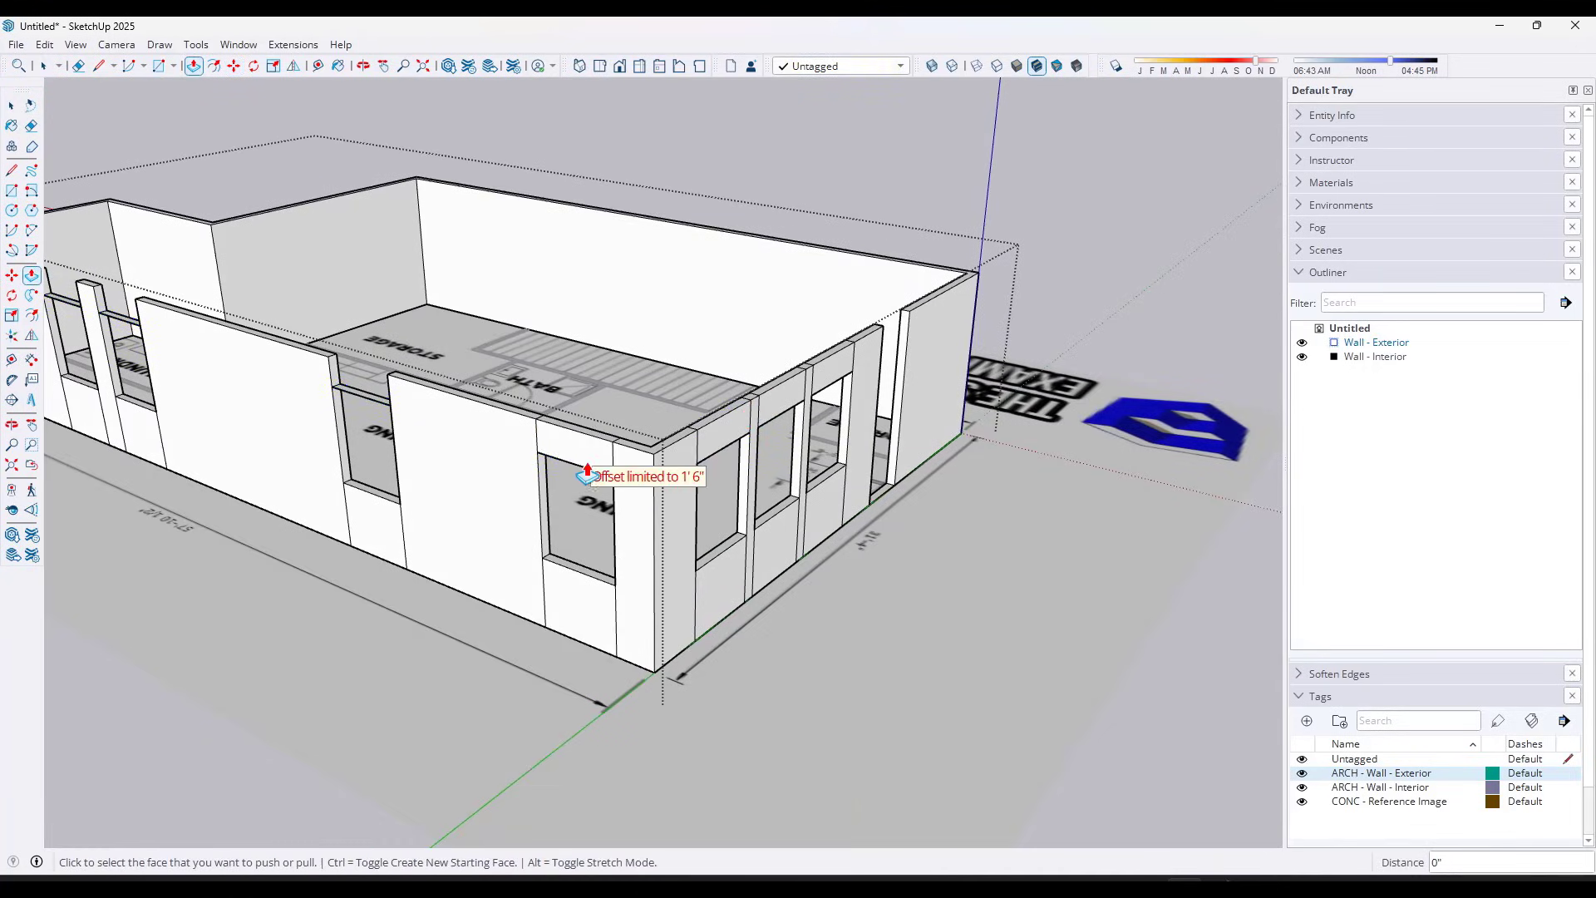
{"action": "middle_click_drag", "start_coordinate": [588, 471], "coordinate": [410, 357]}
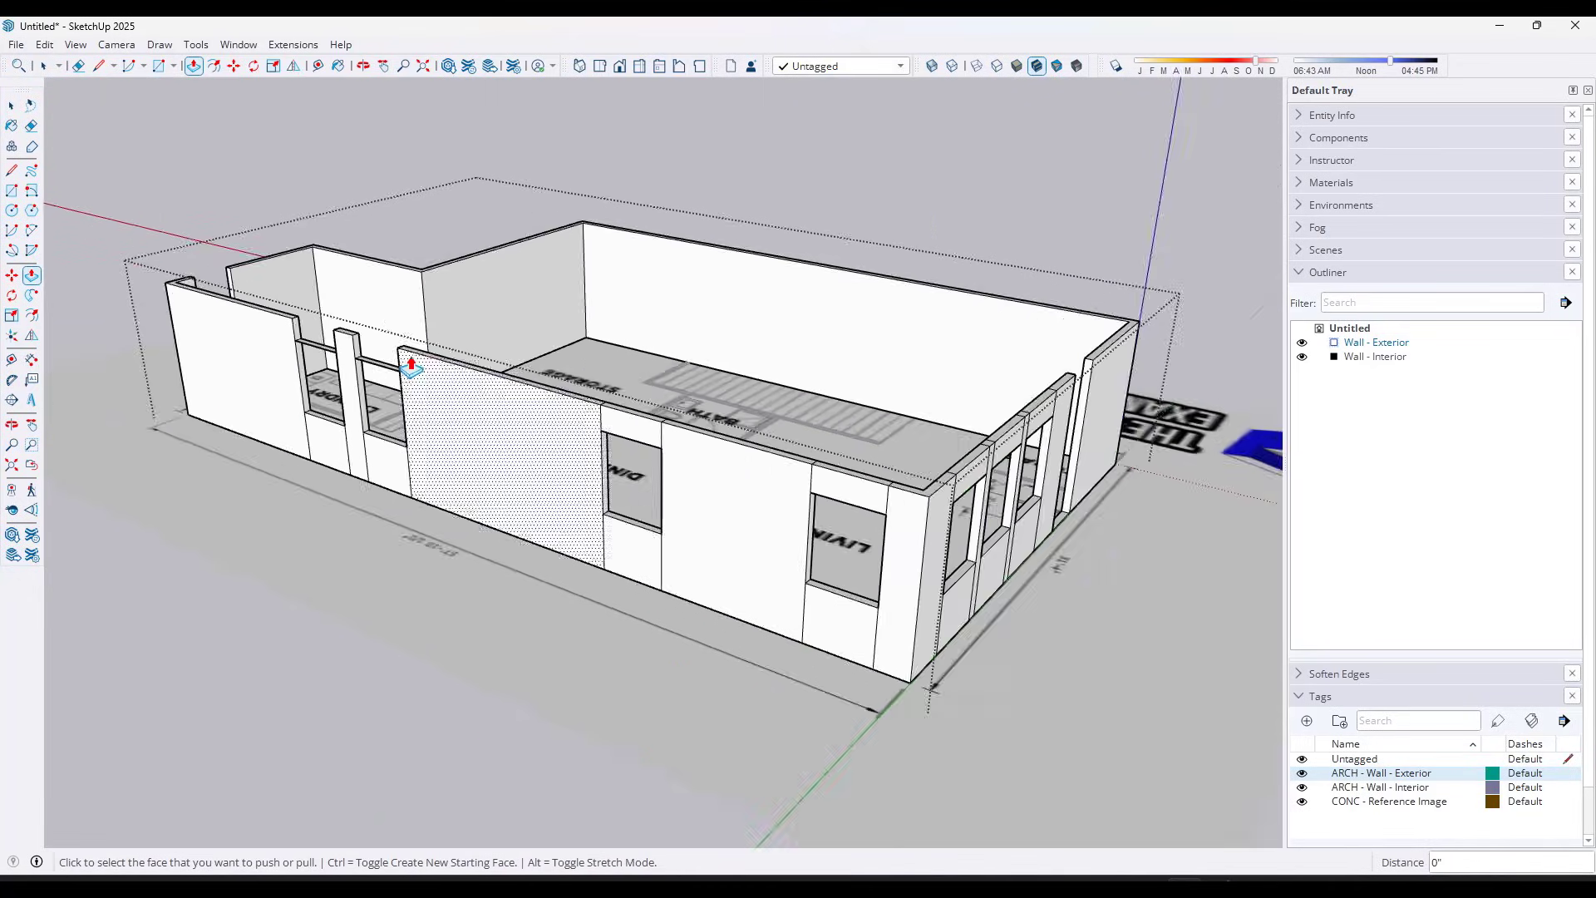
{"action": "scroll", "coordinate": [357, 374], "scroll_direction": "up", "scroll_amount": 8}
{"action": "scroll", "coordinate": [233, 341], "scroll_direction": "down", "scroll_amount": 10}
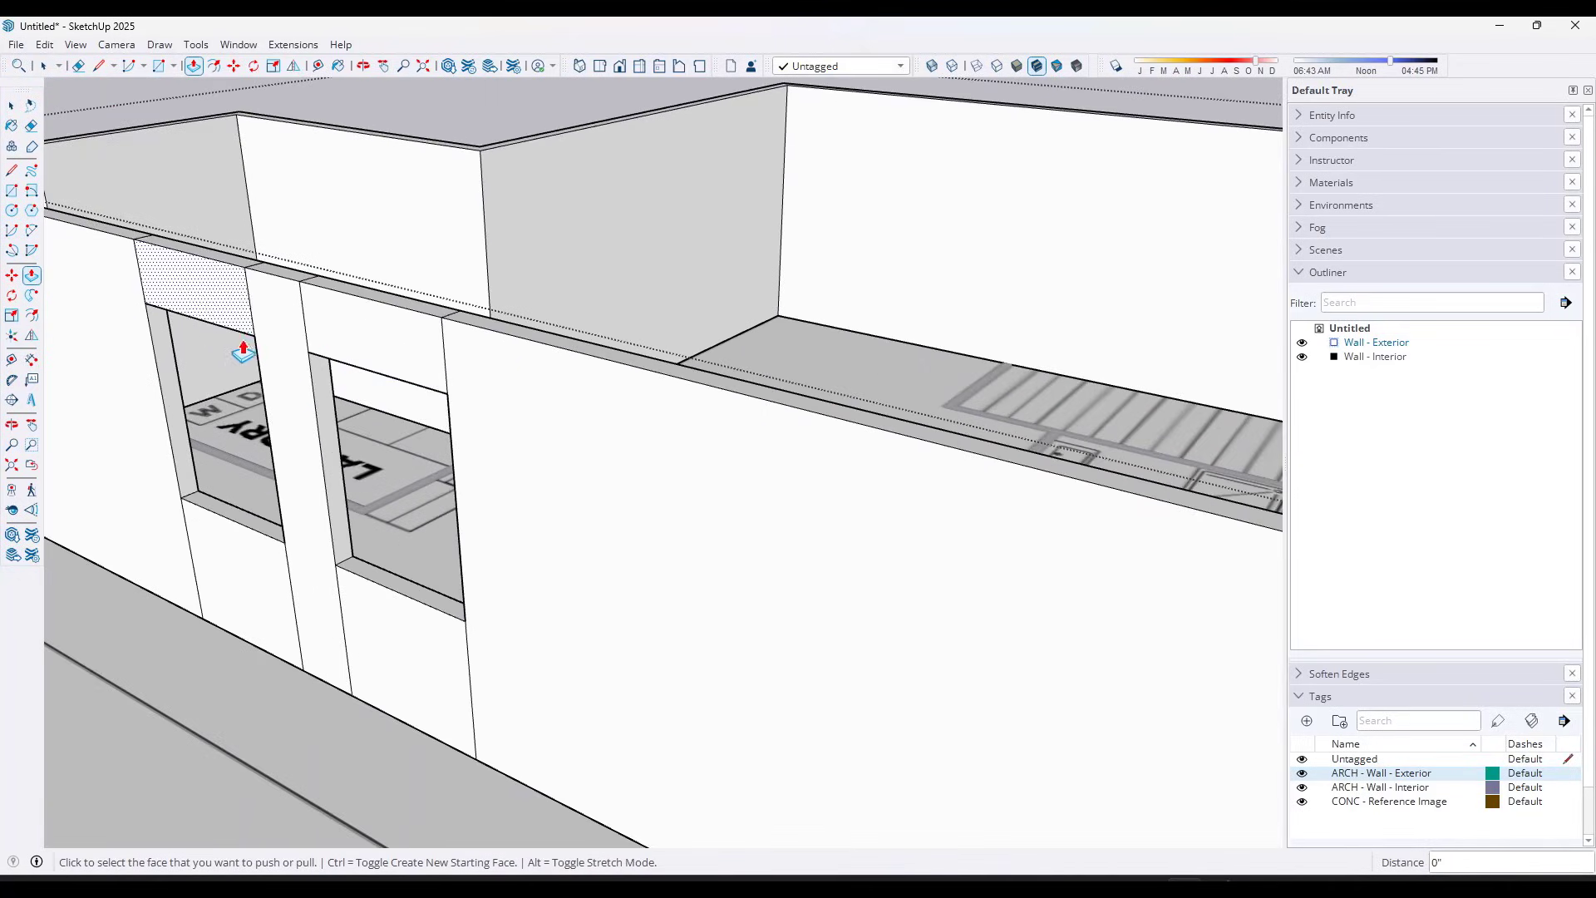
Copy the wall base face in the door opening on the 31'-4" side straight up 7'
{"action": "scroll", "coordinate": [535, 489], "scroll_direction": "up", "scroll_amount": 8}
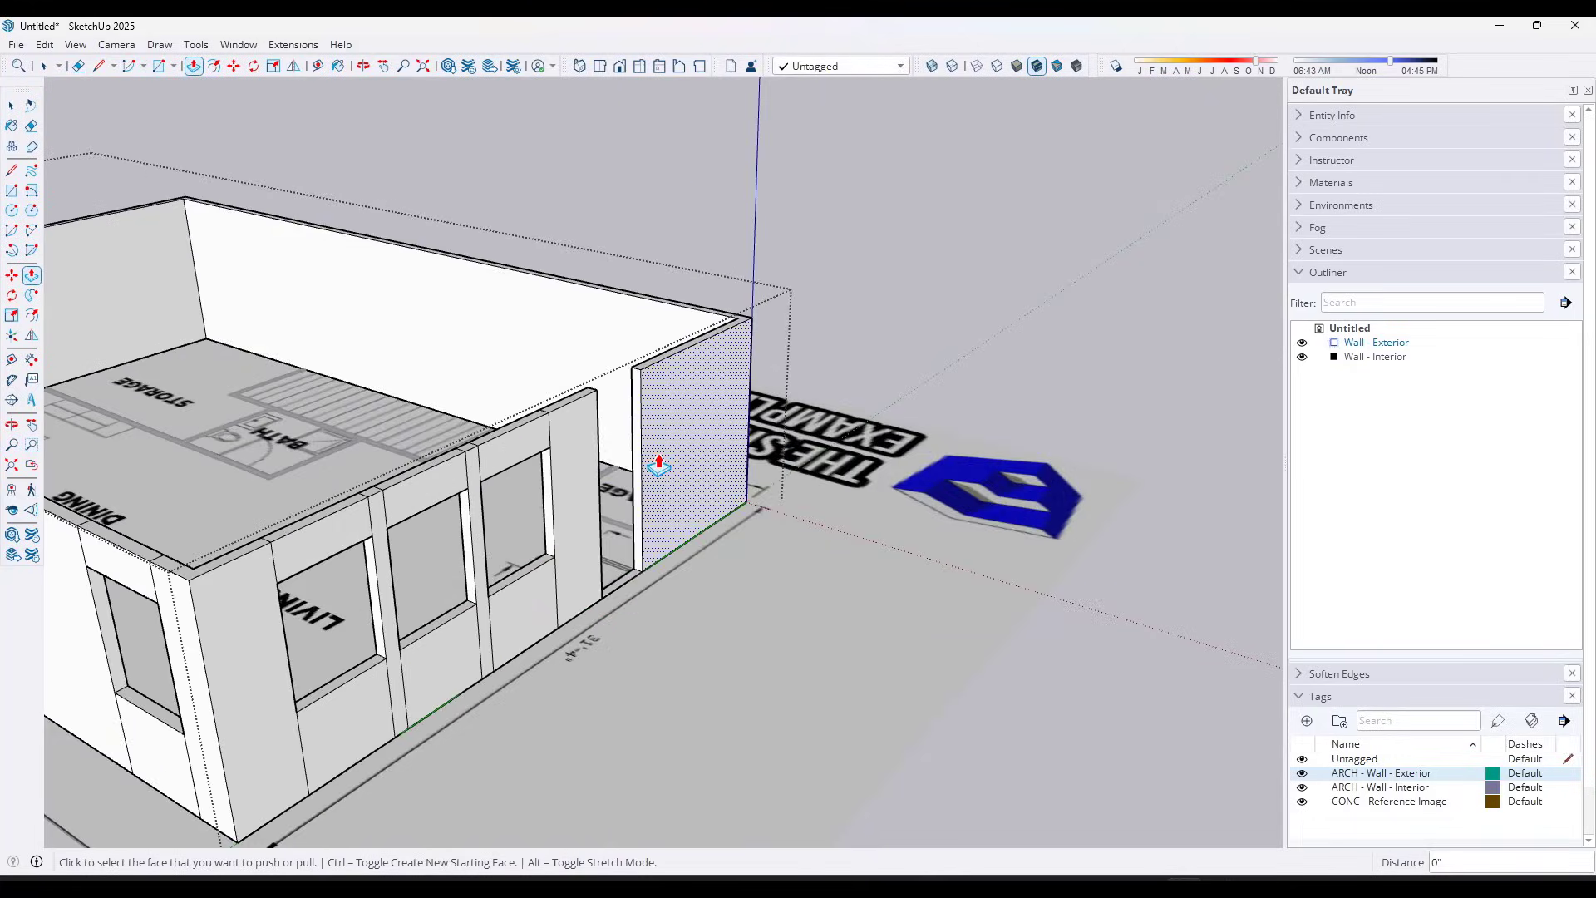
{"action": "key", "text": "space"}
{"action": "scroll", "coordinate": [591, 587], "scroll_direction": "up", "scroll_amount": 3}
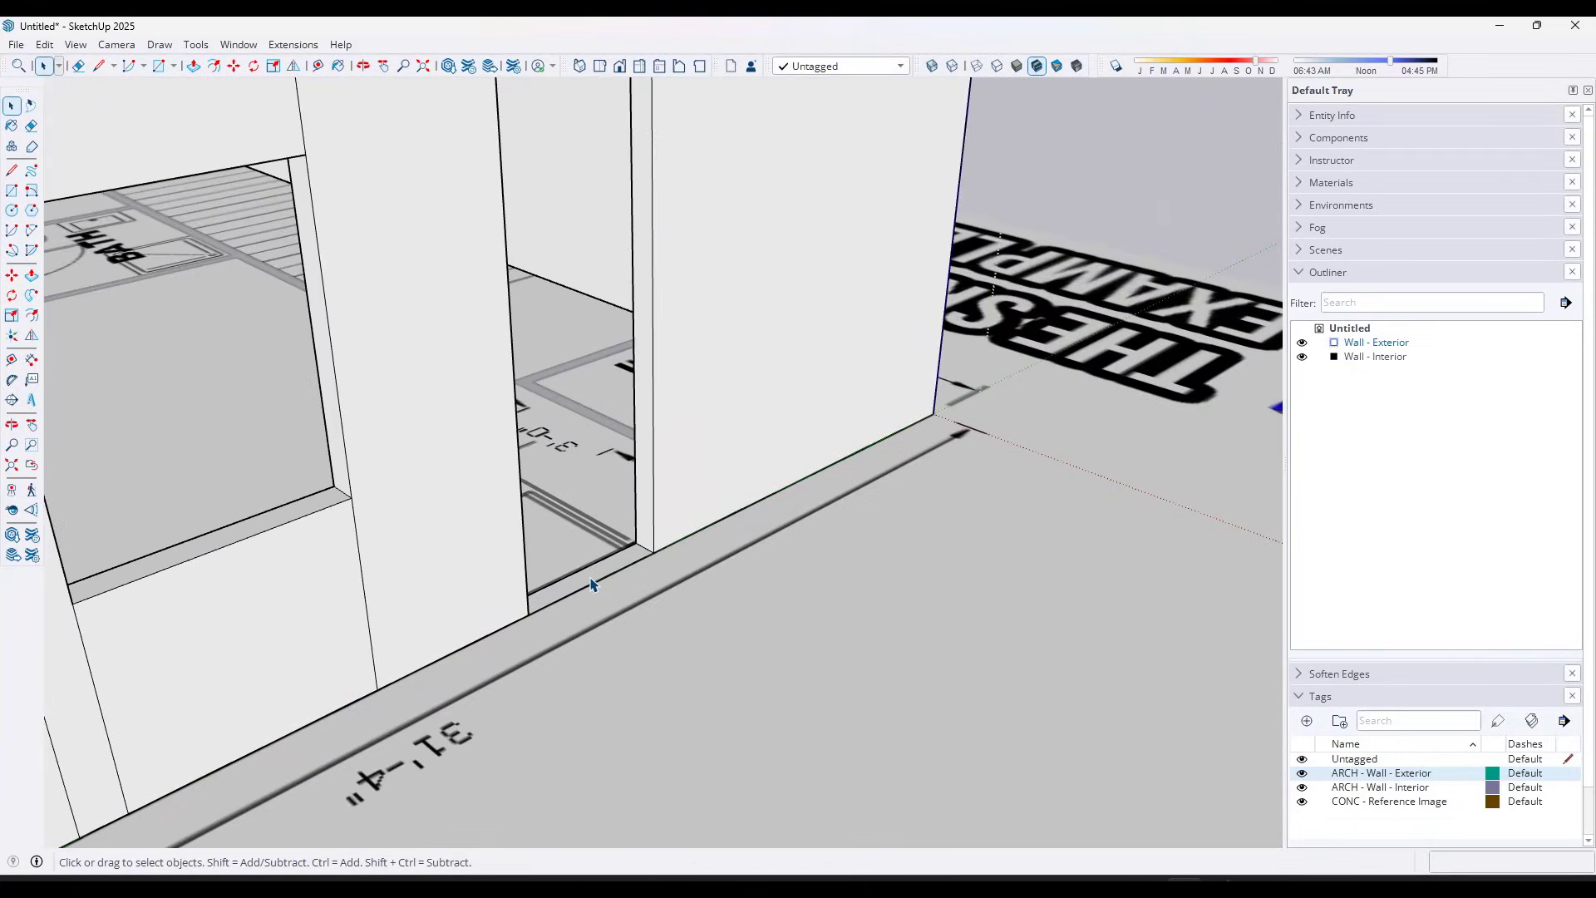
{"action": "left_click", "coordinate": [591, 587]}
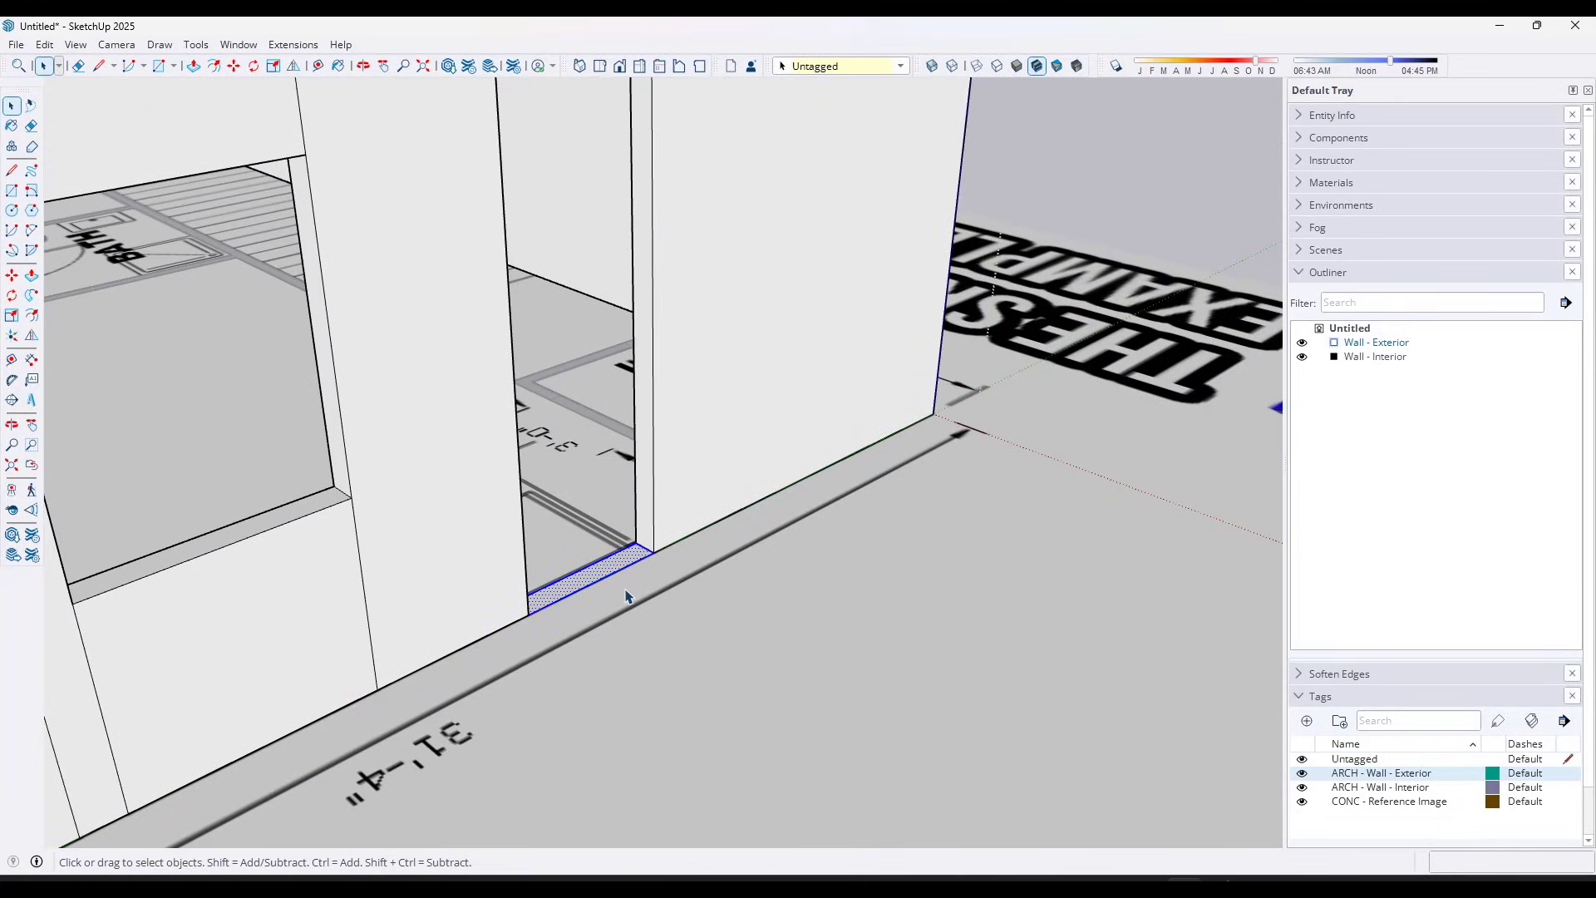
{"action": "key", "text": "m"}
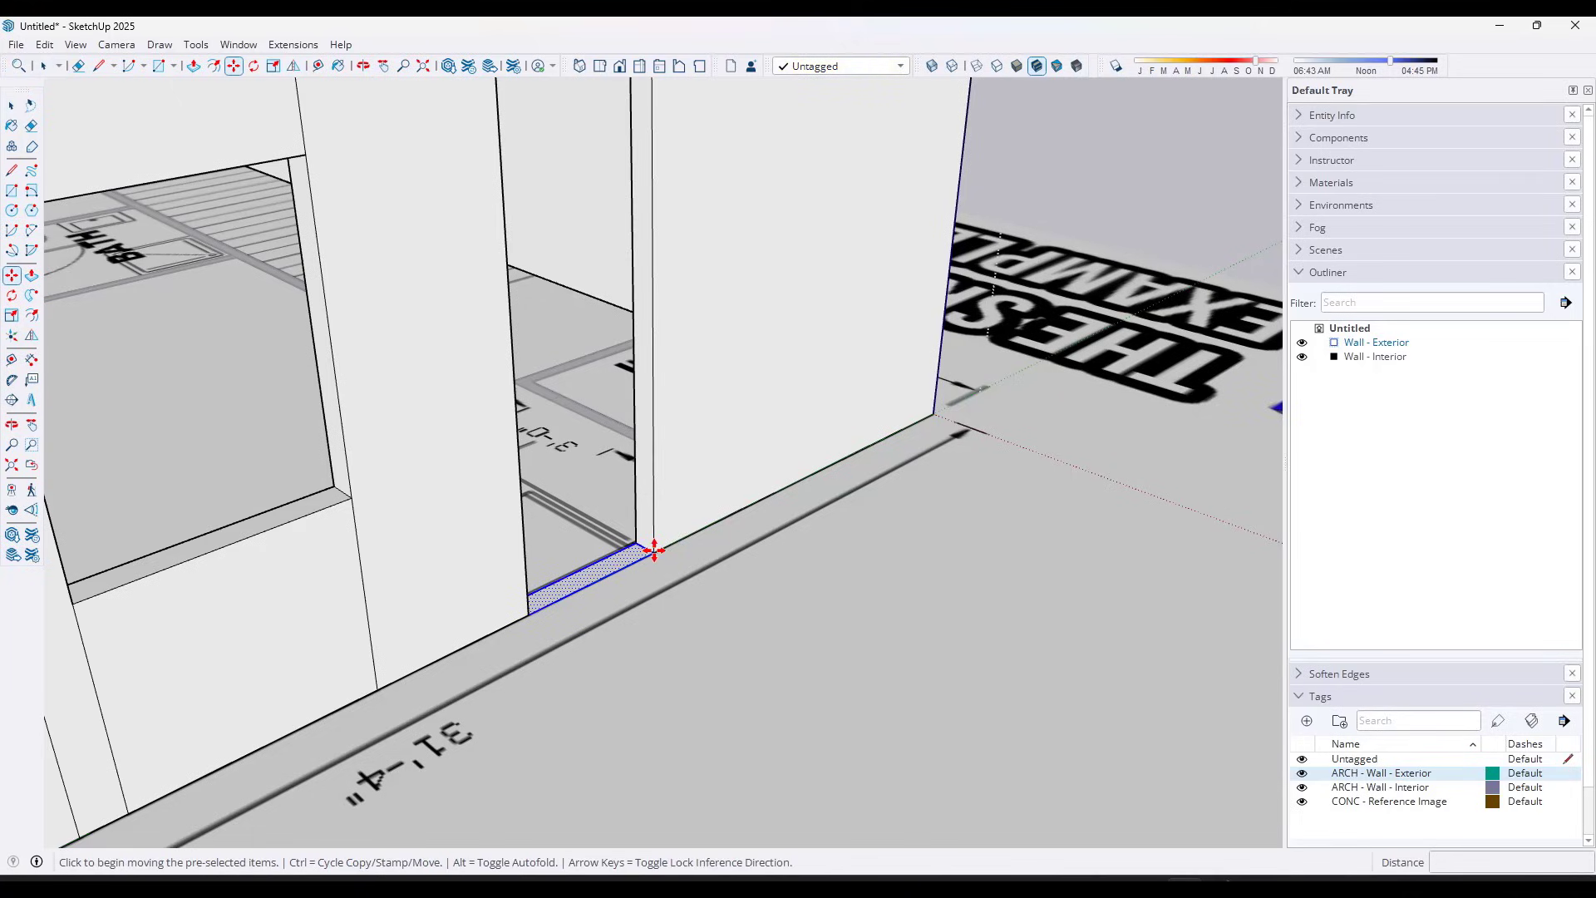
{"action": "key", "text": "ctrl"}
{"action": "left_click", "coordinate": [655, 551]}
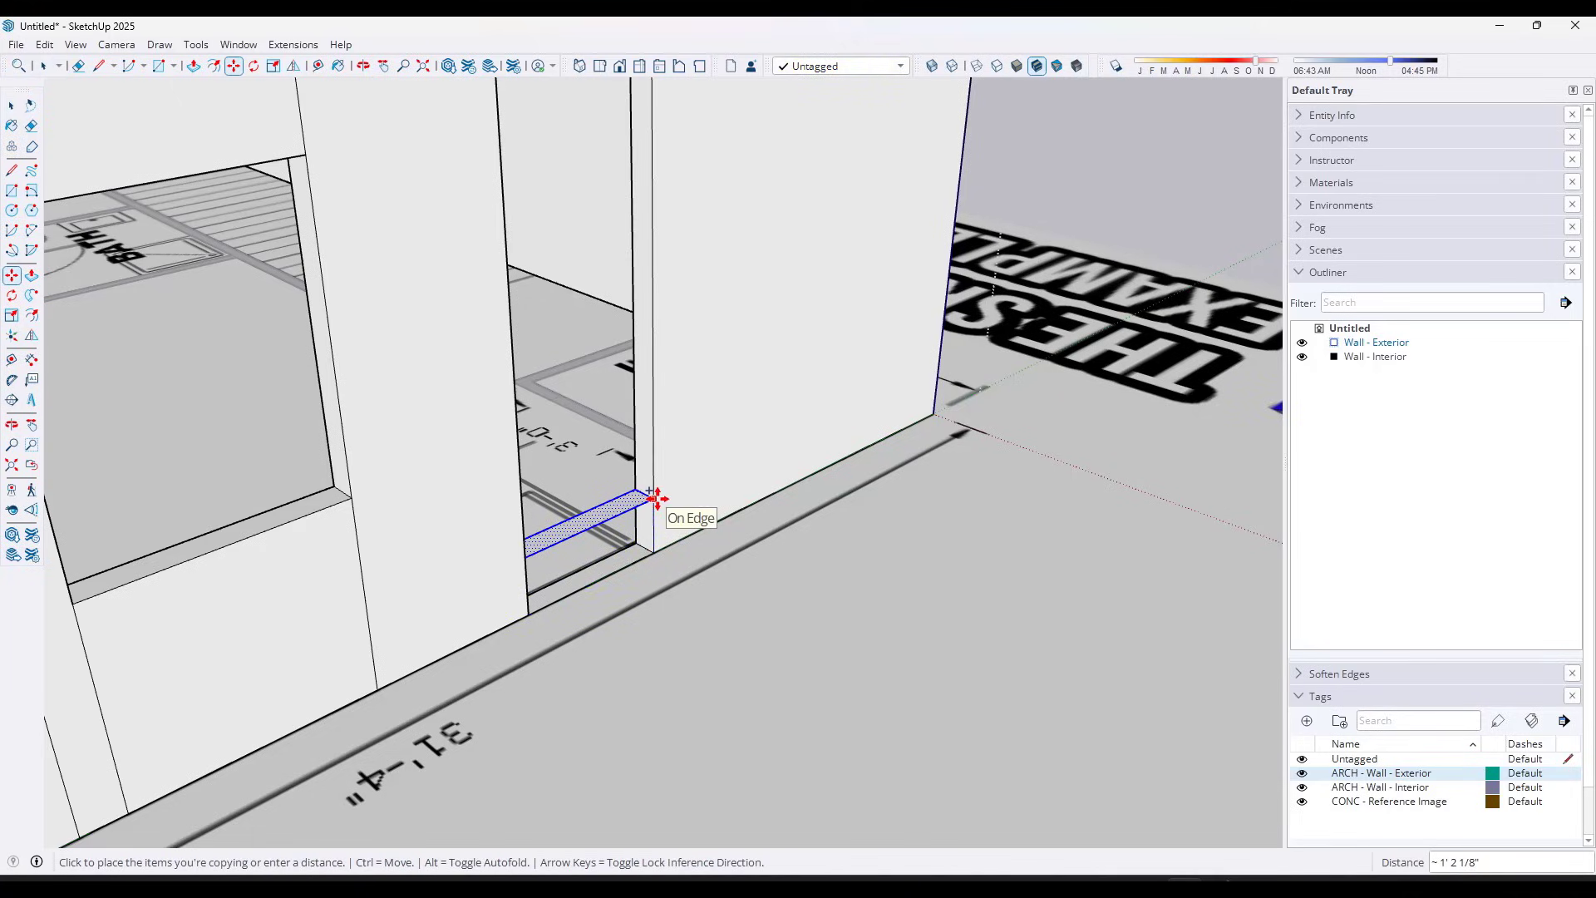
{"action": "type", "text": "7'"}
{"action": "key", "text": "Return"}
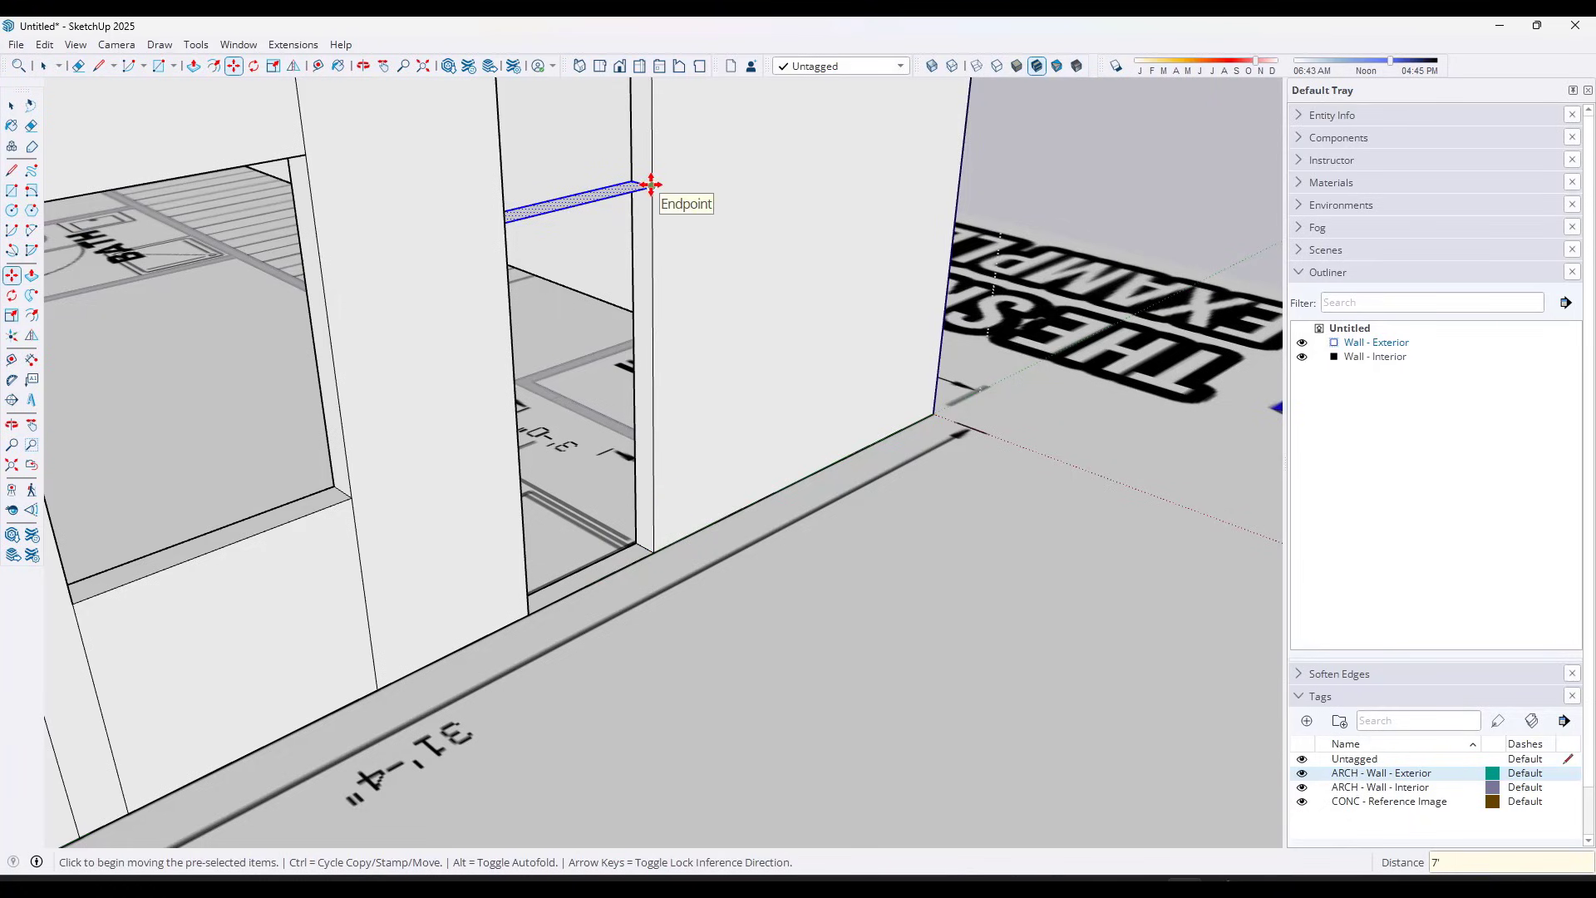
Extrude the copied face above the 31'-4" side door up 3' to the wall top, forming the door header
{"action": "scroll", "coordinate": [570, 338], "scroll_direction": "down", "scroll_amount": 5}
{"action": "middle_click_drag", "start_coordinate": [571, 338], "coordinate": [651, 299]}
{"action": "scroll", "coordinate": [655, 319], "scroll_direction": "up", "scroll_amount": 3}
{"action": "key", "text": "space"}
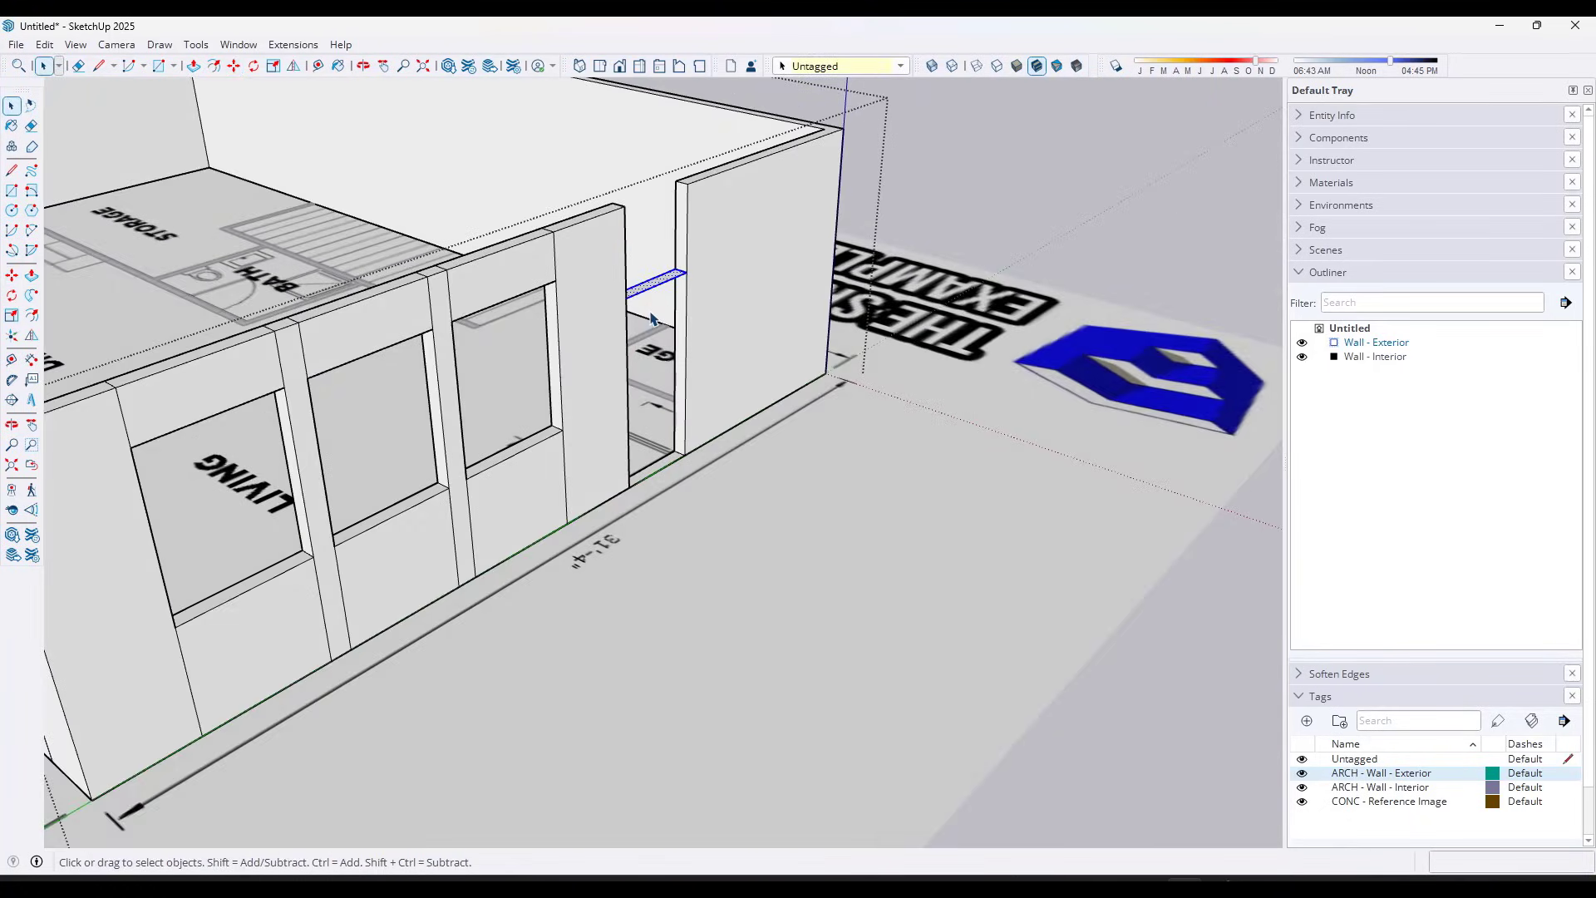
{"action": "key", "text": "p"}
{"action": "left_click", "coordinate": [646, 283]}
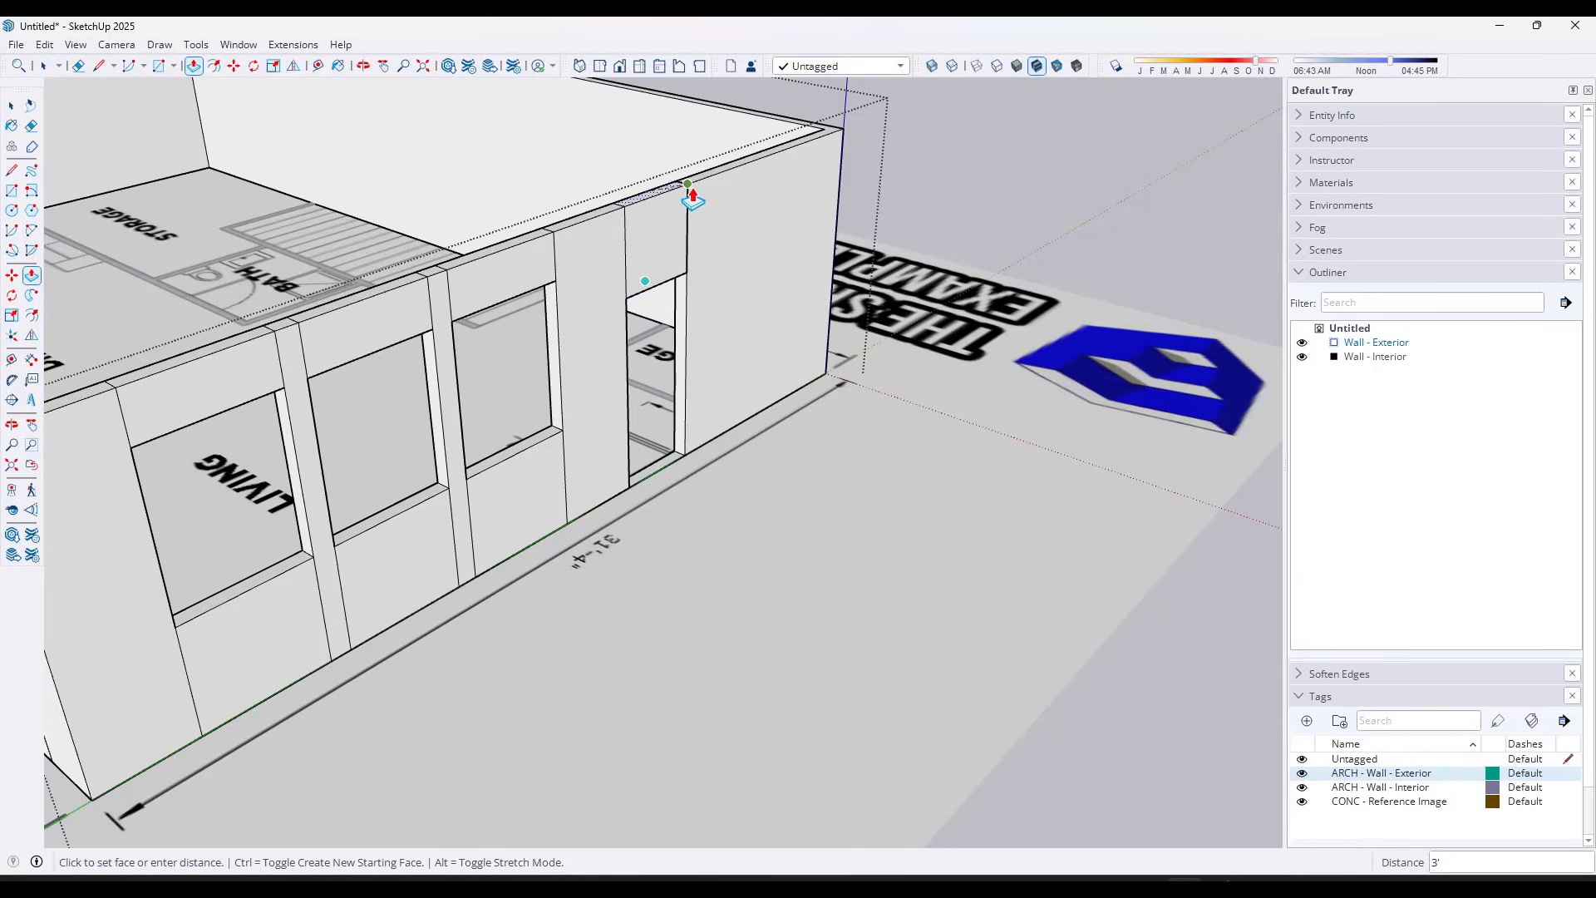
{"action": "left_click", "coordinate": [692, 200]}
{"action": "key", "text": "e"}
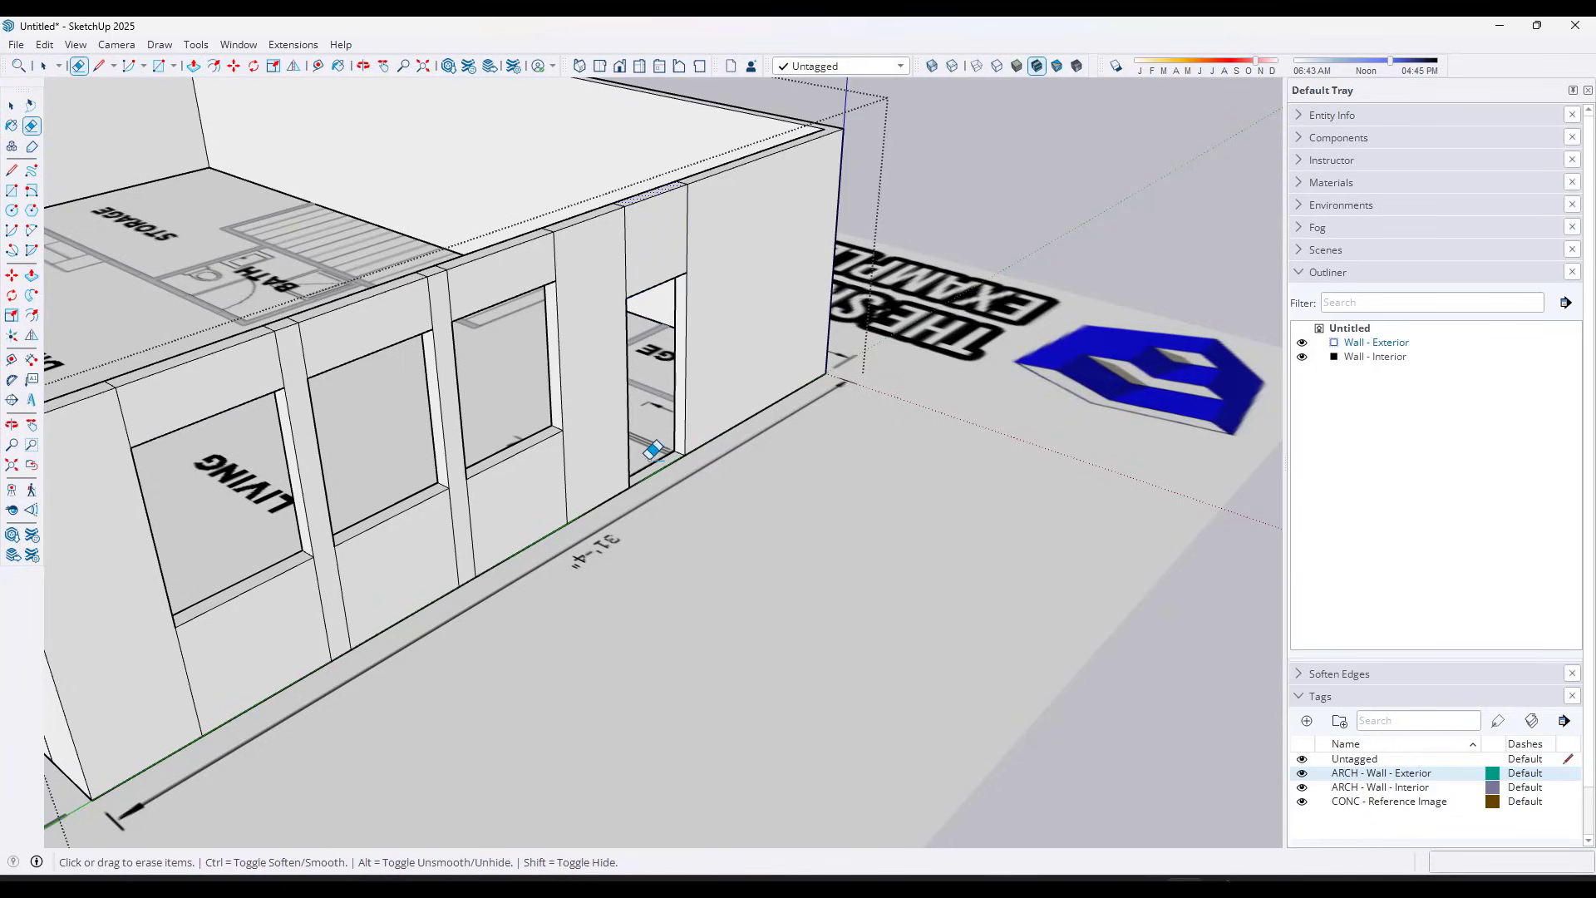
Copy the wall base face in the door opening on the 13'-0" side straight up 7'
{"action": "middle_click_drag", "start_coordinate": [702, 466], "coordinate": [919, 452]}
{"action": "scroll", "coordinate": [919, 451], "scroll_direction": "down", "scroll_amount": 5}
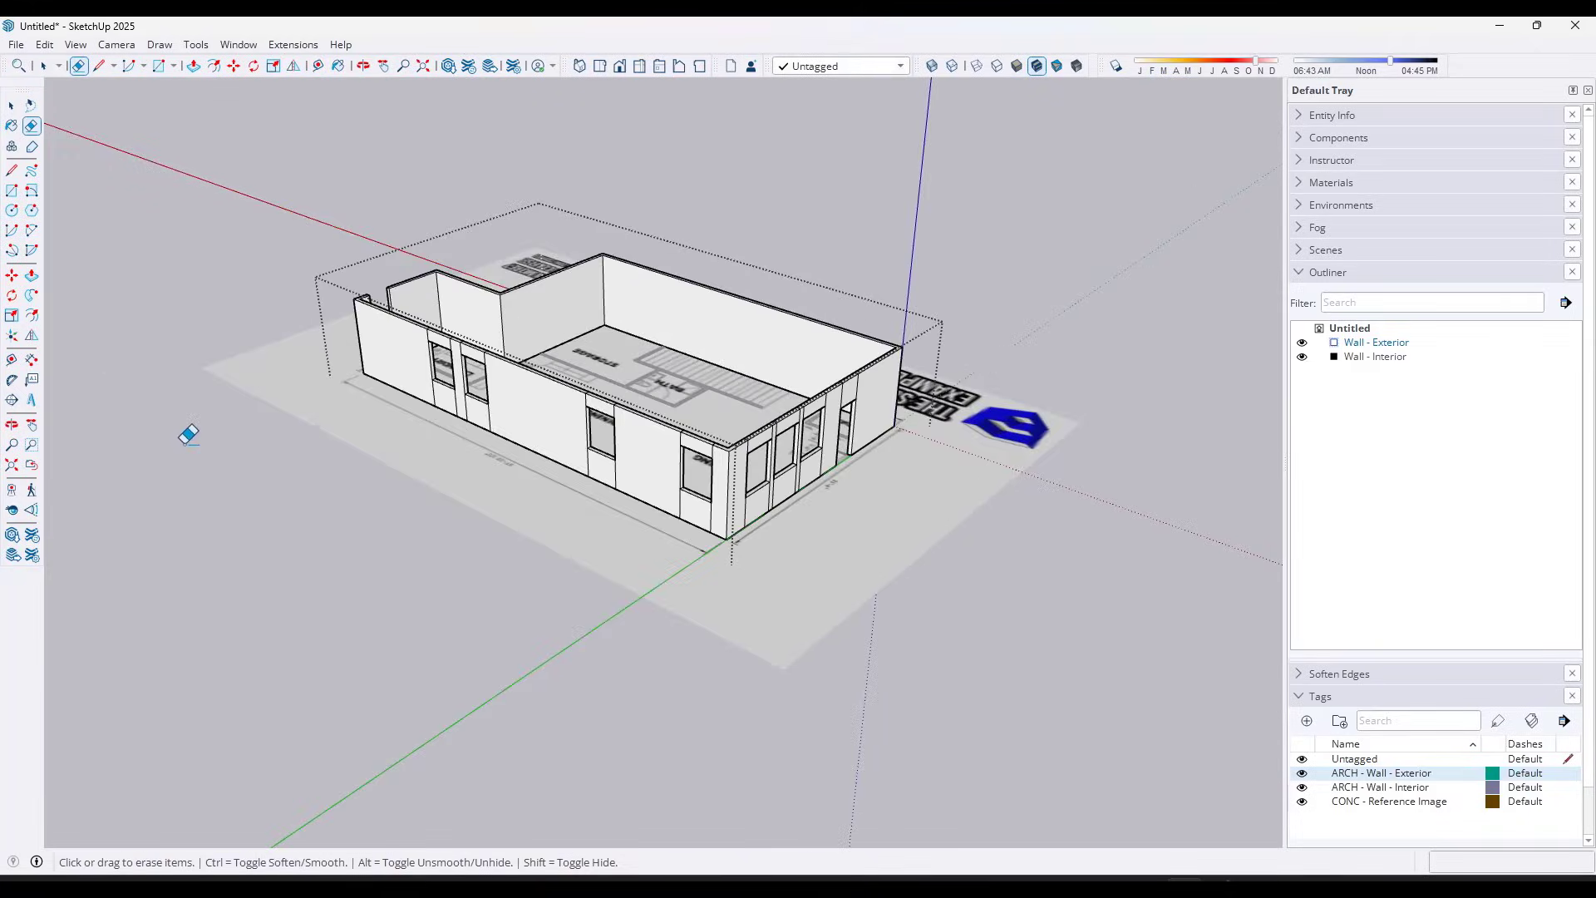
{"action": "middle_click_drag", "start_coordinate": [185, 435], "coordinate": [773, 524]}
{"action": "scroll", "coordinate": [715, 538], "scroll_direction": "up", "scroll_amount": 6}
{"action": "key", "text": "space"}
{"action": "scroll", "coordinate": [715, 538], "scroll_direction": "up", "scroll_amount": 5}
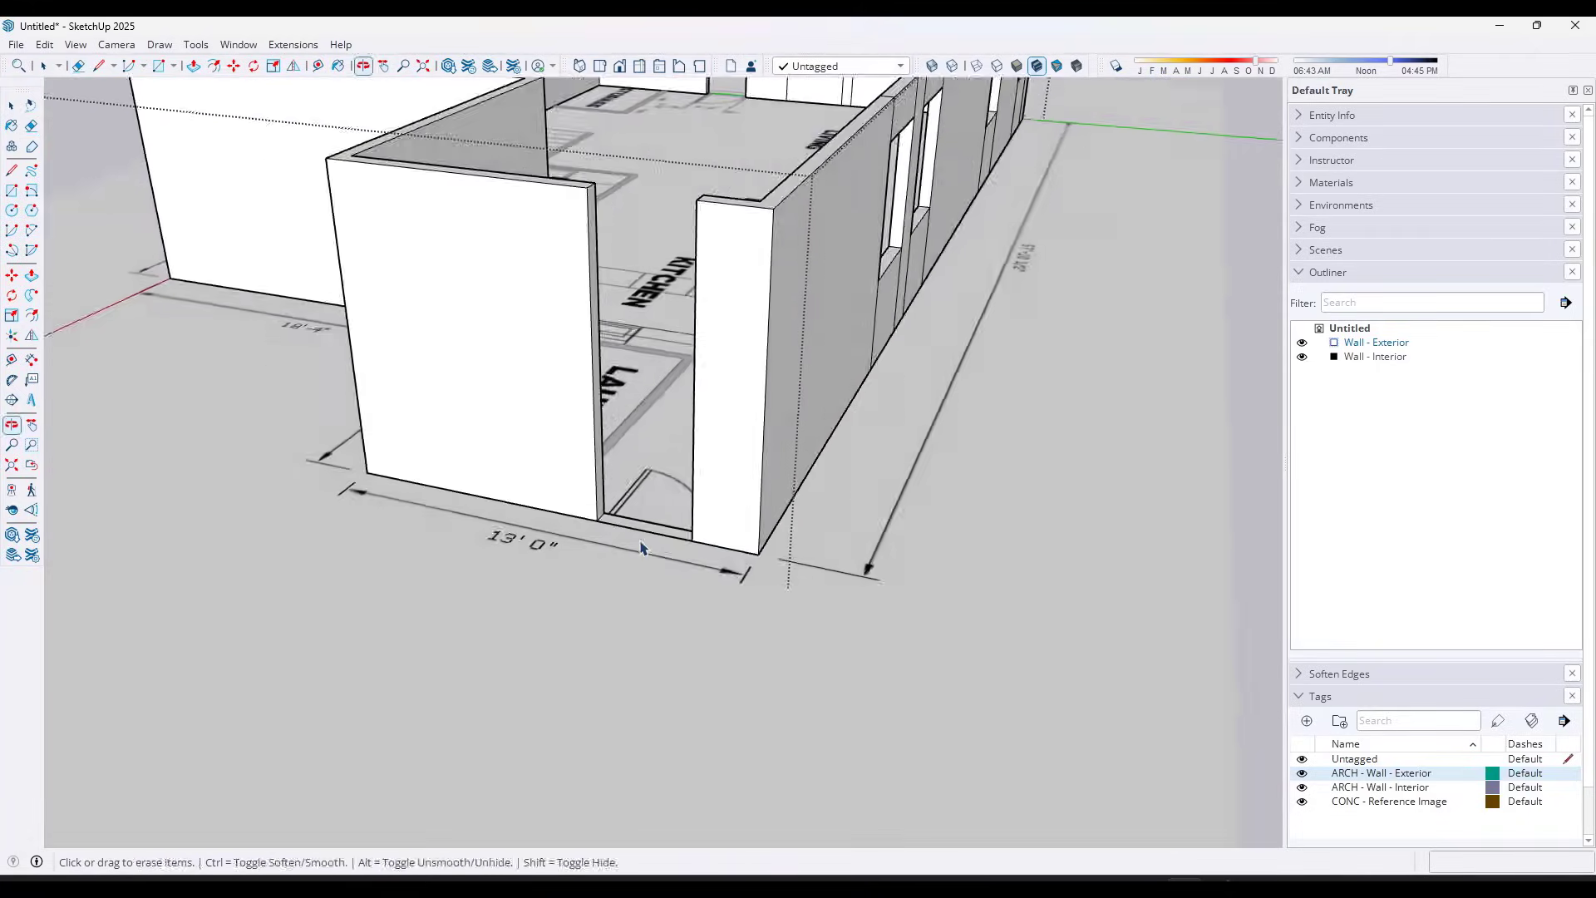
{"action": "left_click", "coordinate": [667, 504]}
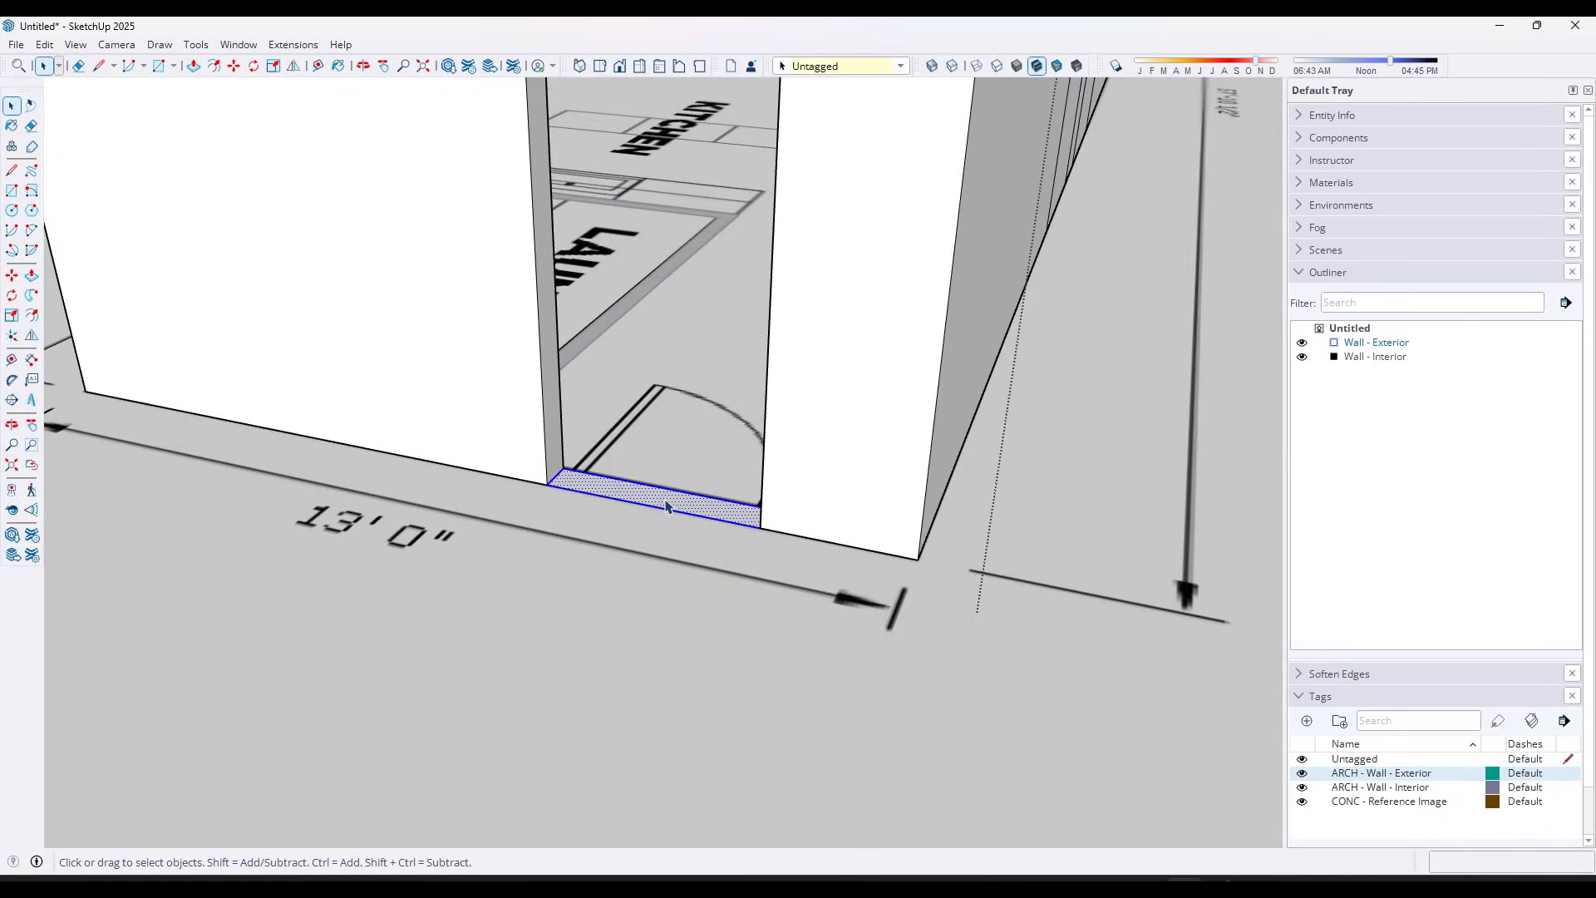
{"action": "key", "text": "m"}
{"action": "left_click", "coordinate": [547, 480]}
{"action": "scroll", "coordinate": [547, 474], "scroll_direction": "down", "scroll_amount": 1}
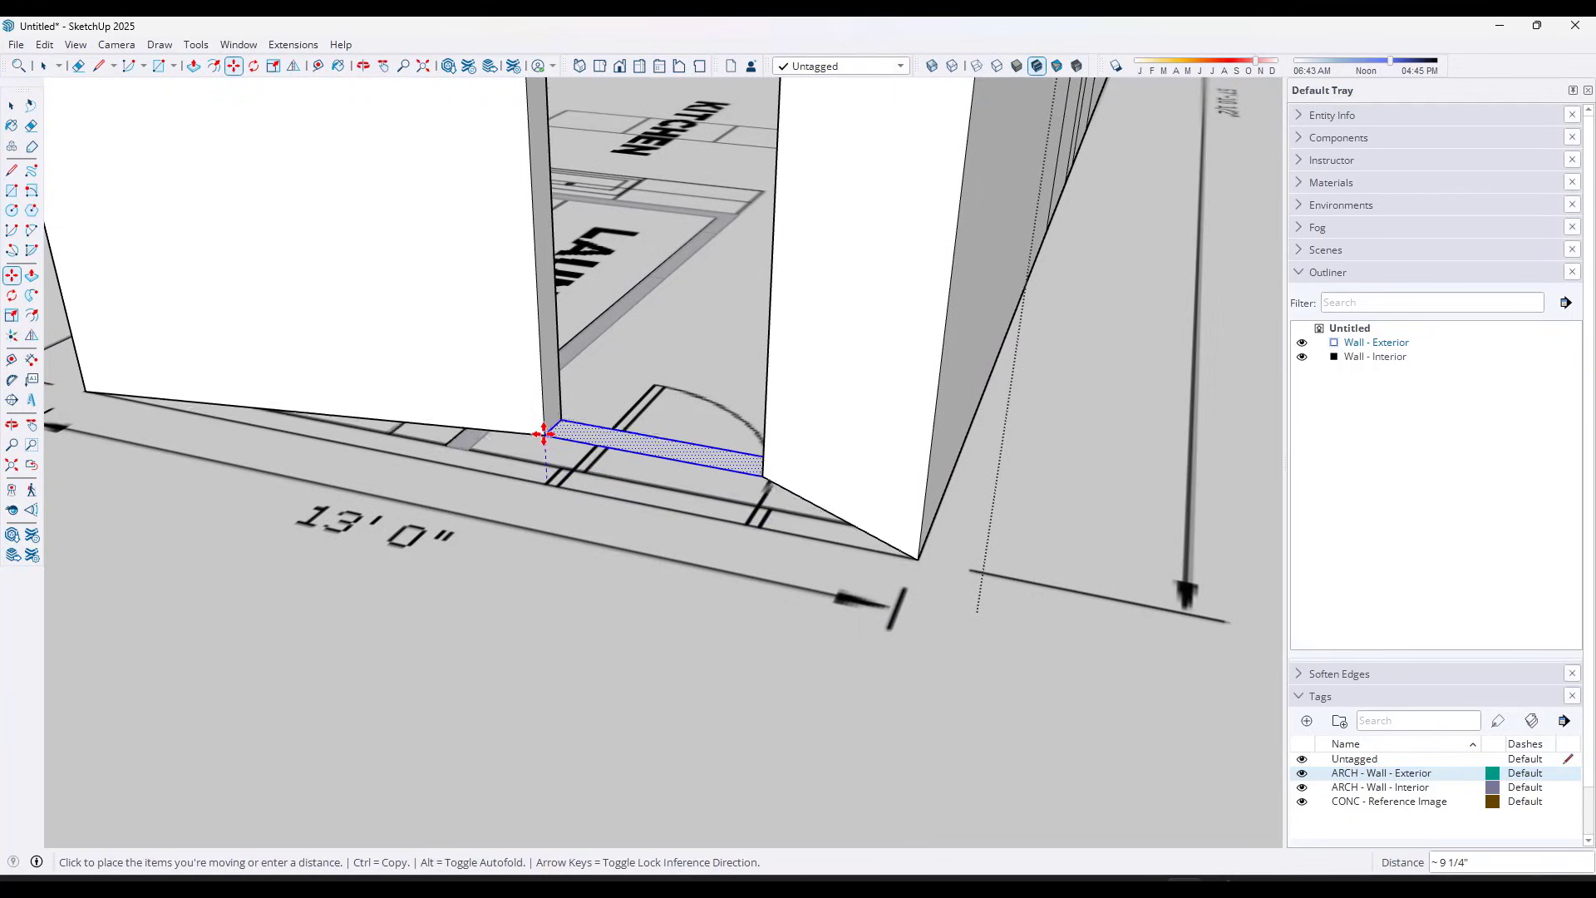
{"action": "key", "text": "ctrl"}
{"action": "scroll", "coordinate": [535, 399], "scroll_direction": "down", "scroll_amount": 2}
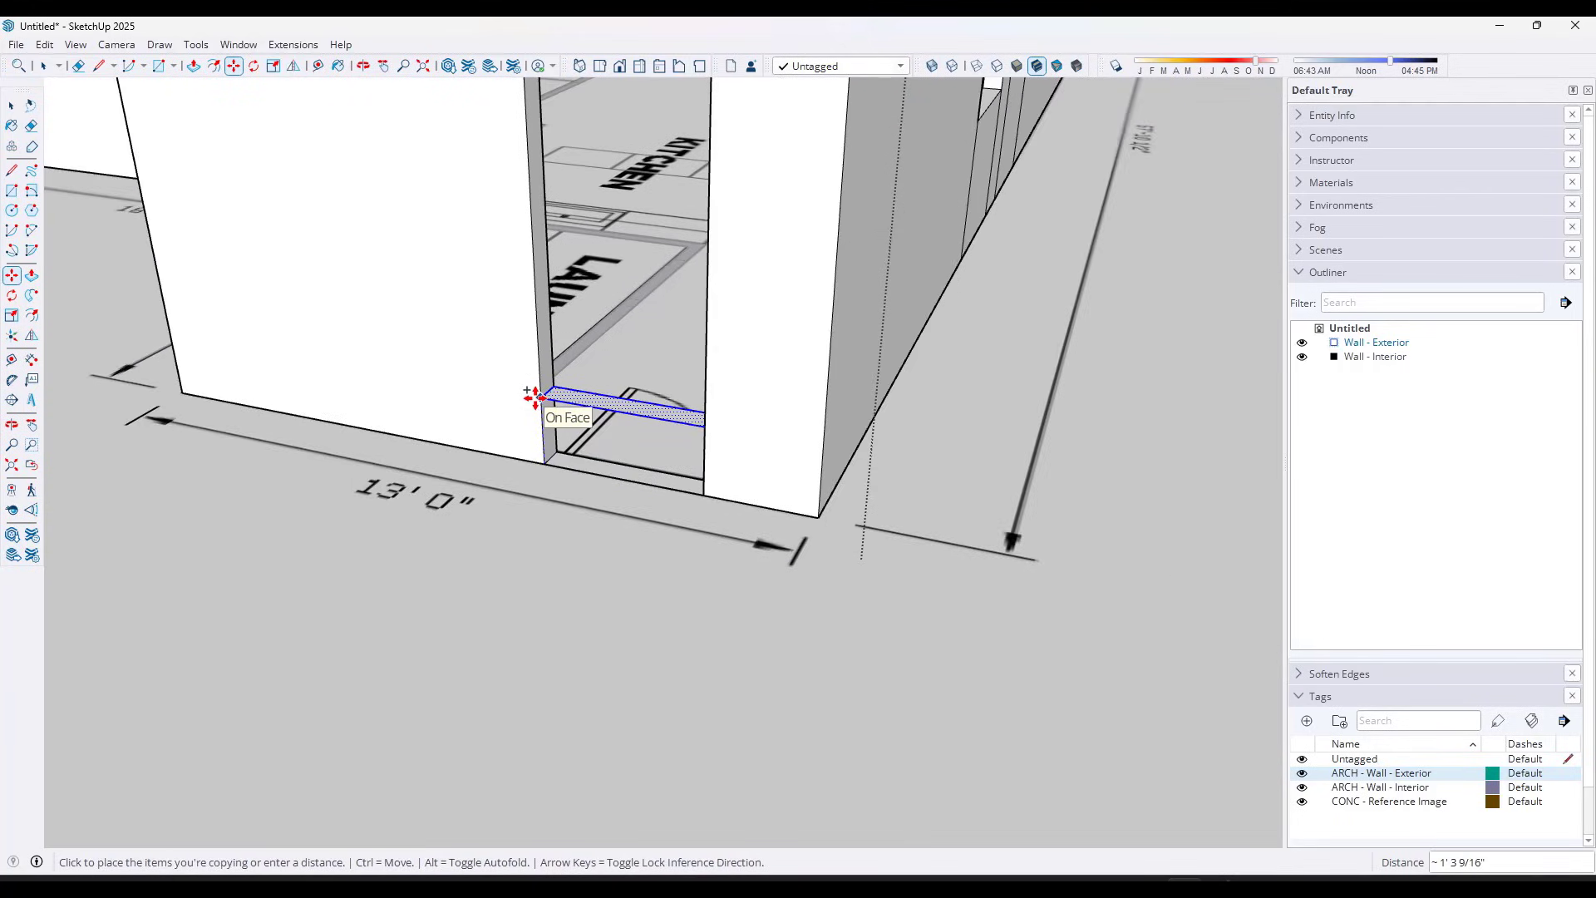
{"action": "left_click", "coordinate": [534, 399]}
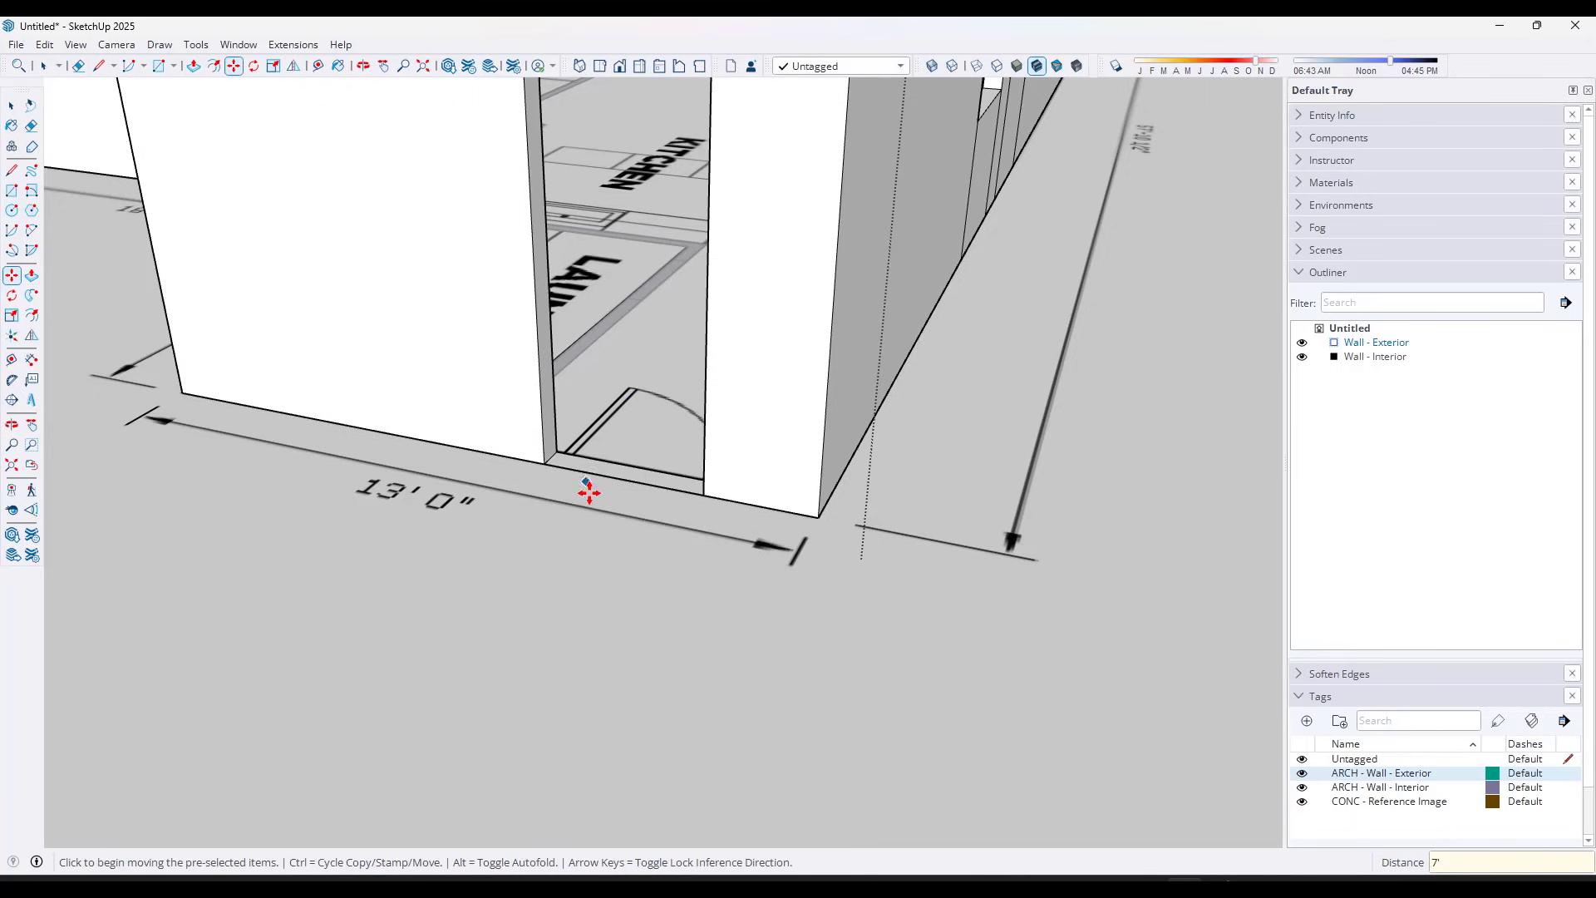
Extrude the copied face above the 13'-0" side door up 3' to the wall top as its header
{"action": "scroll", "coordinate": [568, 511], "scroll_direction": "down", "scroll_amount": 3}
{"action": "scroll", "coordinate": [568, 512], "scroll_direction": "up", "scroll_amount": 3}
{"action": "key", "text": "space"}
{"action": "key", "text": "p"}
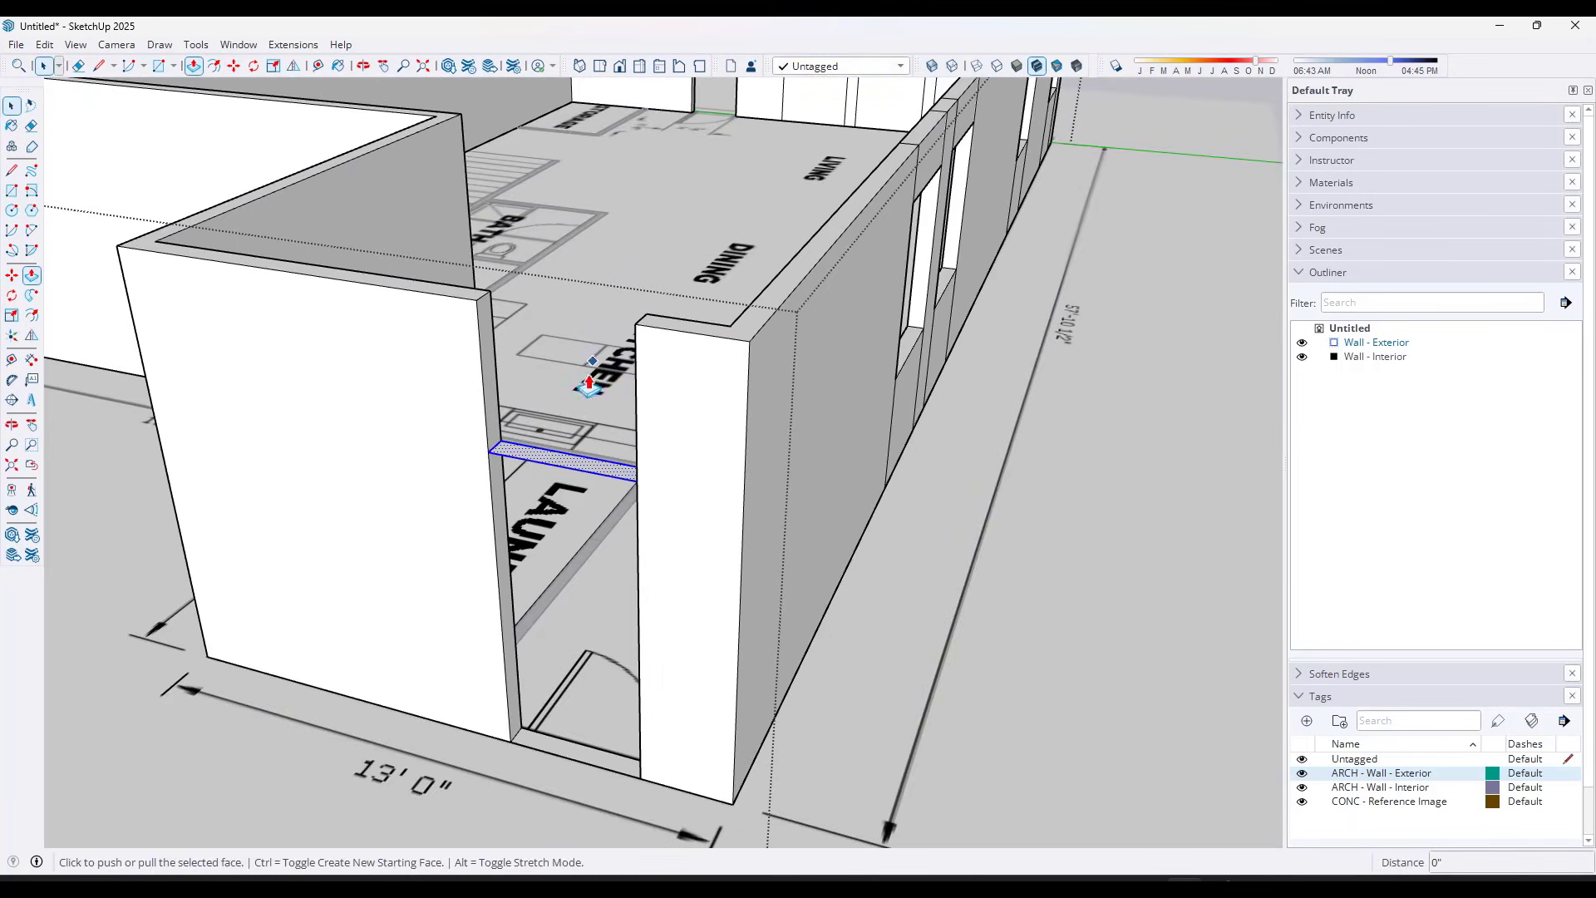
{"action": "left_click", "coordinate": [605, 468]}
{"action": "left_click", "coordinate": [636, 332]}
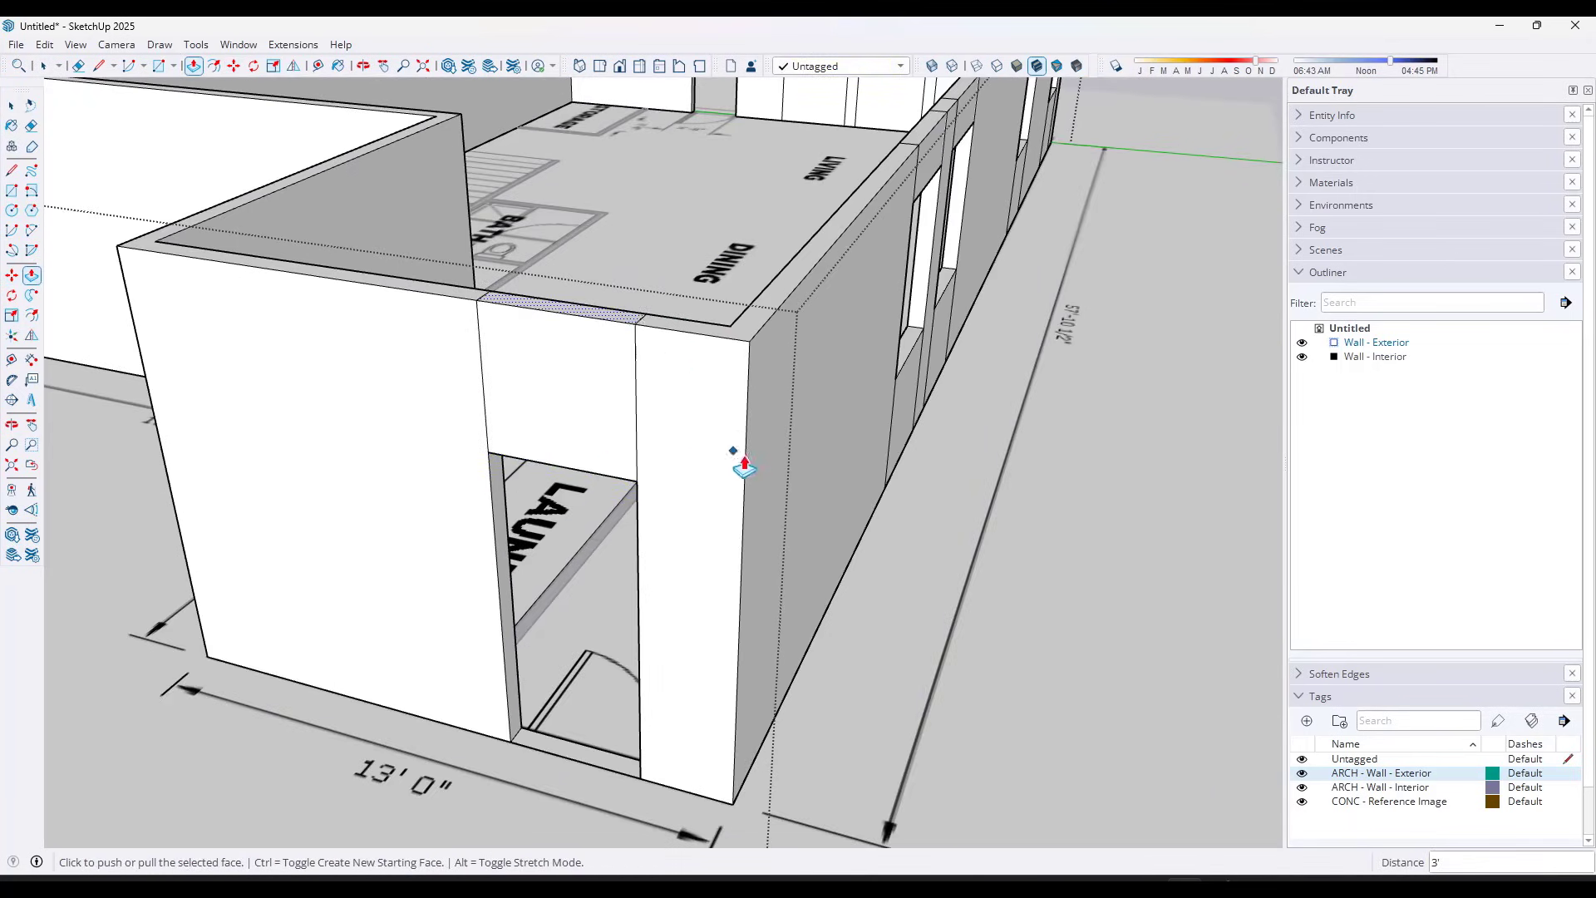
Erase the leftover seam lines beside the door header on the 13'-0" wall's outer face and top
{"action": "scroll", "coordinate": [749, 449], "scroll_direction": "down", "scroll_amount": 1}
{"action": "scroll", "coordinate": [762, 441], "scroll_direction": "down", "scroll_amount": 2}
{"action": "key", "text": "o"}
{"action": "left_click_drag", "start_coordinate": [737, 392], "coordinate": [1180, 416]}
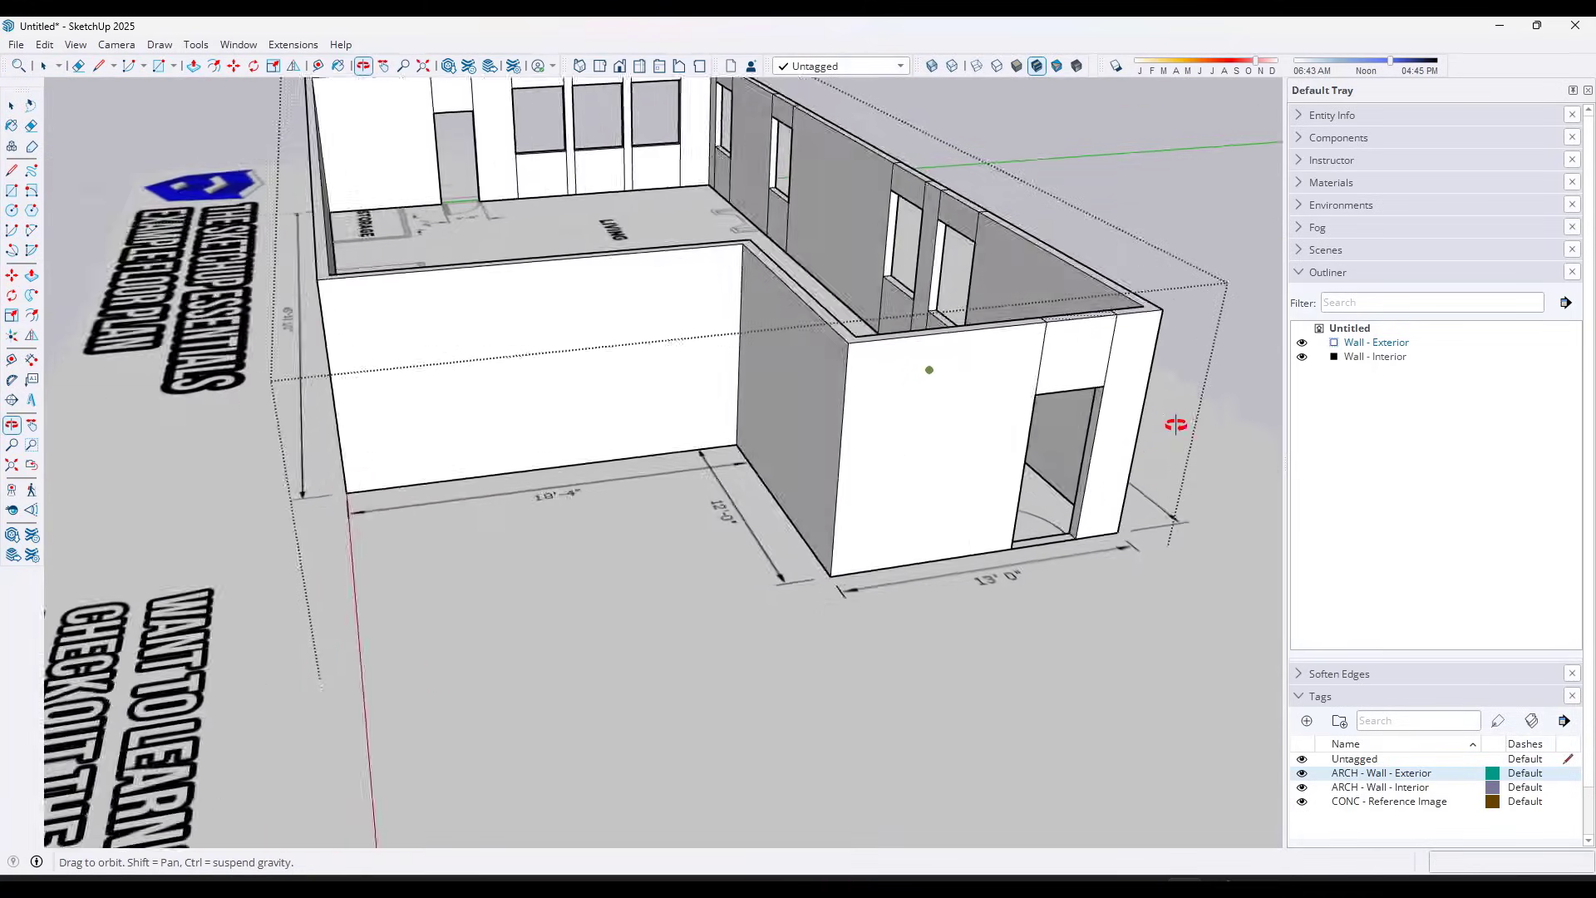
{"action": "scroll", "coordinate": [816, 431], "scroll_direction": "up", "scroll_amount": 3}
{"action": "mouse_move", "coordinate": [815, 431]}
{"action": "left_mouse_down"}
{"action": "mouse_move", "coordinate": [696, 417]}
{"action": "mouse_move", "coordinate": [524, 438]}
{"action": "left_mouse_up"}
{"action": "key", "text": "e"}
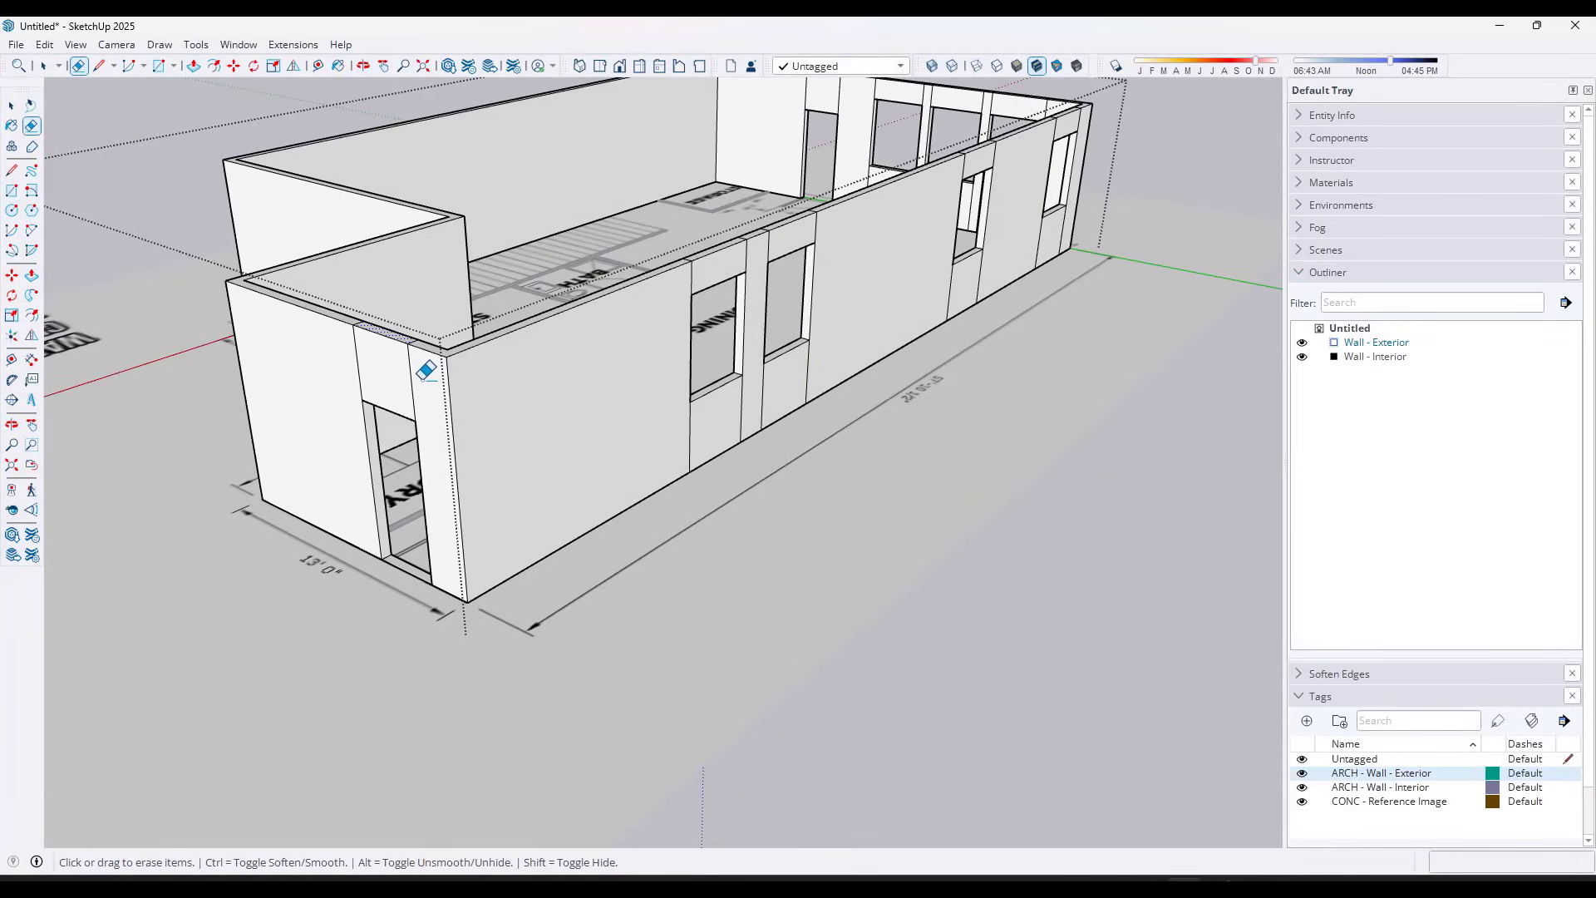
{"action": "mouse_move", "coordinate": [427, 360]}
{"action": "left_mouse_down"}
{"action": "mouse_move", "coordinate": [365, 348]}
{"action": "mouse_move", "coordinate": [403, 338]}
{"action": "left_mouse_up"}
{"action": "scroll", "coordinate": [424, 331], "scroll_direction": "up", "scroll_amount": 2}
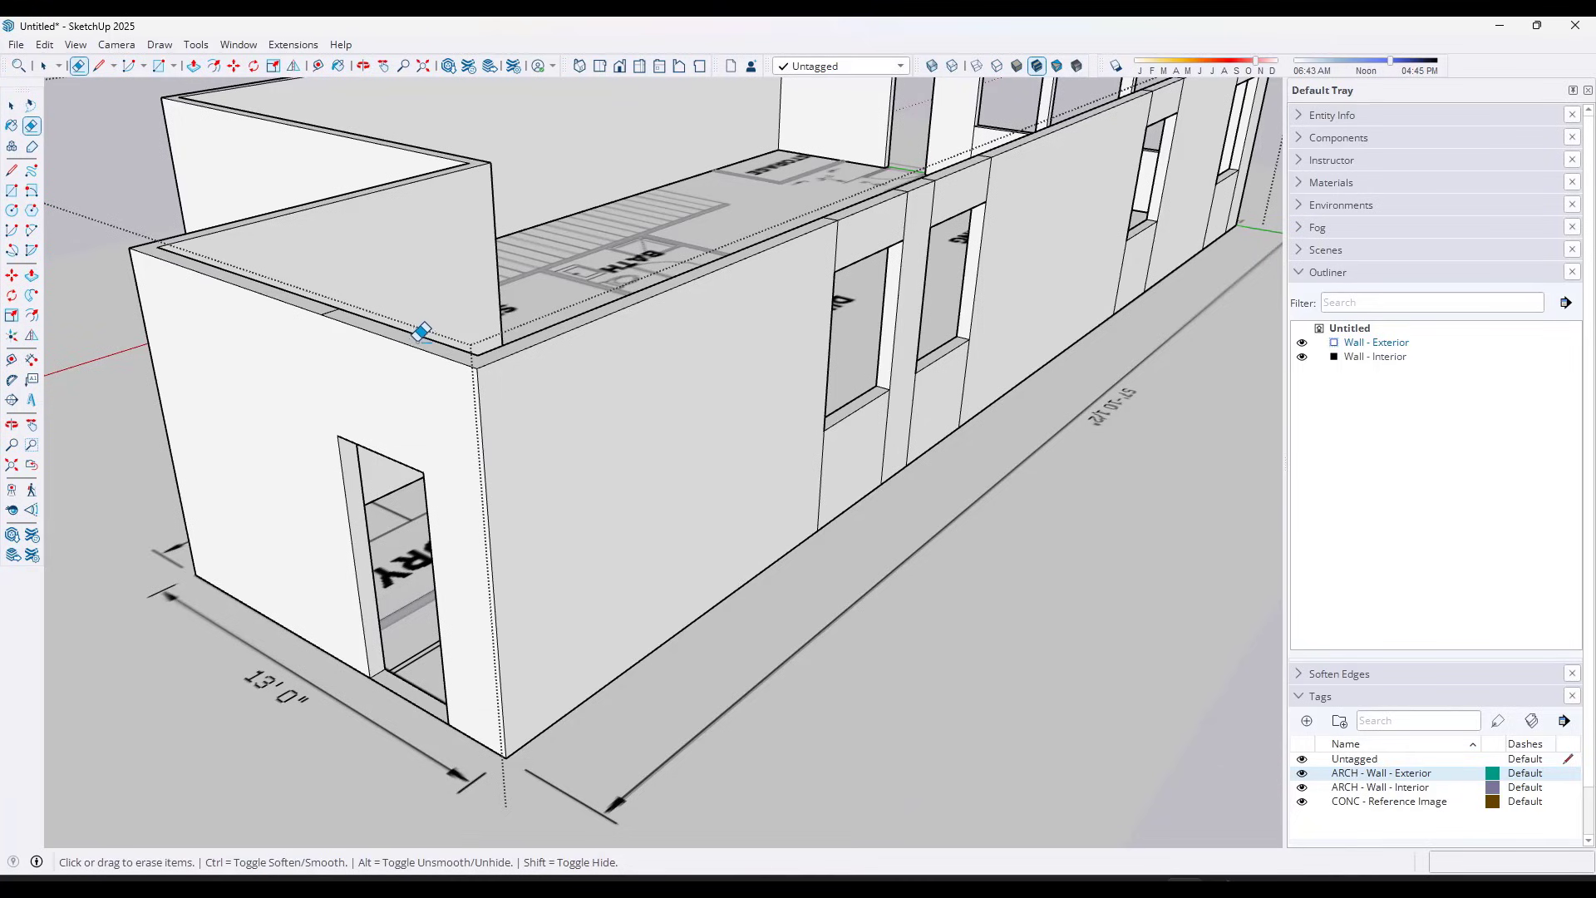
{"action": "left_click", "coordinate": [330, 303]}
{"action": "key", "text": "ctrl+z"}
Erase the seam lines above and below the two paired windows nearest the 13'-0" end of the 57'-10 1/2" wall
{"action": "left_click_drag", "start_coordinate": [845, 257], "coordinate": [871, 219]}
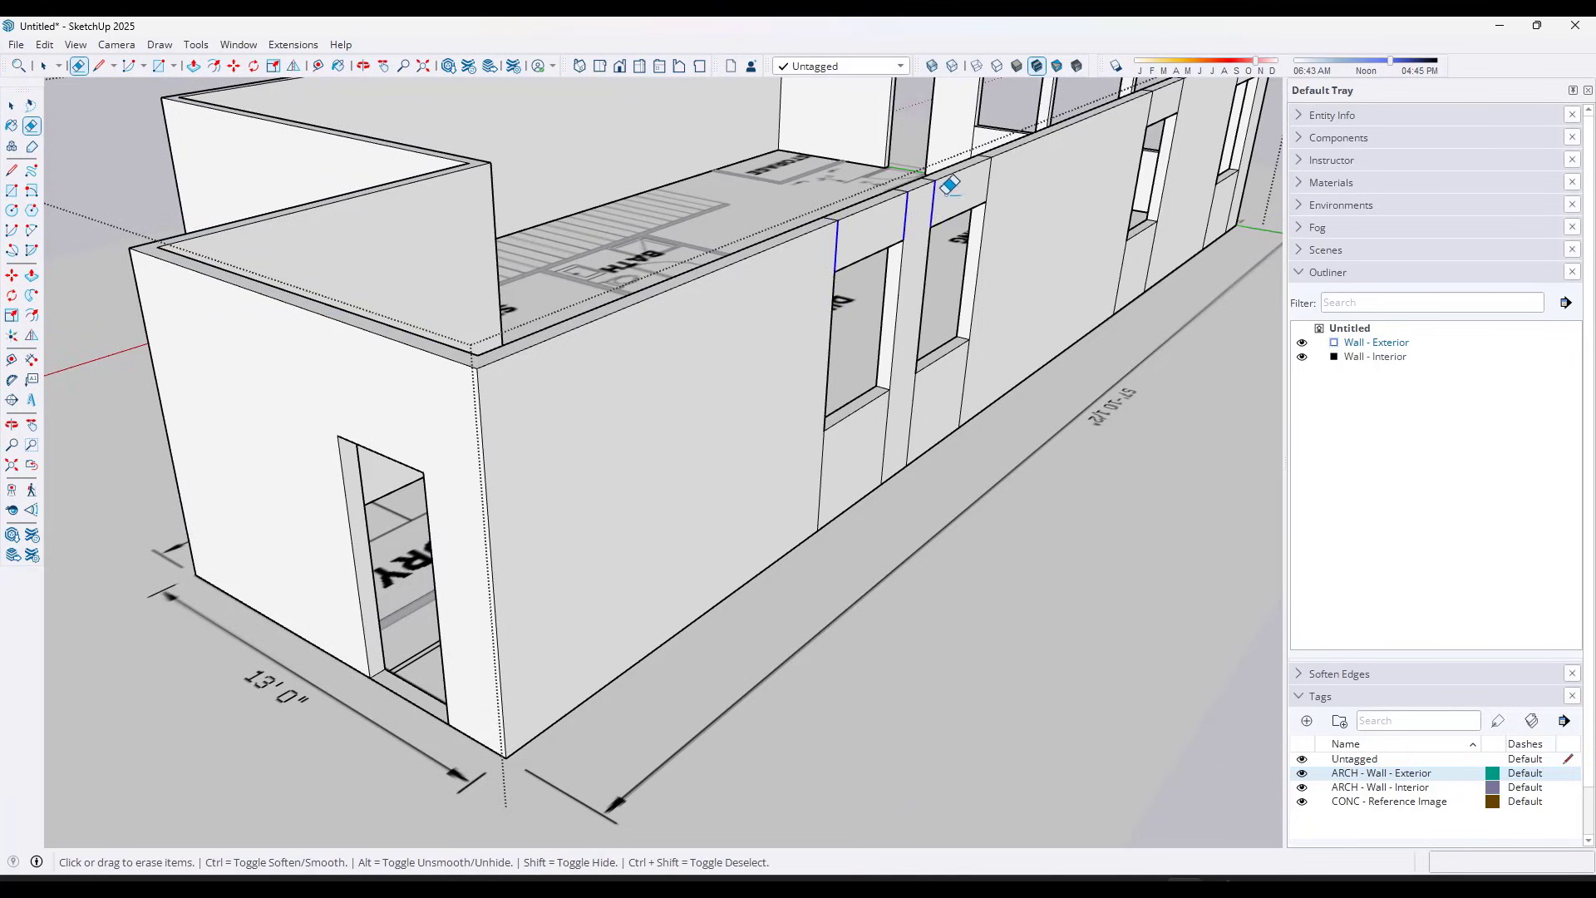
{"action": "left_click_drag", "start_coordinate": [1009, 164], "coordinate": [1010, 166]}
{"action": "left_click_drag", "start_coordinate": [820, 456], "coordinate": [1022, 335]}
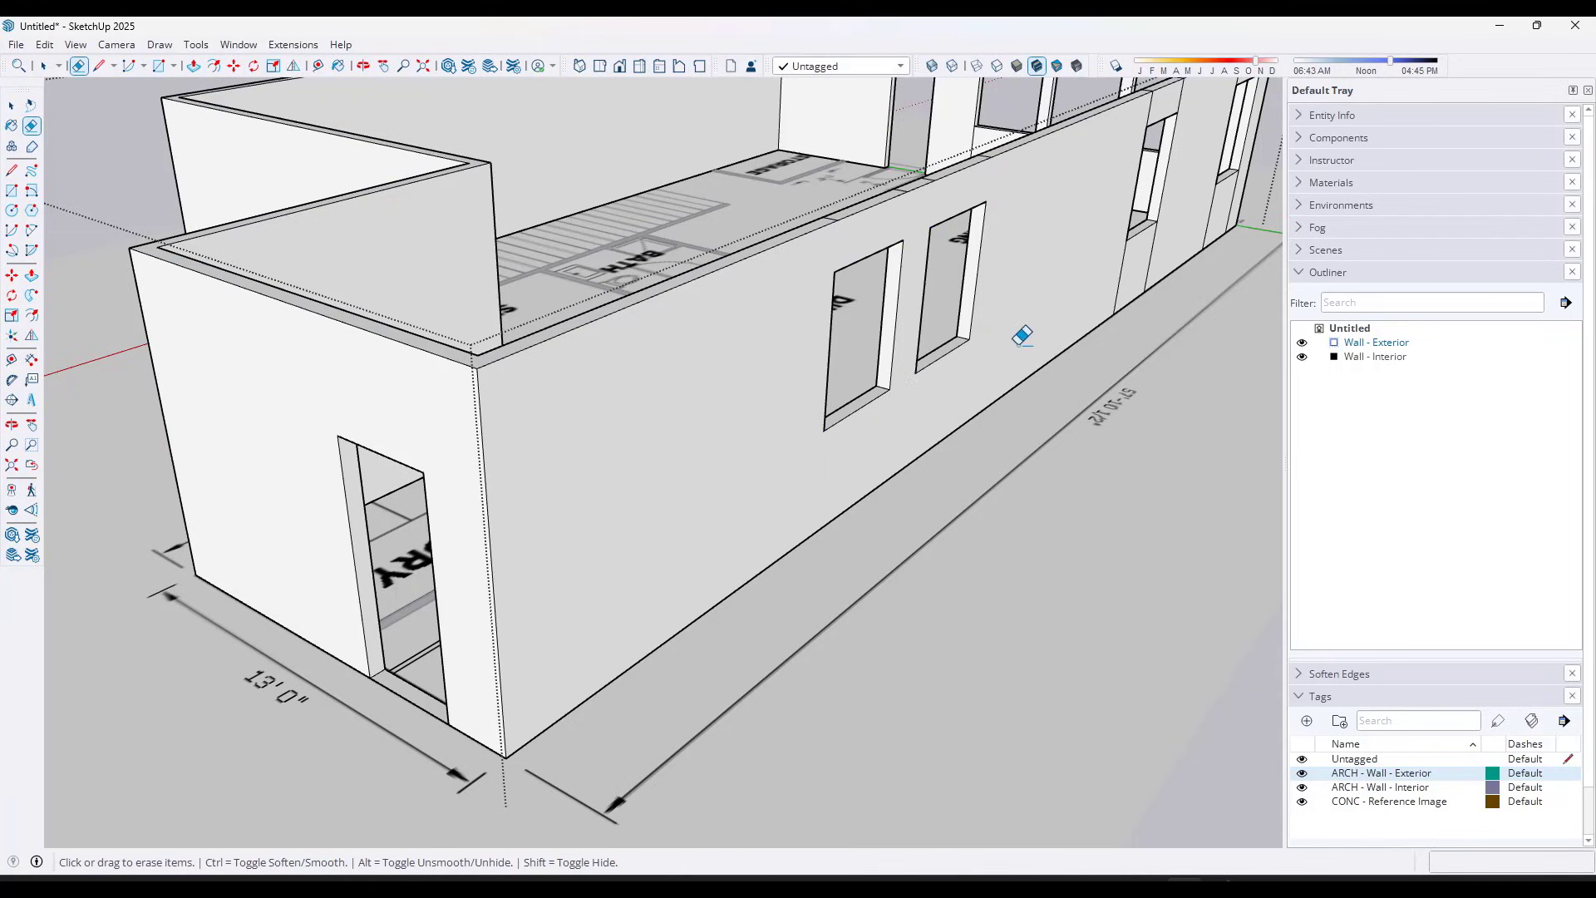
{"action": "scroll", "coordinate": [820, 203], "scroll_direction": "up", "scroll_amount": 3}
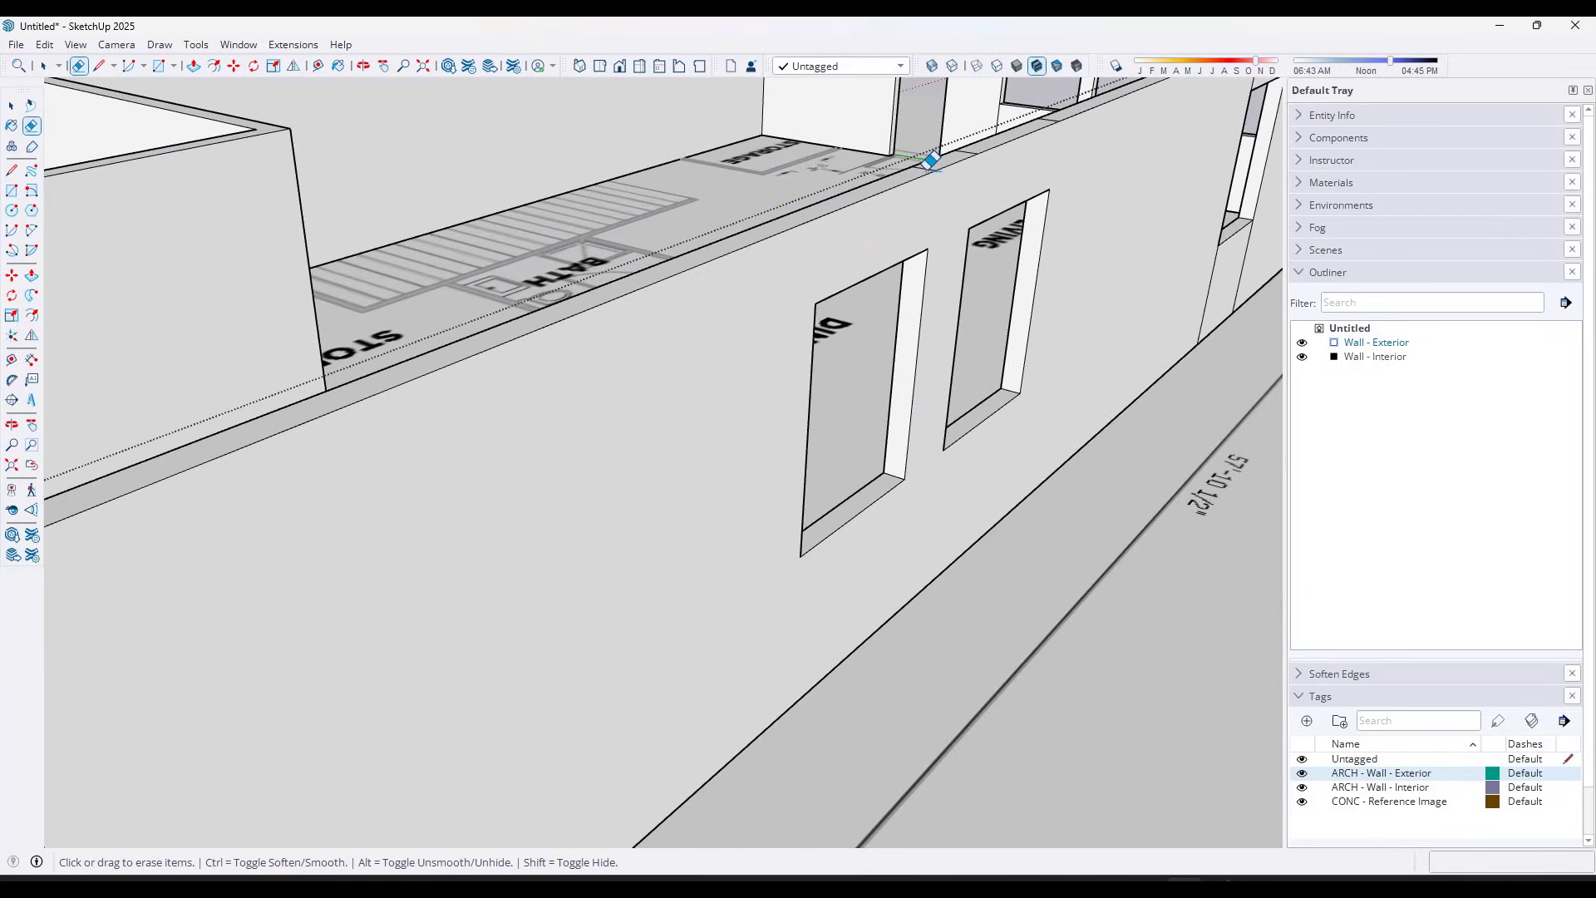
{"action": "scroll", "coordinate": [898, 346], "scroll_direction": "down", "scroll_amount": 10}
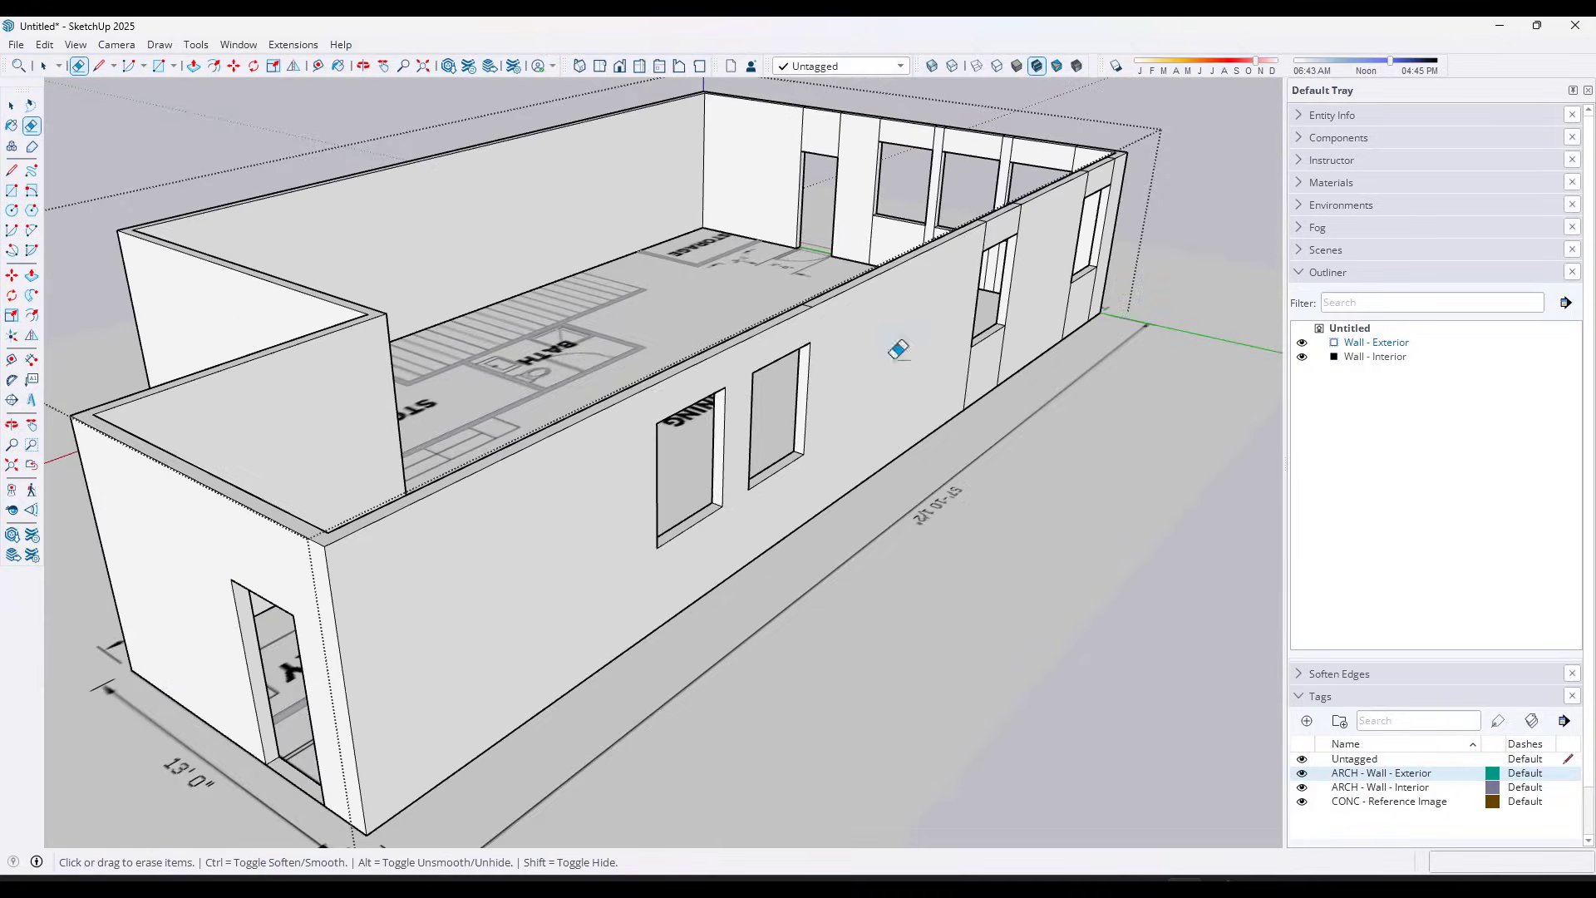
Erase the seam lines around the other two windows of the 57'-10 1/2" wall, on its outer face and top
{"action": "scroll", "coordinate": [891, 405], "scroll_direction": "up", "scroll_amount": 10}
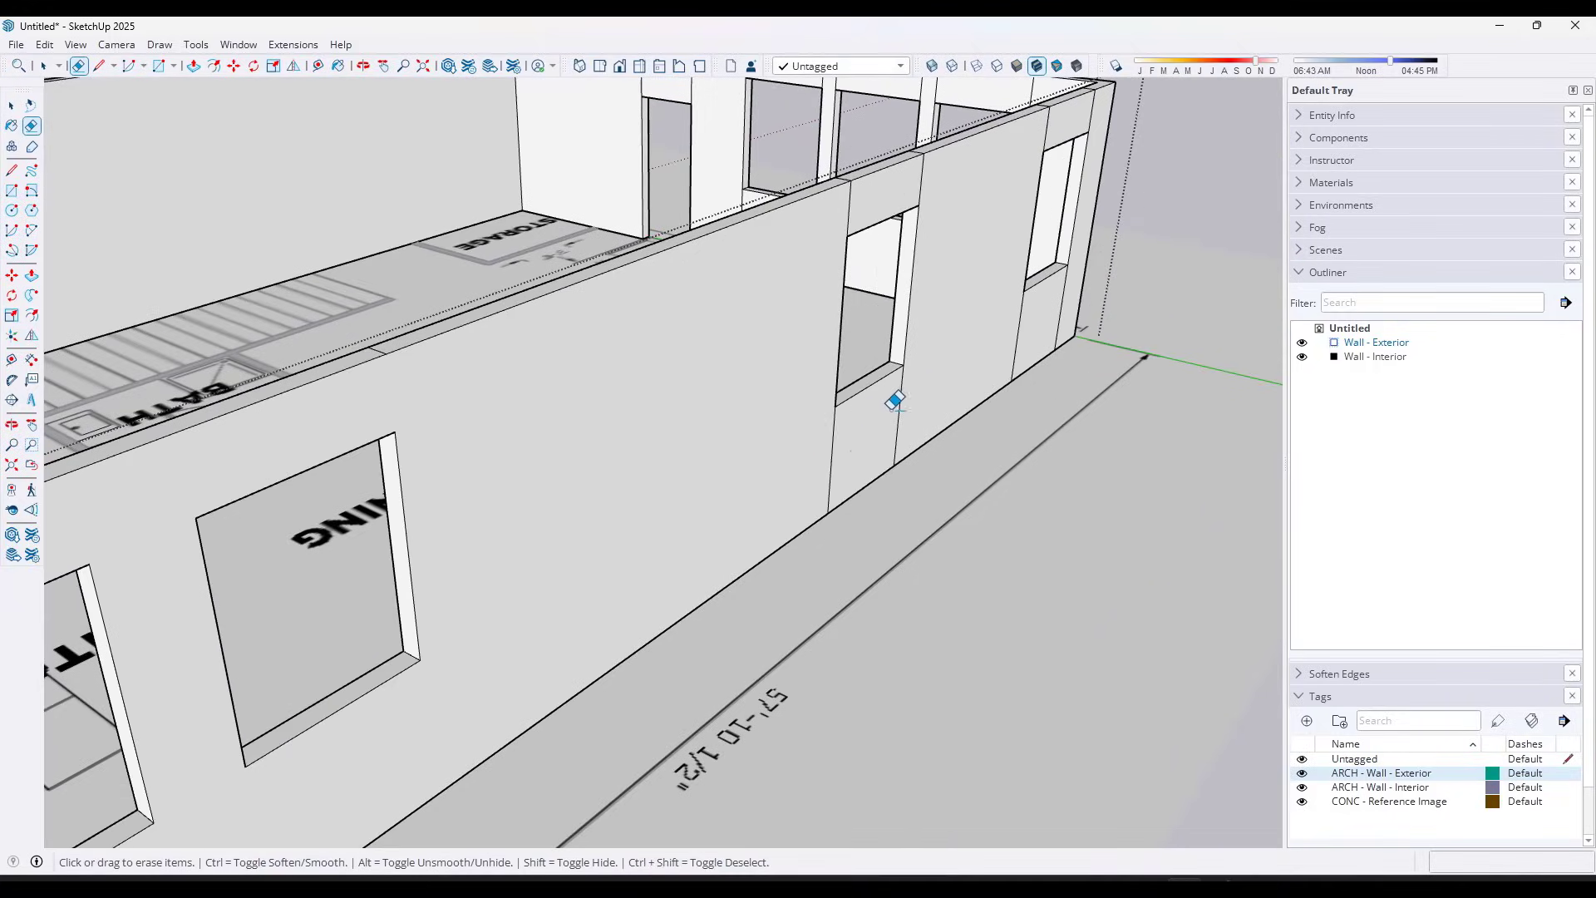
{"action": "mouse_move", "coordinate": [895, 401]}
{"action": "left_mouse_down"}
{"action": "mouse_move", "coordinate": [933, 384]}
{"action": "mouse_move", "coordinate": [876, 205]}
{"action": "mouse_move", "coordinate": [837, 212]}
{"action": "mouse_move", "coordinate": [961, 155]}
{"action": "mouse_move", "coordinate": [980, 324]}
{"action": "mouse_move", "coordinate": [1055, 292]}
{"action": "left_mouse_up"}
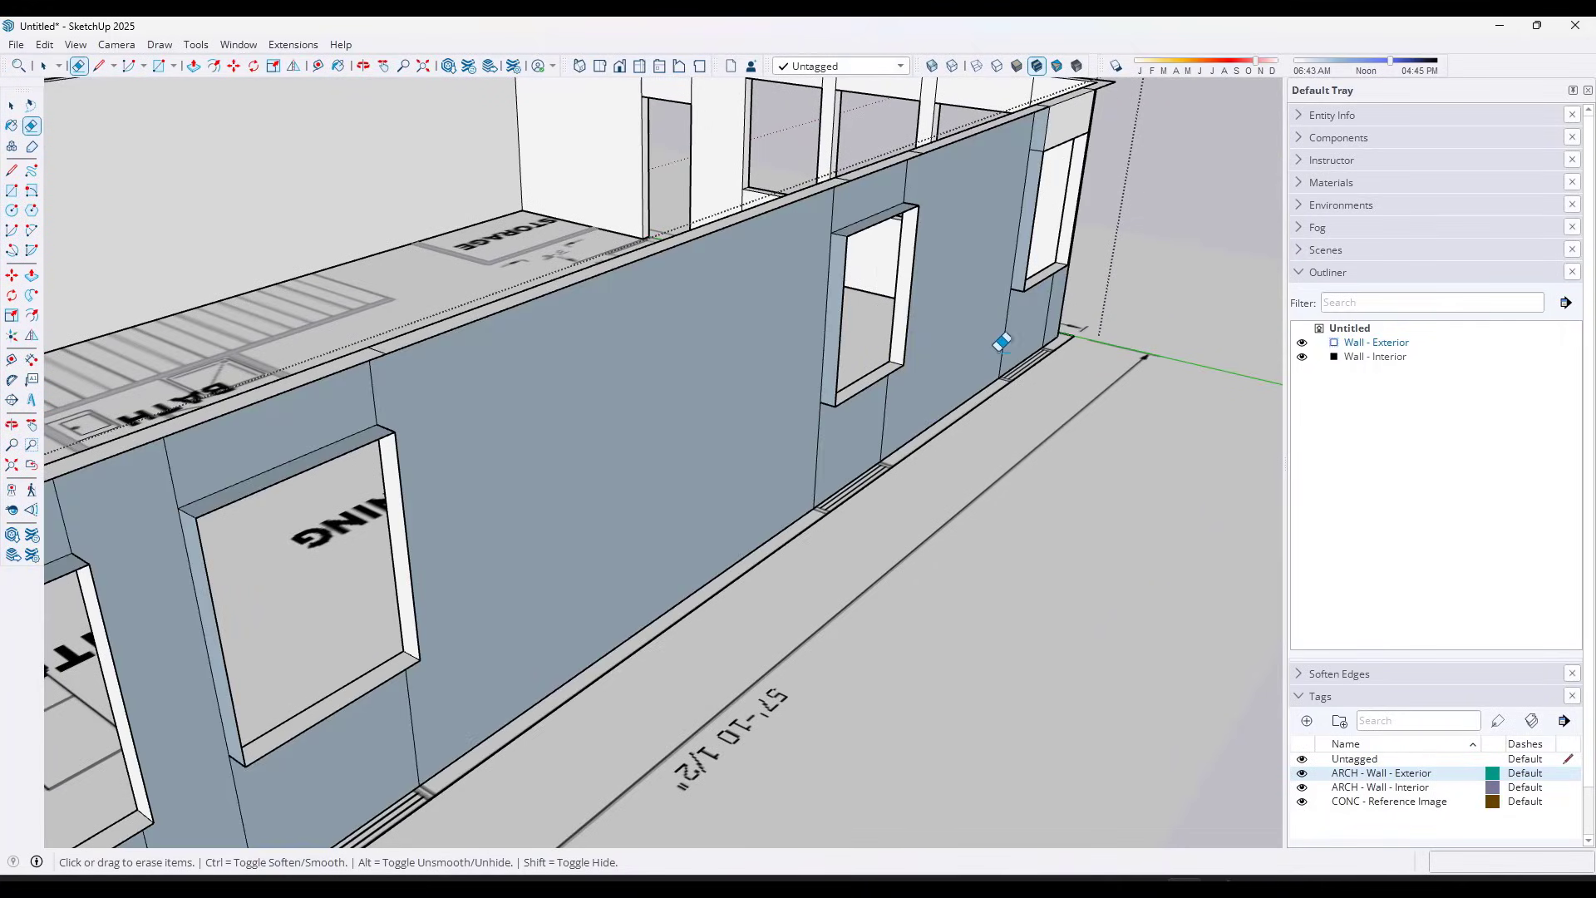
{"action": "key", "text": "ctrl+z"}
{"action": "mouse_move", "coordinate": [1031, 324]}
{"action": "middle_mouse_down"}
{"action": "mouse_move", "coordinate": [870, 307]}
{"action": "mouse_move", "coordinate": [758, 430]}
{"action": "middle_mouse_up"}
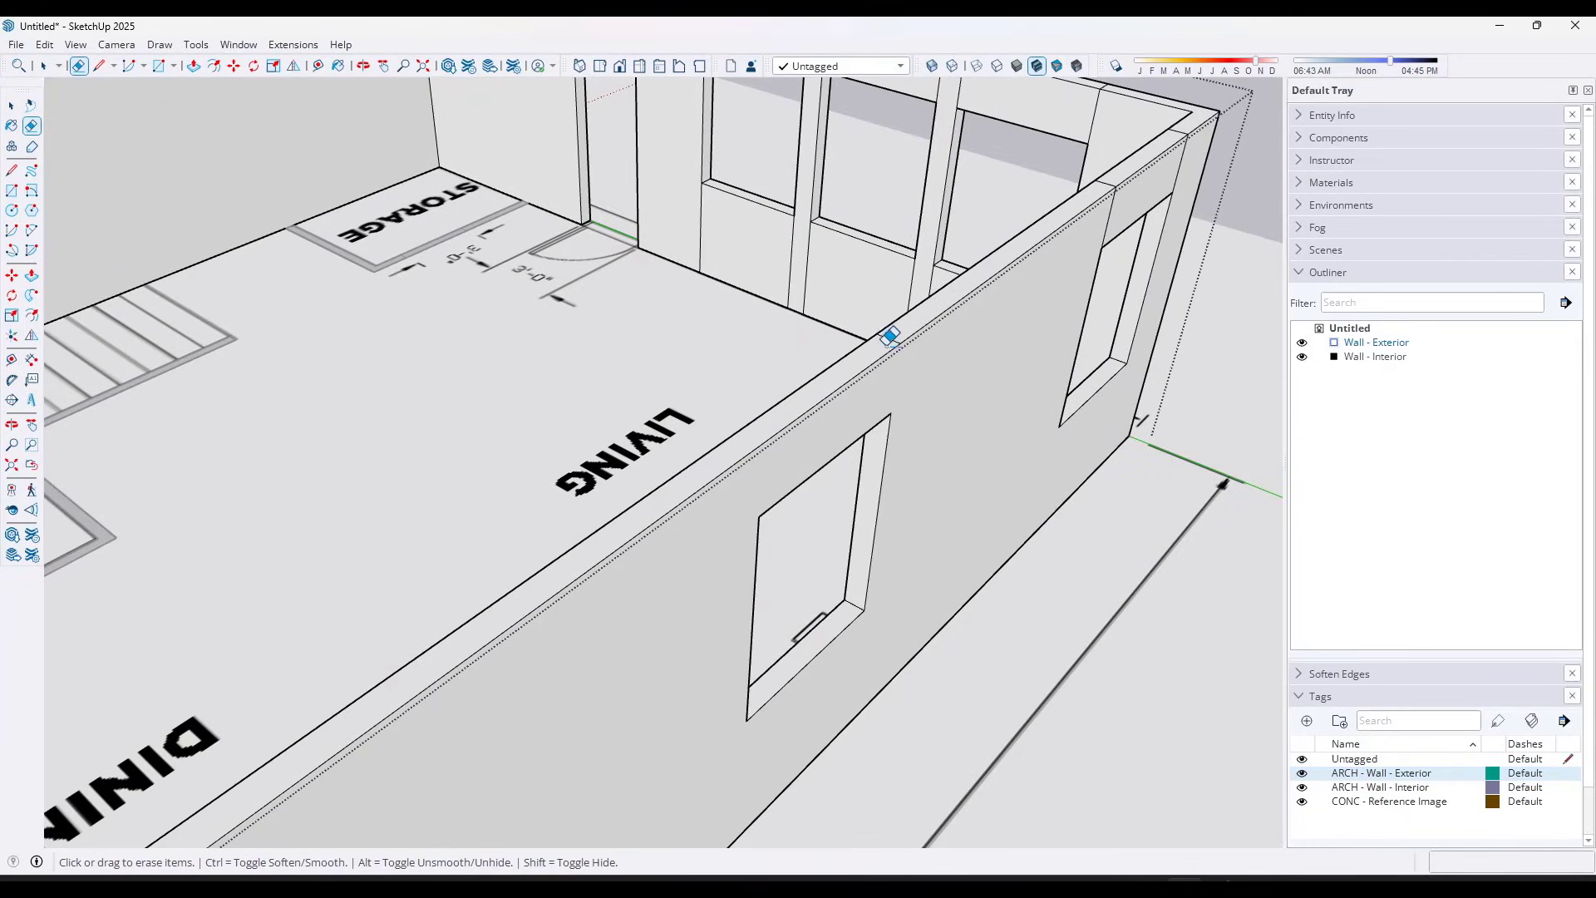
{"action": "mouse_move", "coordinate": [1063, 210]}
{"action": "left_mouse_down"}
{"action": "mouse_move", "coordinate": [1080, 254]}
{"action": "mouse_move", "coordinate": [1019, 402]}
{"action": "left_mouse_up"}
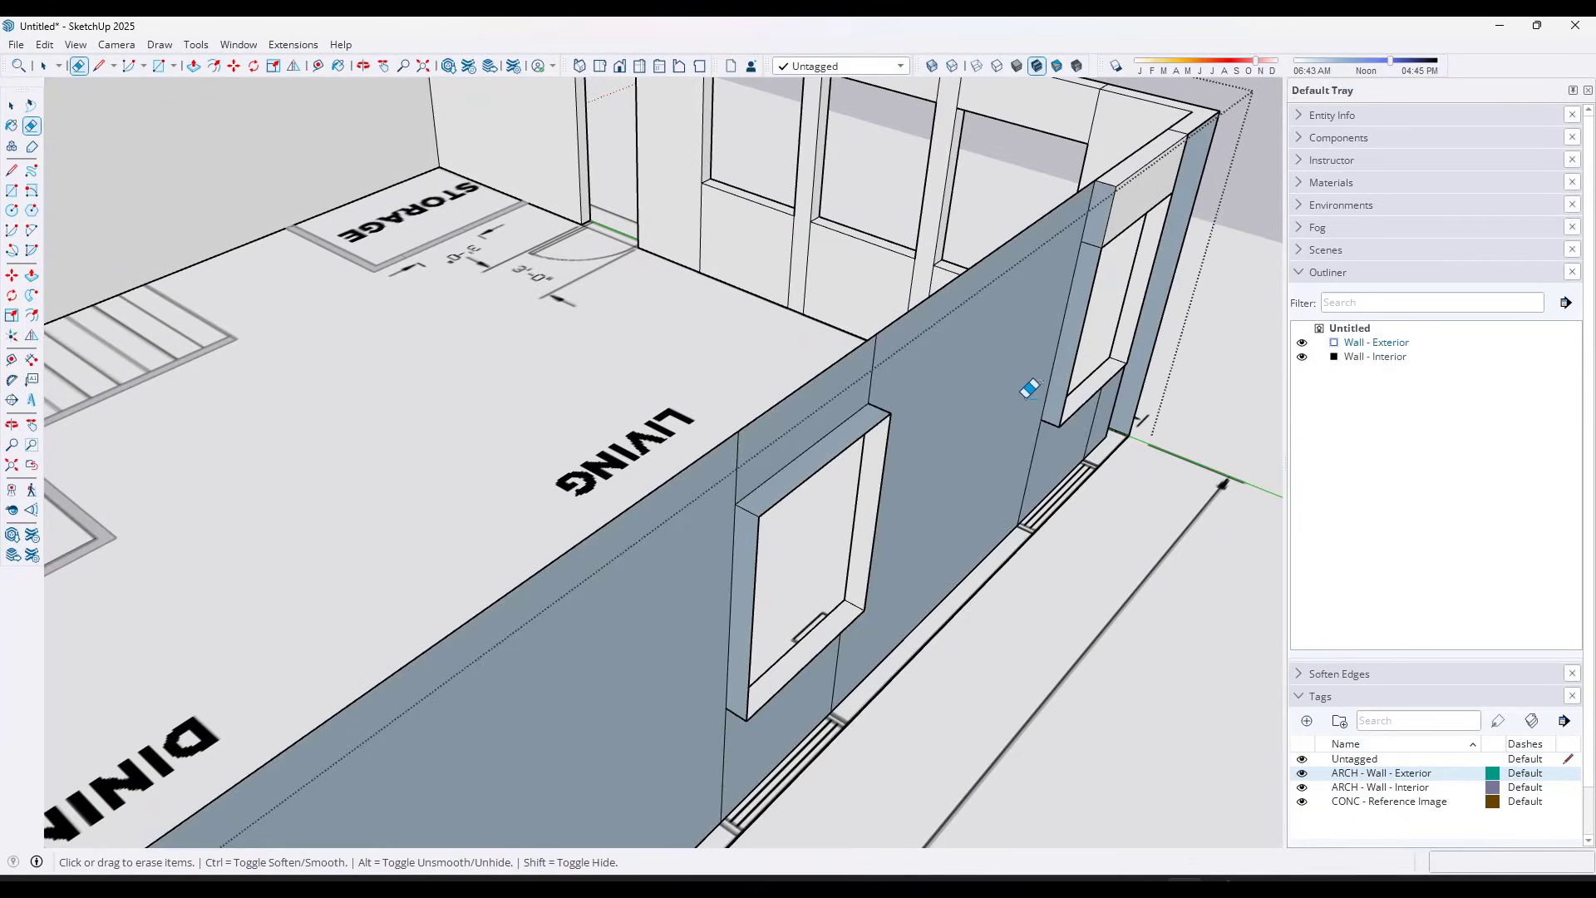
{"action": "key", "text": "ctrl+z"}
{"action": "scroll", "coordinate": [1090, 180], "scroll_direction": "up", "scroll_amount": 2}
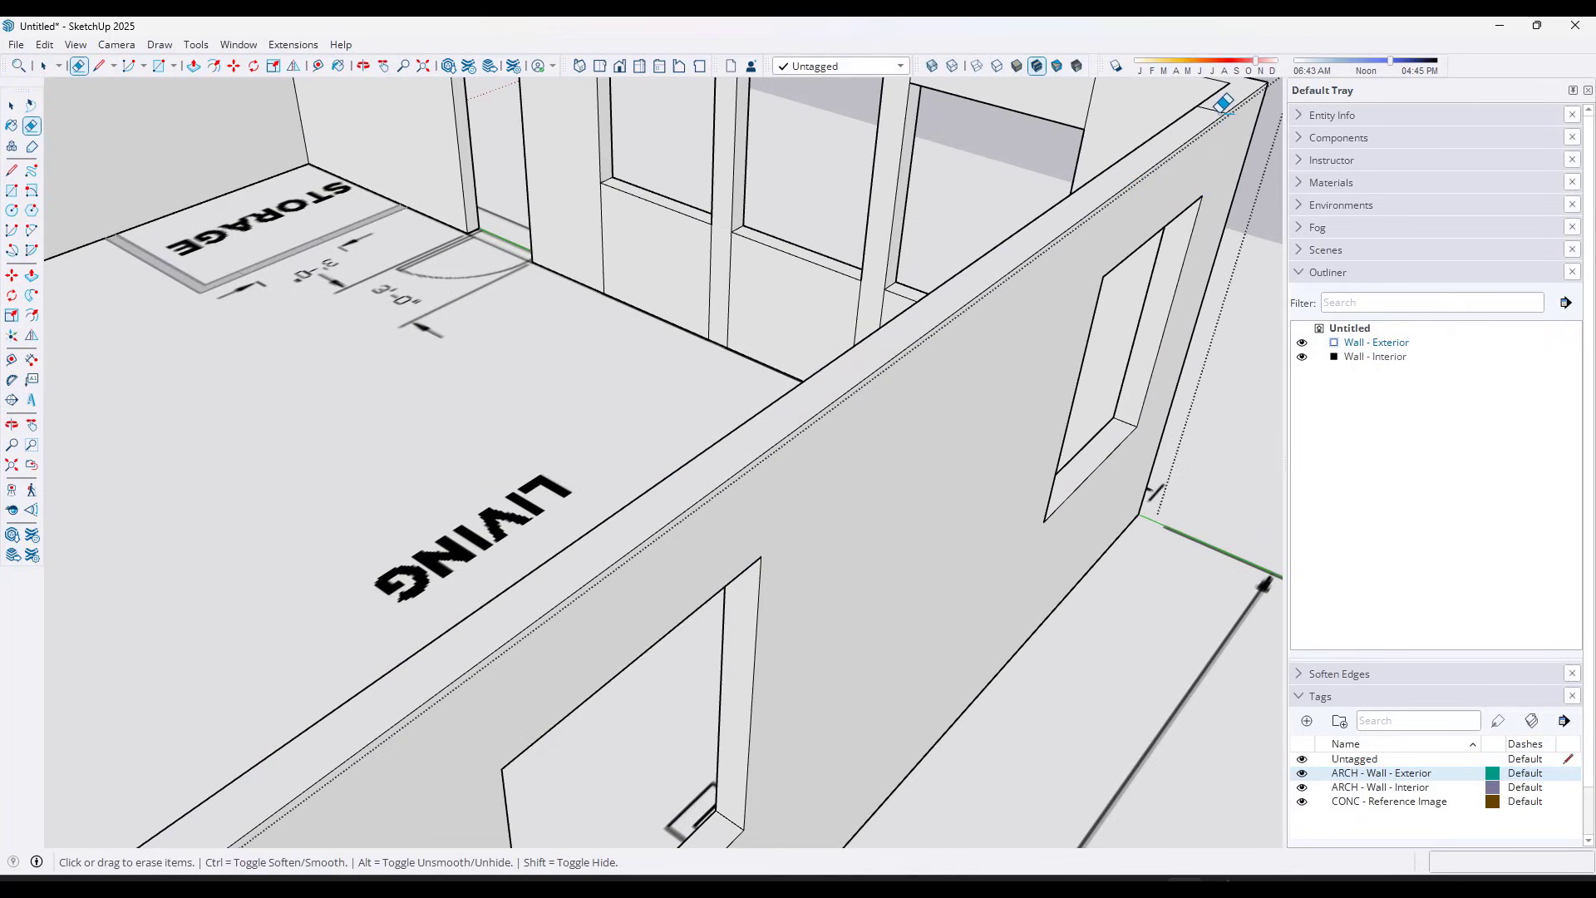
Erase the remaining seam lines around the openings on the 31'-4" side and the inner wall faces, and close the exterior wall group
{"action": "scroll", "coordinate": [954, 405], "scroll_direction": "down", "scroll_amount": 3}
{"action": "middle_click_drag", "start_coordinate": [823, 534], "coordinate": [890, 535]}
{"action": "scroll", "coordinate": [891, 535], "scroll_direction": "up", "scroll_amount": 5}
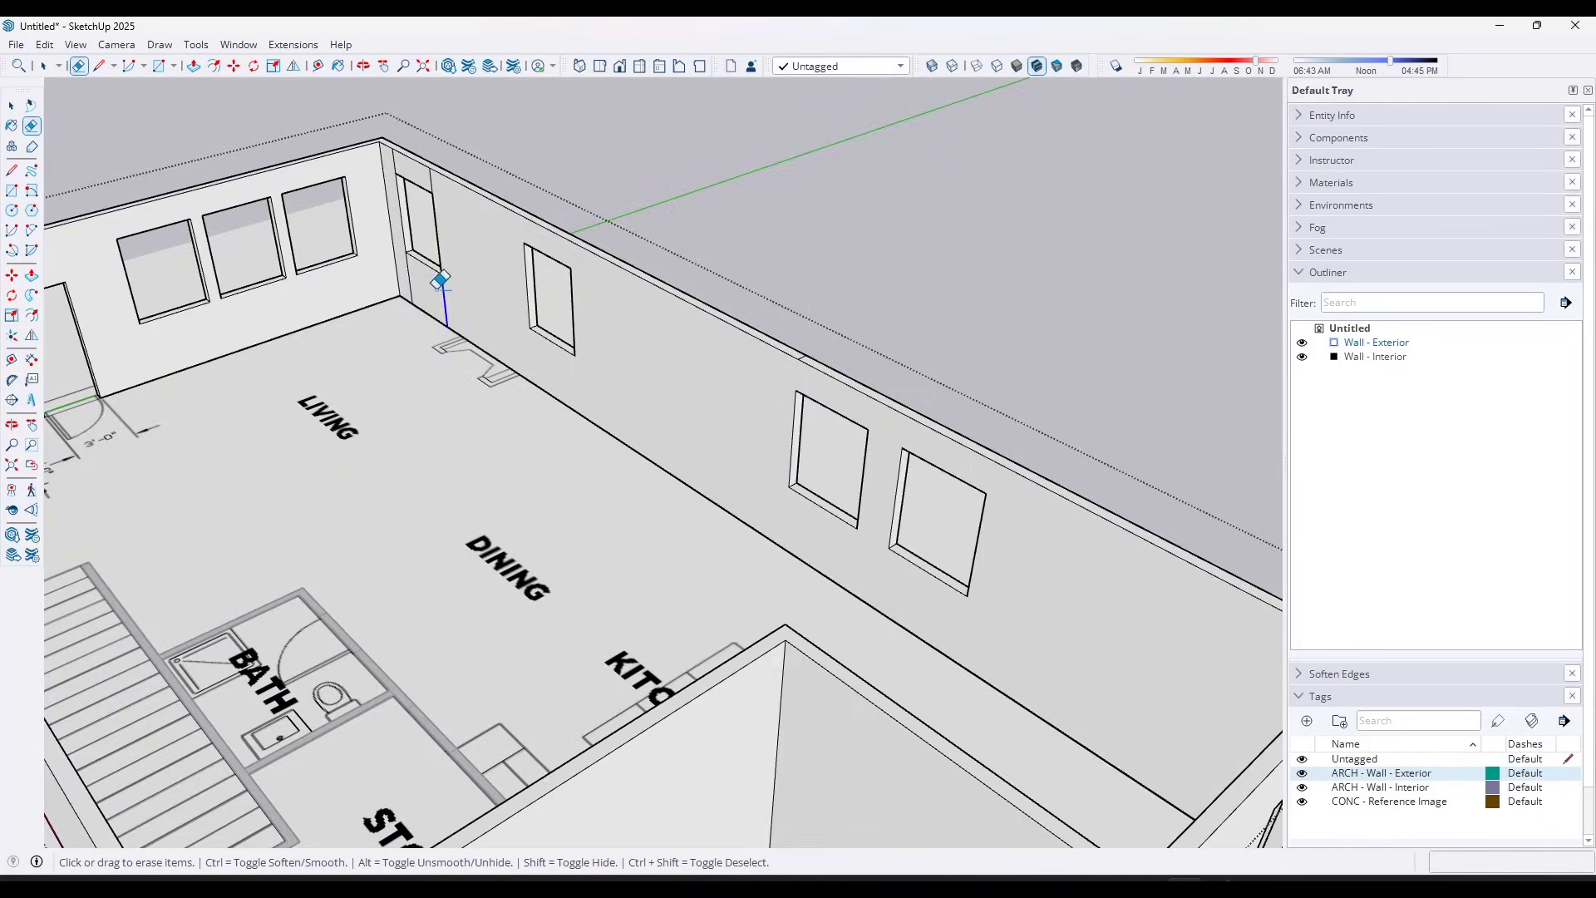
{"action": "mouse_move", "coordinate": [440, 281]}
{"action": "middle_mouse_down"}
{"action": "mouse_move", "coordinate": [791, 356]}
{"action": "mouse_move", "coordinate": [632, 296]}
{"action": "mouse_move", "coordinate": [327, 221]}
{"action": "mouse_move", "coordinate": [430, 241]}
{"action": "mouse_move", "coordinate": [506, 506]}
{"action": "mouse_move", "coordinate": [591, 491]}
{"action": "mouse_move", "coordinate": [524, 285]}
{"action": "middle_mouse_up"}
{"action": "scroll", "coordinate": [791, 356], "scroll_direction": "down", "scroll_amount": 5}
{"action": "scroll", "coordinate": [525, 271], "scroll_direction": "up", "scroll_amount": 3}
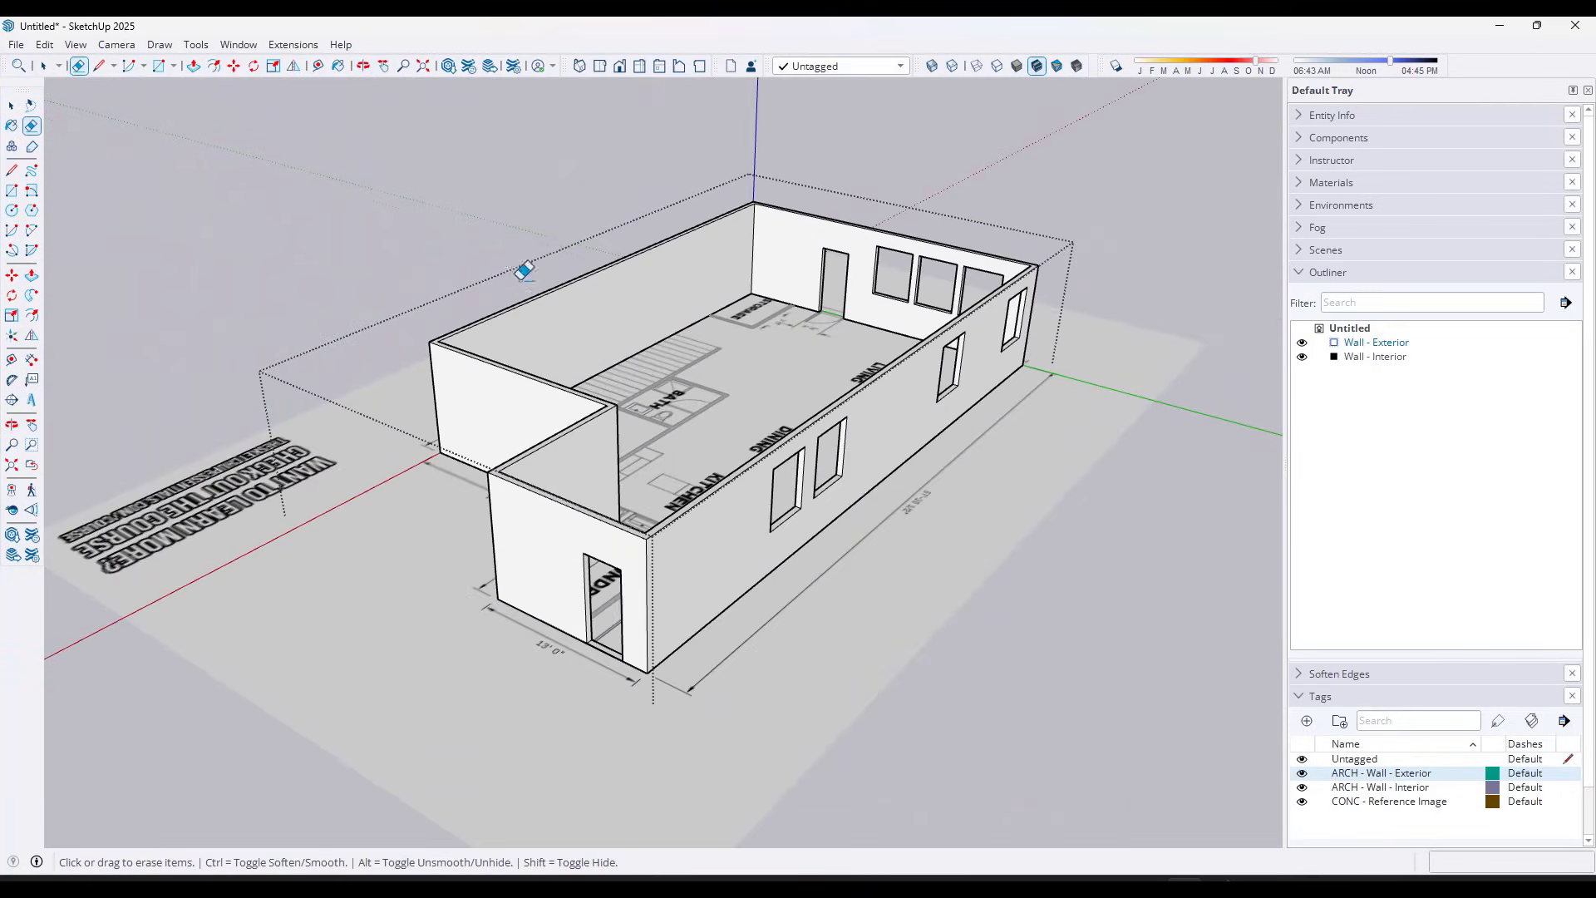
{"action": "key", "text": "space"}
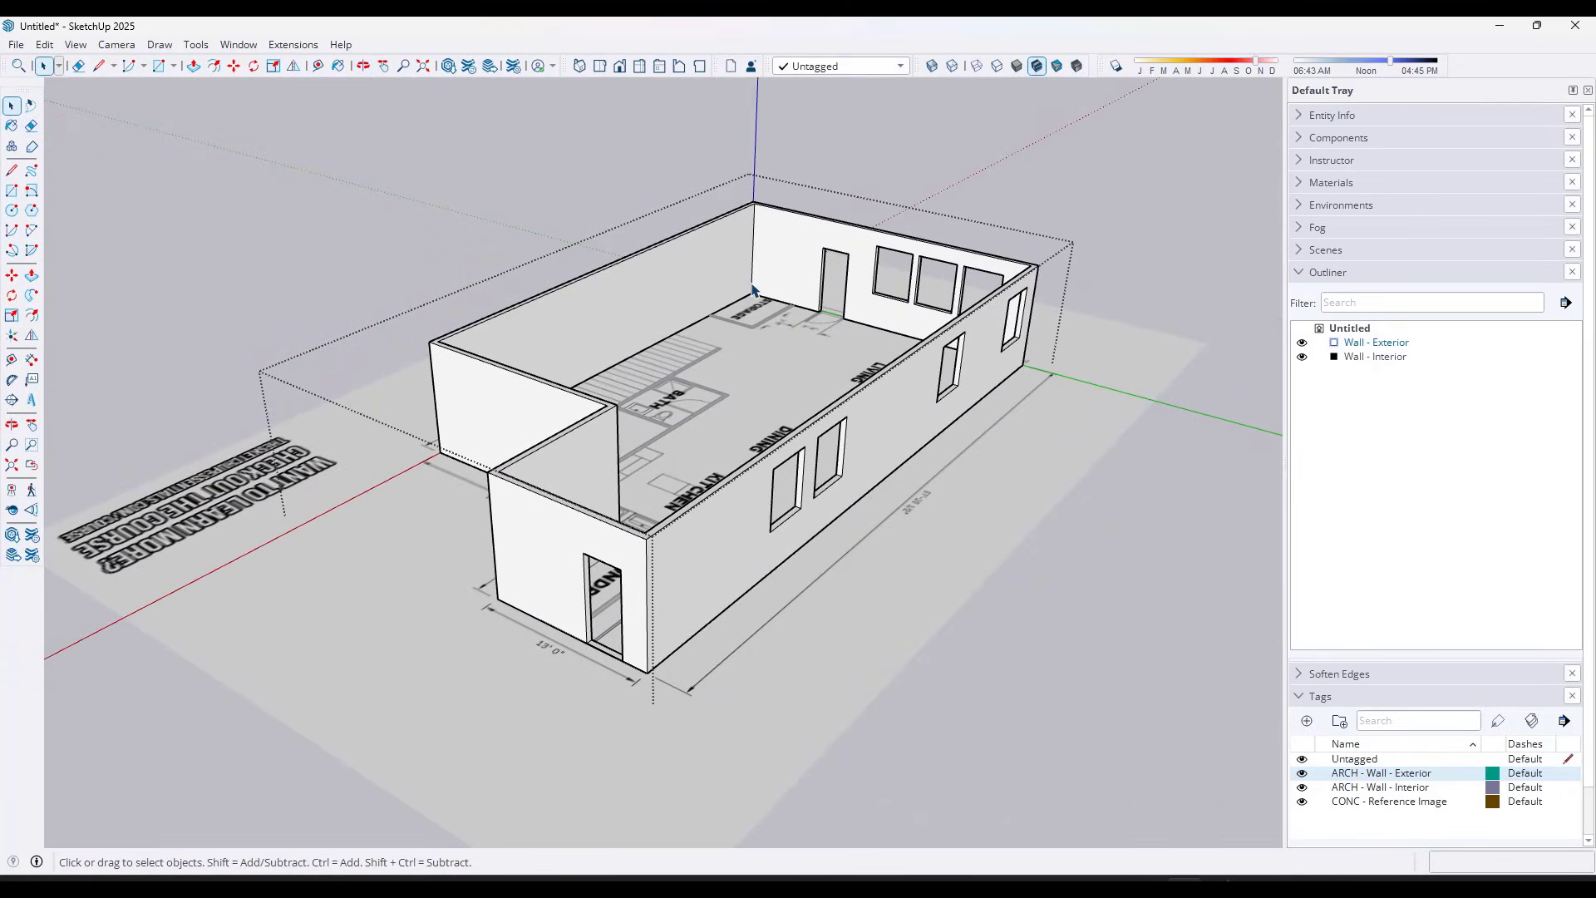
{"action": "left_click", "coordinate": [965, 139]}
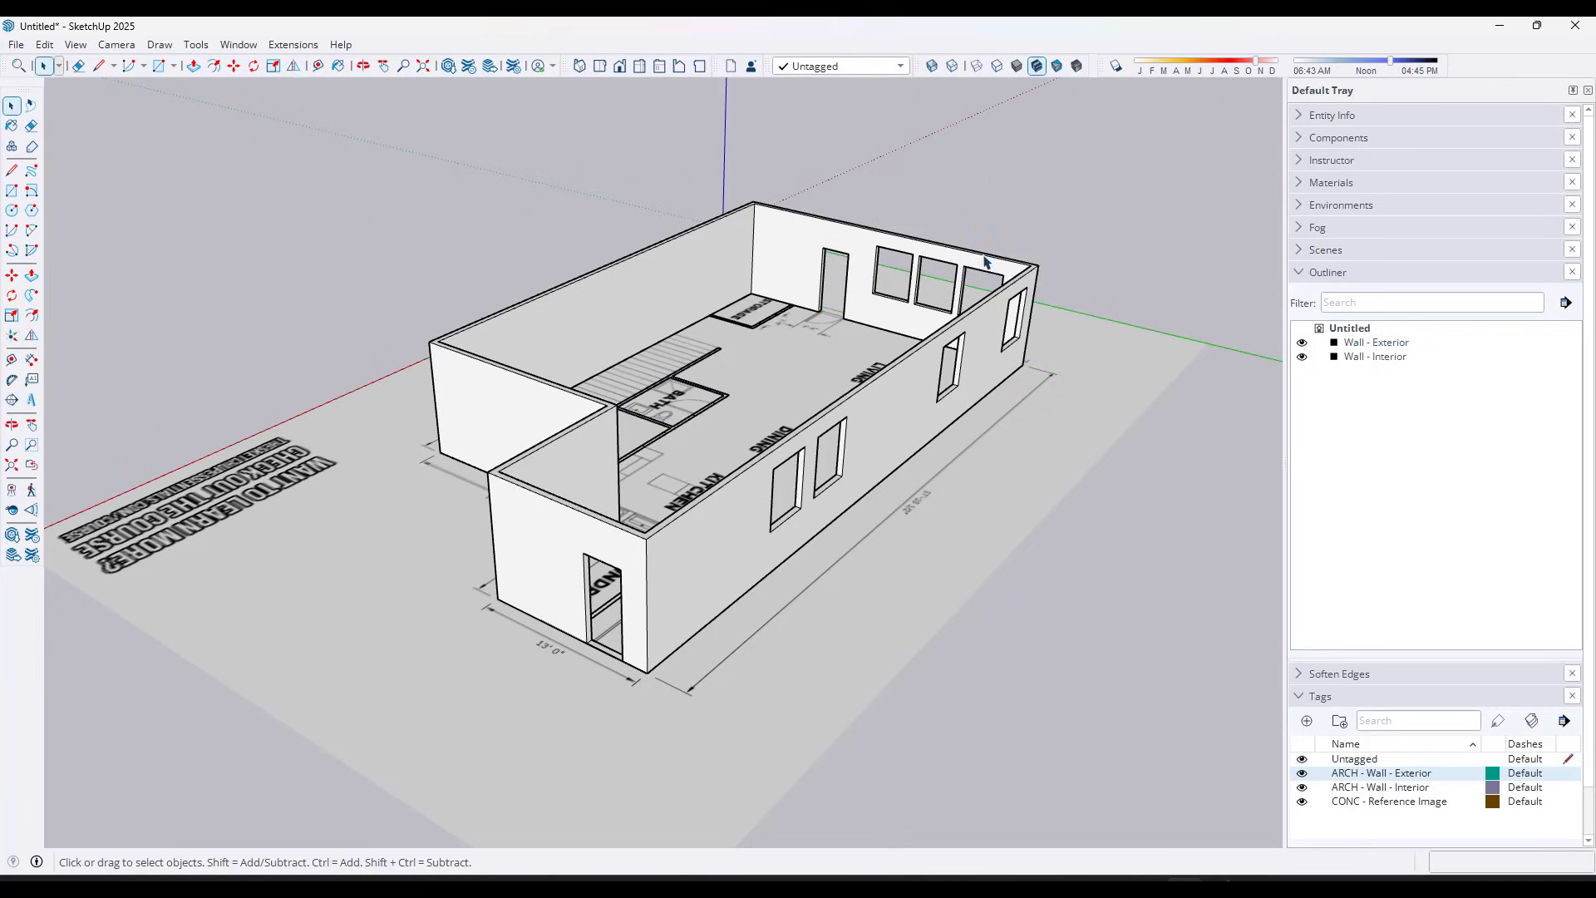
Open the Wall - Interior group for editing near the laundry and kitchen
{"action": "middle_click_drag", "start_coordinate": [985, 262], "coordinate": [460, 326]}
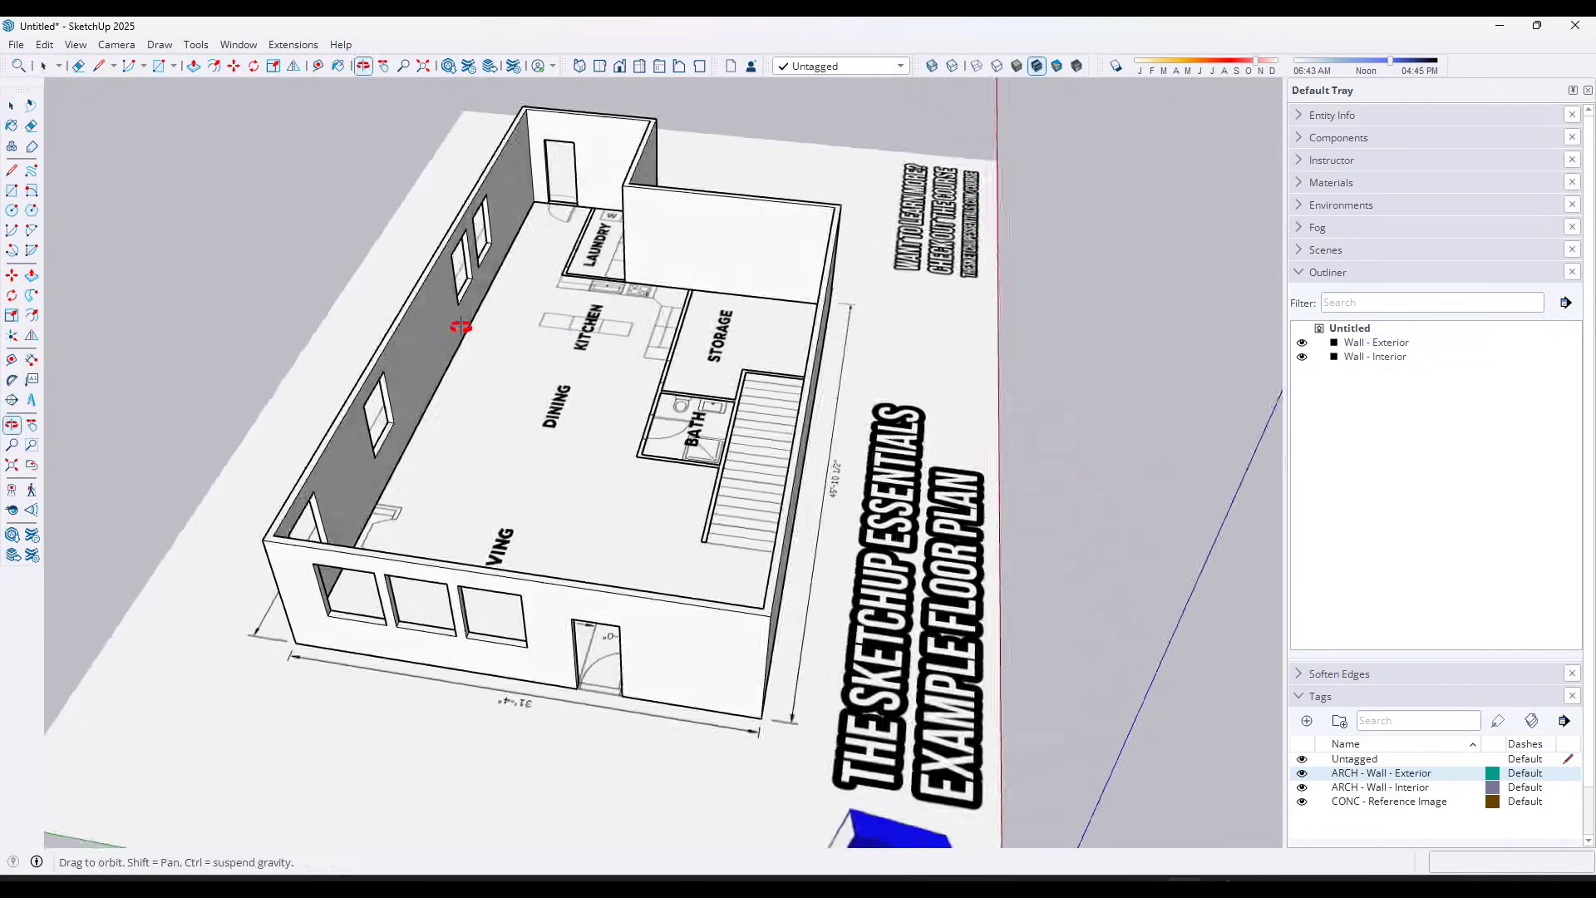
{"action": "scroll", "coordinate": [577, 273], "scroll_direction": "up", "scroll_amount": 8}
{"action": "double_click", "coordinate": [582, 270]}
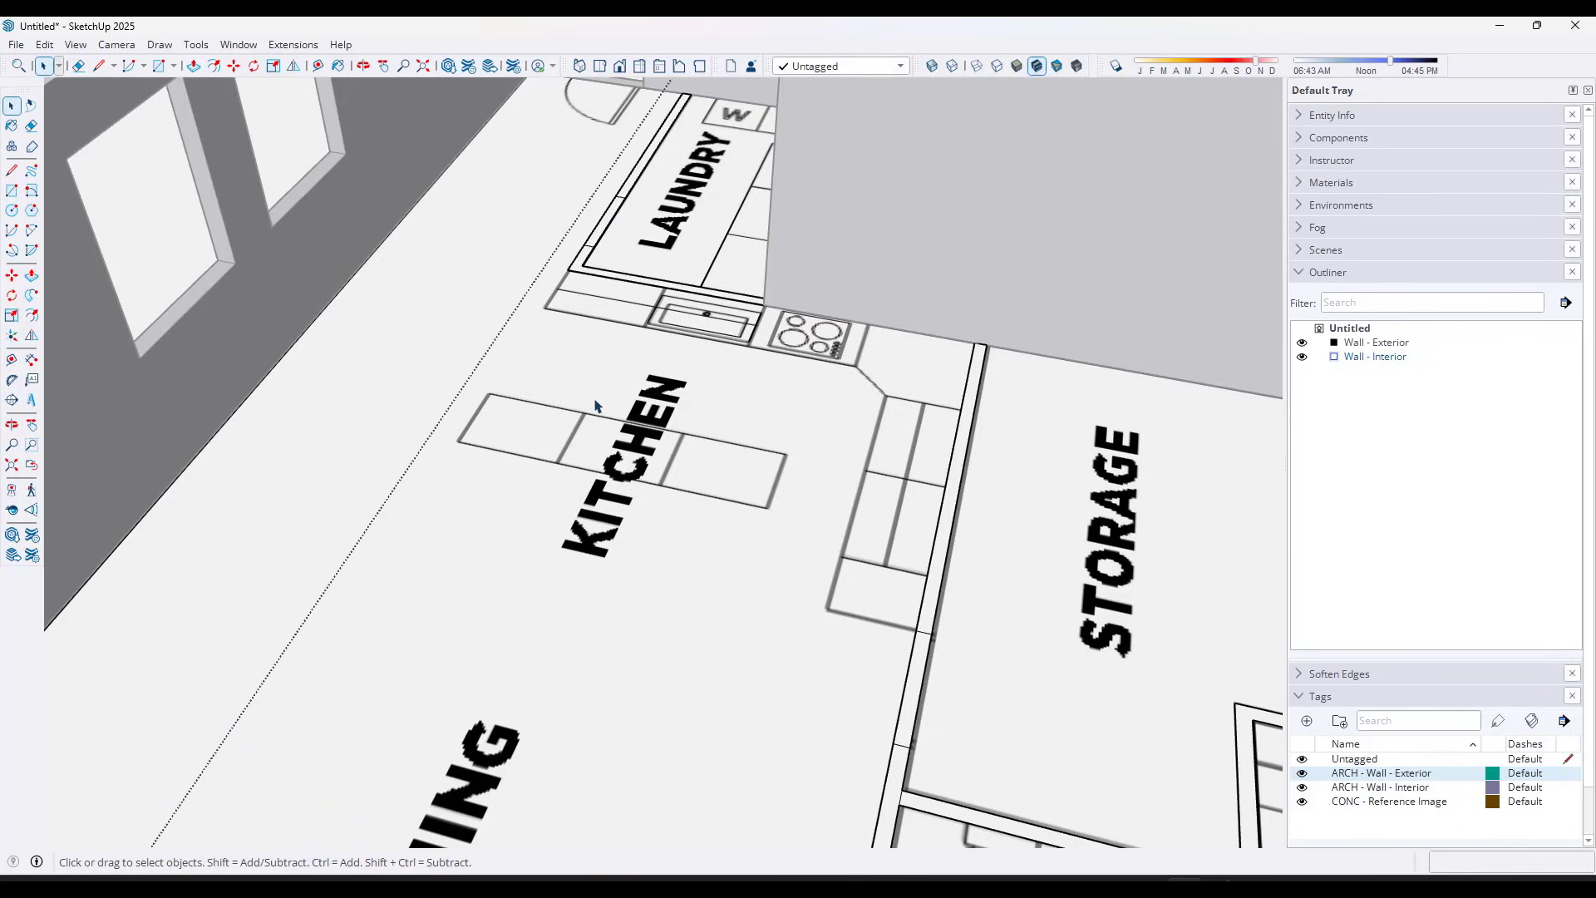
Push/Pull the interior wall faces around the laundry and between kitchen and storage up 10', leaving the door openings flat
{"action": "scroll", "coordinate": [595, 406], "scroll_direction": "down", "scroll_amount": 6}
{"action": "middle_click_drag", "start_coordinate": [555, 305], "coordinate": [846, 436]}
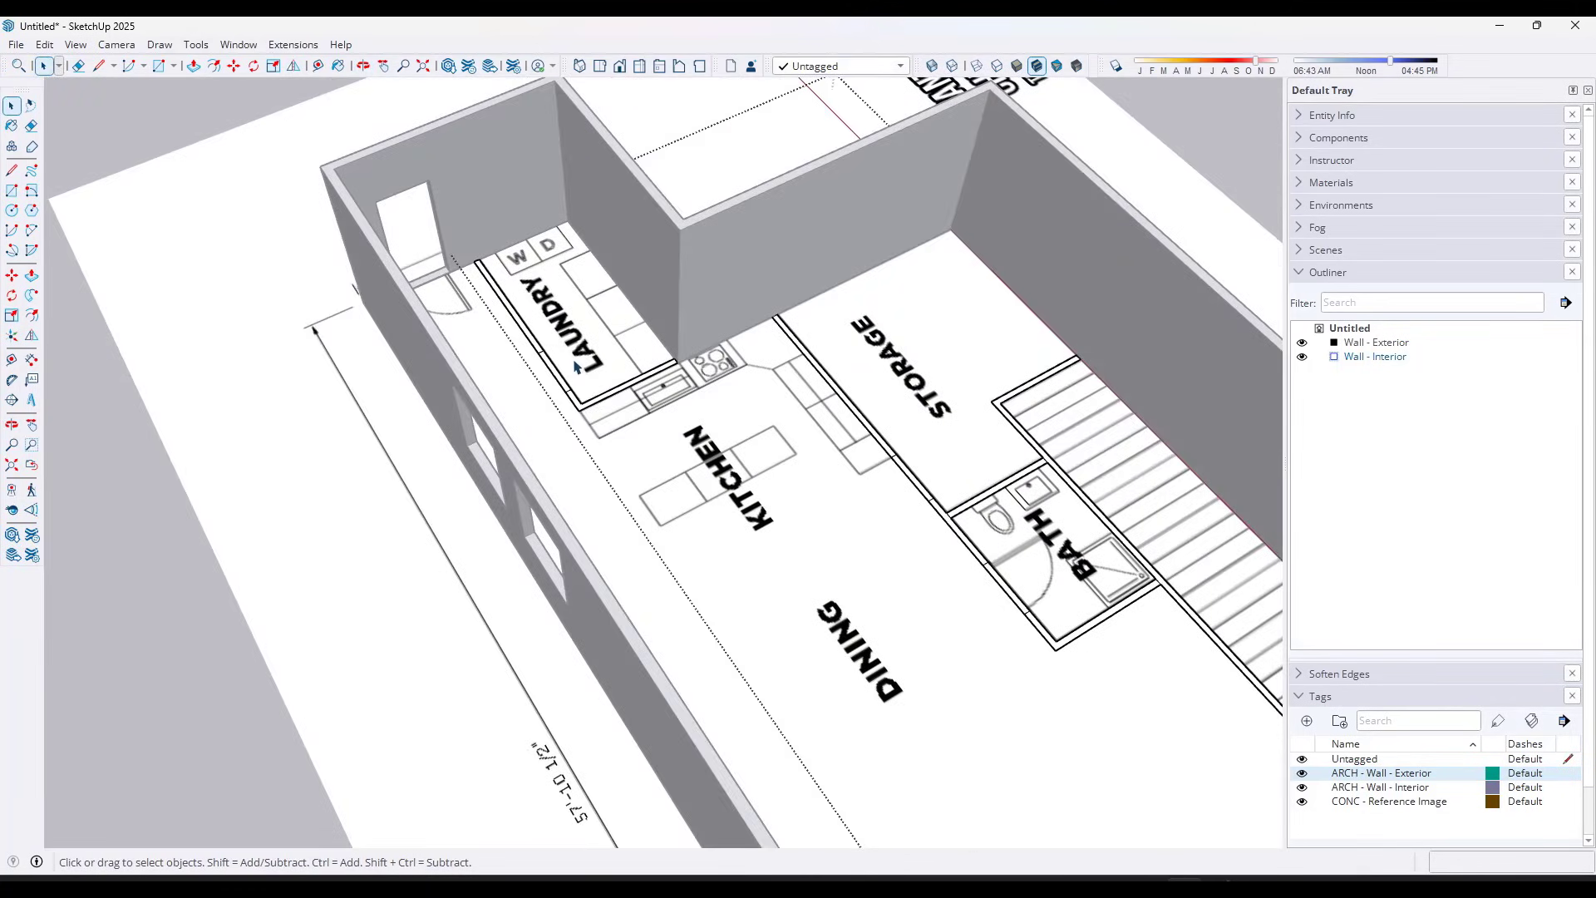
{"action": "key", "text": "p"}
{"action": "left_click", "coordinate": [504, 364]}
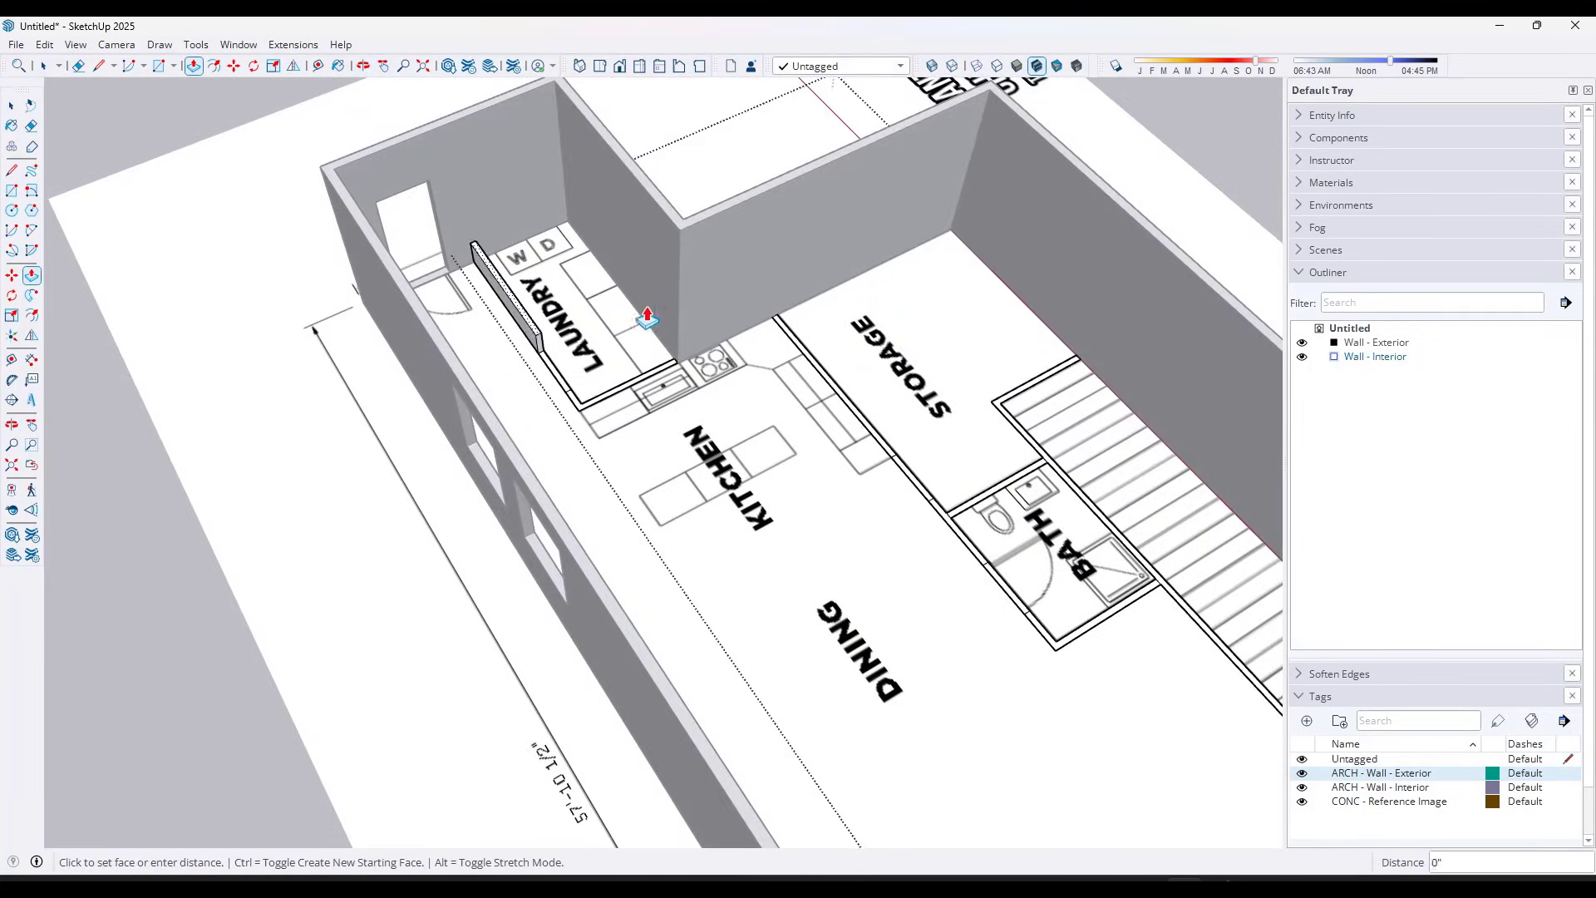
{"action": "left_click", "coordinate": [680, 239]}
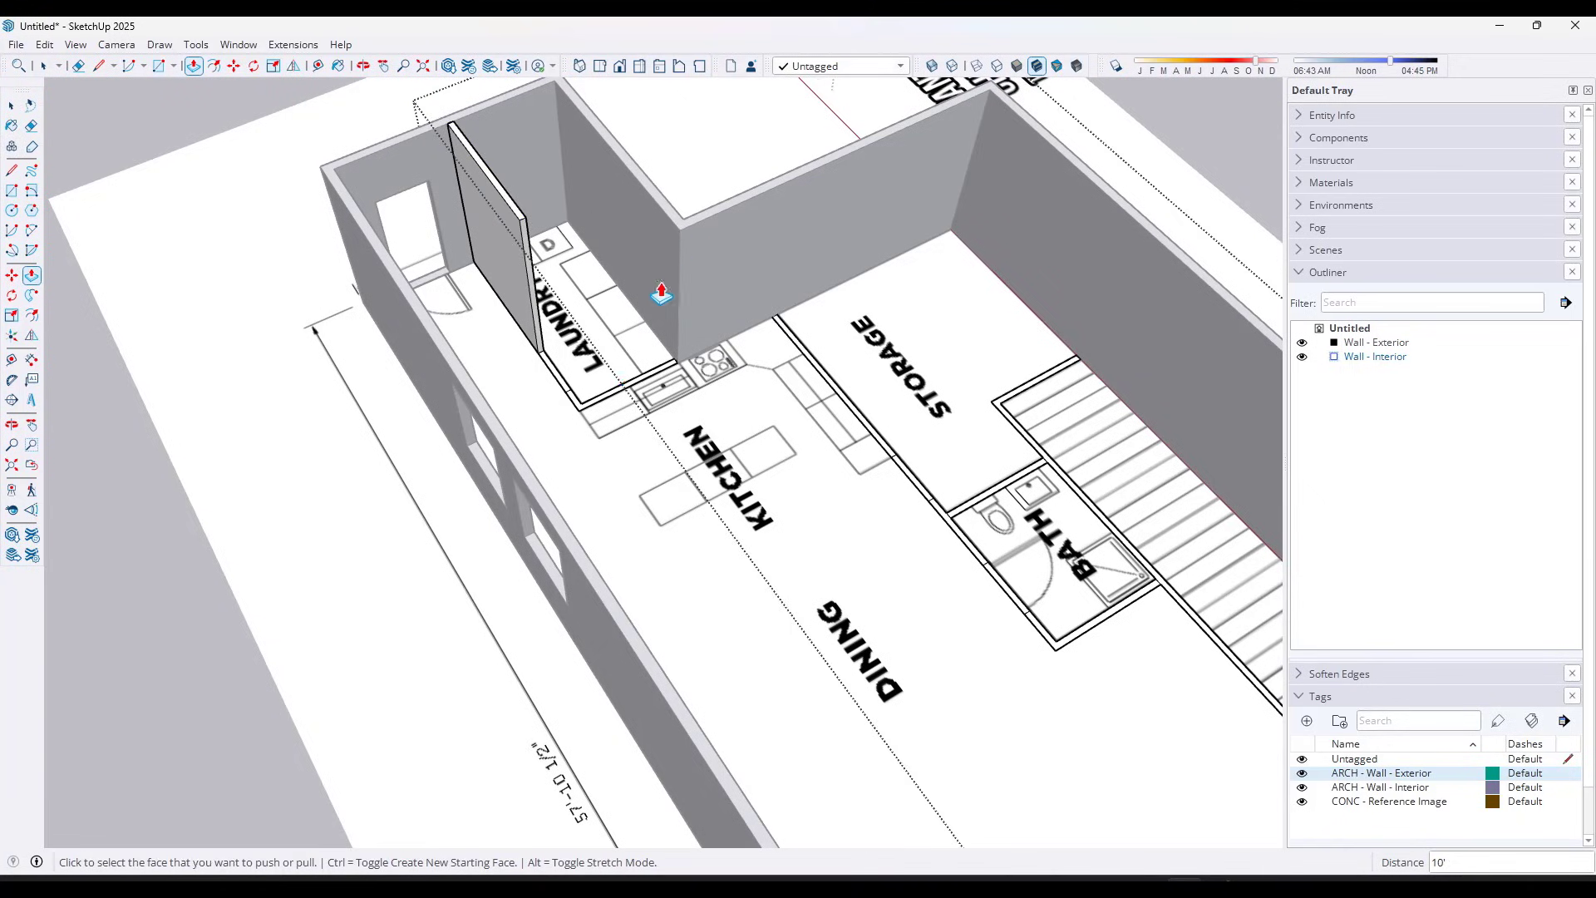
{"action": "double_click", "coordinate": [621, 401]}
{"action": "double_click", "coordinate": [821, 385]}
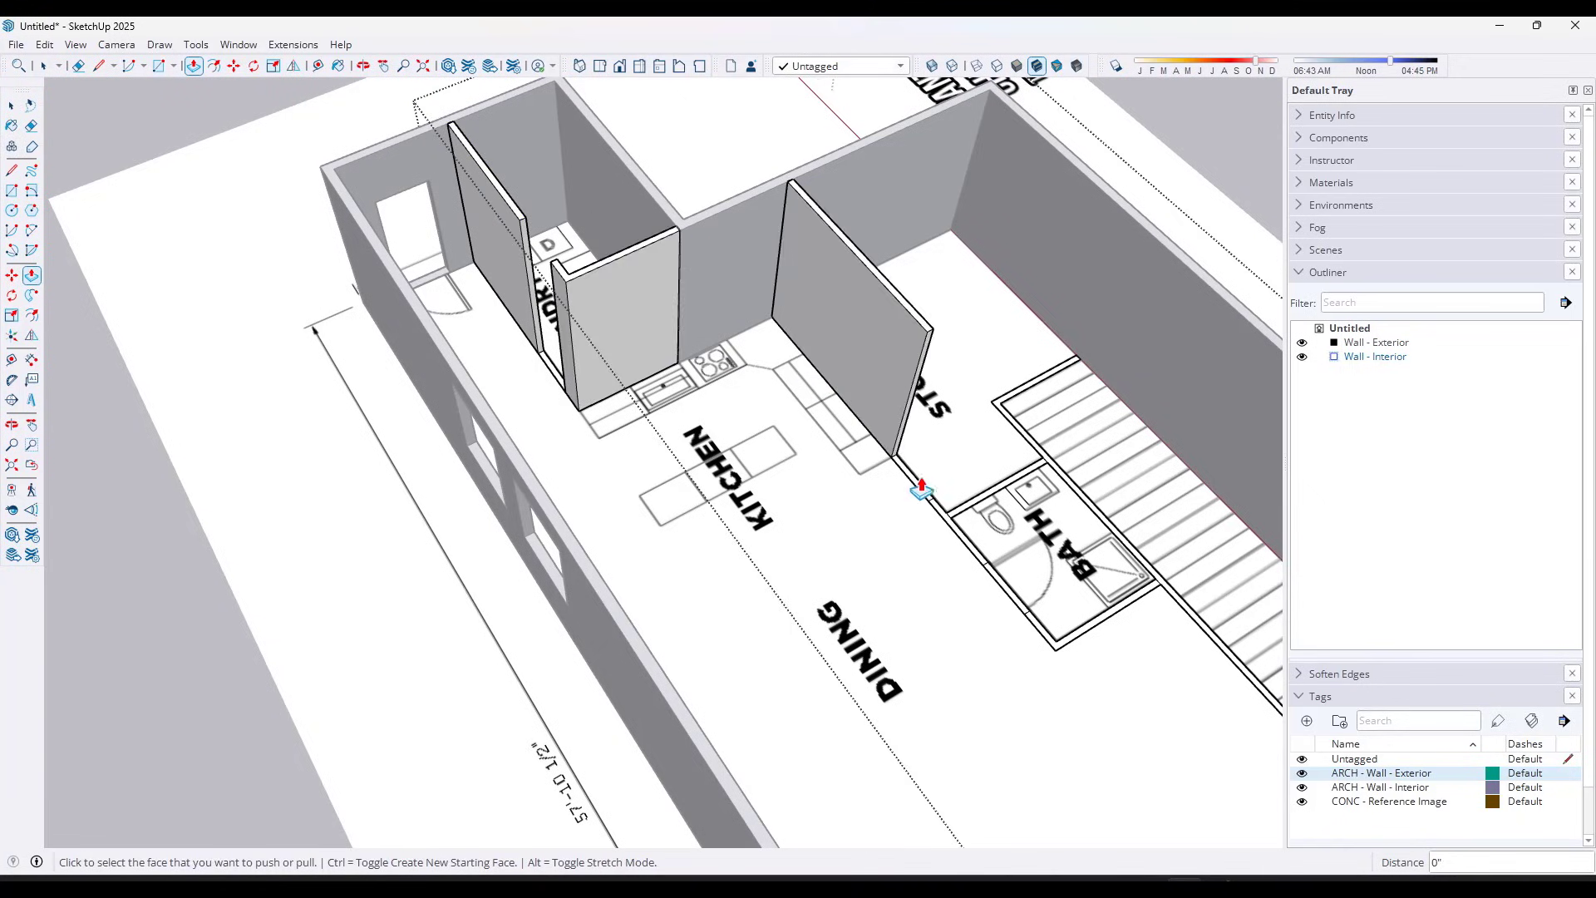
Raise the remaining wall faces around the bath, stairs and living-side storage closet to the same 10' height, skipping the door openings
{"action": "double_click", "coordinate": [943, 524]}
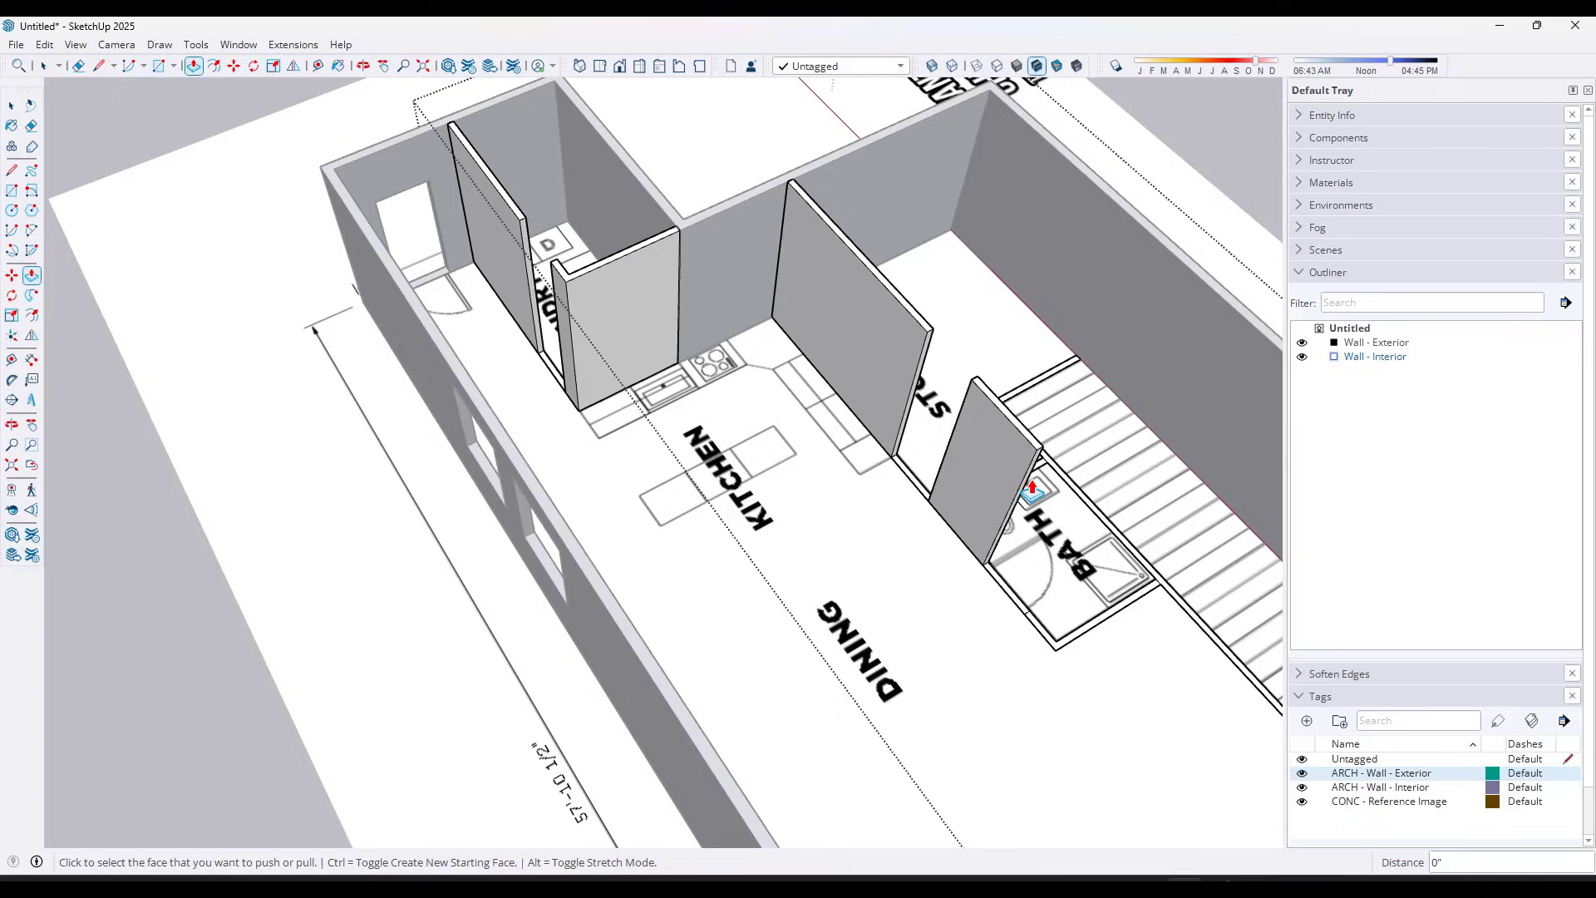
{"action": "double_click", "coordinate": [1072, 642]}
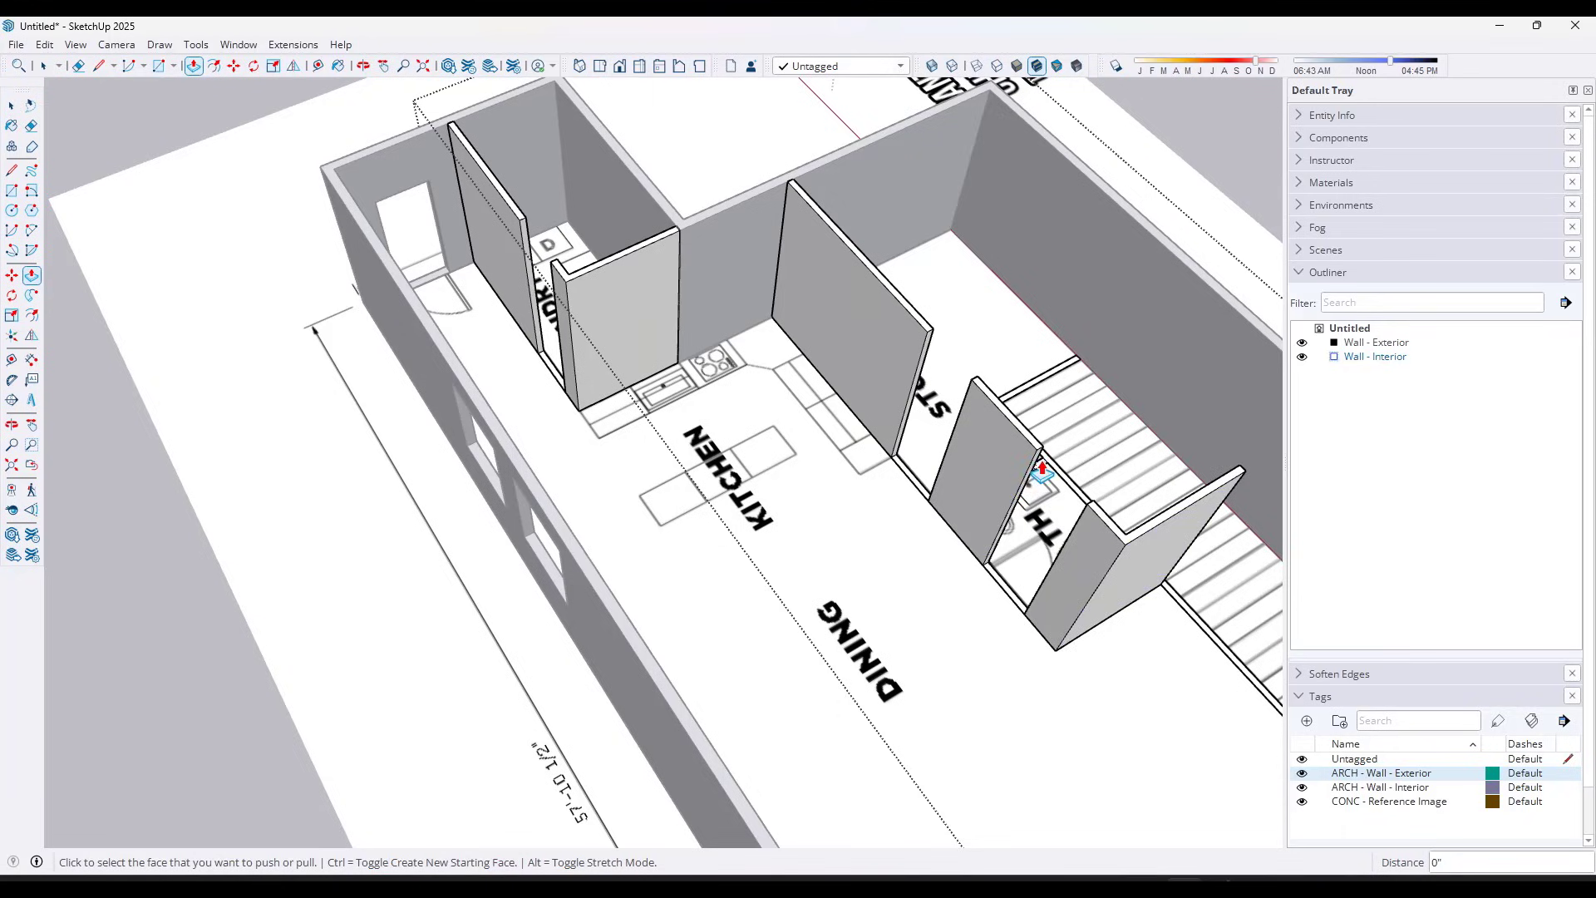
{"action": "middle_click_drag", "start_coordinate": [1042, 472], "coordinate": [1037, 417]}
{"action": "scroll", "coordinate": [903, 380], "scroll_direction": "down", "scroll_amount": 2}
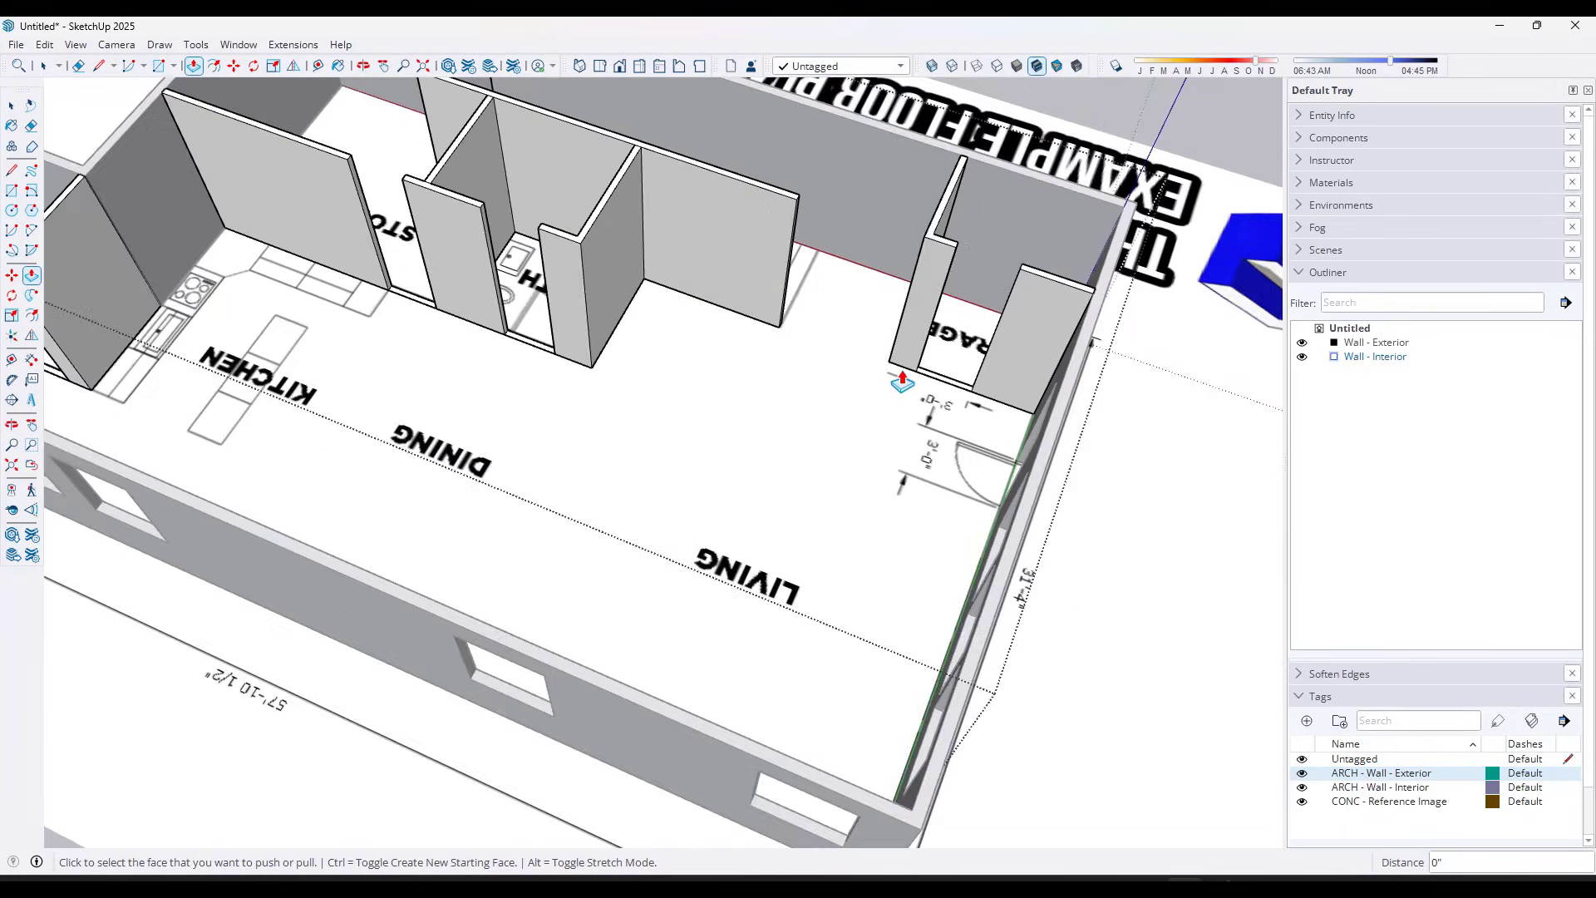
{"action": "scroll", "coordinate": [903, 381], "scroll_direction": "up", "scroll_amount": 3}
Copy the floor-level faces of the closet, bath, storage and laundry door openings 7' straight up
{"action": "key", "text": "space"}
{"action": "scroll", "coordinate": [1023, 424], "scroll_direction": "down", "scroll_amount": 4}
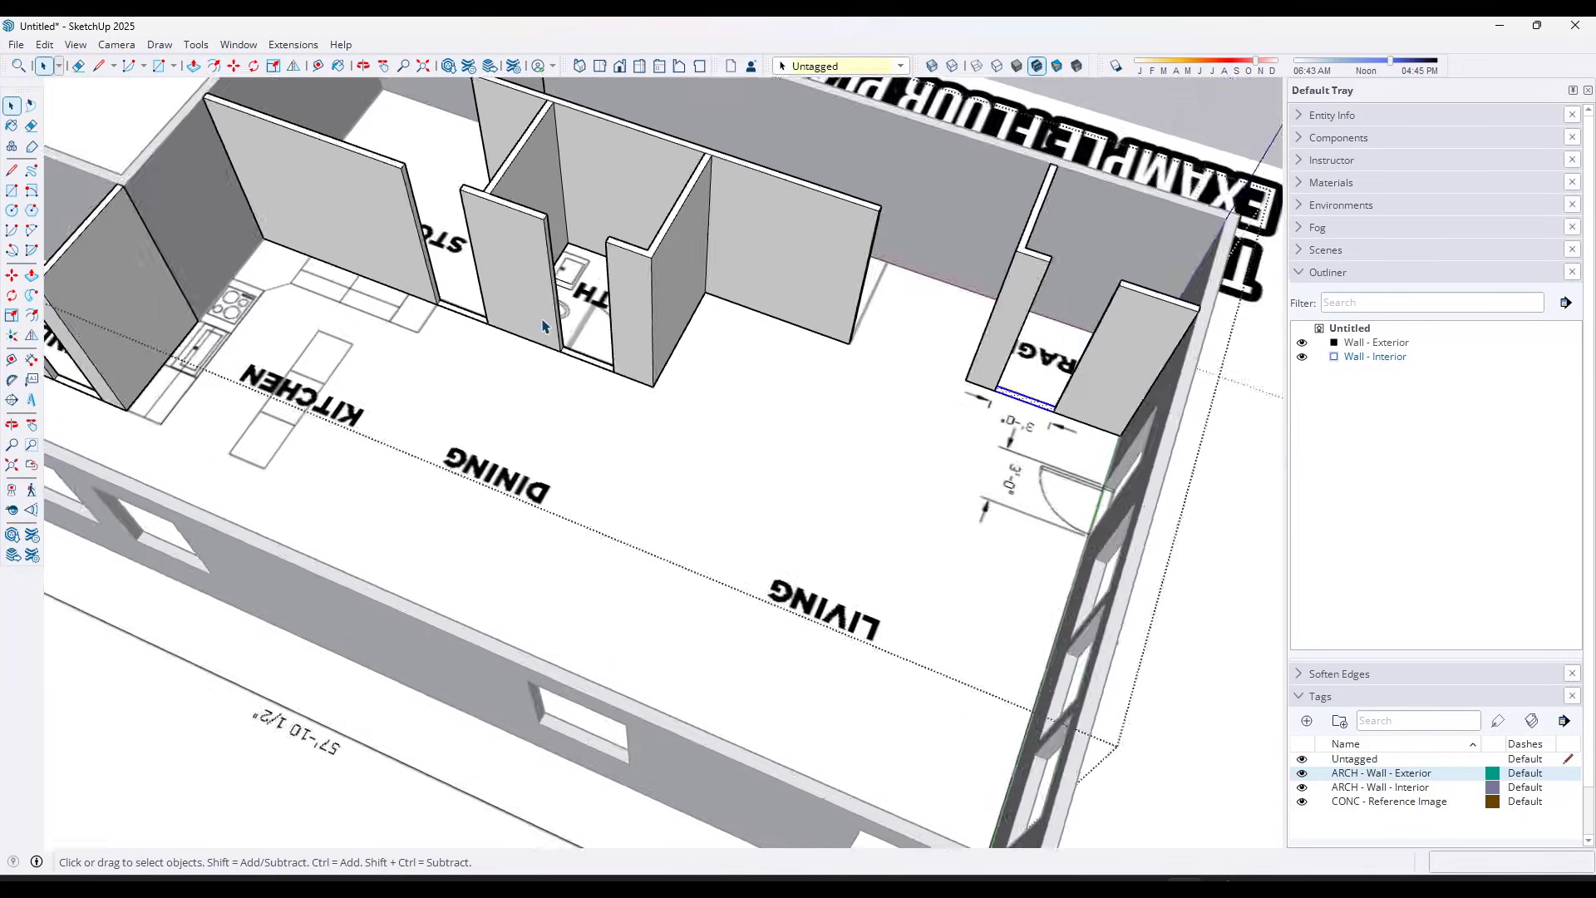
{"action": "scroll", "coordinate": [539, 341], "scroll_direction": "up", "scroll_amount": 3}
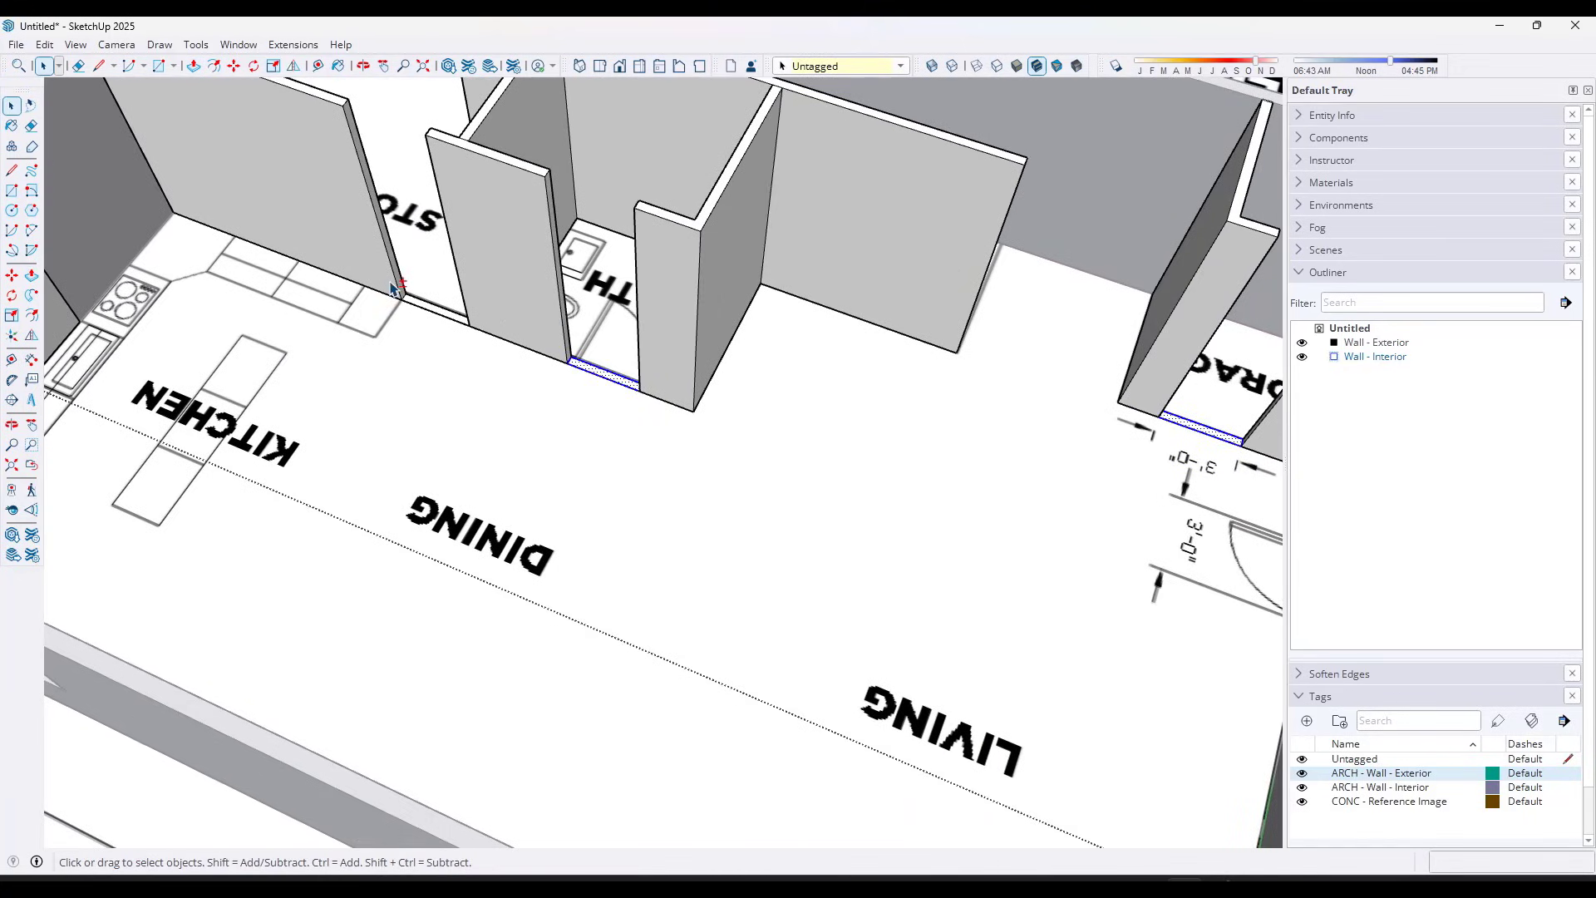
{"action": "scroll", "coordinate": [790, 356], "scroll_direction": "down", "scroll_amount": 4}
{"action": "scroll", "coordinate": [253, 389], "scroll_direction": "up", "scroll_amount": 3}
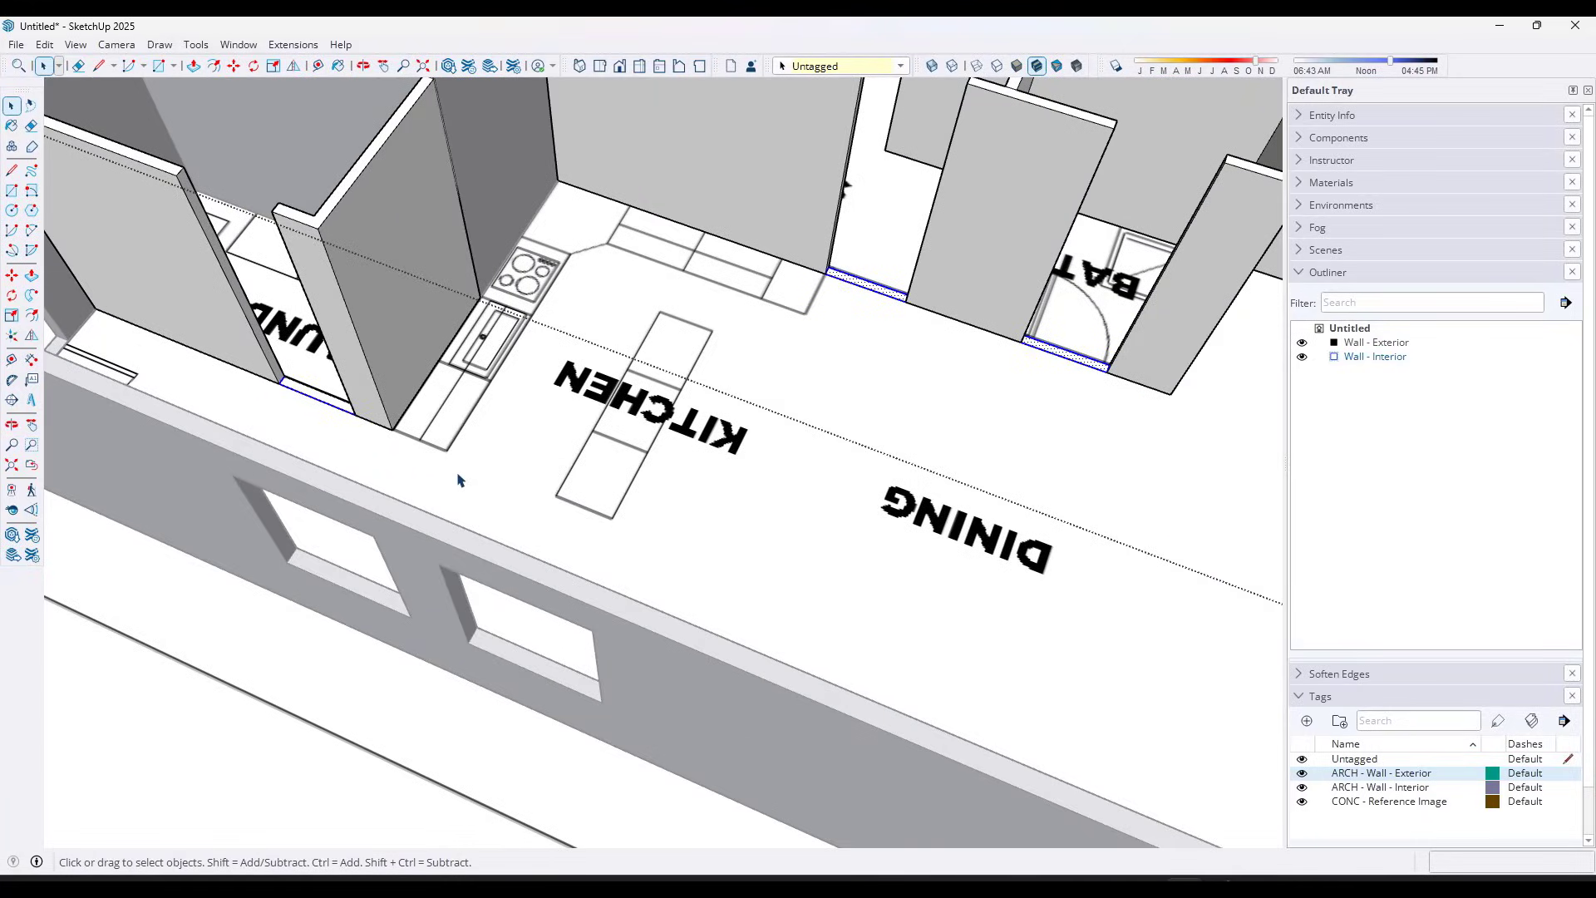
{"action": "scroll", "coordinate": [319, 405], "scroll_direction": "up", "scroll_amount": 3}
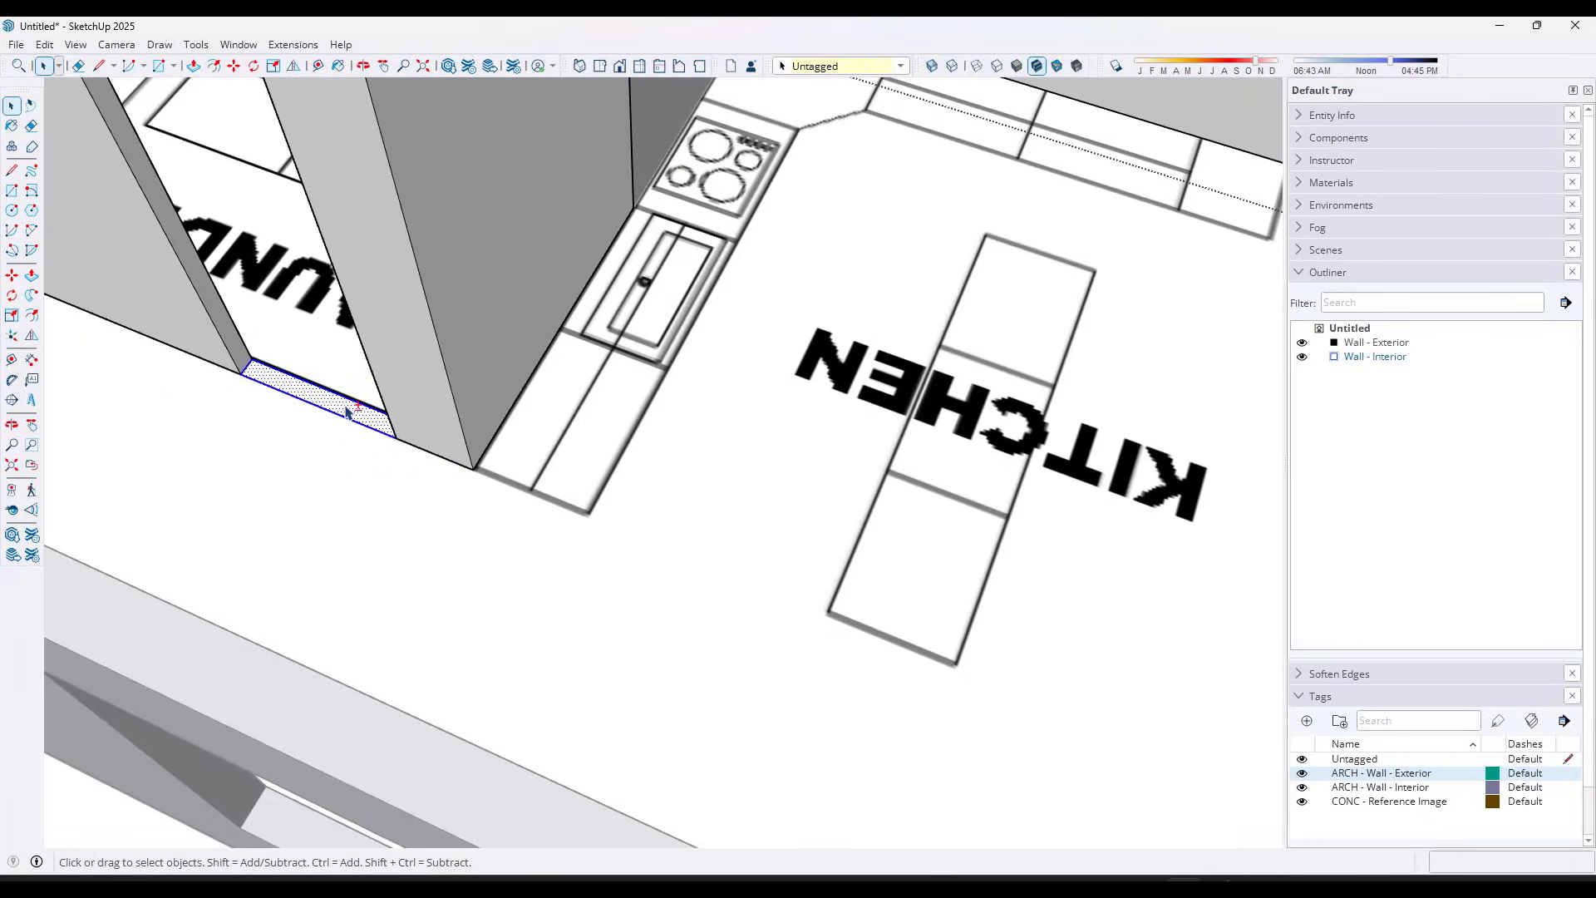
{"action": "scroll", "coordinate": [348, 412], "scroll_direction": "down", "scroll_amount": 4}
{"action": "key", "text": "m"}
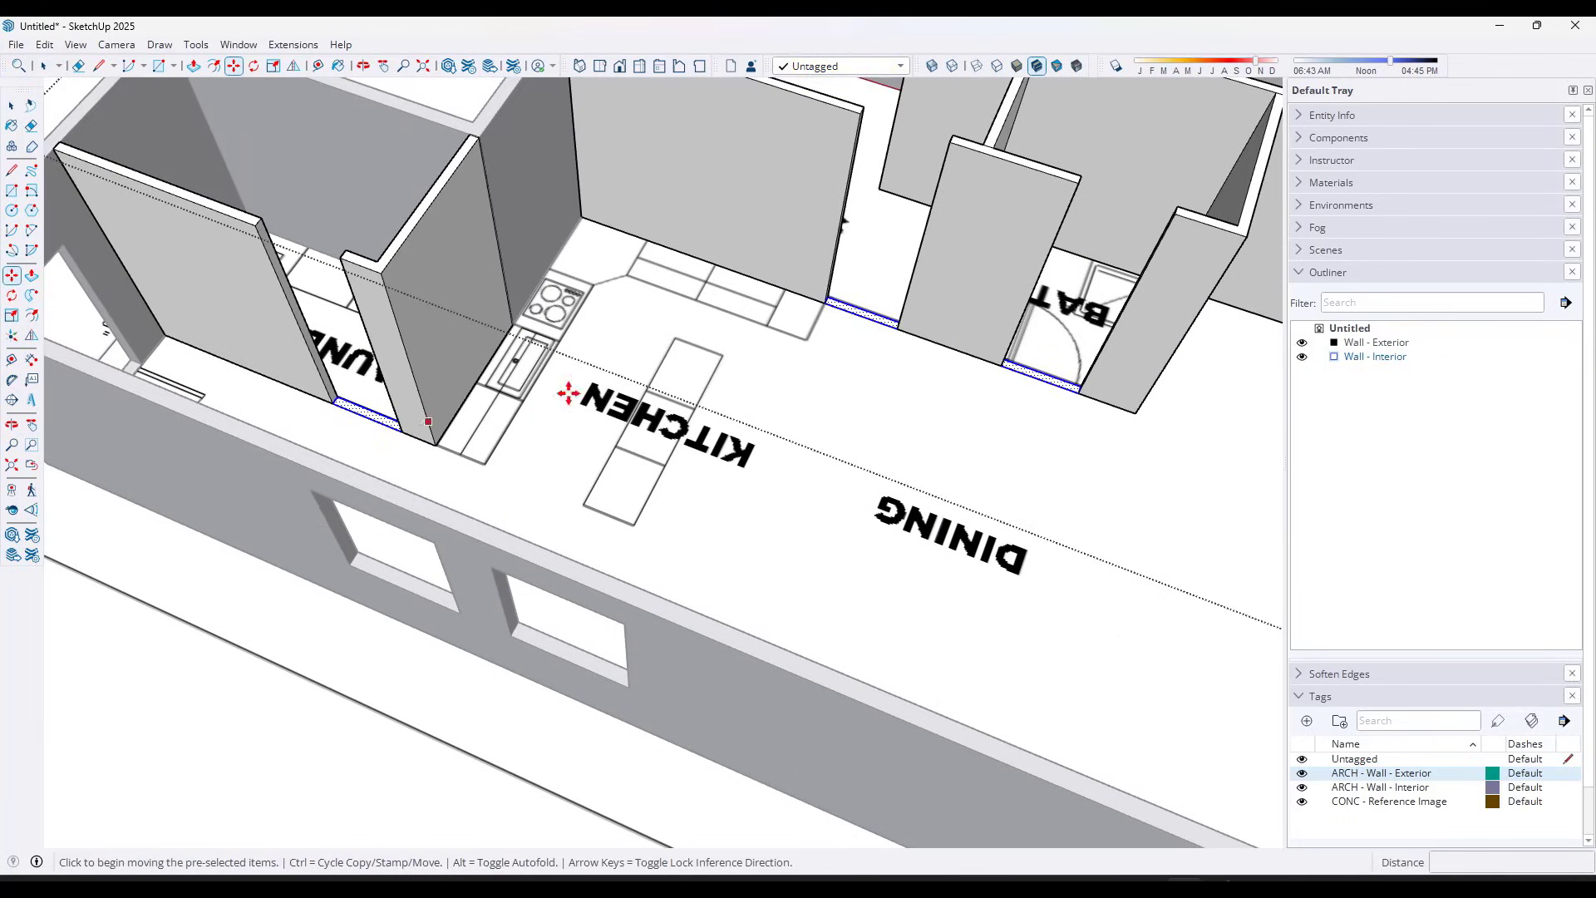
{"action": "left_click", "coordinate": [821, 303]}
{"action": "key", "text": "ctrl"}
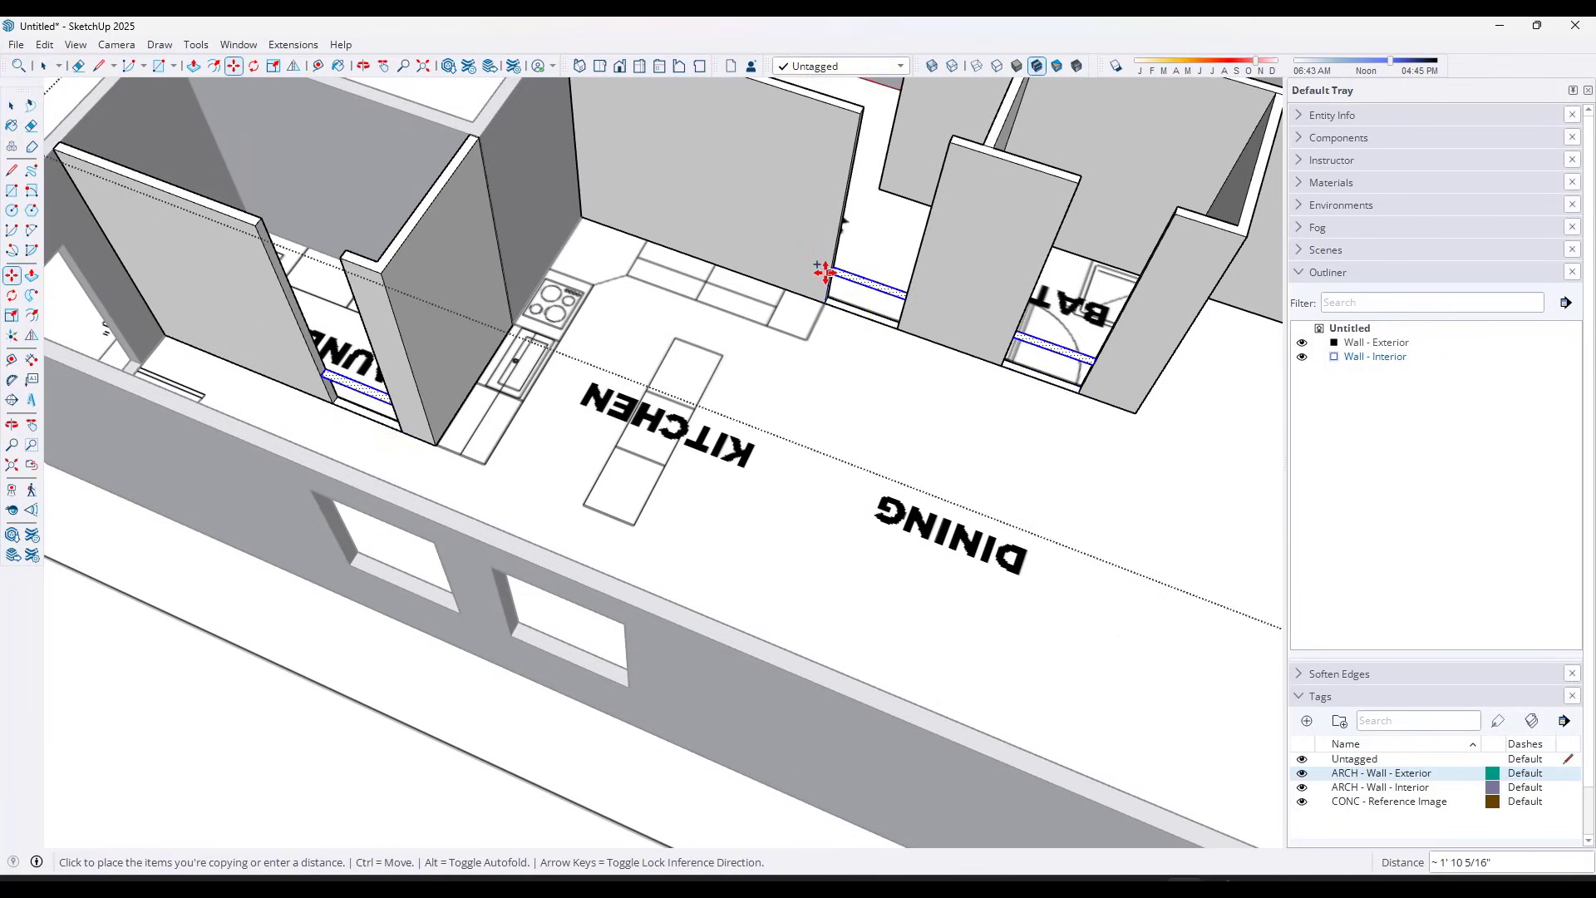
{"action": "type", "text": "7'"}
{"action": "key", "text": "Return"}
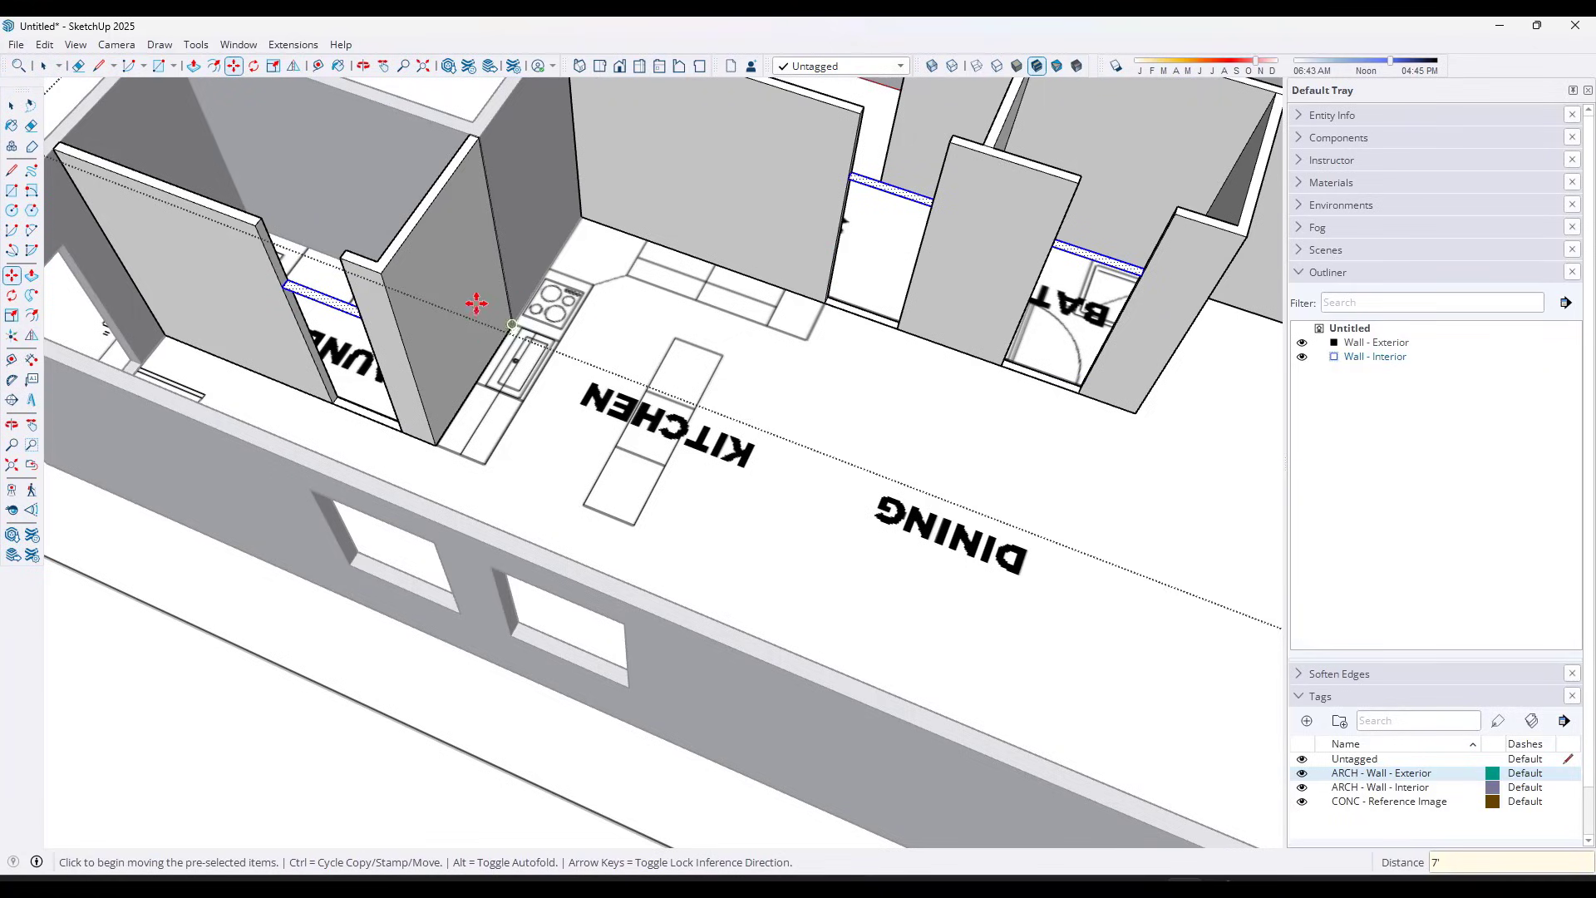
Push/Pull the copied faces above the interior door openings up 3' to the wall tops to form the headers
{"action": "key", "text": "p"}
{"action": "left_click", "coordinate": [337, 309]}
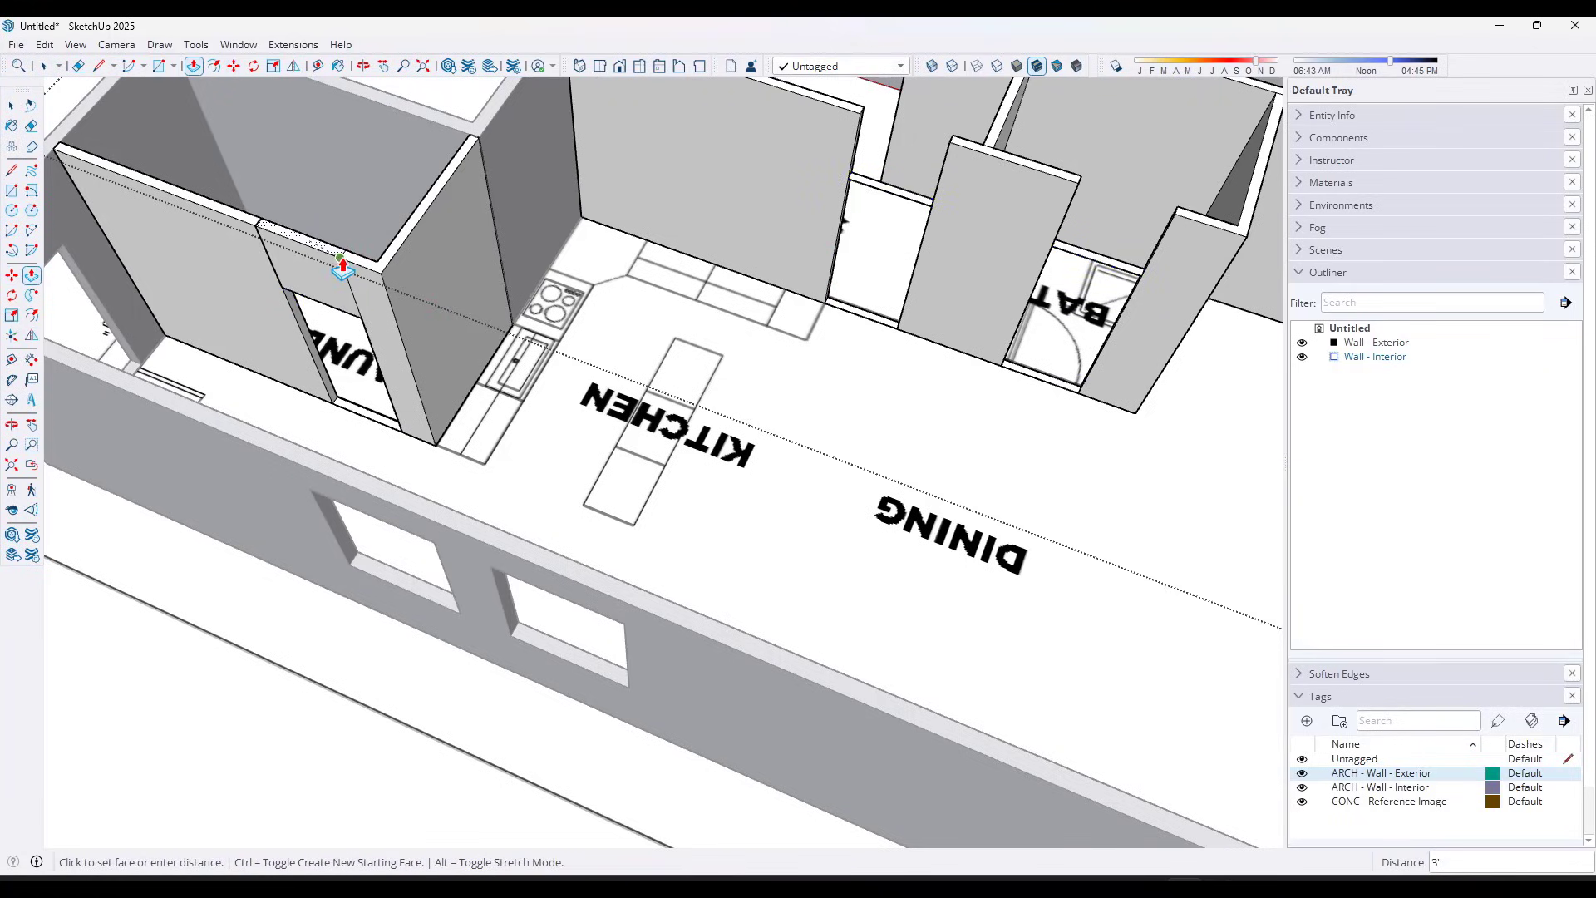
{"action": "left_click", "coordinate": [342, 268]}
{"action": "double_click", "coordinate": [890, 195]}
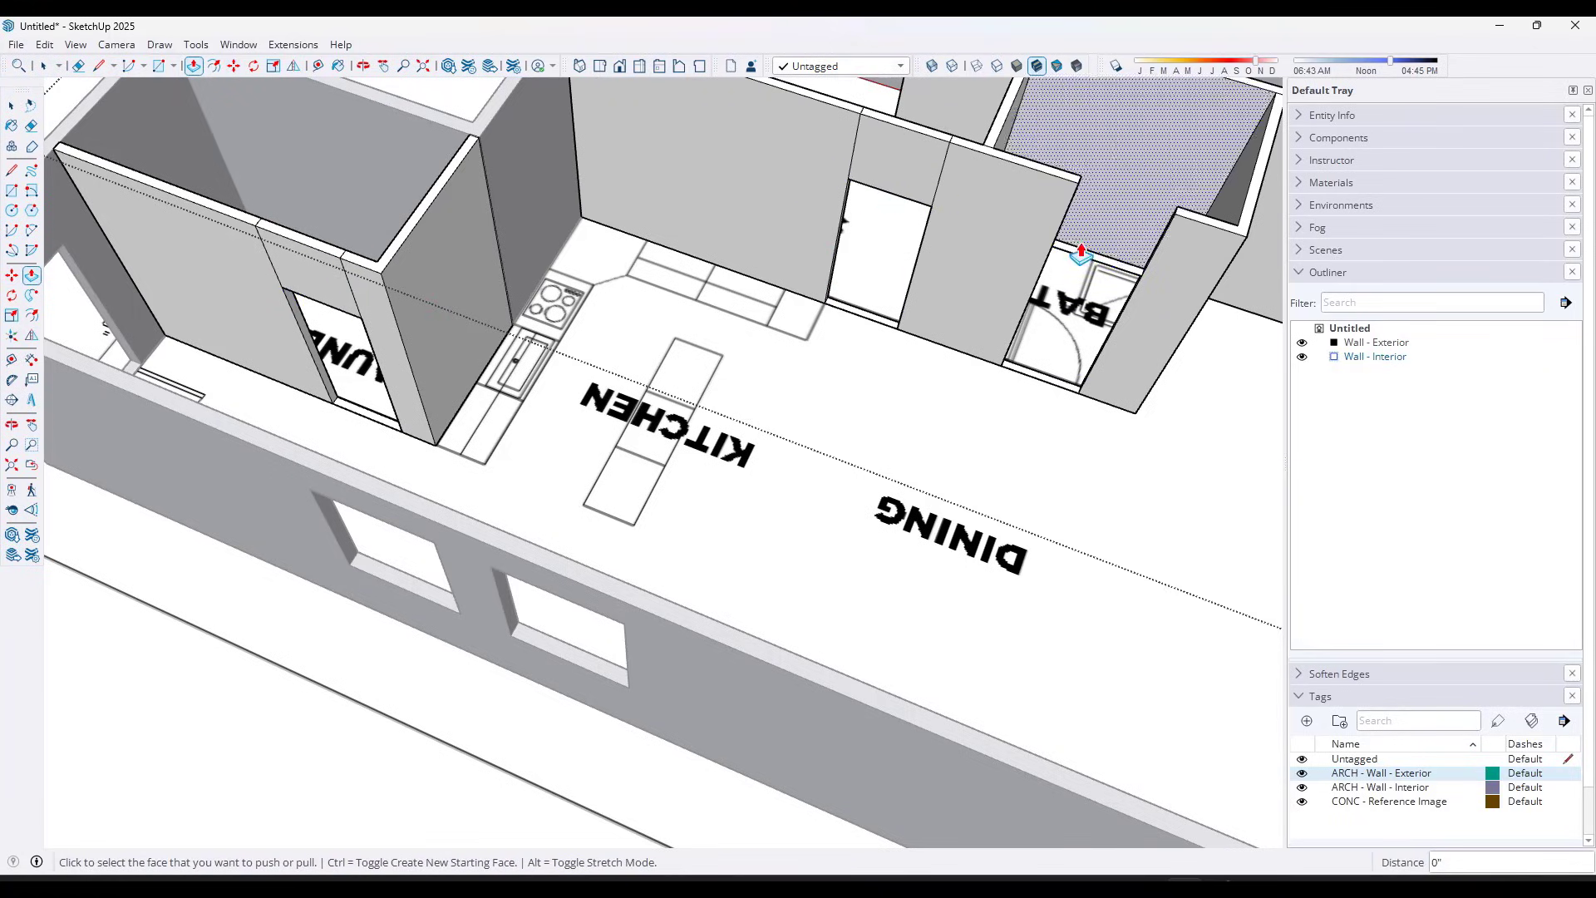
{"action": "scroll", "coordinate": [691, 287], "scroll_direction": "down", "scroll_amount": 5}
{"action": "scroll", "coordinate": [946, 312], "scroll_direction": "up", "scroll_amount": 4}
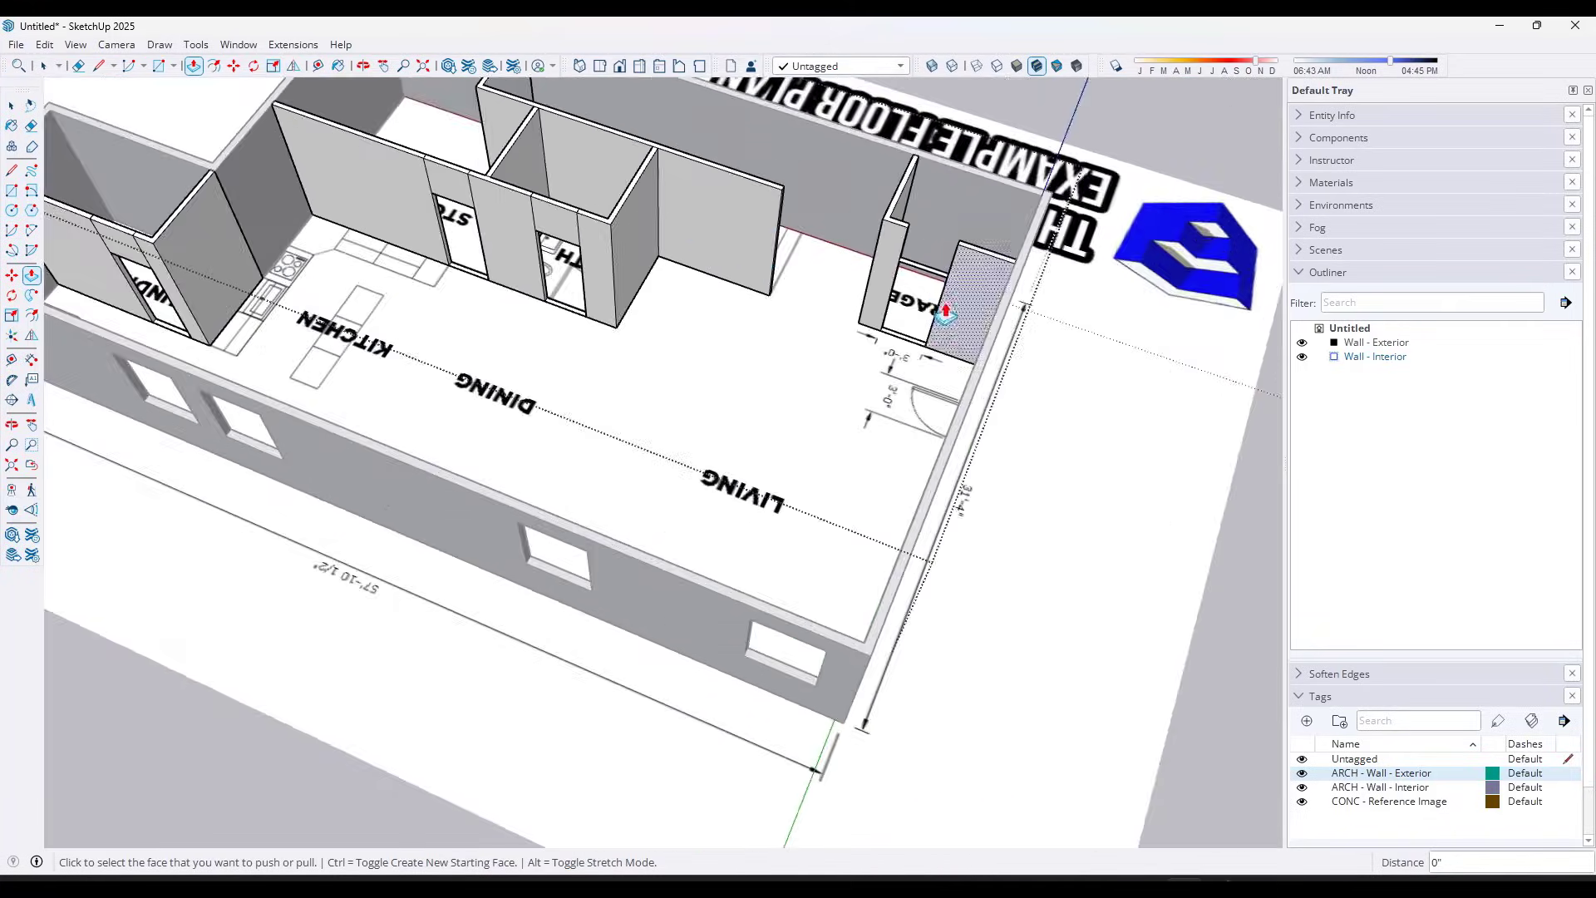
{"action": "scroll", "coordinate": [945, 312], "scroll_direction": "up", "scroll_amount": 2}
Erase the seam lines around the headers over the interior door openings and close the interior wall group
{"action": "key", "text": "e"}
{"action": "scroll", "coordinate": [873, 160], "scroll_direction": "up", "scroll_amount": 3}
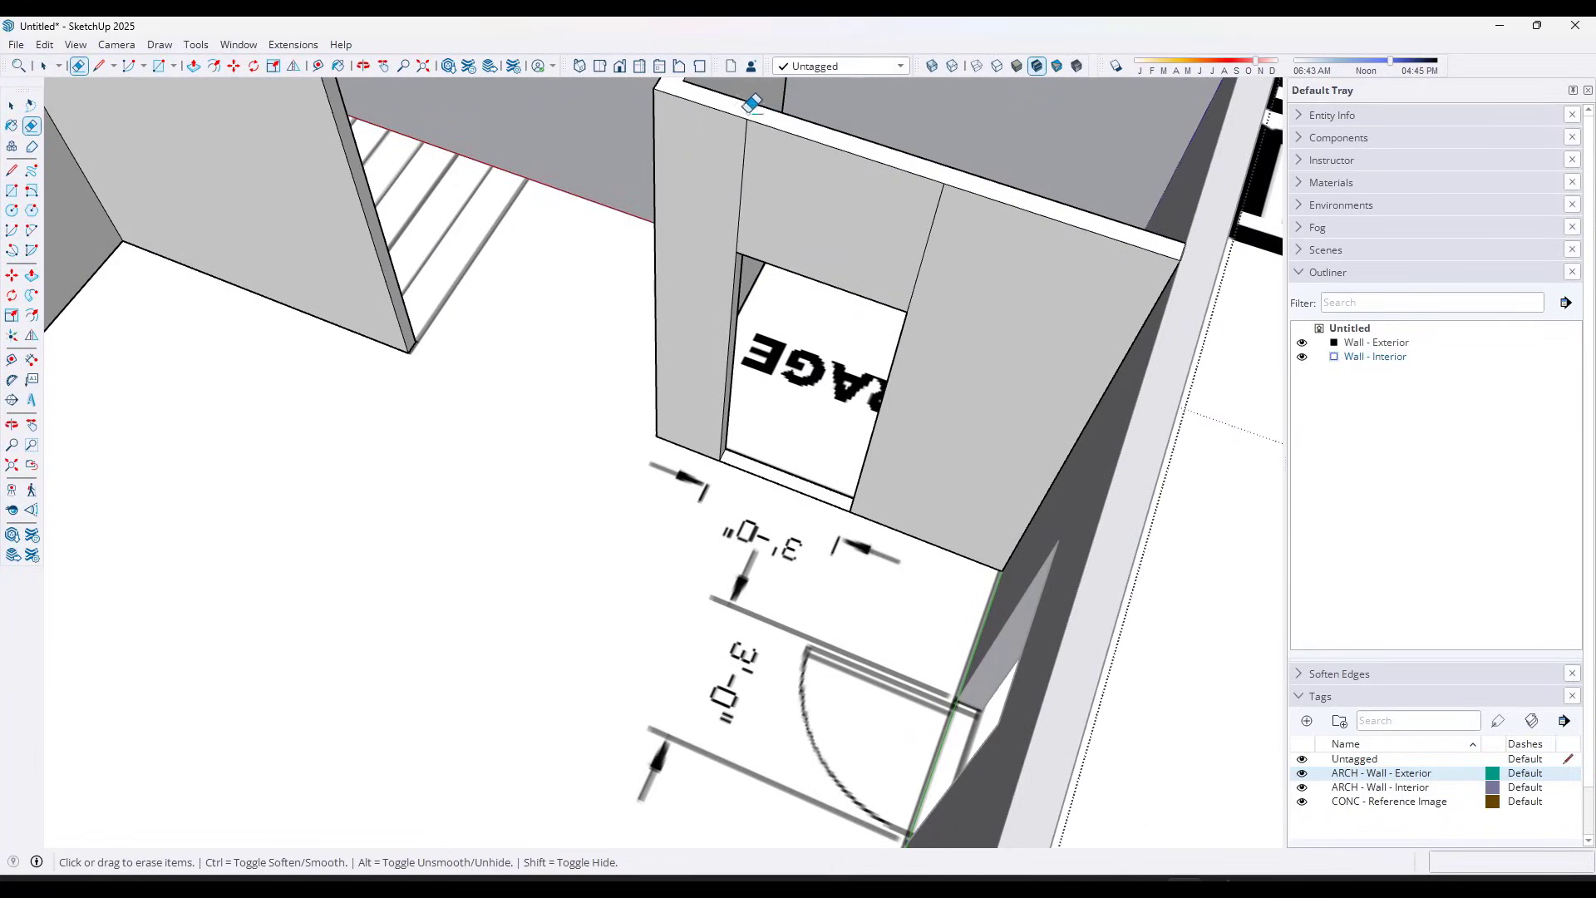
{"action": "mouse_move", "coordinate": [746, 158]}
{"action": "left_mouse_down"}
{"action": "mouse_move", "coordinate": [865, 206]}
{"action": "mouse_move", "coordinate": [1007, 300]}
{"action": "left_mouse_up"}
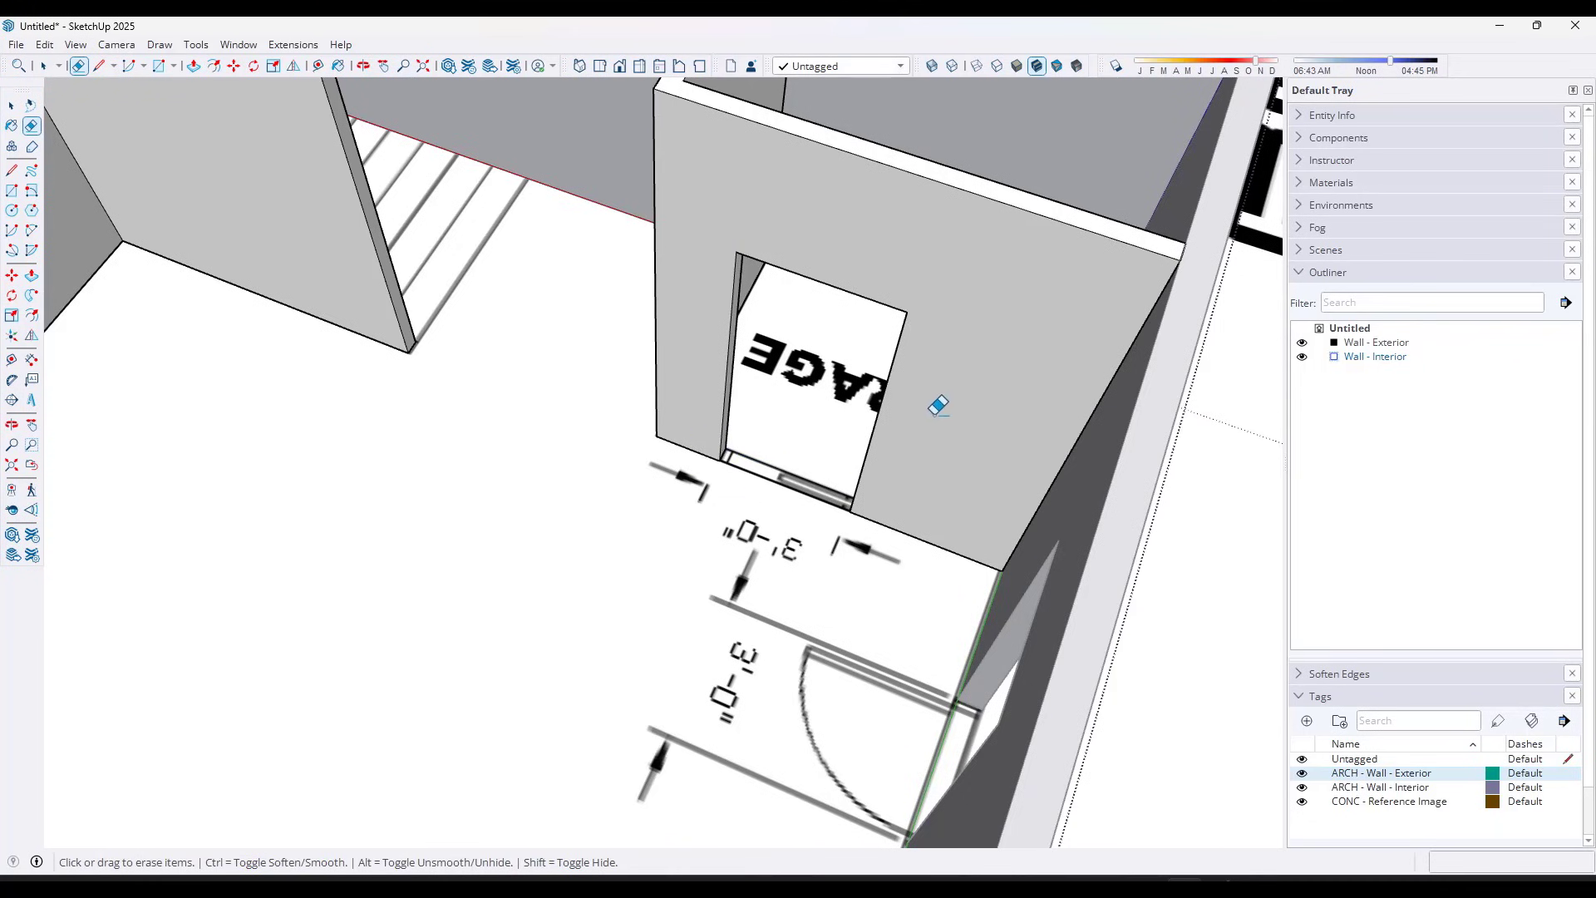
{"action": "middle_click_drag", "start_coordinate": [937, 402], "coordinate": [607, 362]}
{"action": "scroll", "coordinate": [759, 399], "scroll_direction": "down", "scroll_amount": 5}
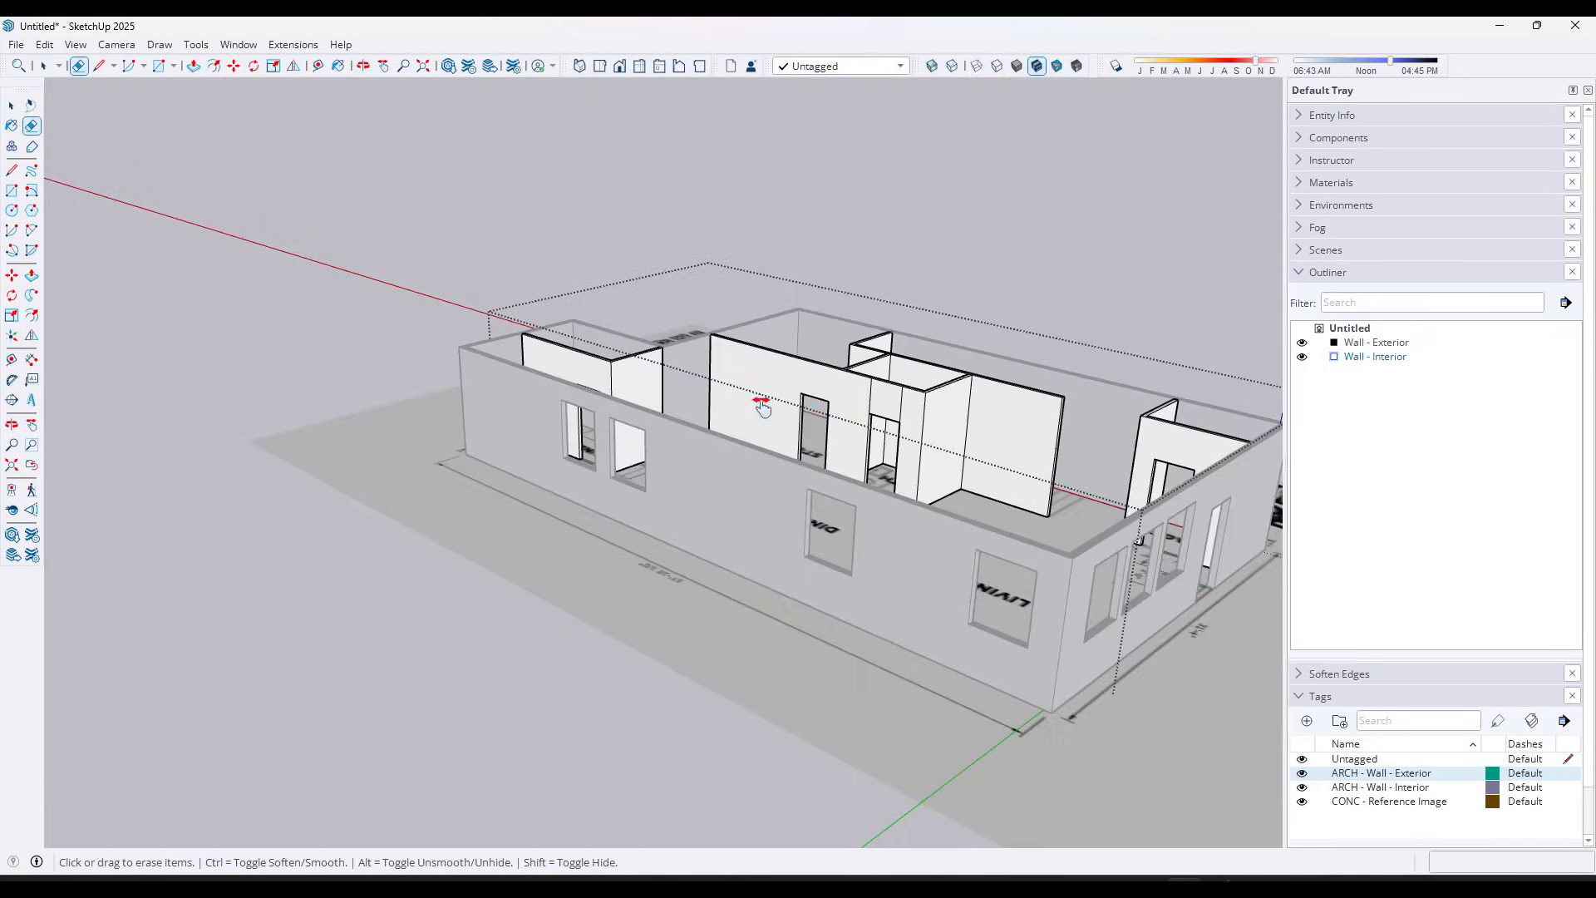
{"action": "mouse_move", "coordinate": [759, 399]}
{"action": "middle_mouse_down"}
{"action": "mouse_move", "coordinate": [598, 314]}
{"action": "mouse_move", "coordinate": [734, 342]}
{"action": "mouse_move", "coordinate": [940, 240]}
{"action": "mouse_move", "coordinate": [802, 267]}
{"action": "mouse_move", "coordinate": [874, 321]}
{"action": "mouse_move", "coordinate": [756, 332]}
{"action": "middle_mouse_up"}
{"action": "key", "text": "space"}
{"action": "left_click", "coordinate": [697, 331]}
{"action": "key", "text": "e"}
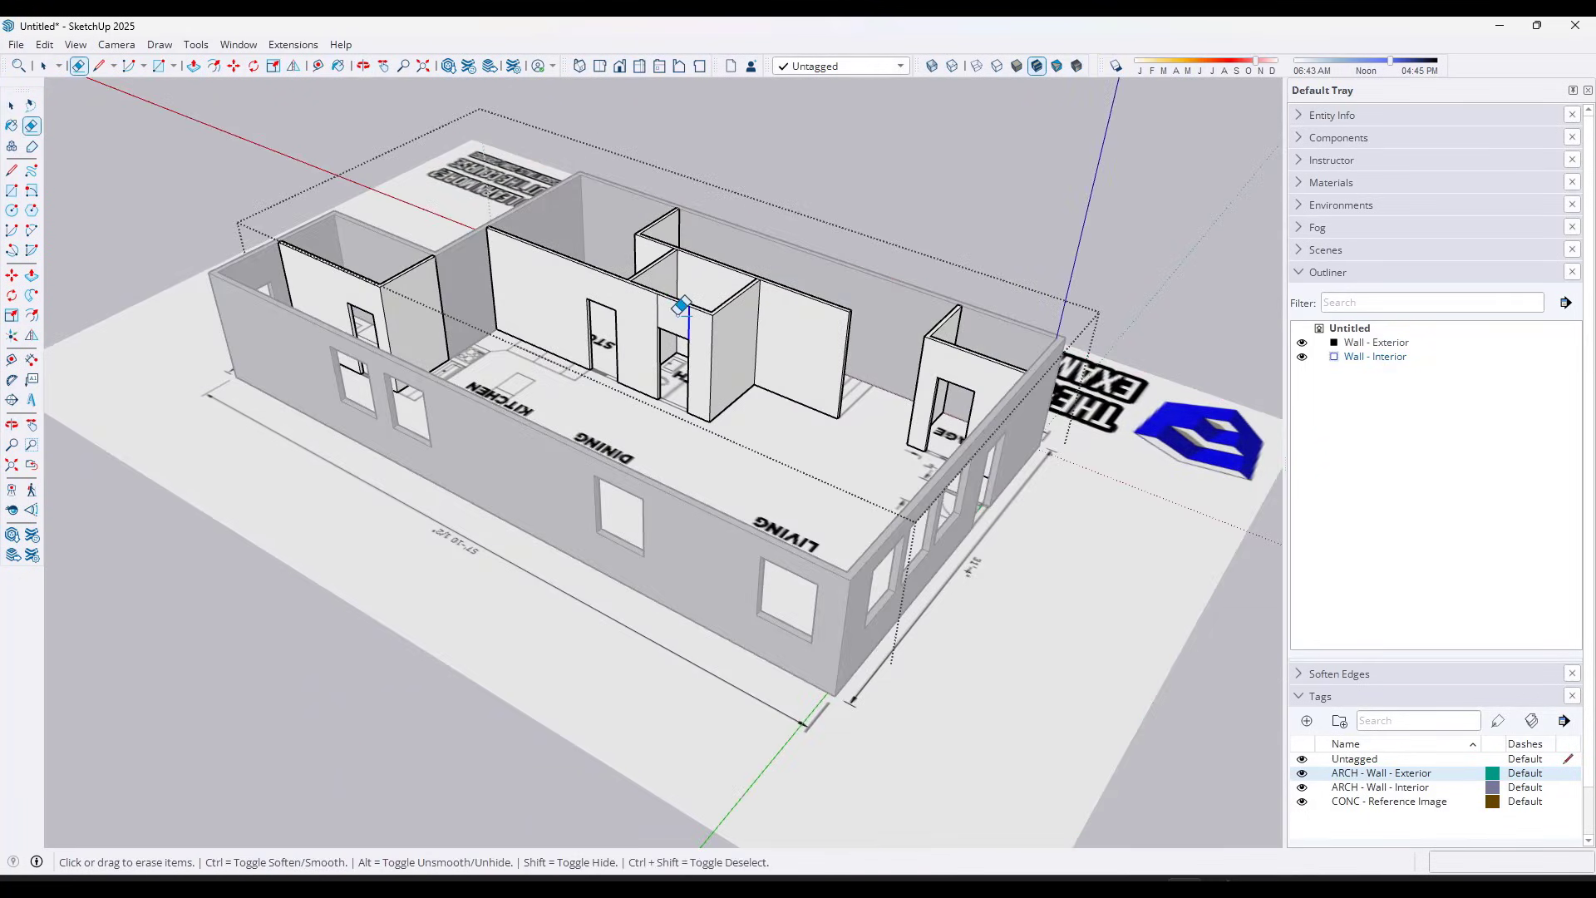
{"action": "key", "text": "space"}
{"action": "left_click", "coordinate": [898, 184]}
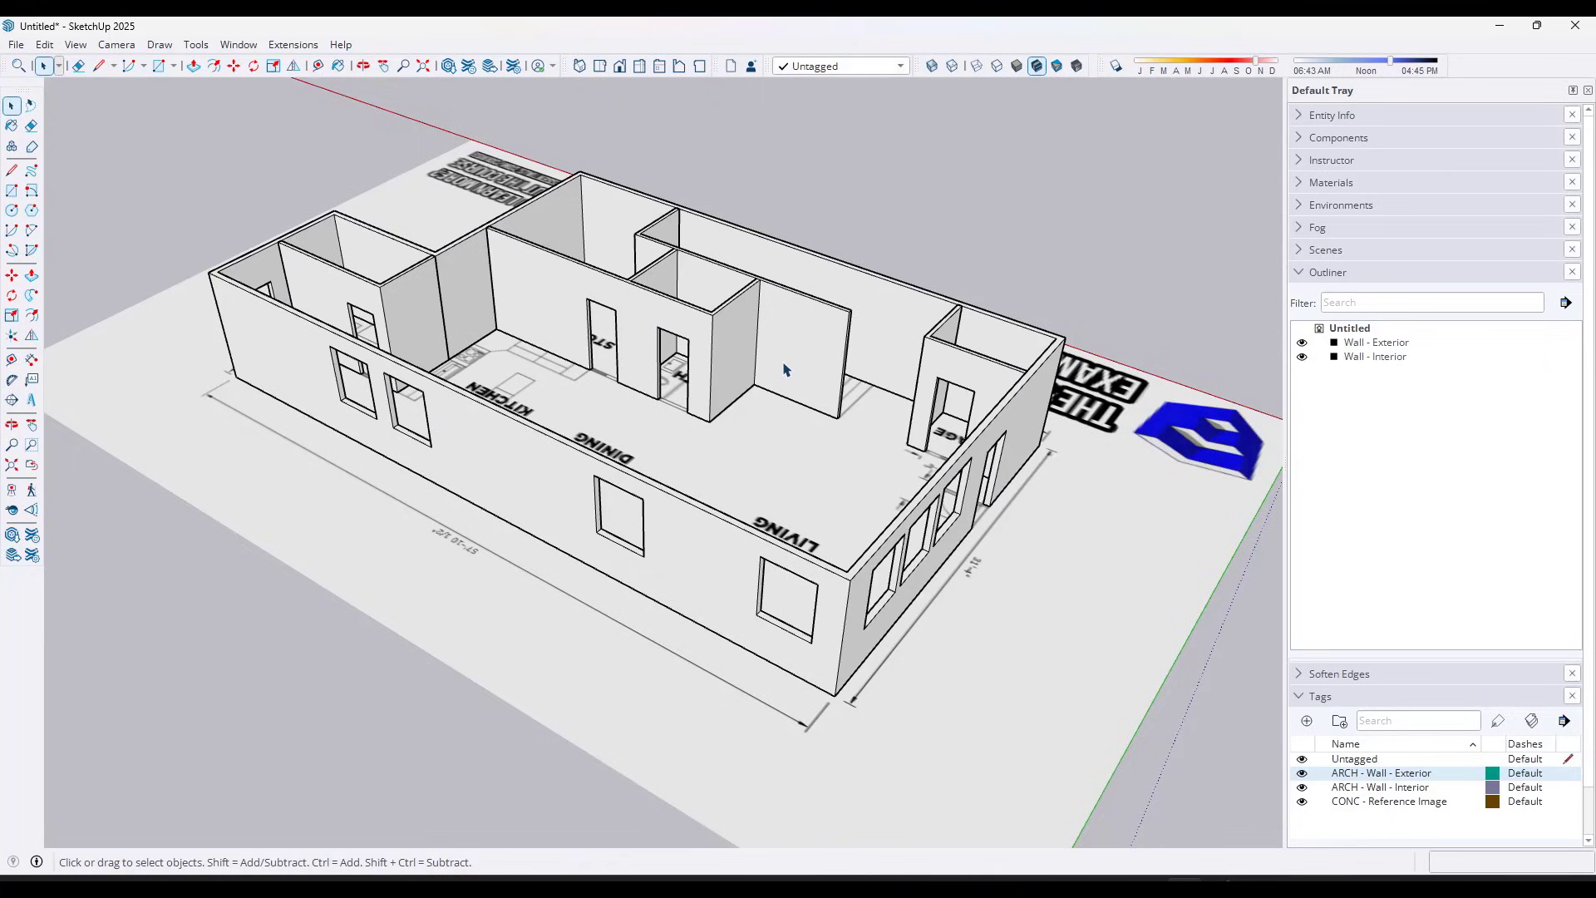
Toggle the visibility of the ARCH - Wall - Exterior and ARCH - Wall - Interior tags to check which walls each one controls
{"action": "left_click", "coordinate": [1302, 773]}
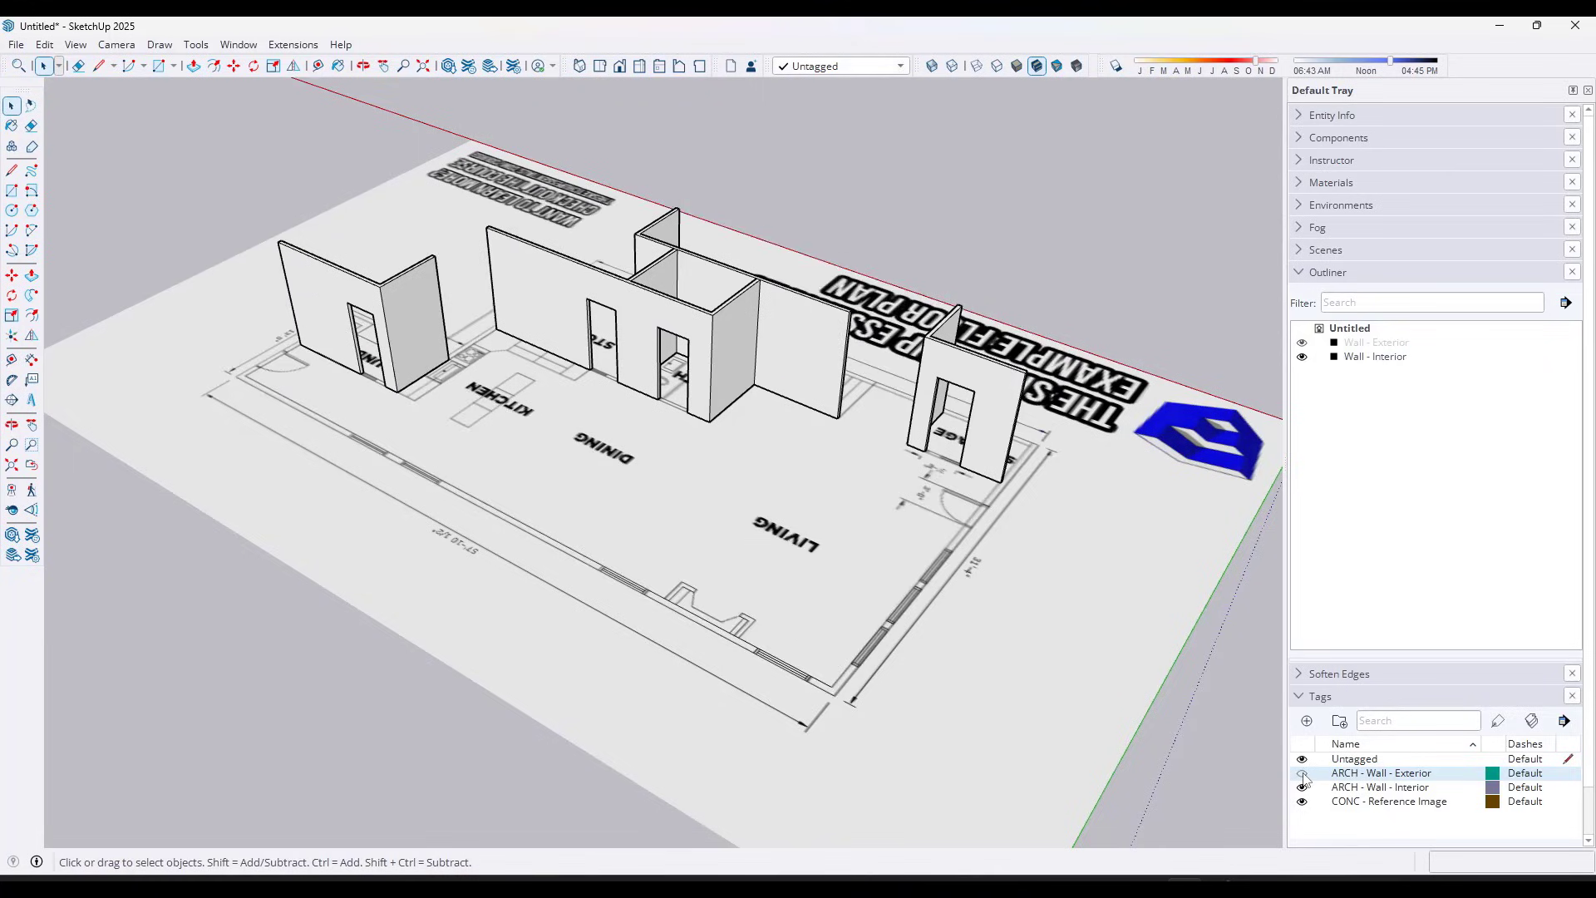
{"action": "left_click", "coordinate": [1302, 774]}
{"action": "left_click", "coordinate": [1302, 787]}
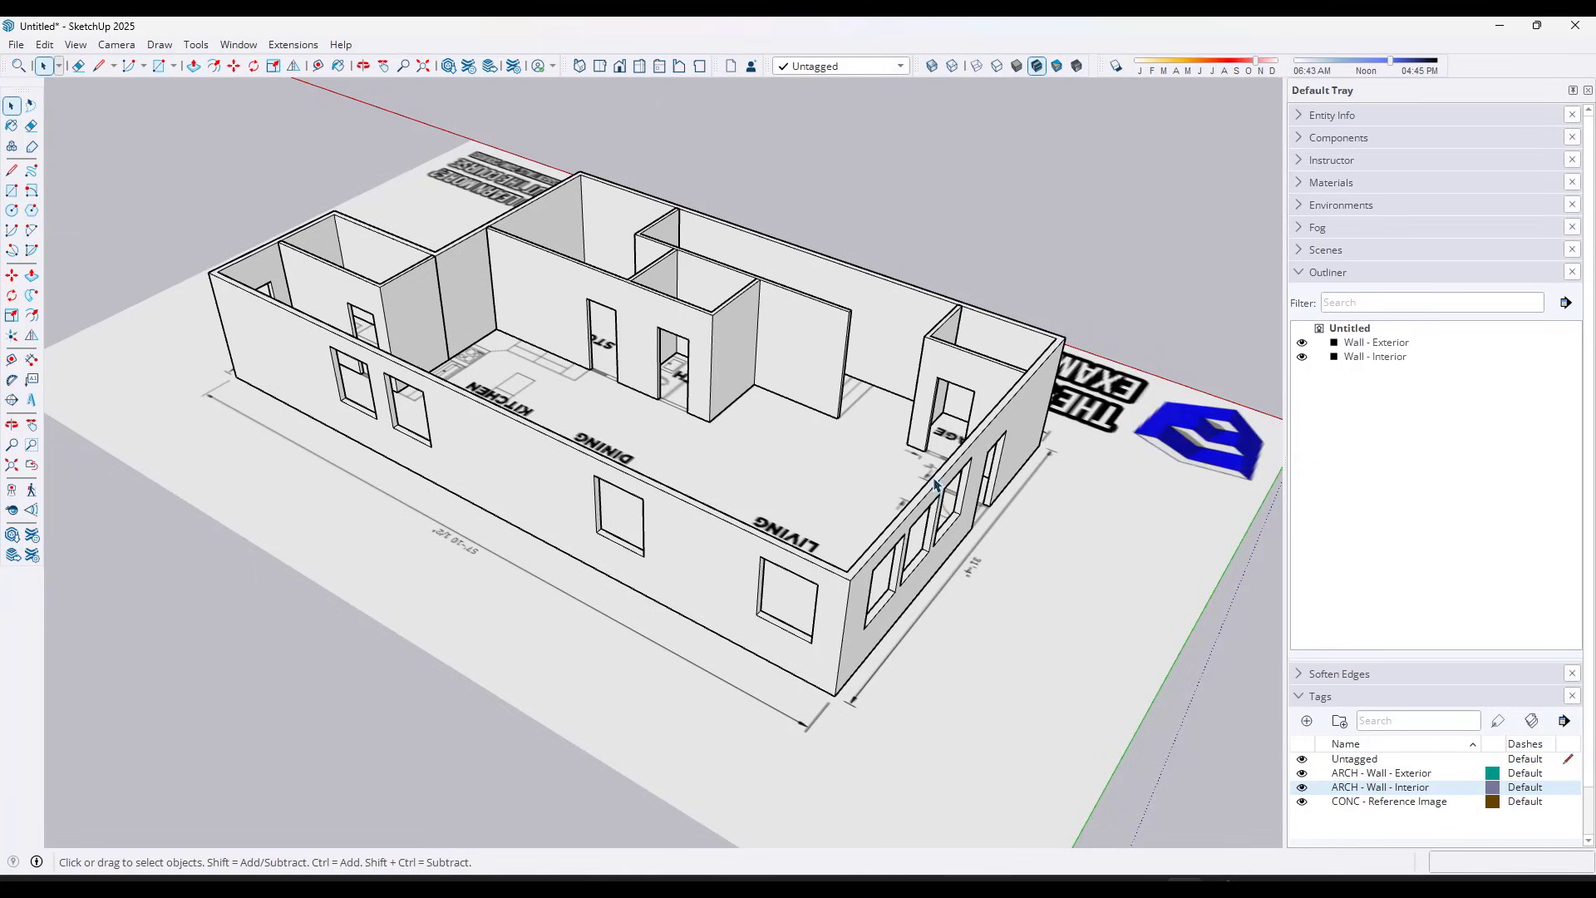
Assign the ARCH - Wall - Interior tag to the interior wall group and check it by hiding and showing that tag
{"action": "left_click", "coordinate": [815, 380]}
{"action": "left_click", "coordinate": [852, 69]}
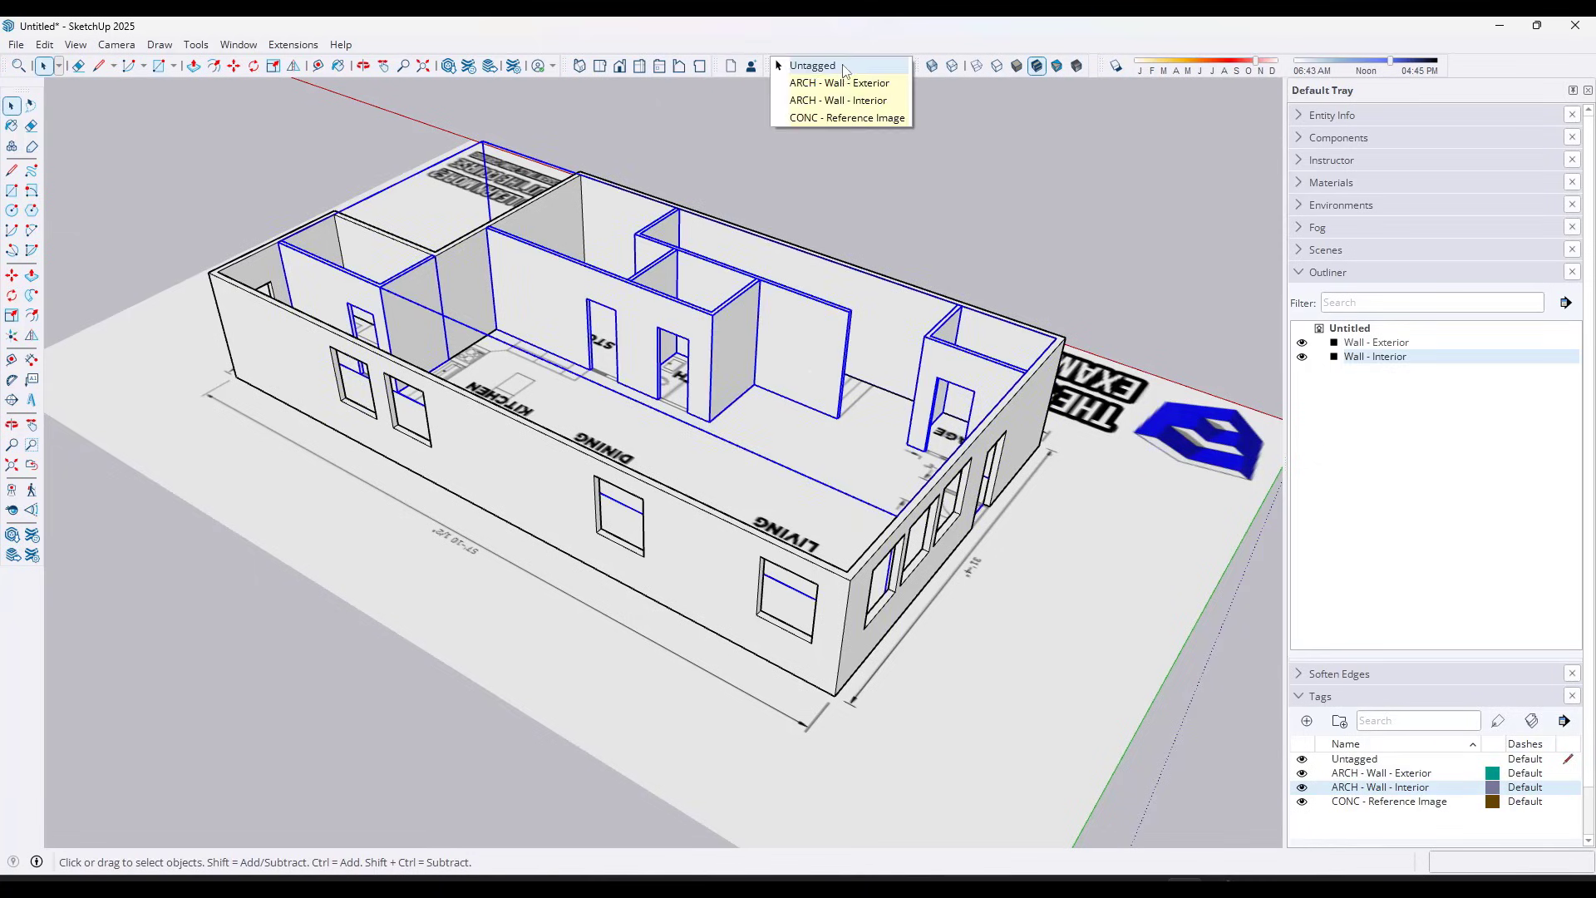
{"action": "left_click", "coordinate": [841, 106]}
{"action": "left_click", "coordinate": [1302, 788]}
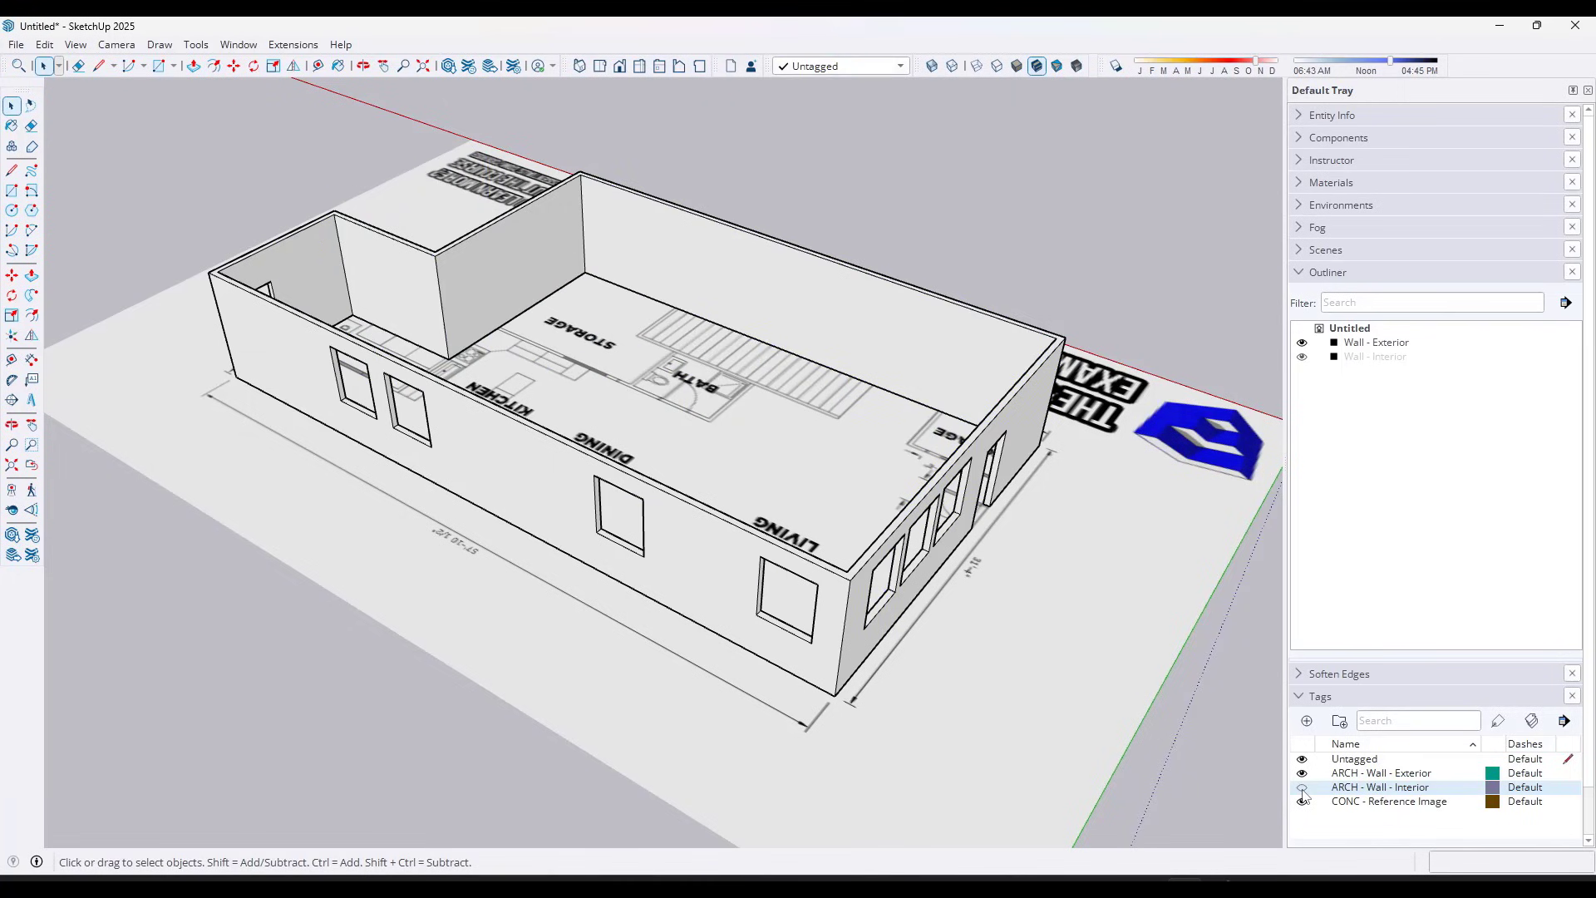
{"action": "left_click", "coordinate": [1302, 787]}
{"action": "middle_click_drag", "start_coordinate": [895, 428], "coordinate": [769, 394]}
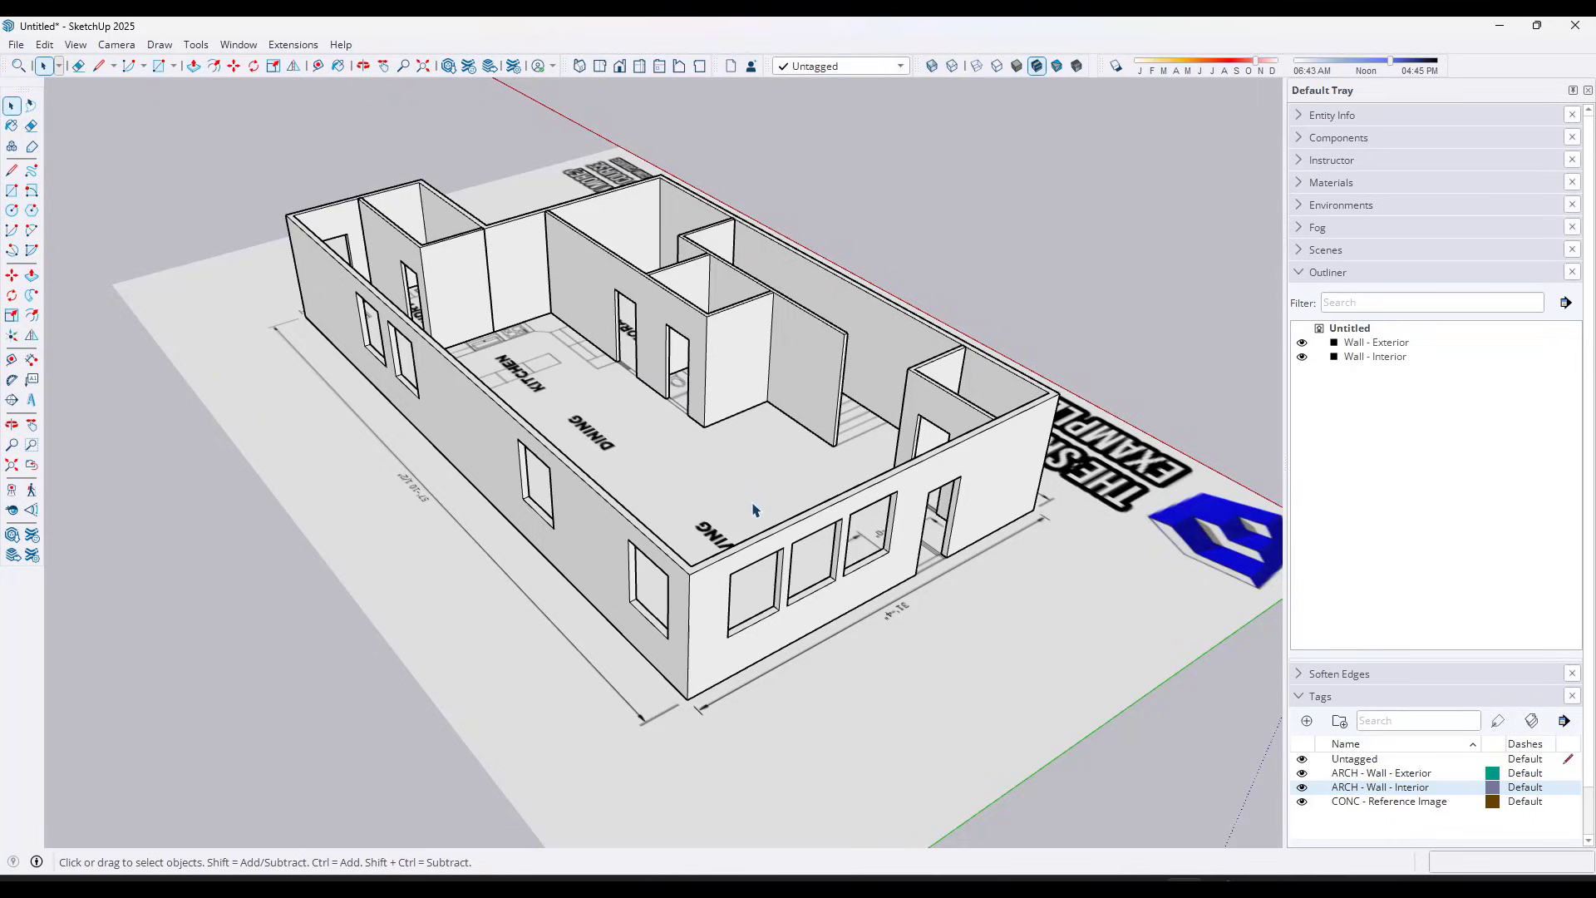
{"action": "mouse_move", "coordinate": [834, 494]}
{"action": "middle_mouse_down"}
{"action": "mouse_move", "coordinate": [860, 337]}
{"action": "mouse_move", "coordinate": [882, 366]}
{"action": "middle_mouse_up"}
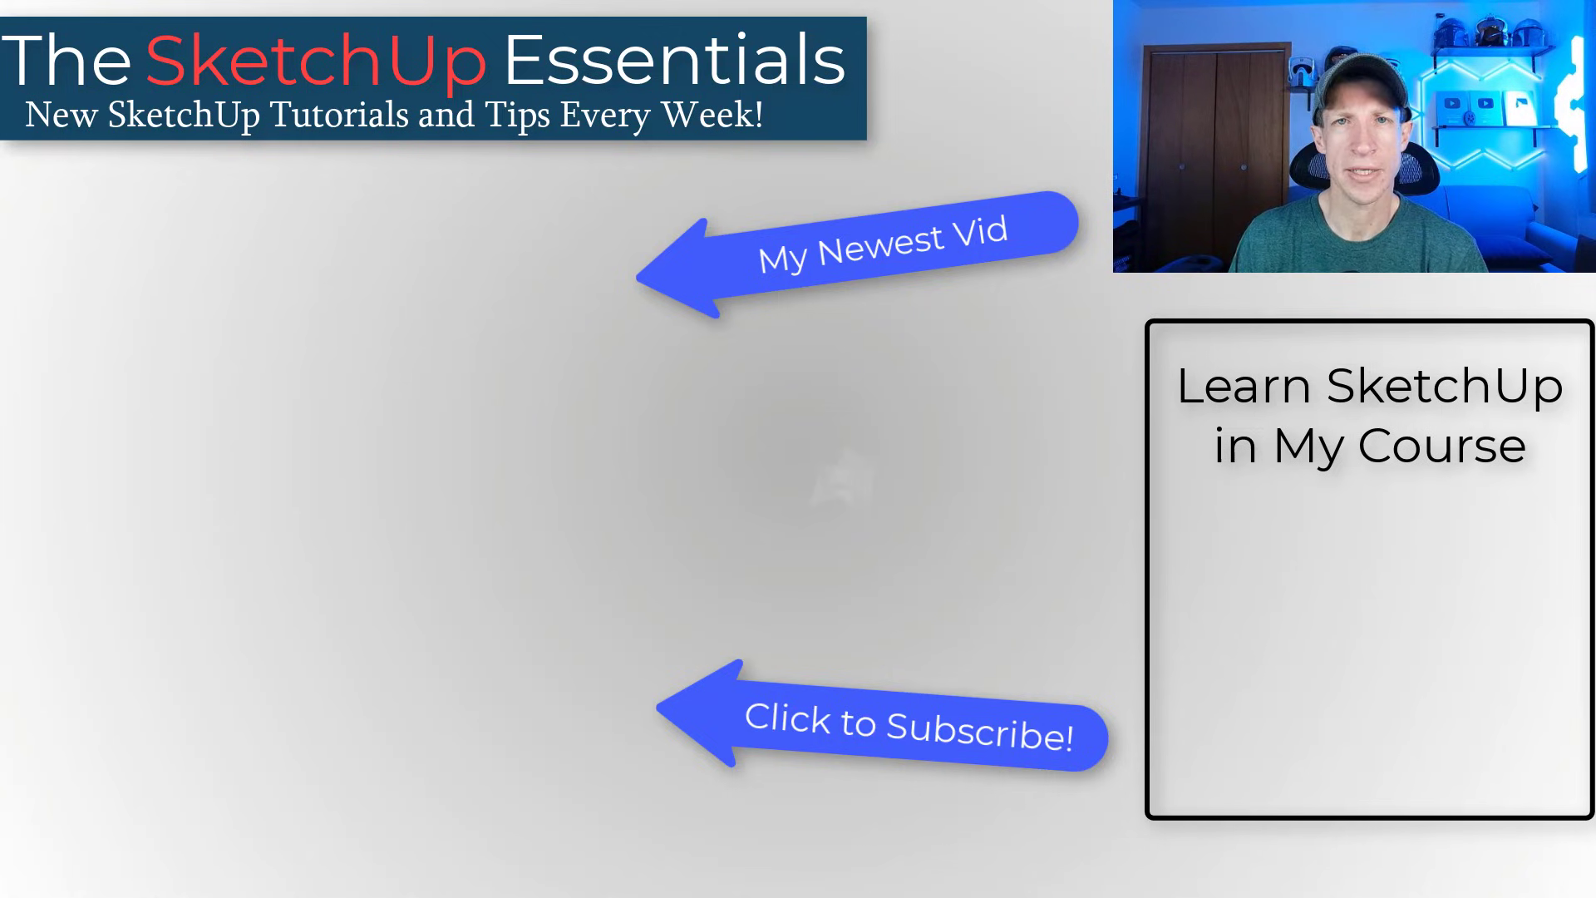